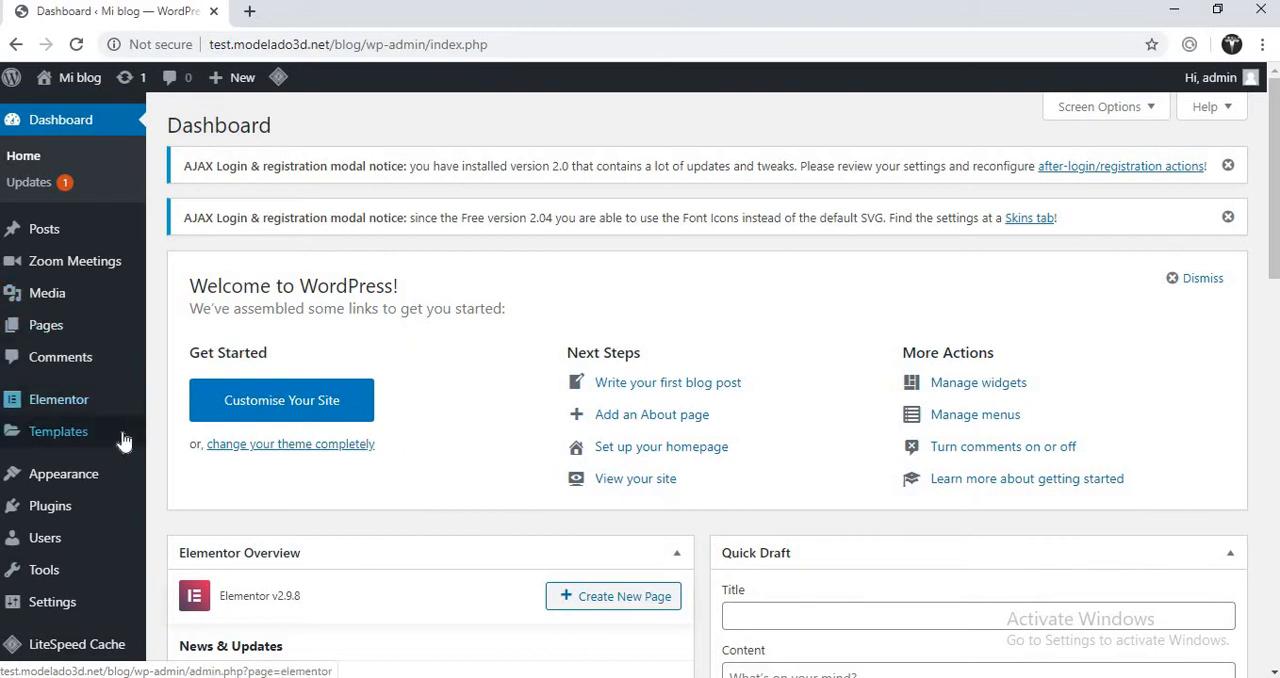
- Search the directory of new WordPress plugins for "cartflows"
mouse_move(57, 507)
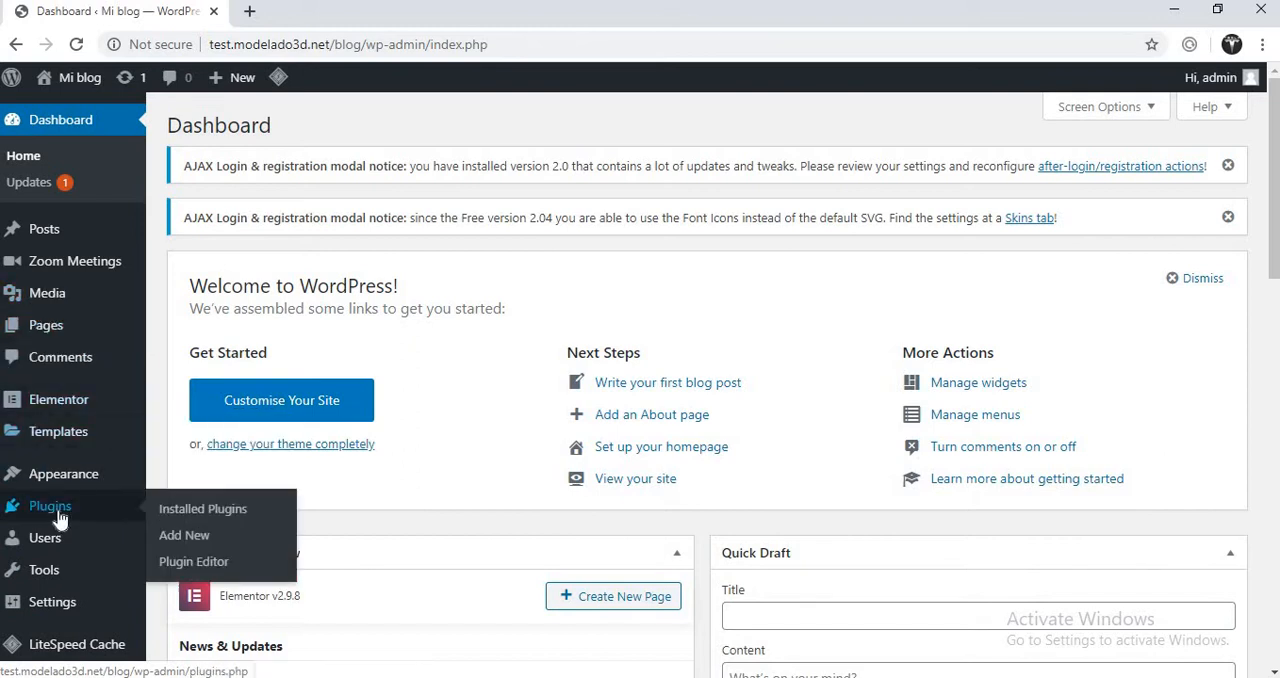
click(185, 536)
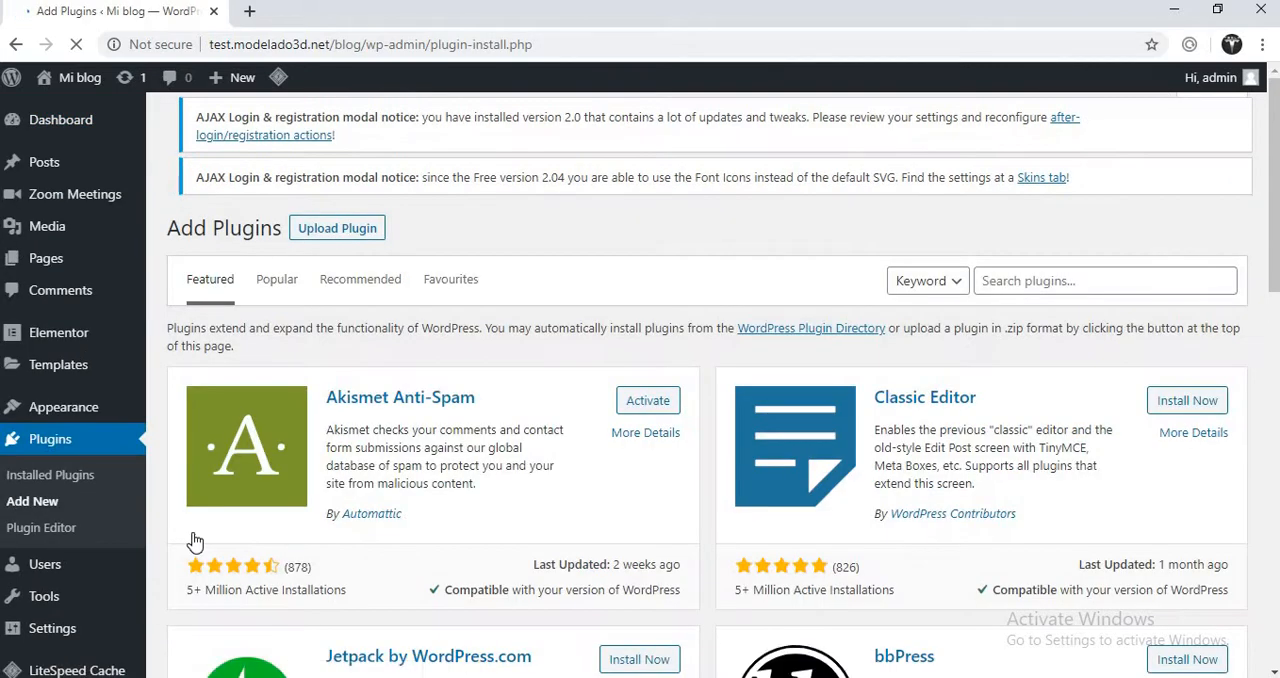
click(1048, 286)
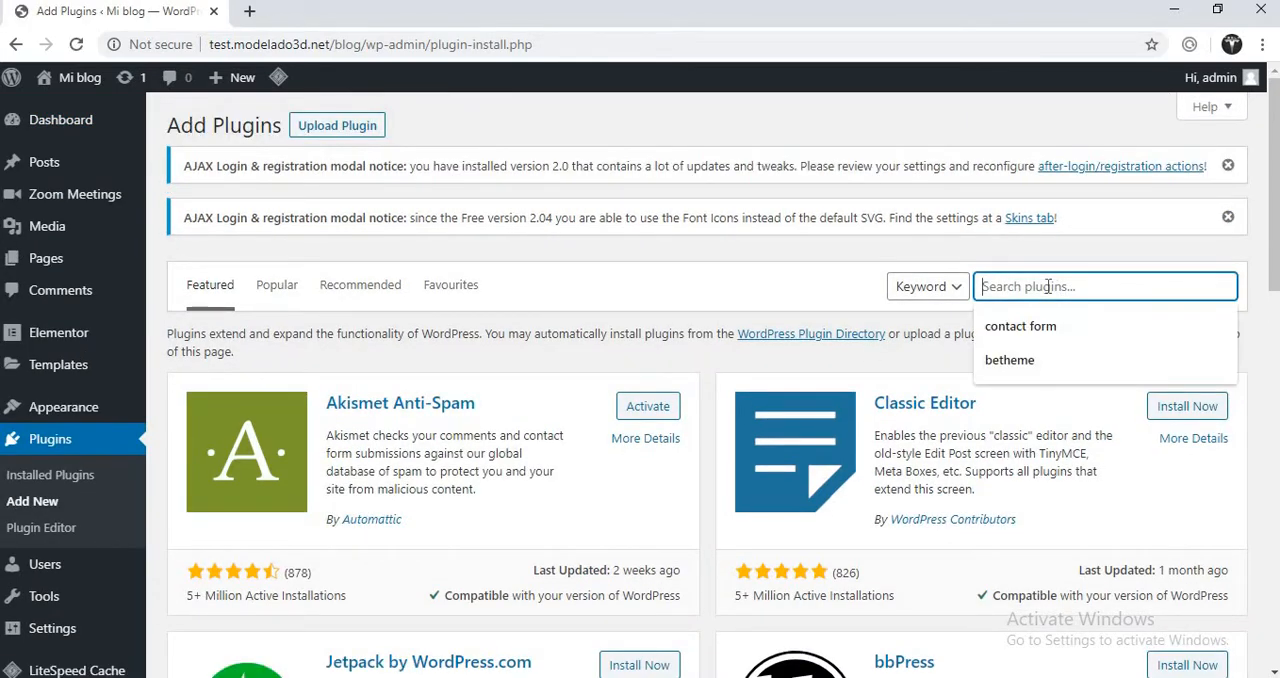
text(cart)
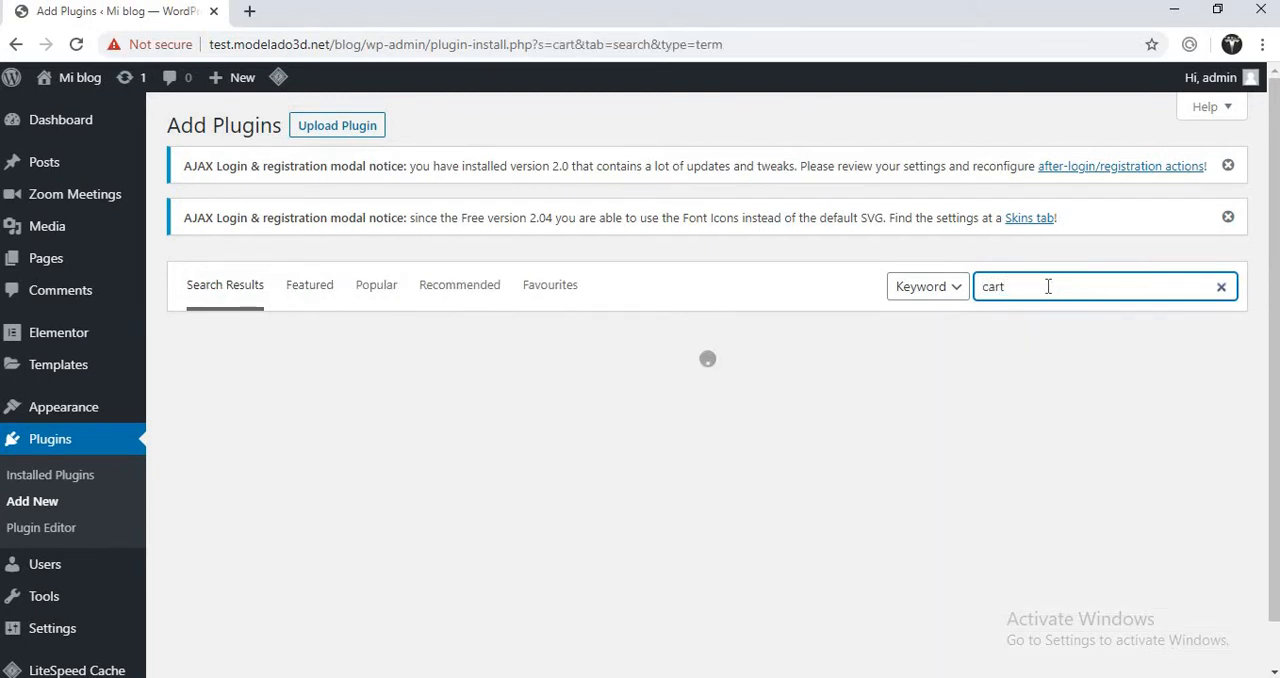
text(flows)
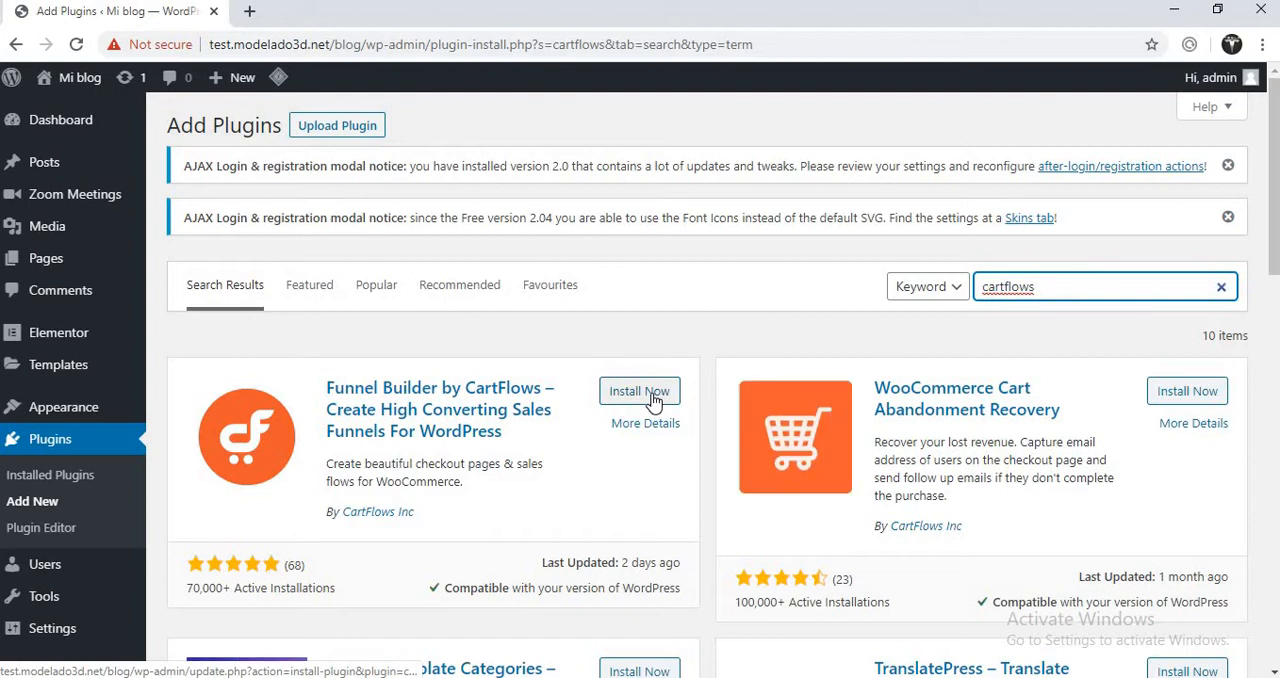
- Install and activate the Funnel Builder by CartFlows plugin
click(640, 392)
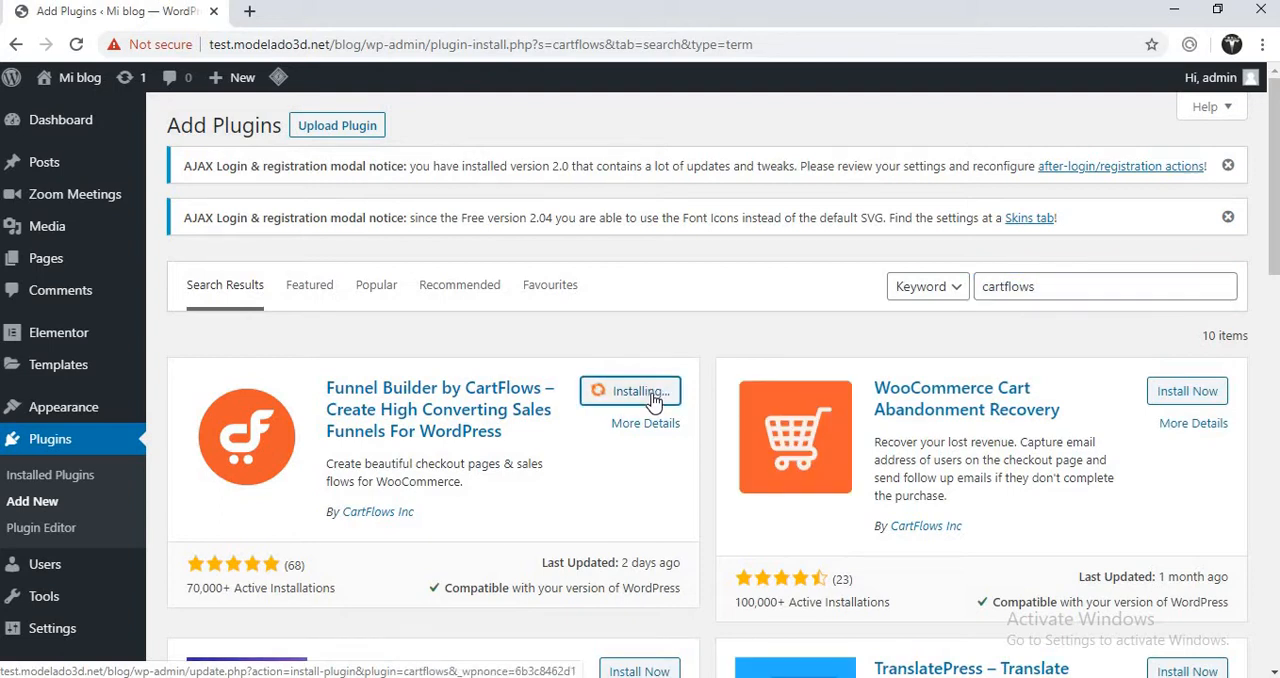
scroll(655, 400, down, 2)
scroll(655, 400, down, 1)
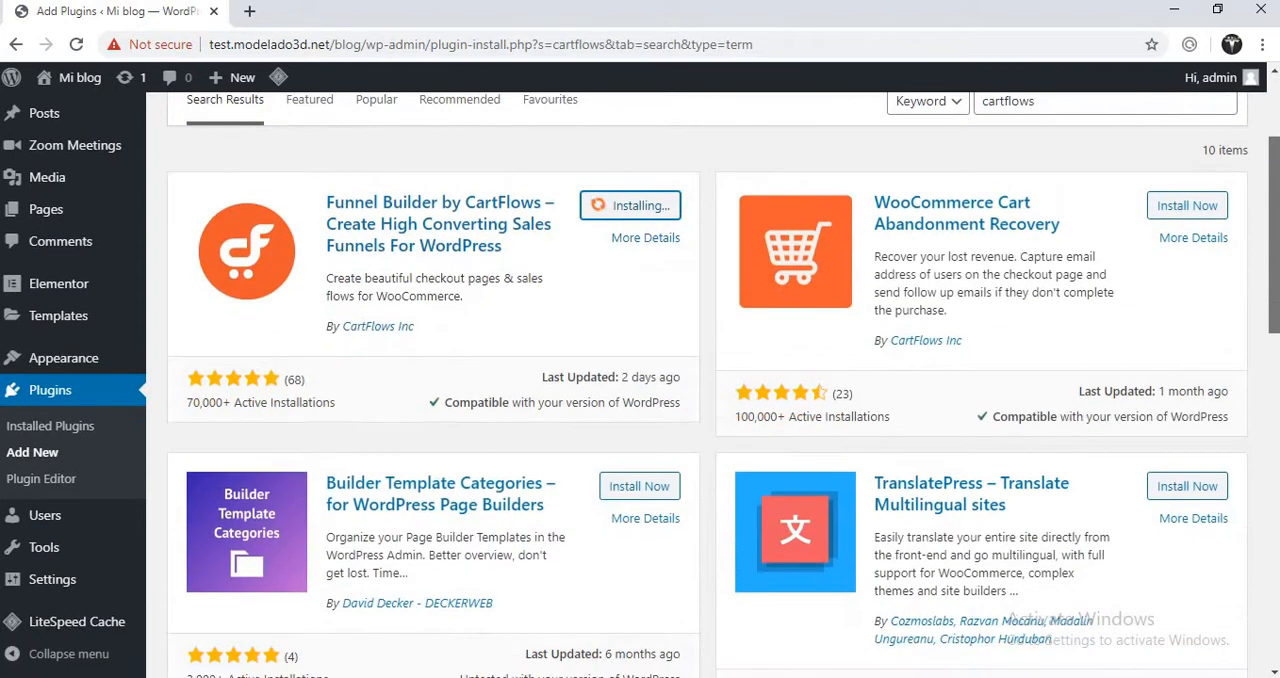
drag(1274, 243, 1274, 250)
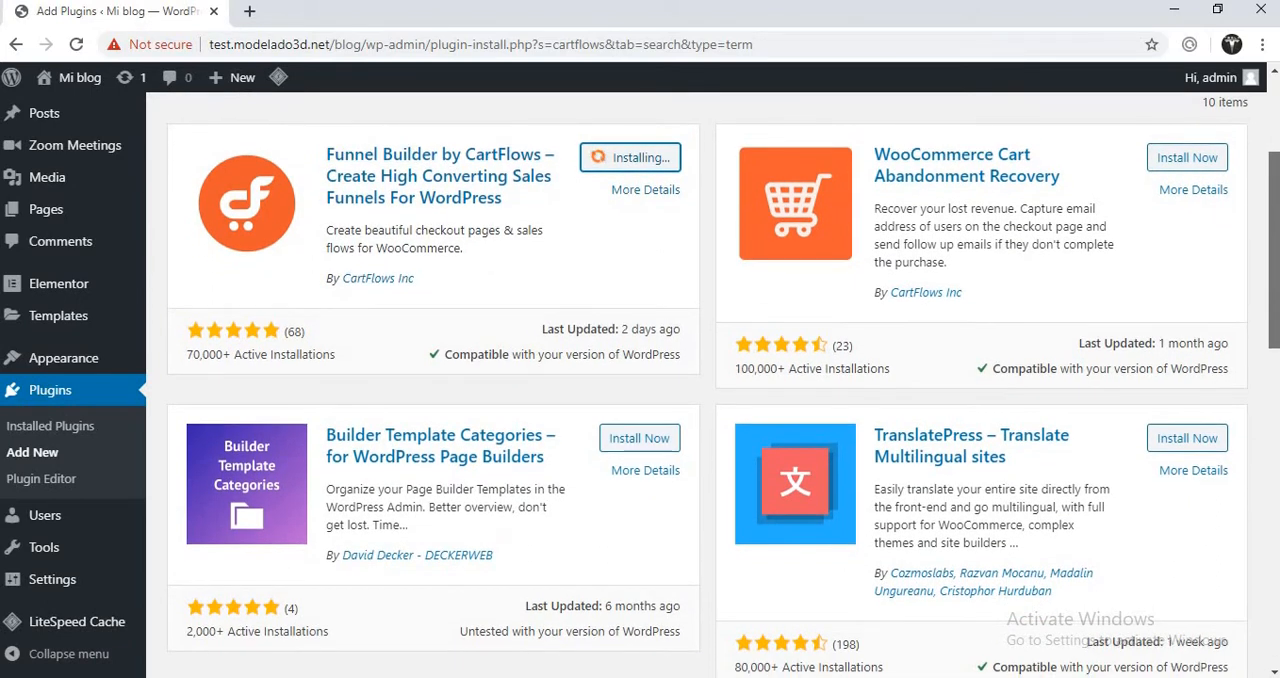
scroll(723, 383, up, 3)
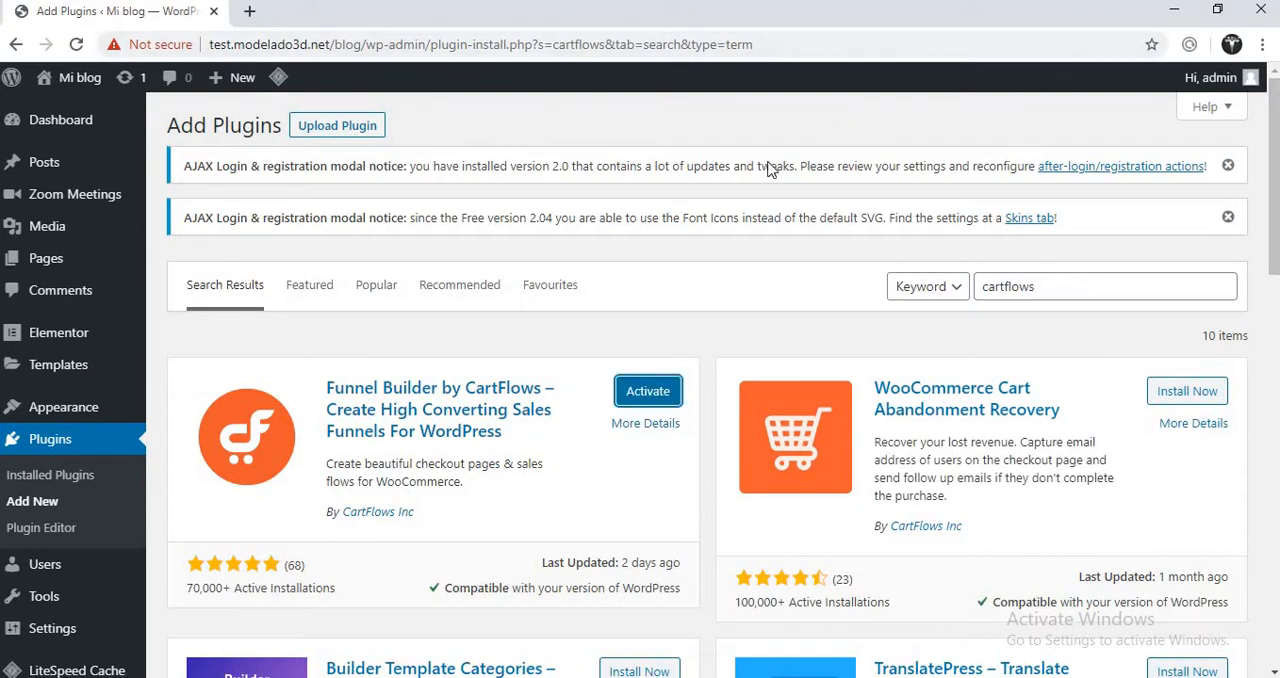
click(640, 400)
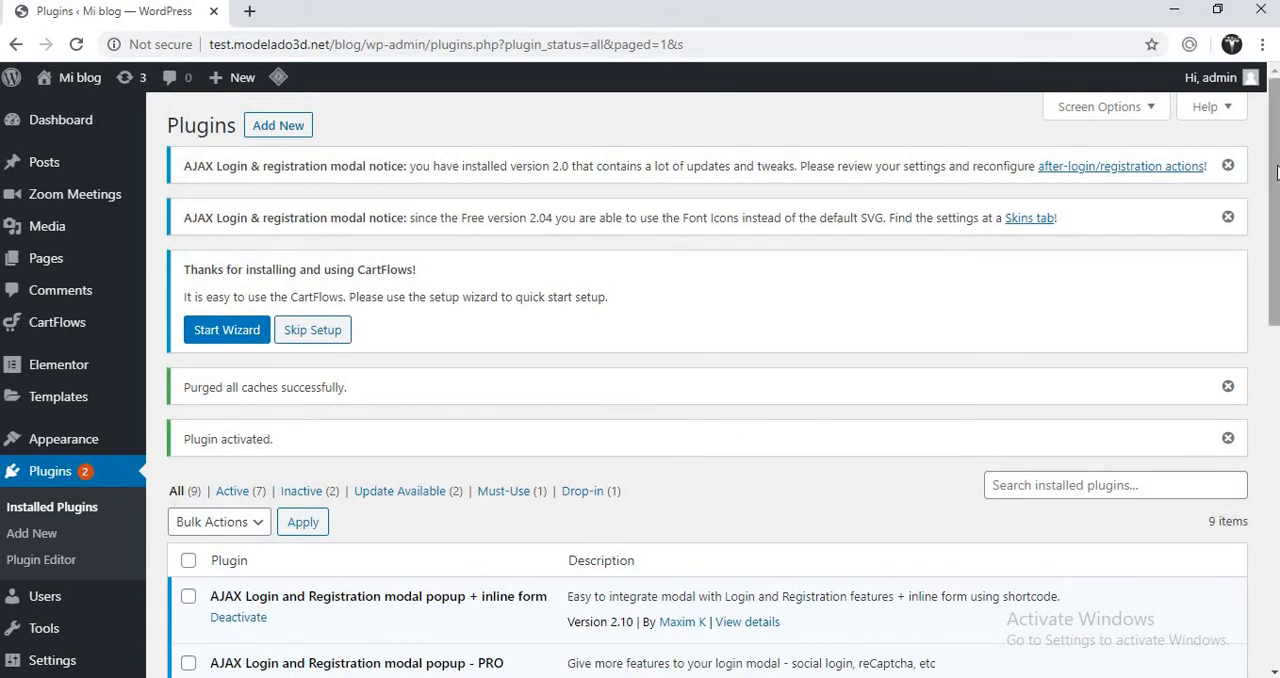
scroll(1276, 172, down, 2)
scroll(1276, 172, up, 2)
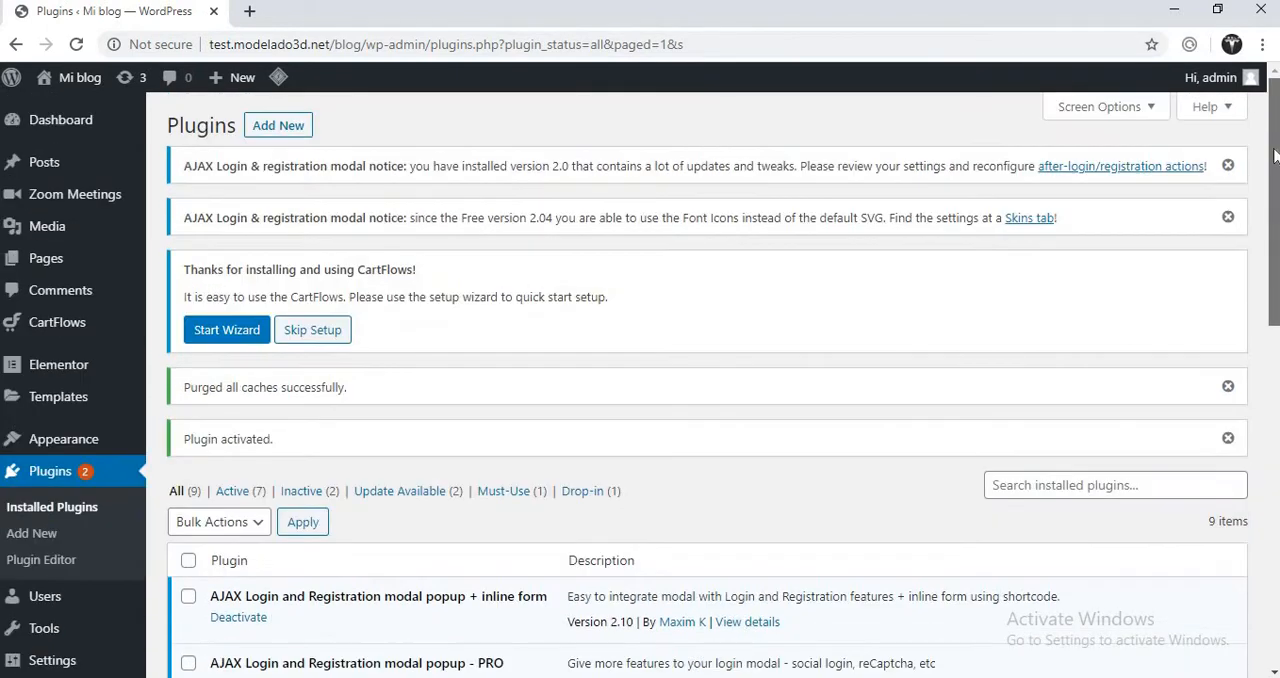
- Examine the CartFlows settings page, including the general, permalink, Facebook Pixel and Google Analytics settings
mouse_move(66, 340)
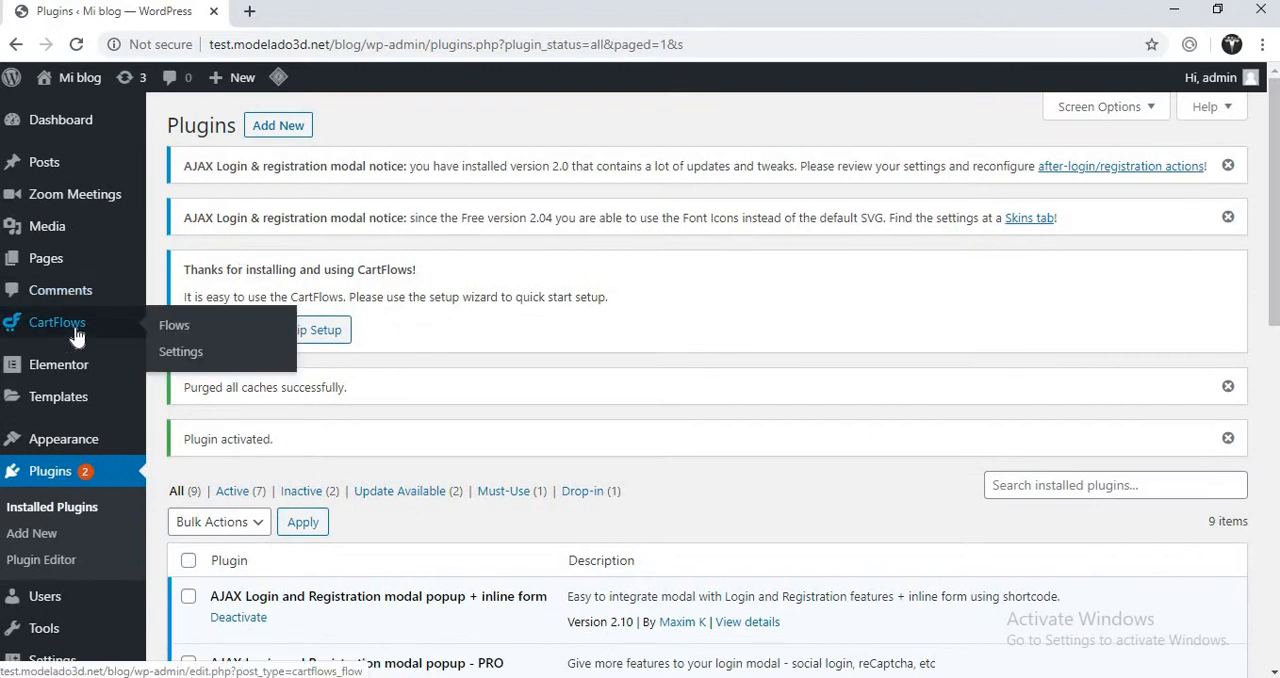
click(174, 332)
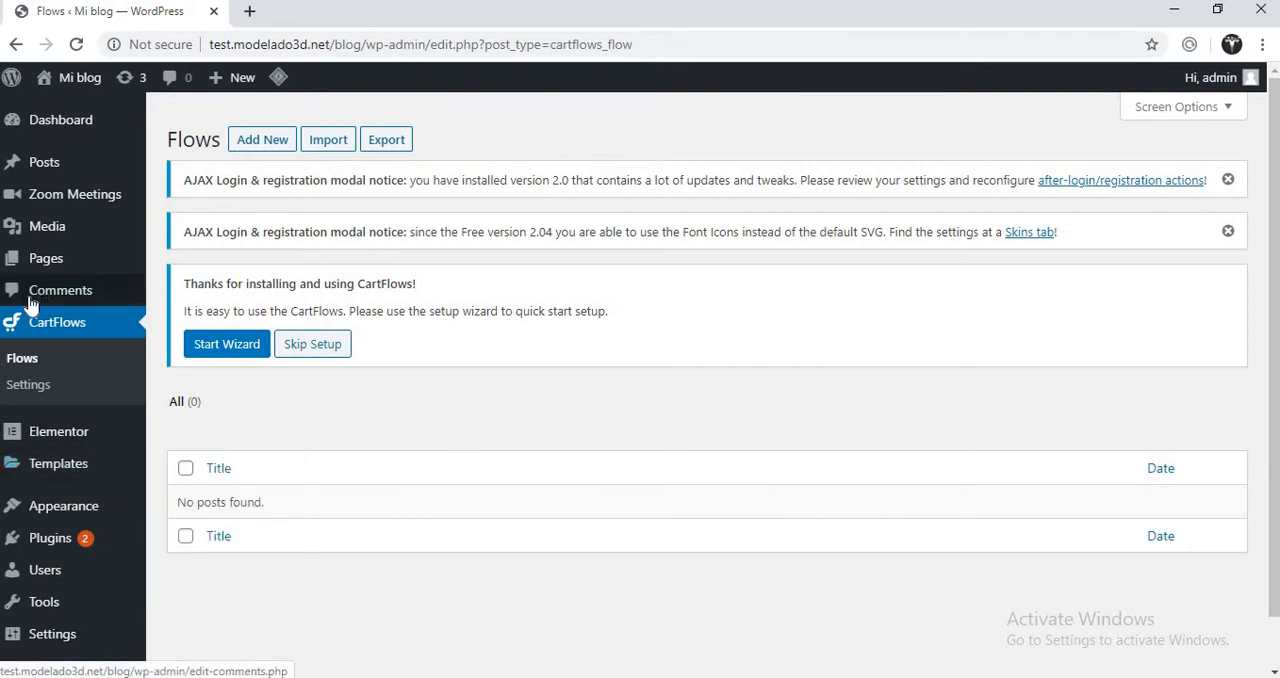
click(22, 388)
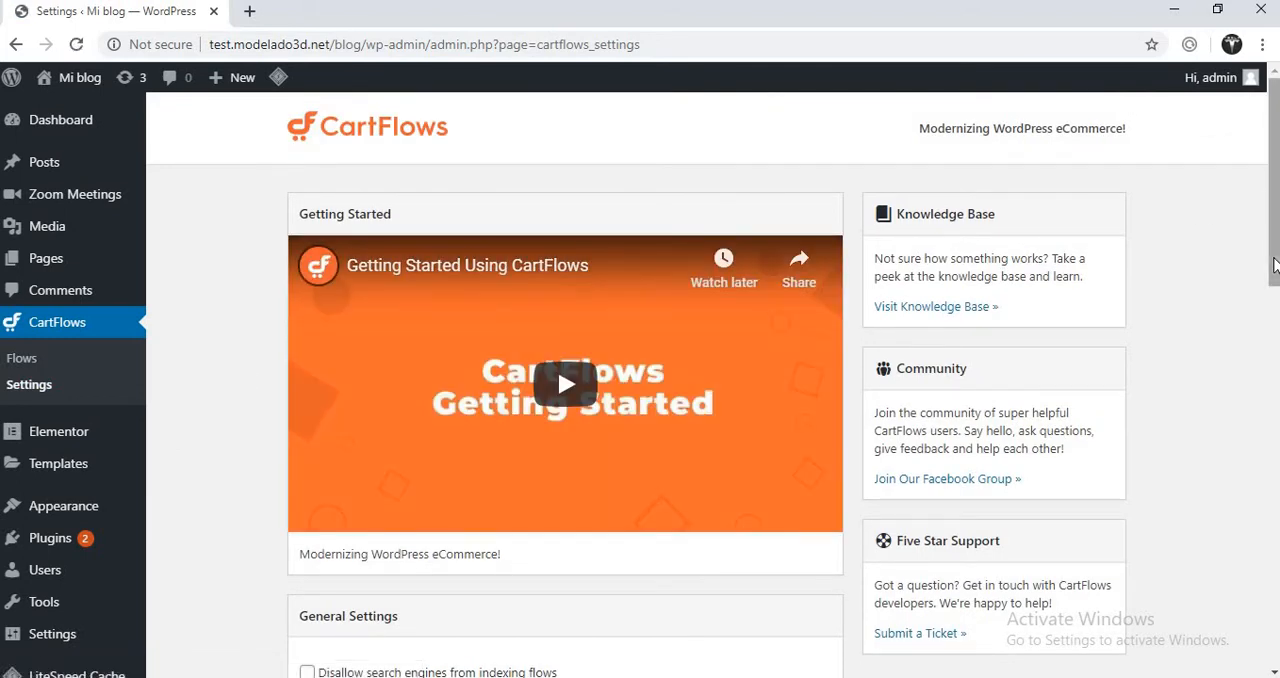
scroll(1273, 333, down, 2)
scroll(1273, 333, down, 2)
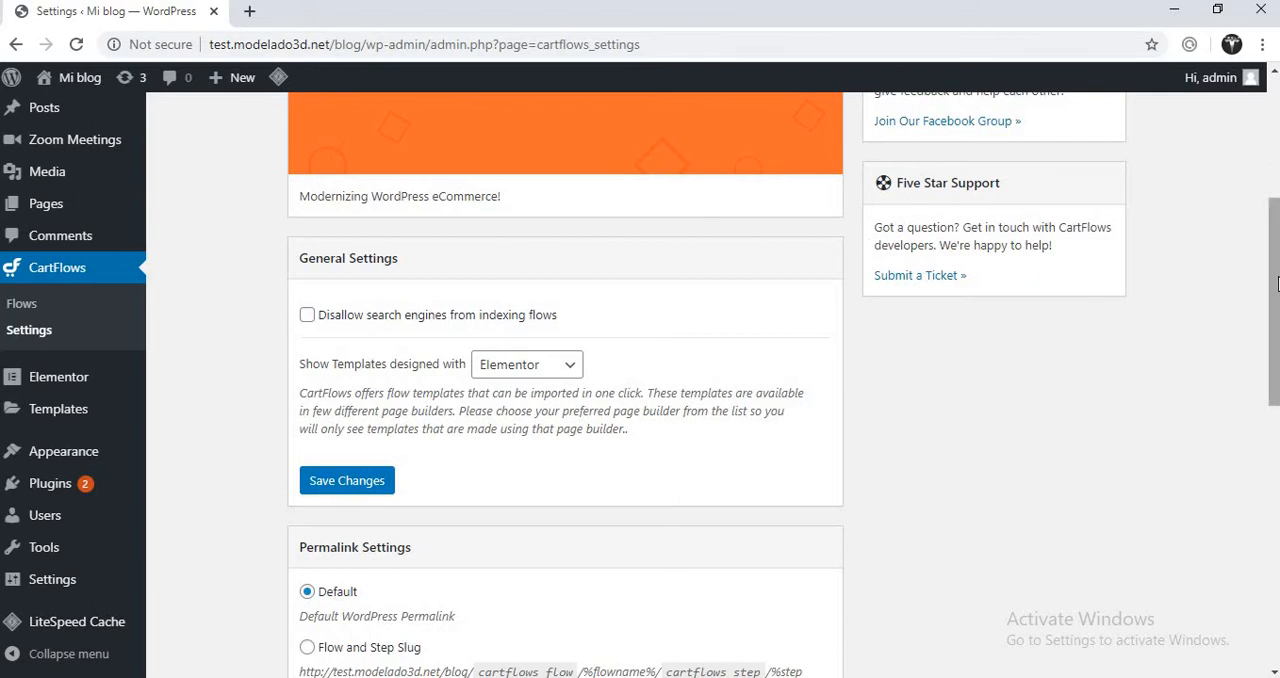
drag(1277, 284, 1277, 439)
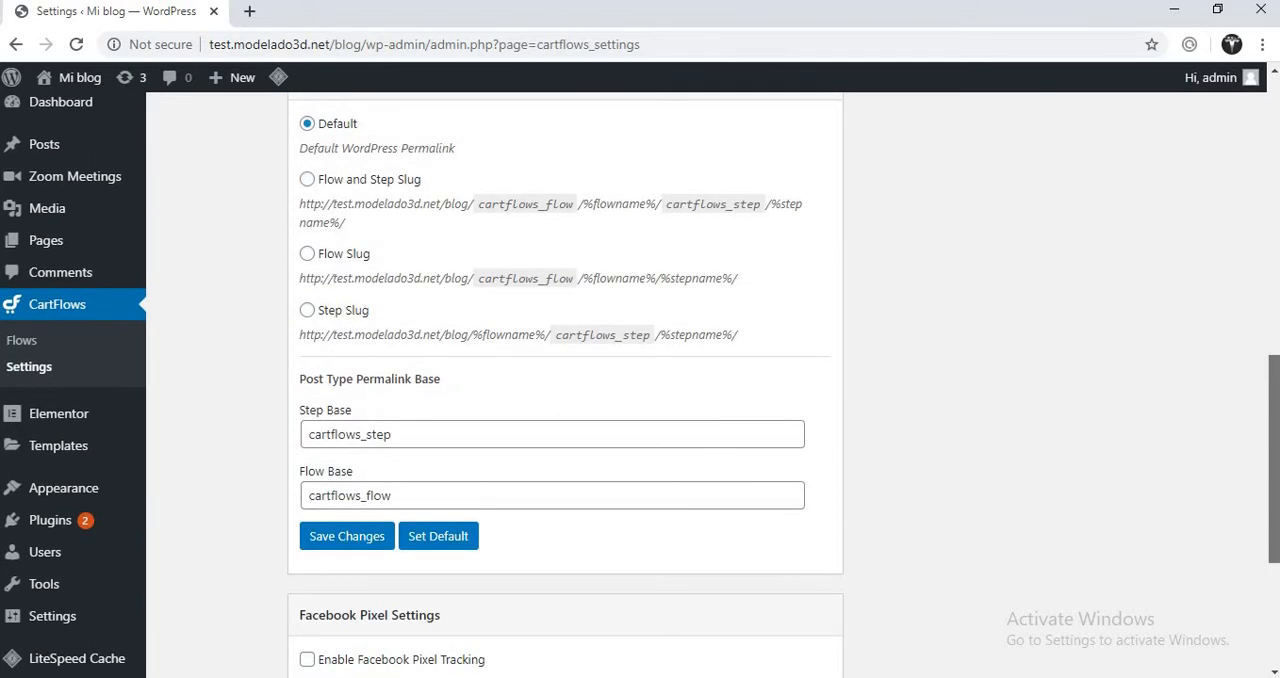
scroll(640, 400, down, 3)
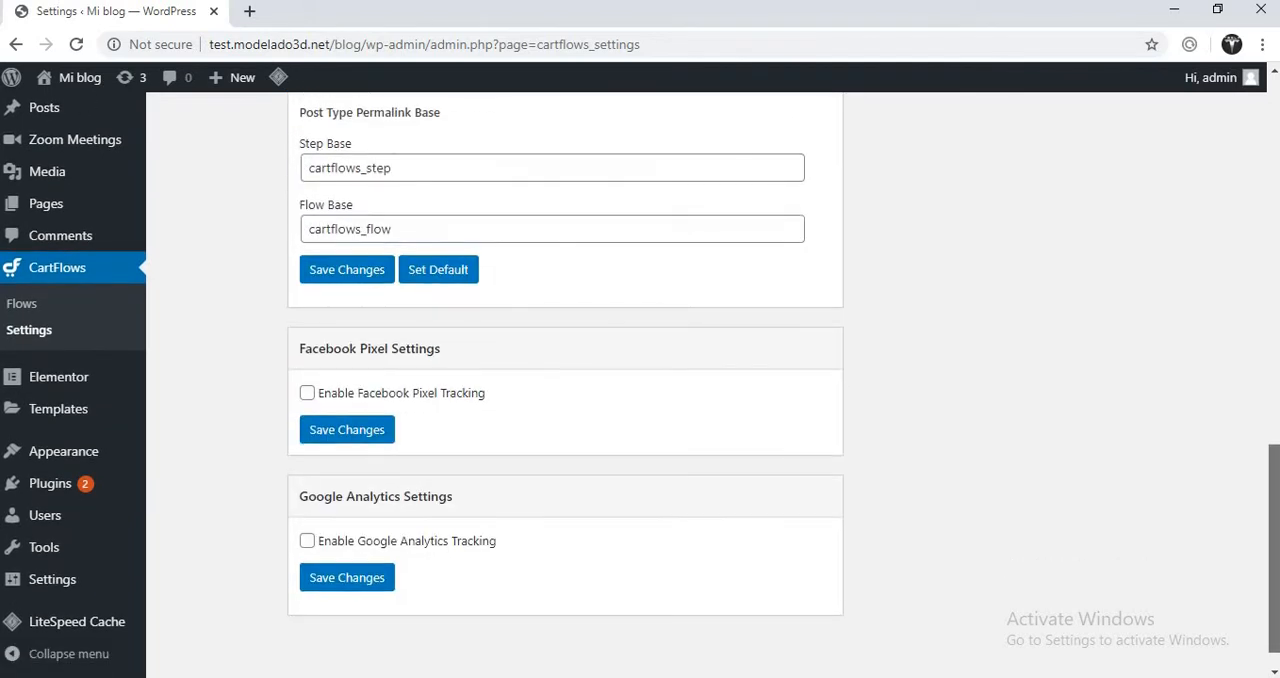
drag(1276, 530, 1272, 157)
key(ctrl+minus)
key(ctrl+minus)
key(ctrl+minus)
key(ctrl+minus)
key(ctrl+minus)
key(ctrl+minus)
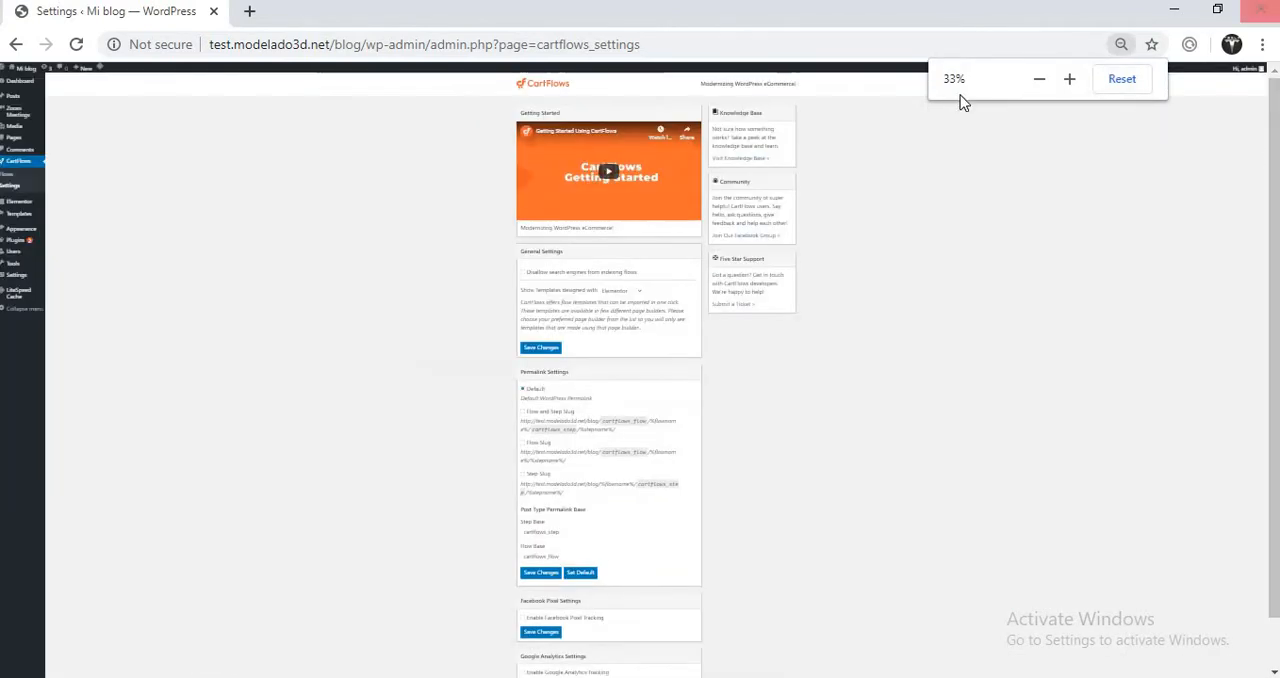
click(1120, 80)
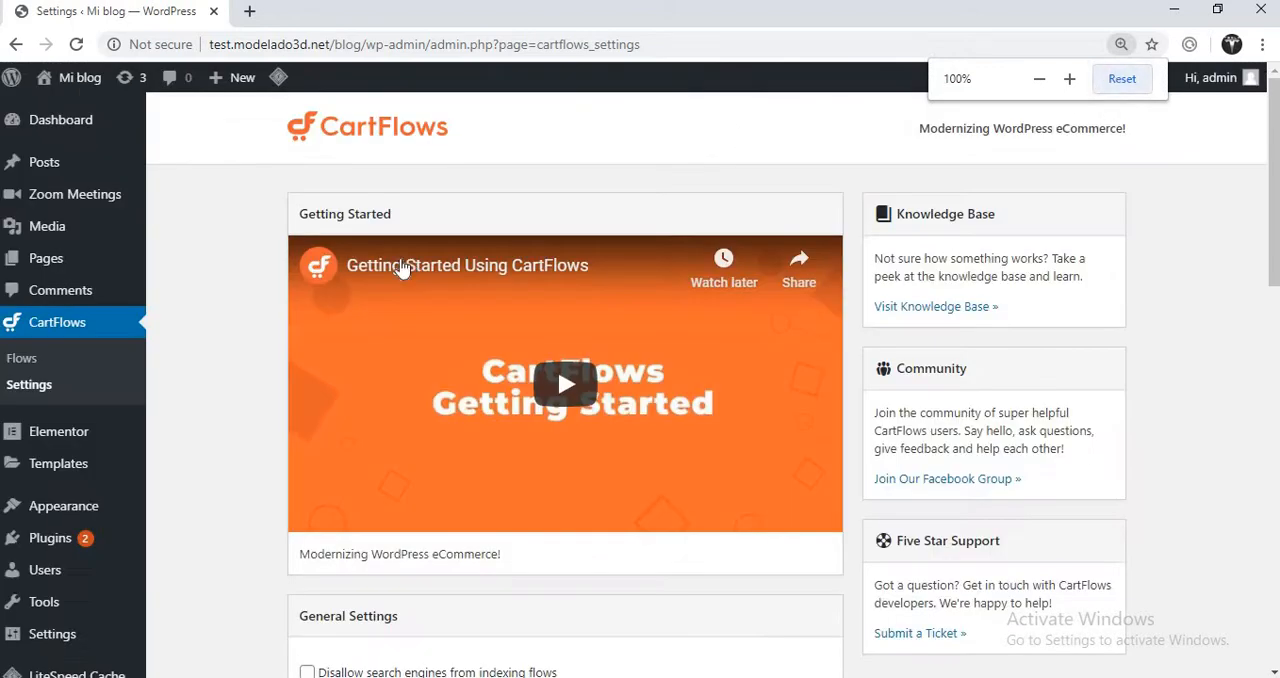
- Start adding a new CartFlows flow, look through the library's ready templates and their requirements, and close the library
click(38, 368)
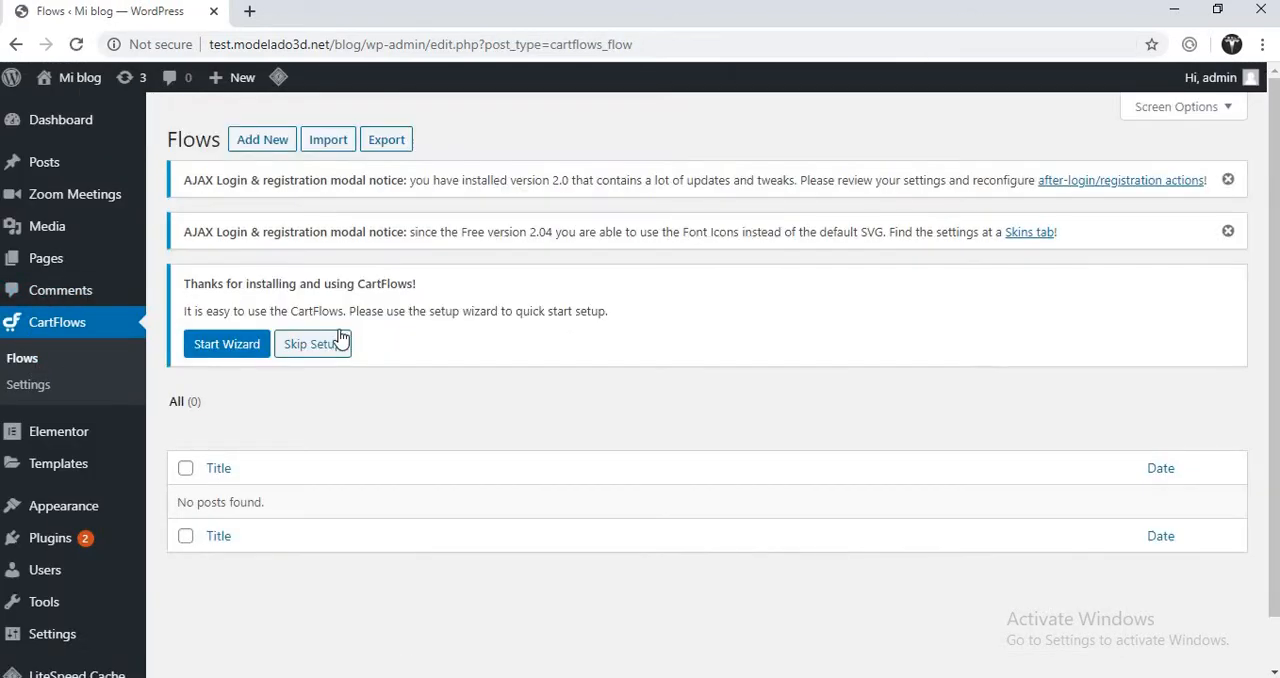
click(262, 140)
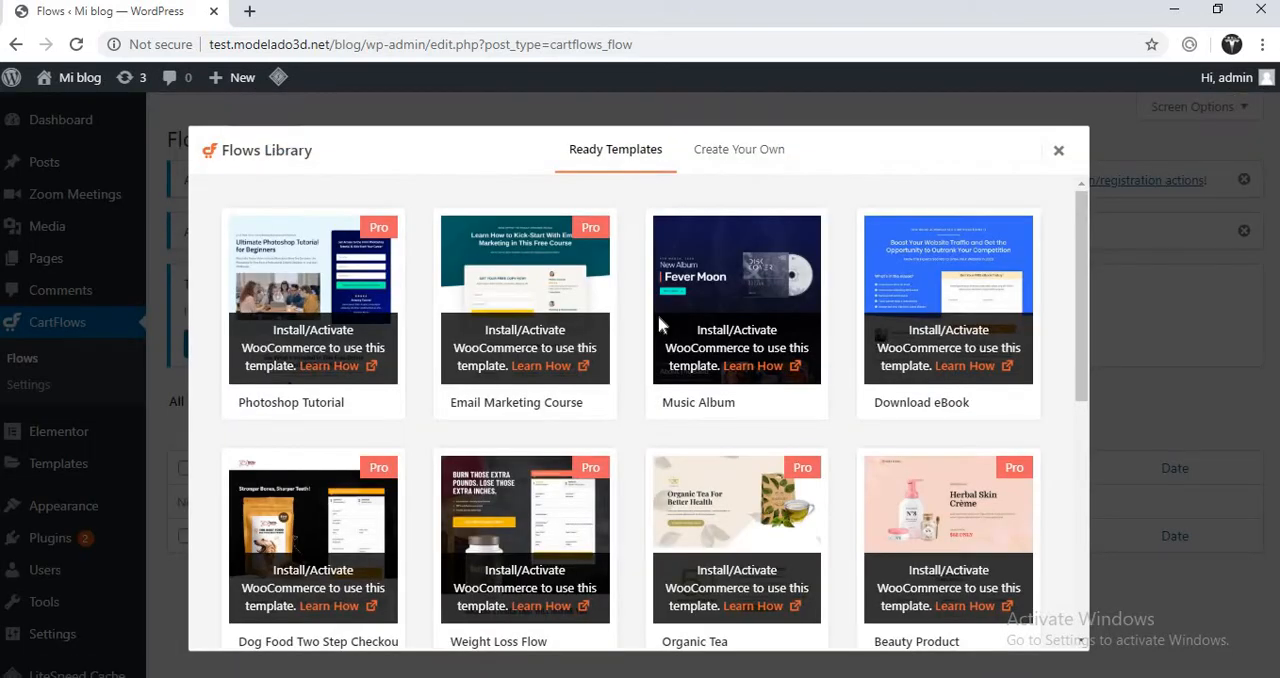
mouse_move(806, 403)
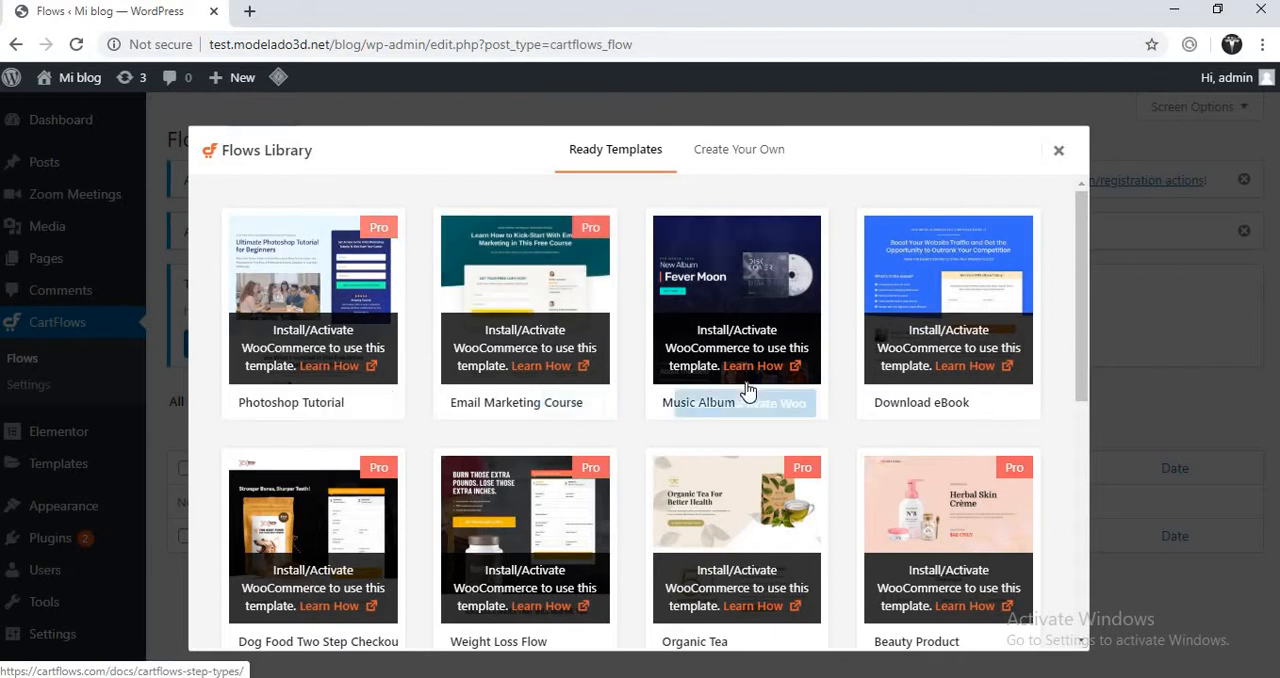
mouse_move(951, 397)
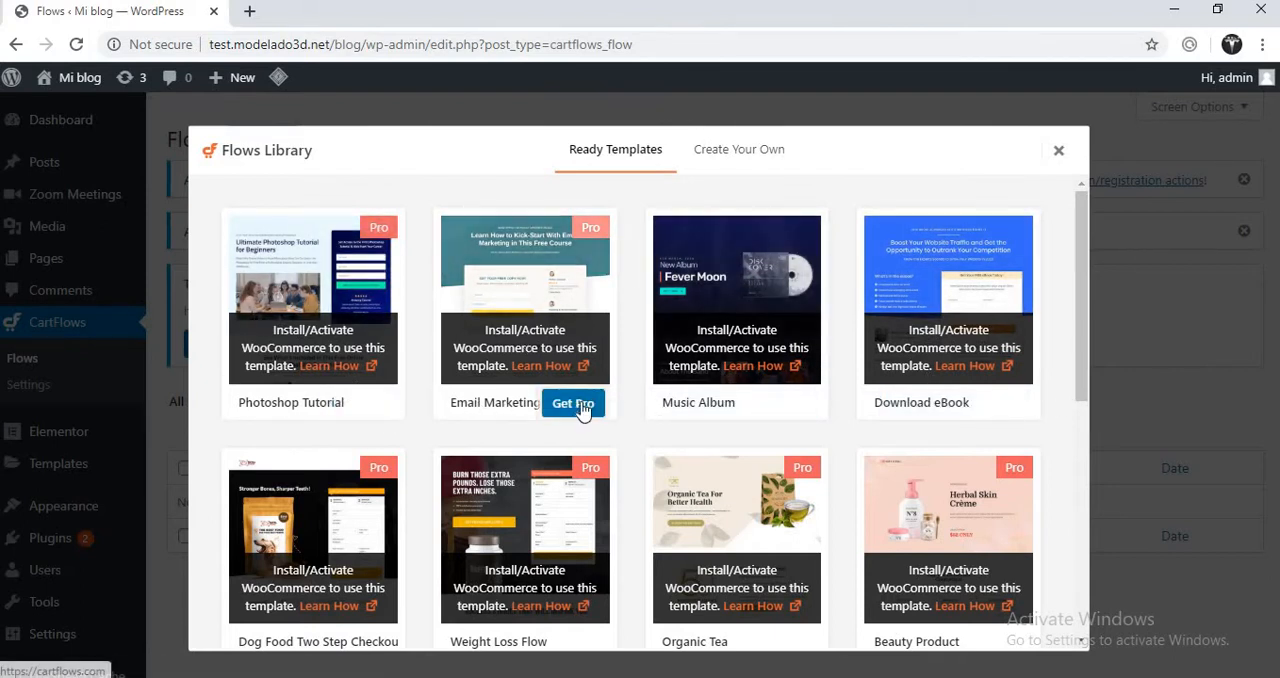
drag(1088, 353, 1081, 590)
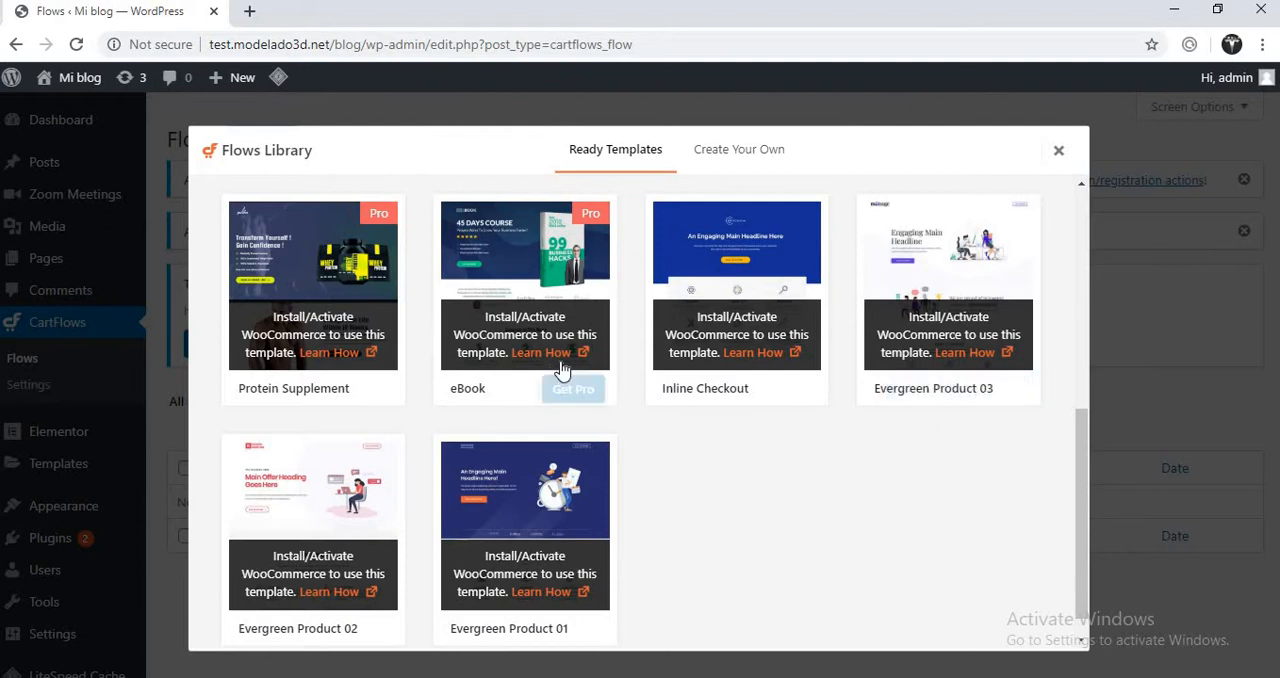
click(1059, 152)
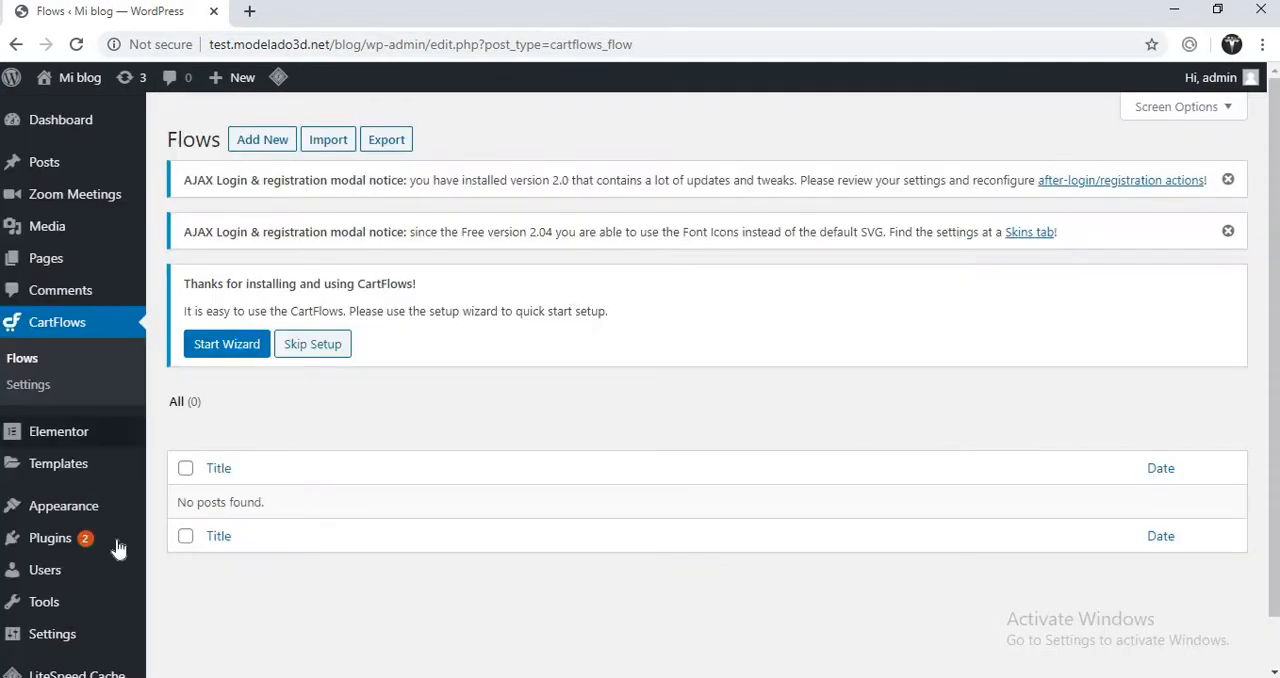
- Search the directory of new WordPress plugins for "woocommerce"
mouse_move(100, 540)
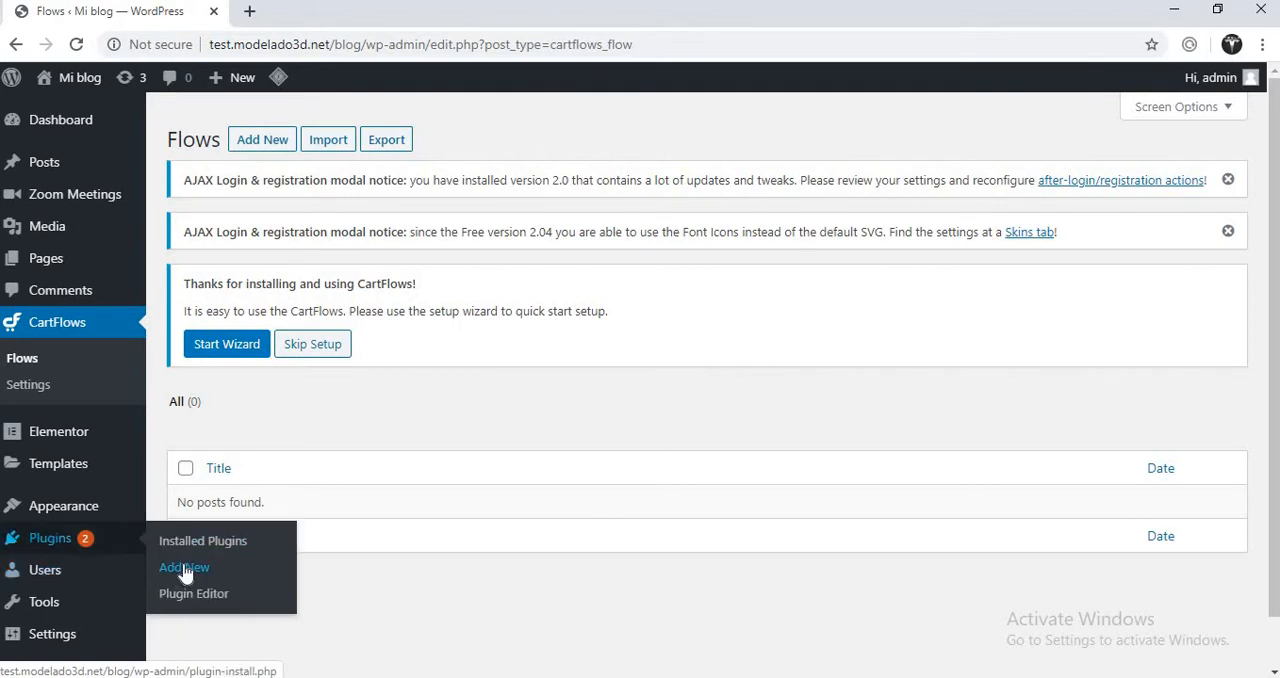
click(184, 568)
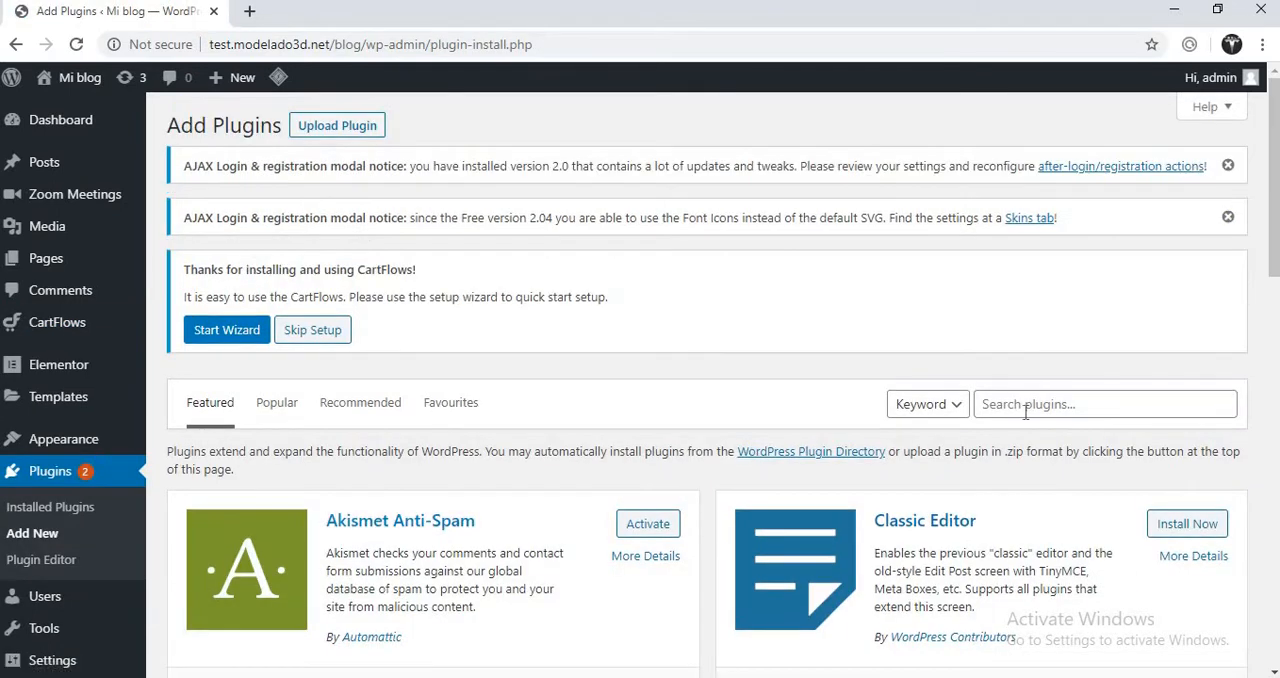
click(1015, 404)
text(wo)
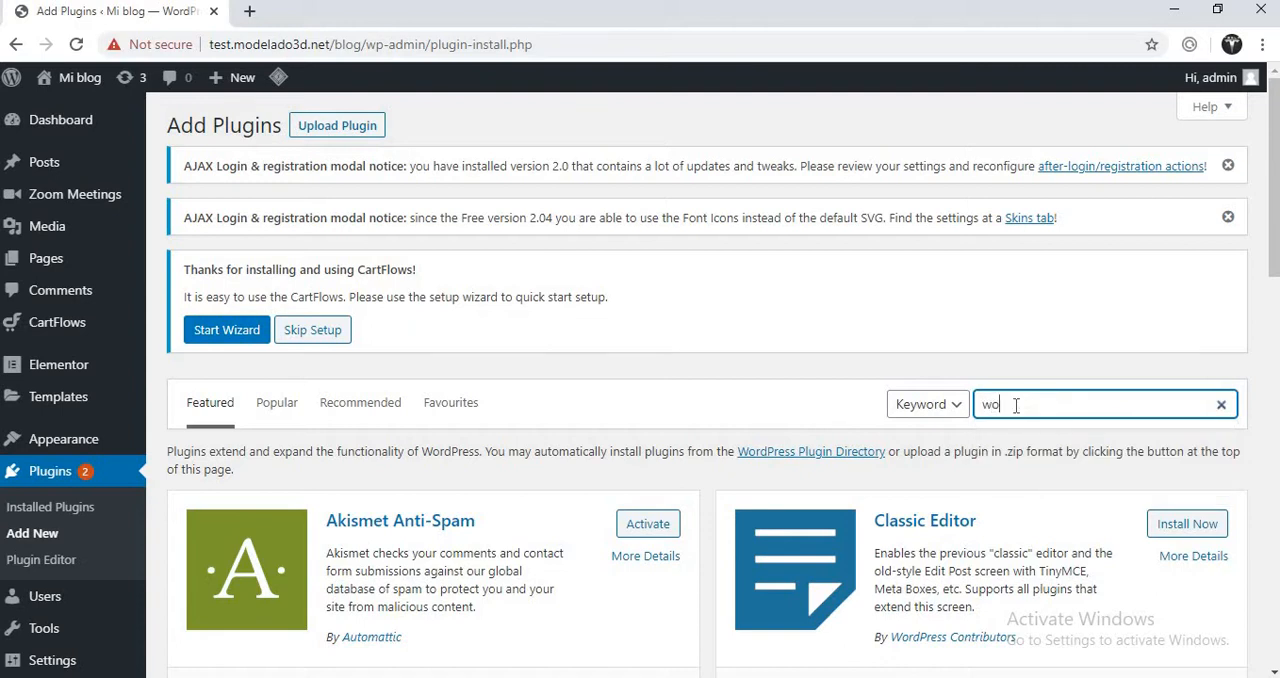
text(ocommerce)
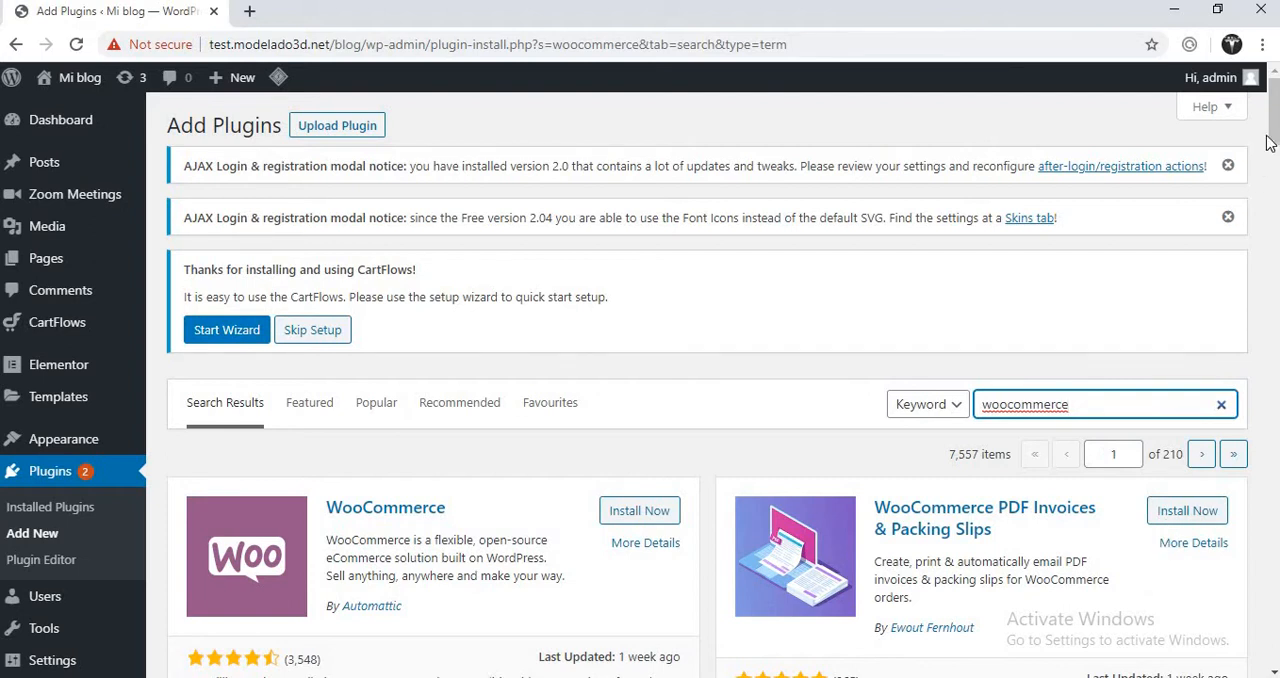
- Install the WooCommerce and WooCommerce Stripe Payment Gateway plugins, and activate WooCommerce
drag(1274, 133, 1272, 170)
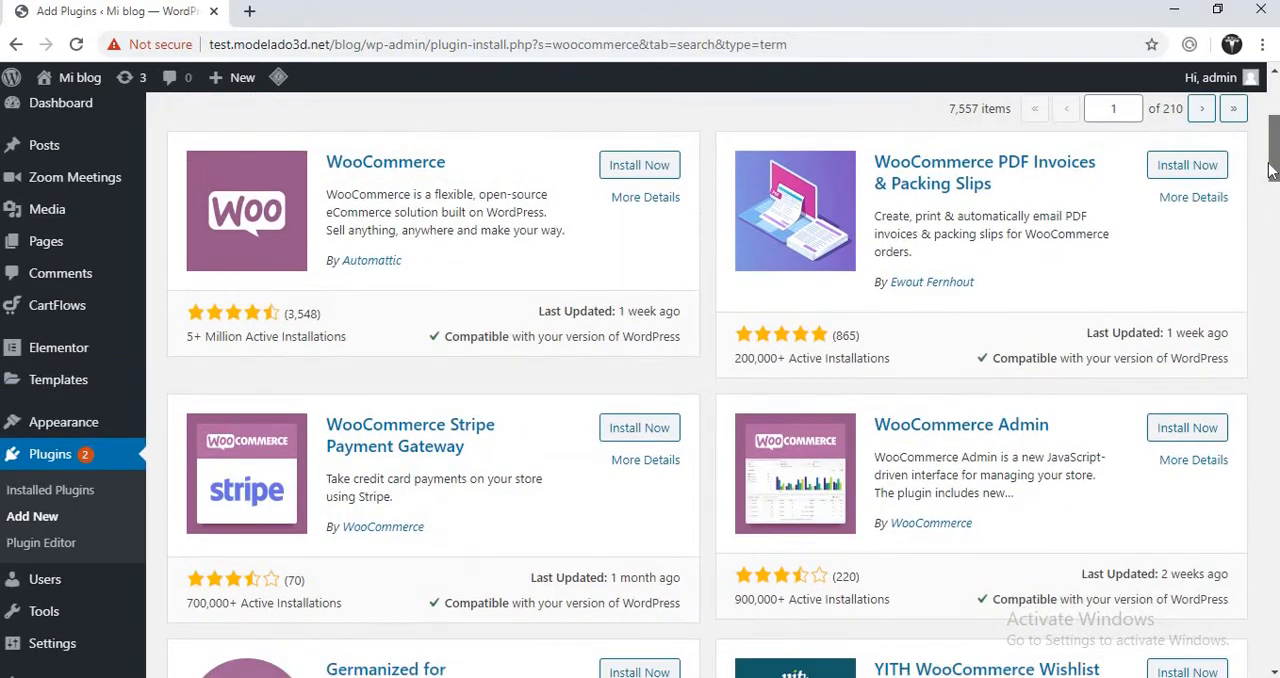
click(655, 172)
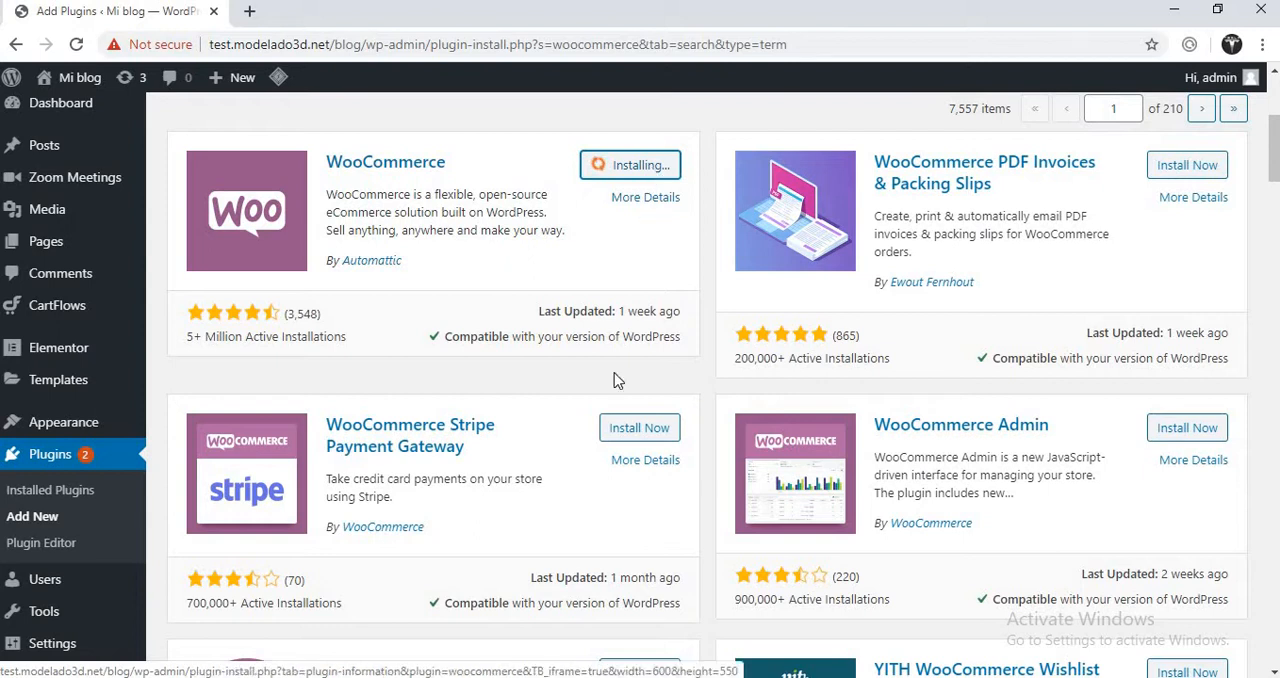
click(641, 430)
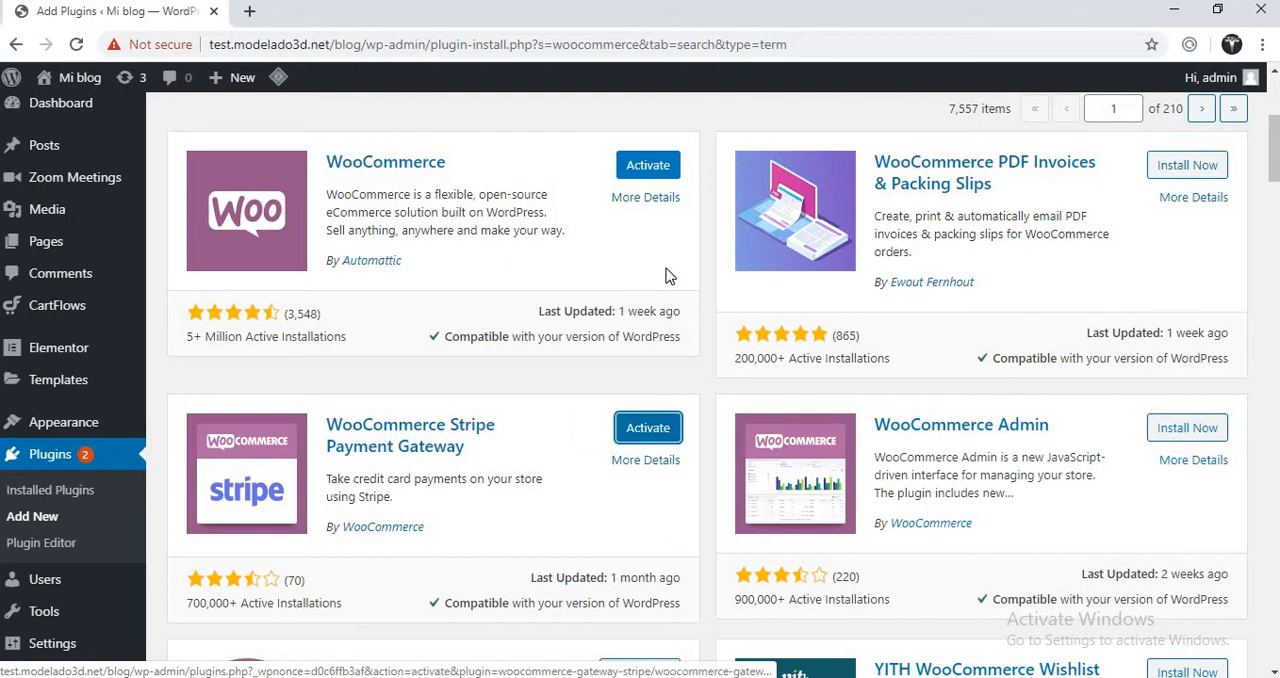
click(660, 175)
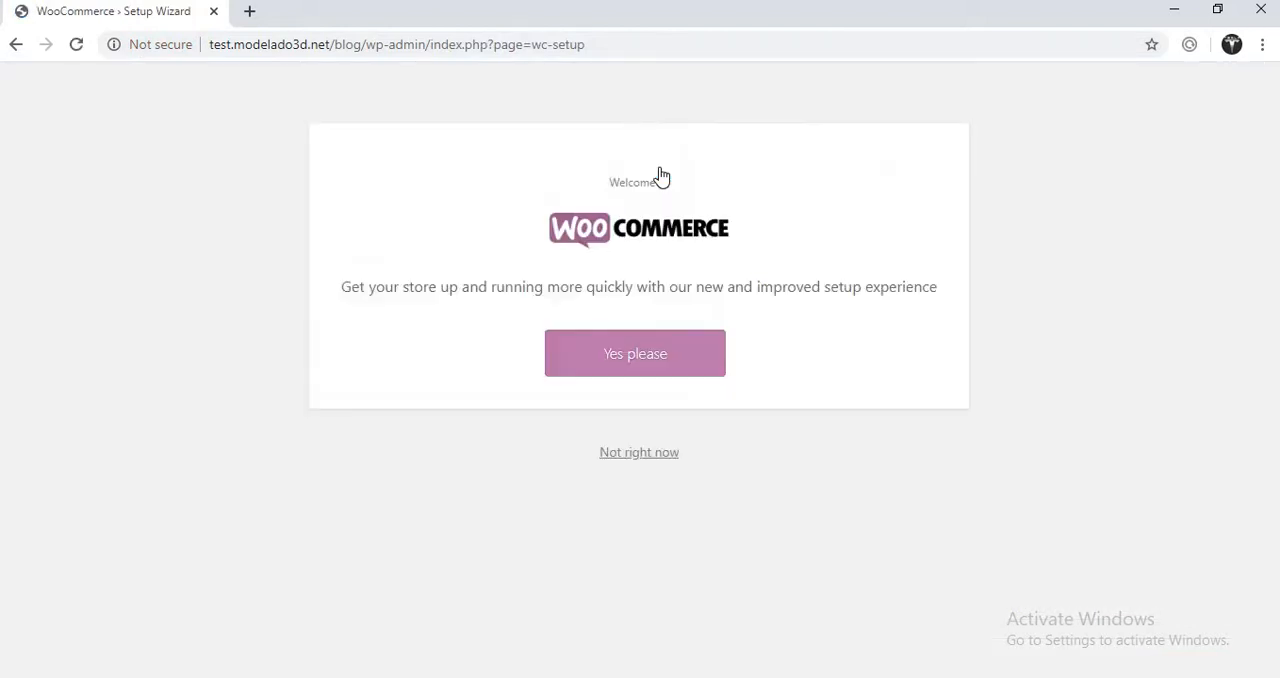
- Accept the new WooCommerce setup experience and enter "Somewhere on jupiter" as the store's first address line
click(630, 353)
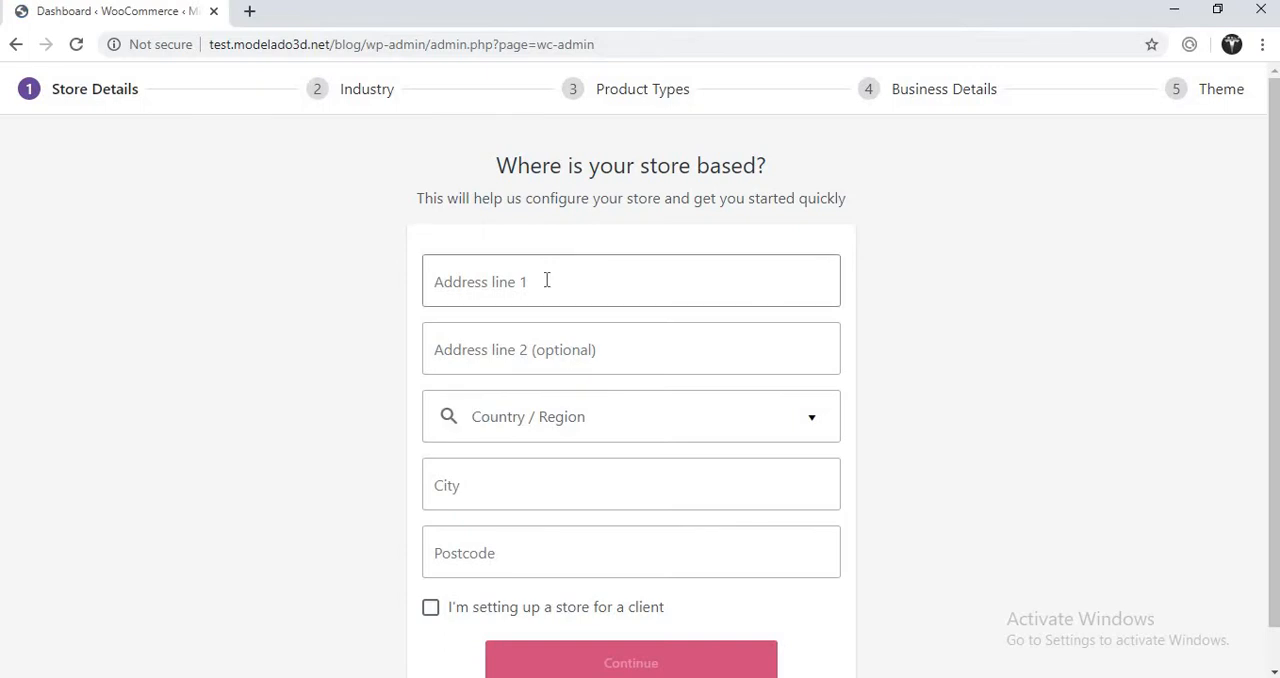
click(547, 281)
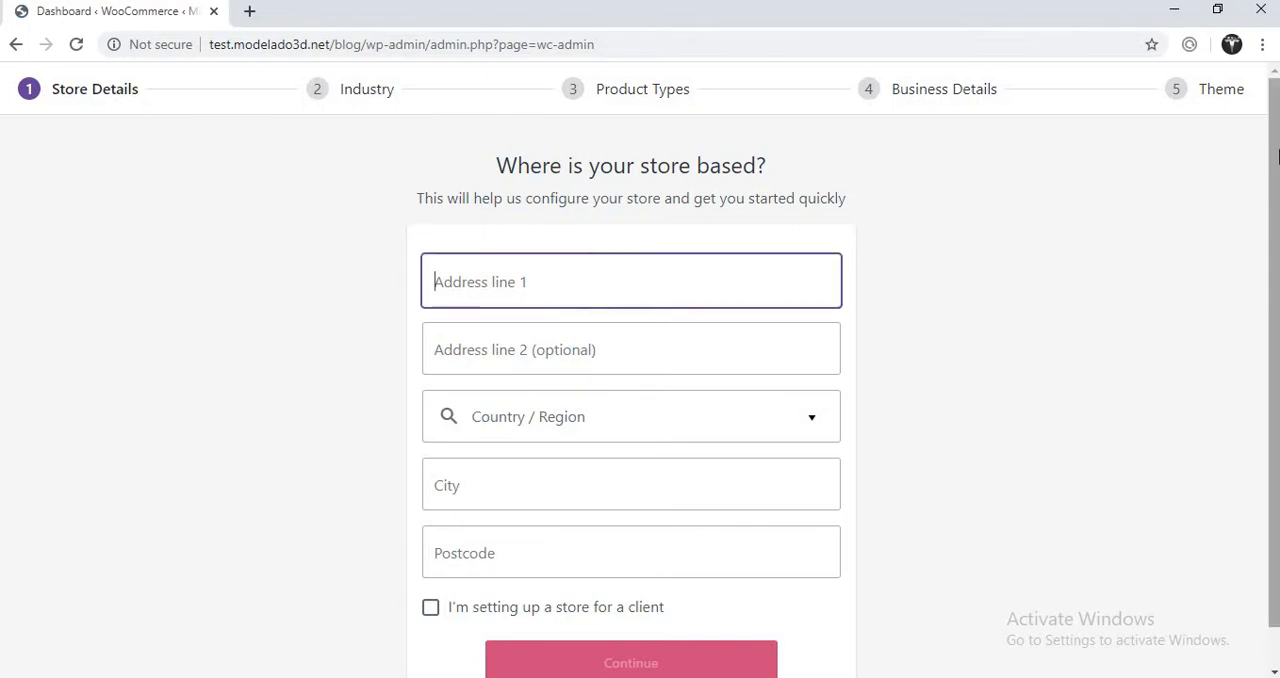
drag(1276, 150, 1266, 274)
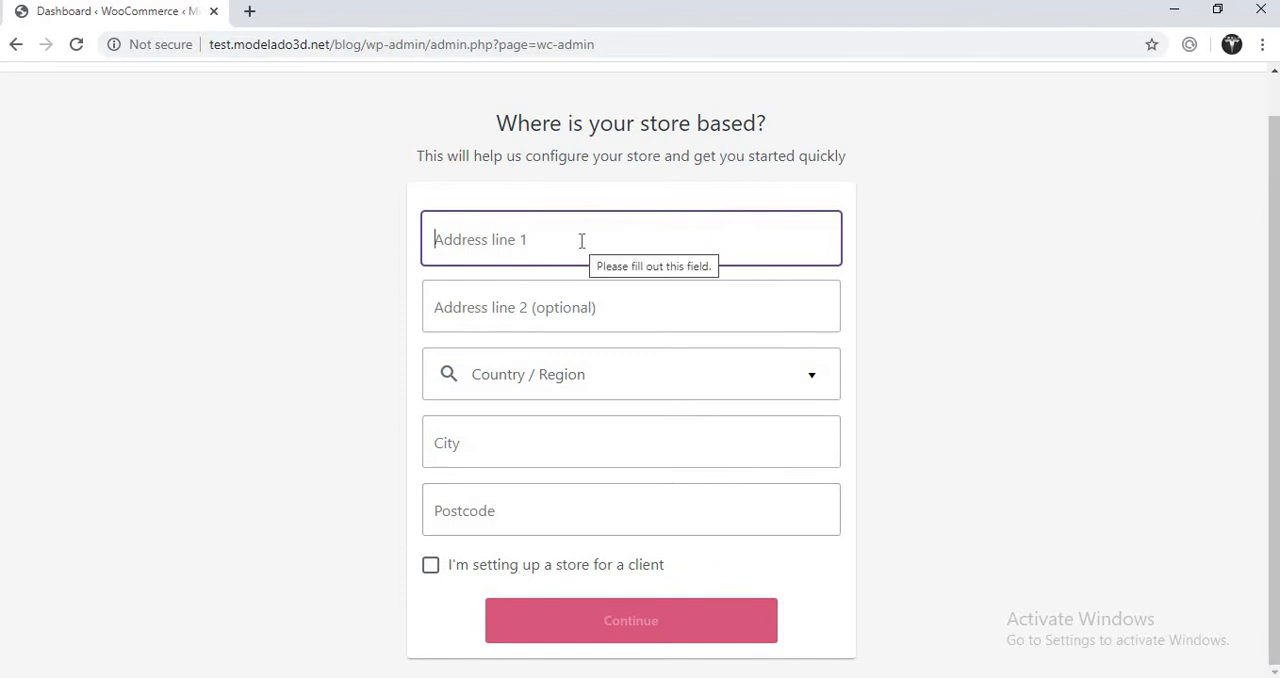
text(Some )
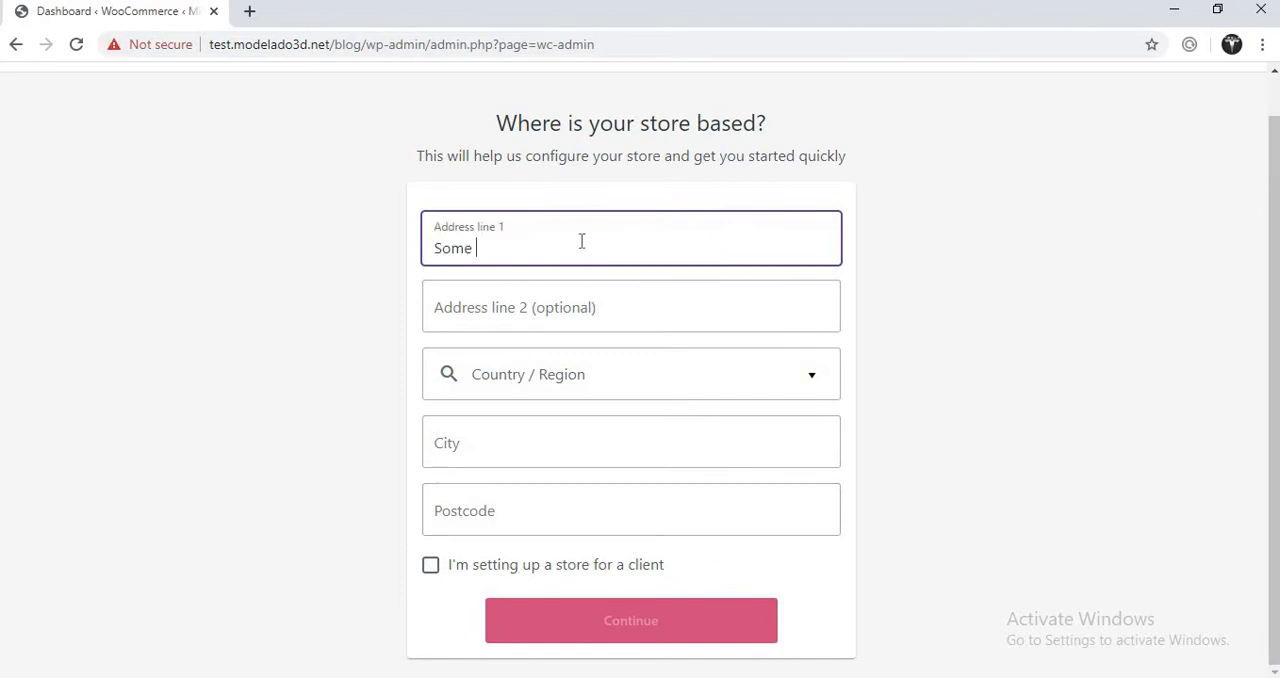
text(where on jupiter)
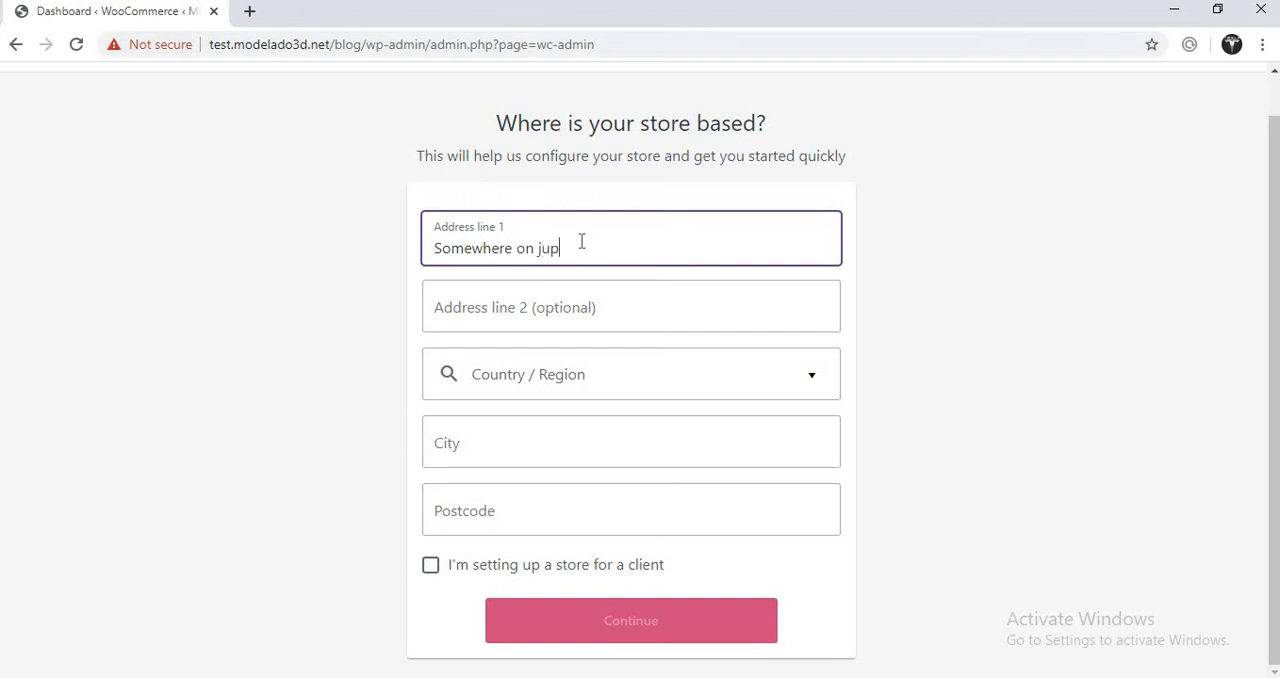
- Set the store's country/region to "United States (US) -- Arizona"
click(512, 387)
click(530, 380)
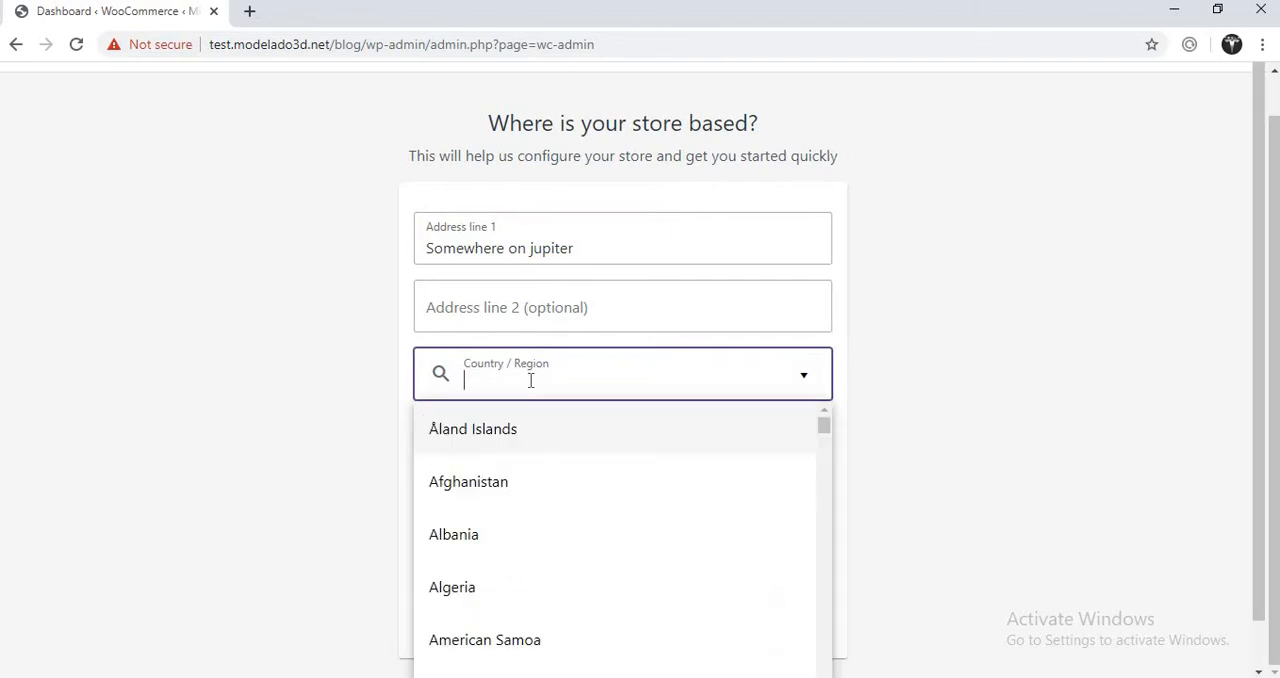
text(Usa)
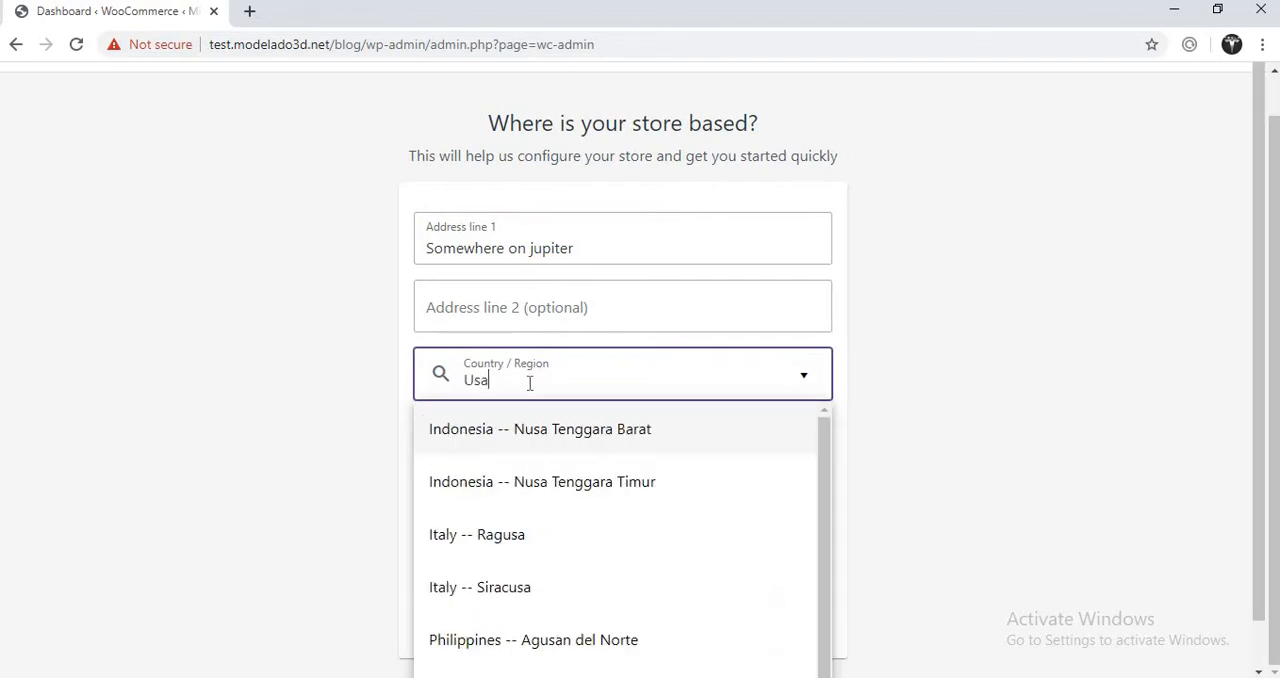
key(BackSpace)
key(BackSpace)
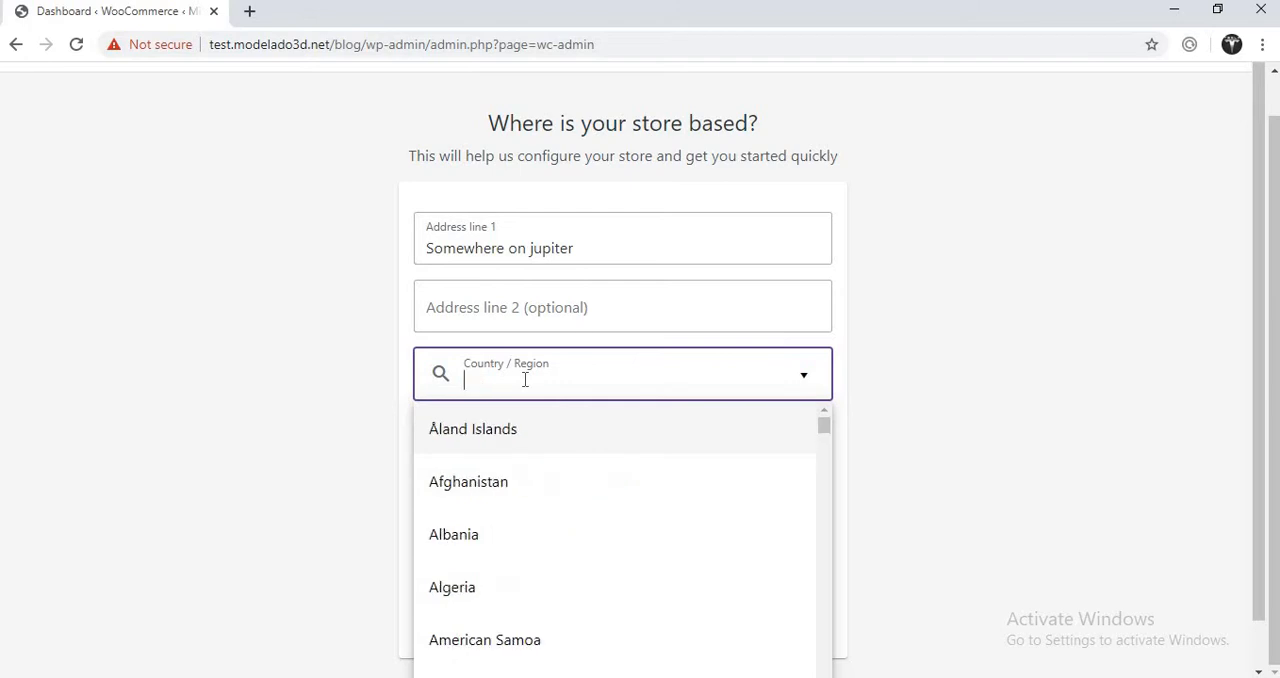
text(ni)
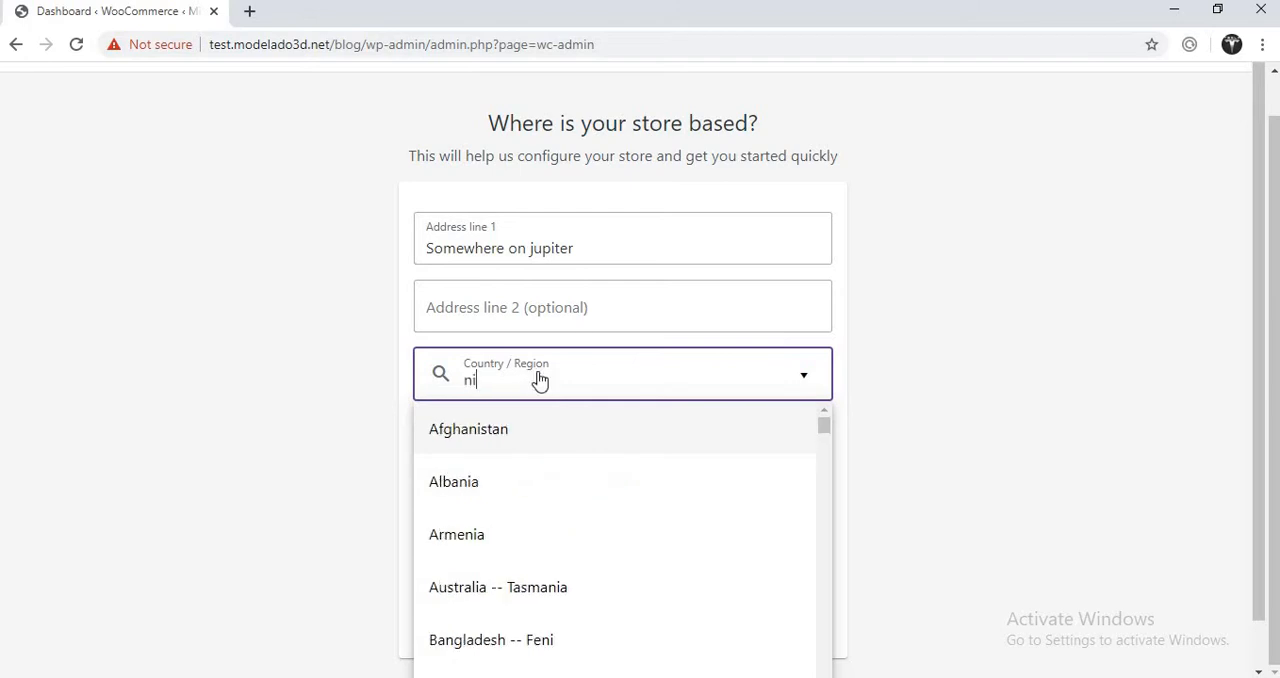
key(BackSpace)
key(BackSpace)
text(Ni)
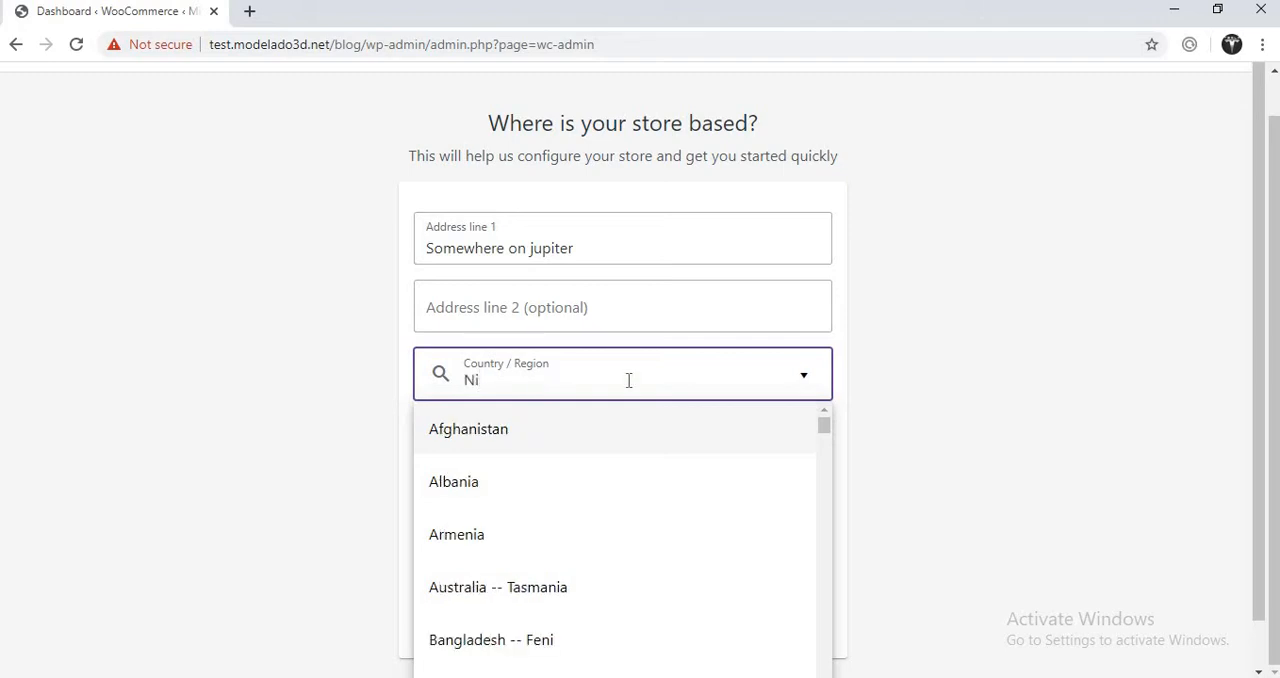
key(BackSpace)
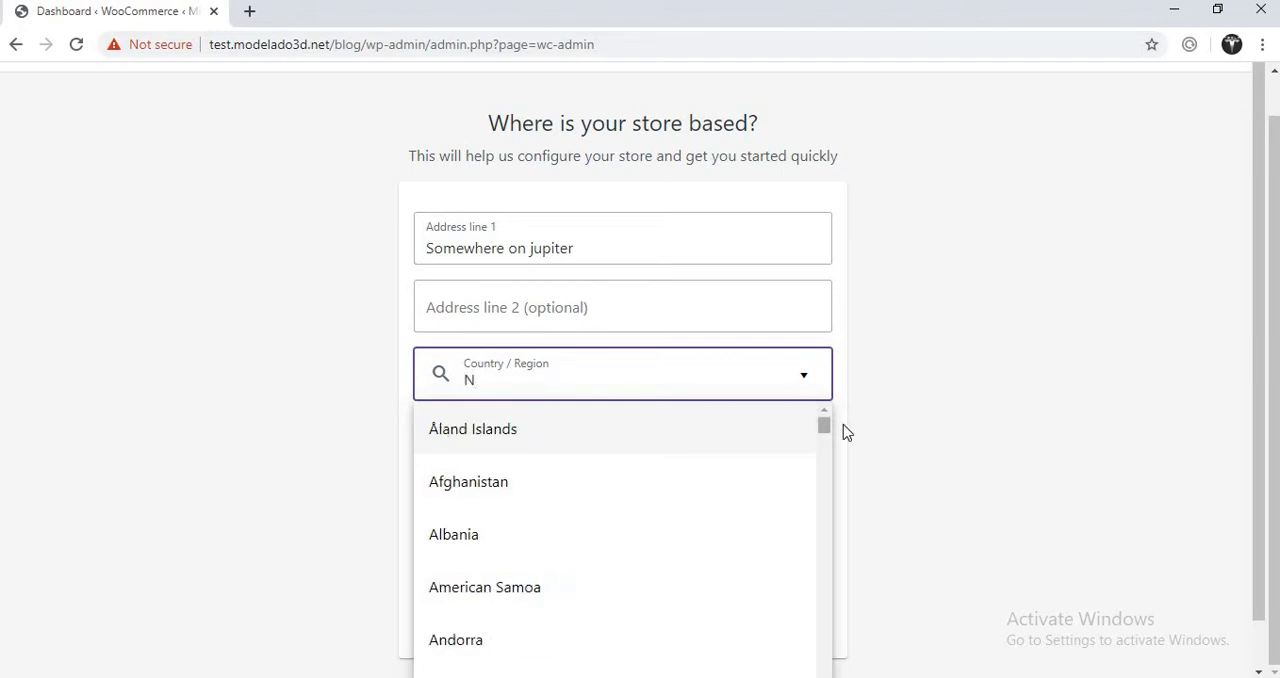
drag(826, 425, 828, 677)
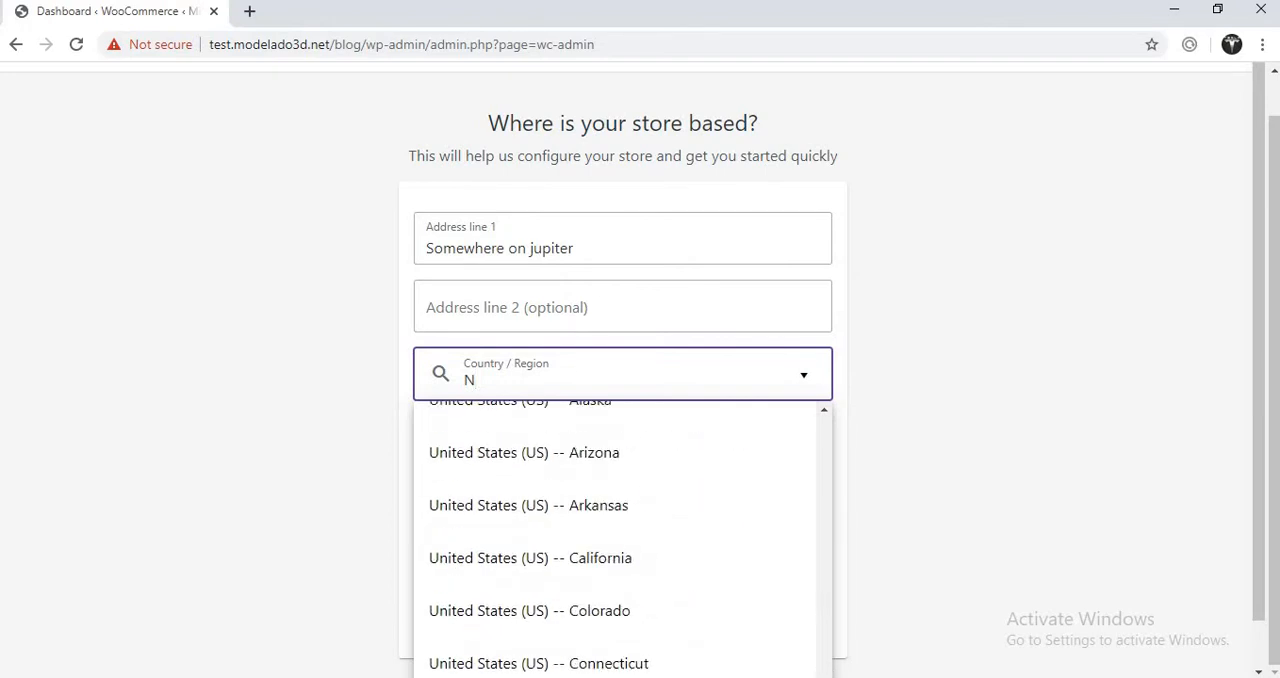
click(551, 465)
- Change the end of the store's first address line so that it reads "Somewhere on earth"
drag(537, 251, 622, 255)
text(earthe)
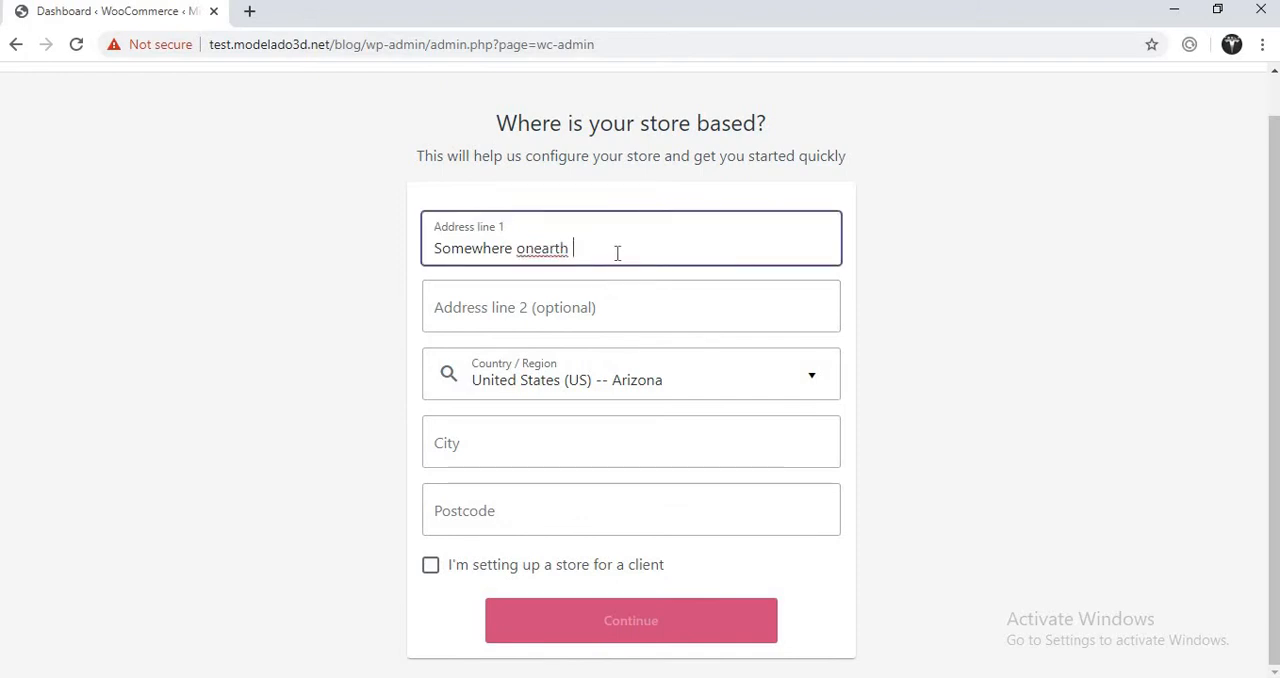
click(536, 249)
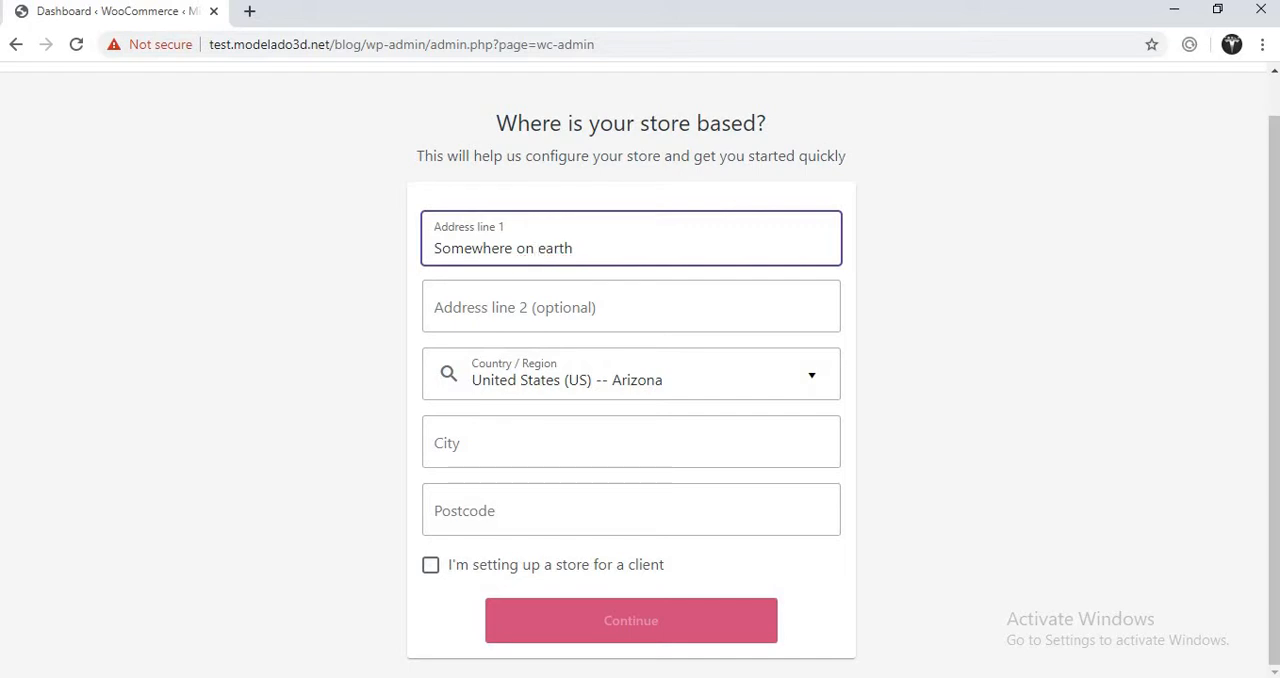
- Search Google in a new browser tab for "cities in arizona usa" to find a city for the store address
click(583, 462)
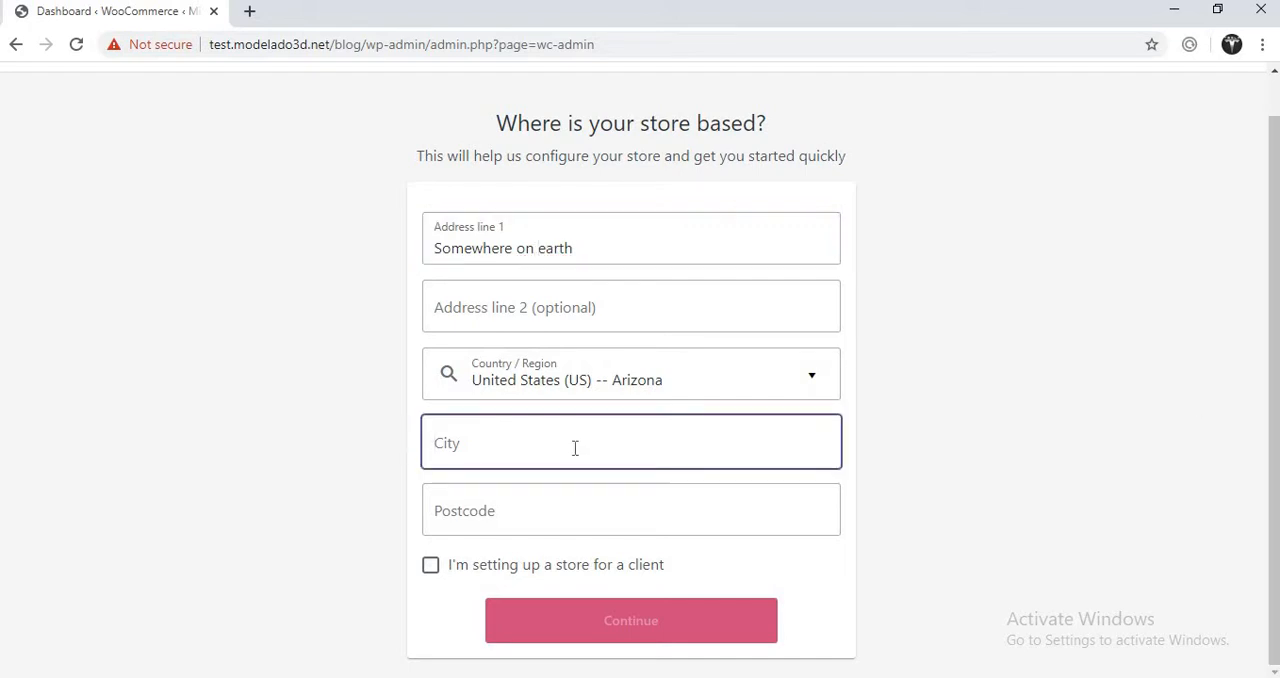
click(249, 11)
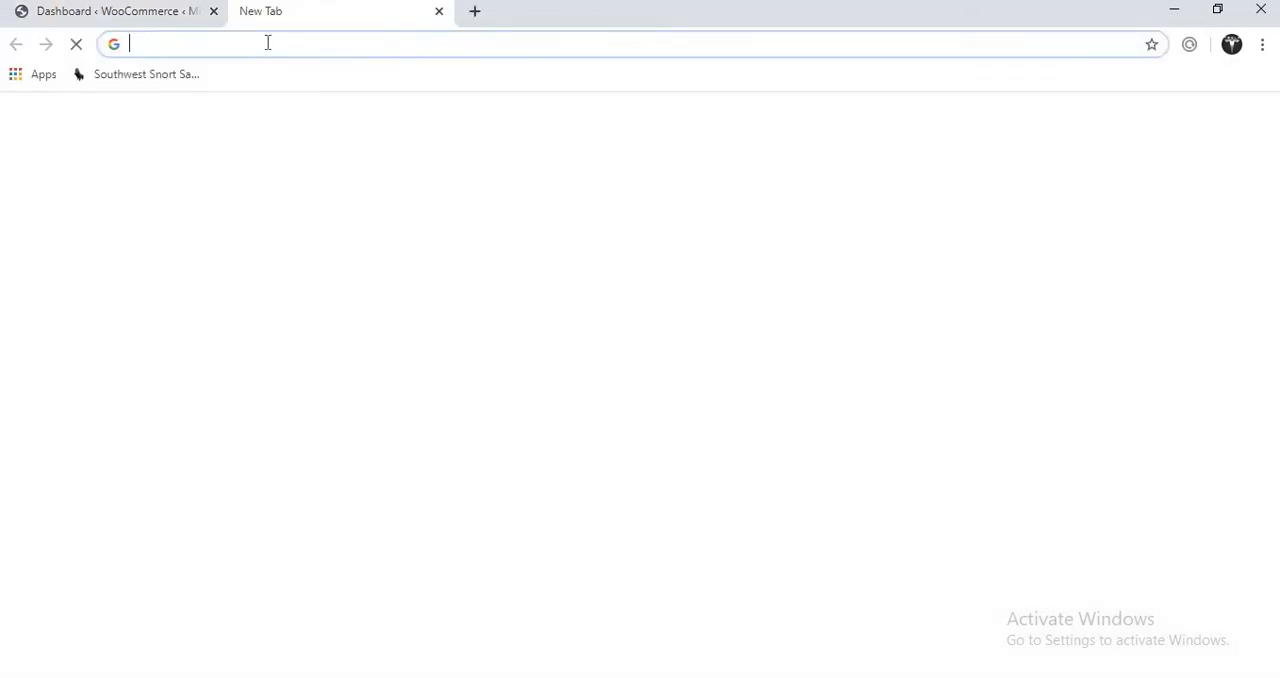
text(citi)
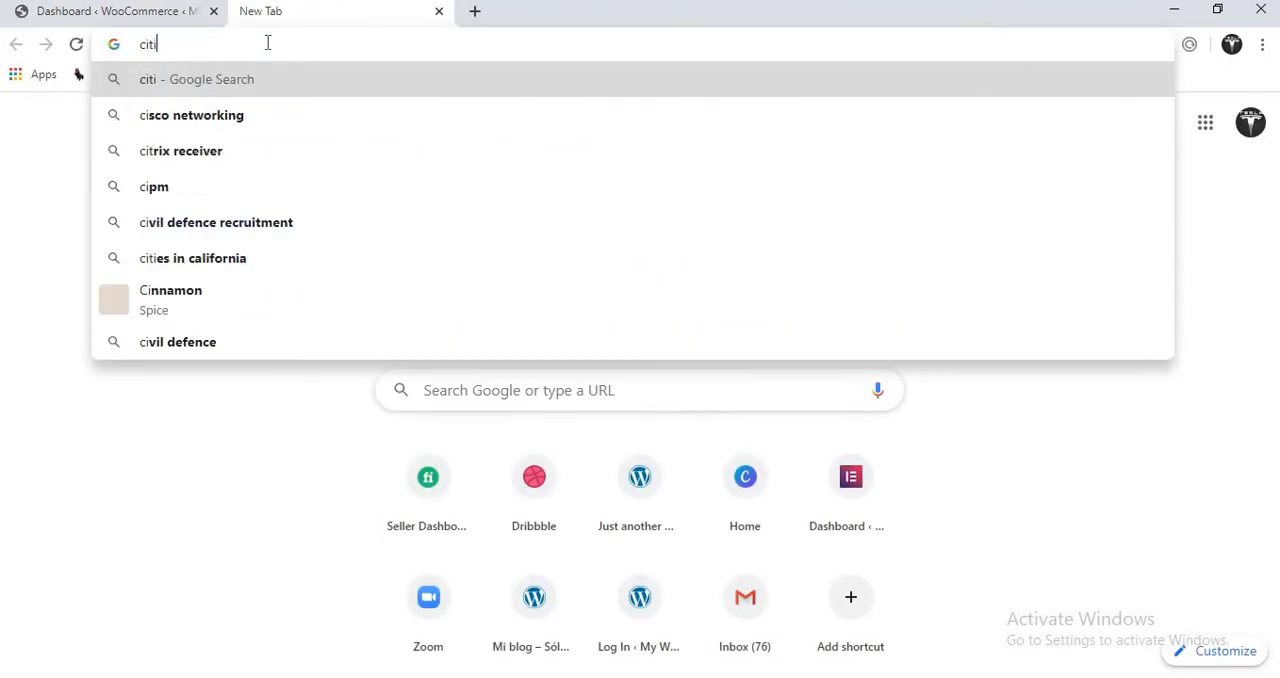
text(es in aria)
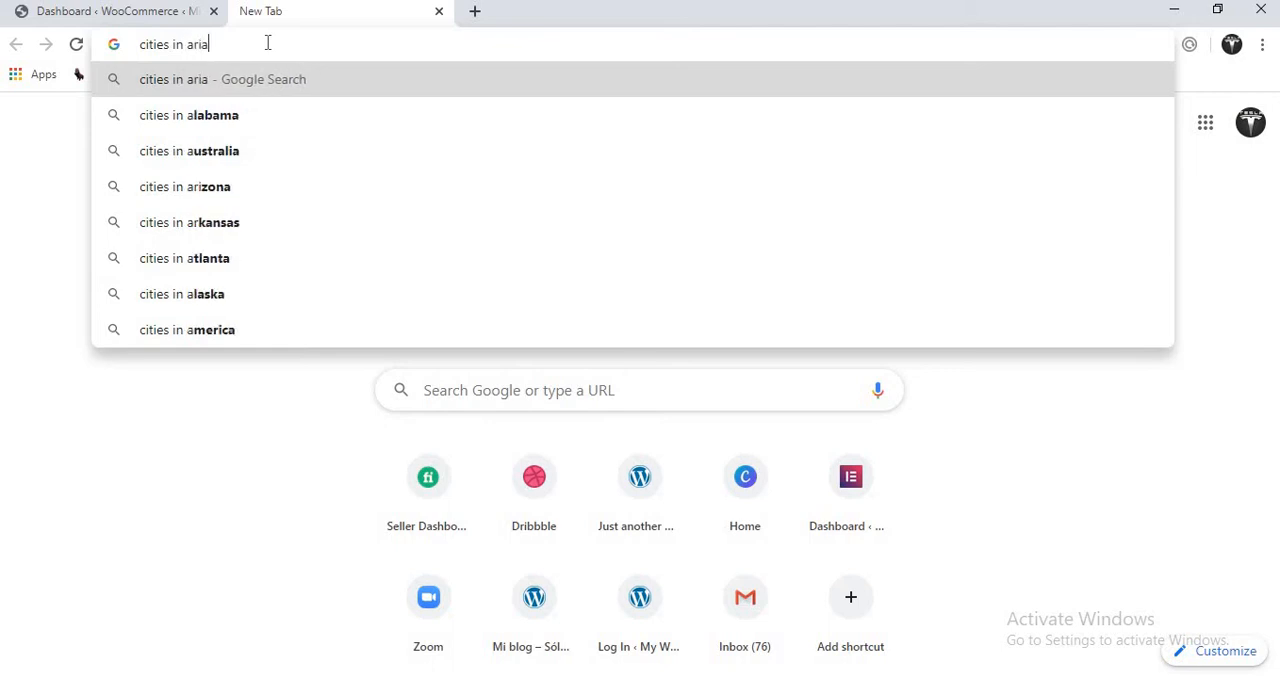
key(BackSpace)
text(zona)
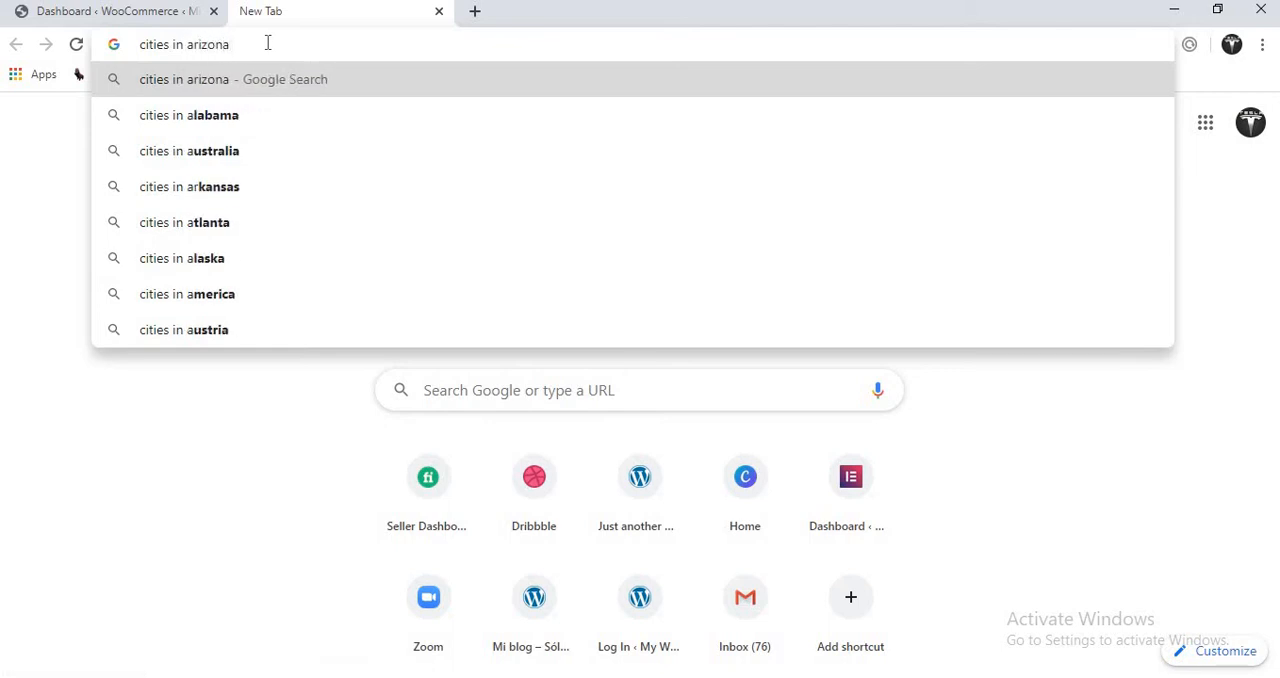
click(250, 117)
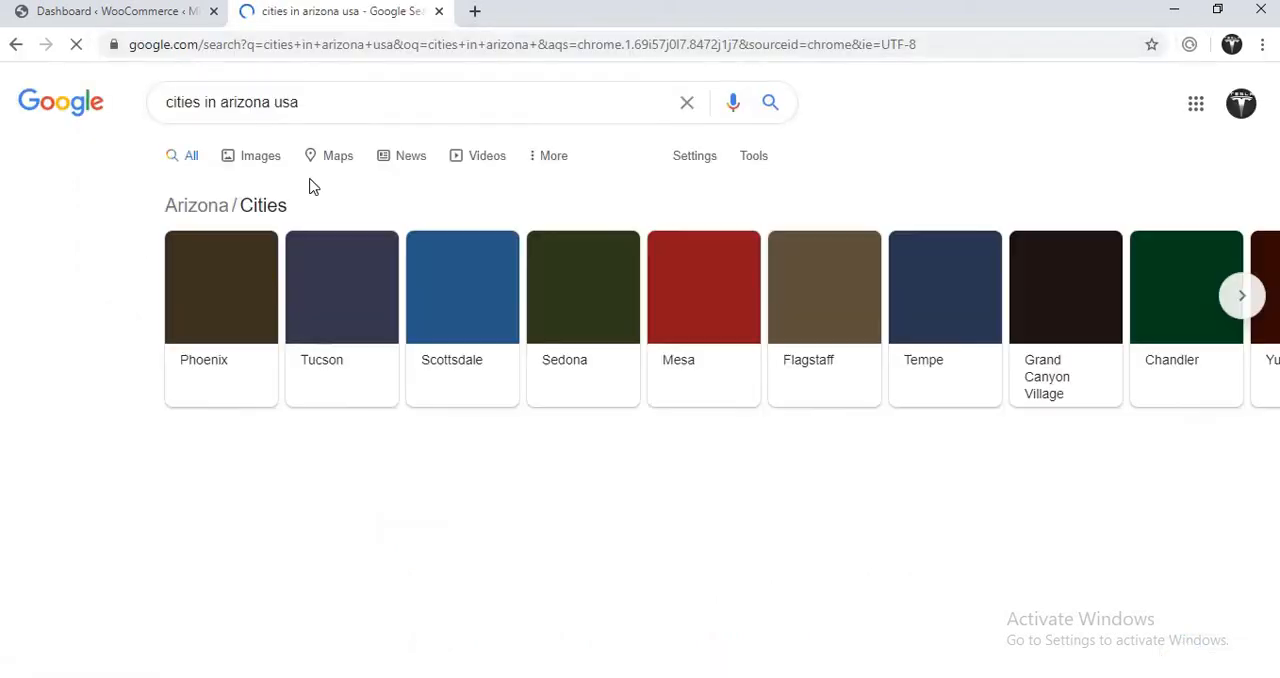
click(313, 366)
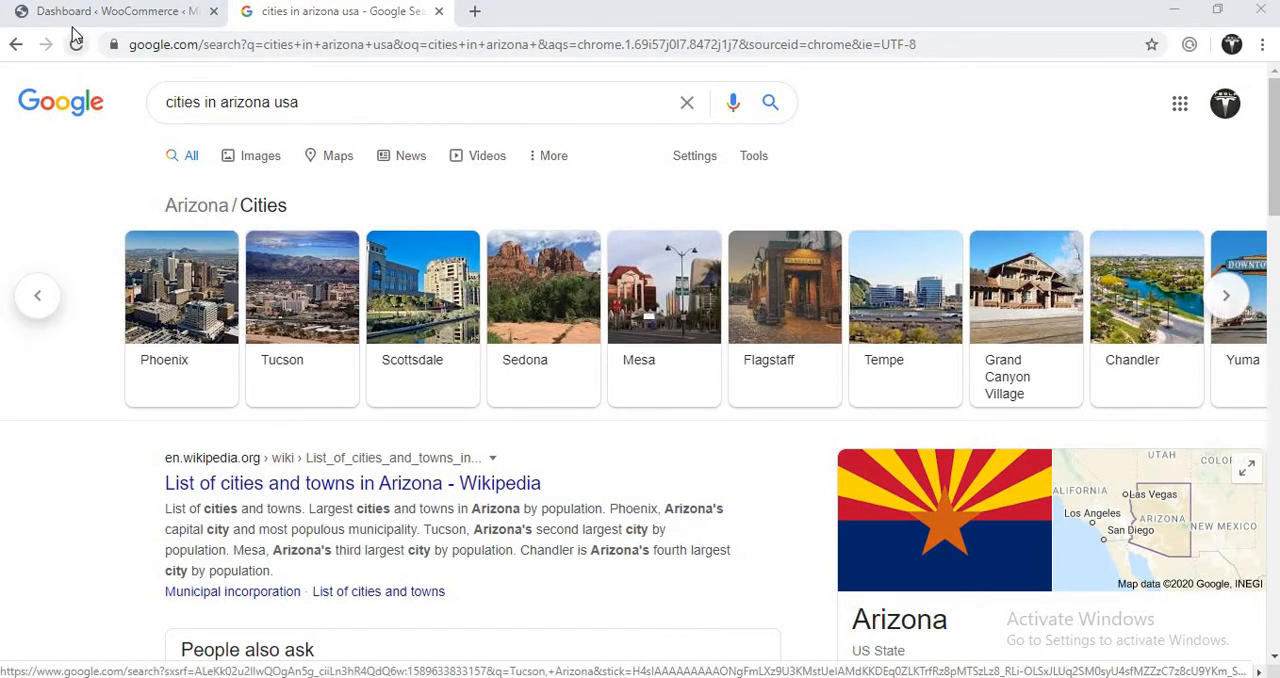
- Return to the WooCommerce store details and enter "mesa" as the city
click(103, 13)
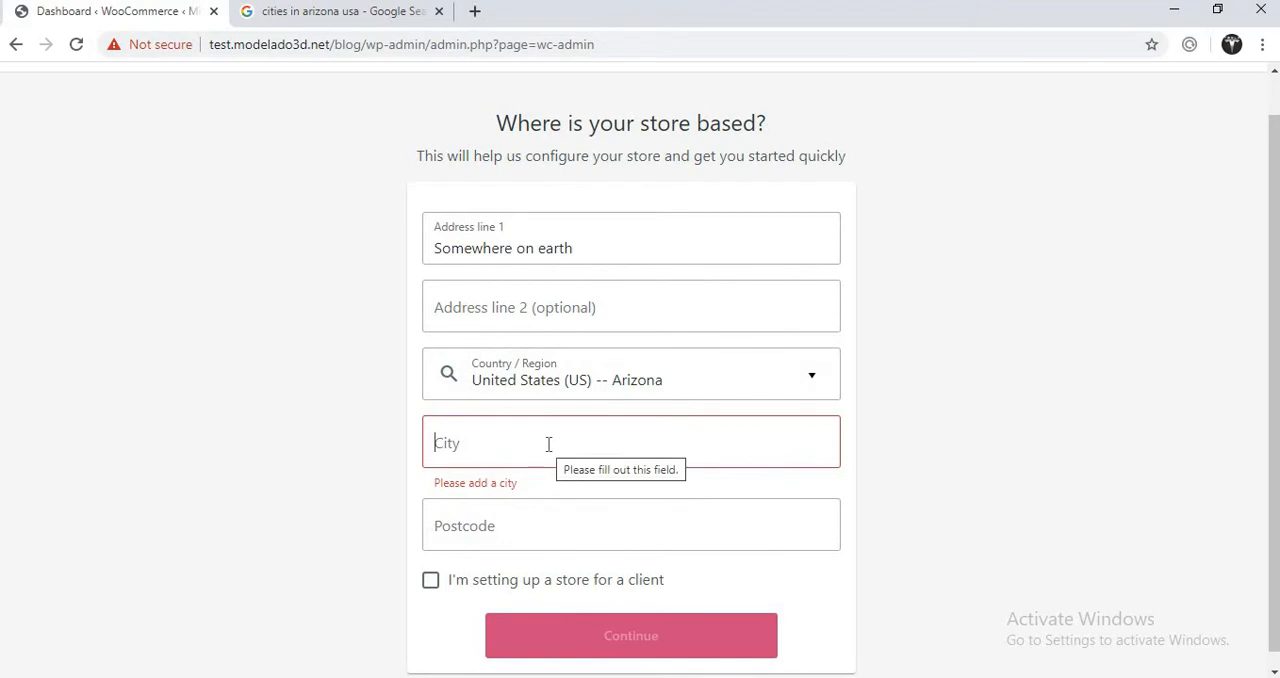
text(mesa)
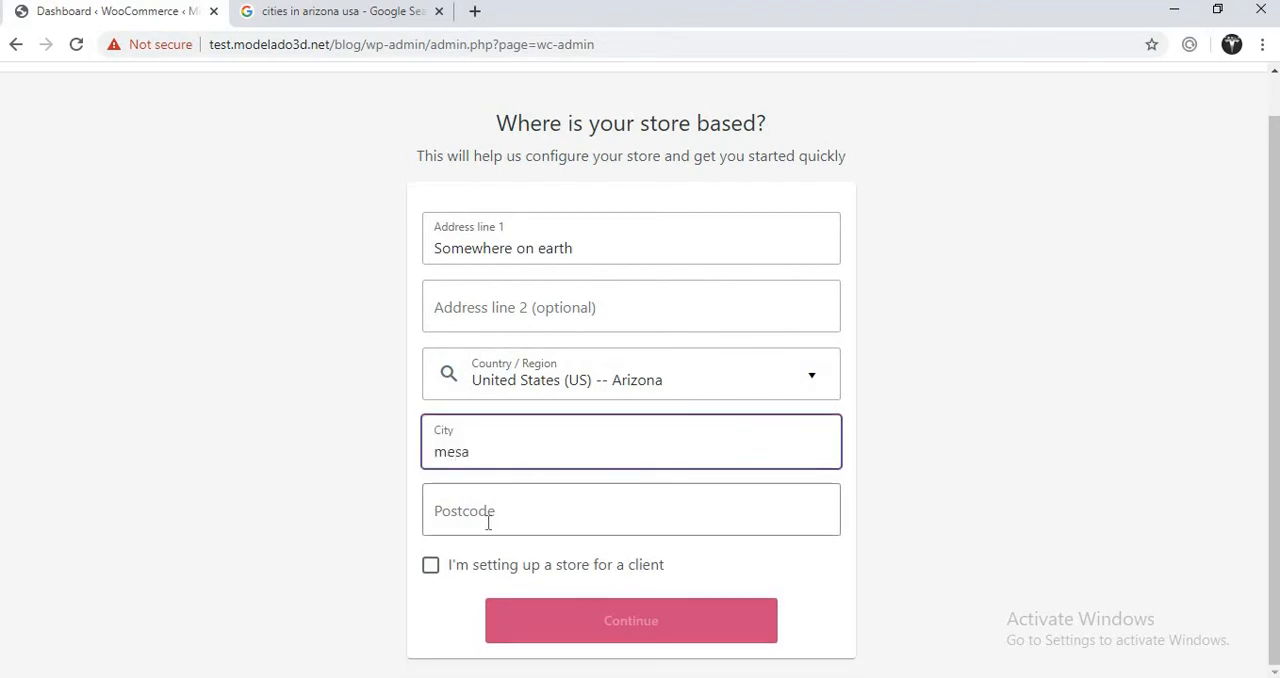
click(488, 510)
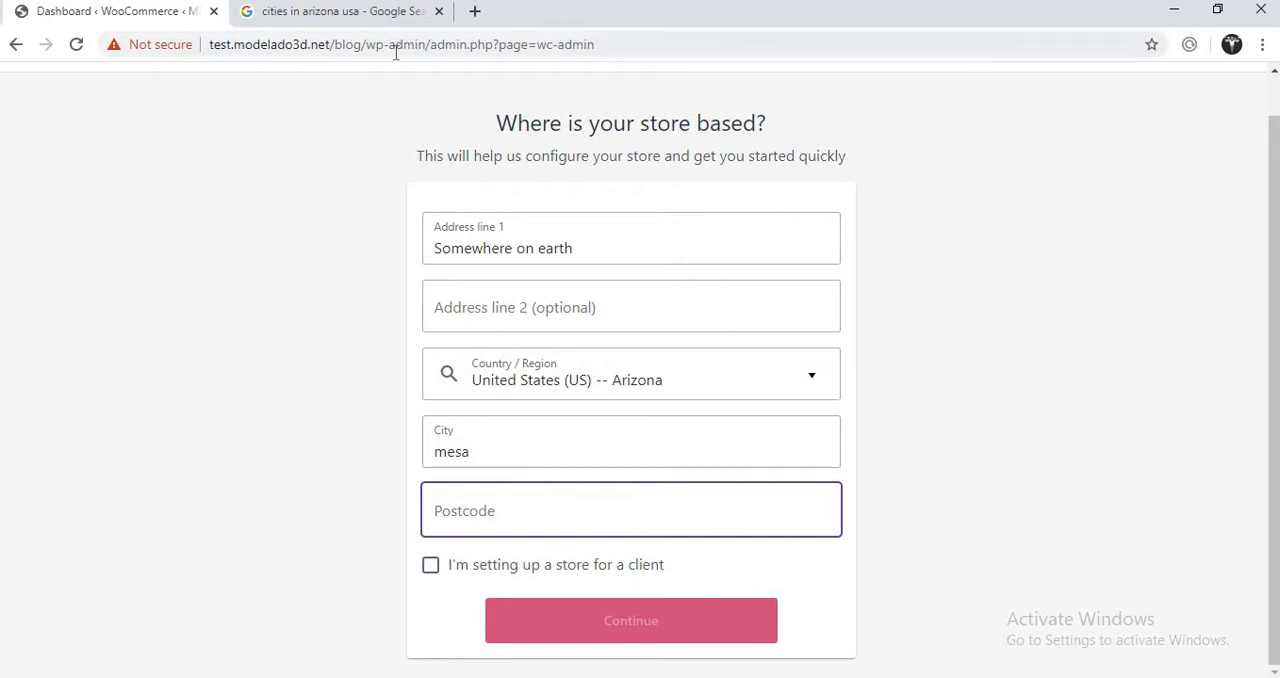
- Go back to the Google results and extend the search to "cities in arizona usa post code"
click(367, 17)
click(311, 102)
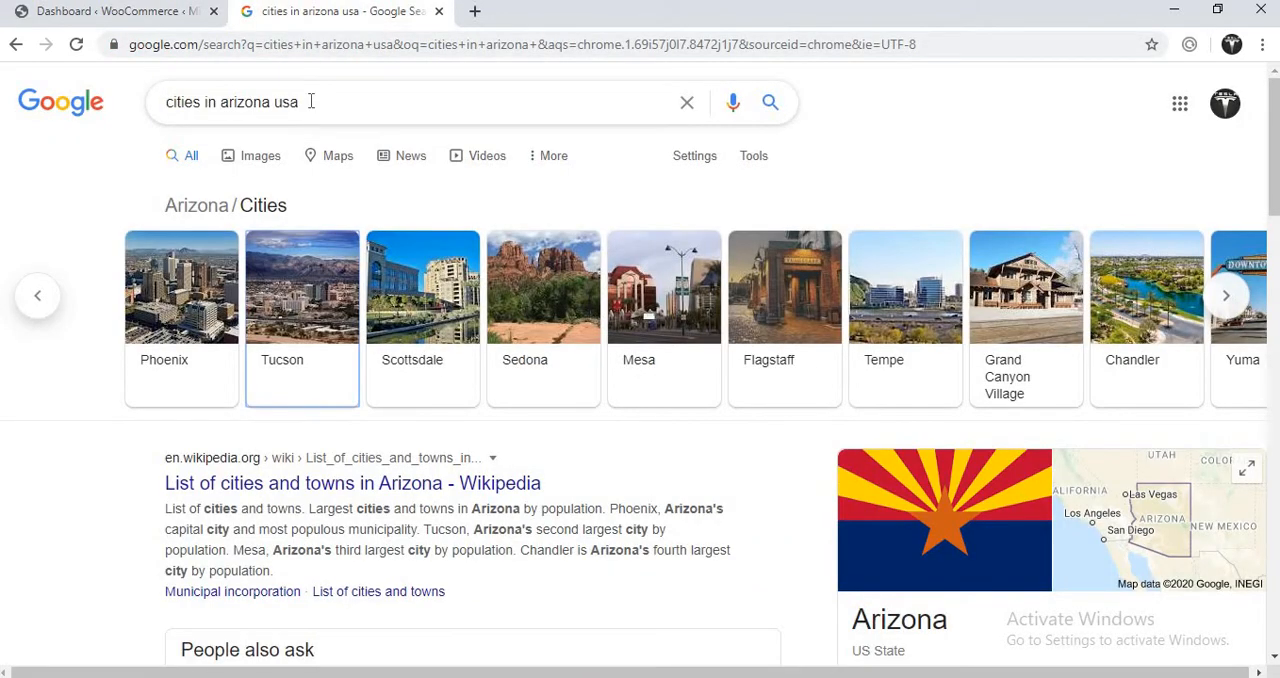
text(post code)
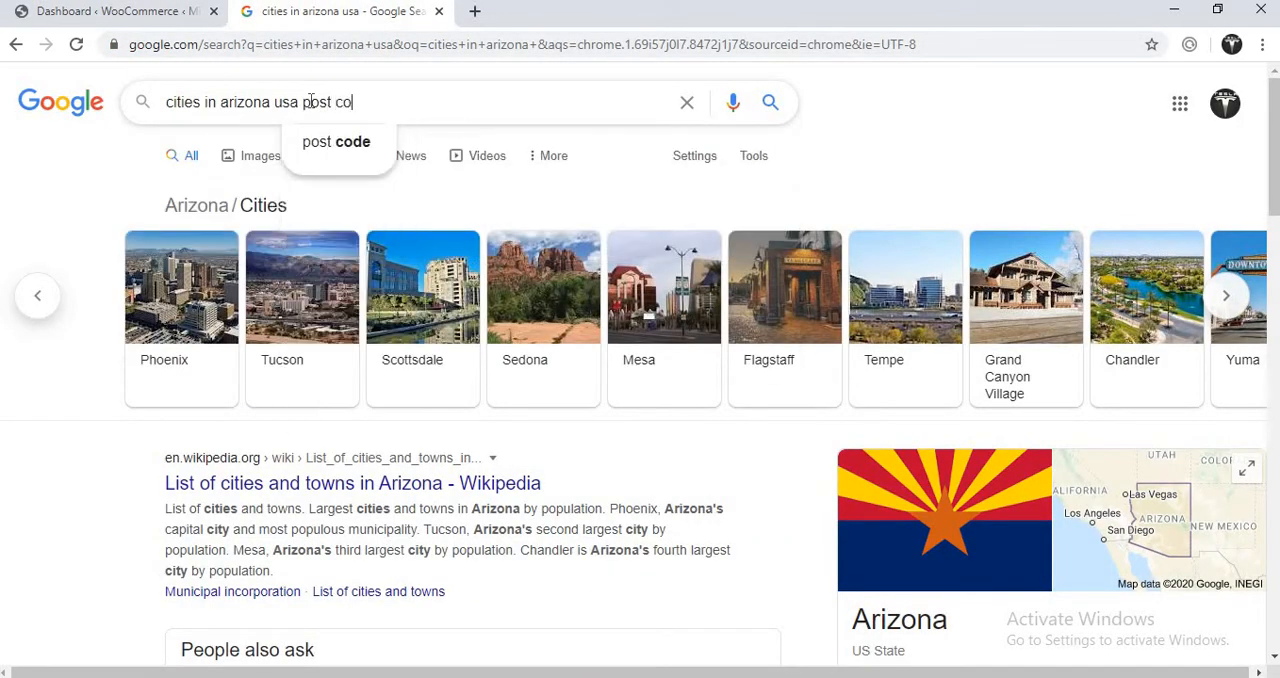
key(Return)
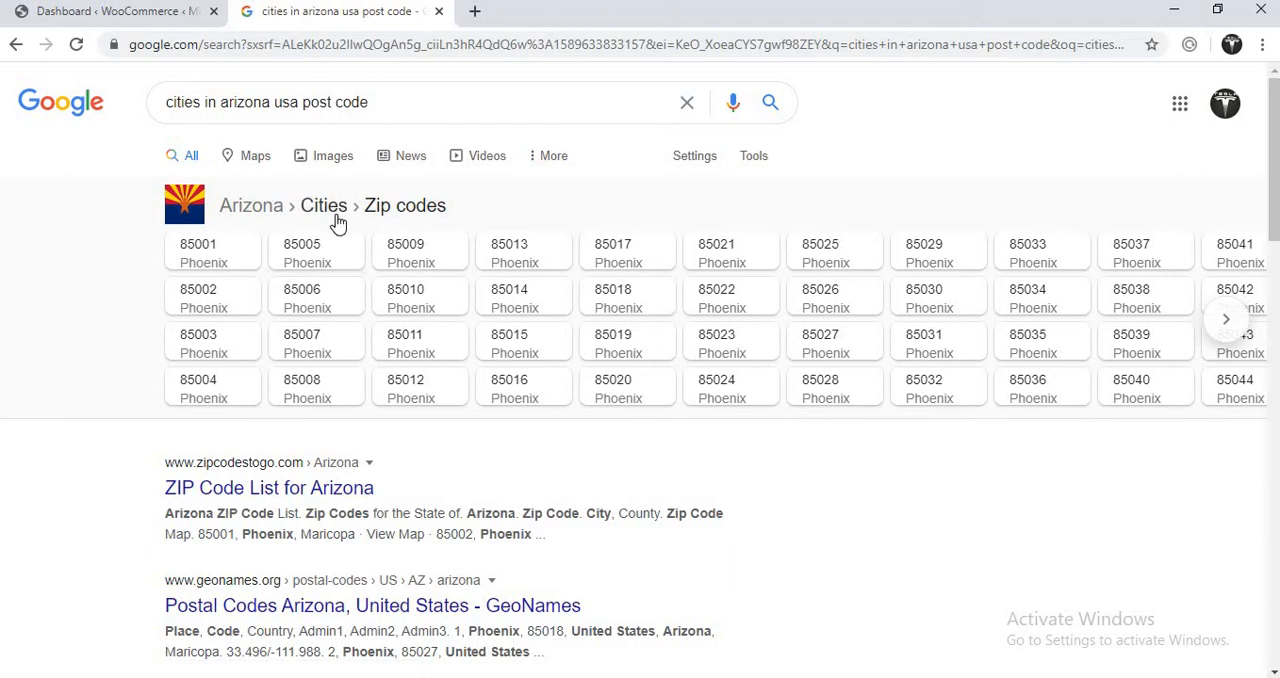
- Narrow the Google search to "mesa,arizona usa post code" and try to select the 85201 zip code
click(222, 102)
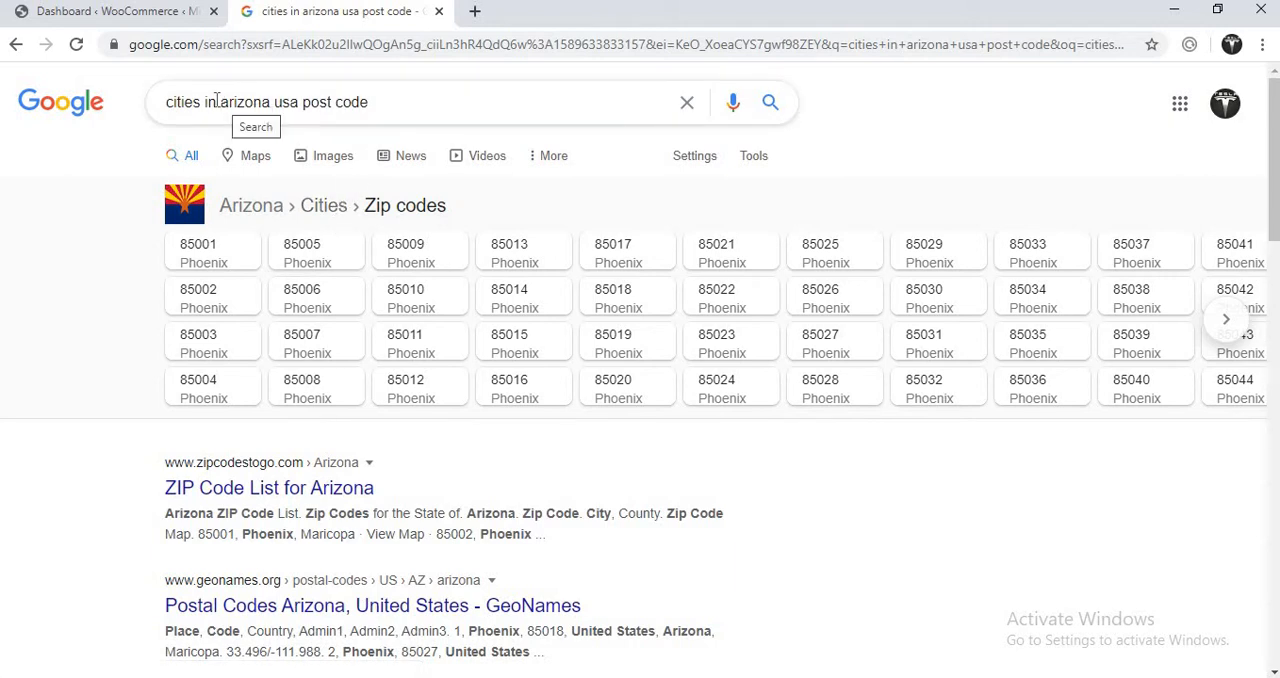
drag(217, 102, 162, 106)
key(BackSpace)
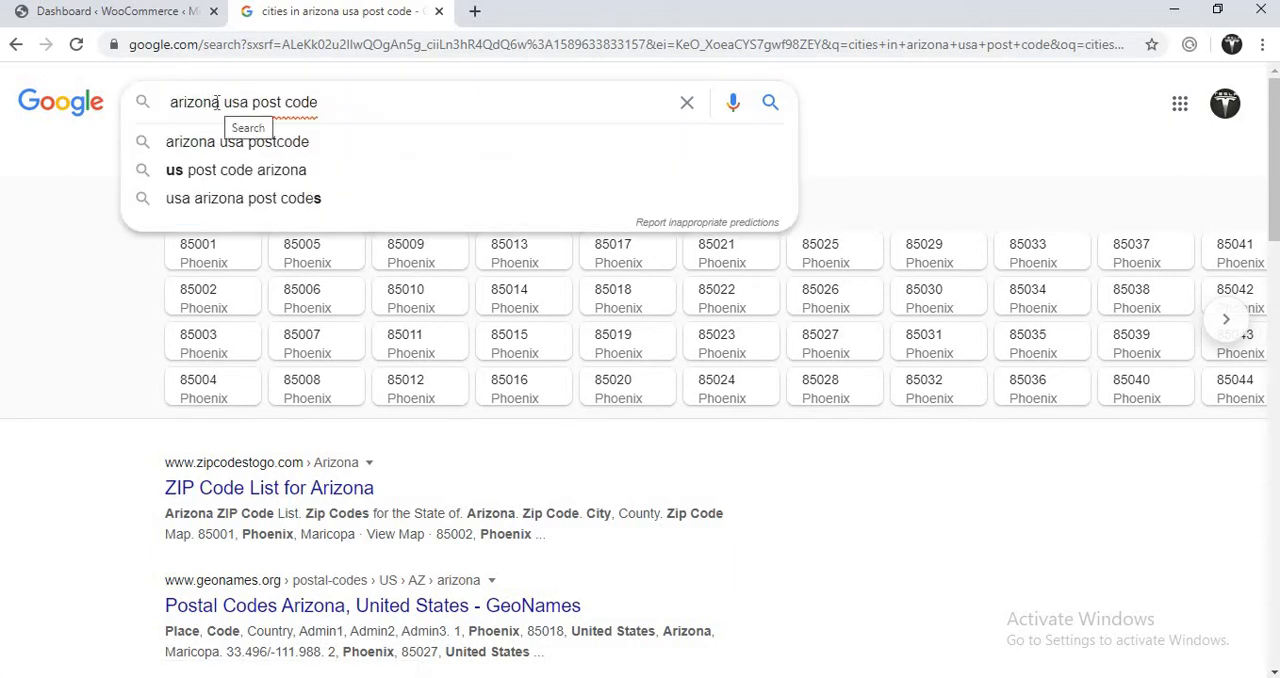
text(mes,)
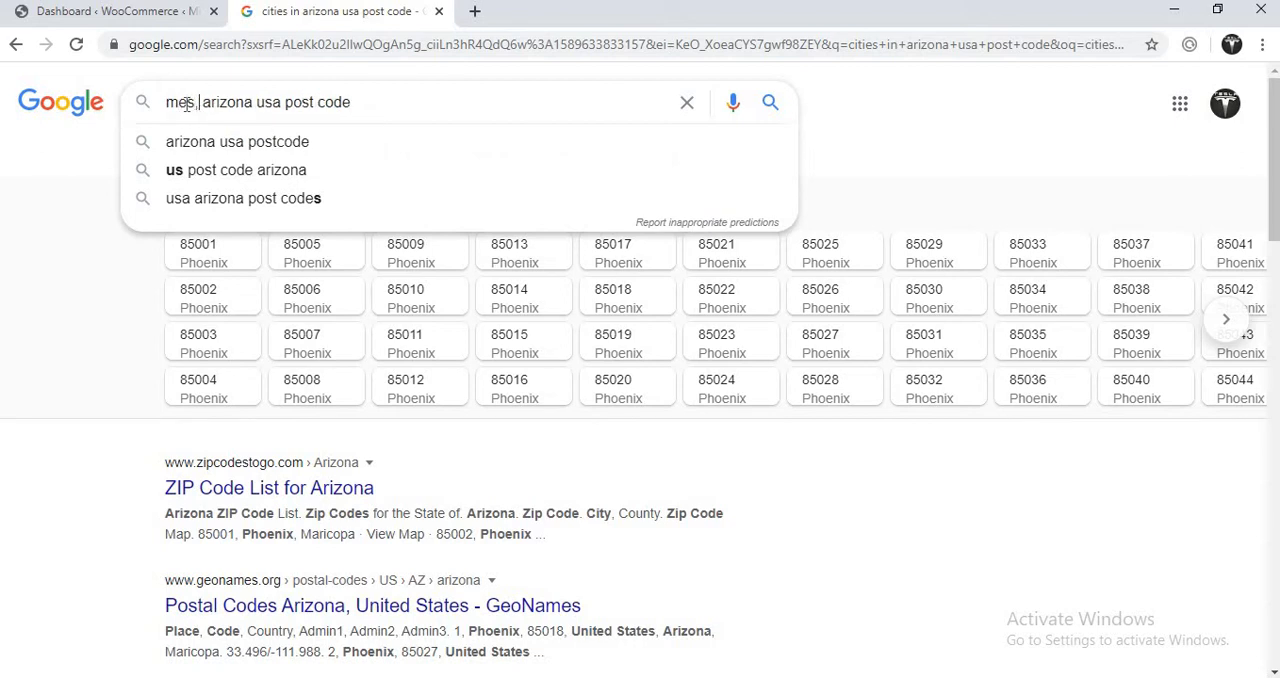
key(Delete)
key(Delete)
key(Delete)
key(BackSpace)
key(BackSpace)
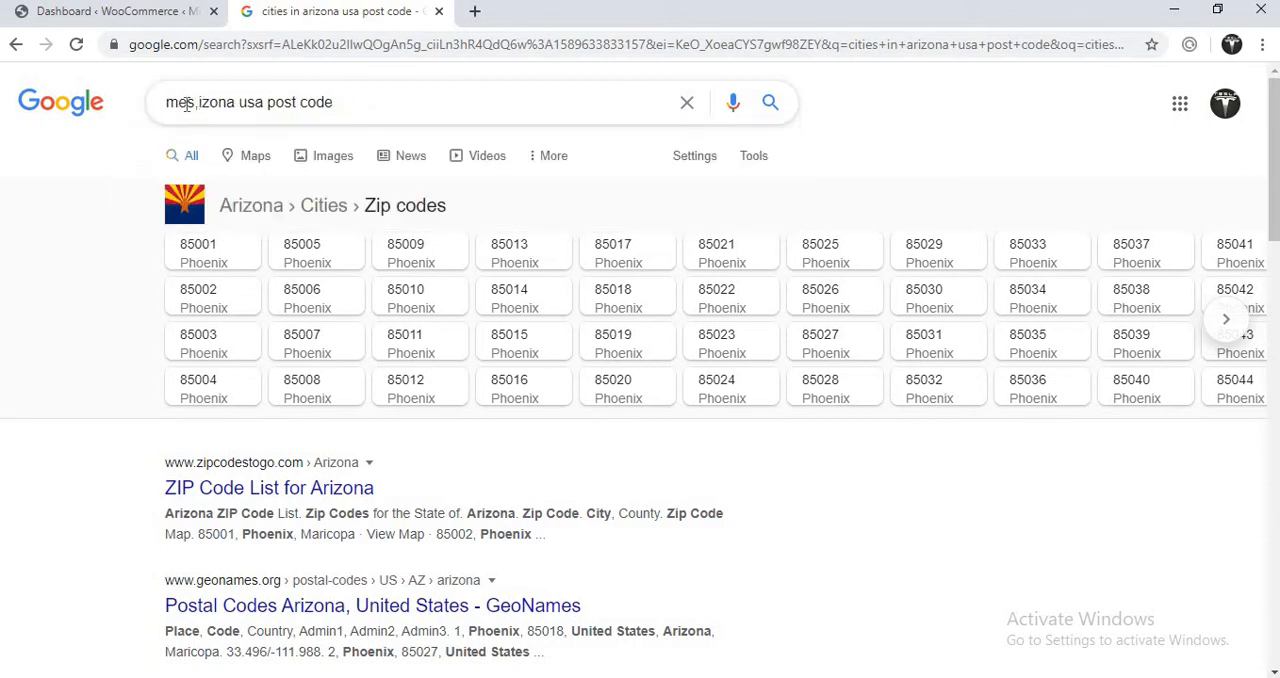
text(a,)
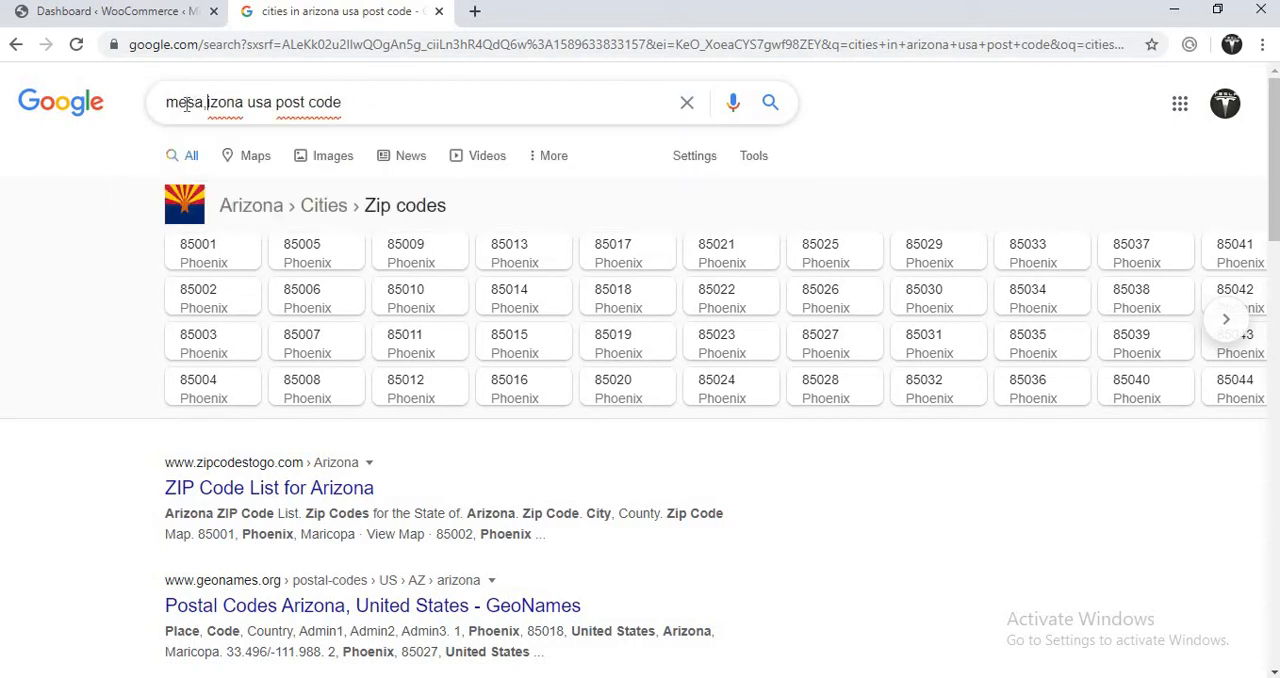
text(ar)
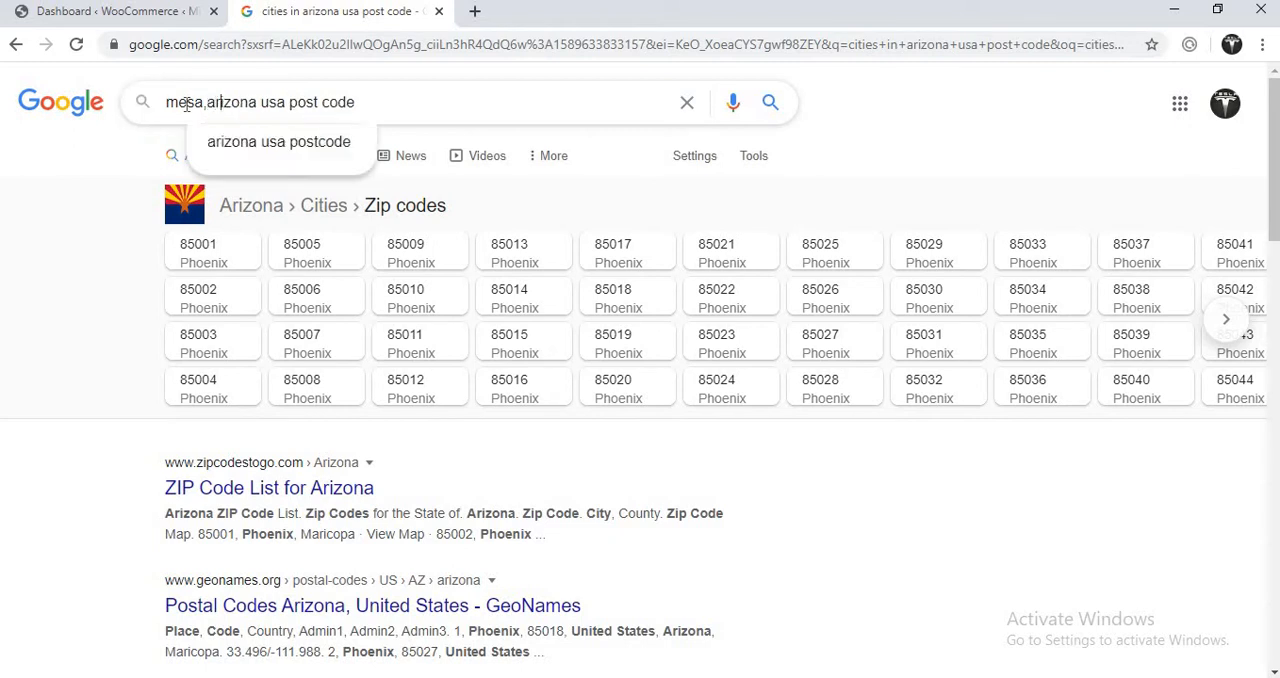
key(Return)
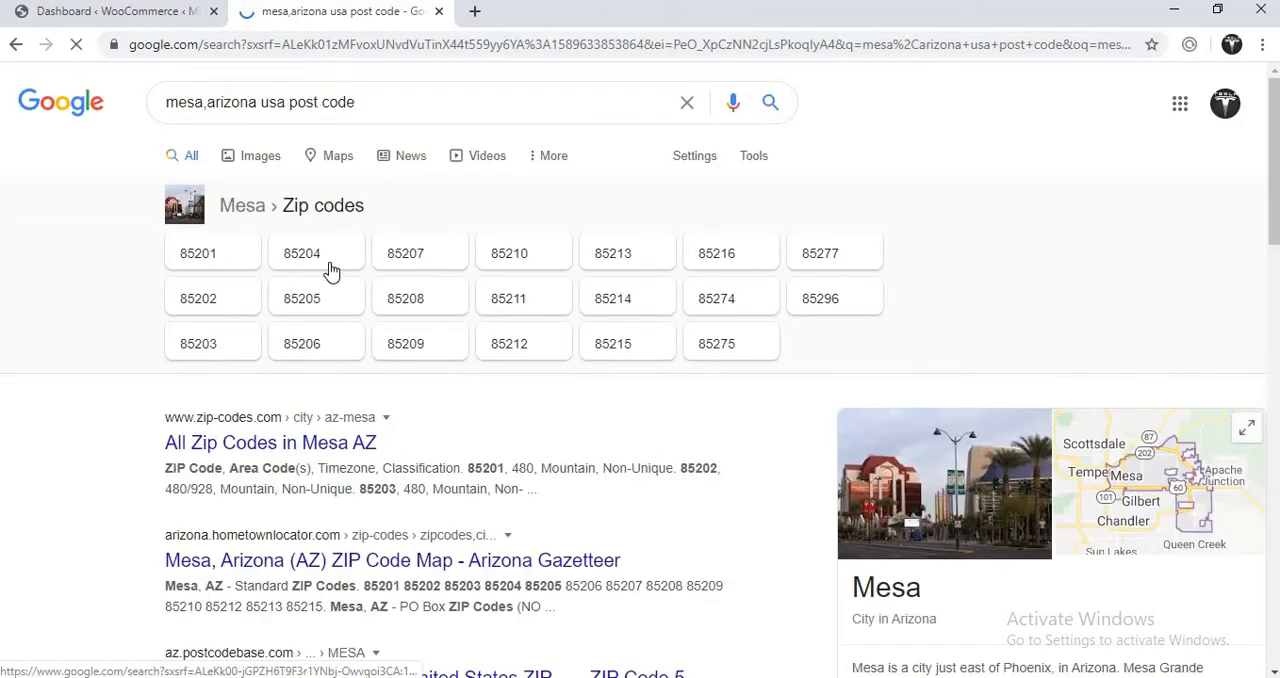
drag(240, 261, 180, 252)
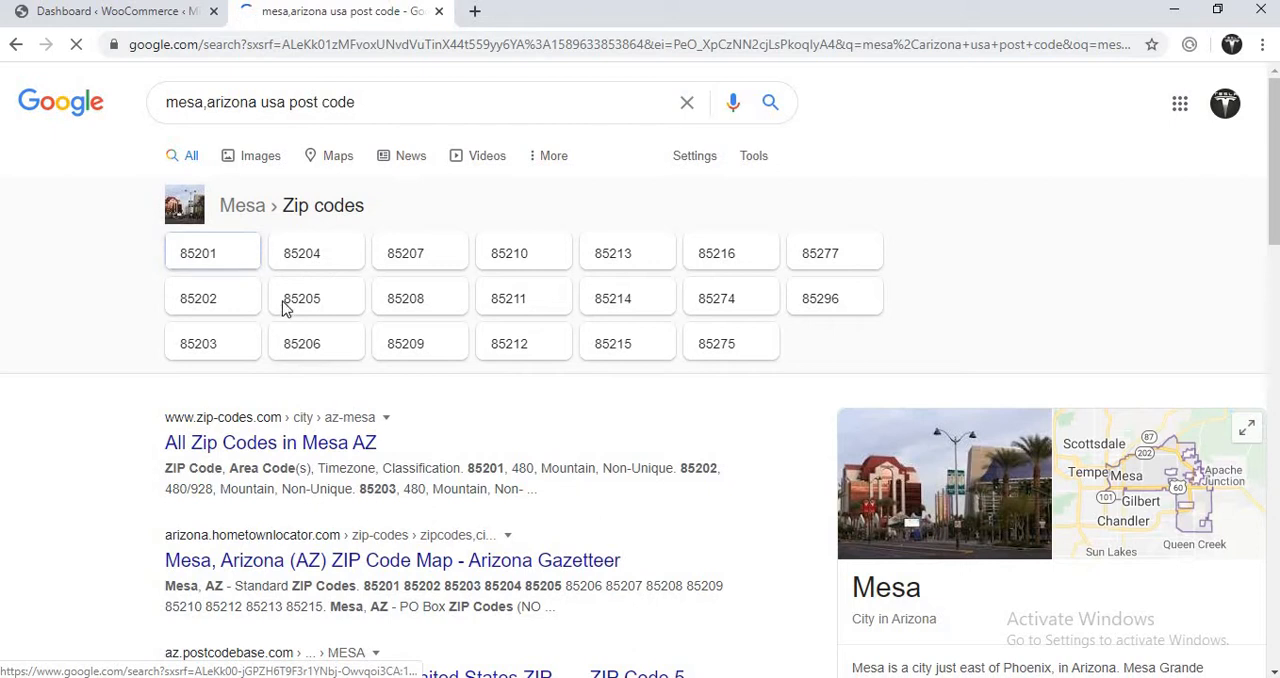
- Return to the WooCommerce store details, enter 85201 as the postcode and submit the address
click(171, 11)
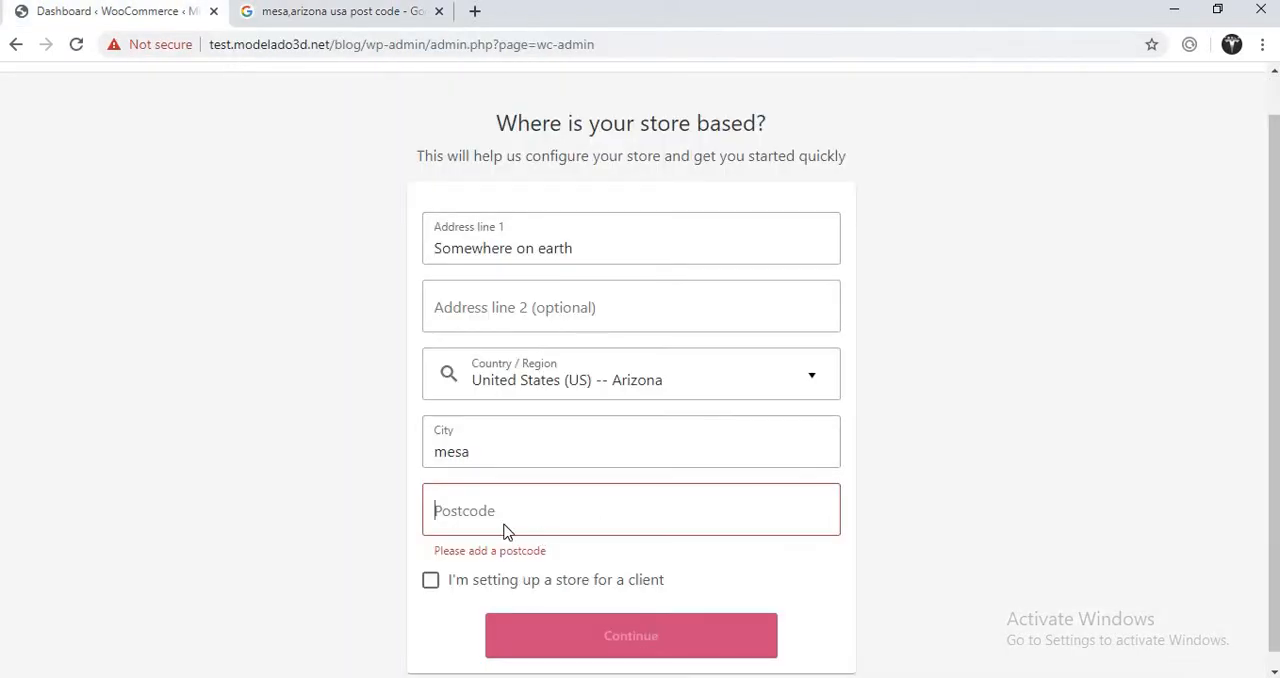
text(85)
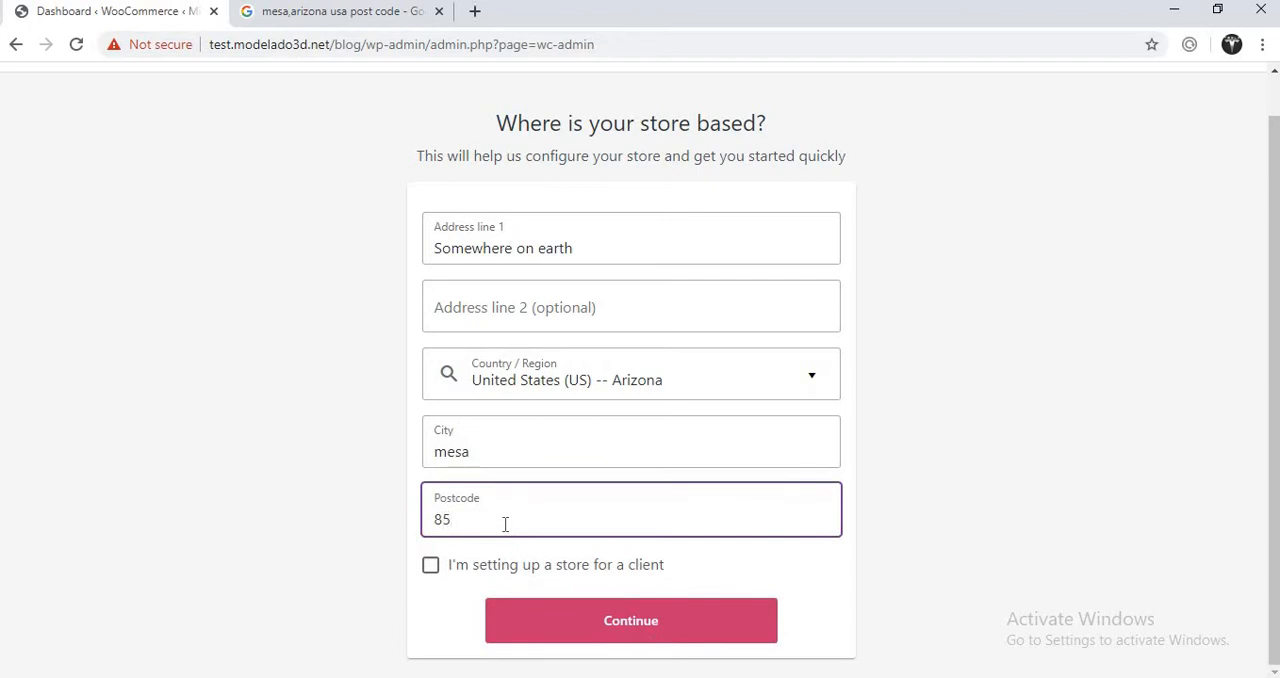
text(201)
click(542, 613)
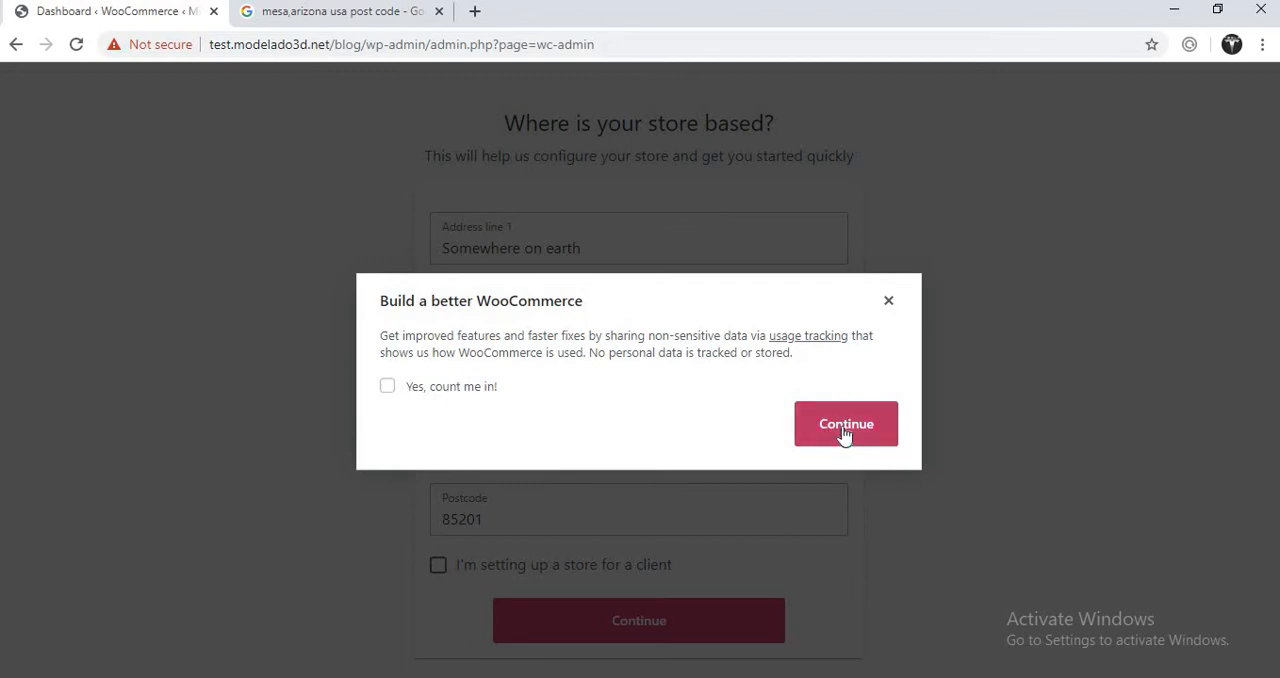
- Opt in to WooCommerce usage tracking and continue past the store details to the industry question
click(388, 388)
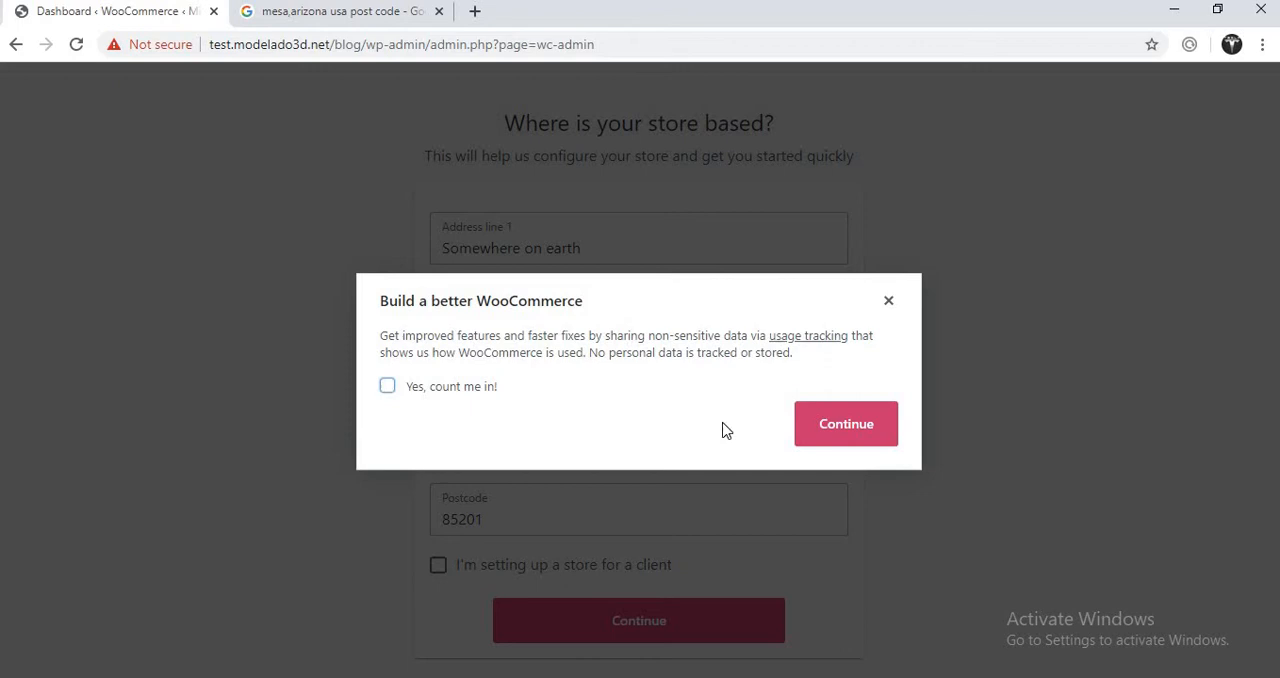
click(826, 432)
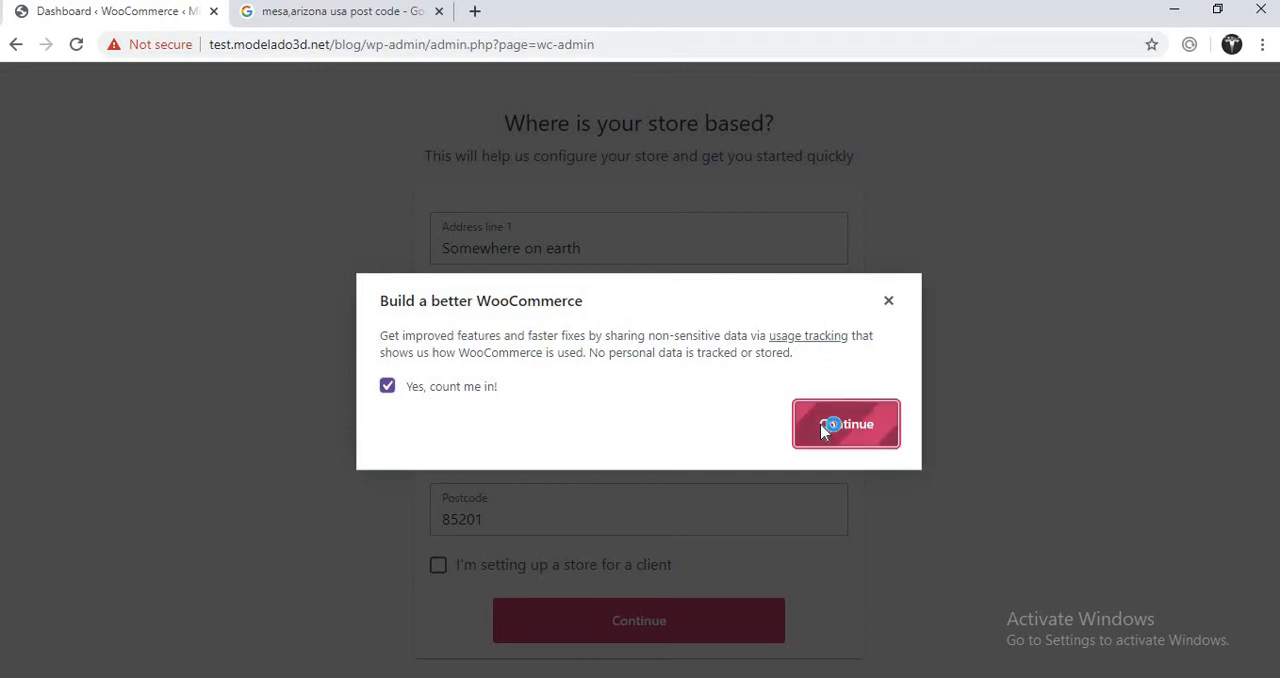
click(887, 314)
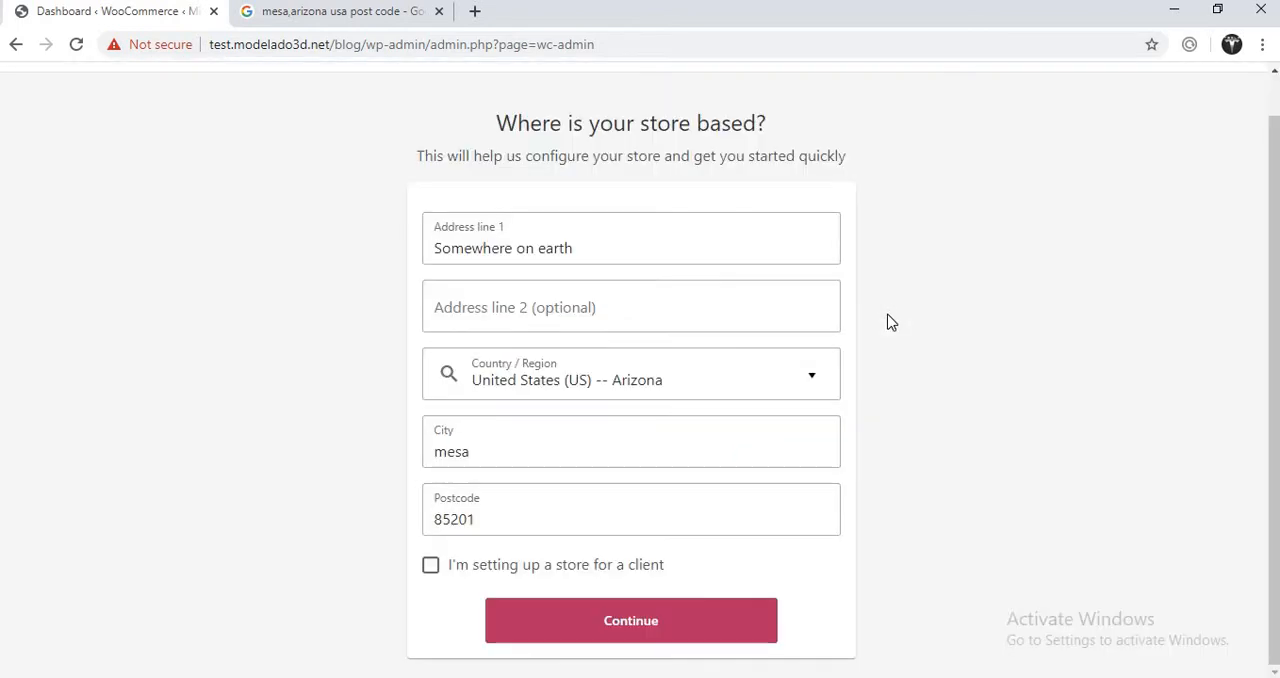
click(643, 636)
click(838, 430)
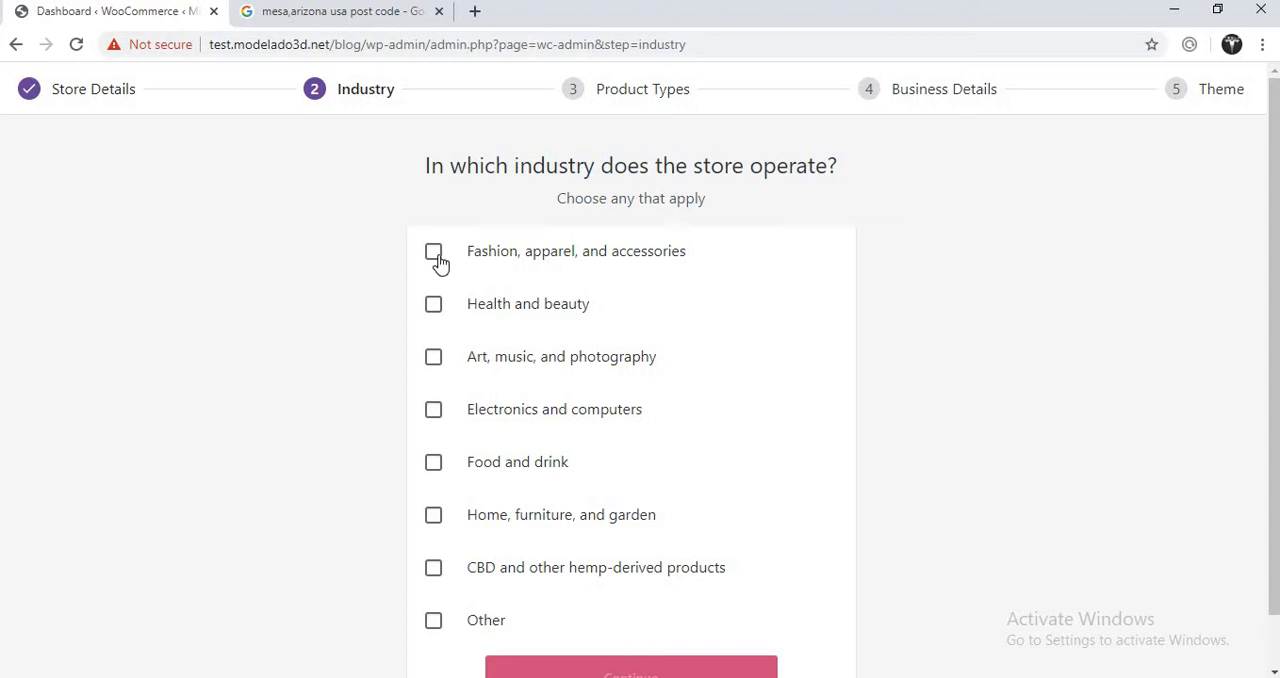
- Choose "Fashion, apparel, and accessories" as the store industry and select all six product types, from Physical products to Bookings
click(438, 258)
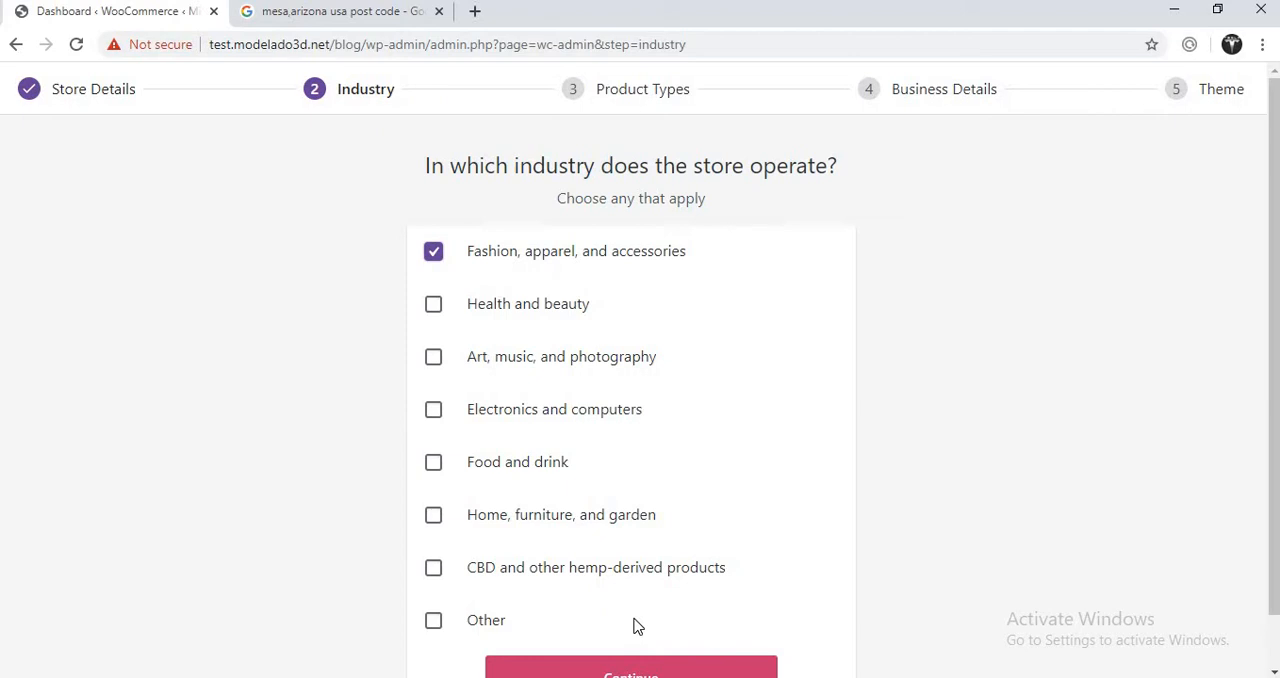
click(613, 671)
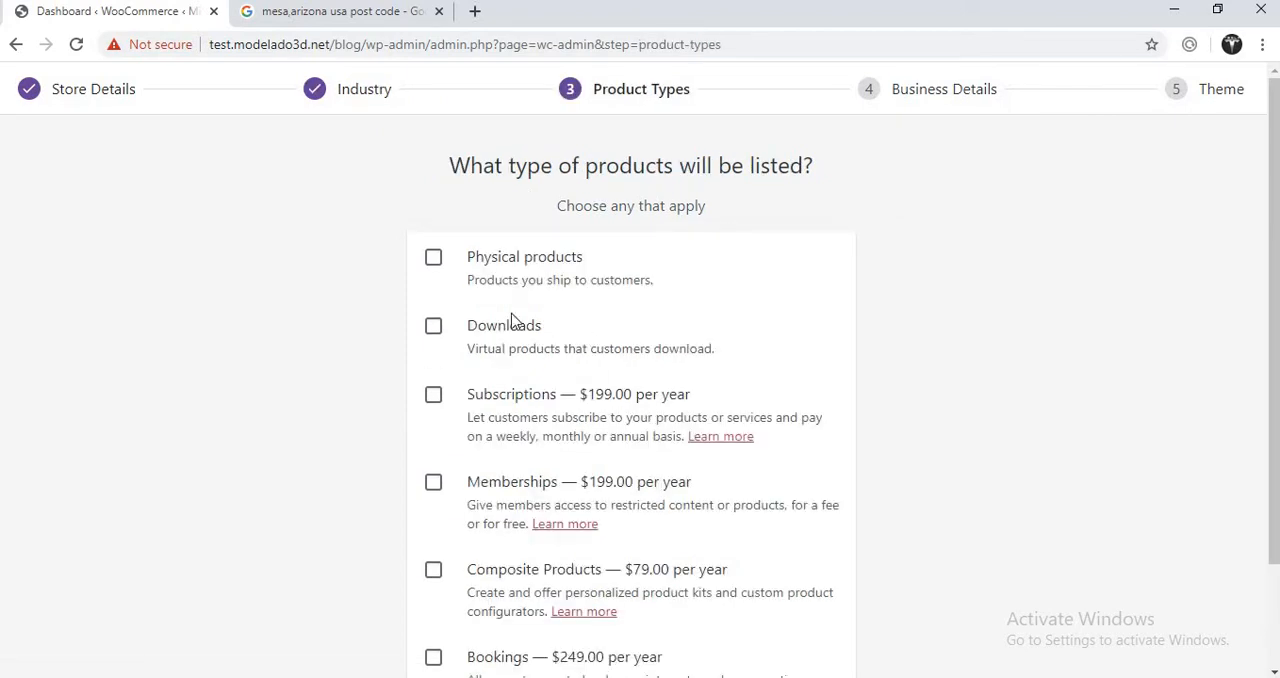
click(433, 258)
click(434, 327)
click(436, 398)
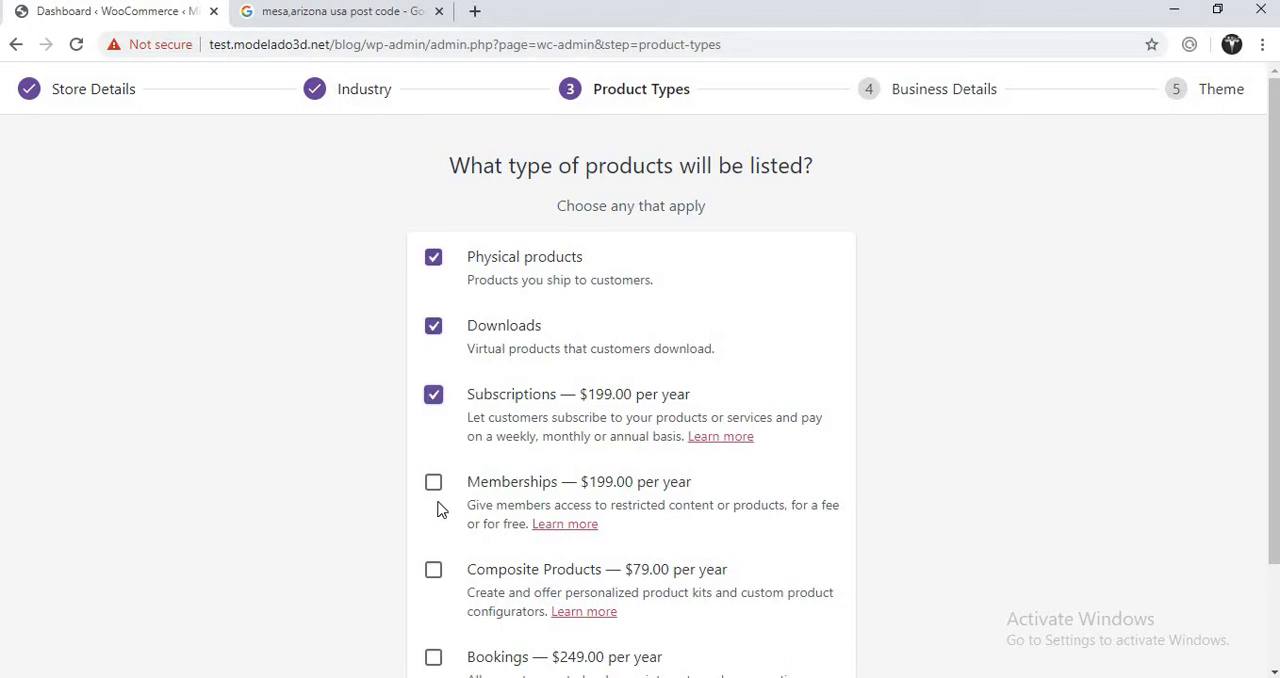
click(433, 572)
click(433, 485)
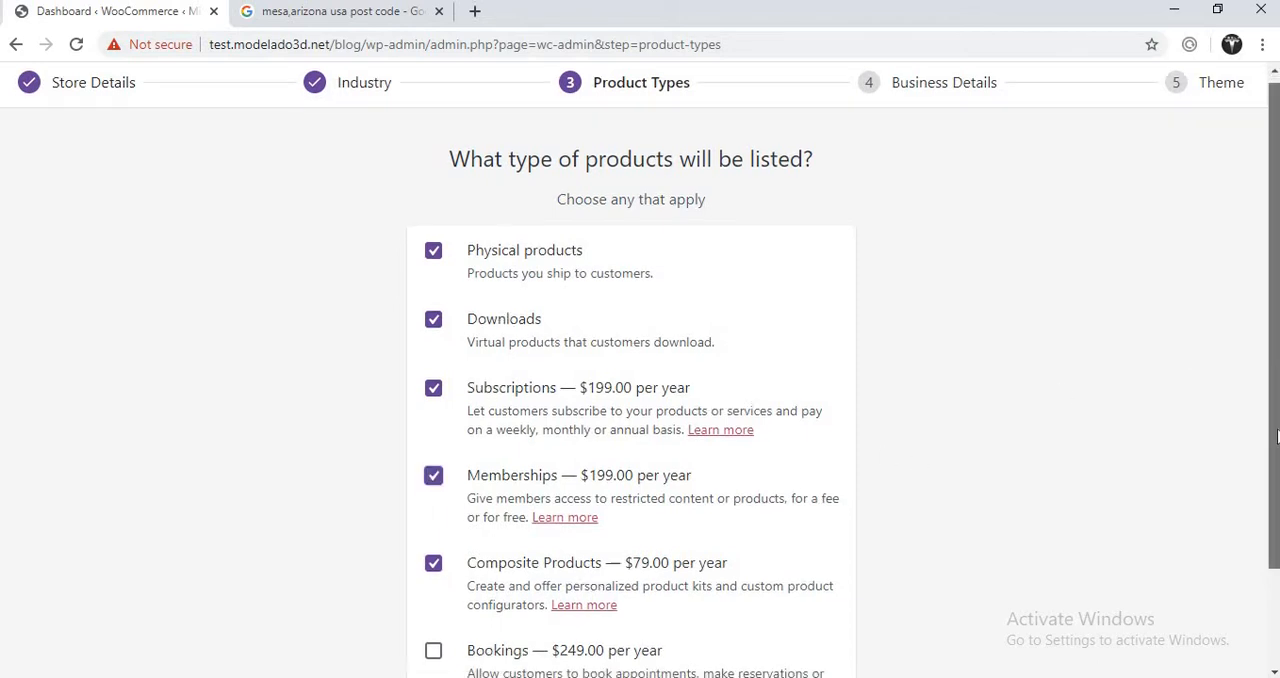
scroll(602, 500, down, 2)
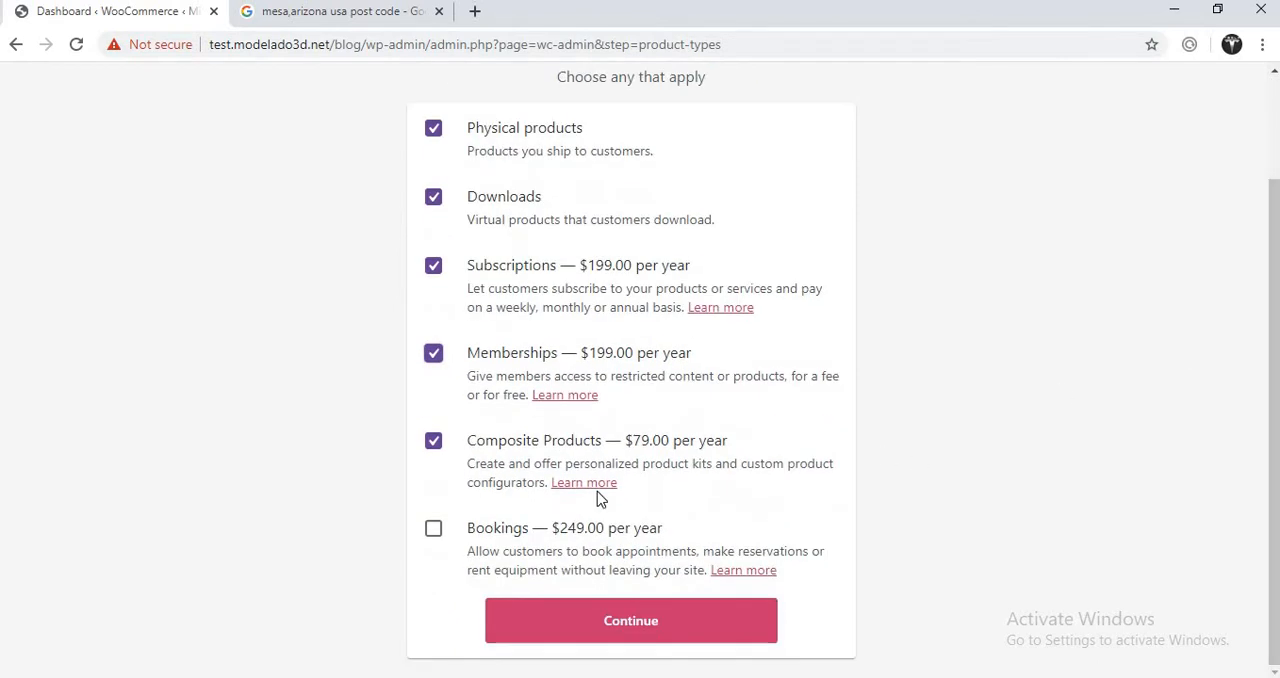
click(433, 530)
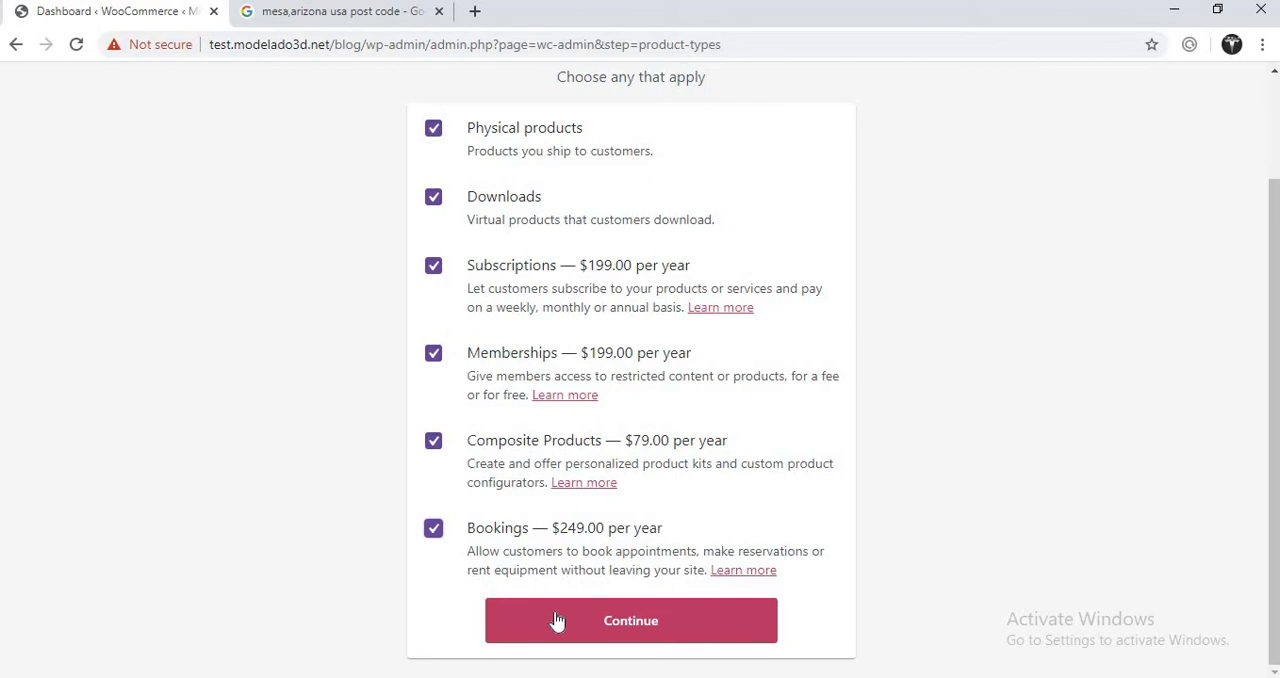
click(557, 621)
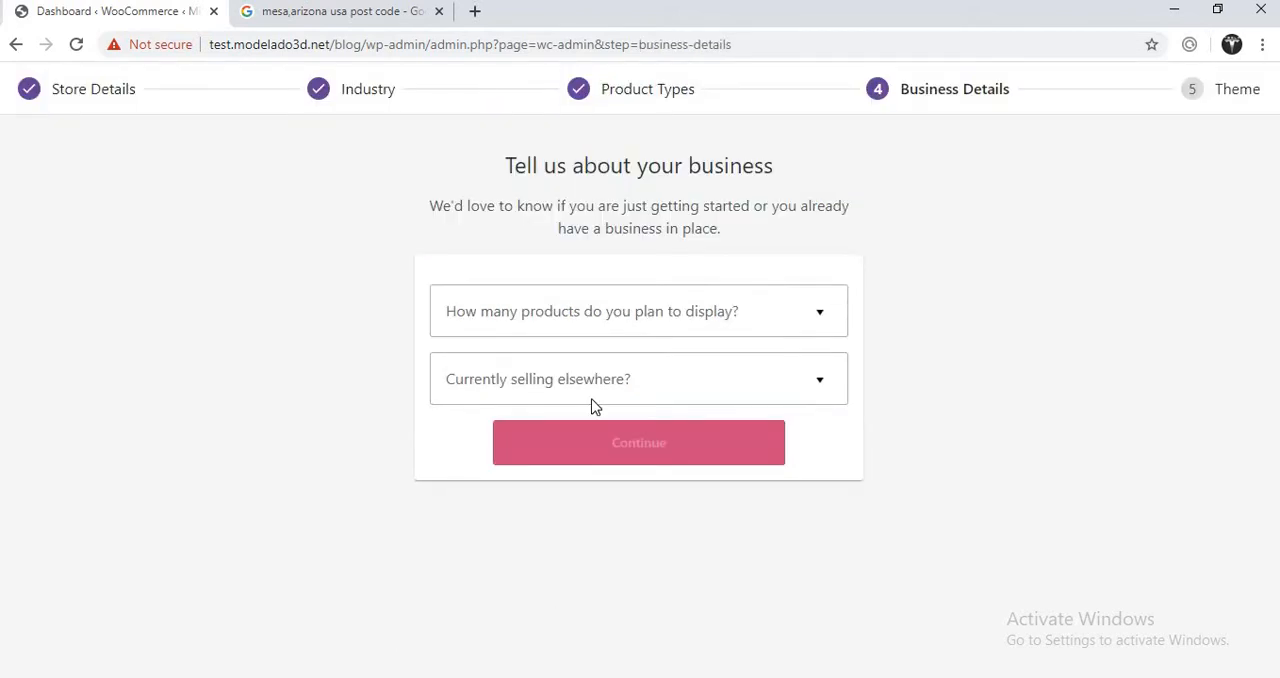
- Submit the business details with 101 - 1,000 products and "No" for selling elsewhere, keeping the Facebook, Mailchimp and Google Ads plugins enabled
click(582, 324)
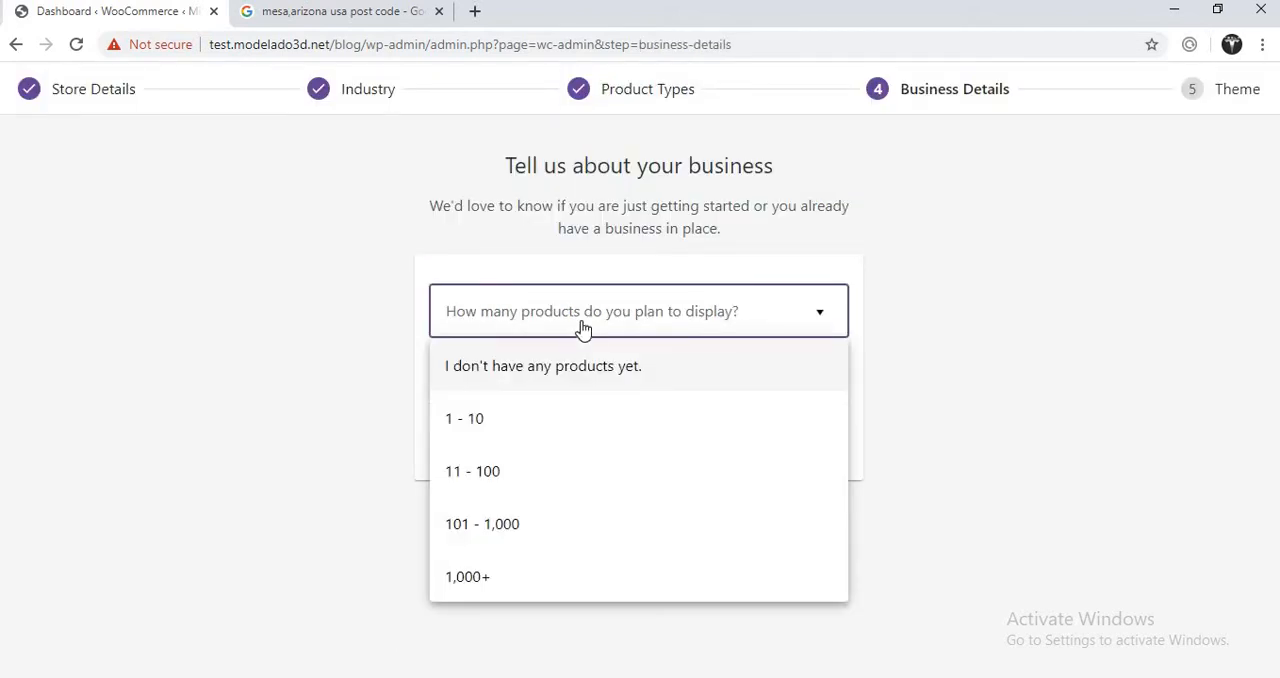
click(534, 526)
click(603, 379)
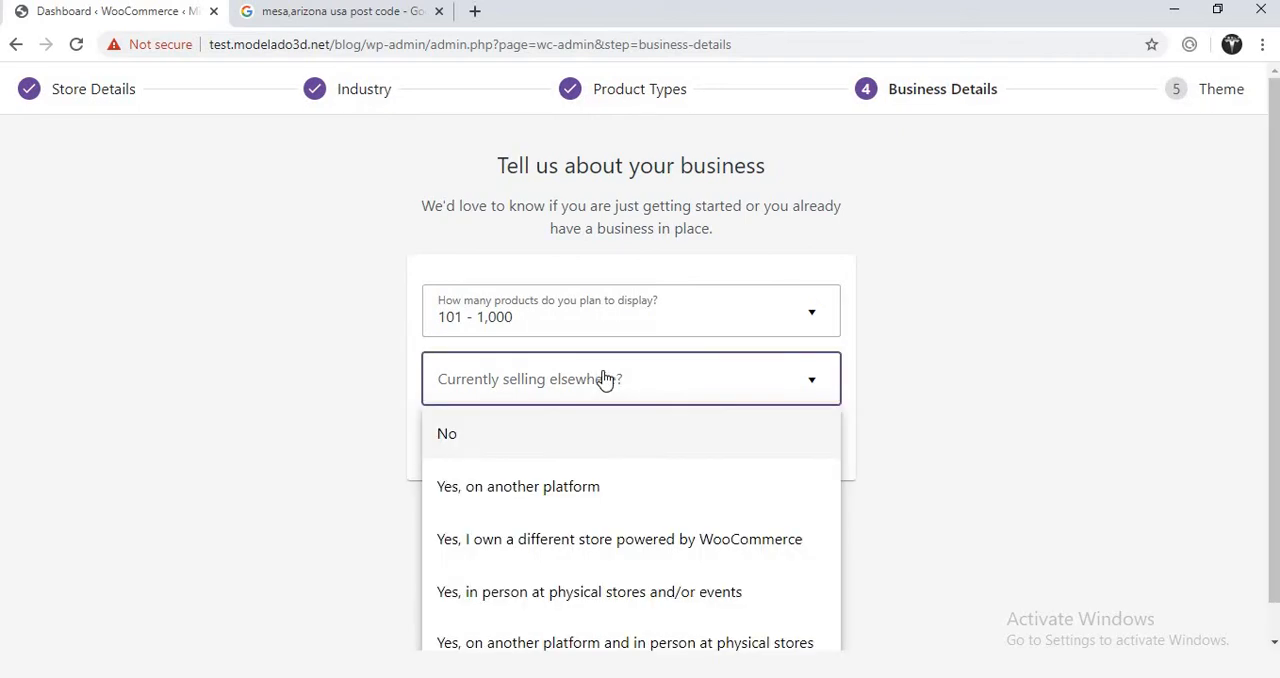
click(563, 440)
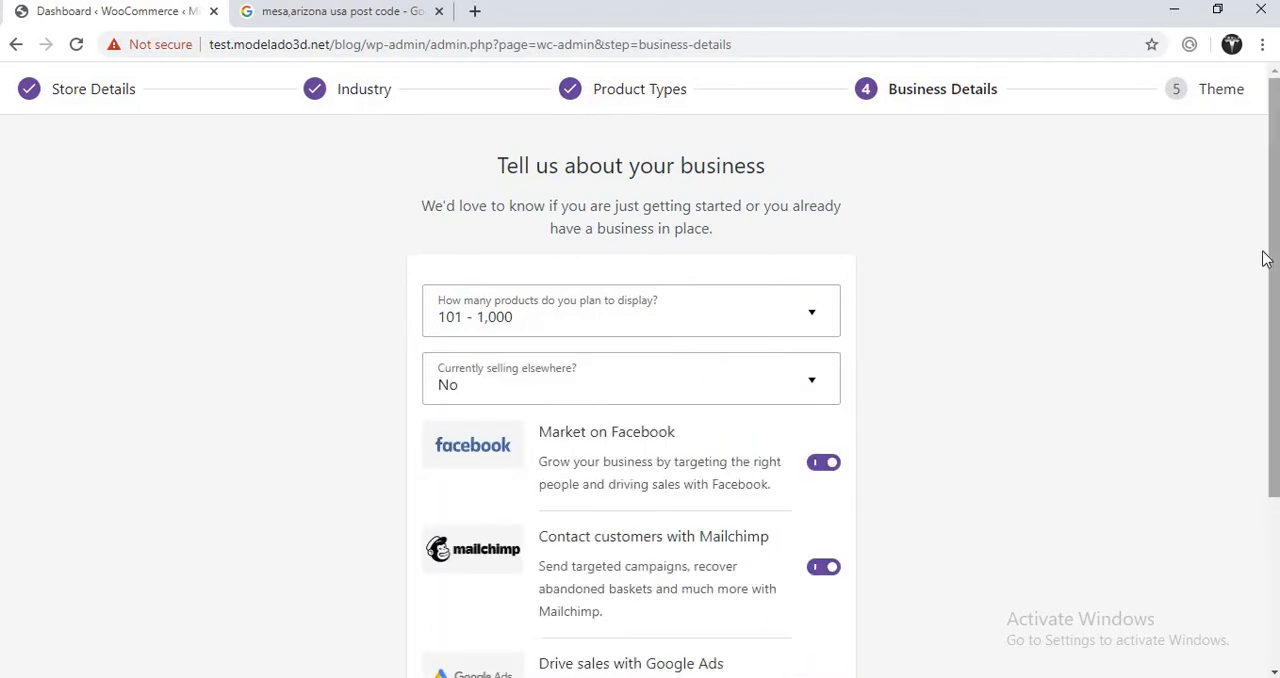
scroll(1268, 260, down, 2)
scroll(640, 376, down, 1)
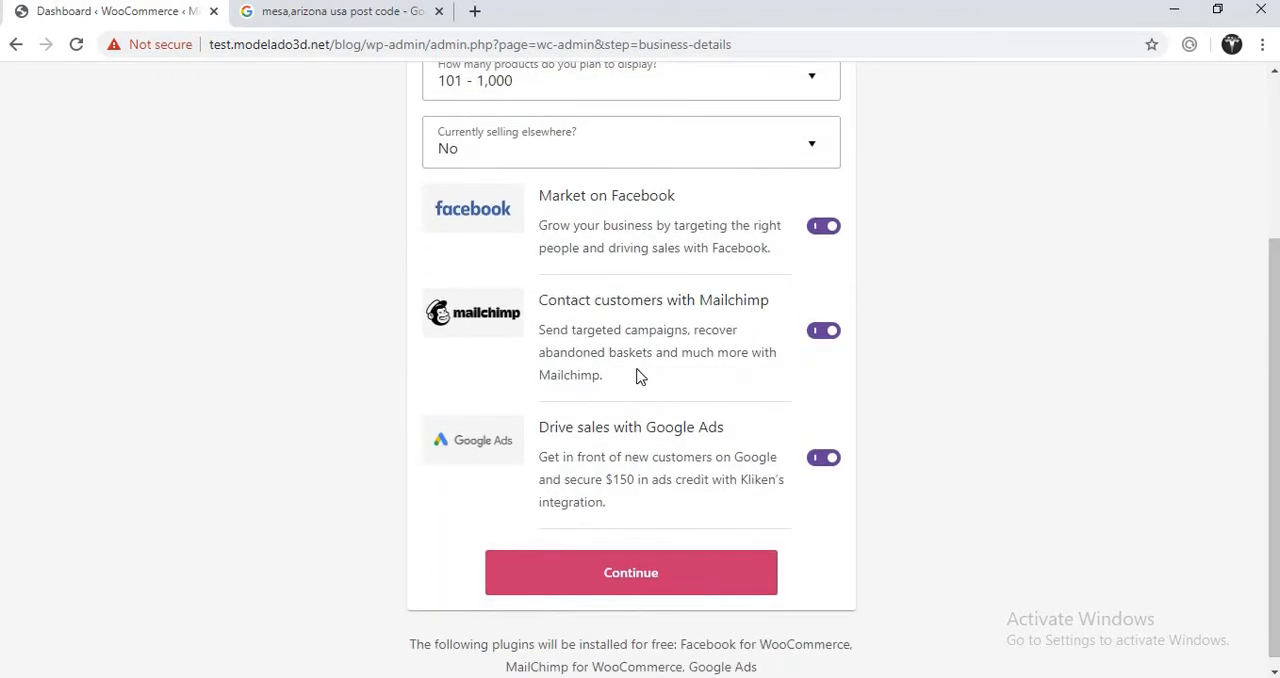
click(648, 578)
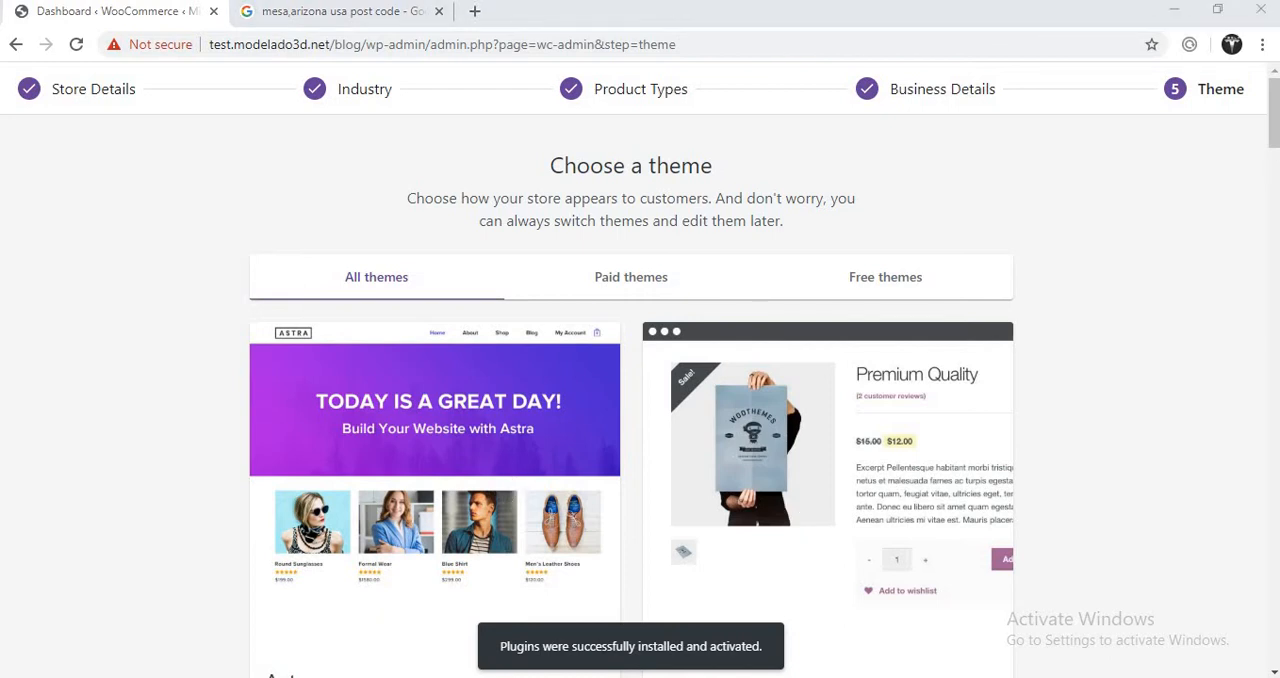
- Skip the theme selection and decline the Jetpack and WooCommerce Services offer
drag(1276, 134, 1270, 652)
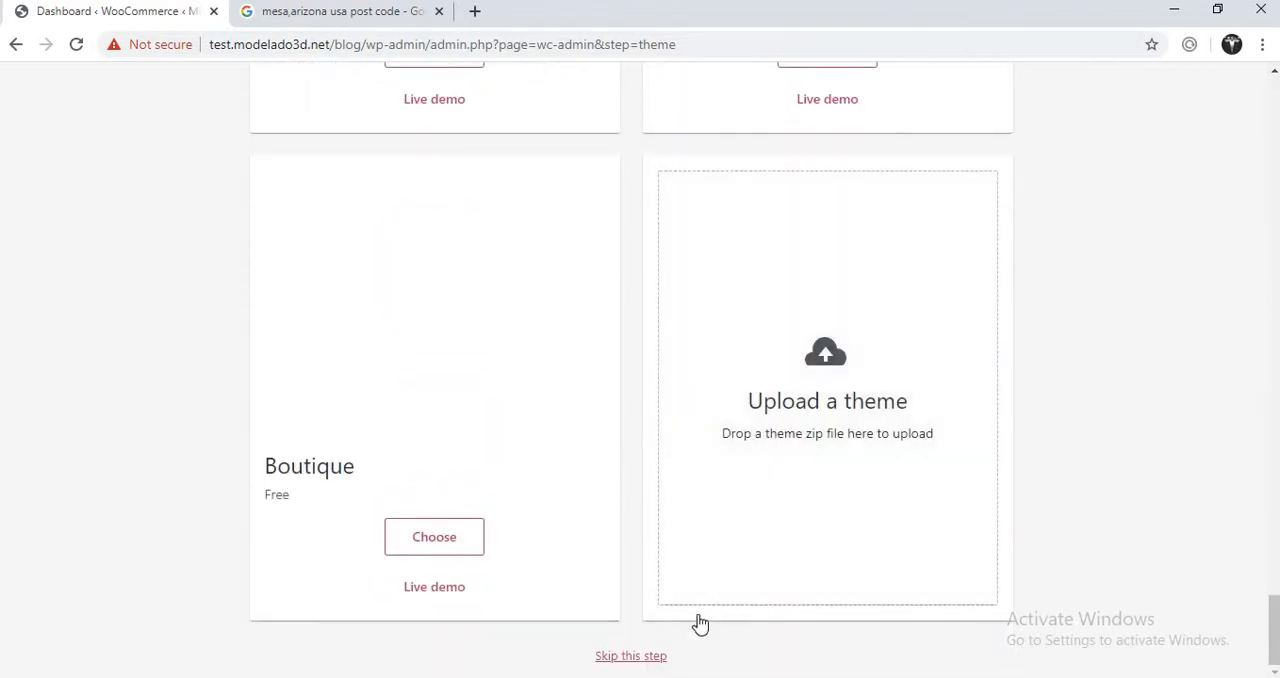
click(620, 658)
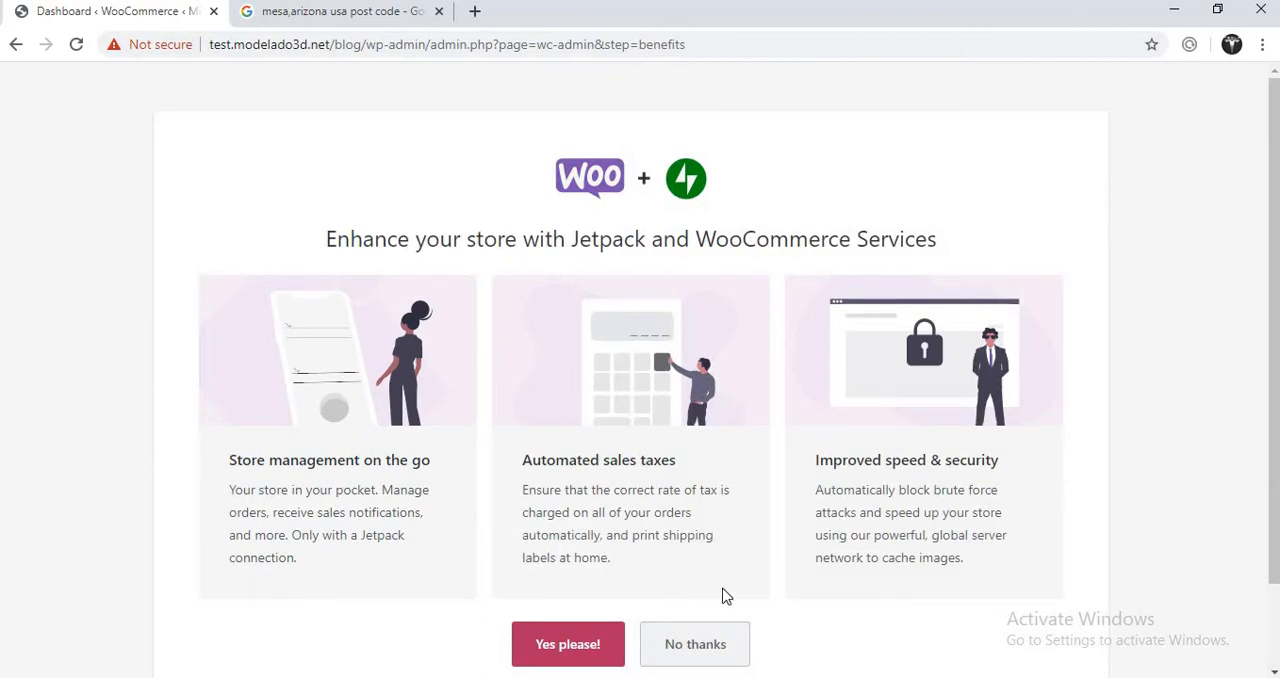
click(716, 658)
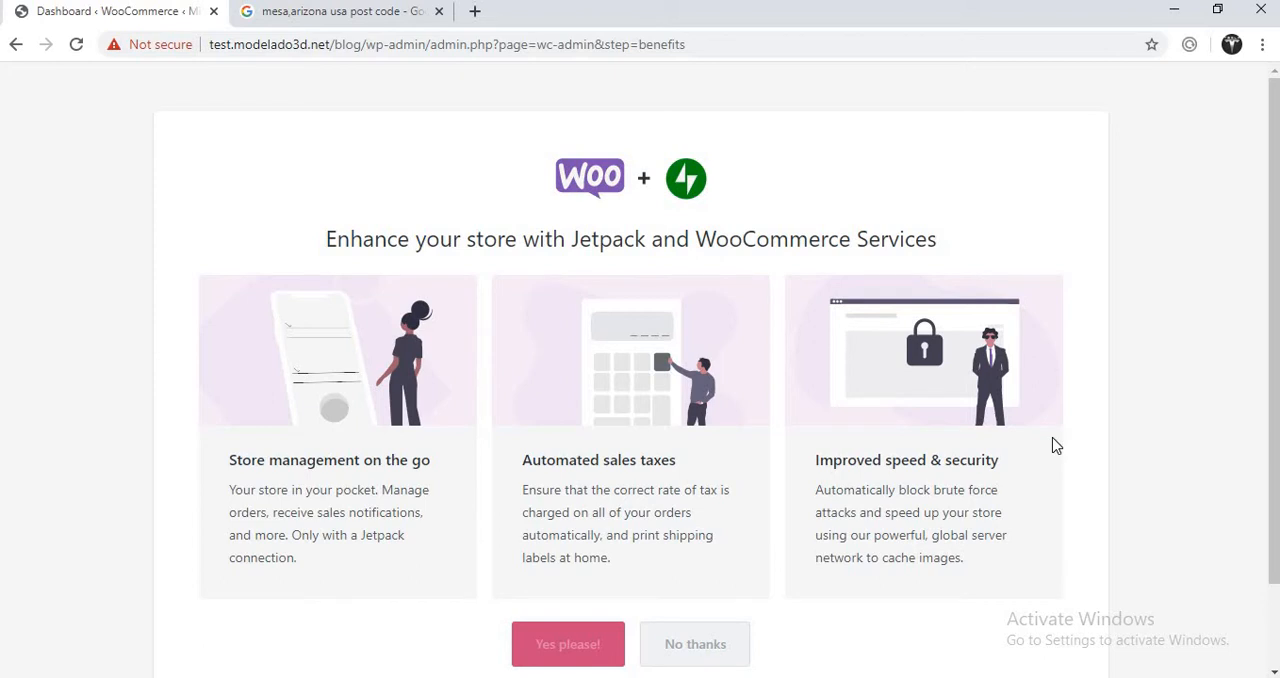
drag(1275, 290, 1275, 425)
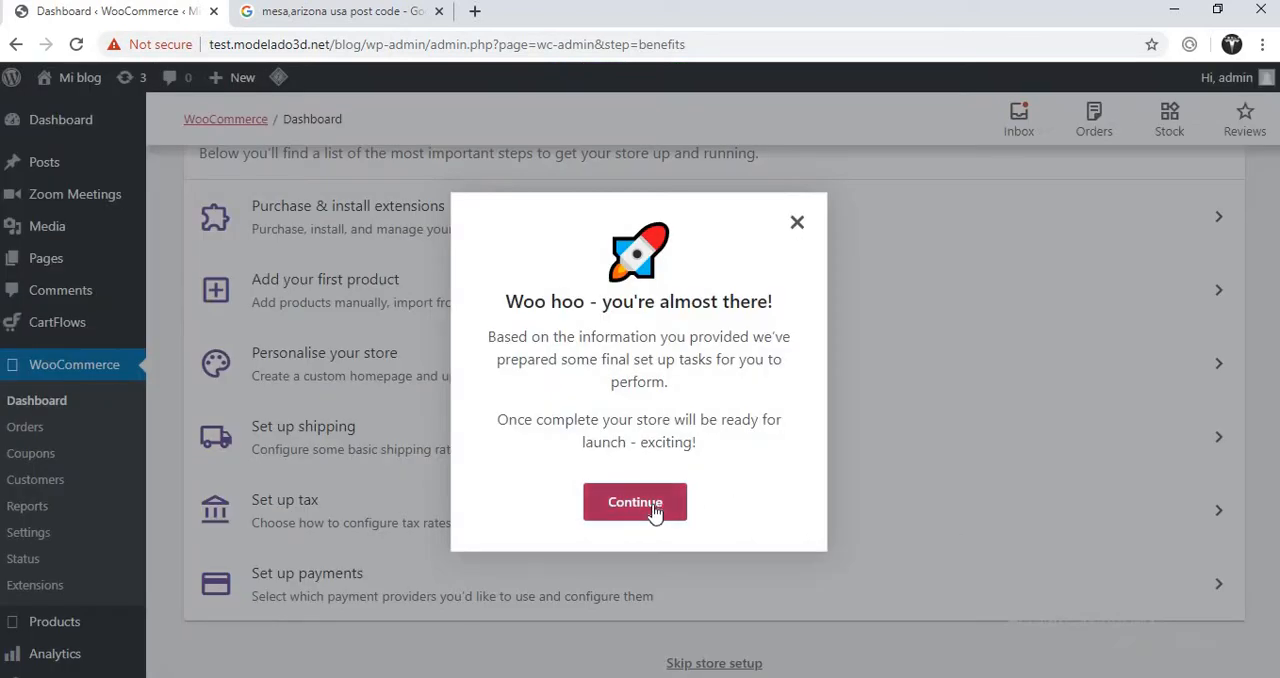
- Dismiss the WooCommerce final setup message and open the list of CartFlows flows
click(635, 502)
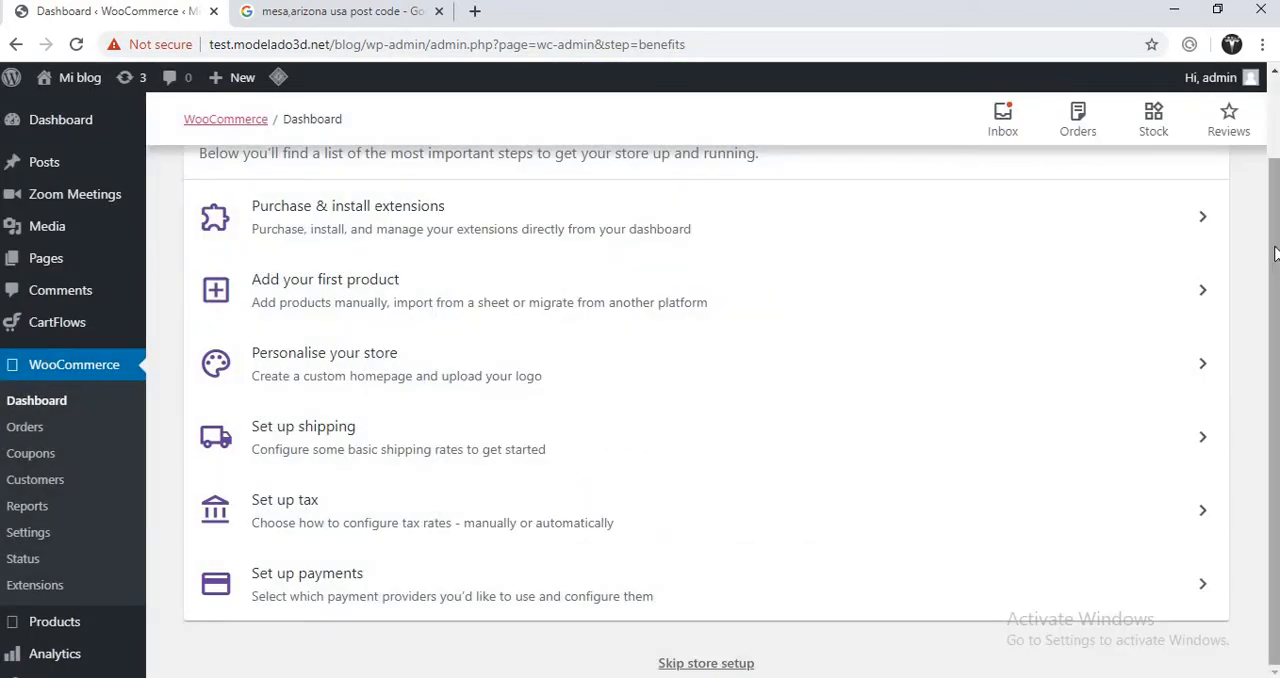
drag(1275, 254, 1275, 413)
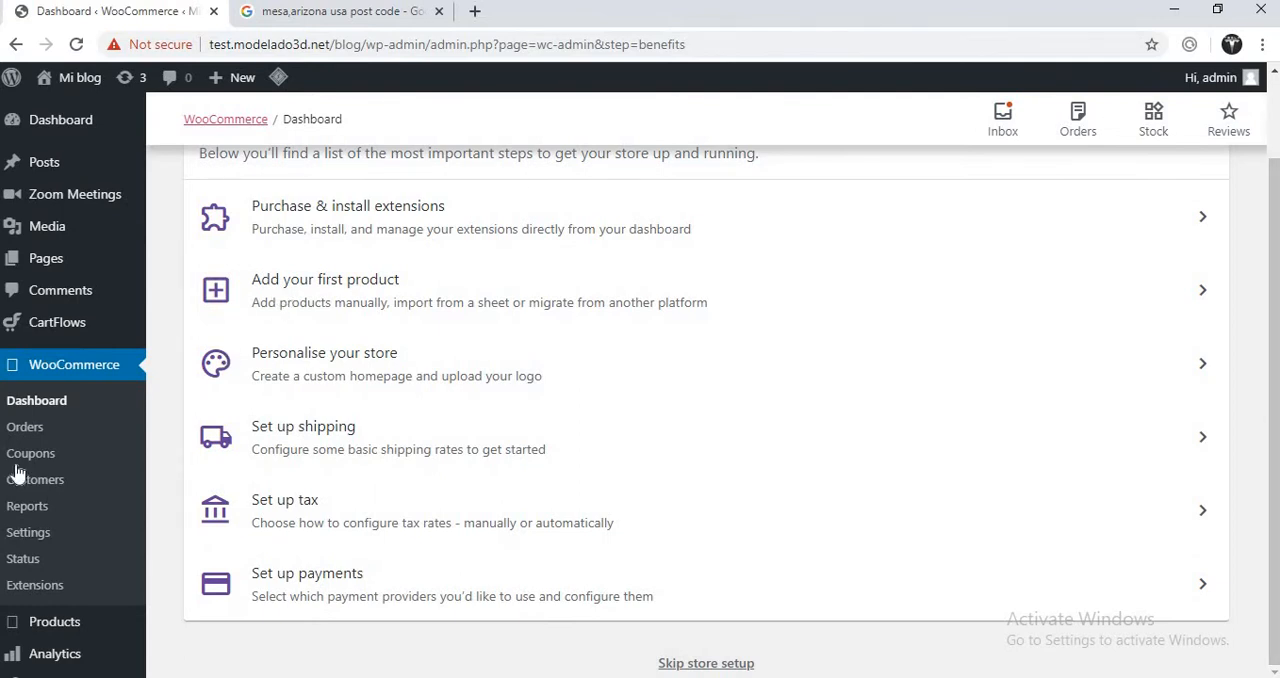
mouse_move(106, 331)
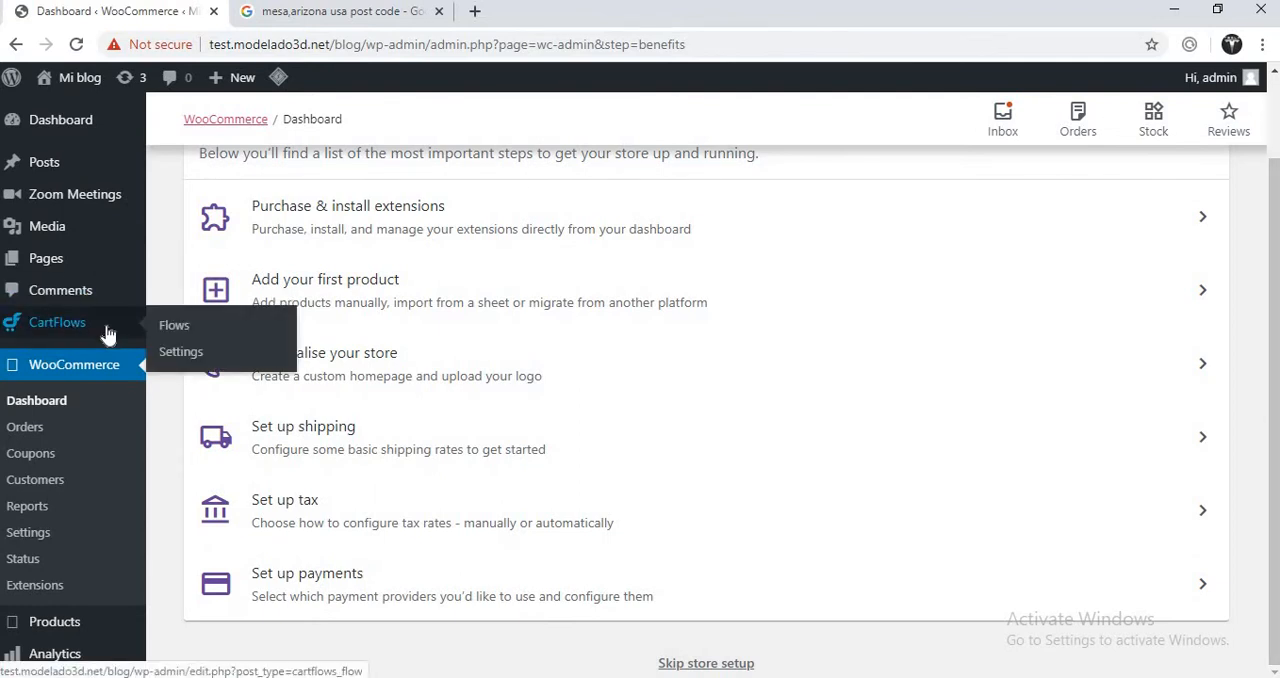
click(166, 330)
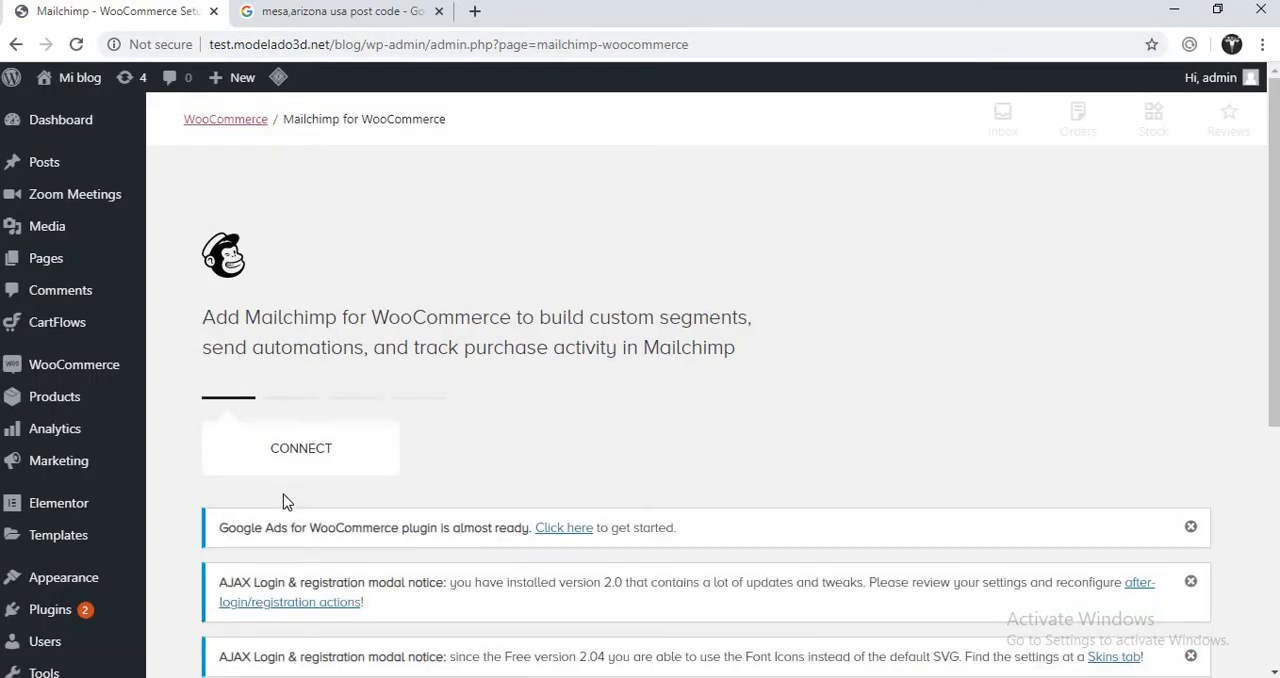
mouse_move(34, 320)
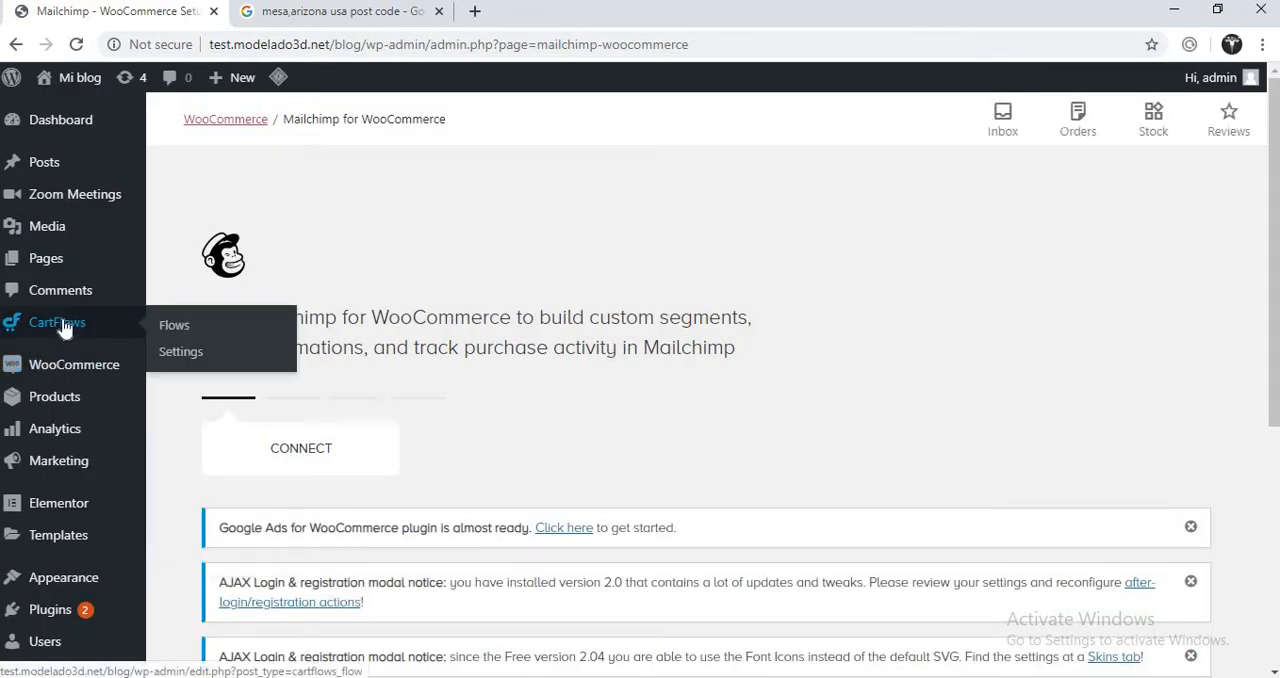
click(172, 330)
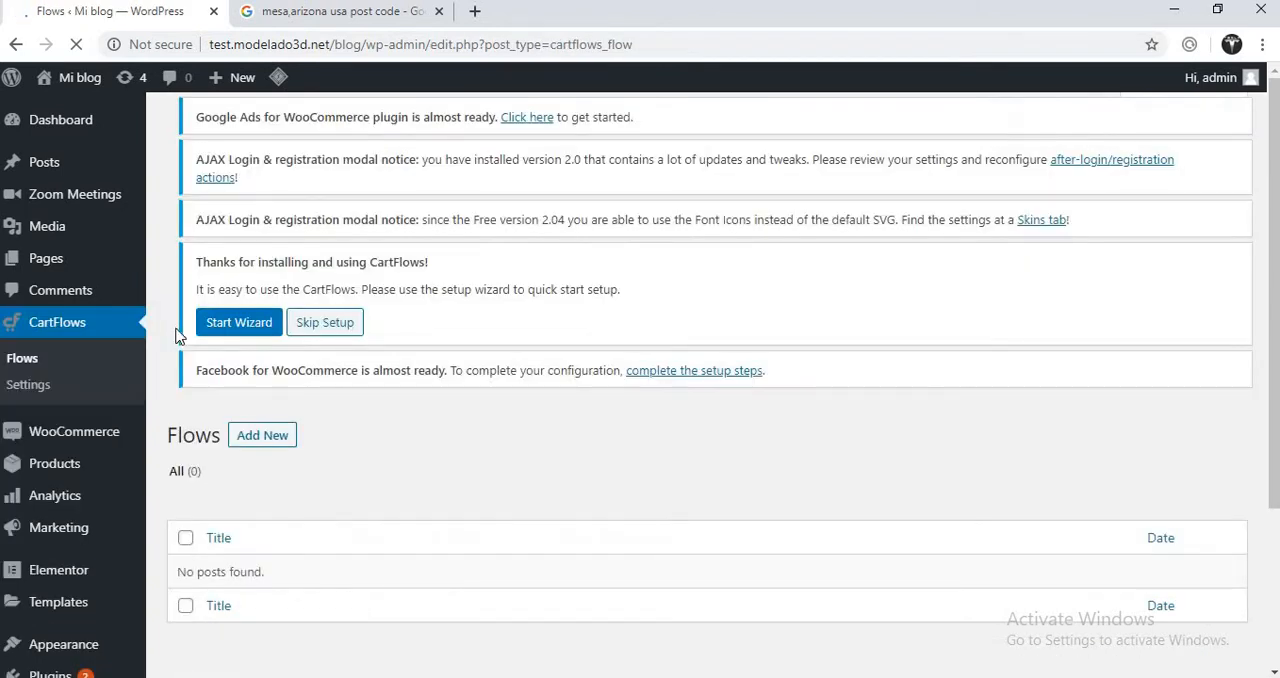
- Start a new flow titled "Home" and open the library of ready step templates for it
click(266, 440)
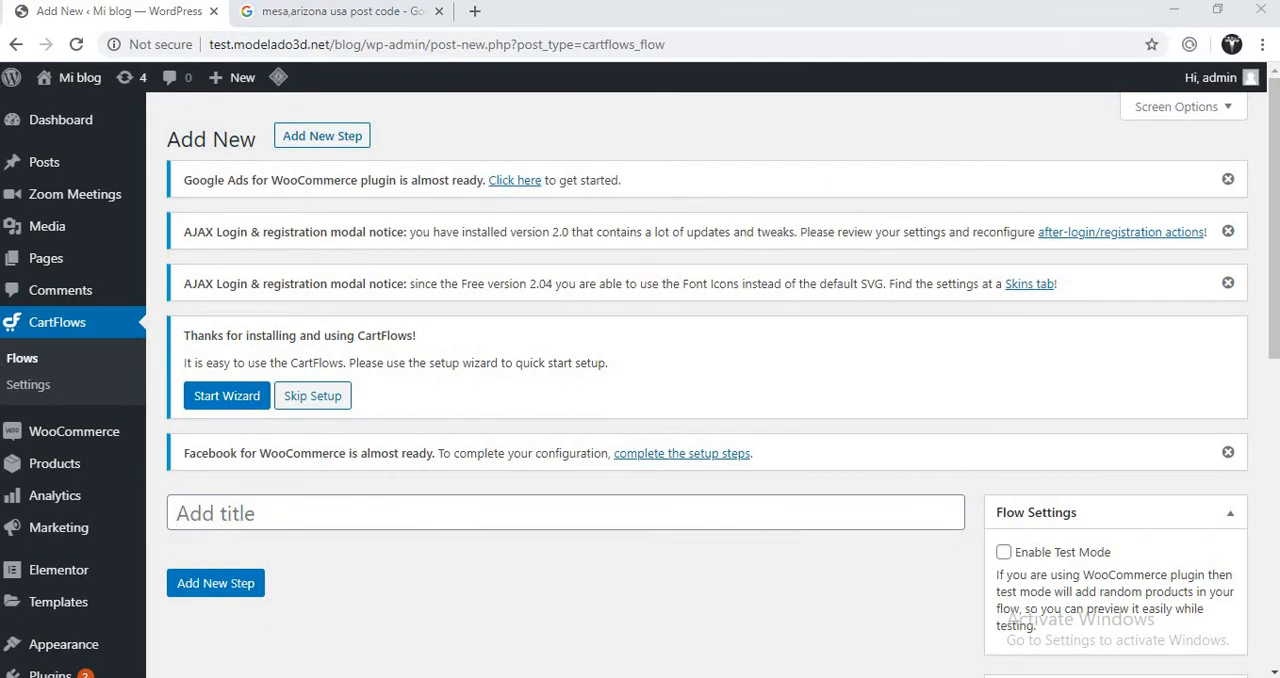
click(620, 514)
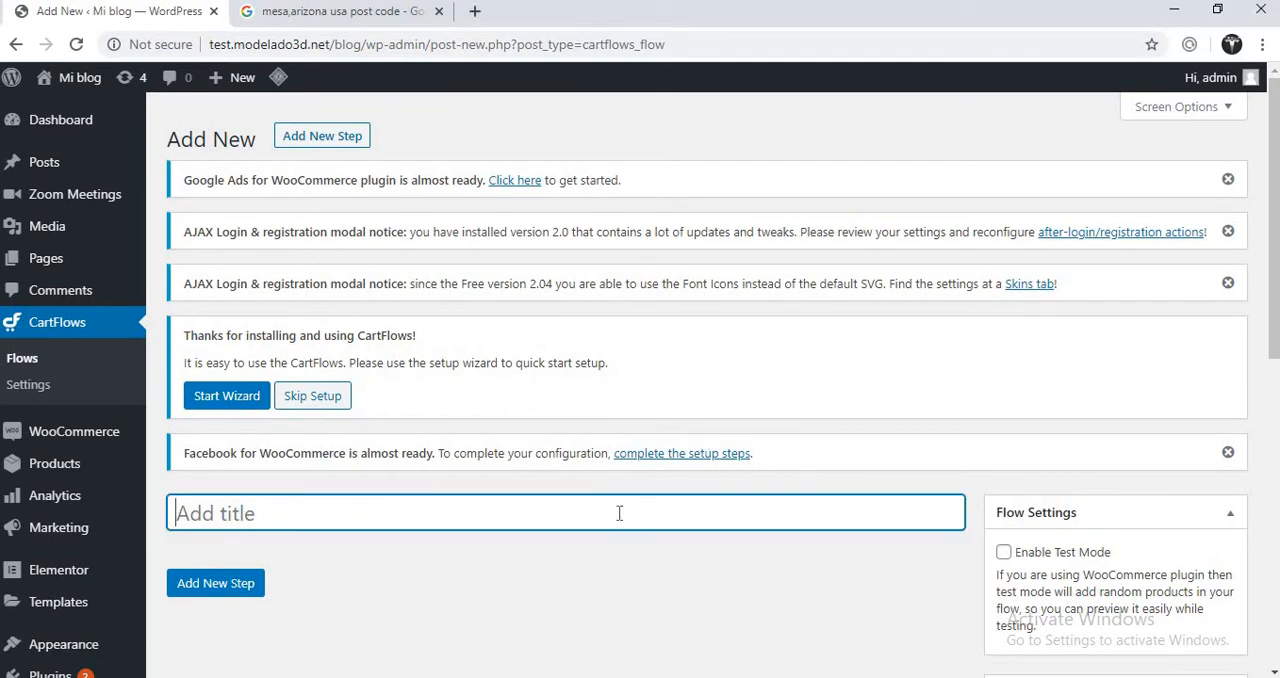
text(Home)
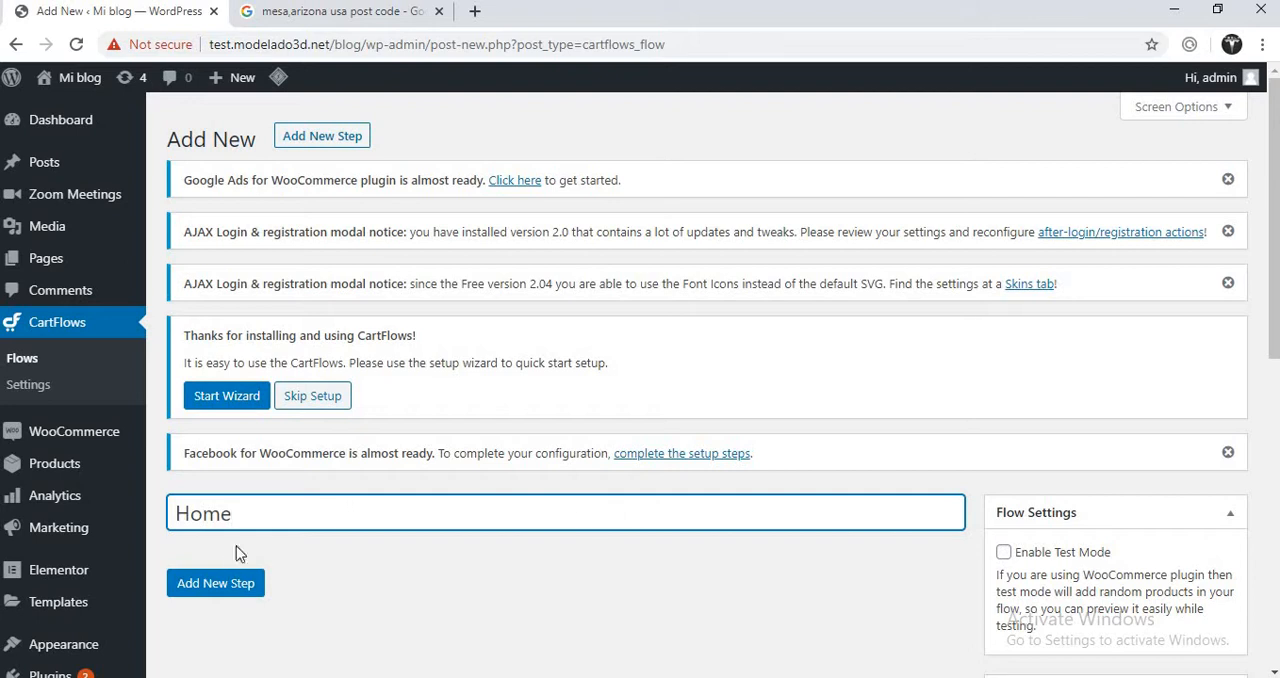
click(226, 588)
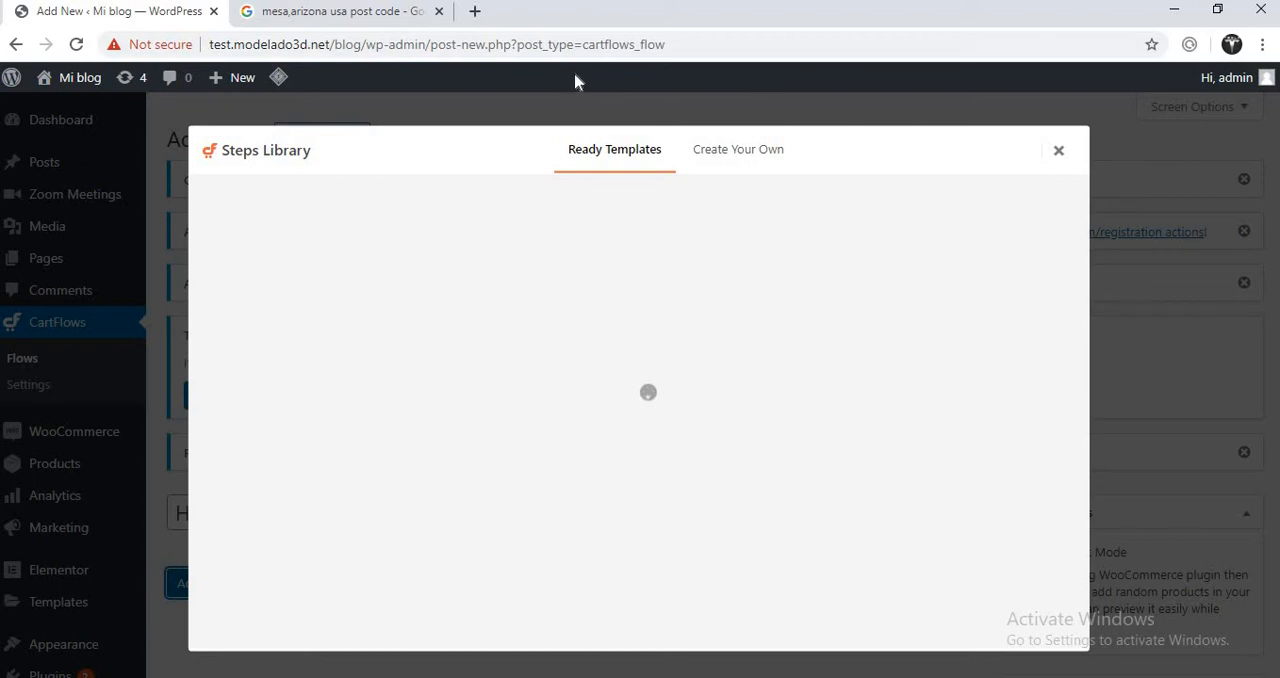
- Reload the Google results tab to check the internet connection, and return to the CartFlows Steps Library
click(346, 14)
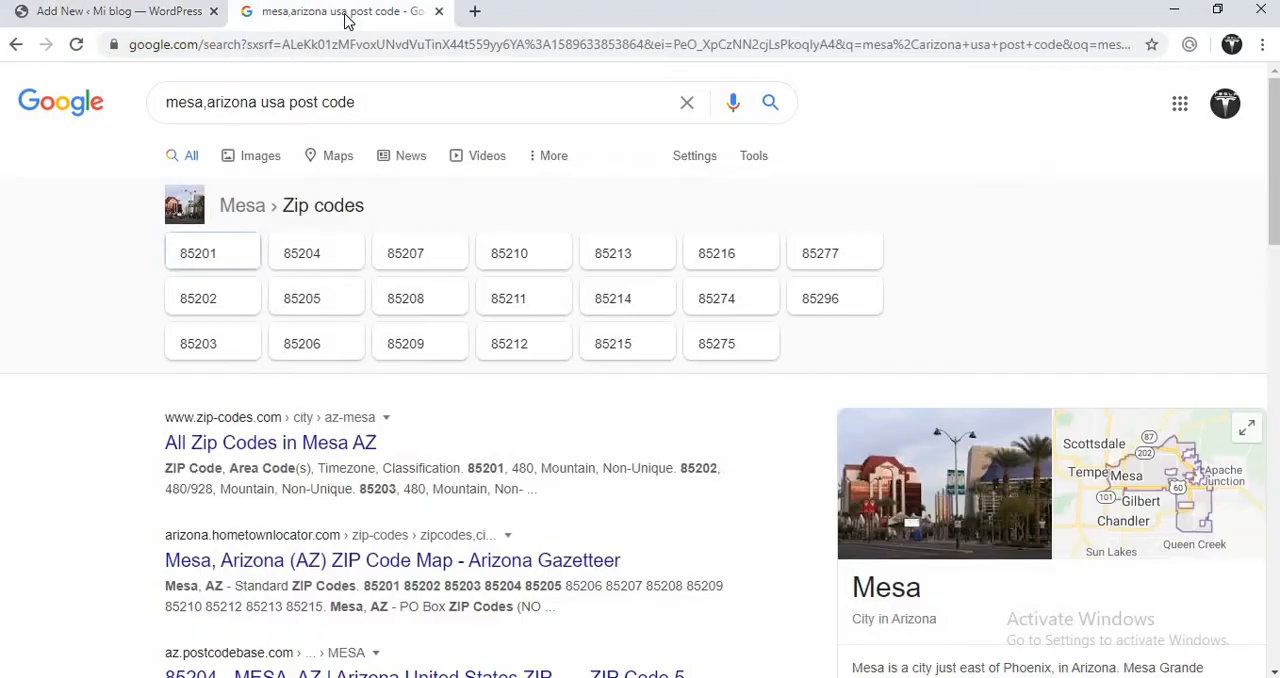
click(77, 45)
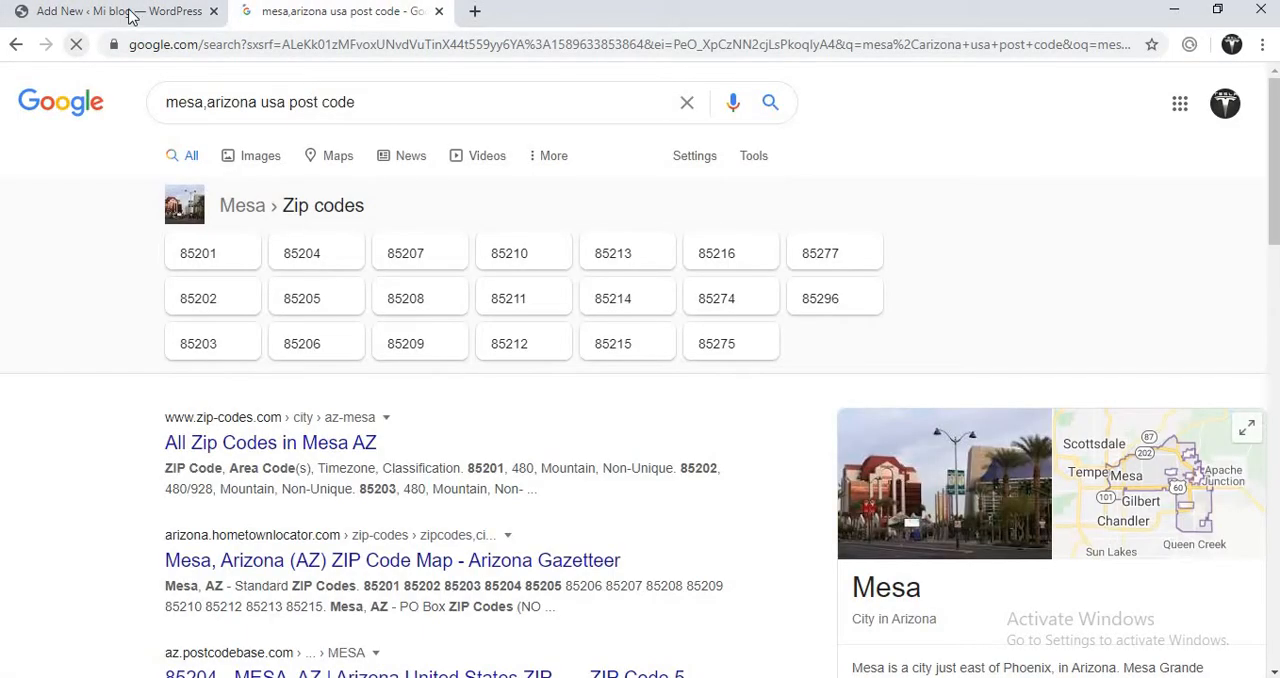
click(140, 11)
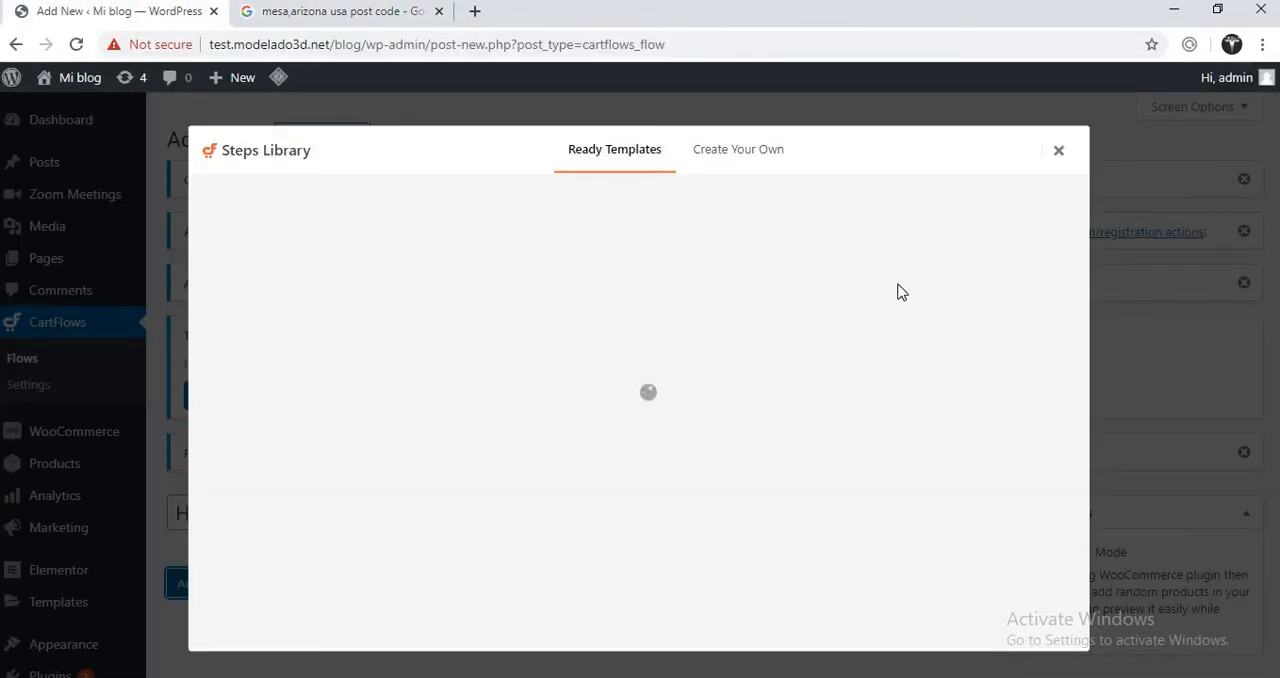
- Reopen the Steps Library, try the Landing step type under Create Your Own, and return to Ready Templates
click(1058, 153)
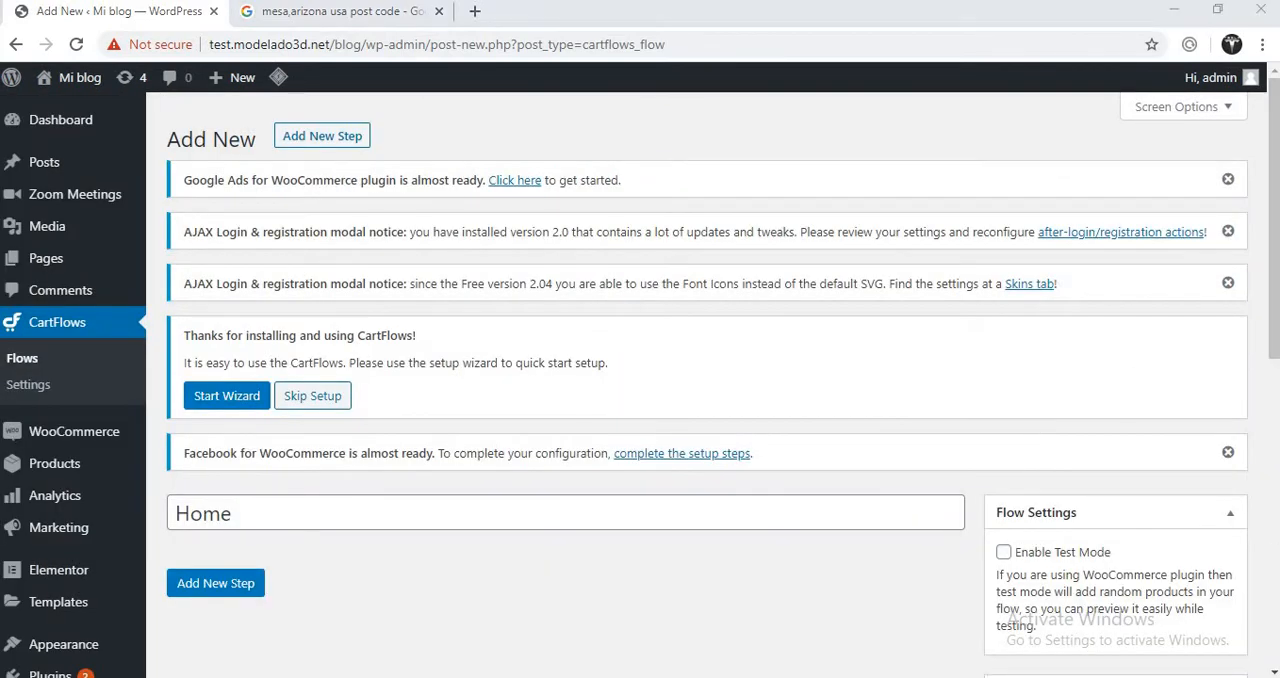
mouse_move(1273, 352)
mouse_down()
mouse_move(1273, 559)
mouse_move(1273, 362)
mouse_up()
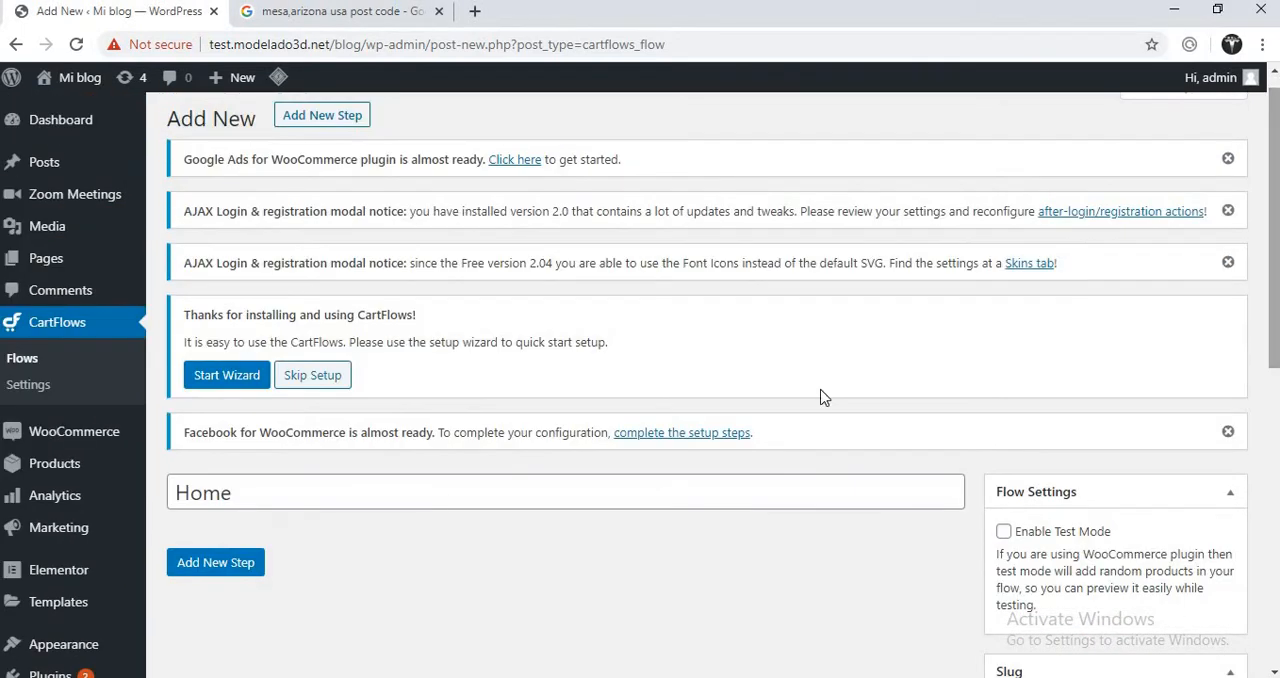
click(229, 568)
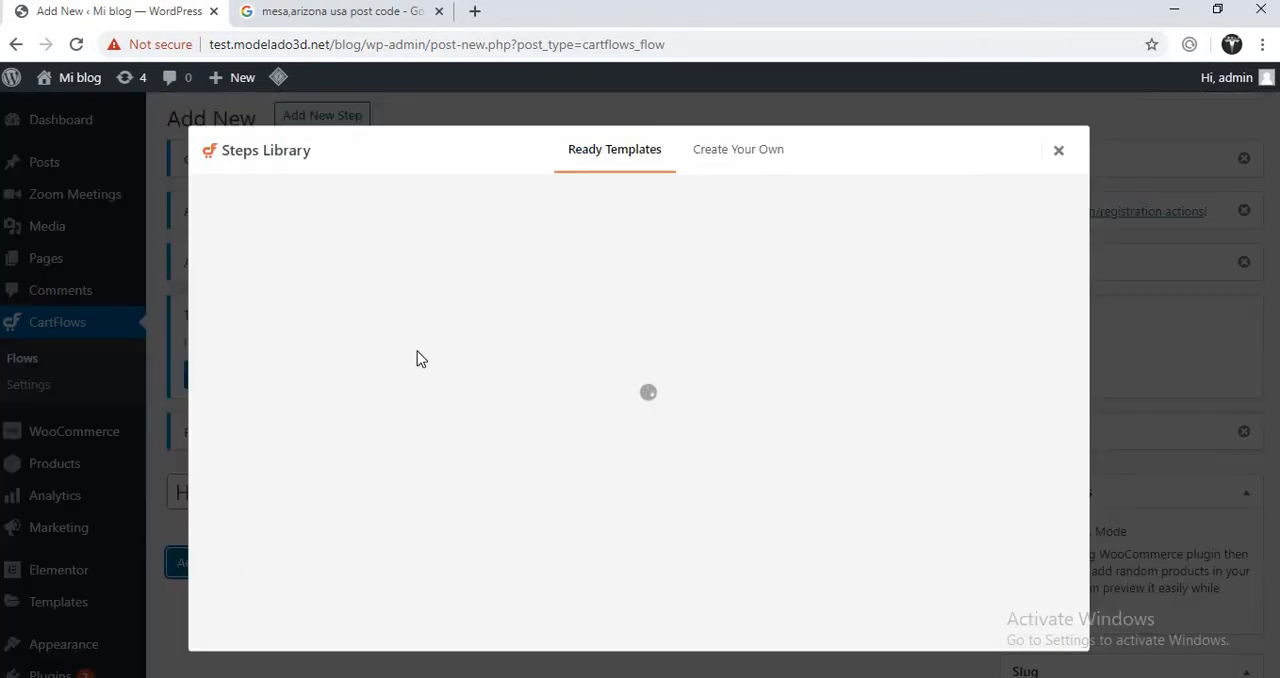
click(731, 162)
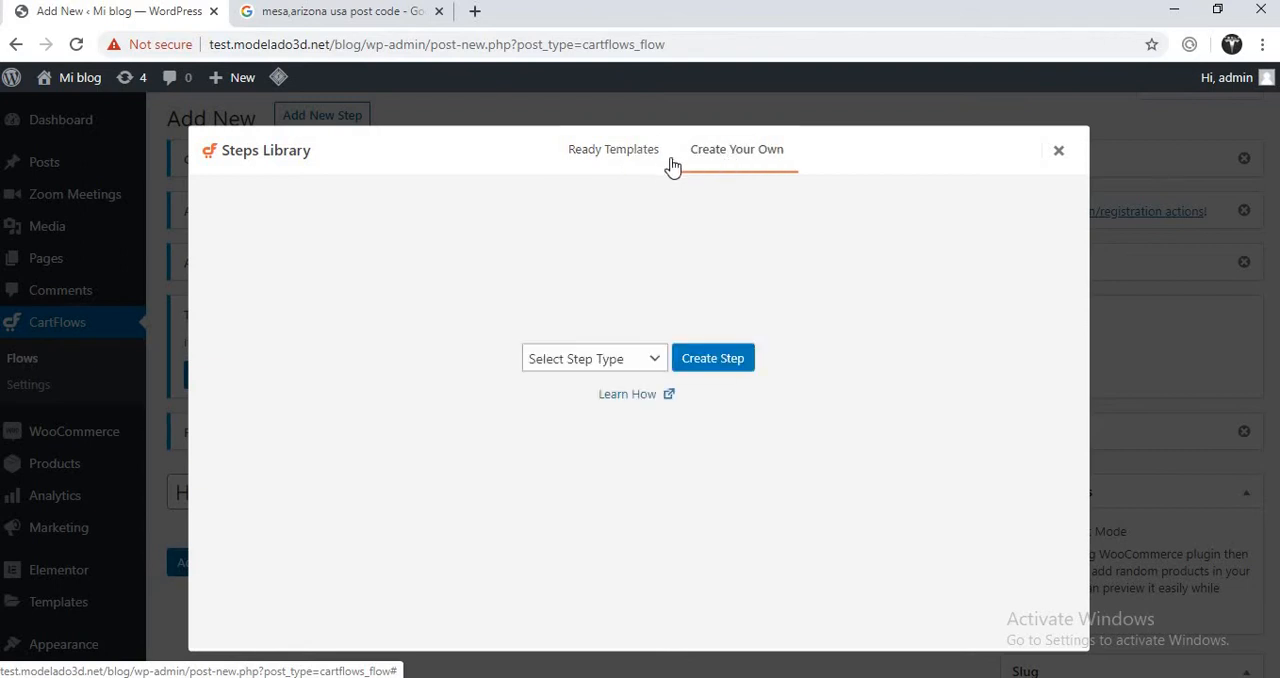
click(591, 363)
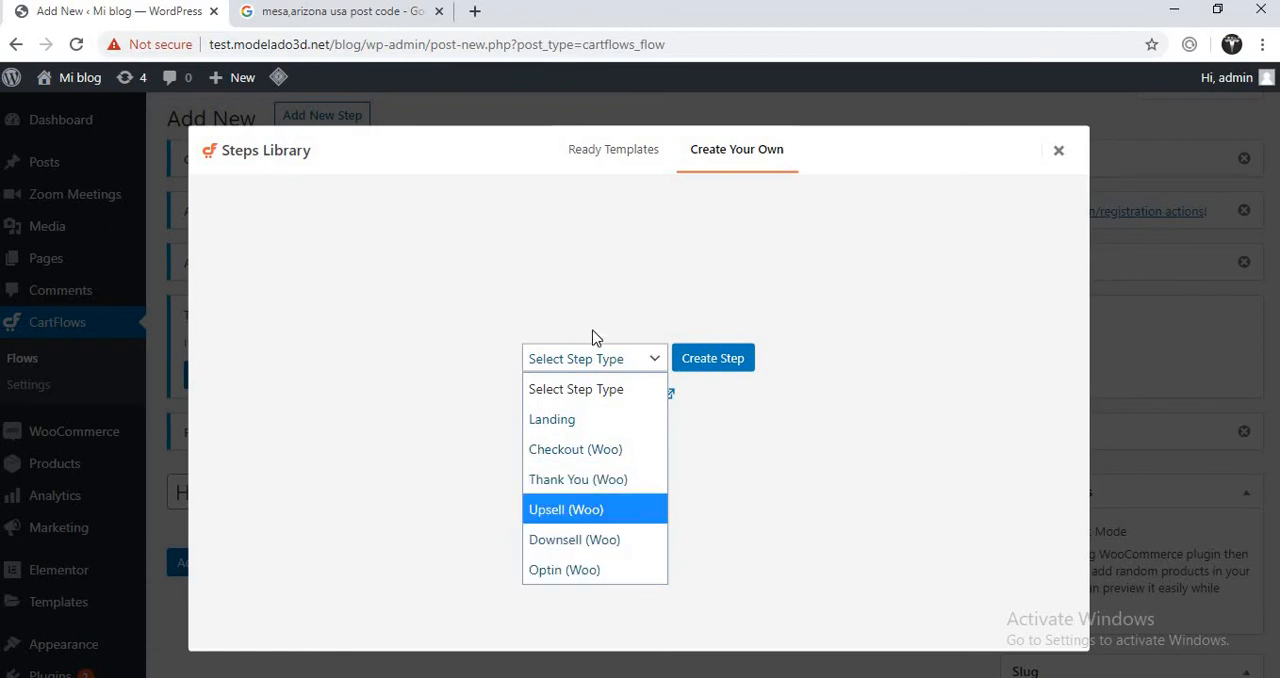
click(617, 421)
click(595, 152)
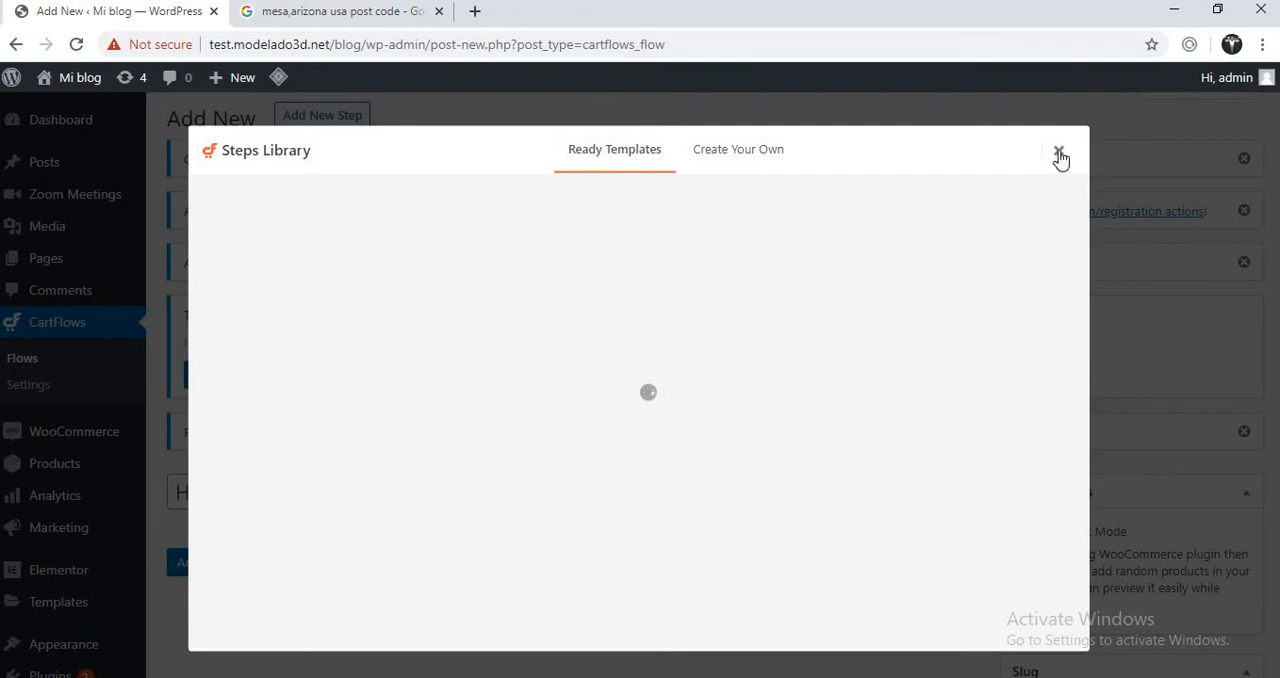
- Reload the new flow page, title the flow "Home" again, and open and close its Steps Library
click(75, 45)
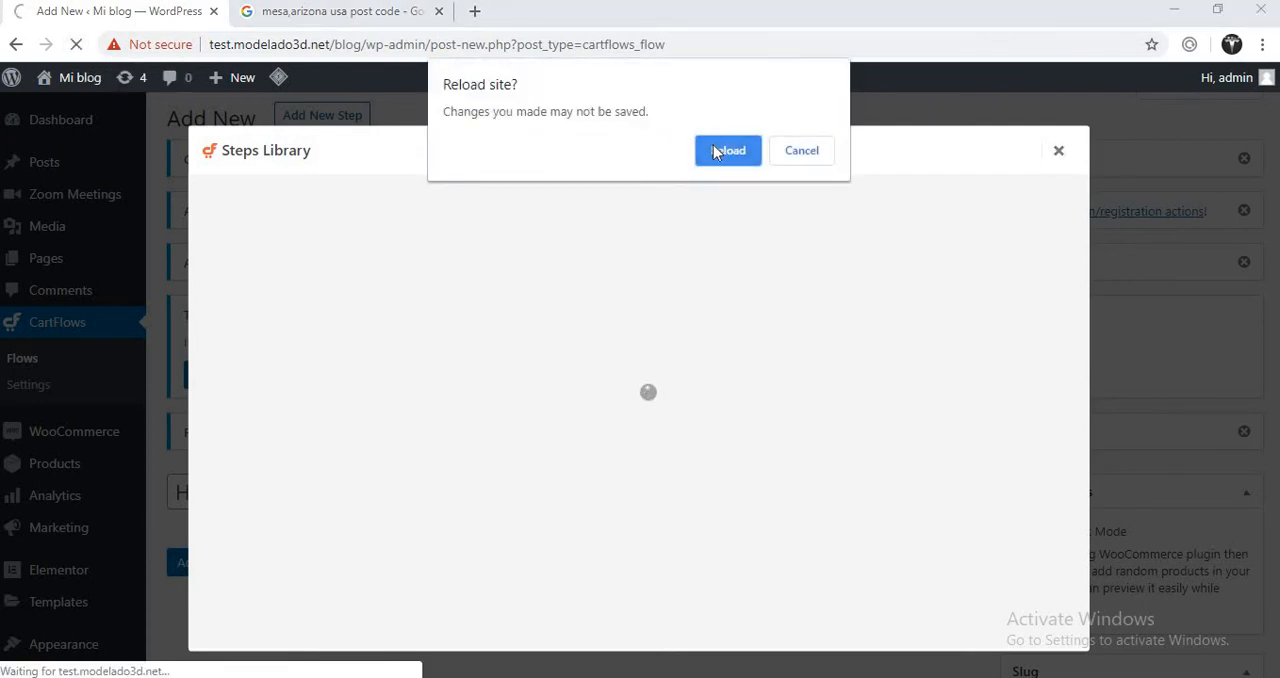
click(724, 148)
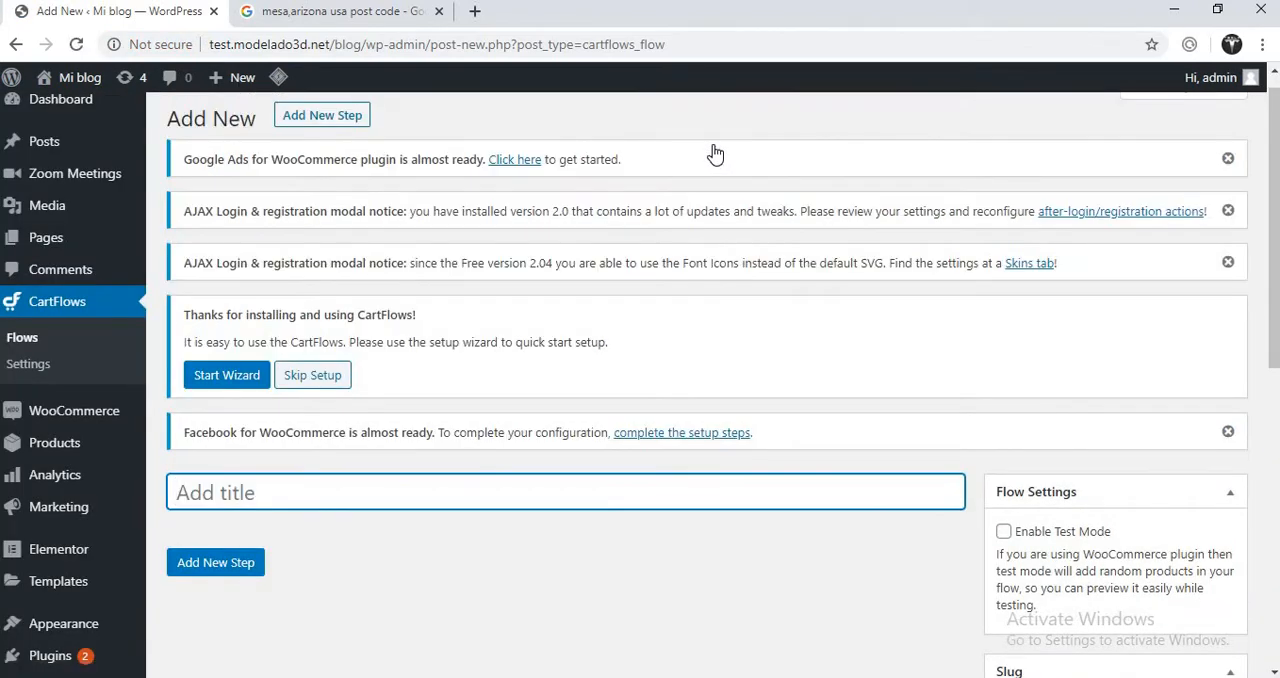
text(Hom)
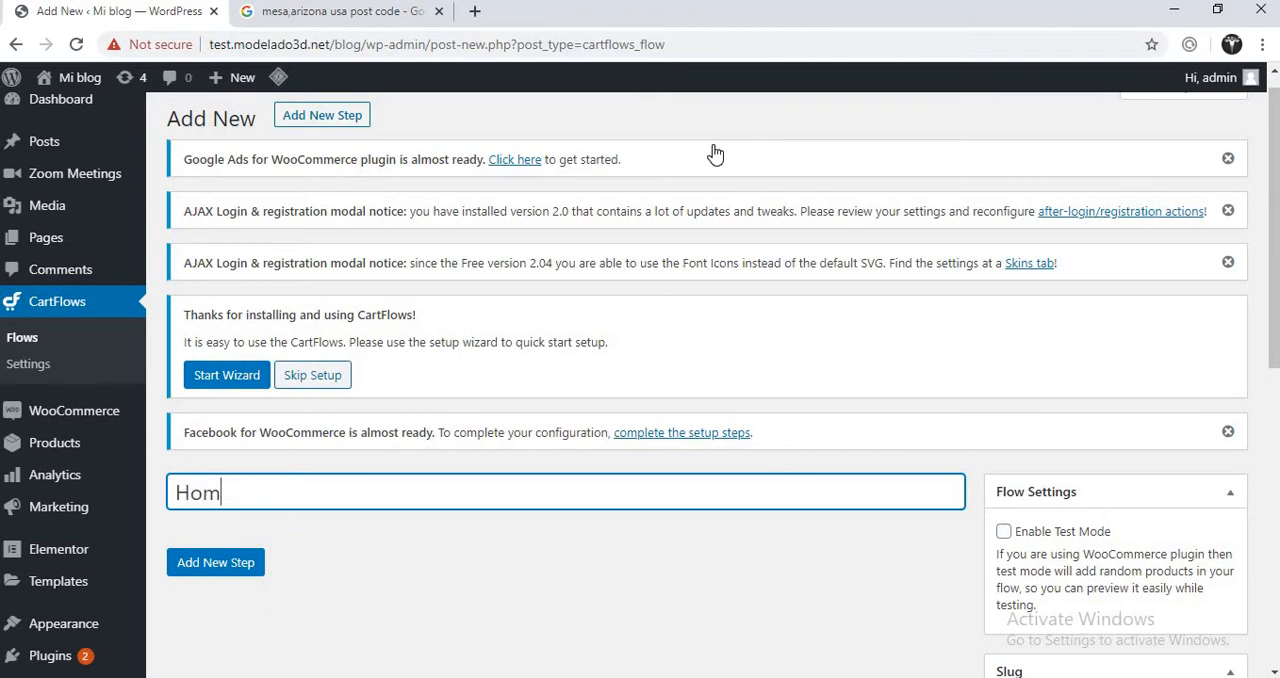
text(e)
click(208, 566)
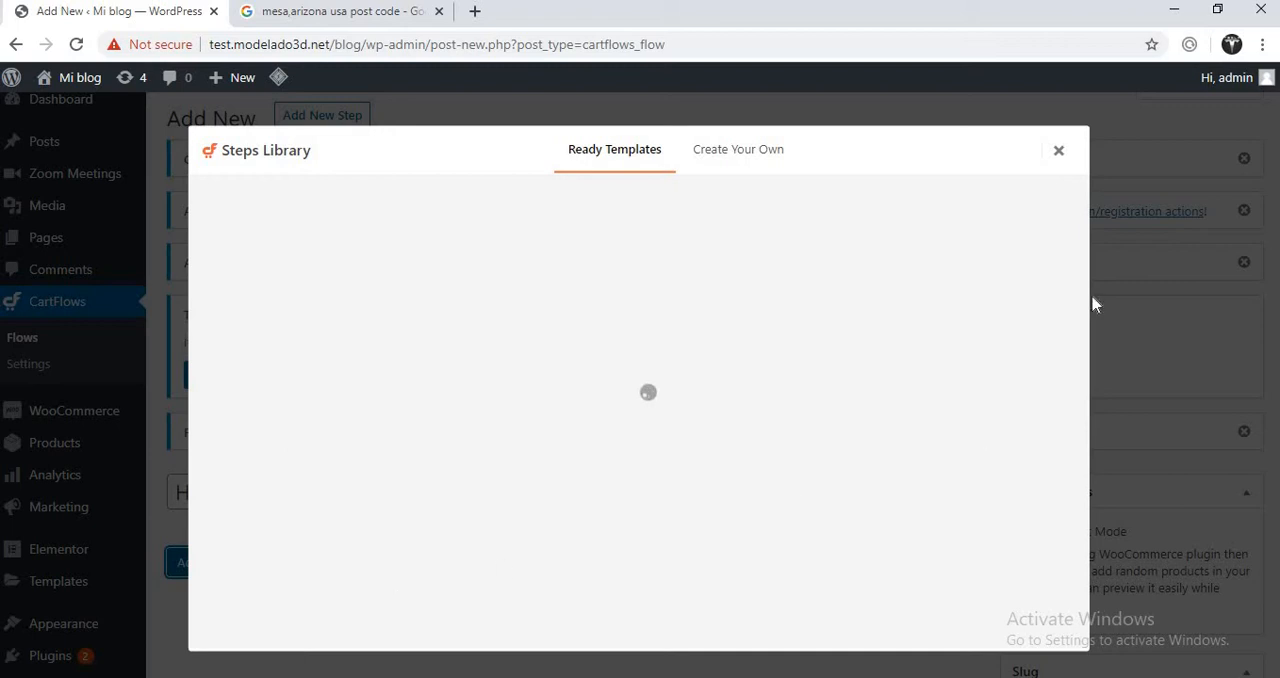
click(1062, 154)
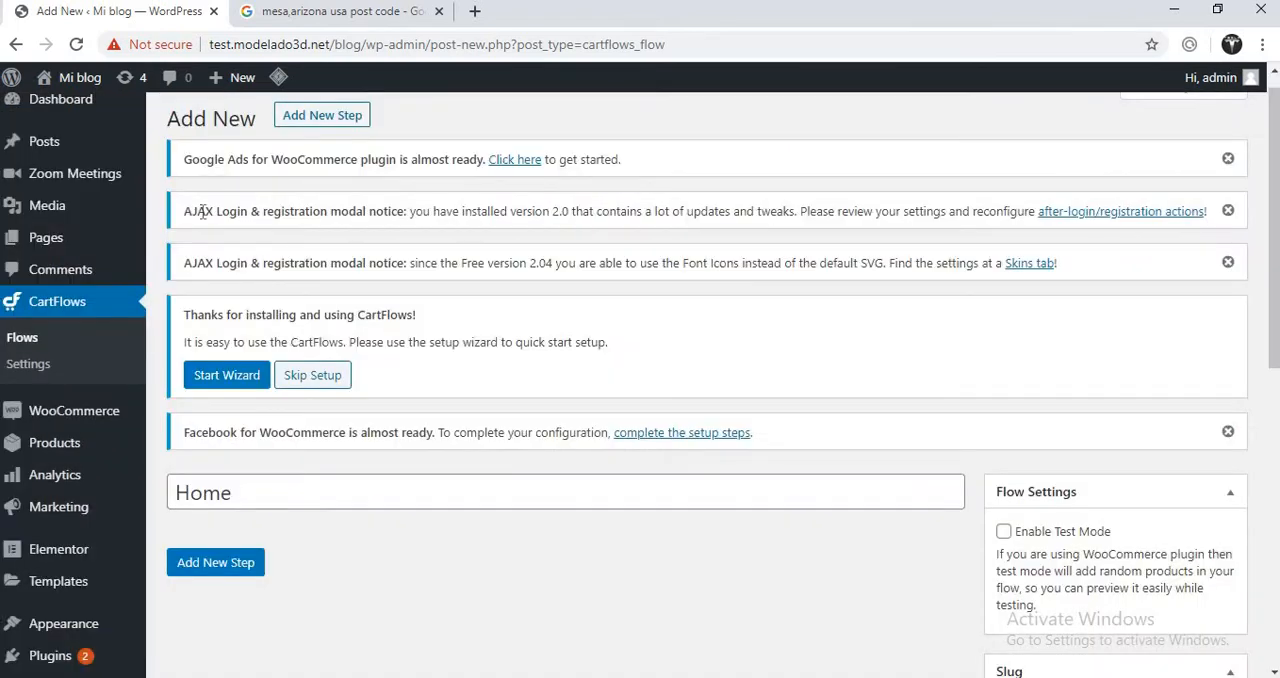
- Leave the flow page for the WordPress dashboard and close the Google results tab
click(70, 105)
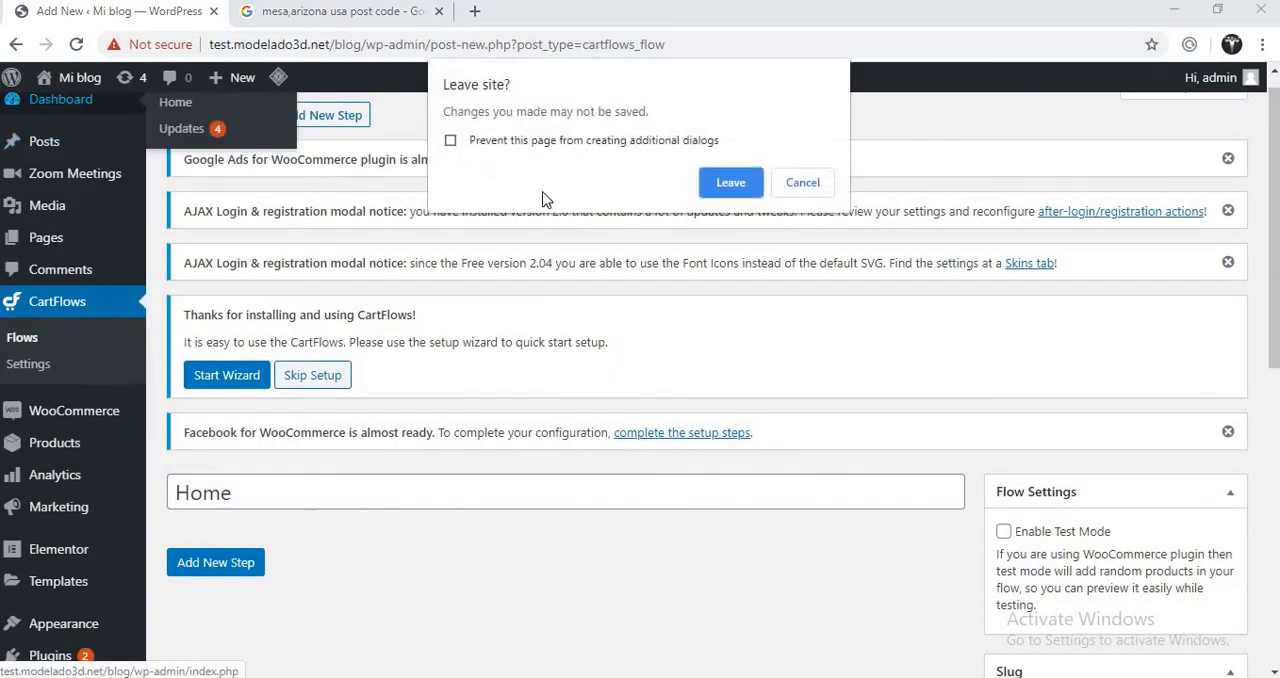
click(731, 183)
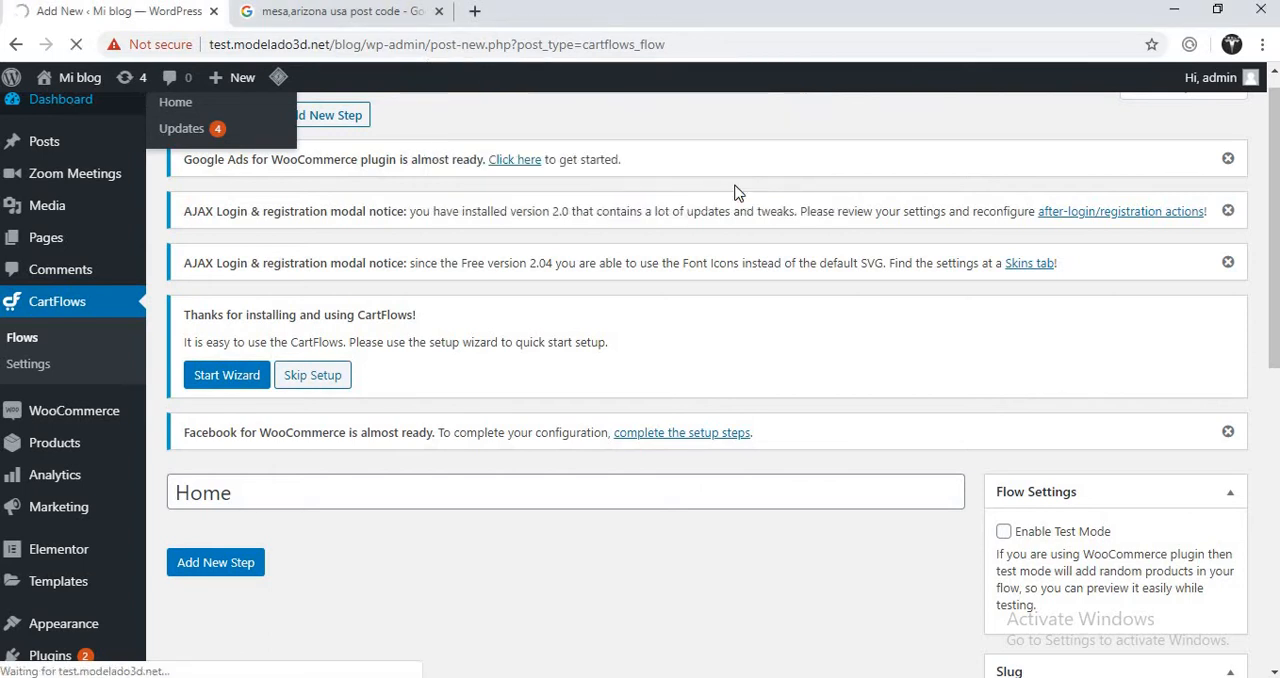
click(438, 11)
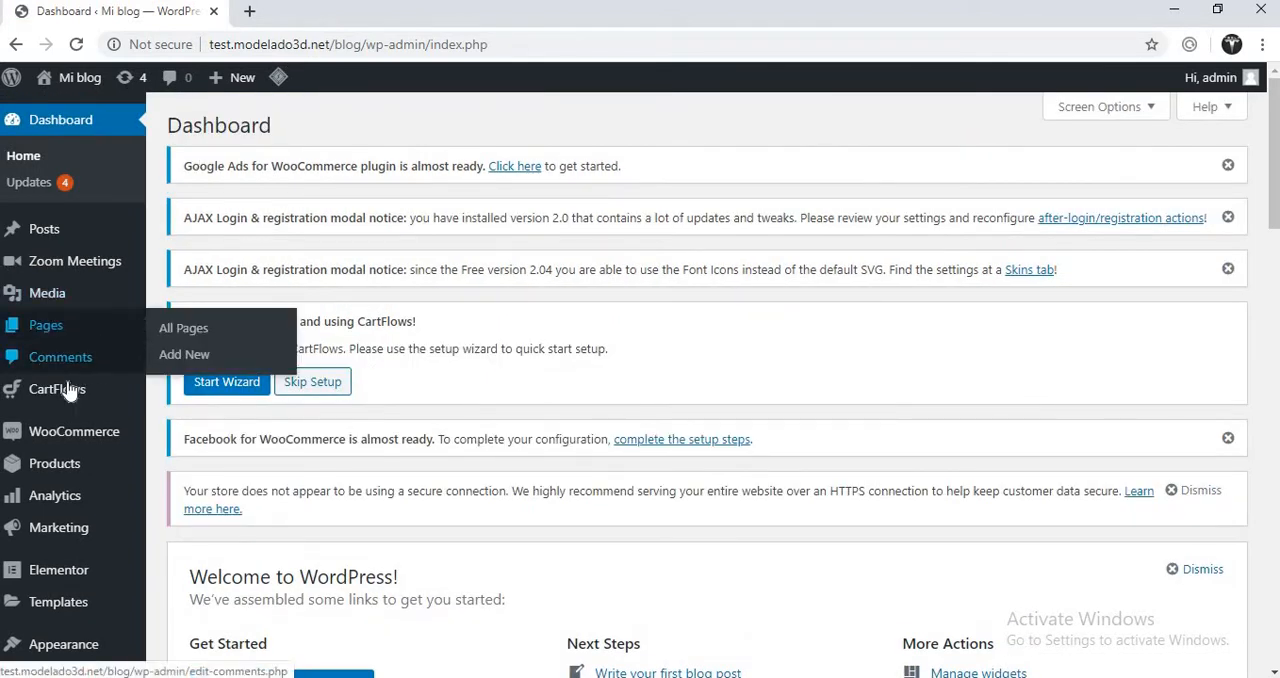
- Open the most recently modified Home draft for editing from the list of CartFlows flows
mouse_move(68, 391)
click(169, 406)
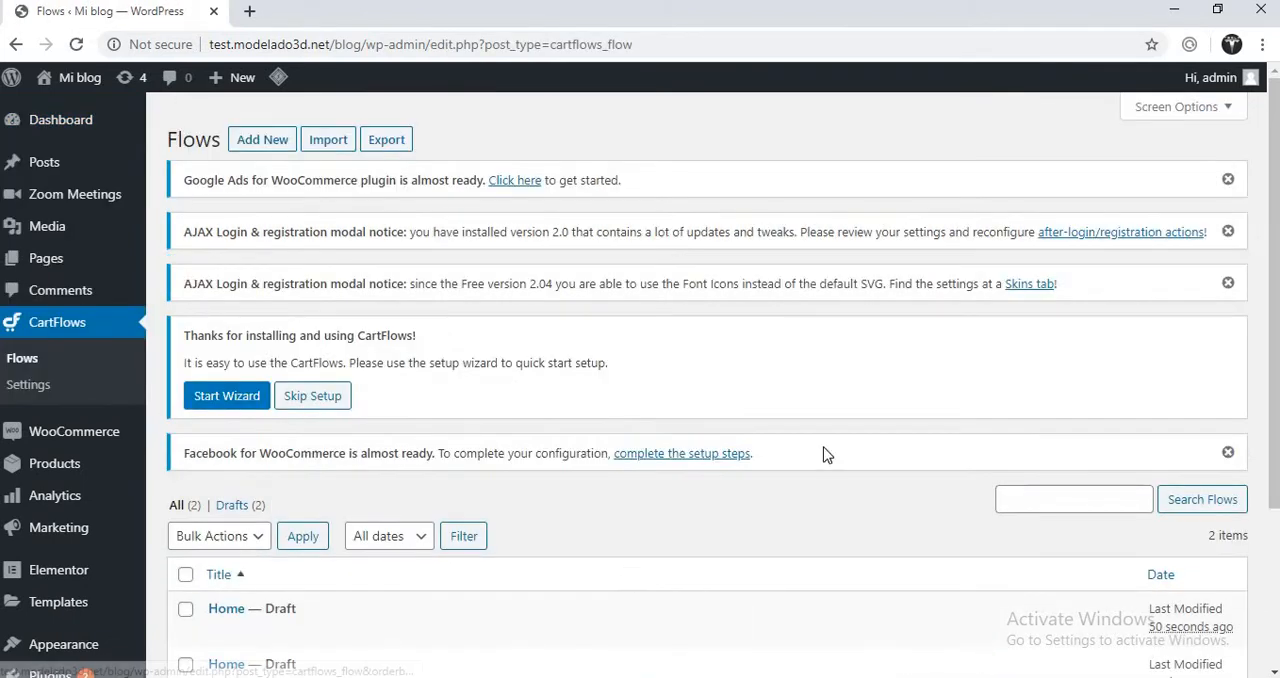
scroll(1272, 300, down, 1)
scroll(720, 366, down, 2)
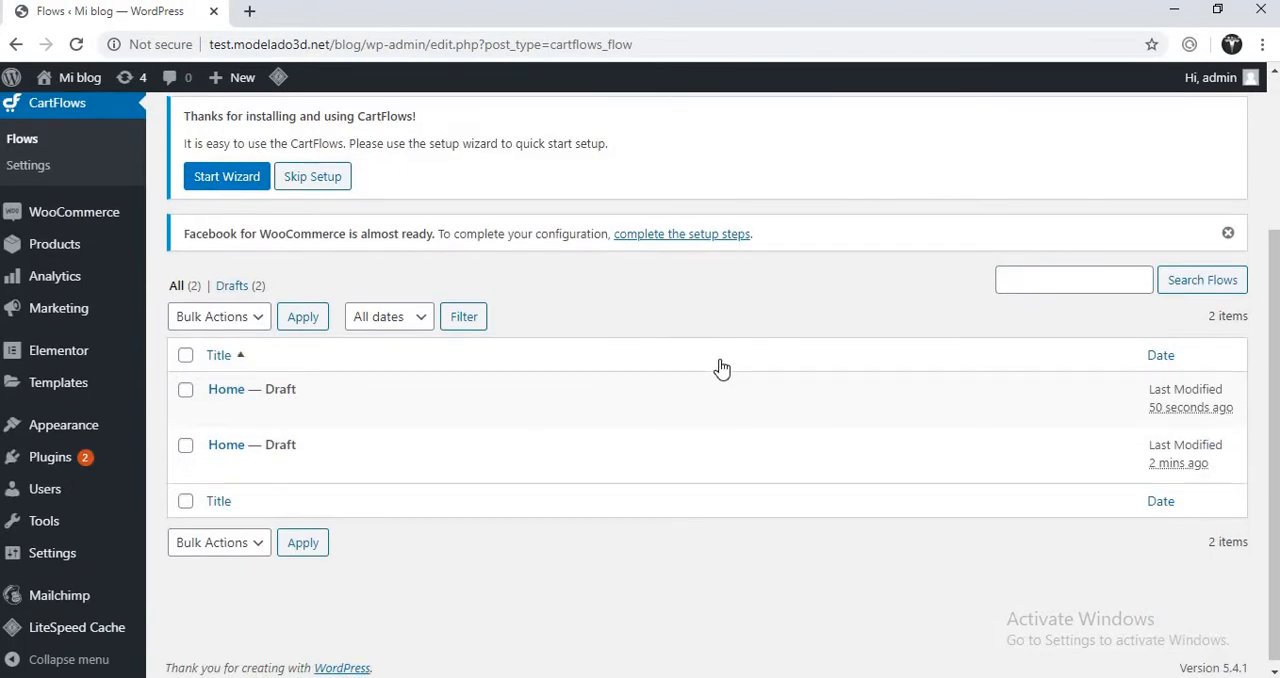
click(219, 412)
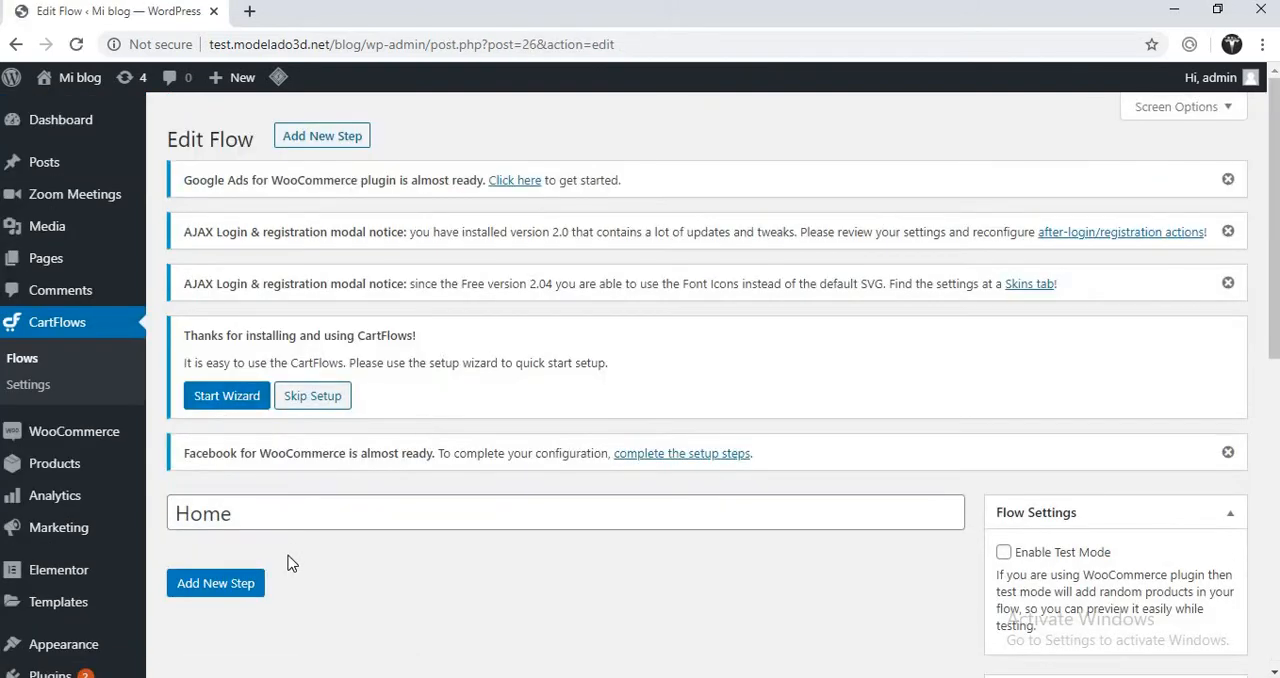
- Open the Steps Library for the Home draft and display its ready Landing templates
click(218, 584)
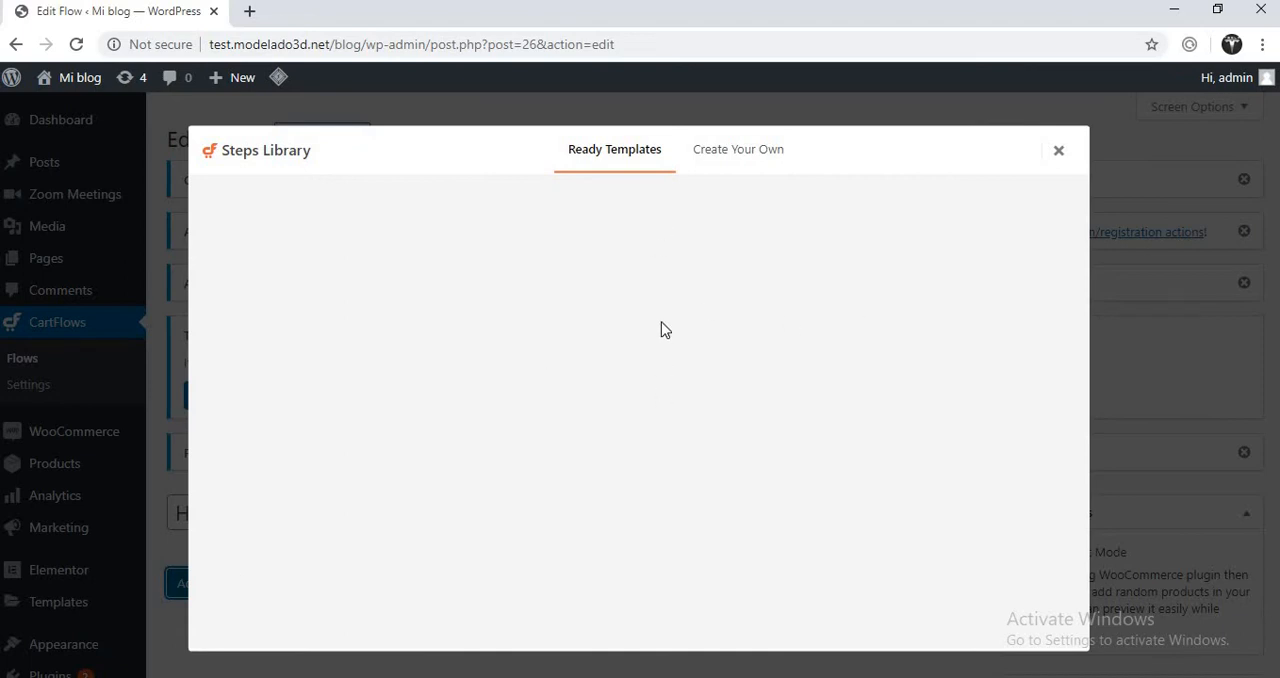
click(751, 157)
click(635, 158)
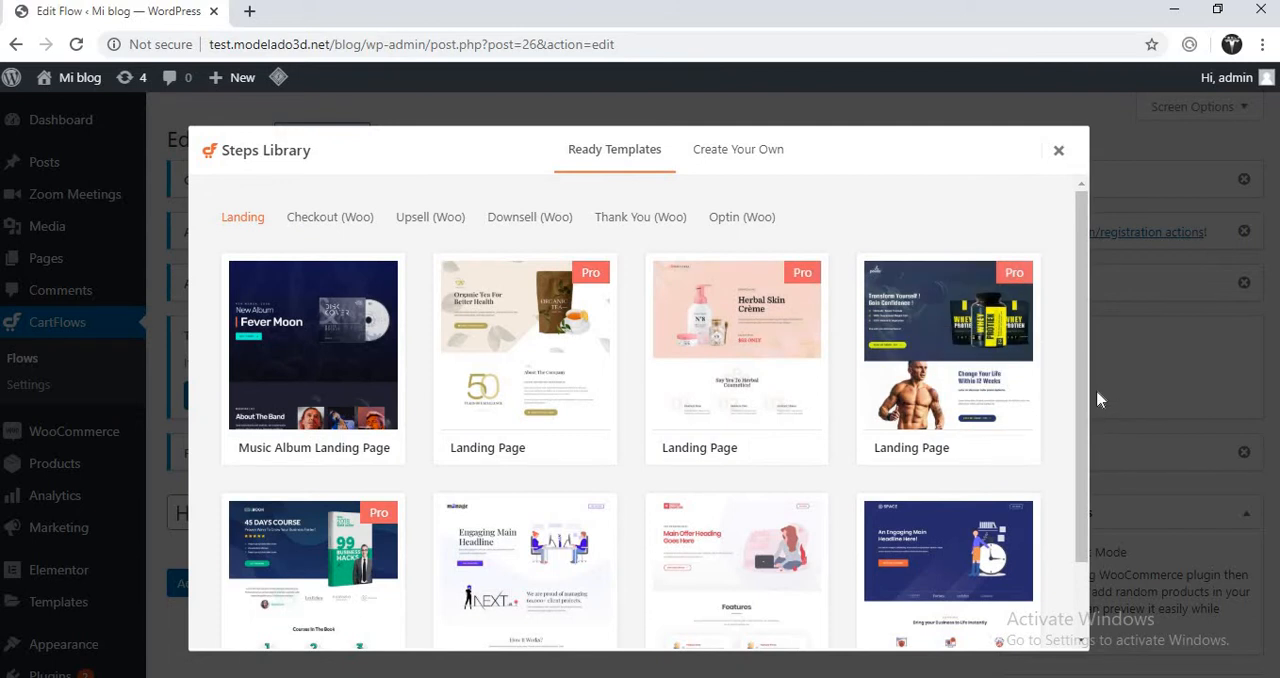
scroll(1080, 491, down, 1)
scroll(1086, 315, up, 1)
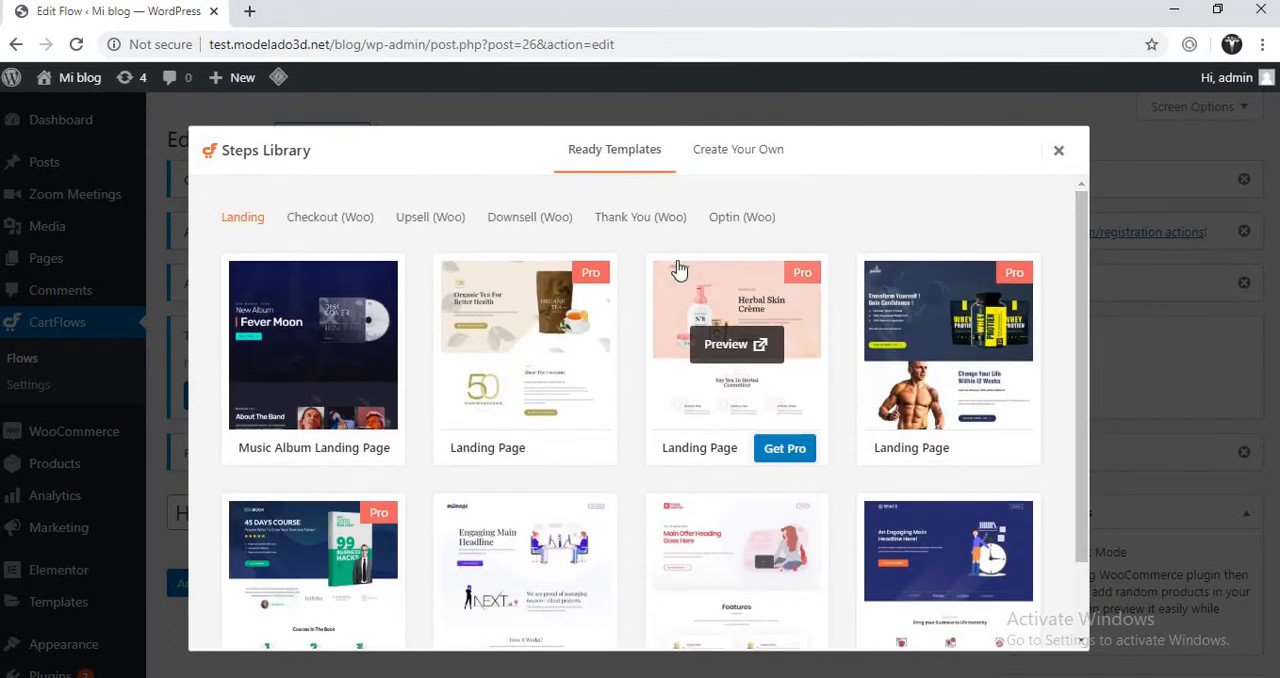
- Look through the Checkout, Upsell, Downsell and Optin template categories and return to the Landing templates
click(350, 225)
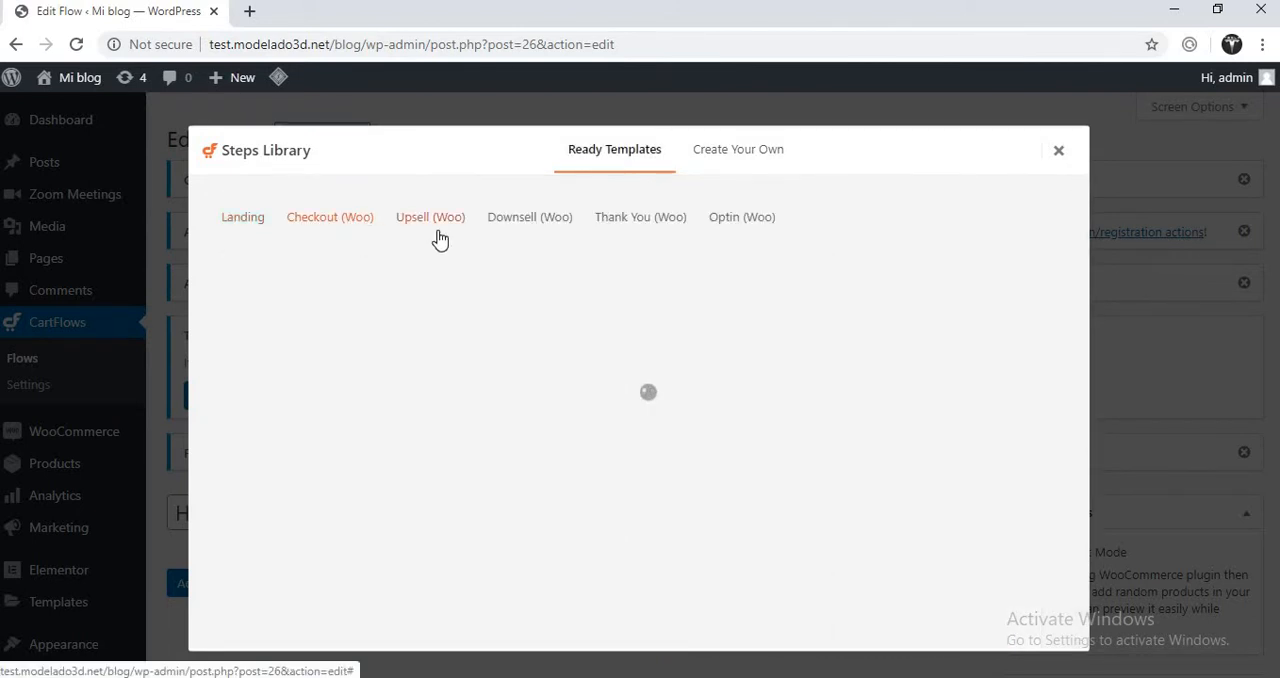
click(458, 230)
click(515, 238)
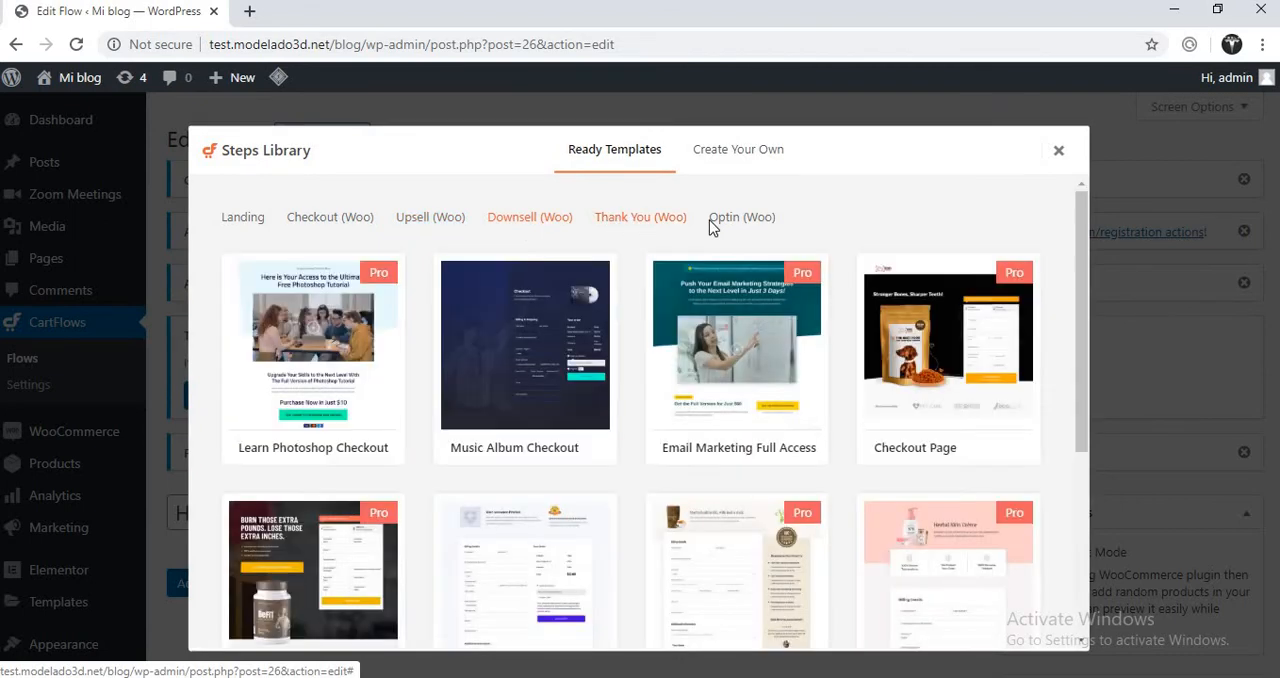
click(727, 222)
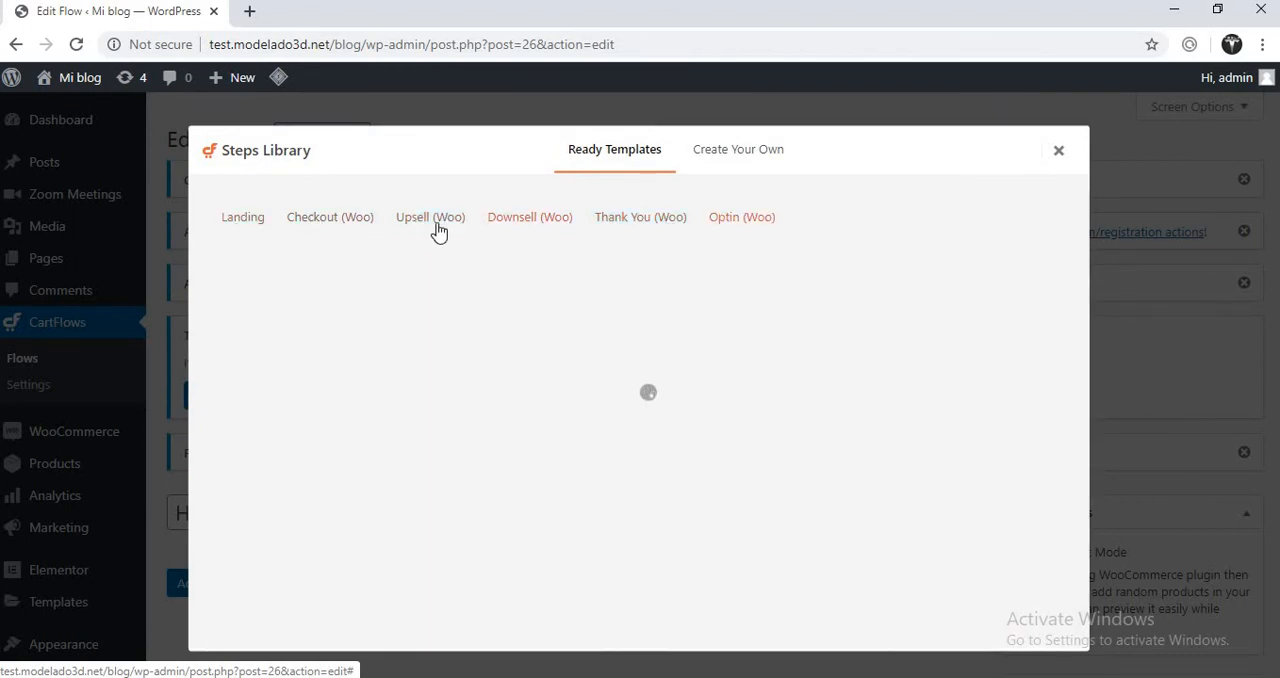
click(240, 221)
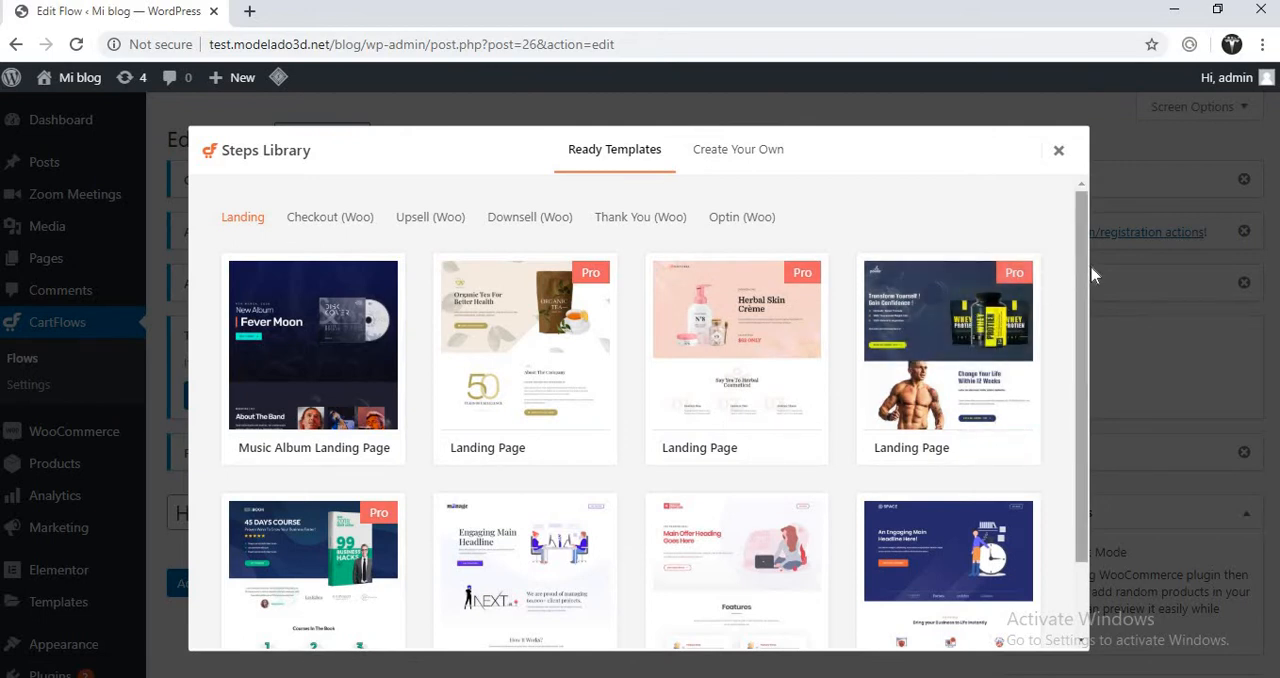
- Import the Music Album Landing Page template as a step of the Home flow
drag(1088, 270, 1086, 387)
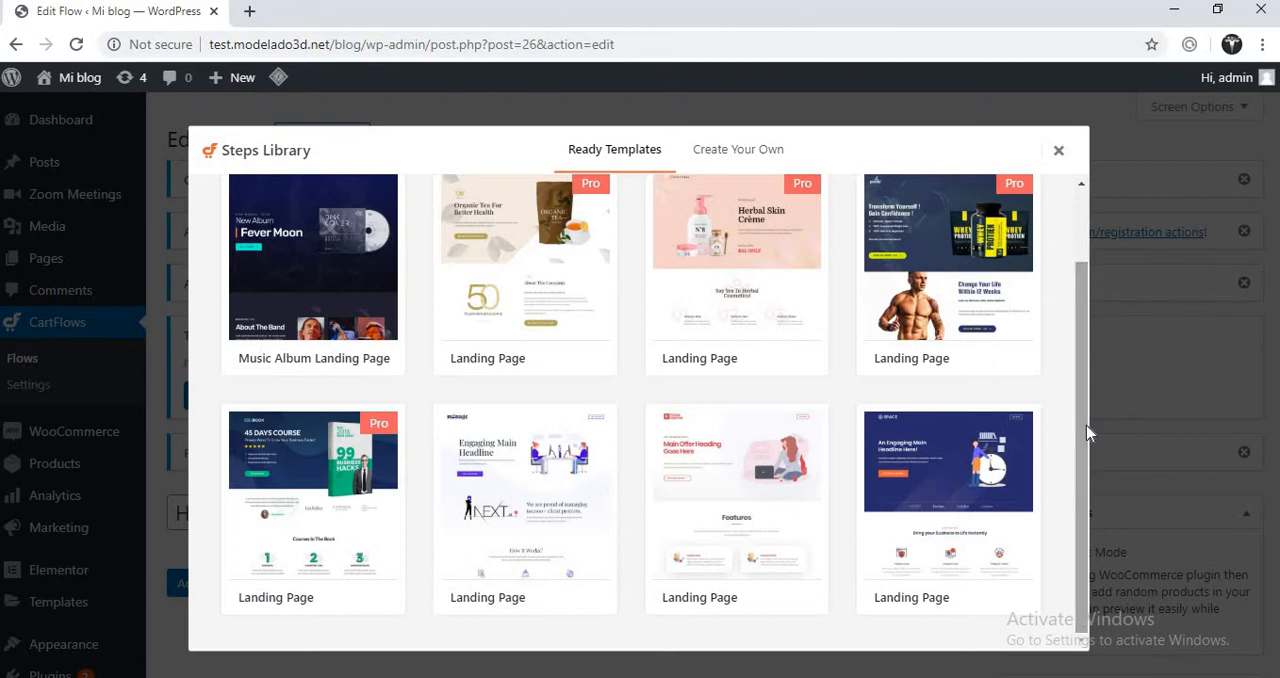
drag(1086, 425, 1076, 292)
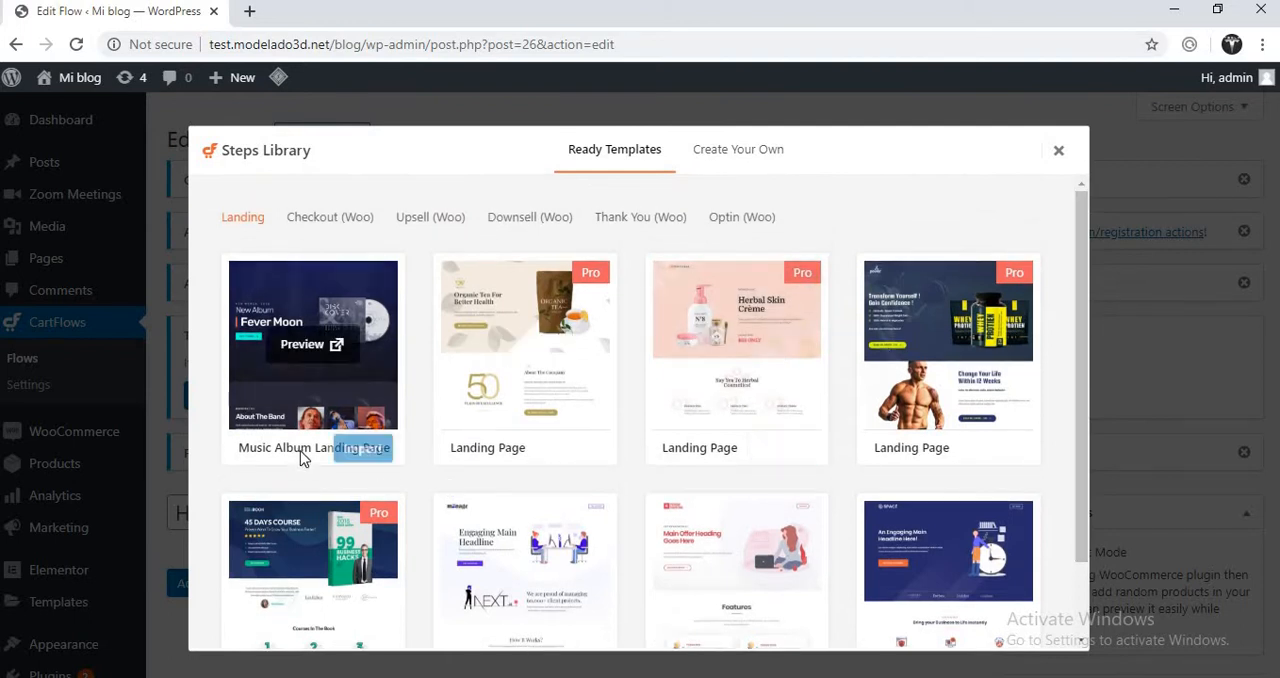
click(356, 455)
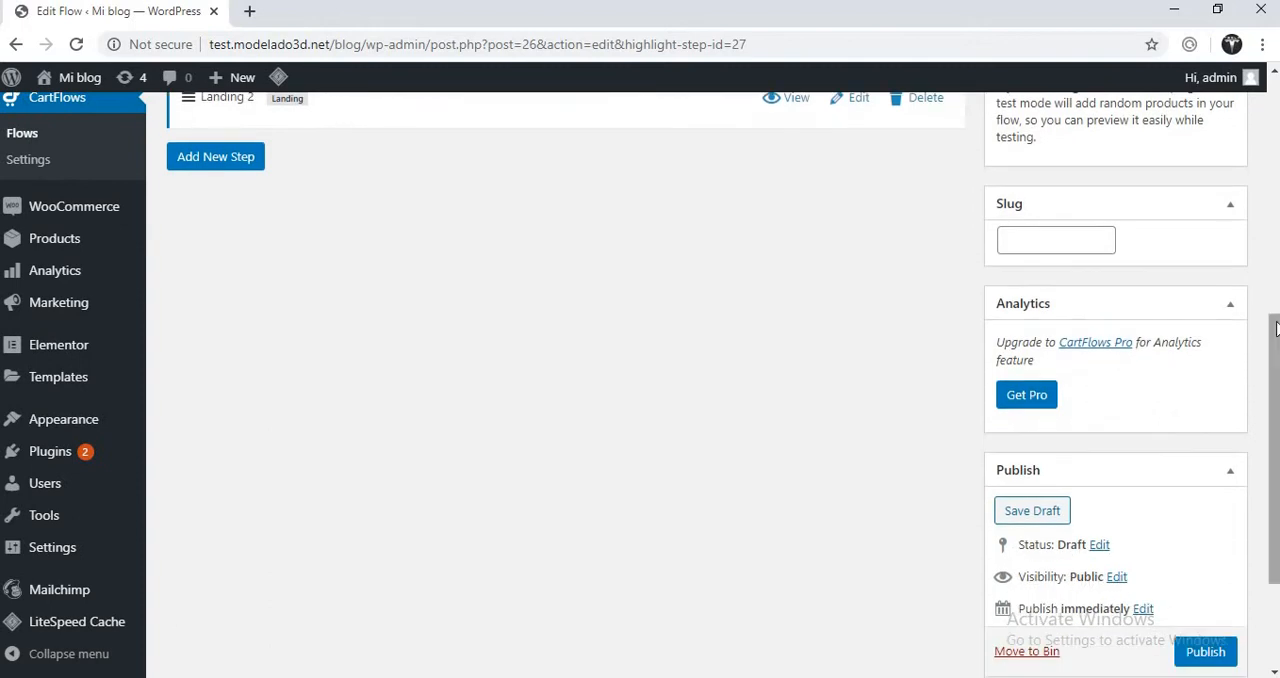
- View the imported Landing 2 page in its own tab and return to the flow editor
drag(1277, 330, 1276, 270)
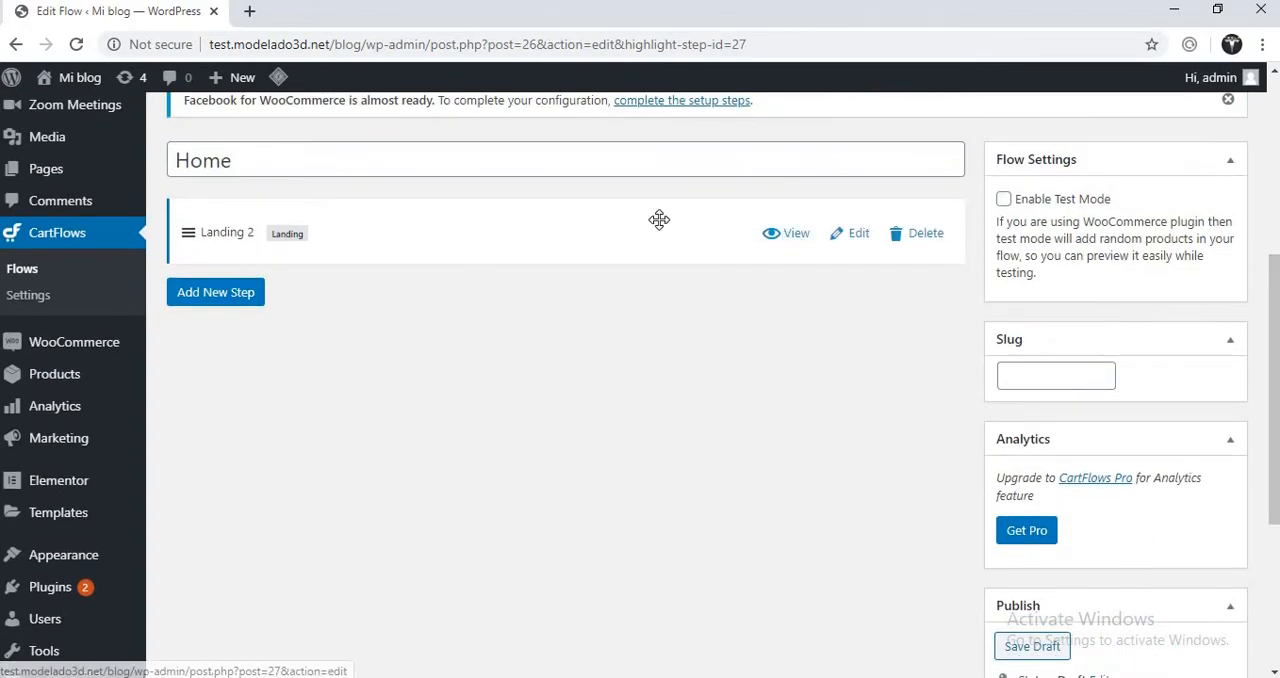
click(795, 234)
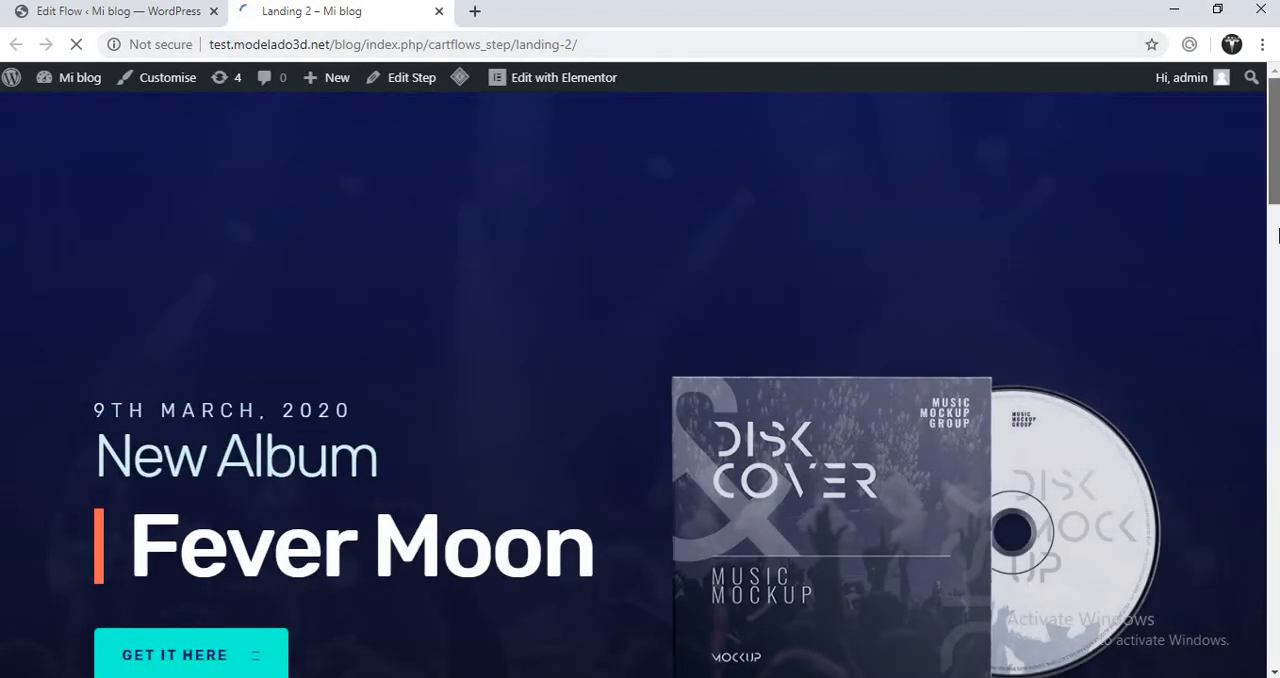
drag(1277, 234, 1276, 665)
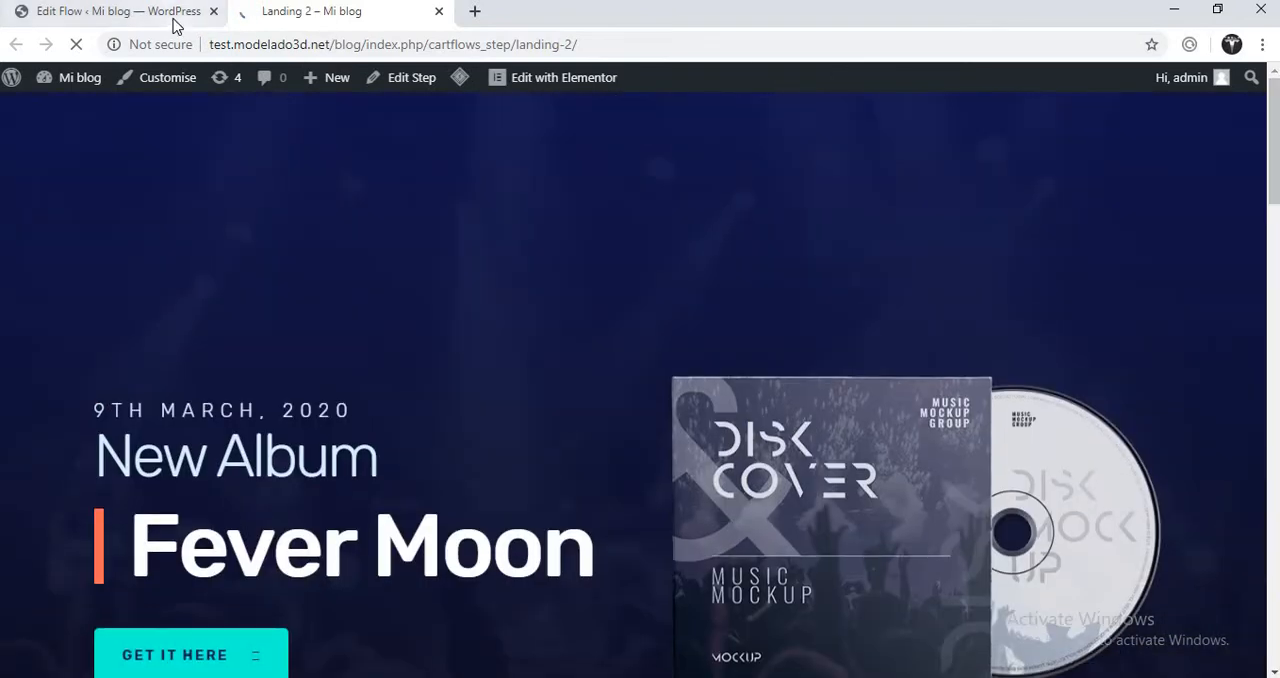
click(175, 12)
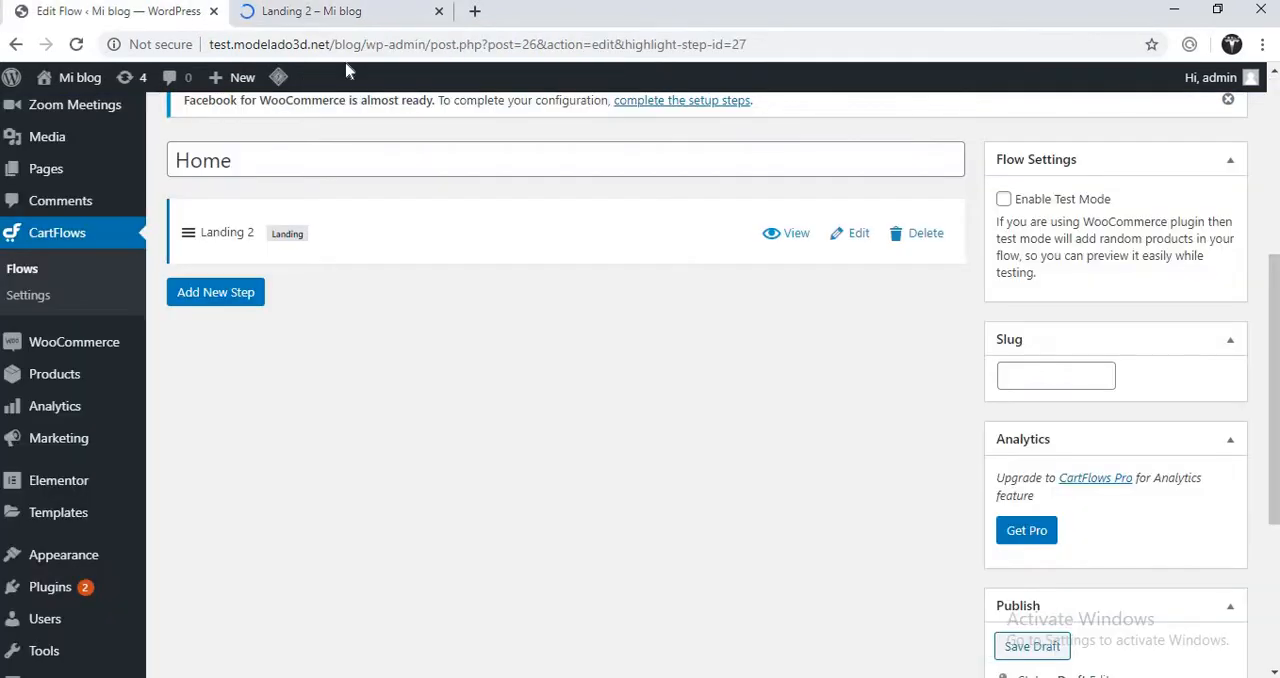
- Open the Landing 2 step in Elementor and bring up the editing settings of its first section
click(851, 238)
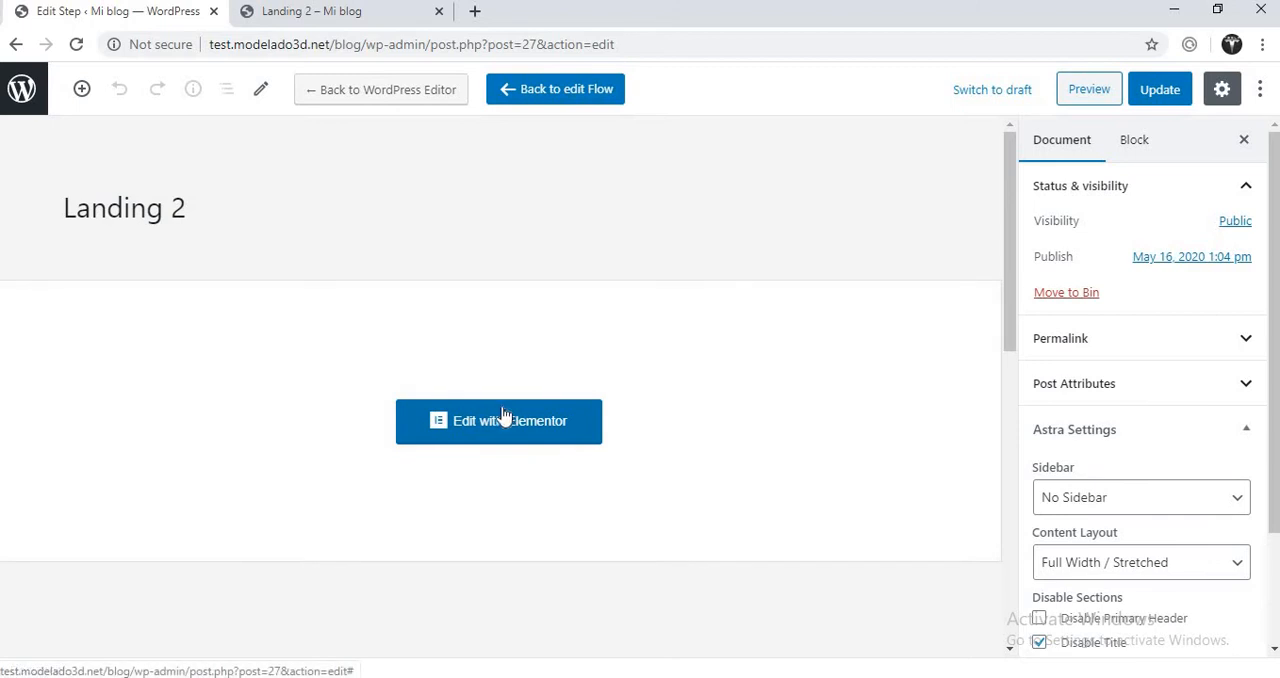
click(498, 421)
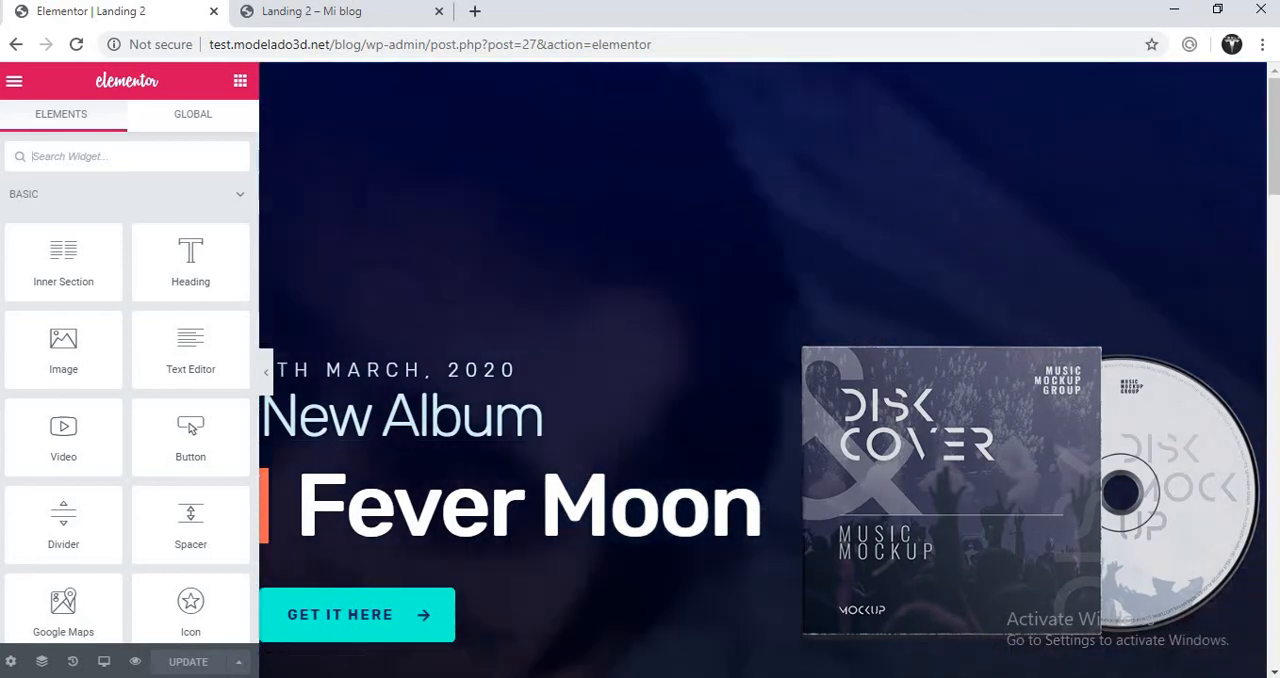
scroll(1275, 162, down, 1)
drag(1275, 162, 1240, 133)
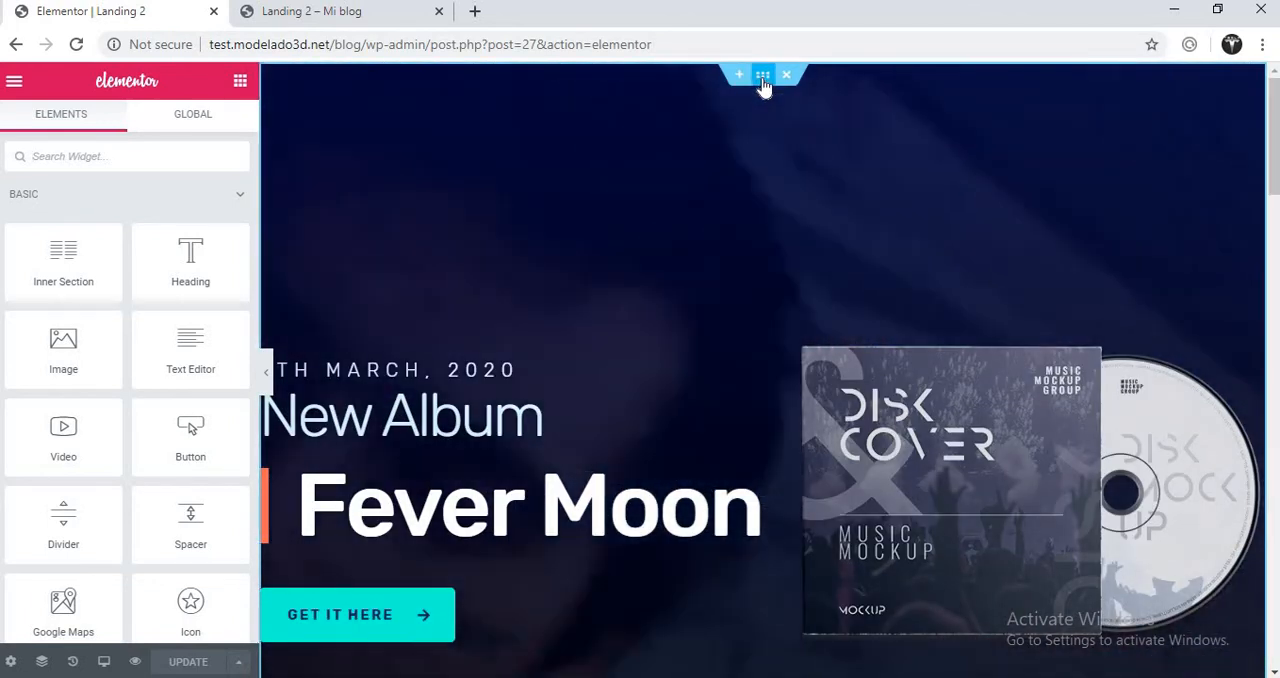
click(761, 80)
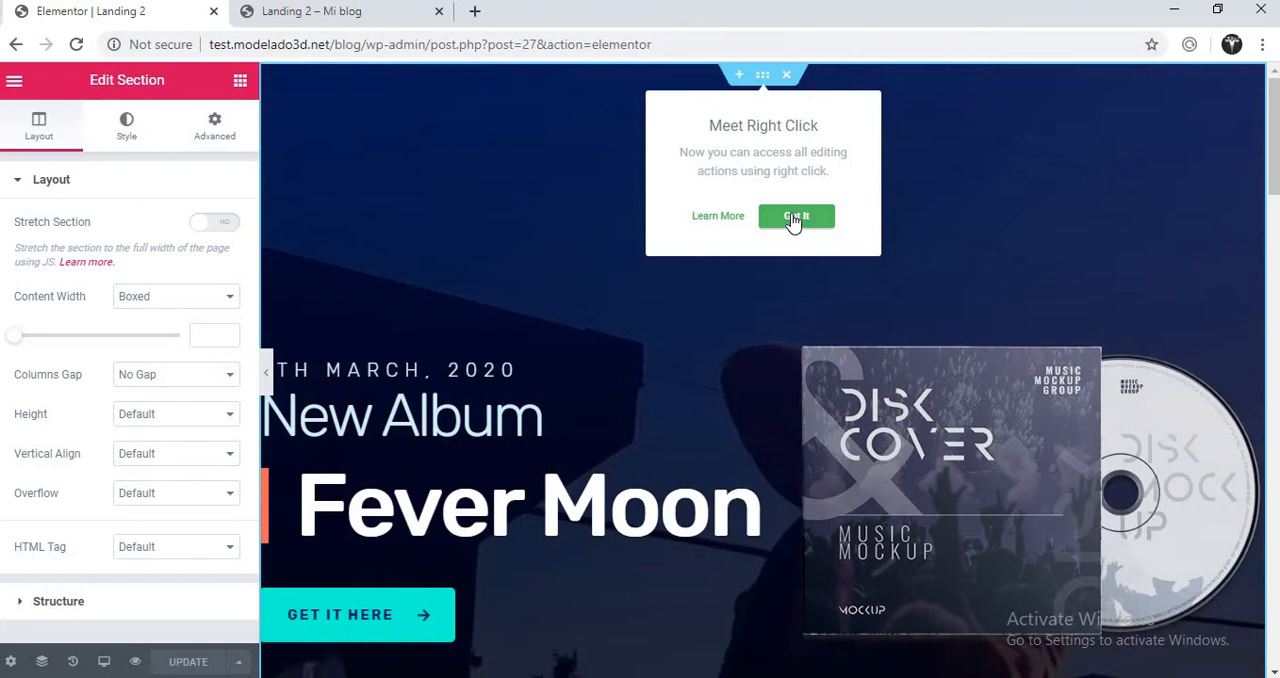
- Dismiss the editing tip and show the first section's background style settings
click(764, 215)
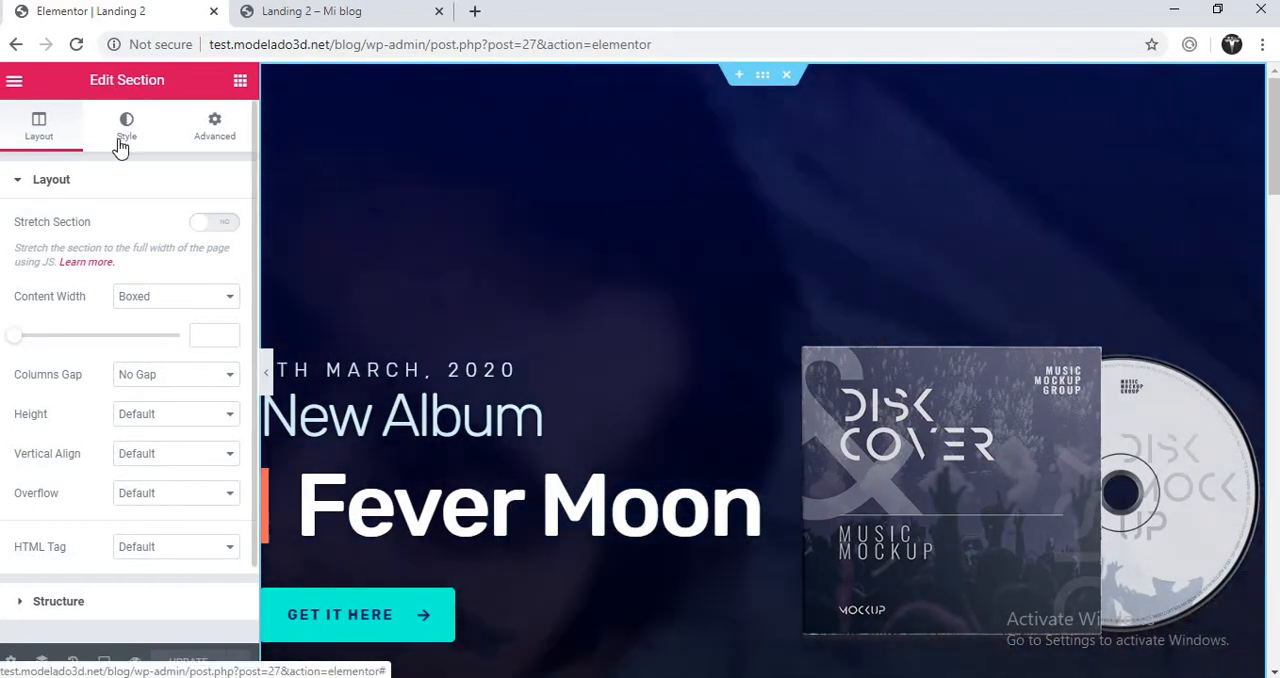
click(132, 149)
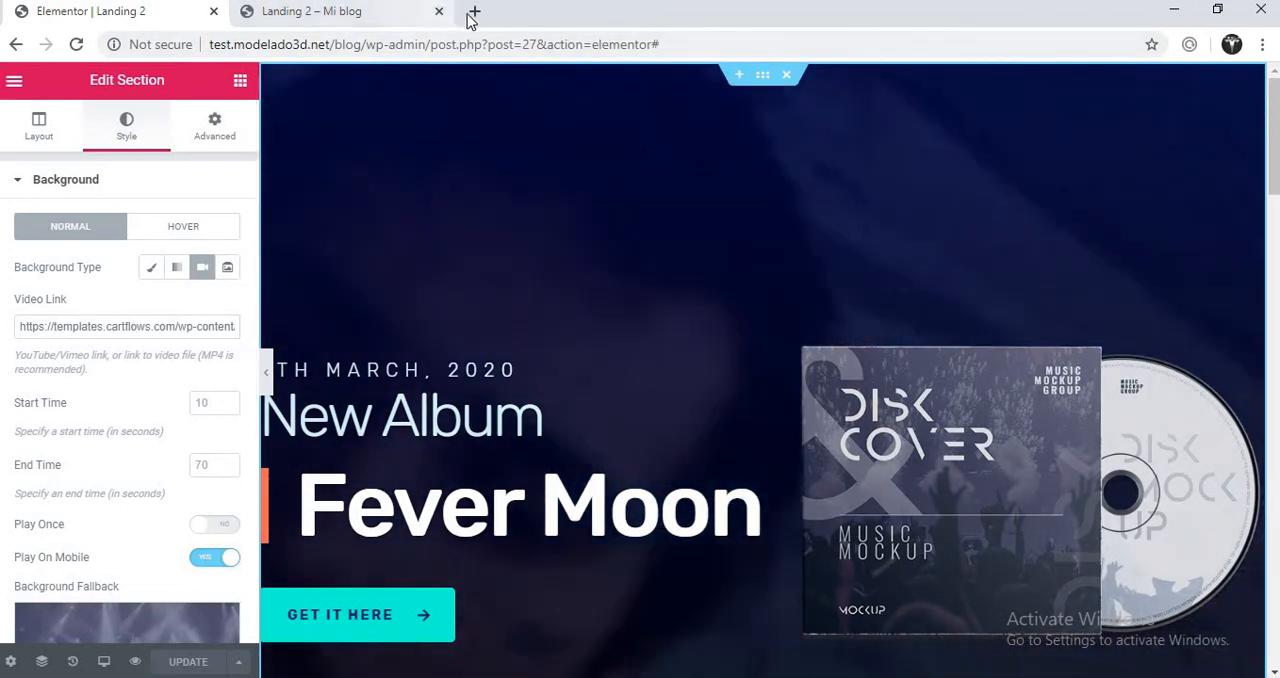
- Open YouTube in a new browser tab, search for "ebook" and look through the videos down to the "For you" group
click(473, 13)
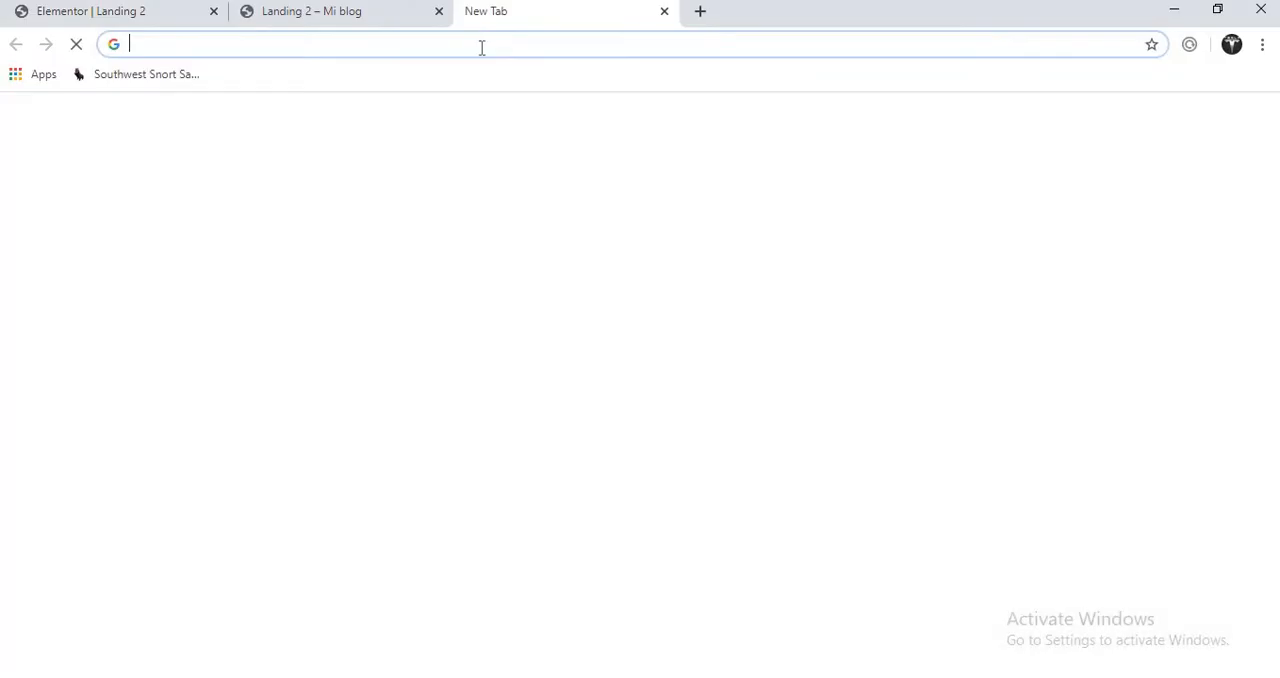
text(yo)
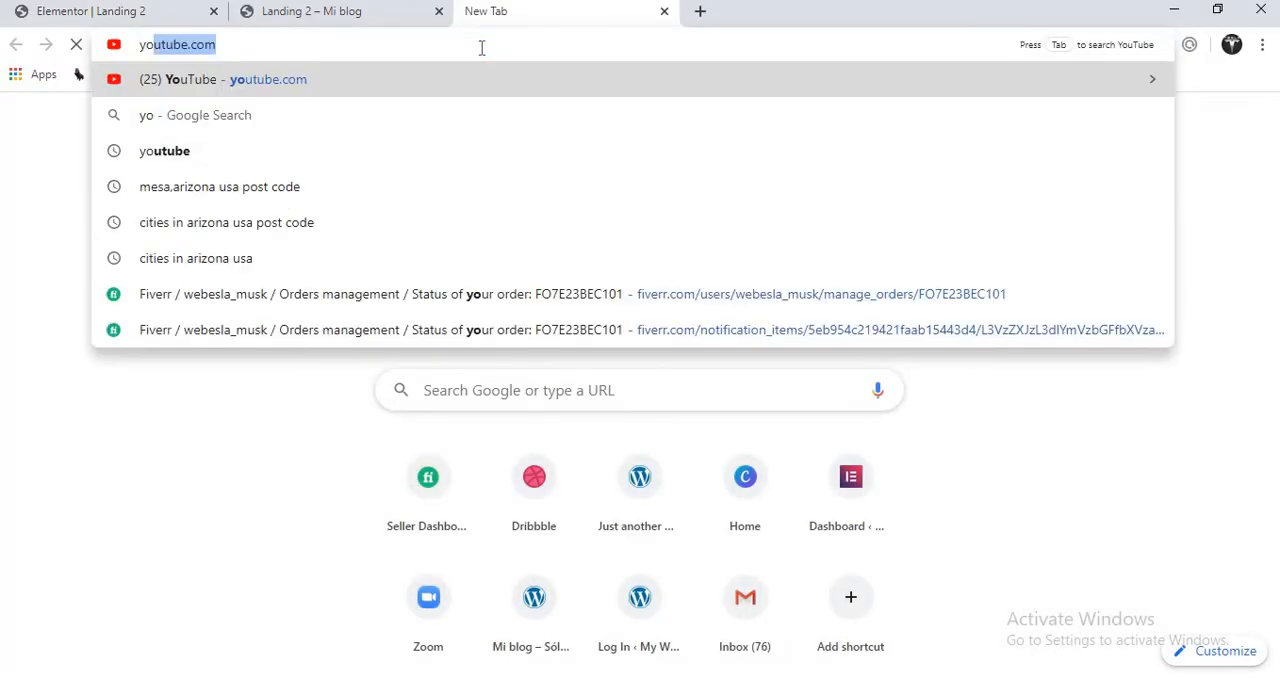
key(Return)
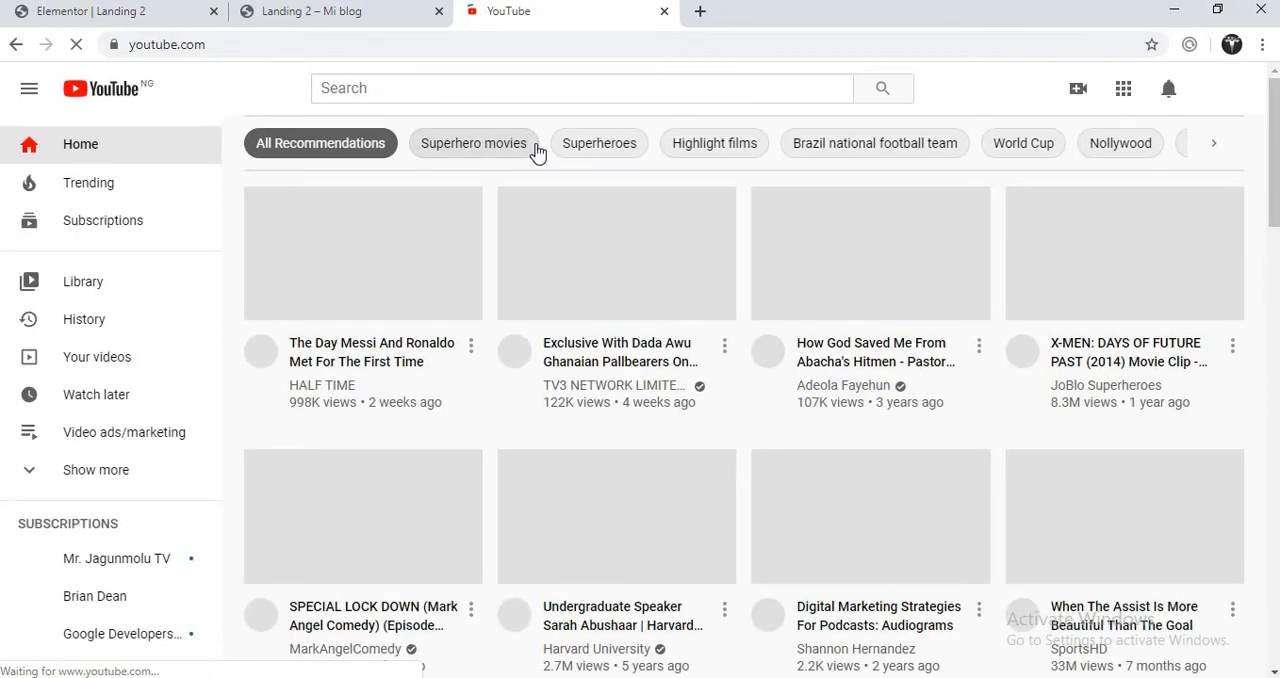
click(412, 88)
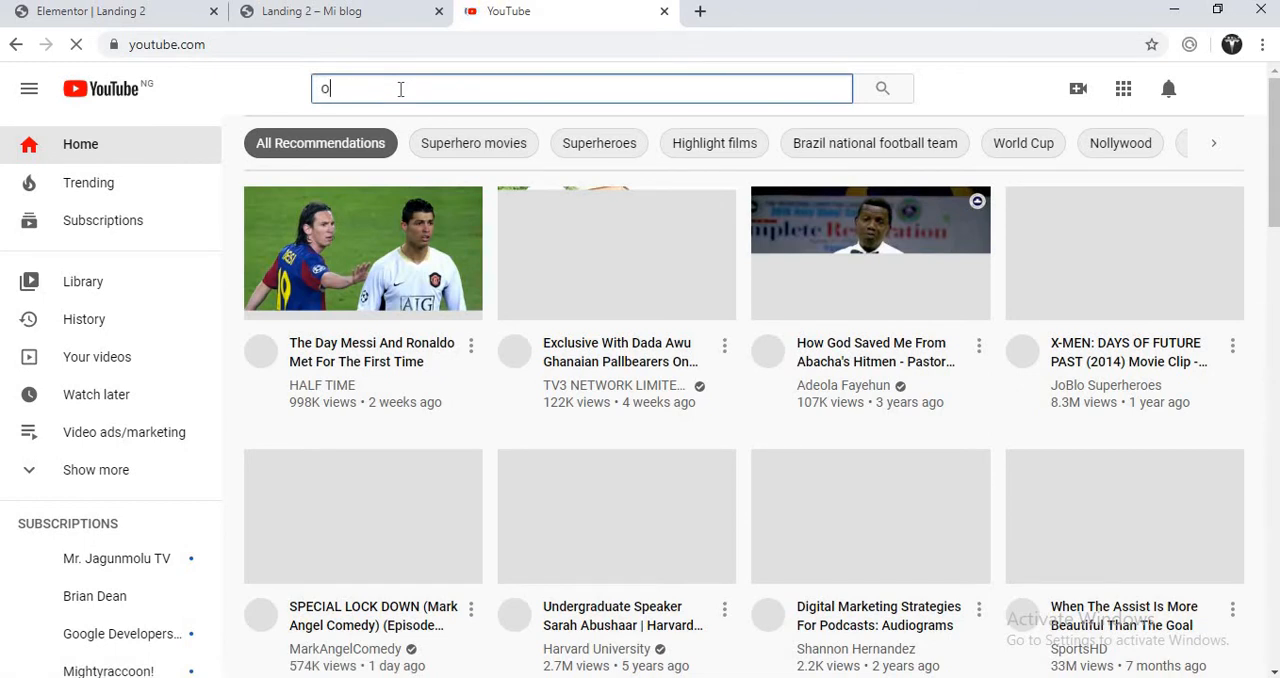
text(ebook)
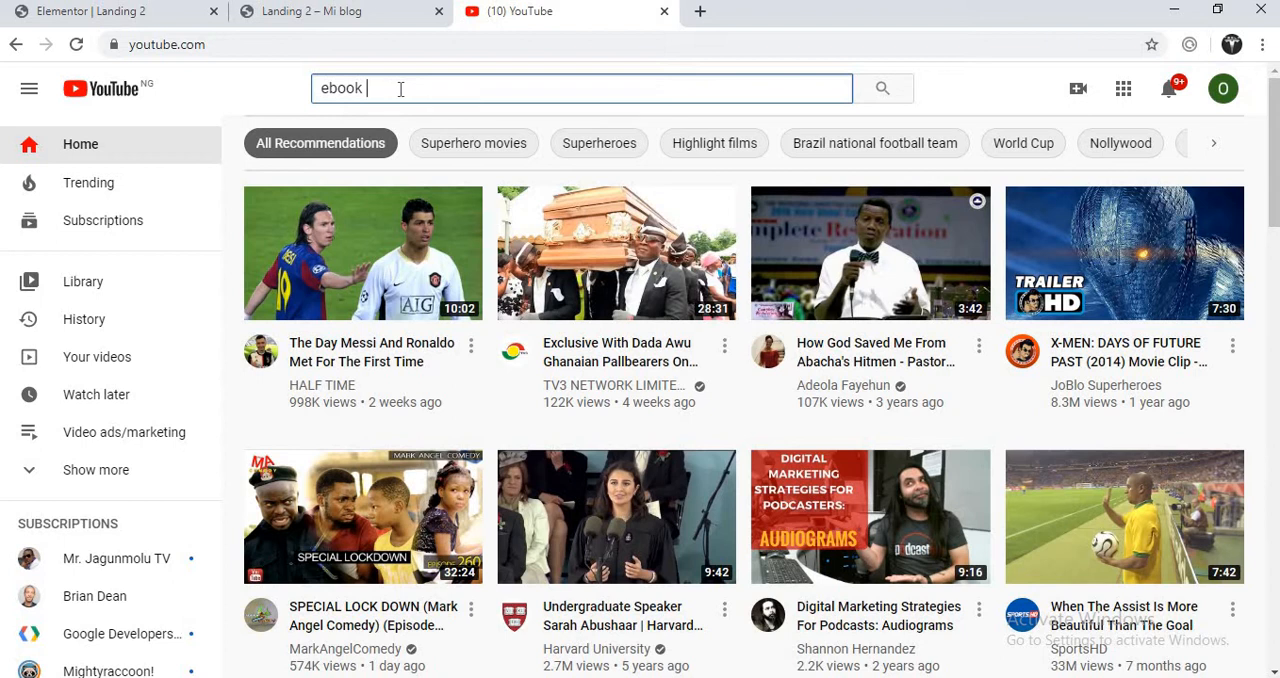
key(Return)
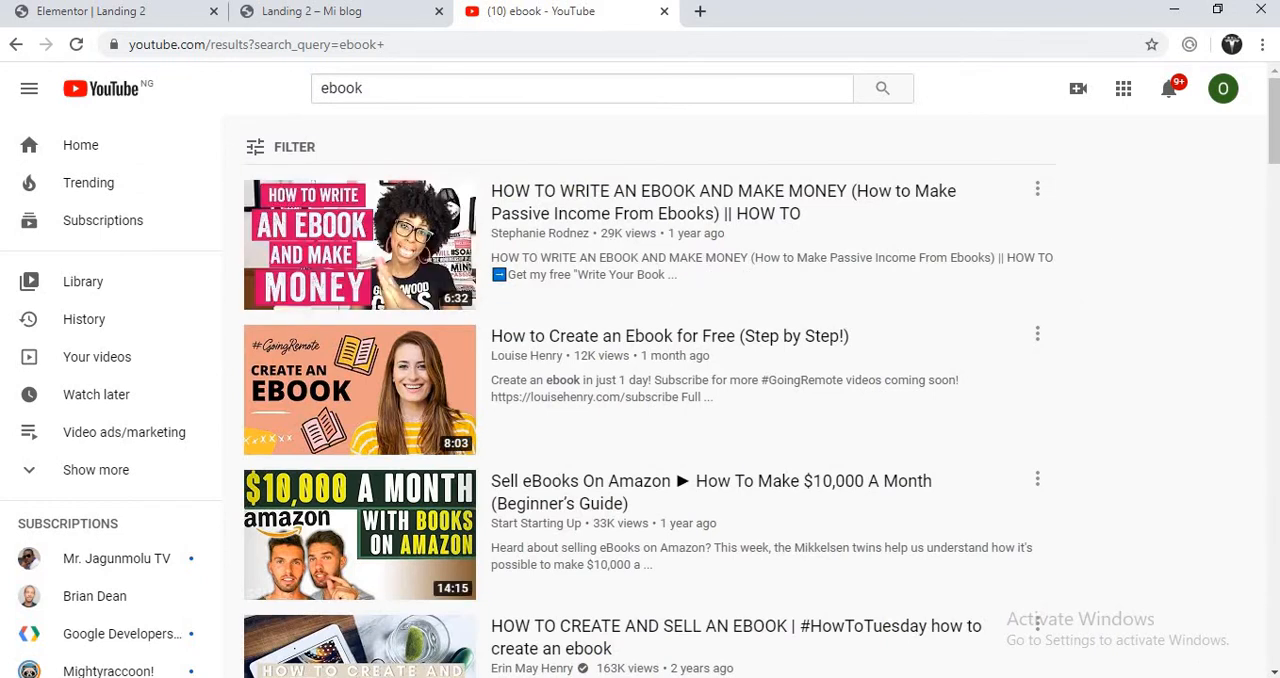
drag(1275, 147, 1264, 498)
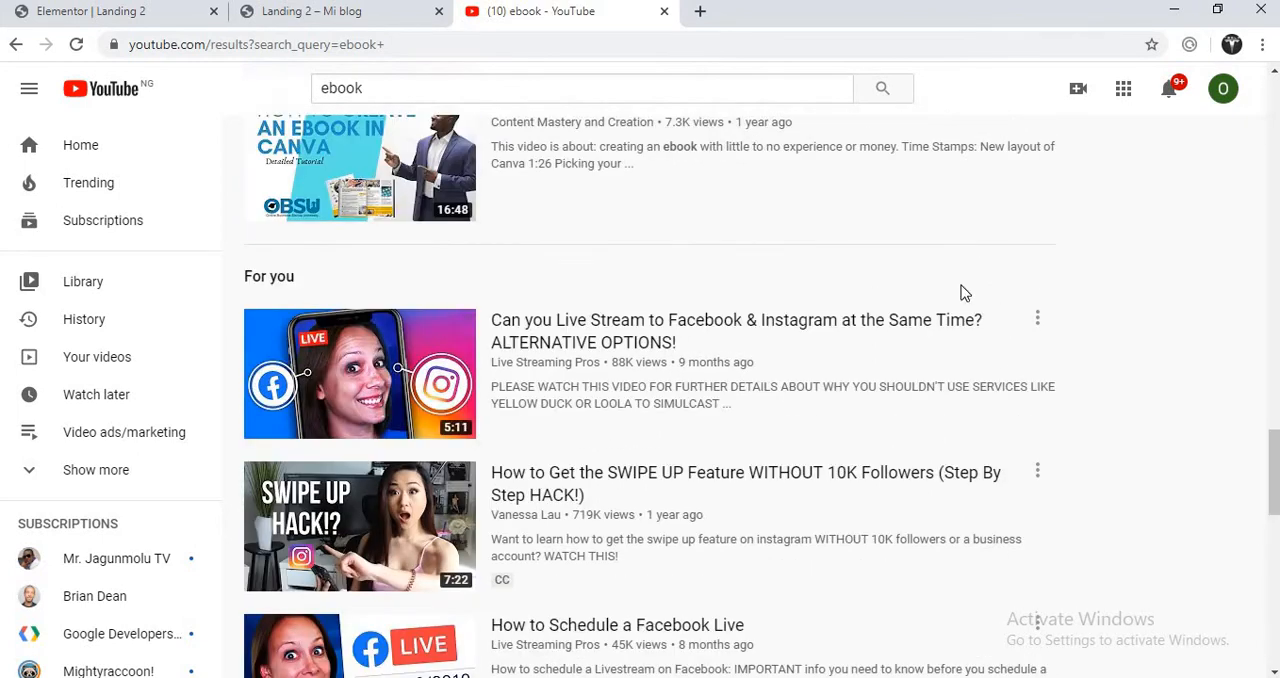
click(1037, 322)
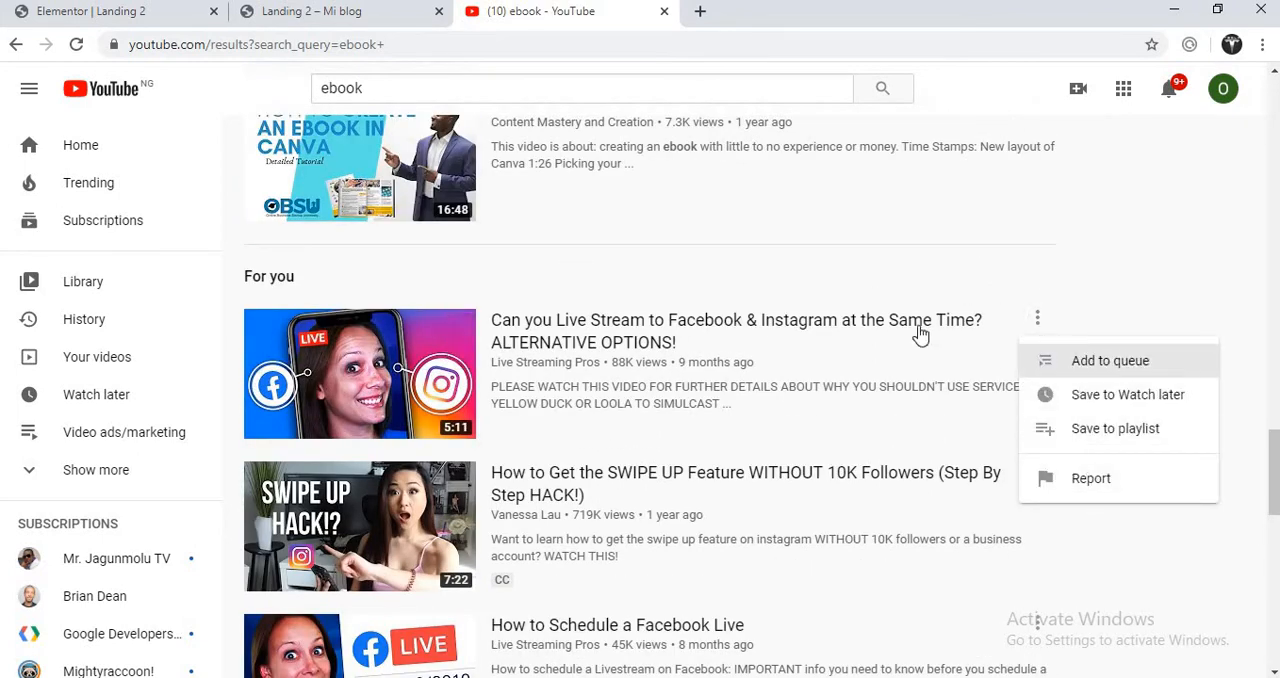
mouse_move(443, 363)
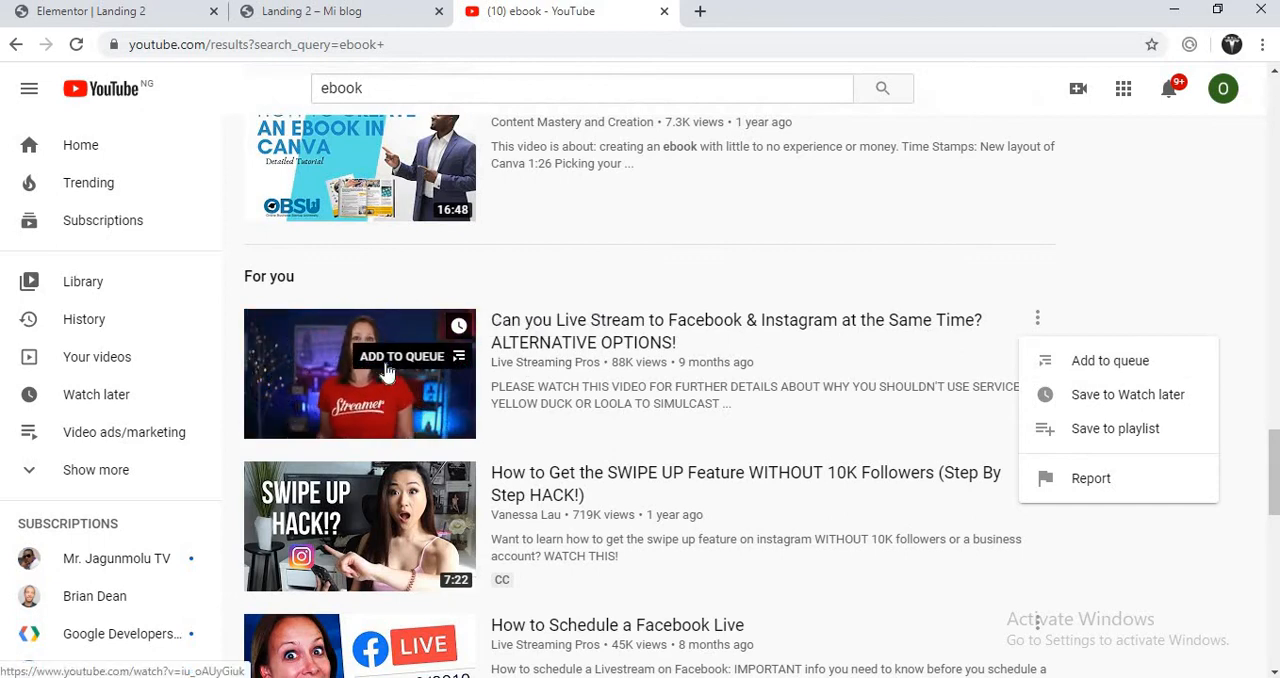
click(388, 369)
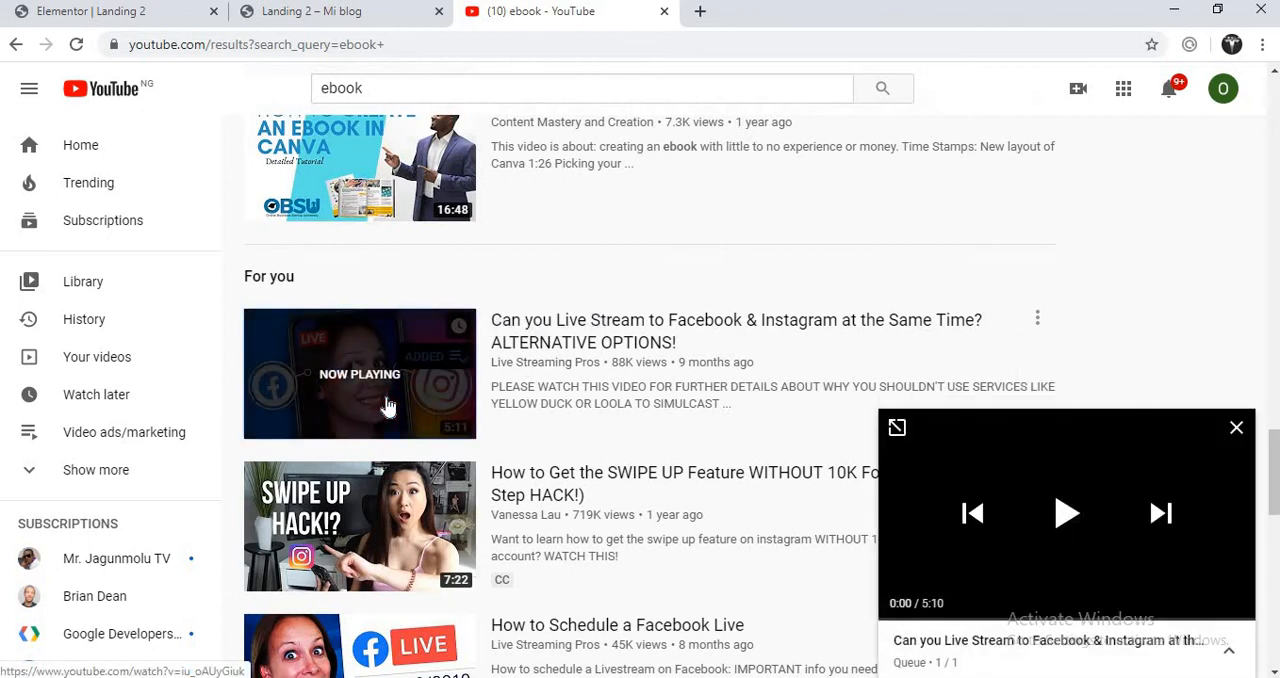
click(1236, 430)
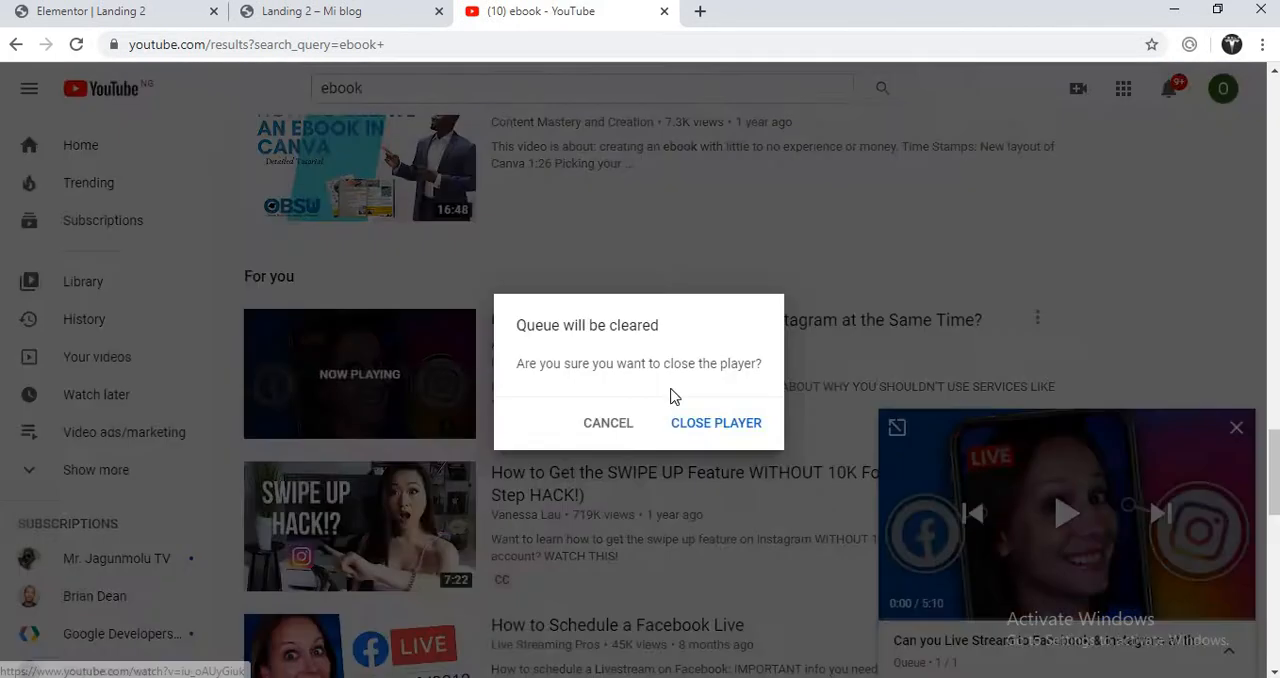
click(698, 424)
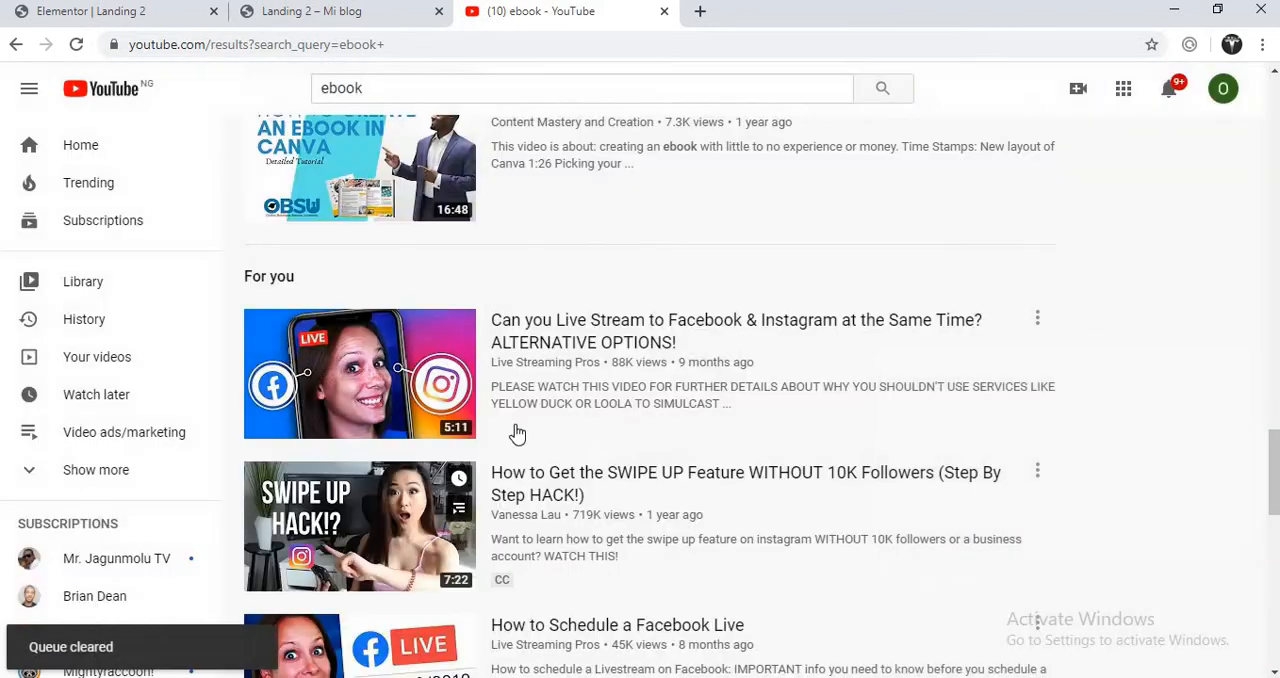
- Open the video "Can you Live Stream to Facebook & Instagram at the Same Time? ALTERNATIVE OPTIONS!", copy its web address and pause playback
click(370, 390)
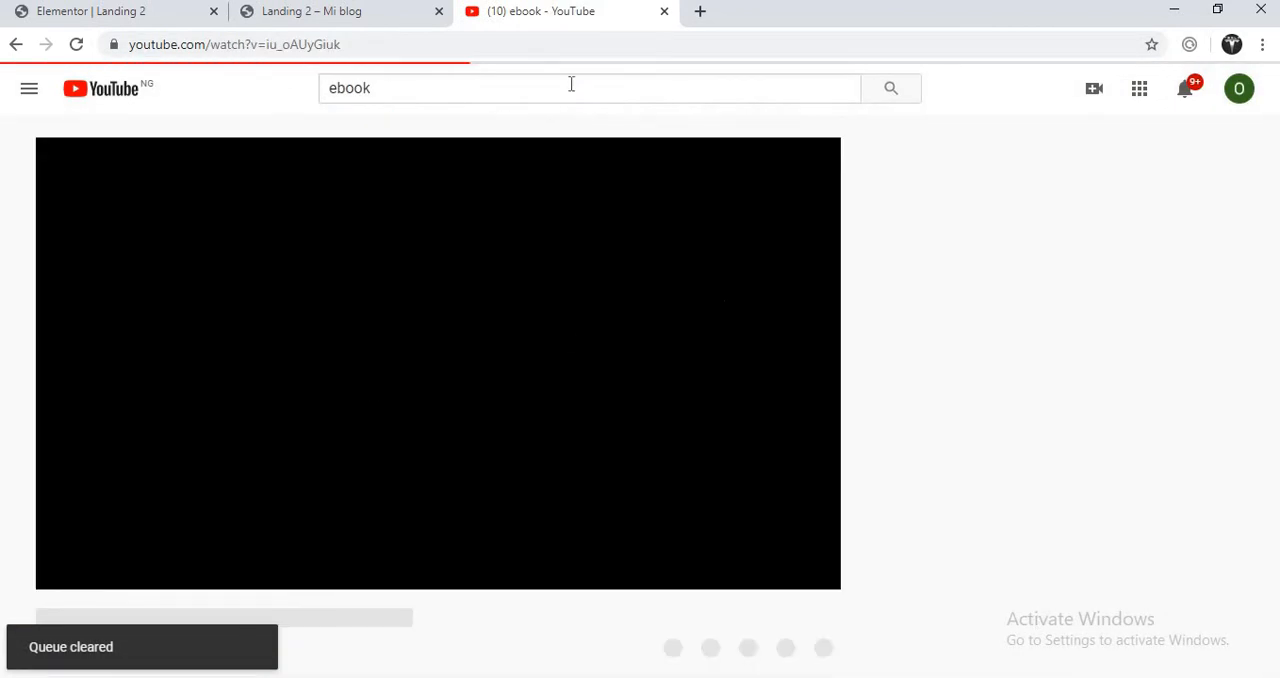
click(393, 41)
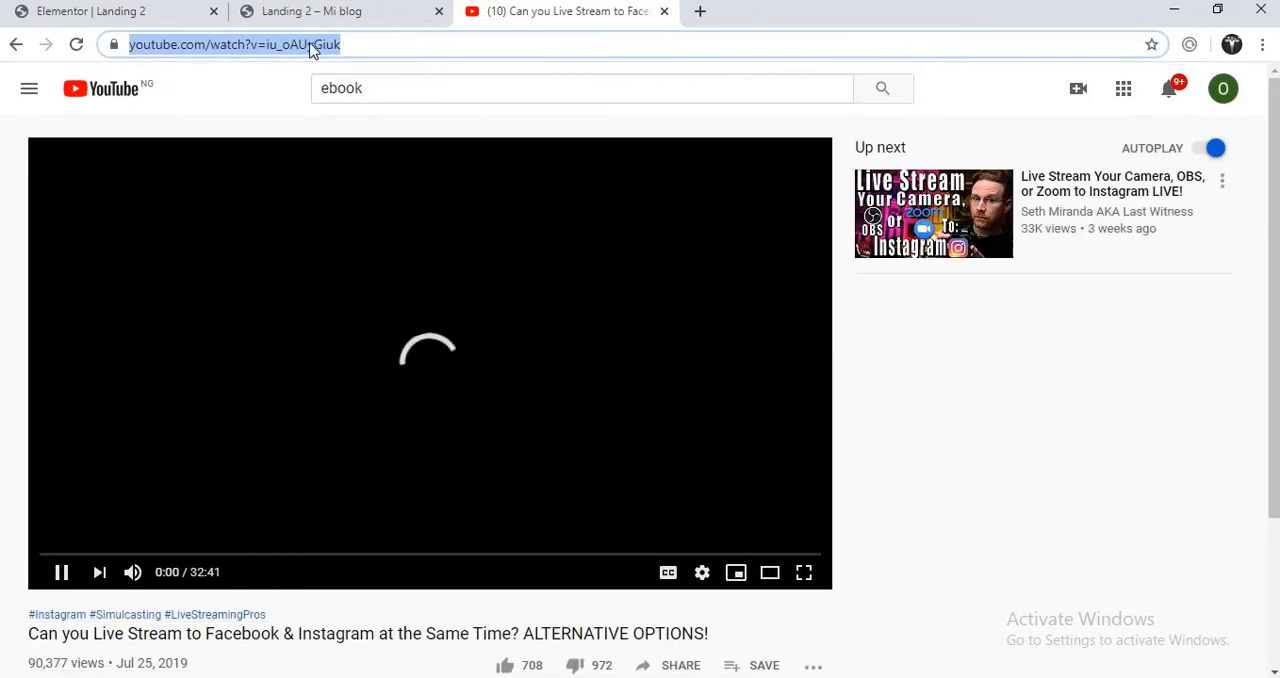
right_click(311, 45)
click(352, 117)
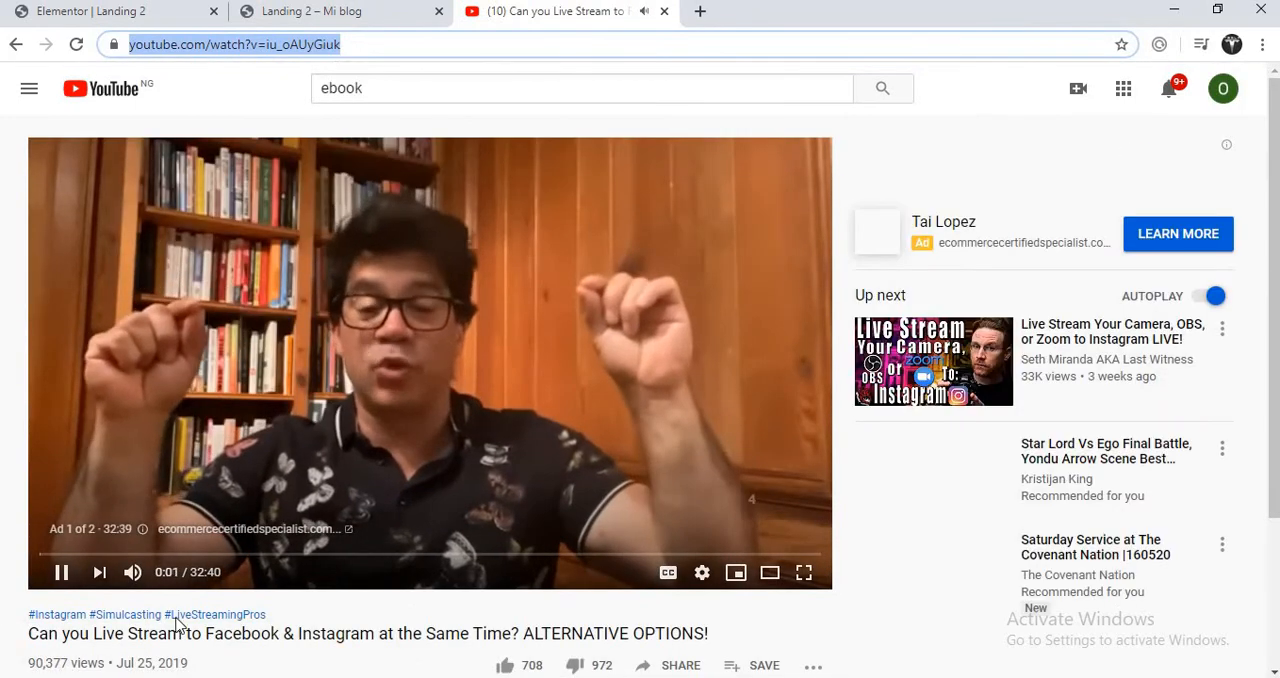
click(62, 574)
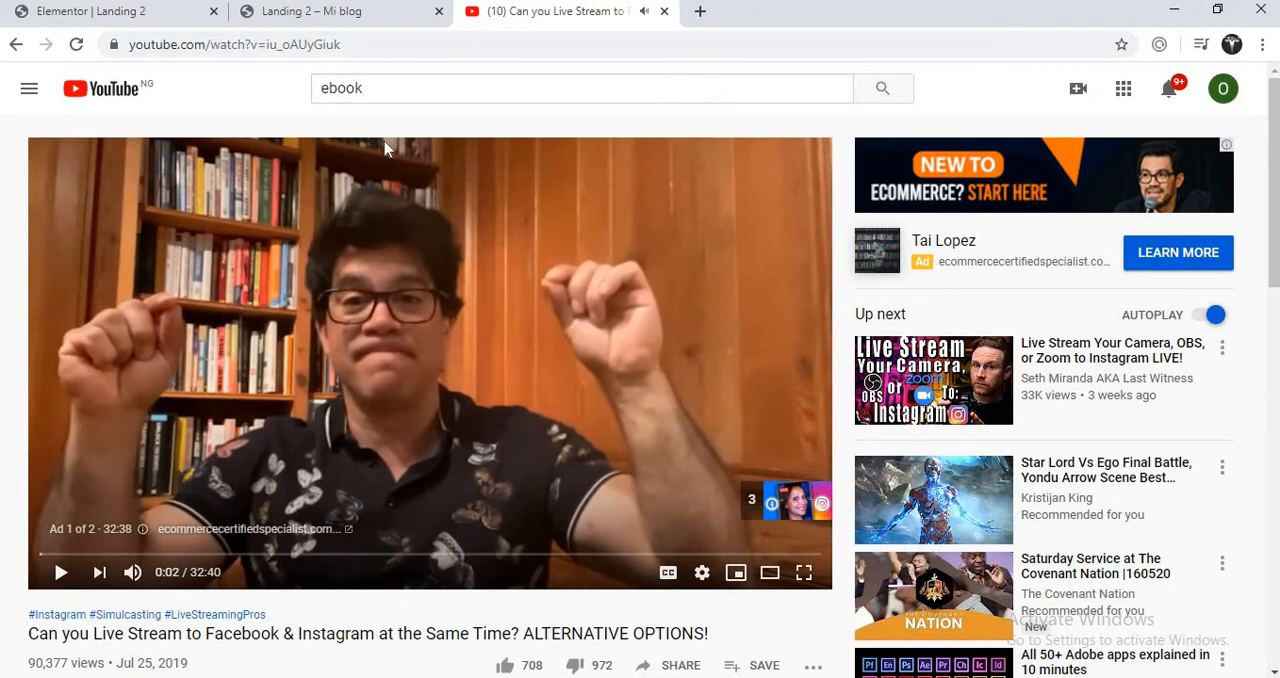
- Return to the Elementor editor and replace the section's background video link with the copied YouTube address
click(313, 11)
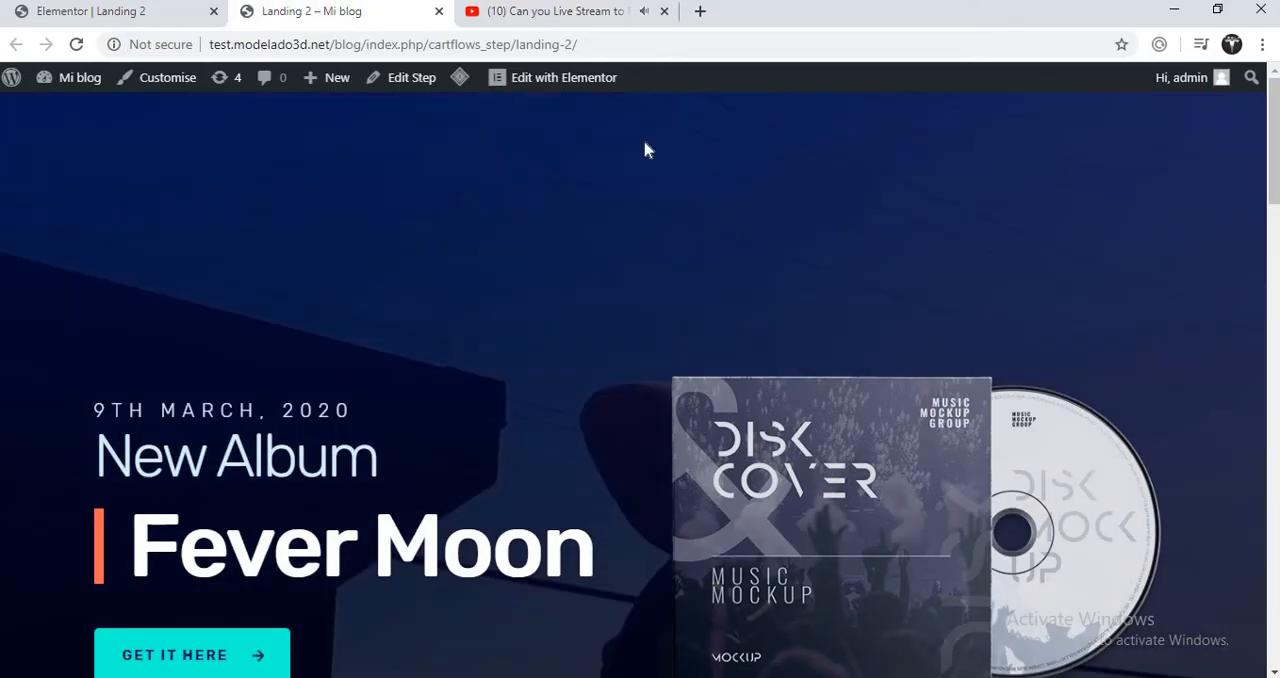
click(134, 12)
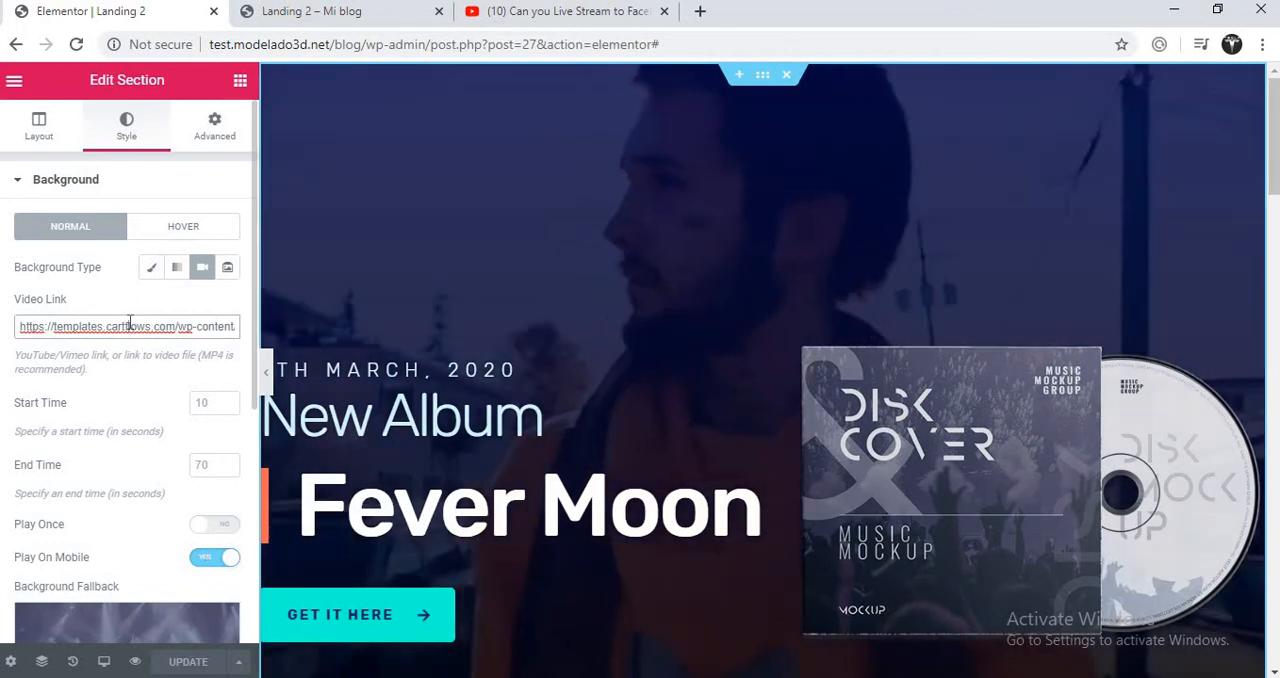
triple_click(129, 326)
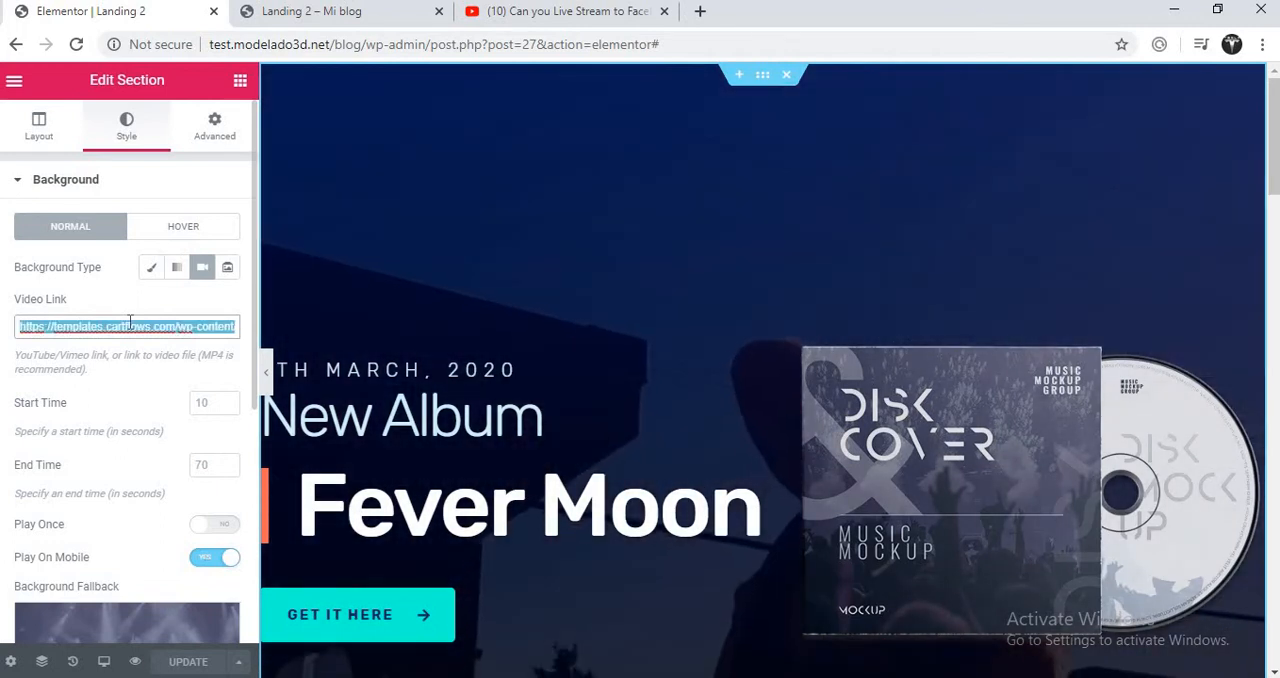
key(ctrl+v)
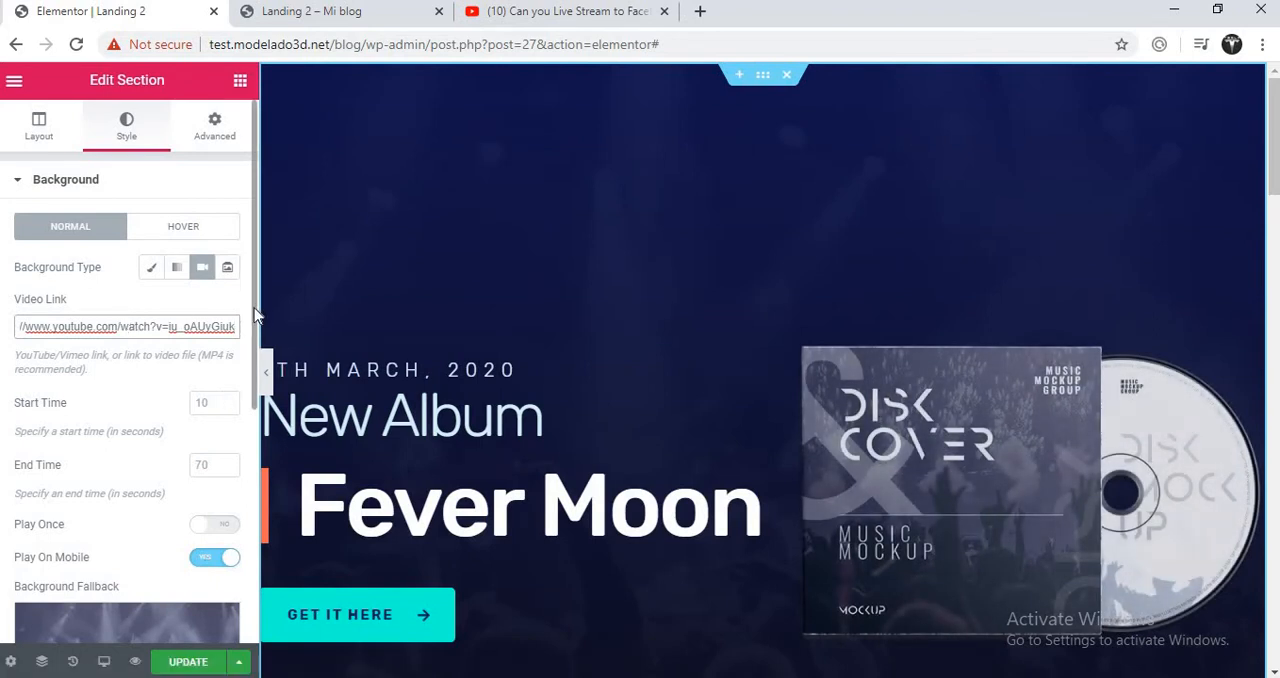
- Bring up the Media Library for choosing the section's background fallback image
drag(254, 309, 249, 410)
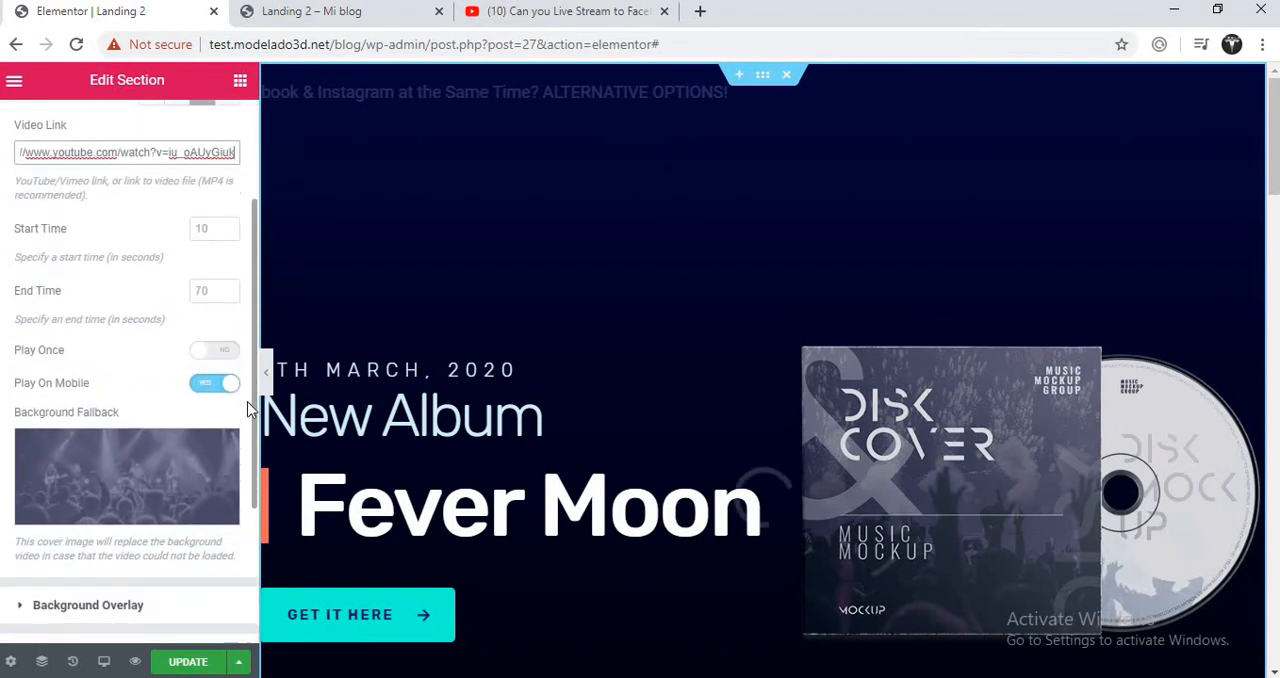
mouse_move(217, 440)
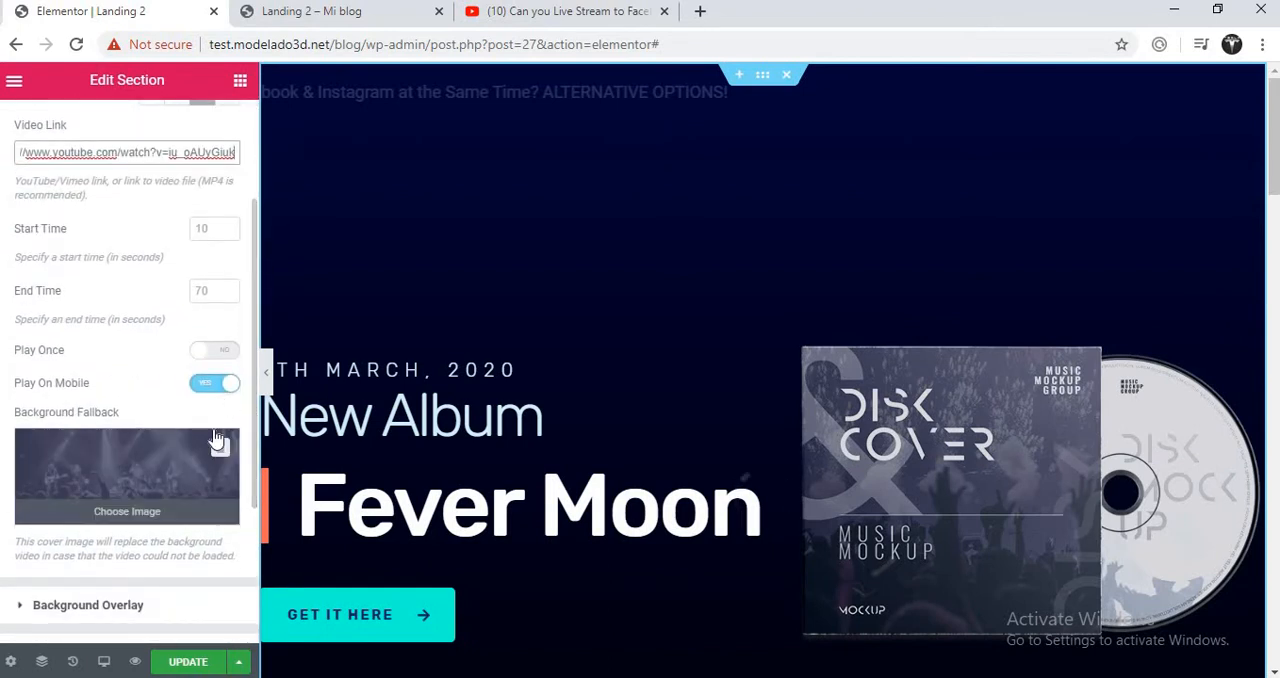
click(138, 470)
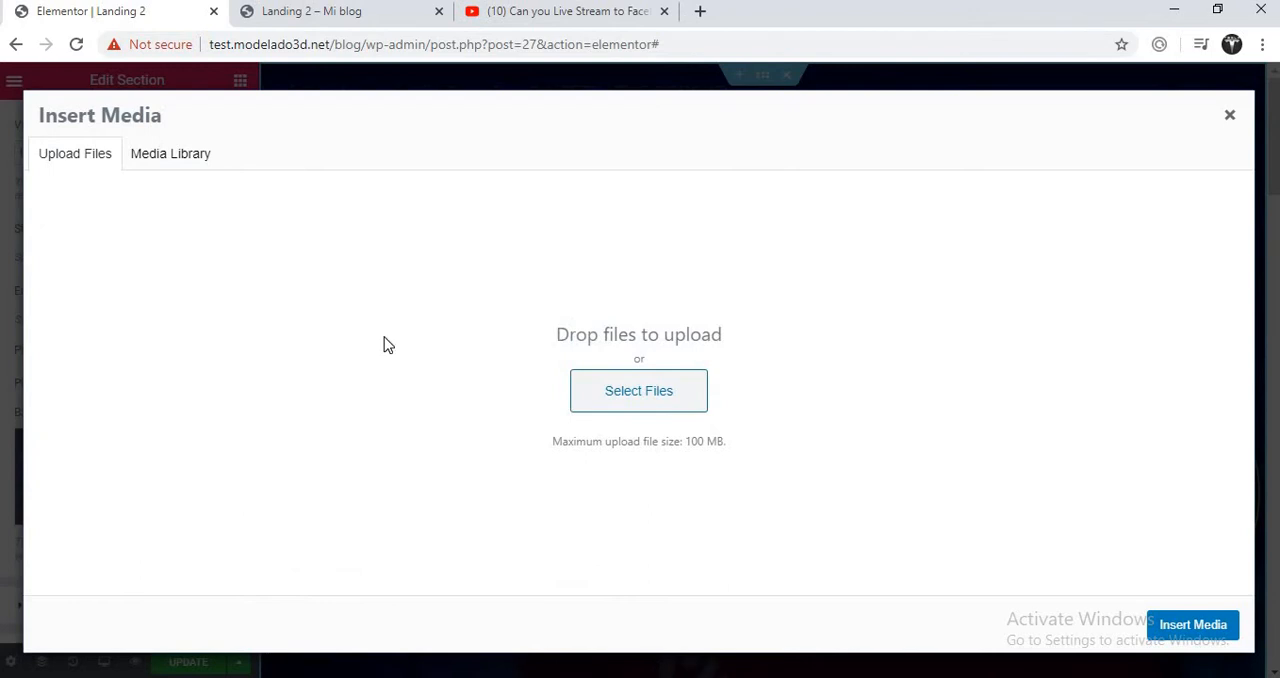
click(1230, 117)
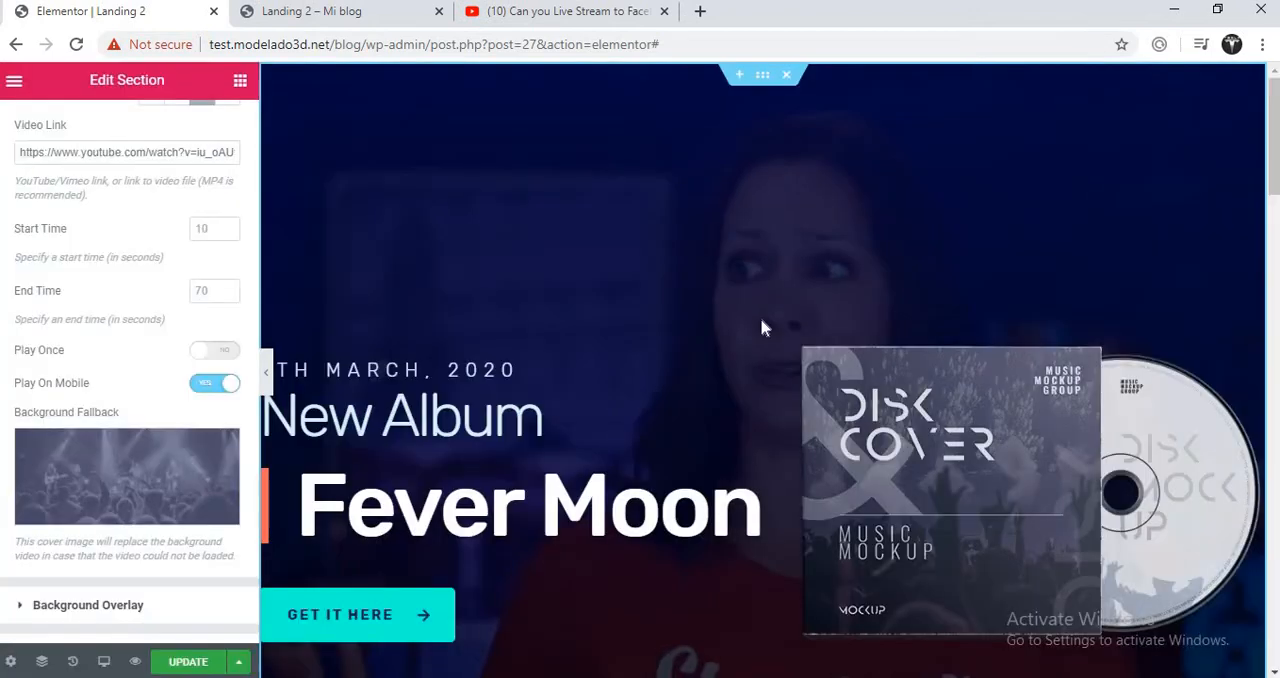
click(108, 467)
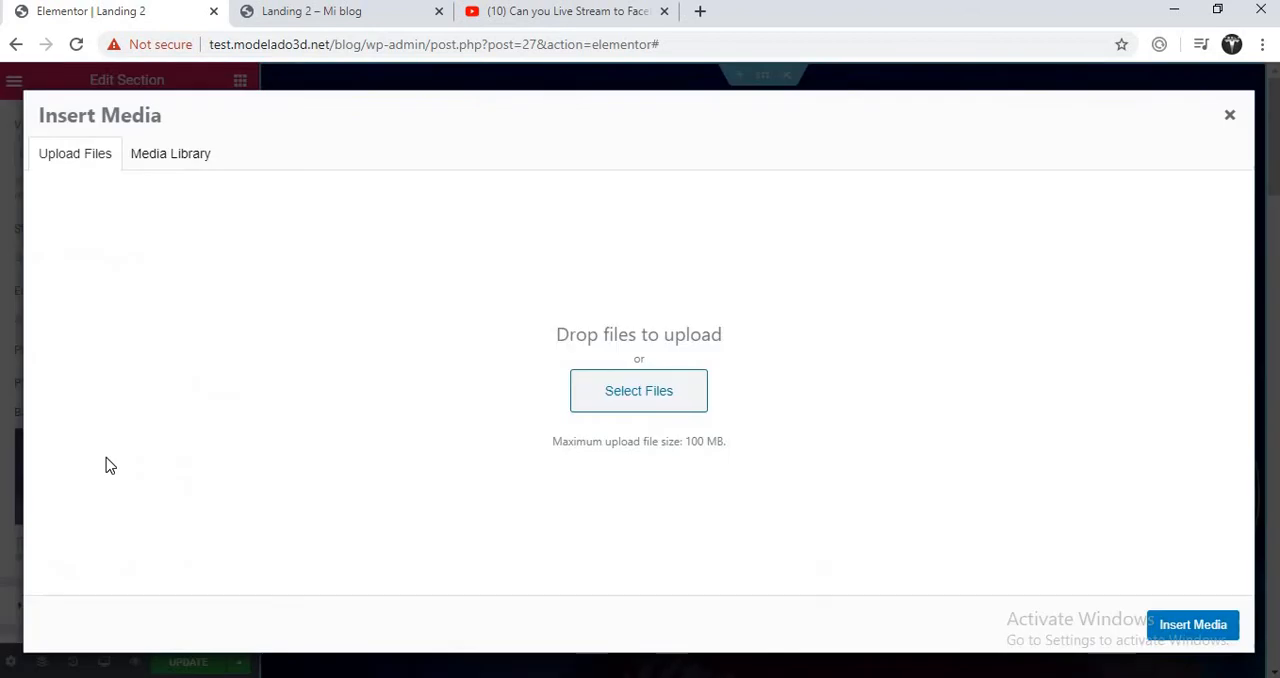
click(172, 155)
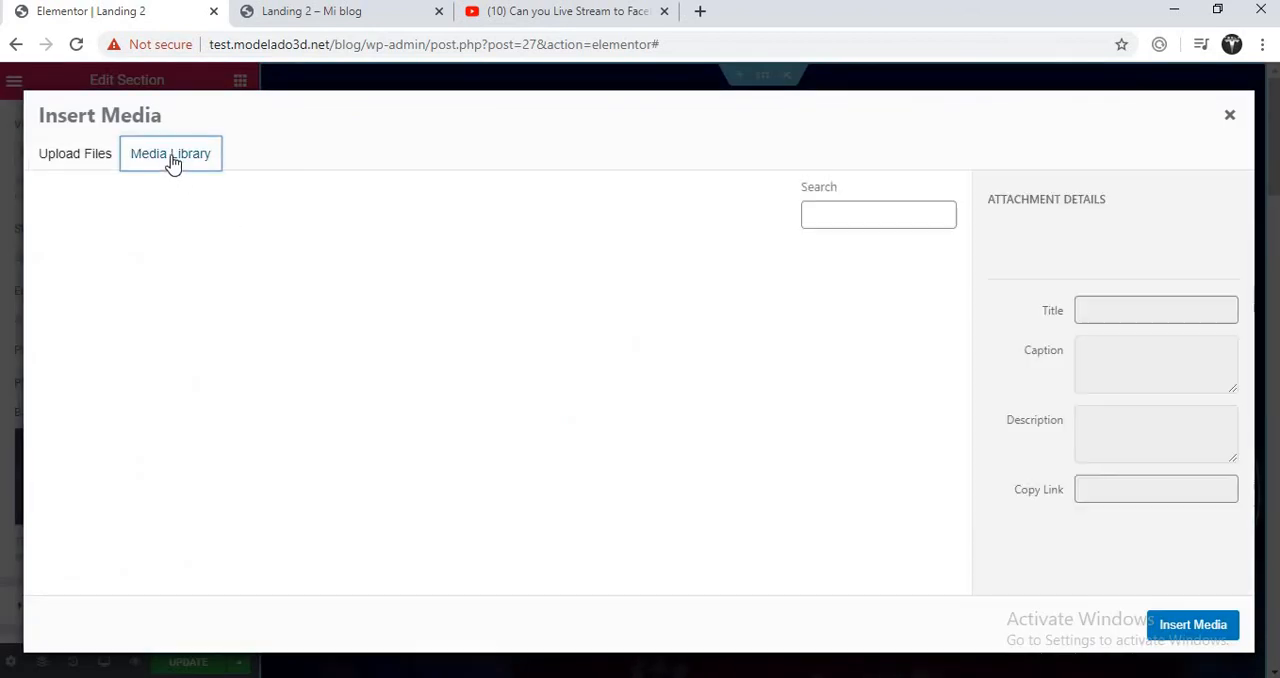
- Search Google for "how to drive a car ebook" in a new browser tab
click(700, 12)
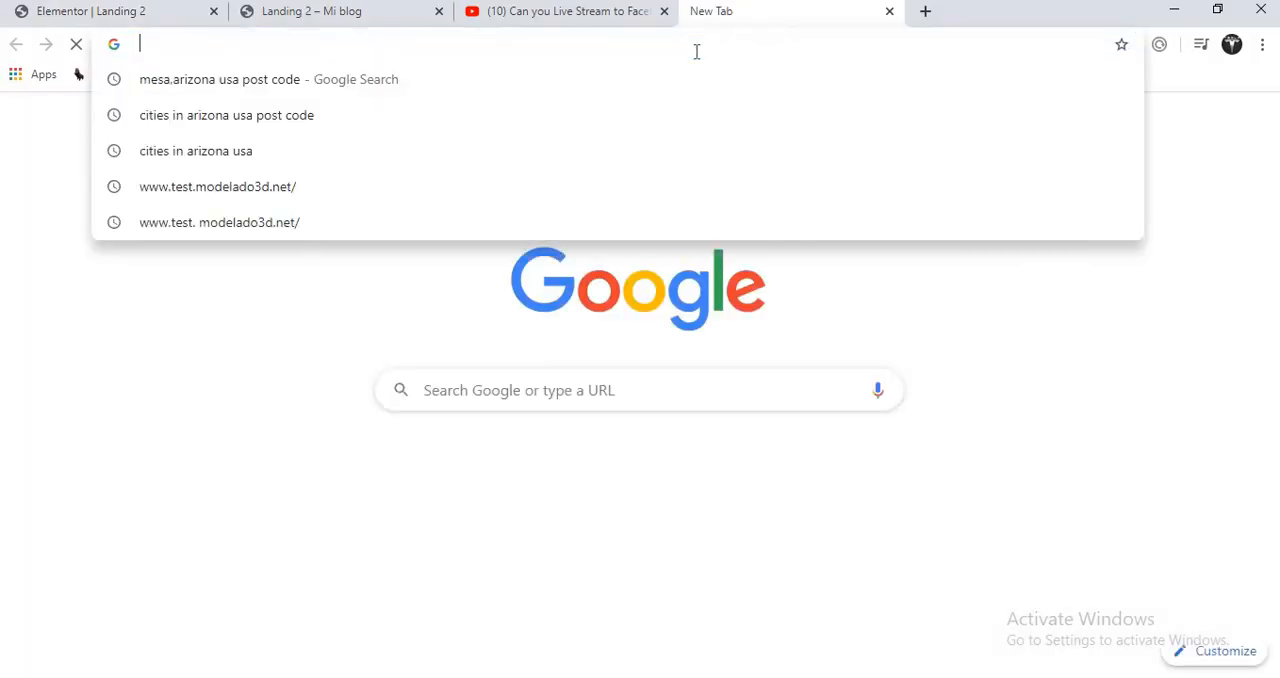
text(ebooo)
key(BackSpace)
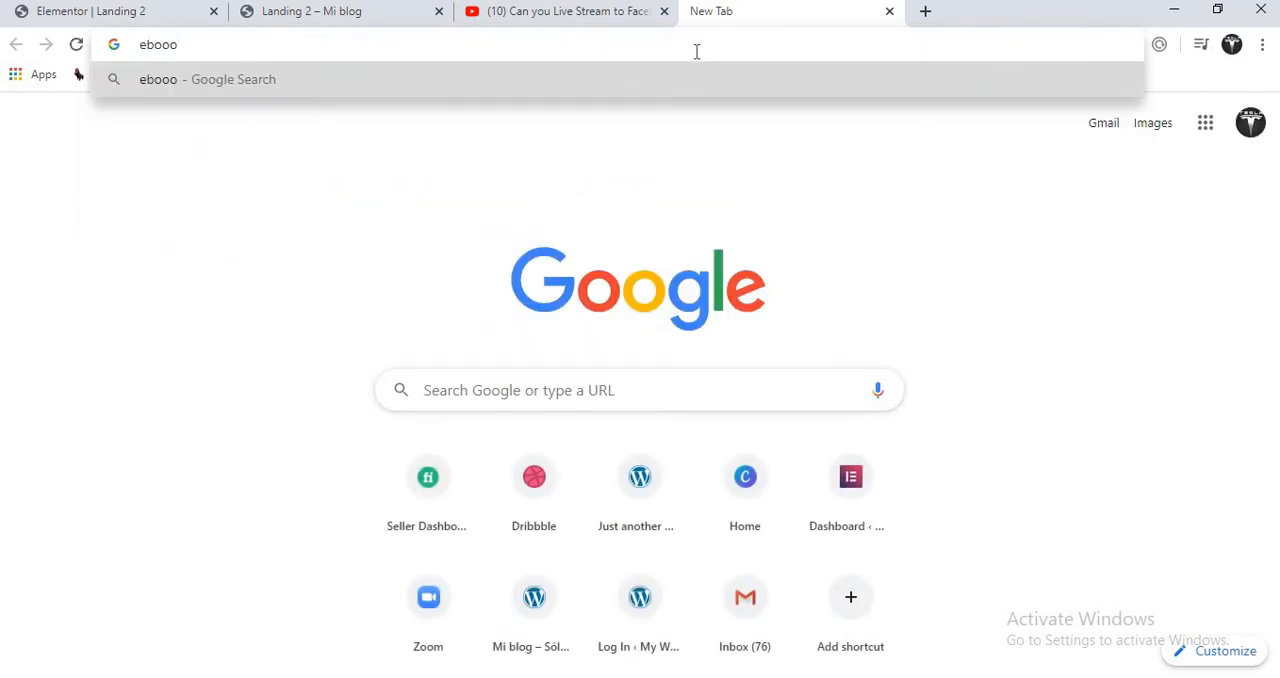
key(BackSpace)
key(BackSpace)
key(BackSpace)
key(BackSpace)
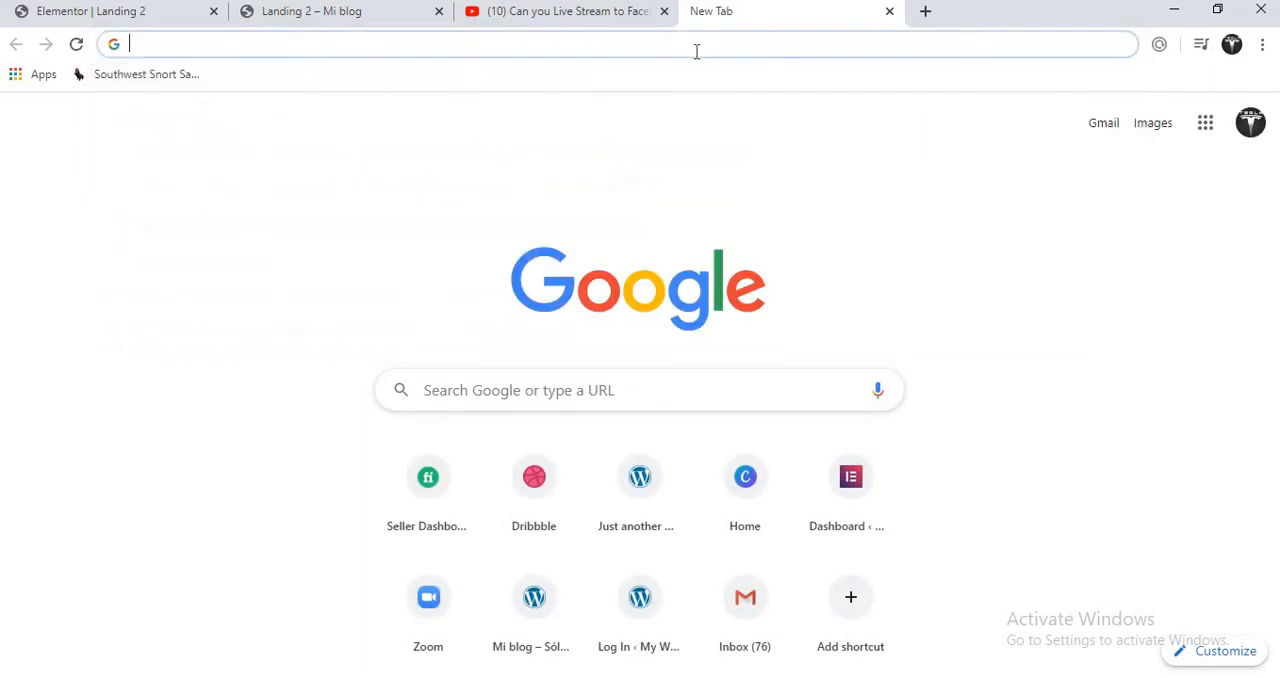
text(how to )
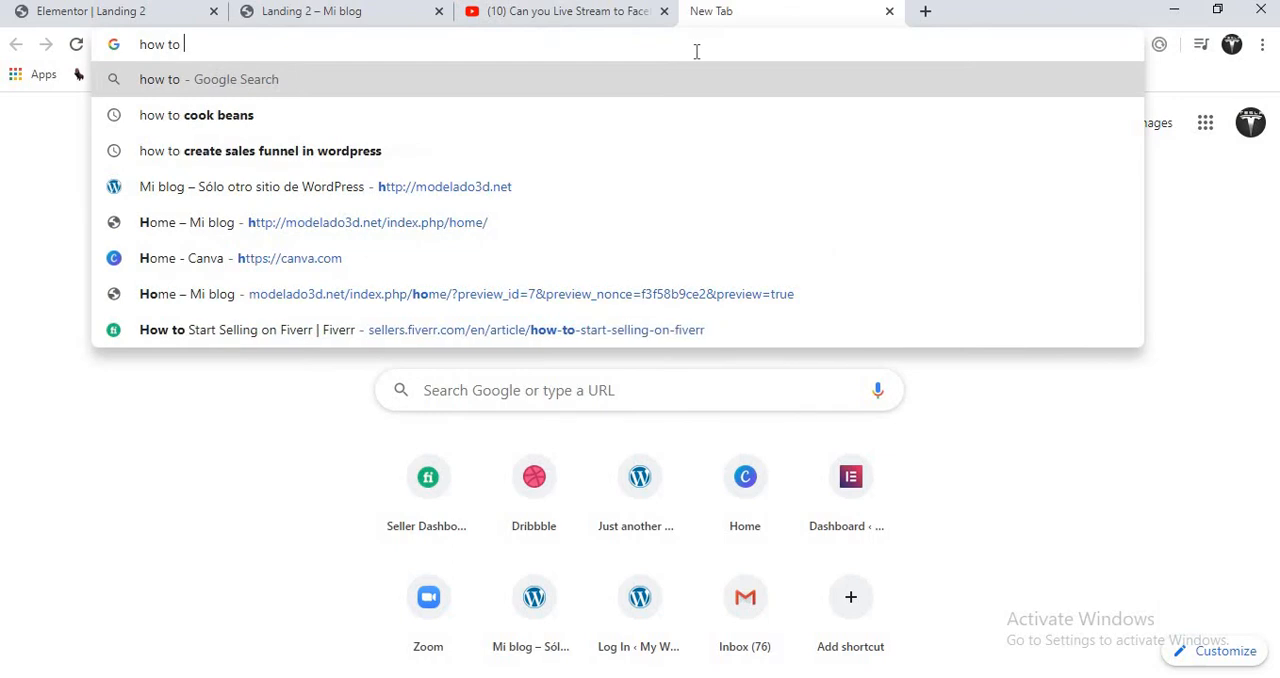
text(drivea)
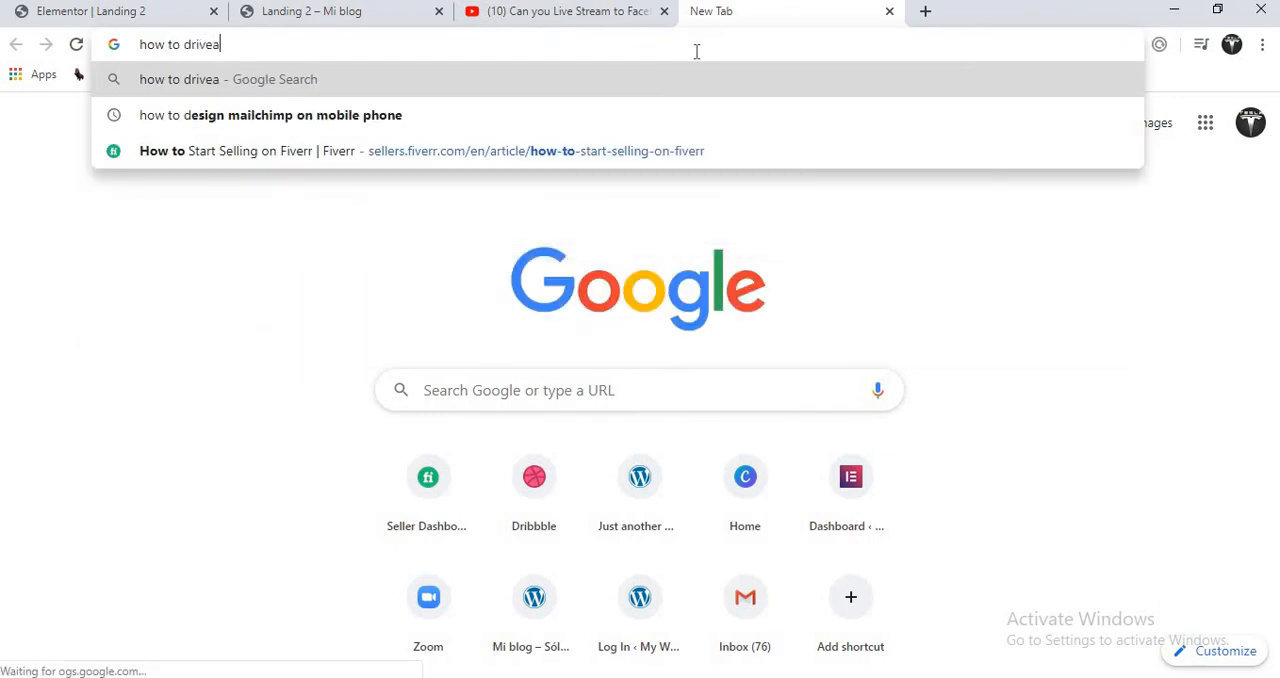
key(BackSpace)
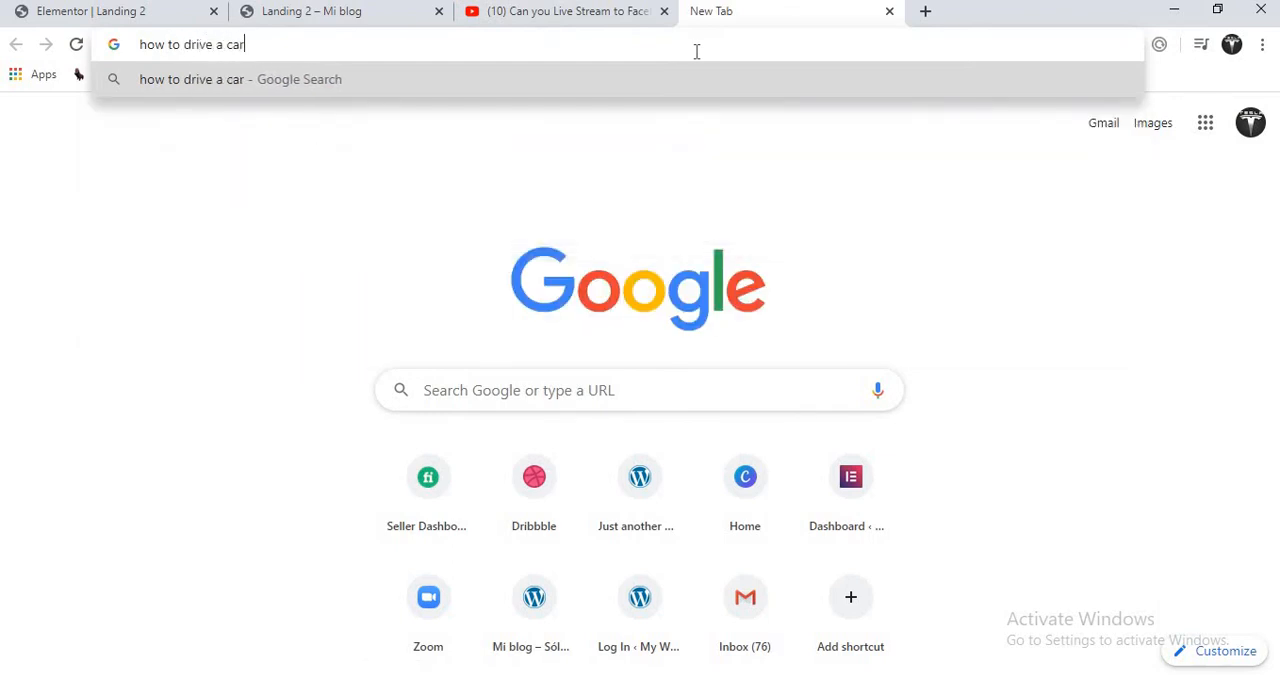
key(Return)
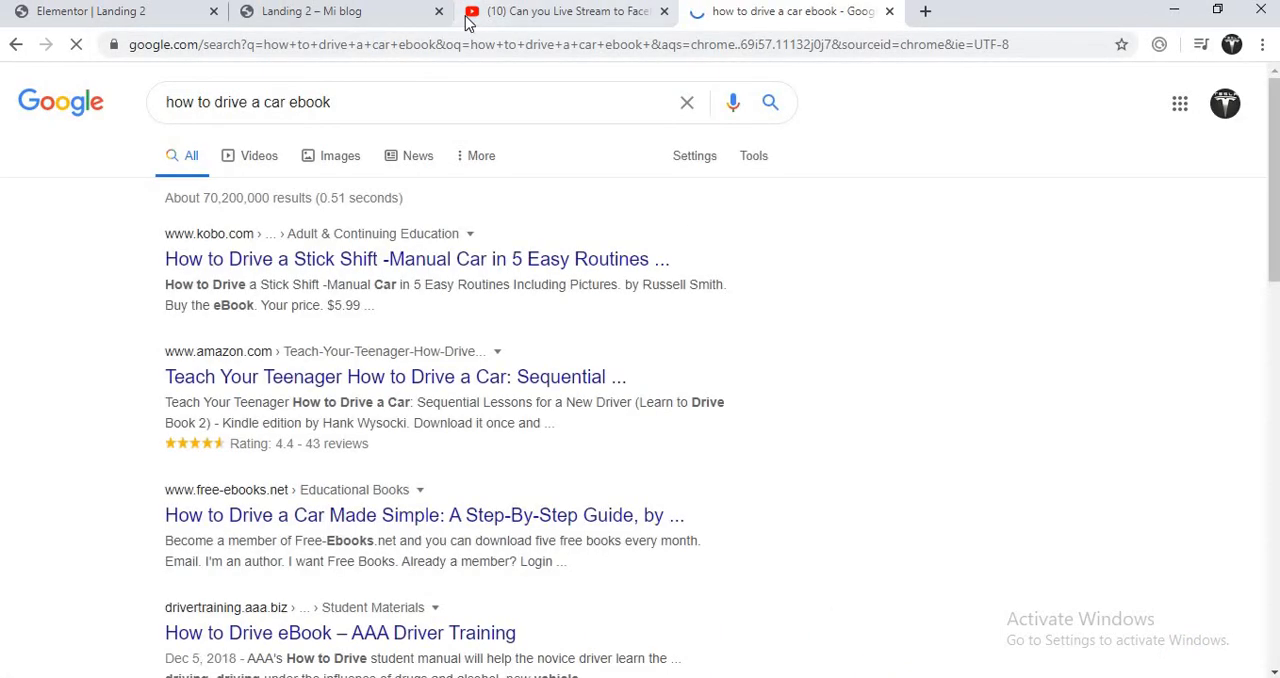
- Return to the Elementor editor, dismiss the media picker and remove the section's background fallback image
click(140, 14)
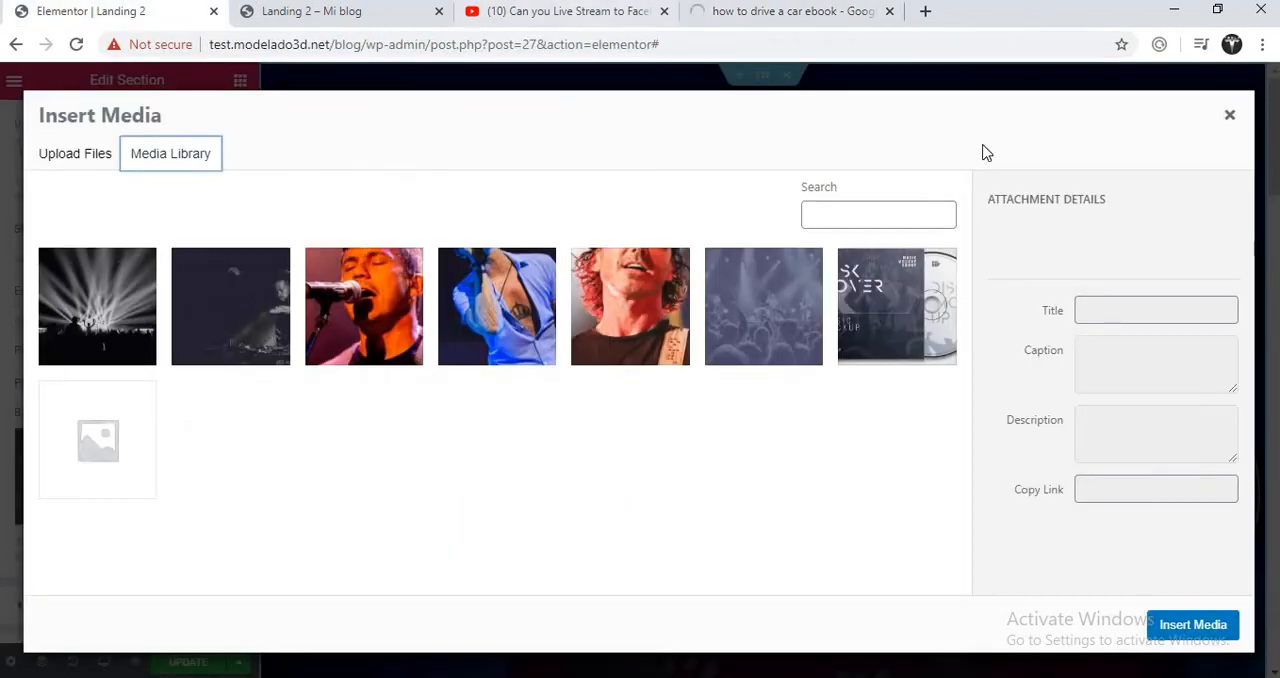
click(1230, 118)
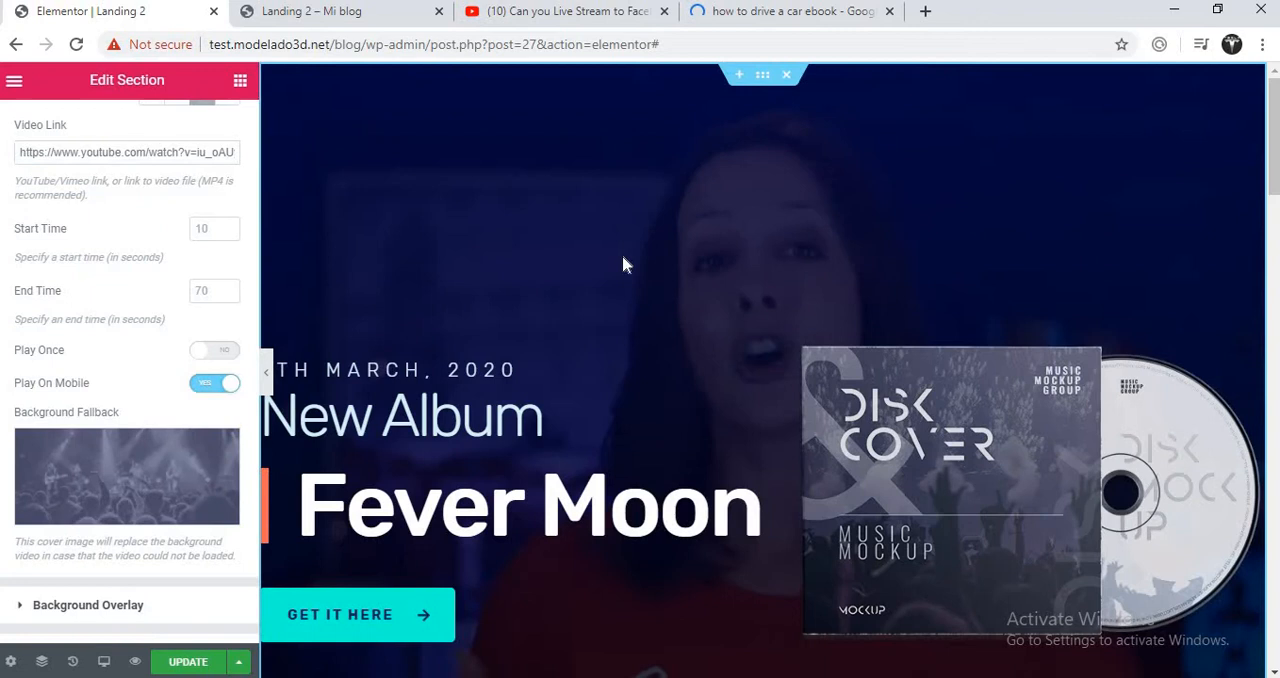
click(220, 450)
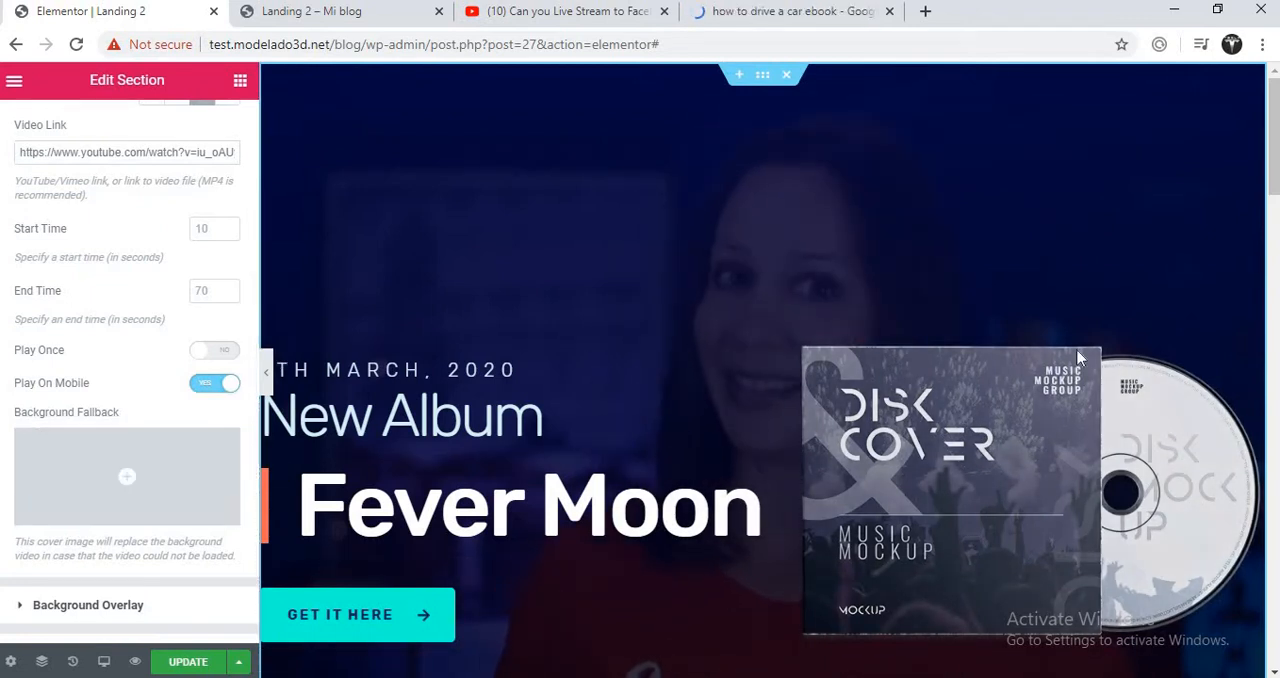
- Clear the first gradient colour of the hero section's background overlay
scroll(1273, 270, down, 5)
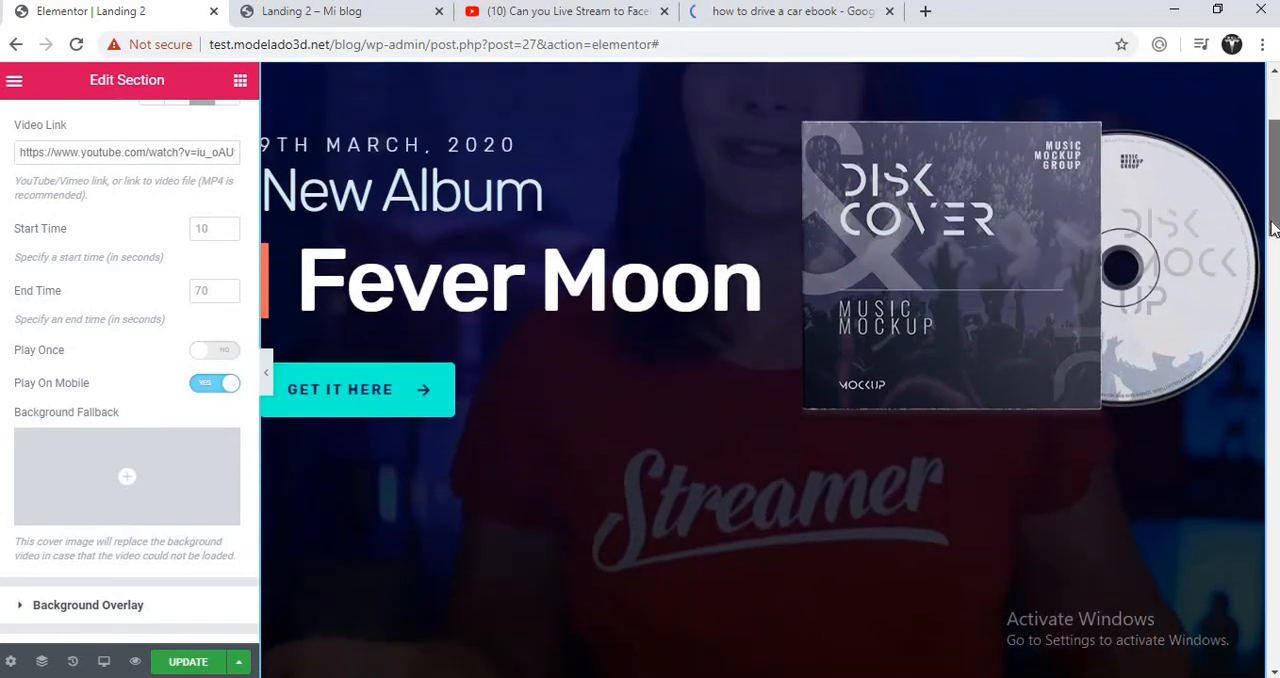
drag(1273, 270, 1275, 310)
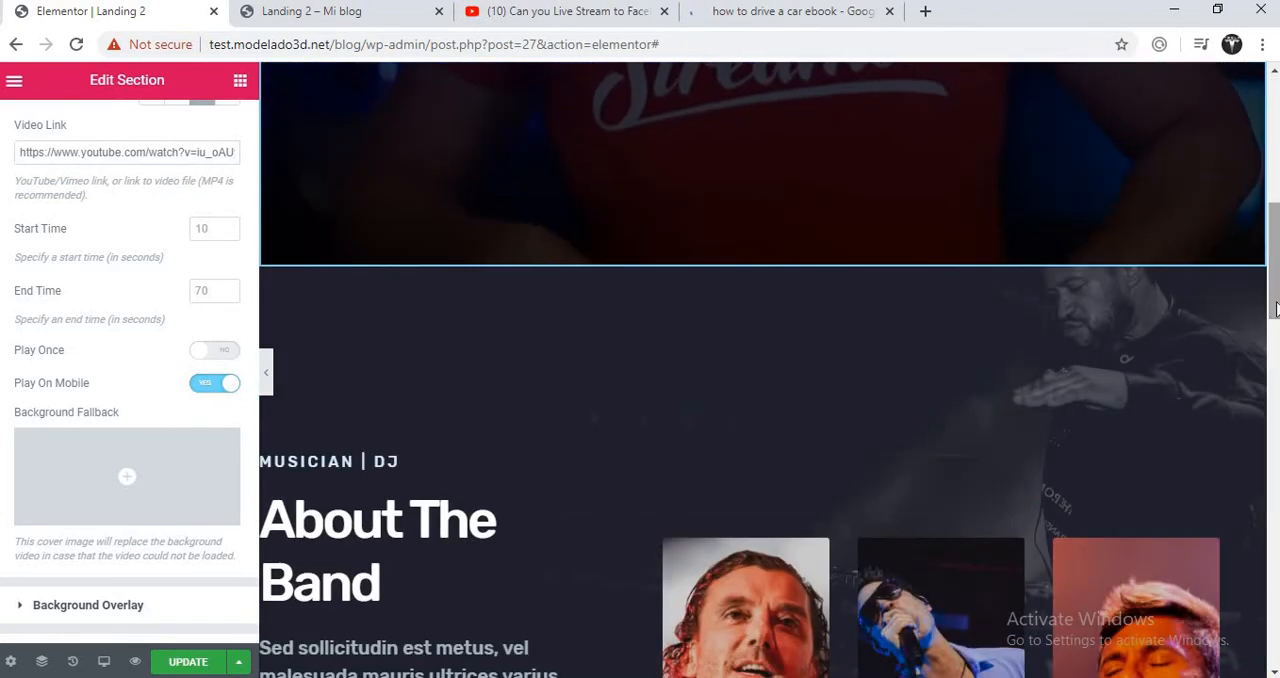
click(88, 605)
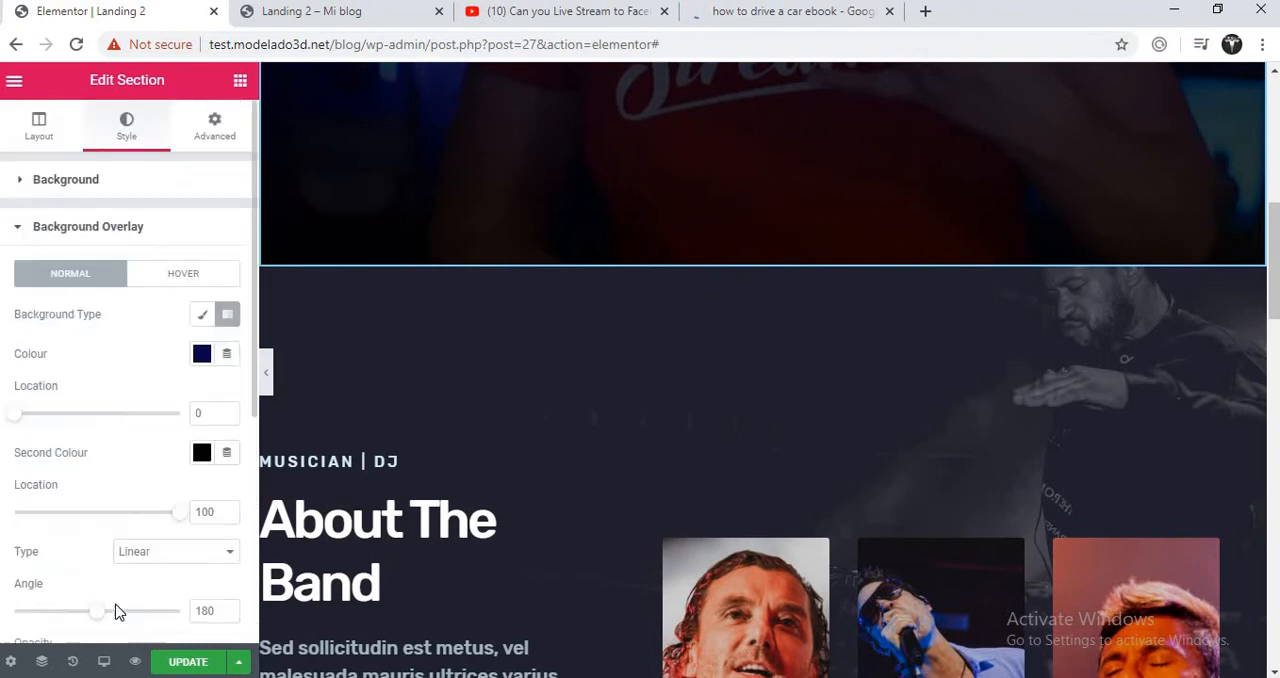
click(202, 355)
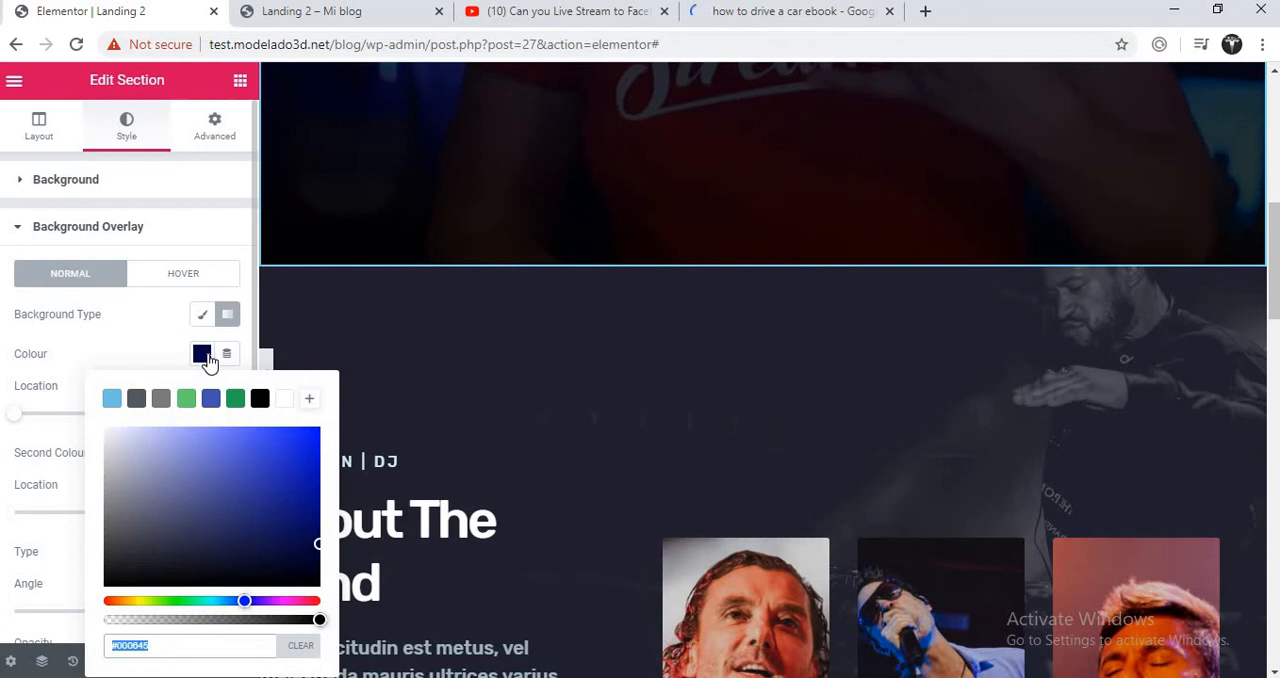
click(301, 647)
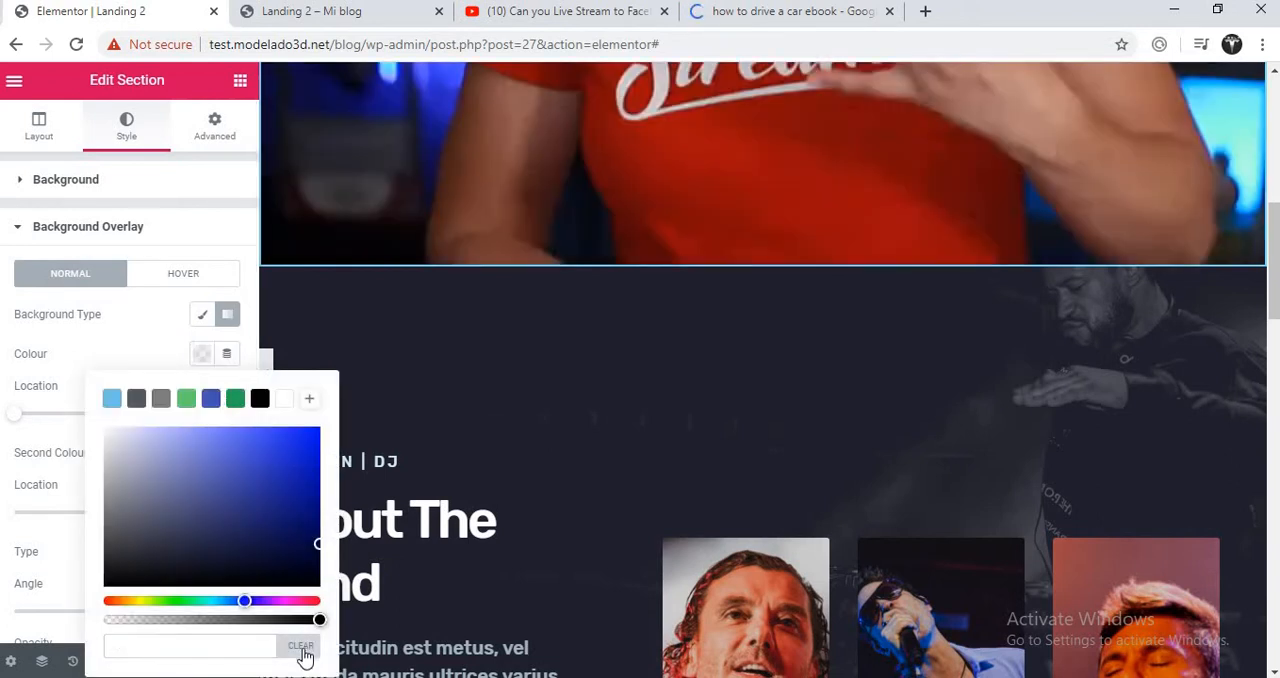
click(168, 356)
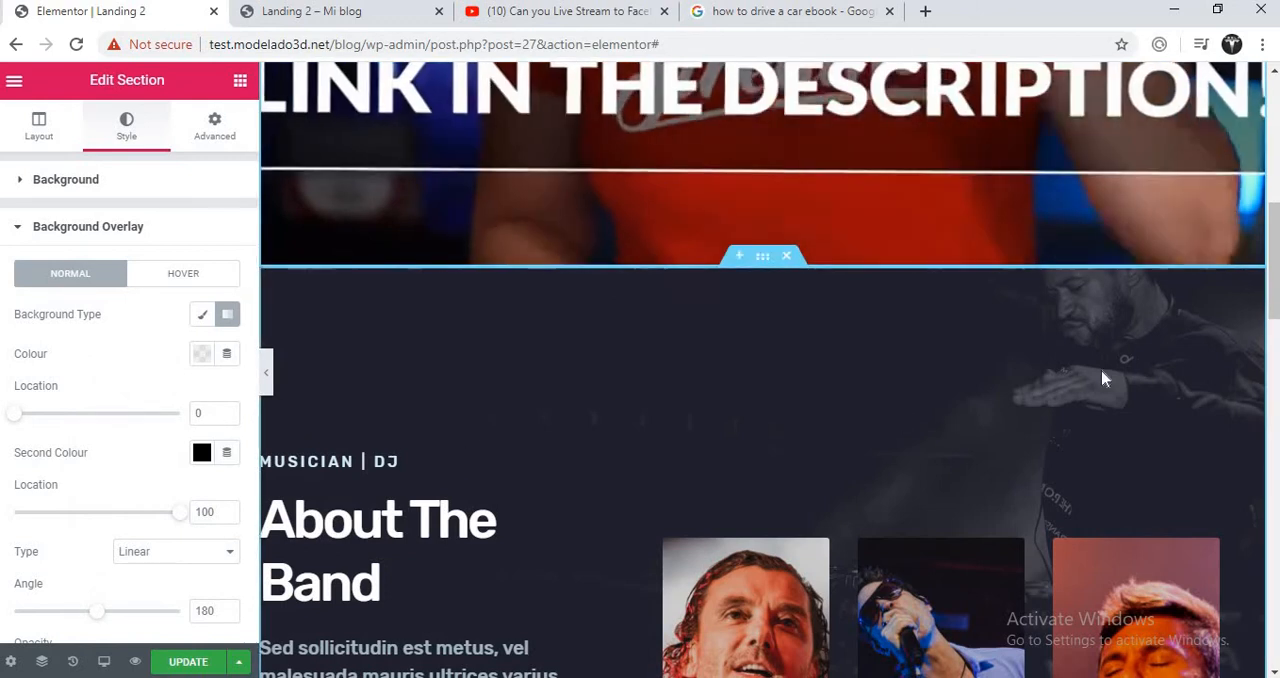
- Delete the "9th March, 2020" heading from the hero section
drag(1275, 265, 1278, 134)
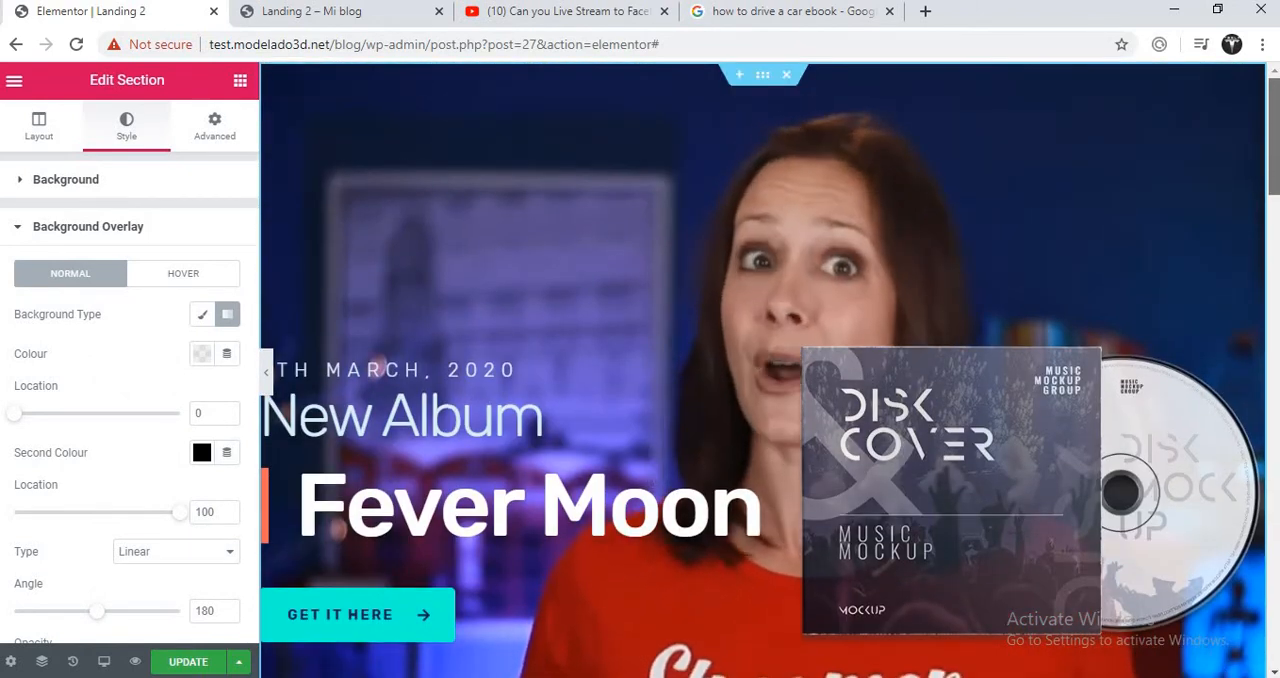
click(562, 369)
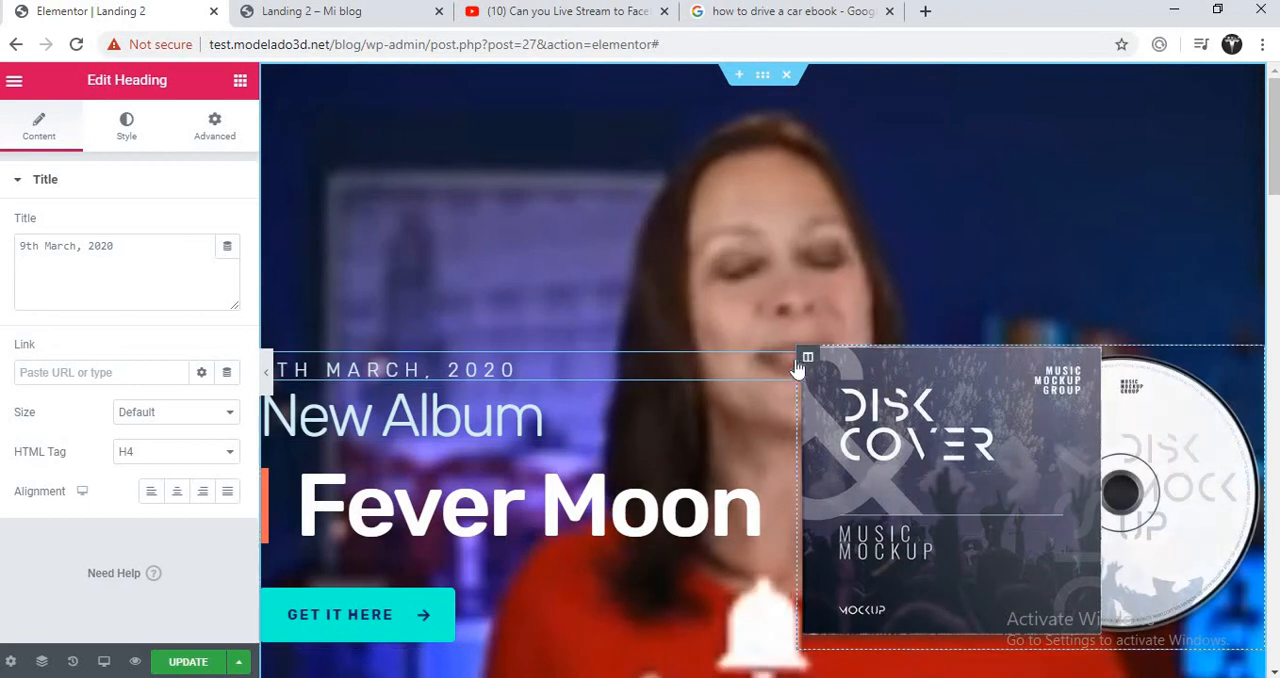
drag(783, 363, 715, 376)
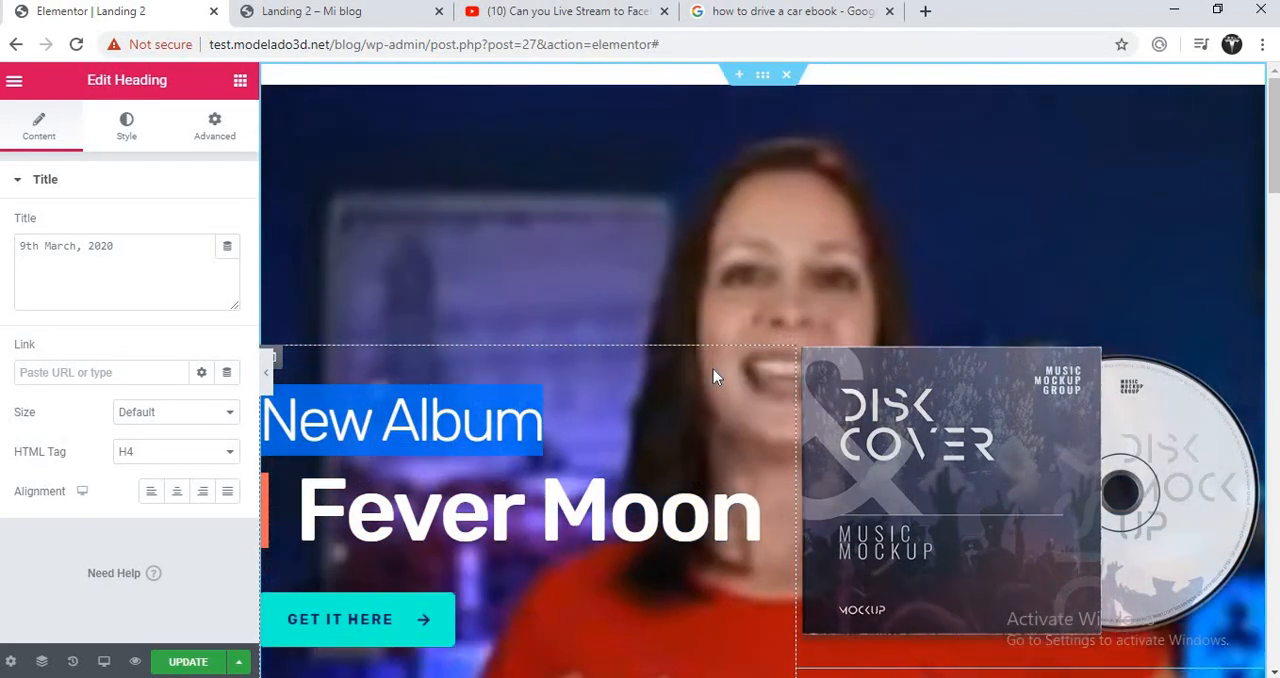
- Change the "New Album" heading text to "The Ebook"
click(679, 425)
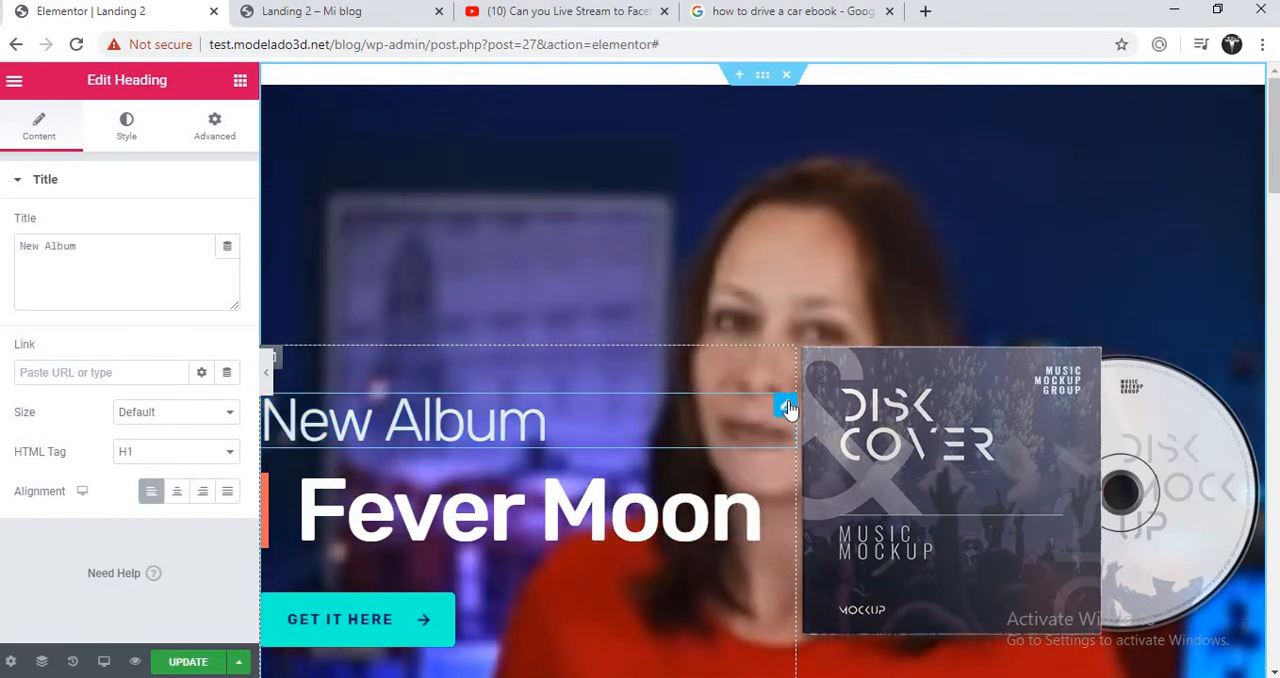
drag(111, 256, 17, 247)
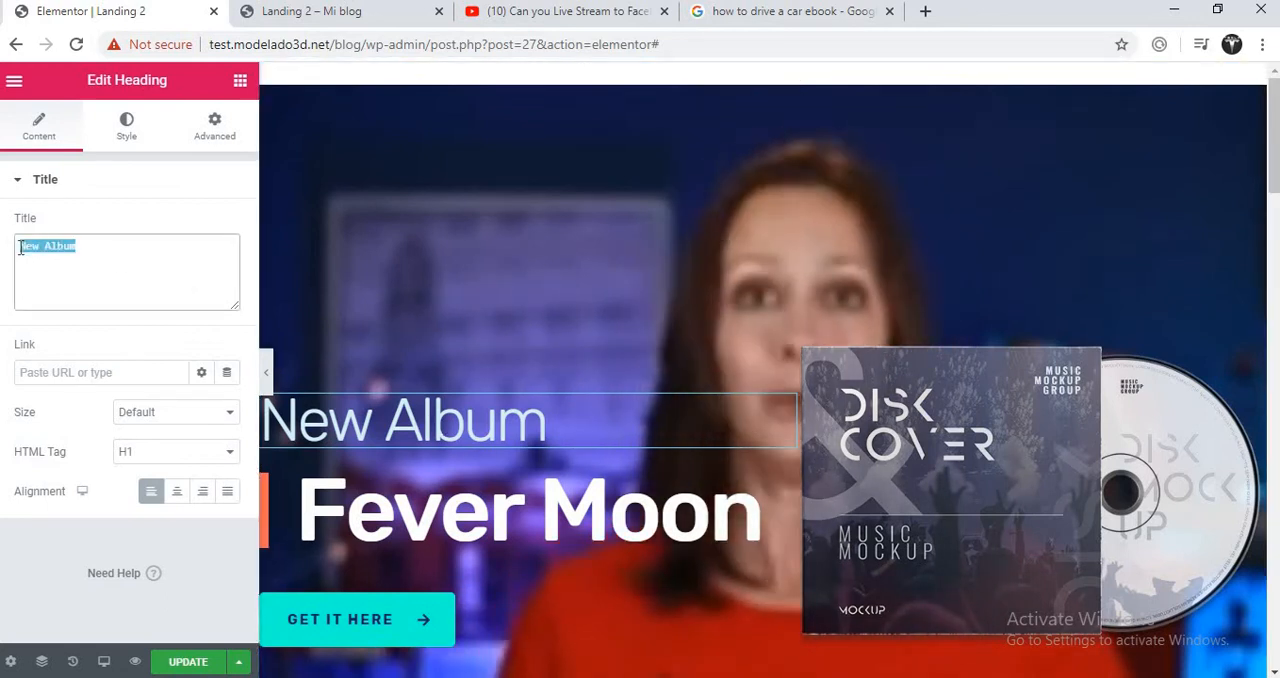
key(BackSpace)
text(T)
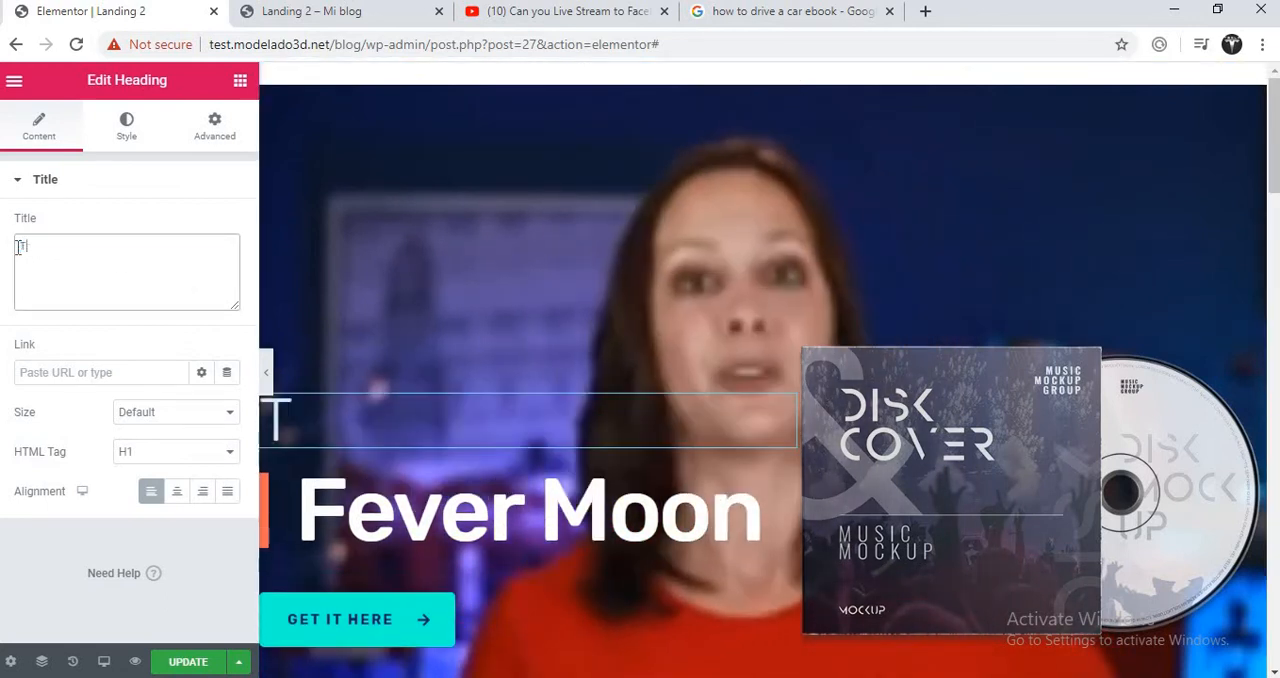
text(he Ebook)
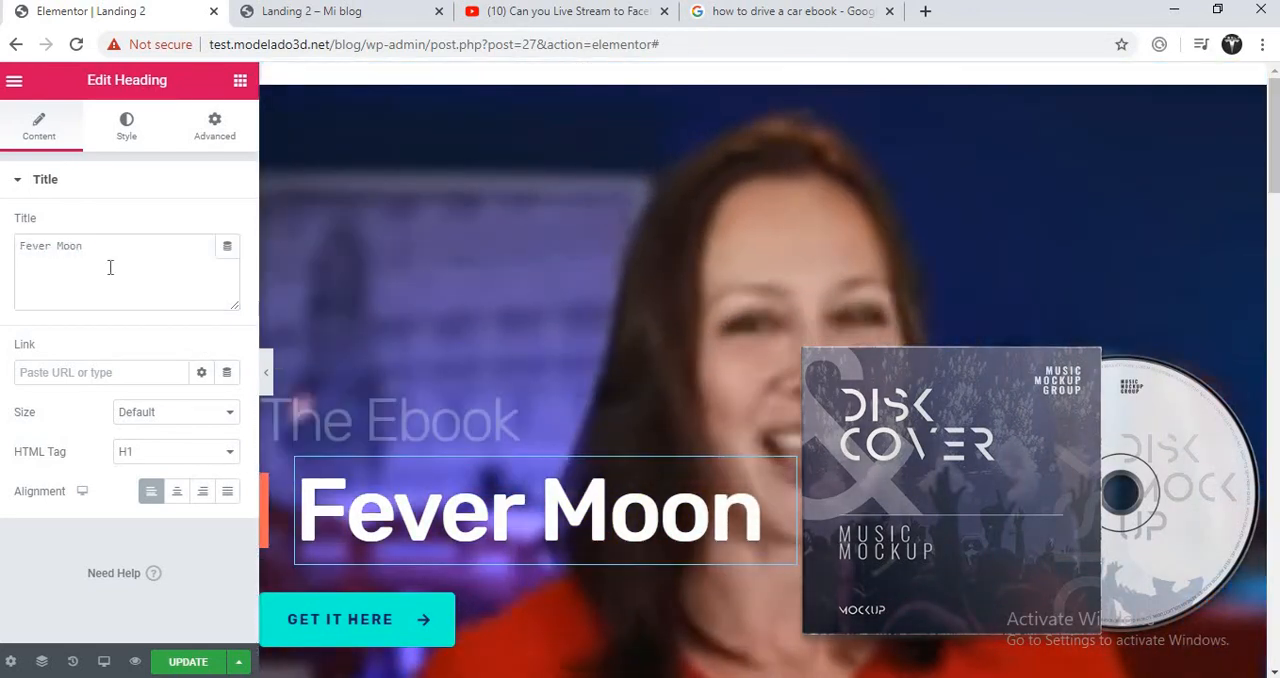
- Change the "Fever Moon" heading text to "LIVE!" and open the settings of the Get It Here button
click(110, 267)
key(ctrl+a)
text(LIVE!)
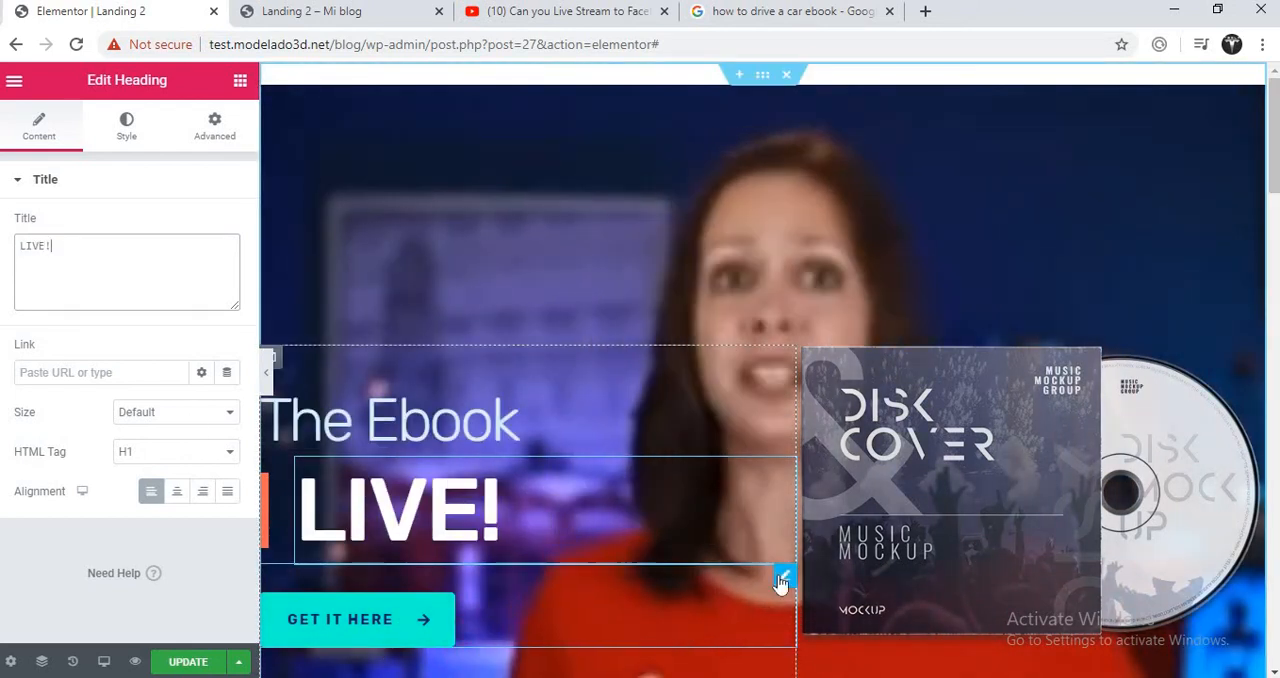
click(745, 585)
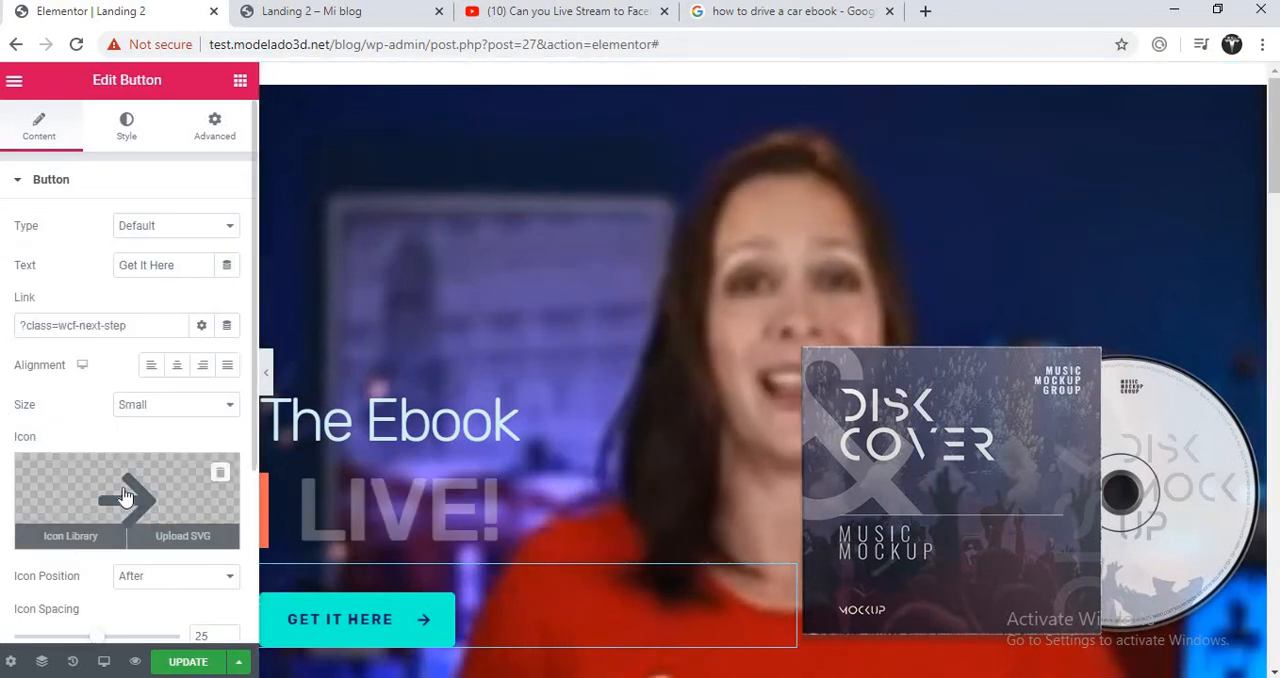
- Open the disk cover image for editing, then bring up the image results of the car ebook search in Google
click(1255, 358)
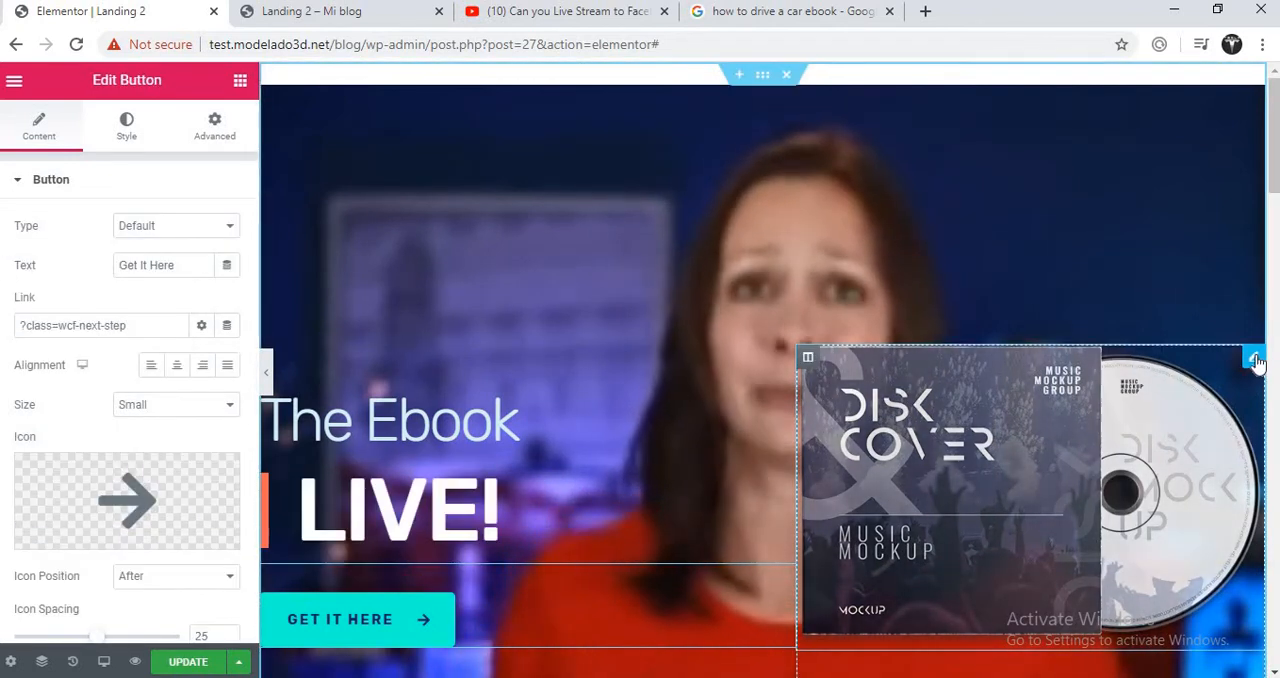
click(805, 14)
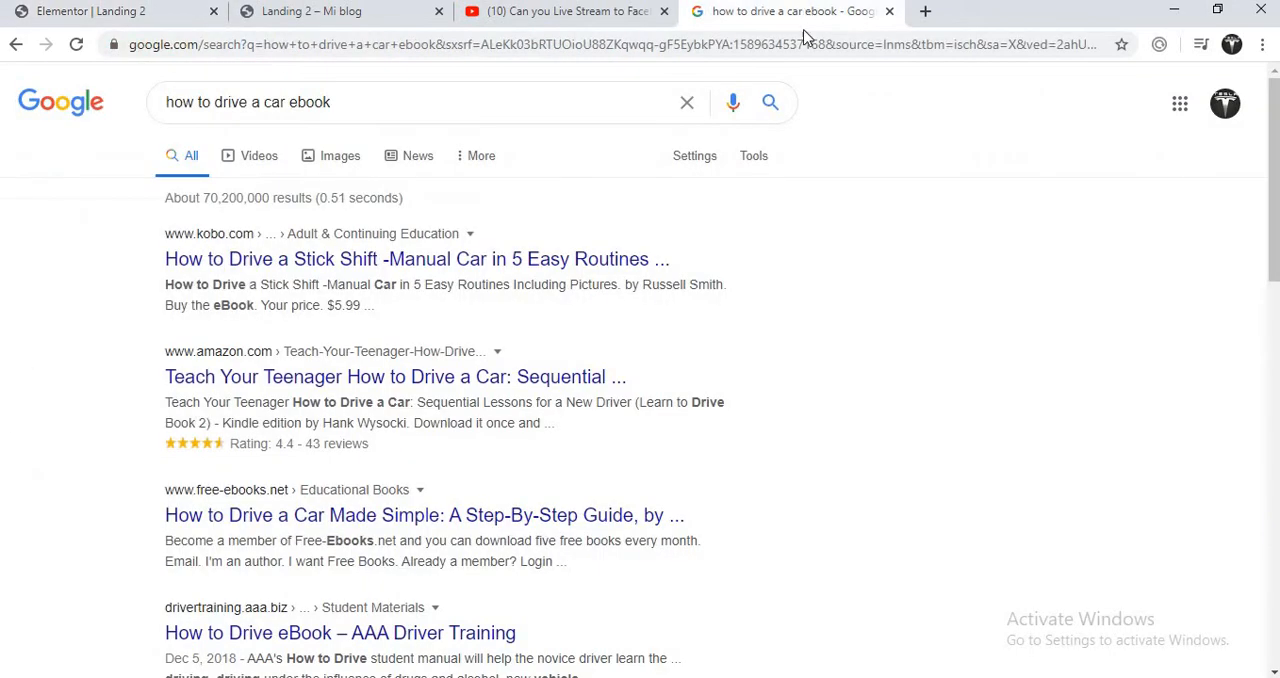
click(327, 146)
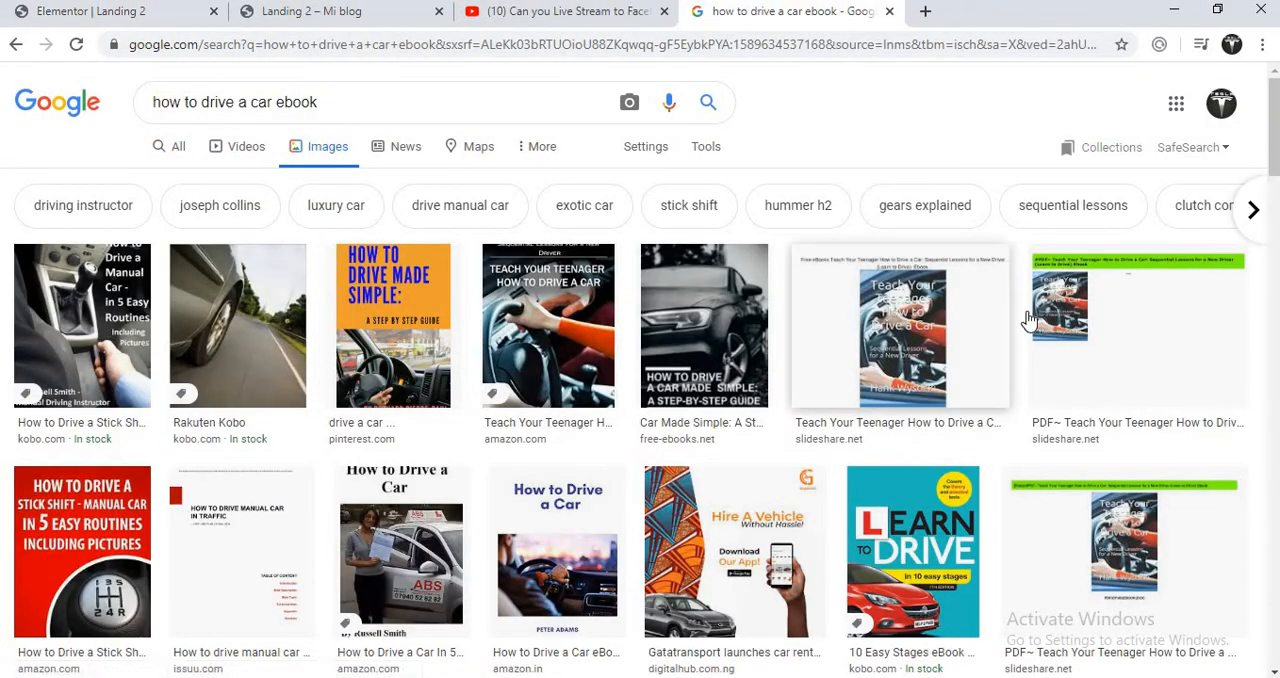
- Preview several ebook covers in the image results and save the Sunday Drive picture to the desktop
click(705, 329)
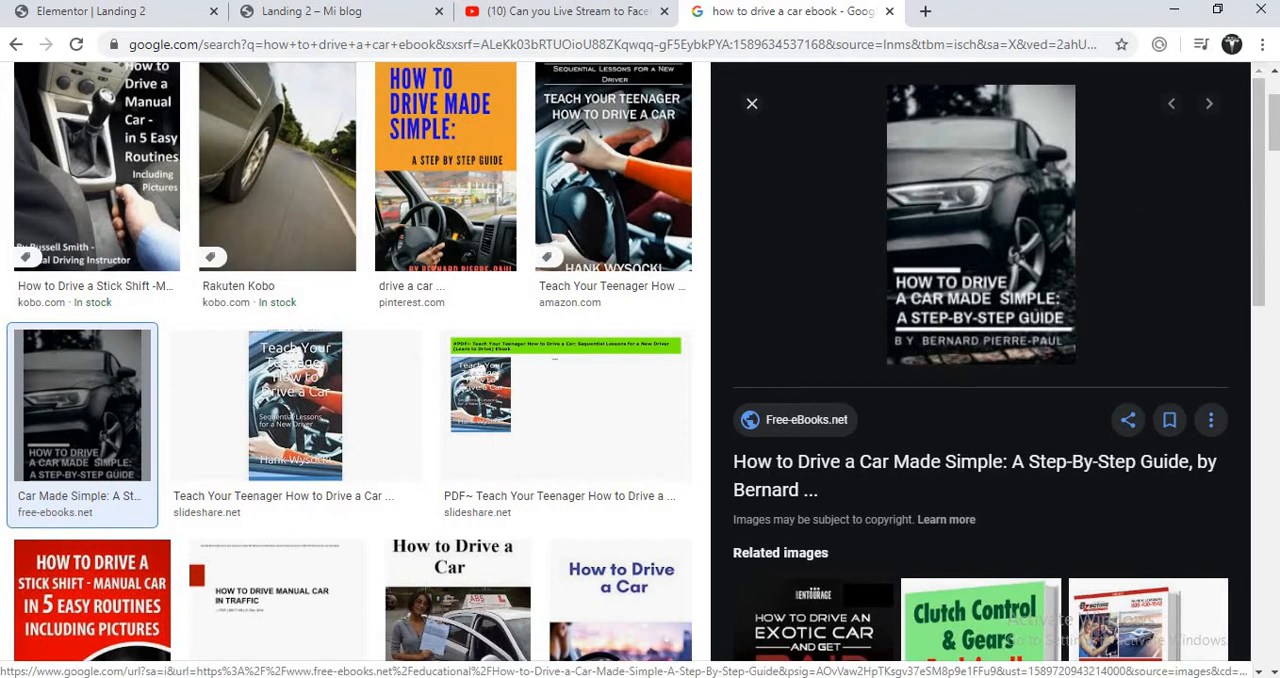
drag(1275, 115, 1277, 255)
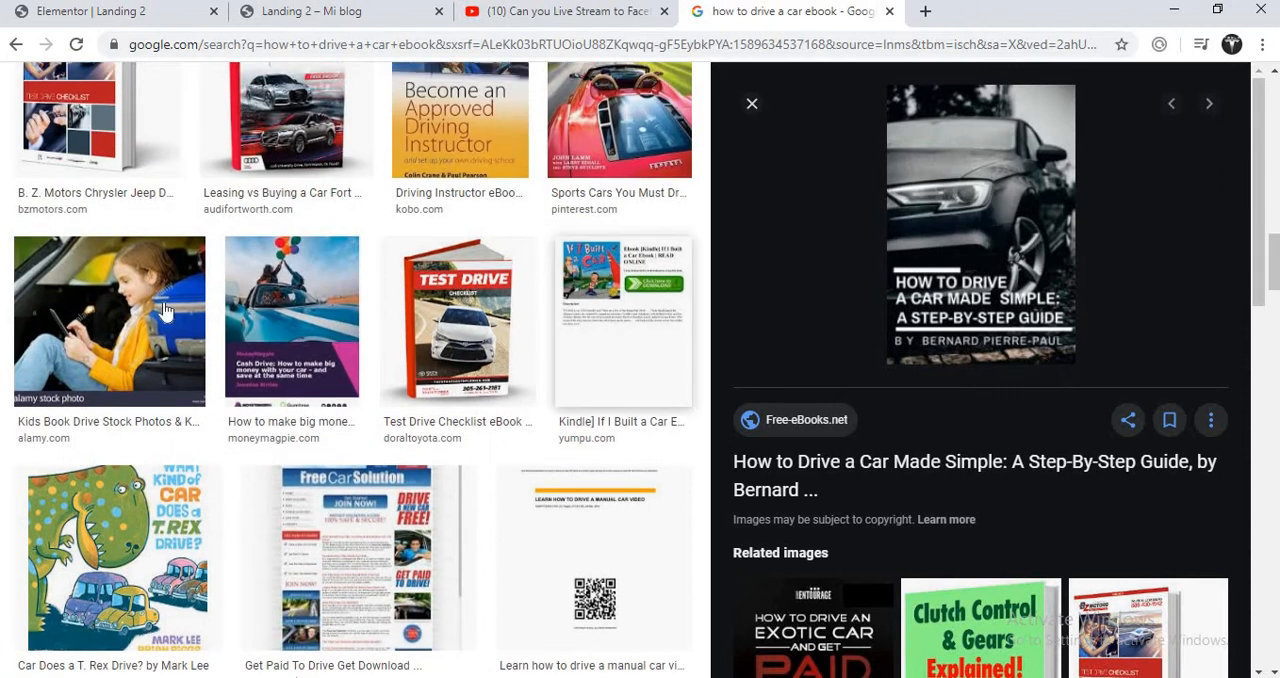
click(120, 312)
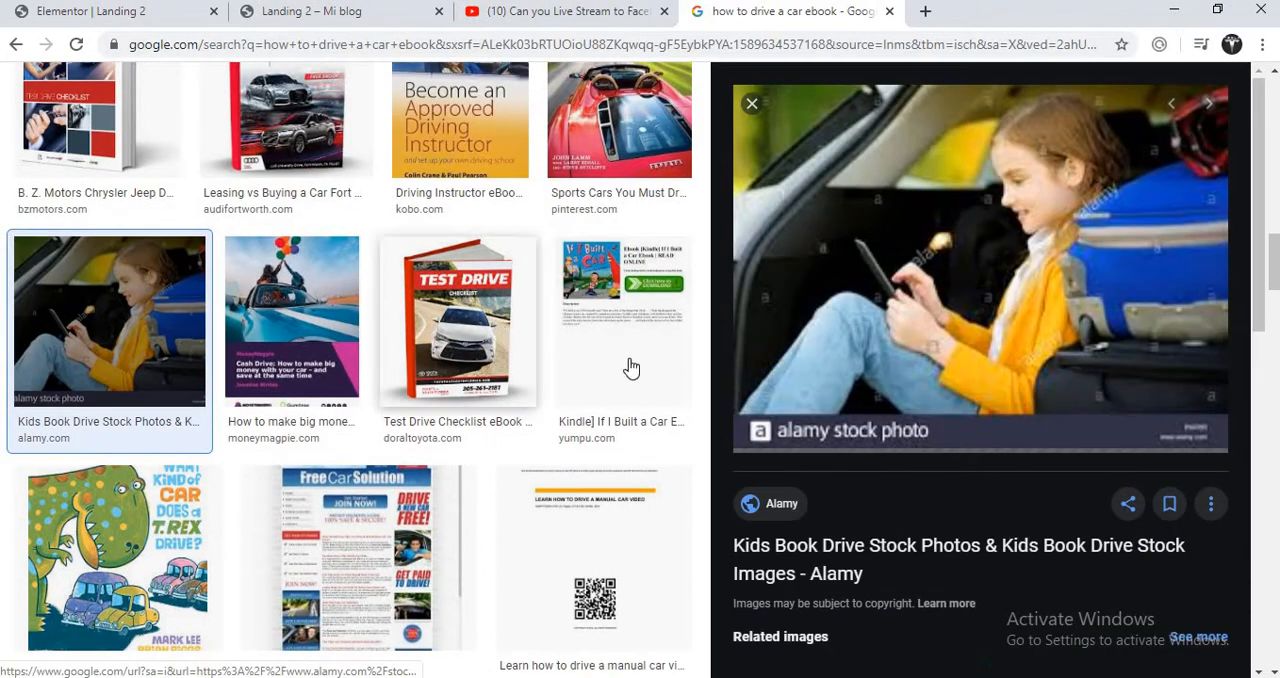
click(590, 135)
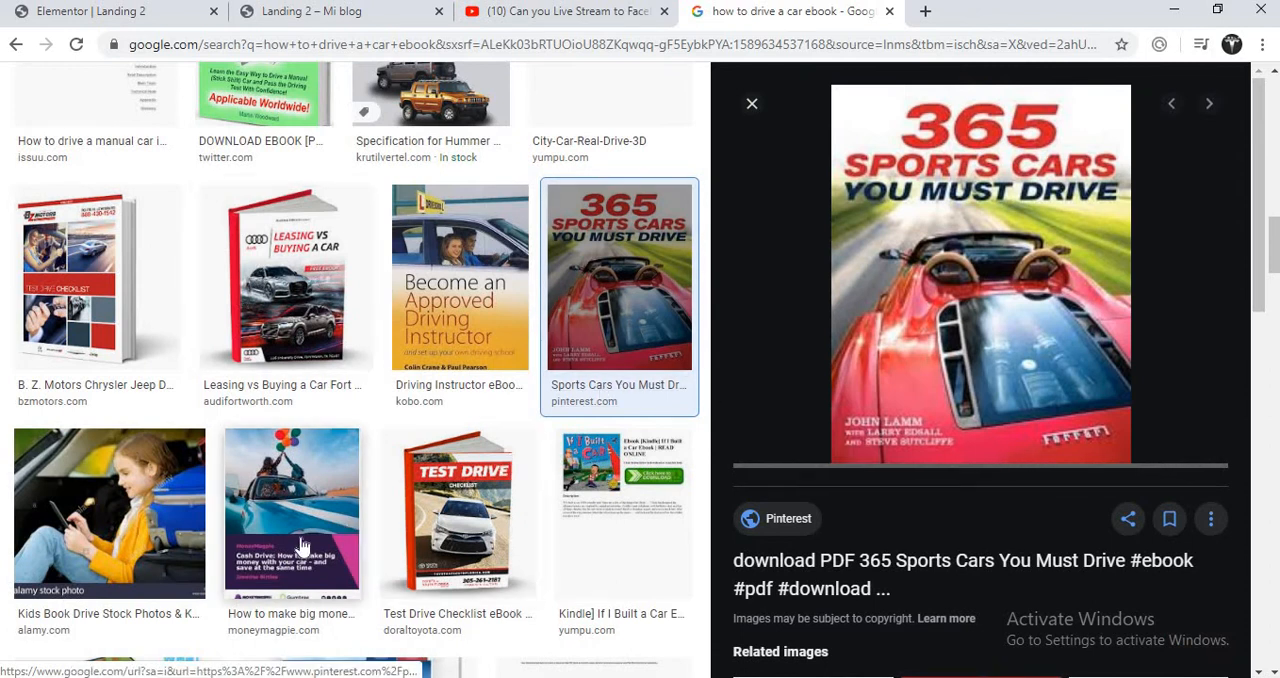
drag(1275, 252, 1275, 374)
click(590, 342)
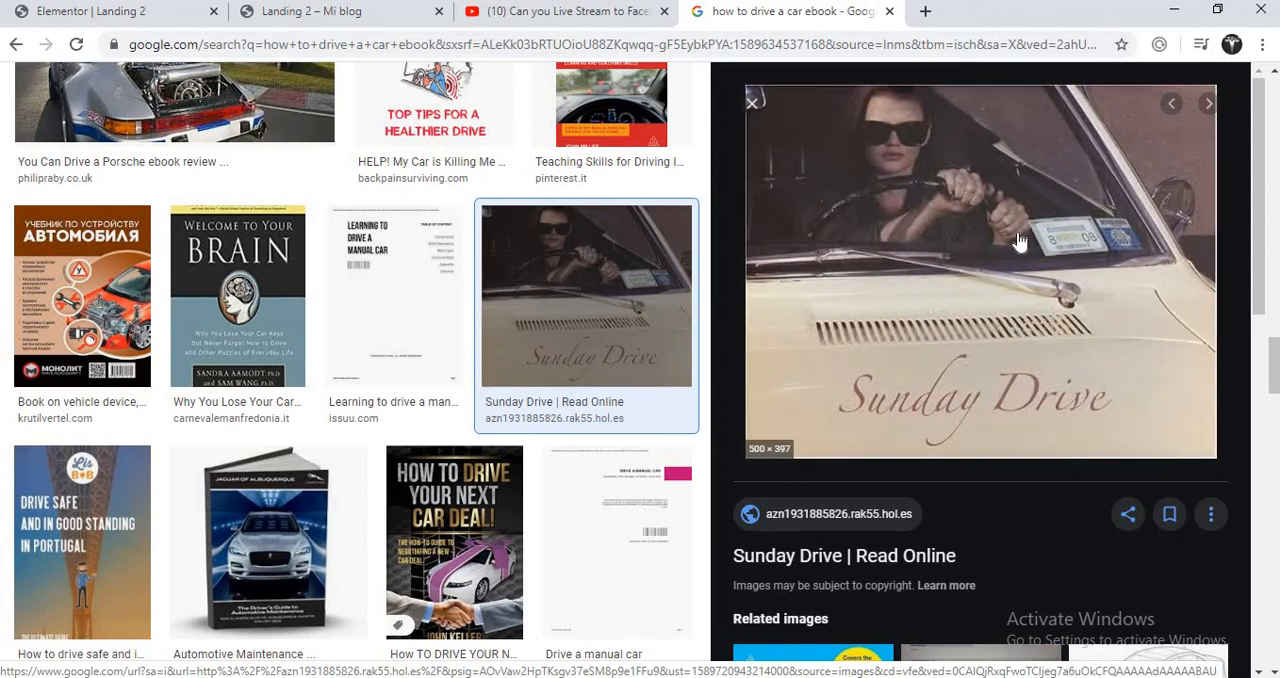
drag(1018, 243, 796, 337)
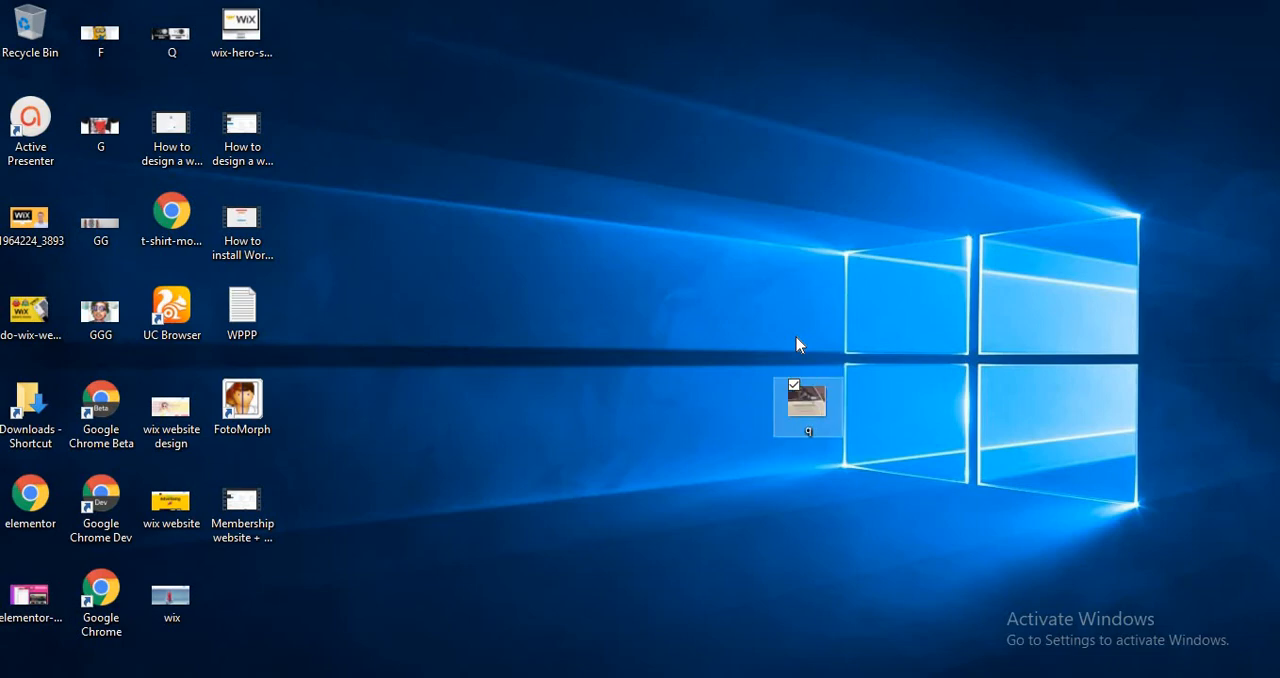
key(alt+Tab)
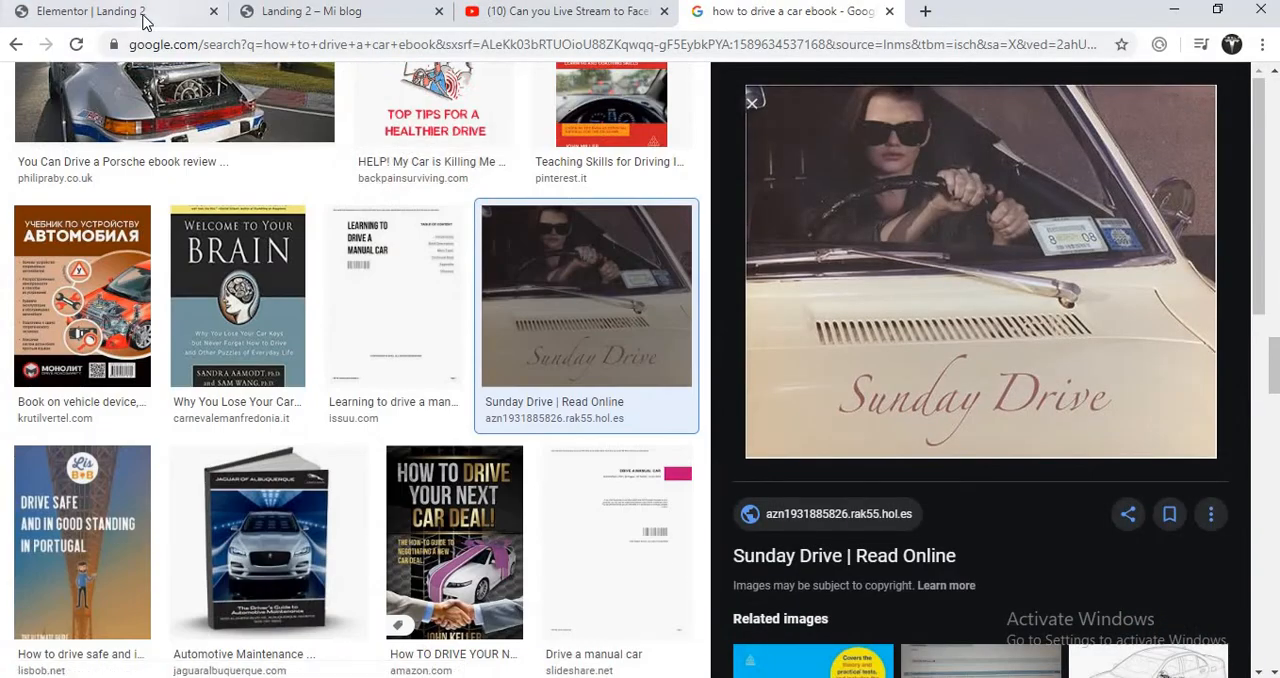
- Back in the Elementor editor, replace the disk cover image by uploading and inserting the picture q from the Desktop folder
click(145, 15)
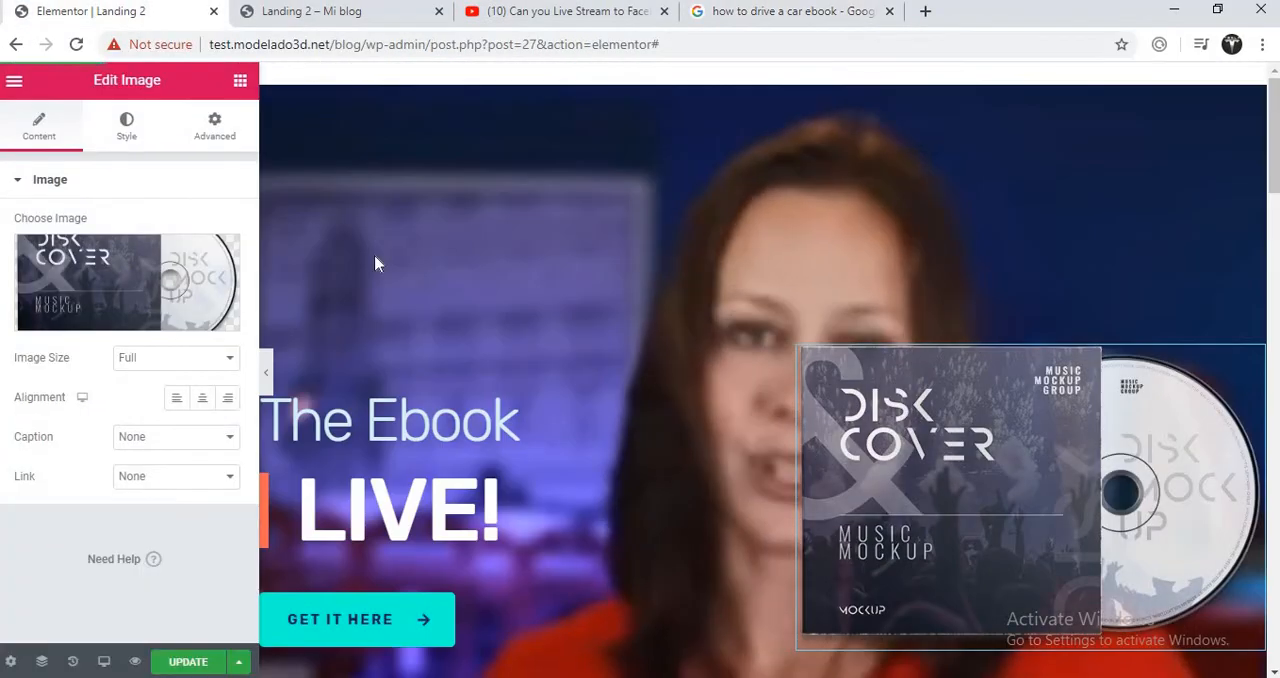
click(145, 279)
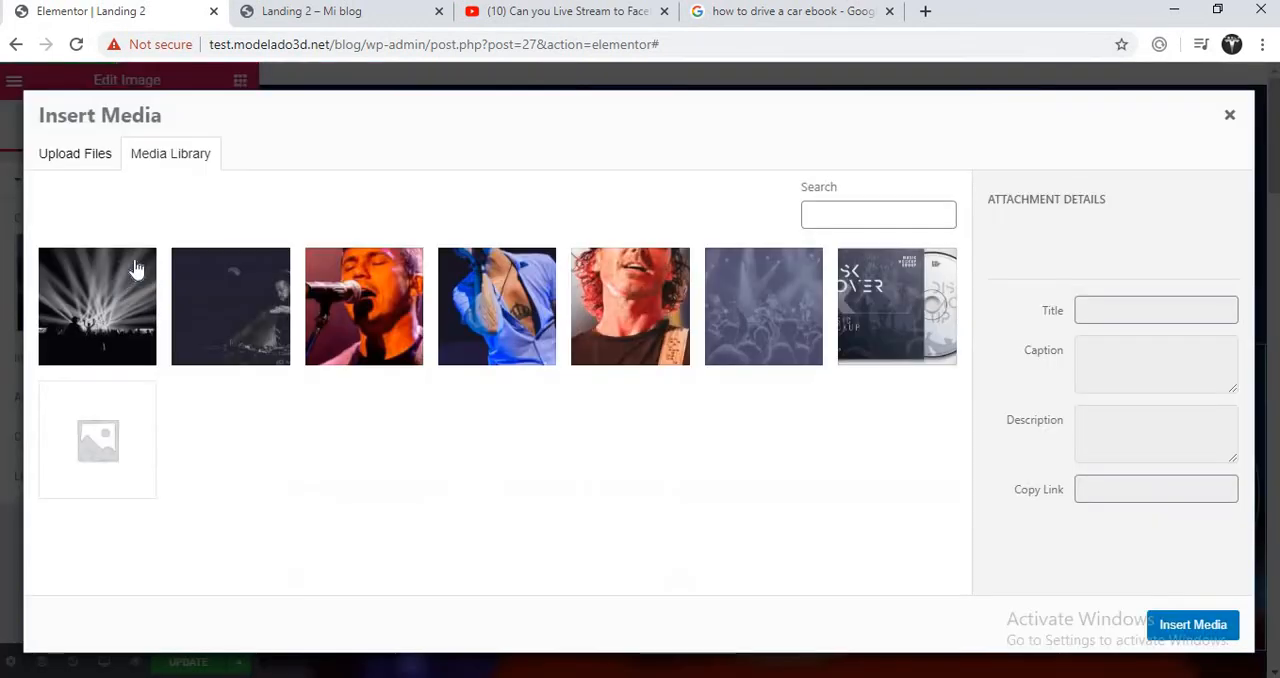
click(78, 155)
click(620, 411)
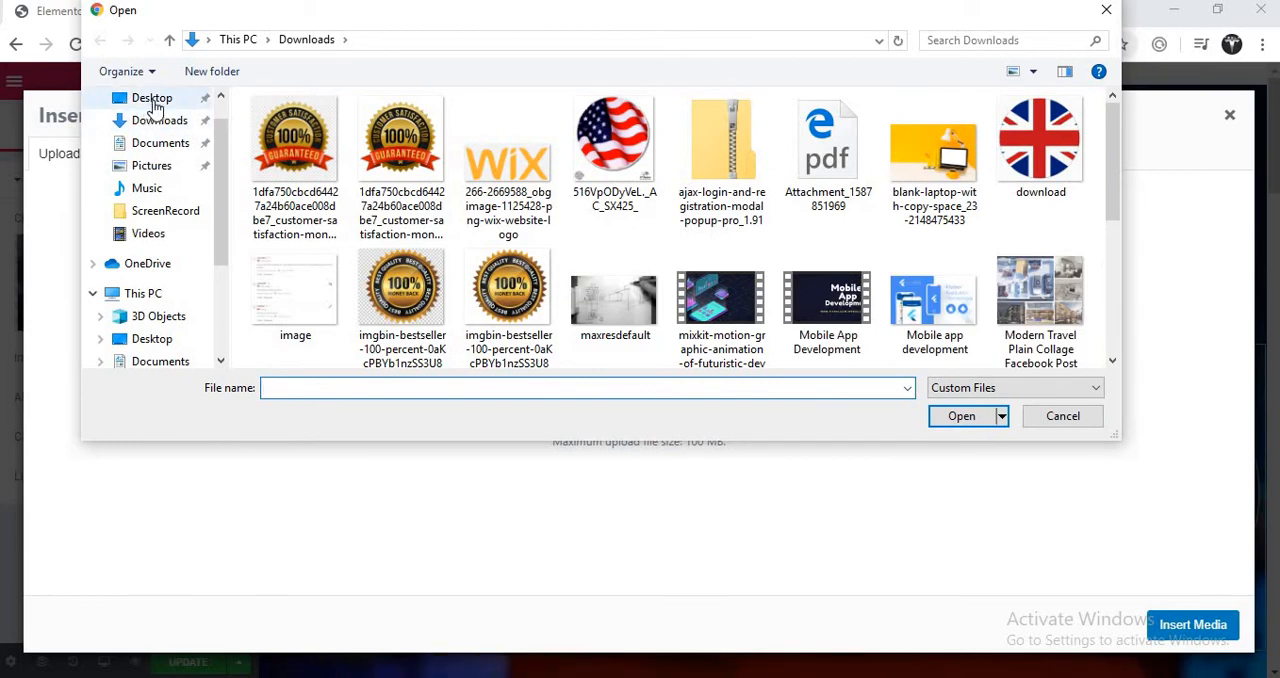
click(153, 102)
drag(1115, 155, 1110, 311)
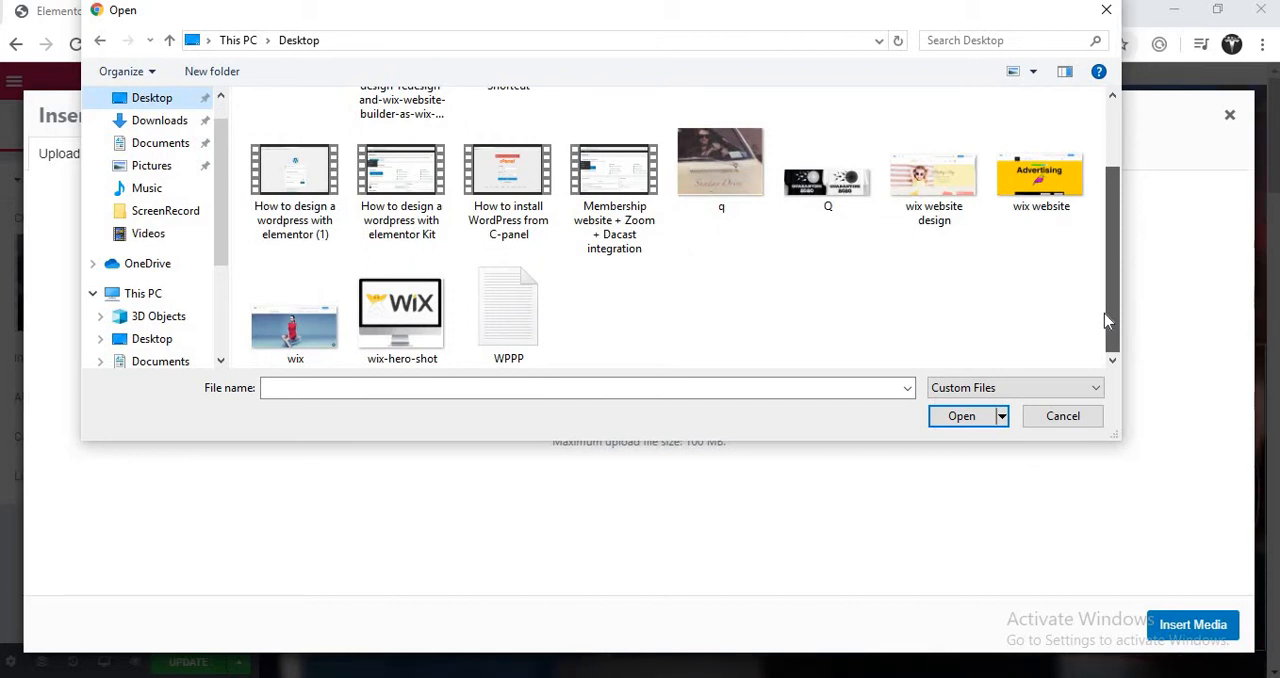
drag(1104, 313, 1108, 112)
click(760, 252)
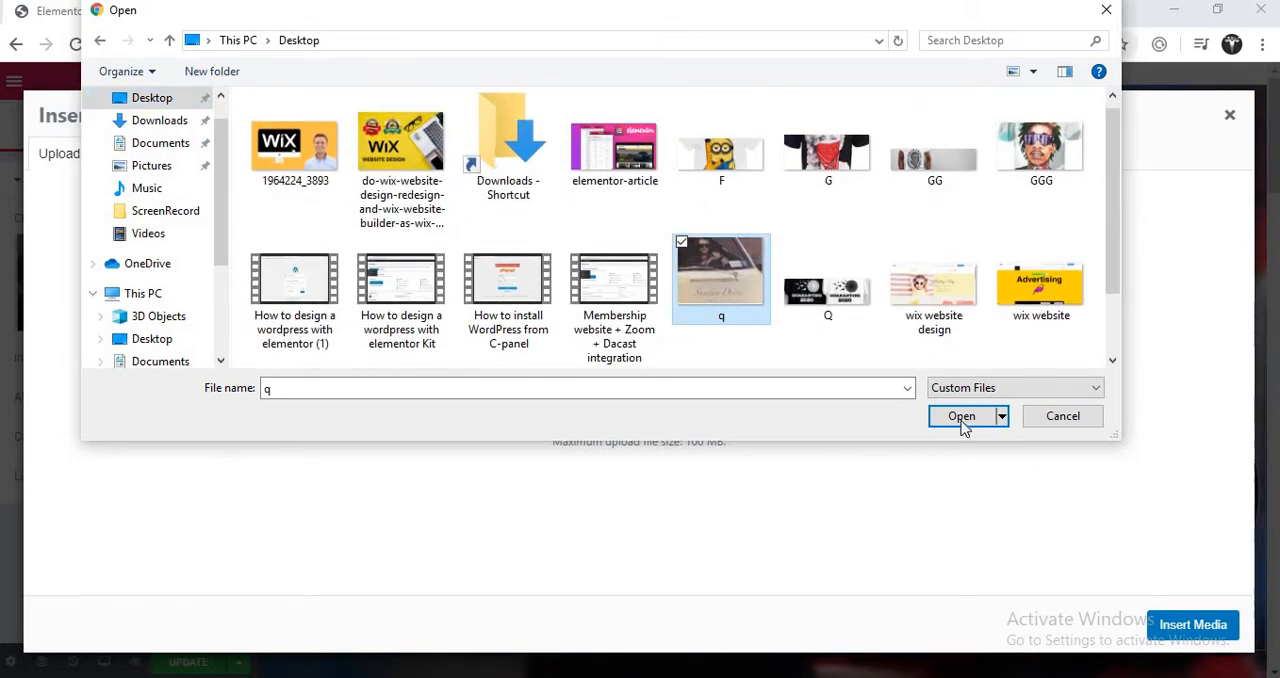
click(961, 417)
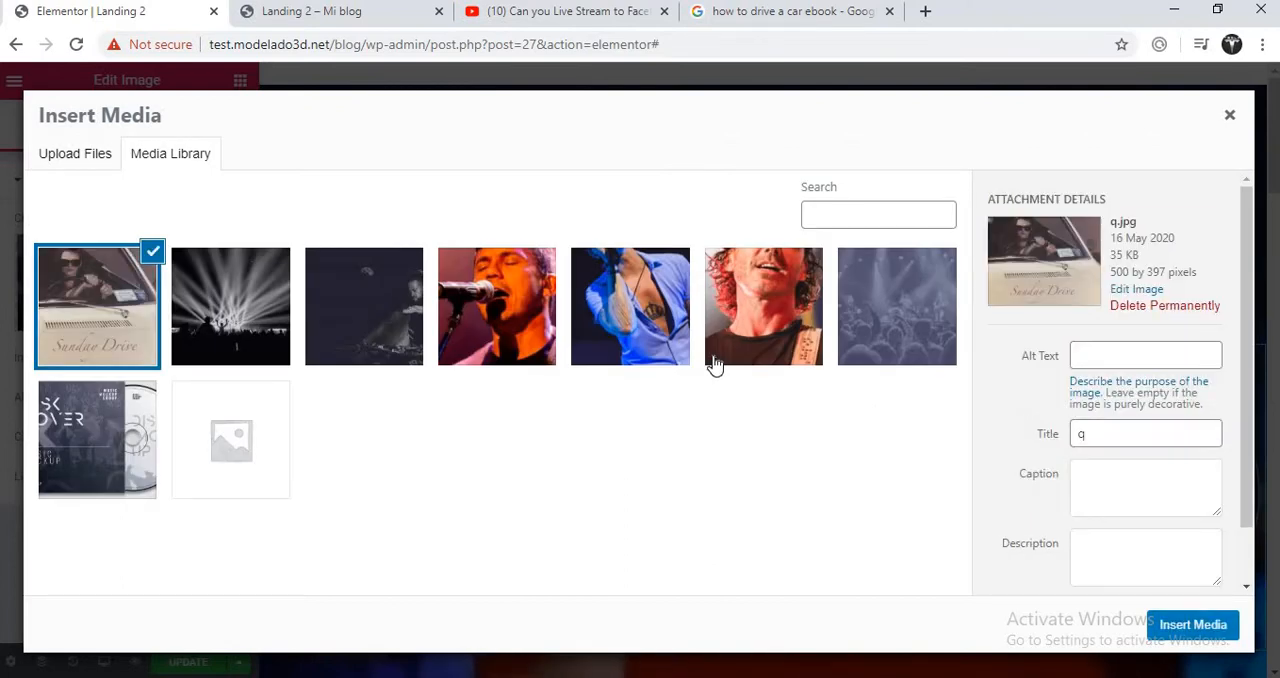
click(1192, 625)
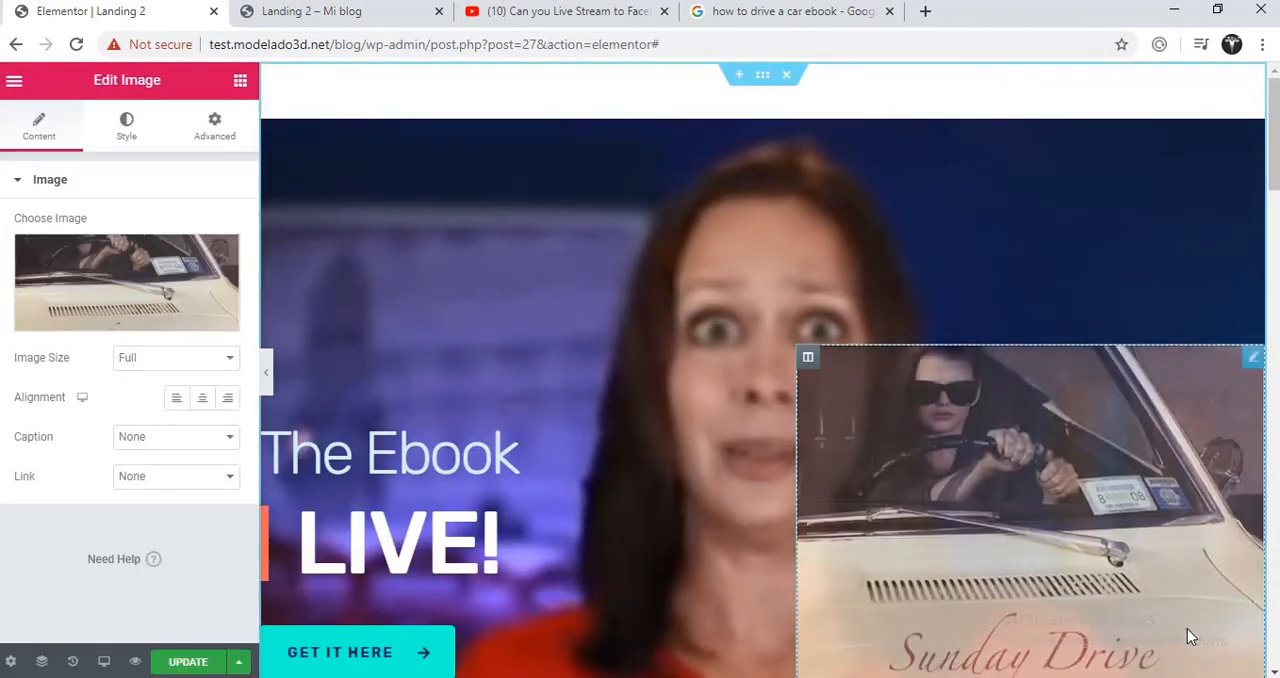
- Open the background style settings of the first band member's column in the About The Band section, then update the page
drag(1274, 120, 1272, 201)
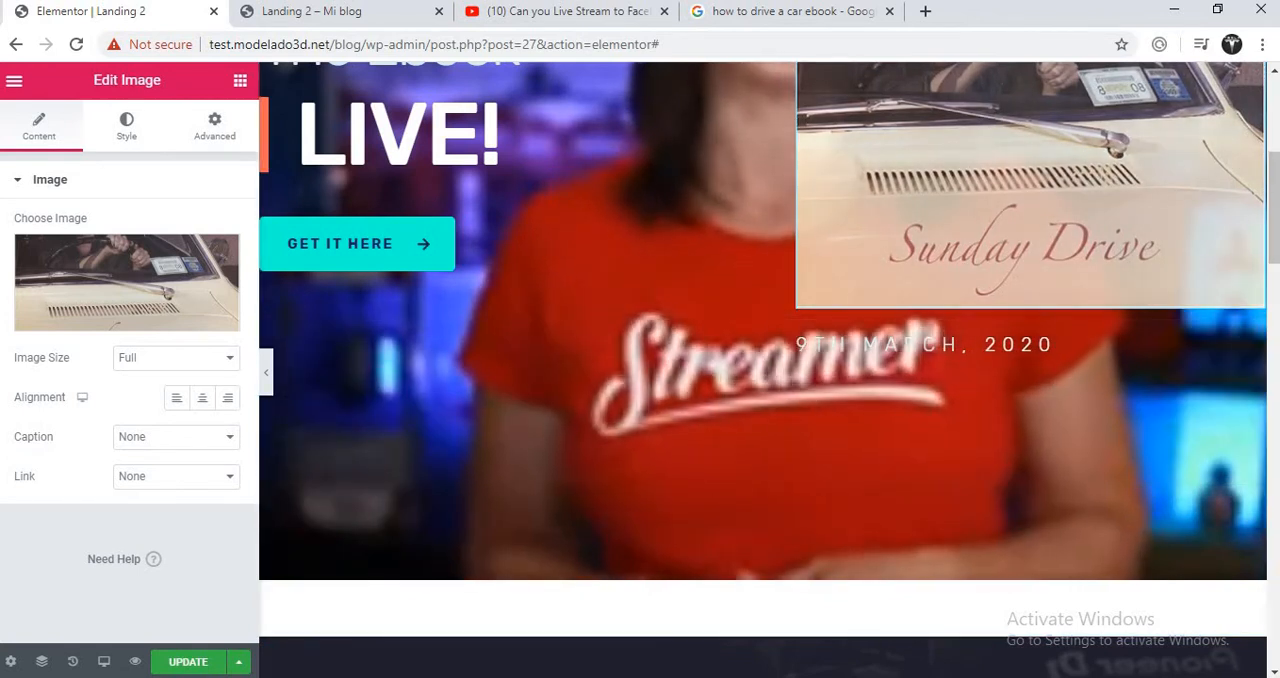
drag(1273, 268, 1273, 380)
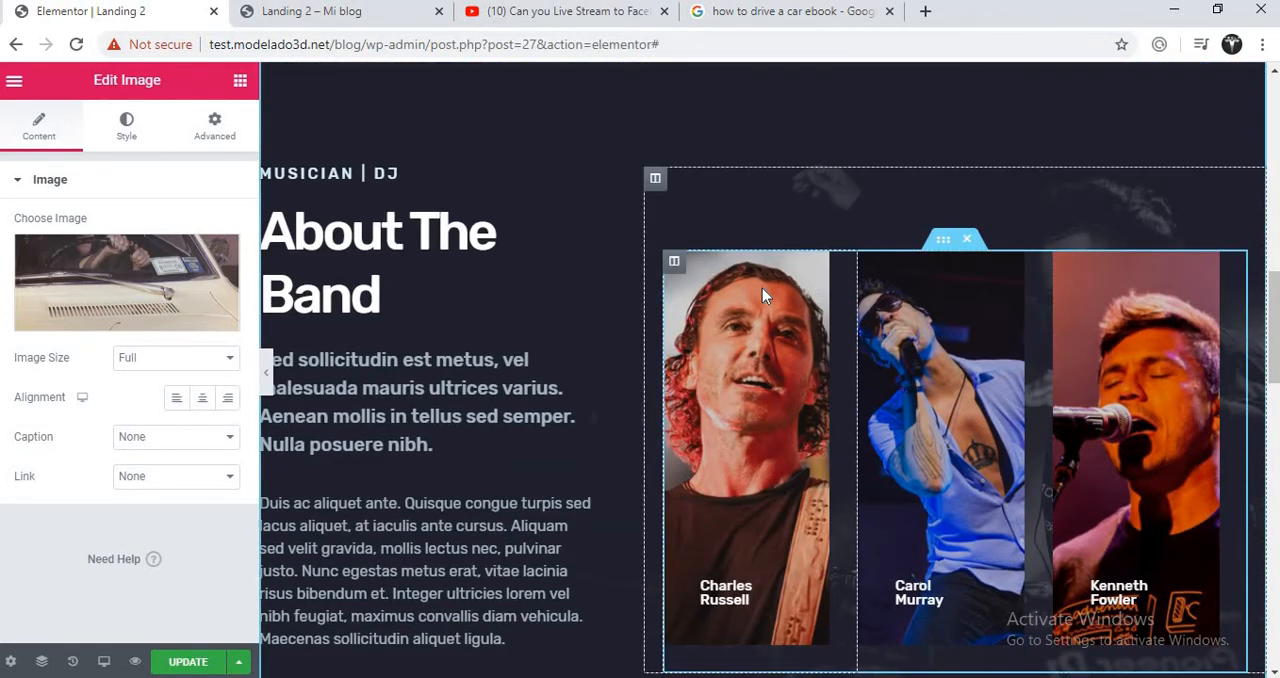
click(674, 263)
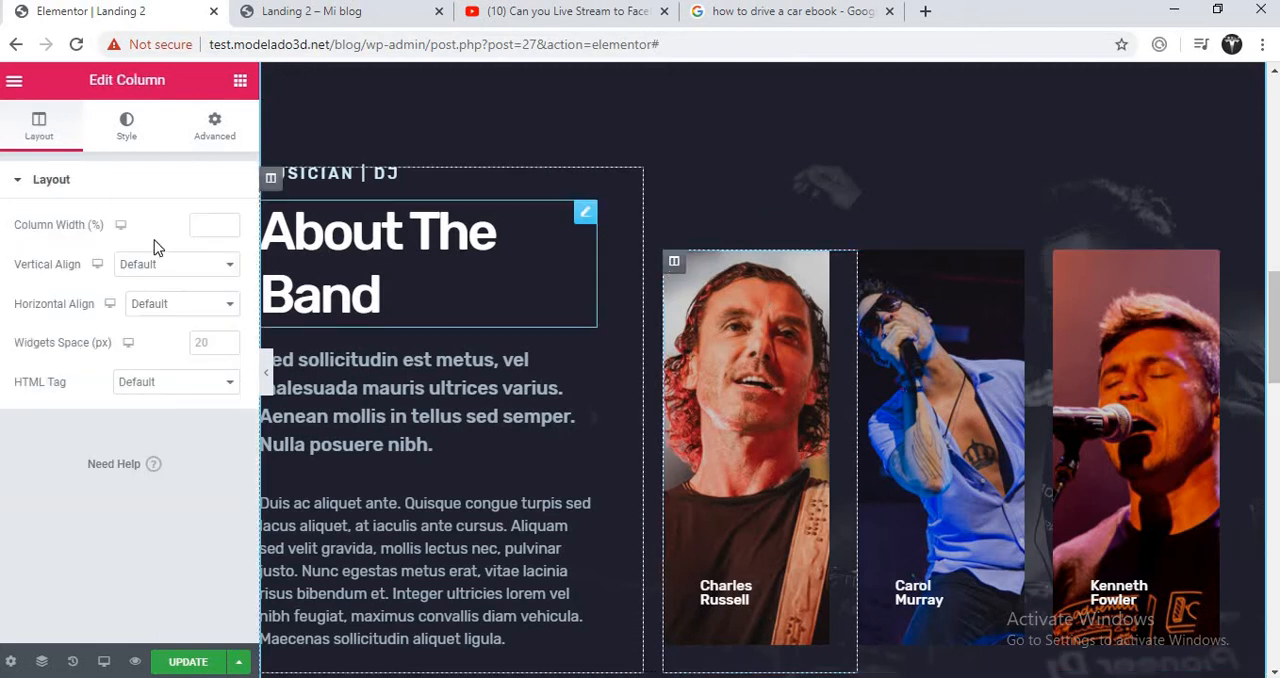
click(127, 128)
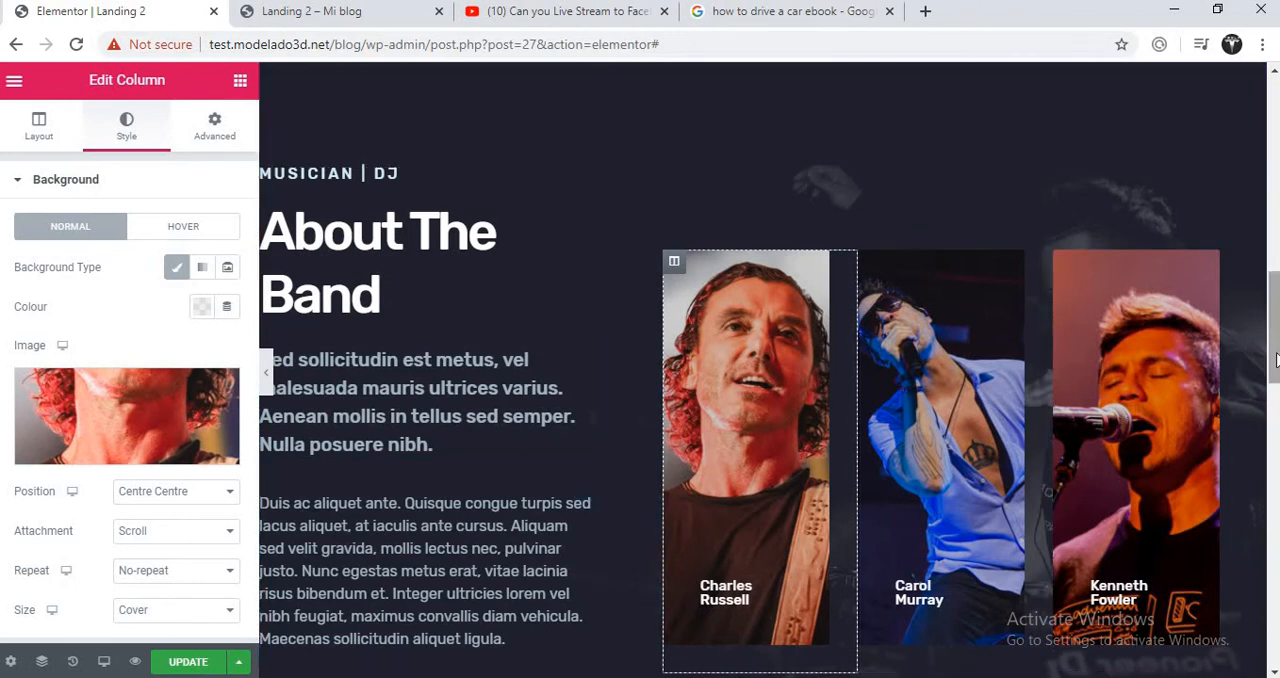
drag(1274, 368, 1274, 587)
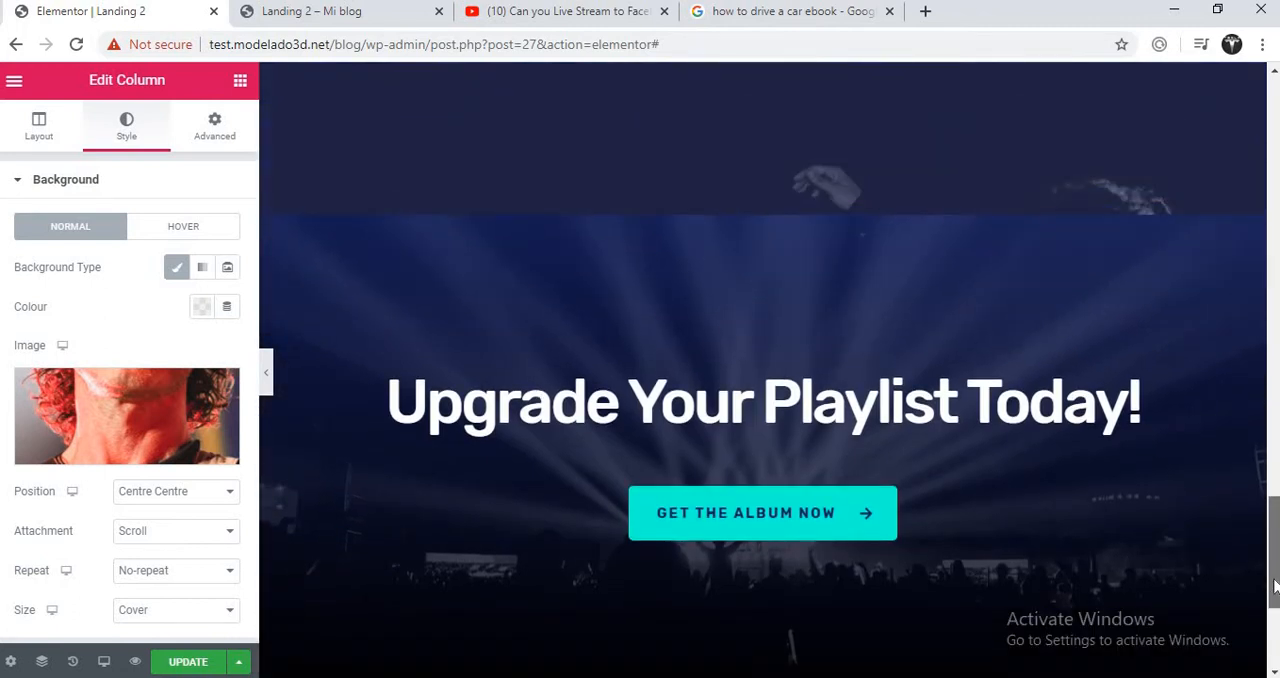
click(190, 663)
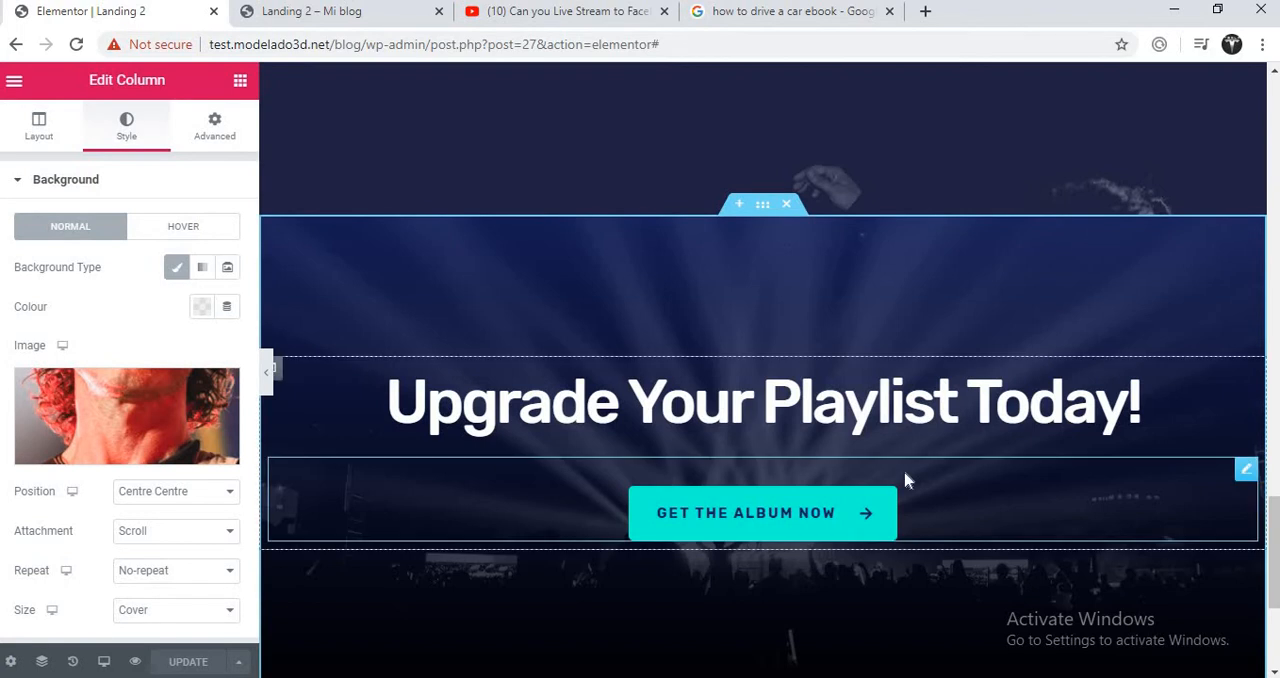
- Change the text of the Get the Album Now button to "Get Yours NOw" and update the page
mouse_move(1273, 518)
mouse_down()
mouse_move(1273, 560)
mouse_move(1273, 500)
mouse_move(1273, 522)
mouse_up()
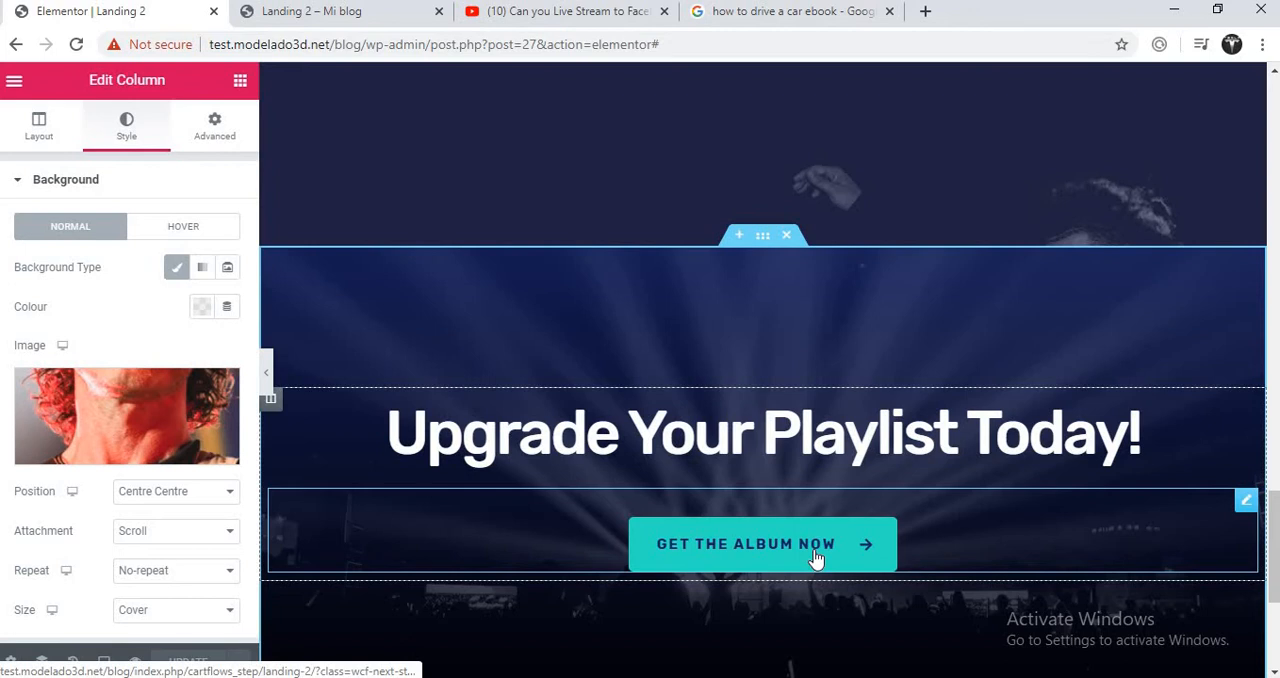
click(1245, 501)
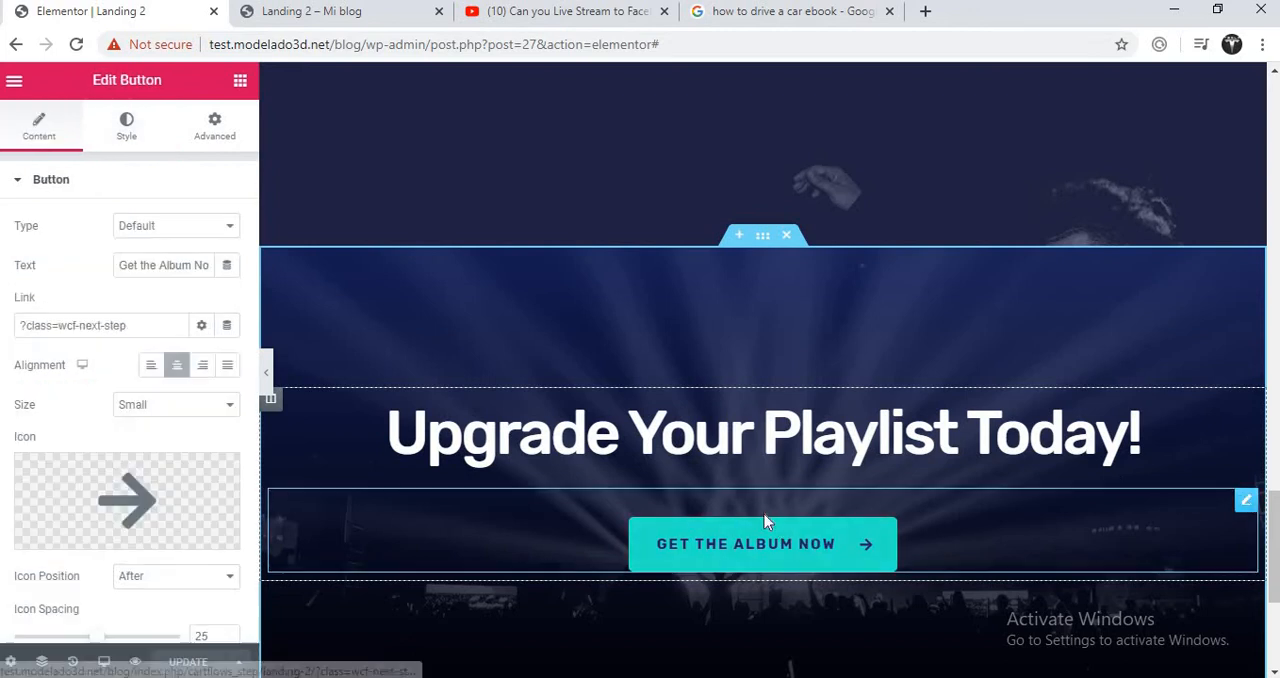
triple_click(178, 262)
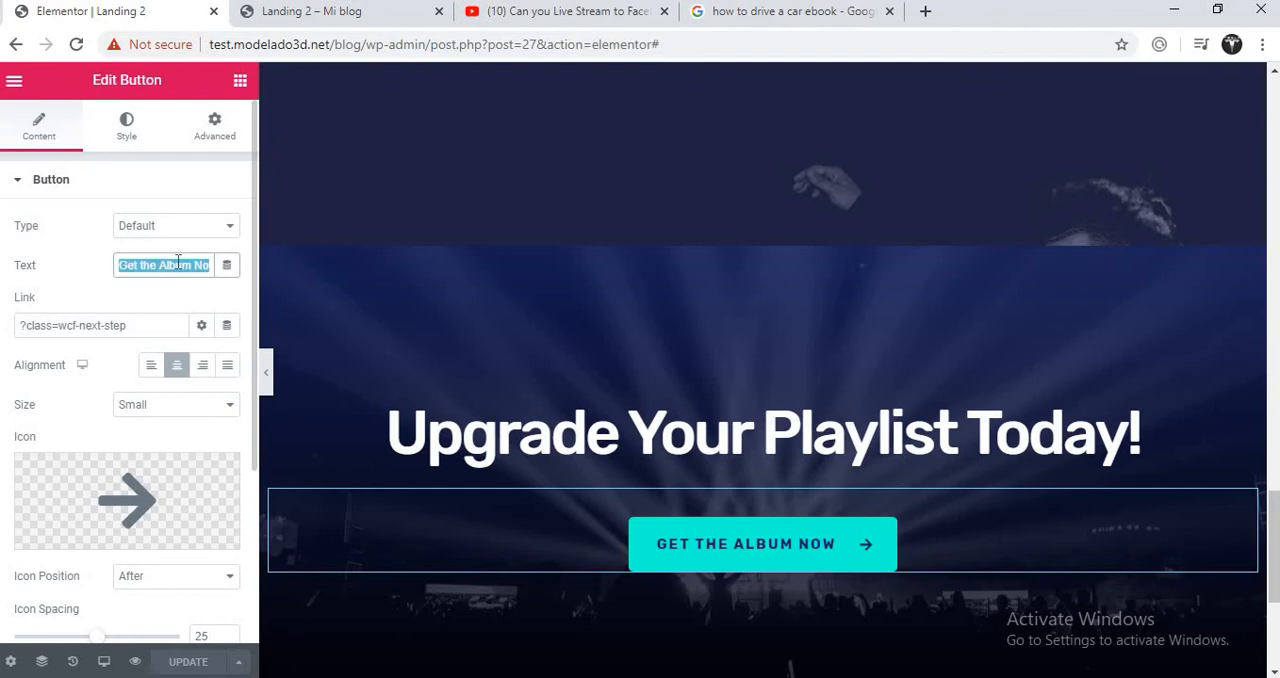
text(Get Your )
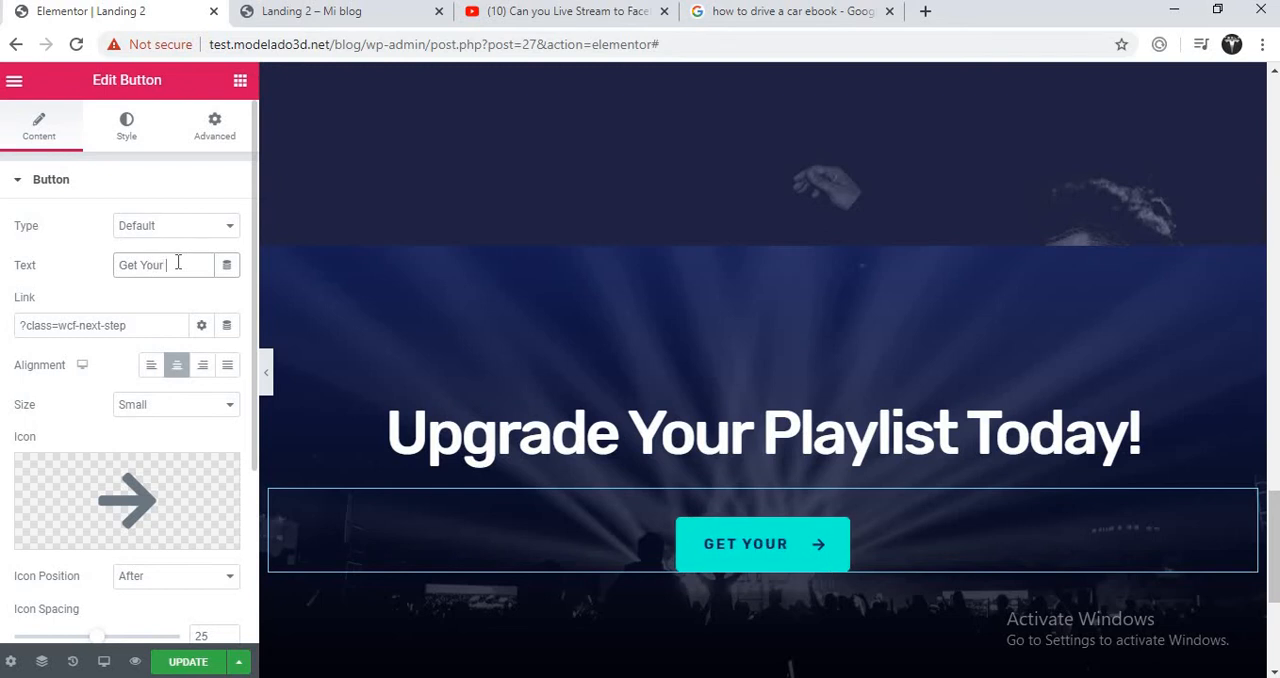
text(s Now)
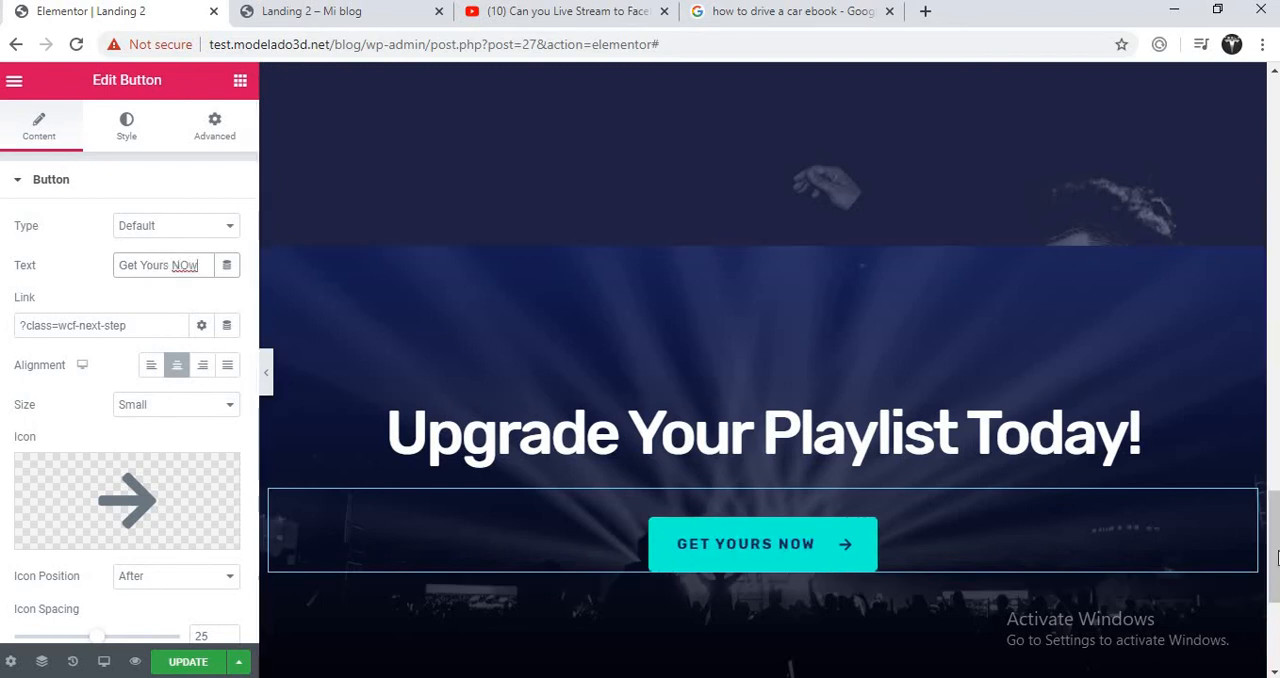
click(186, 664)
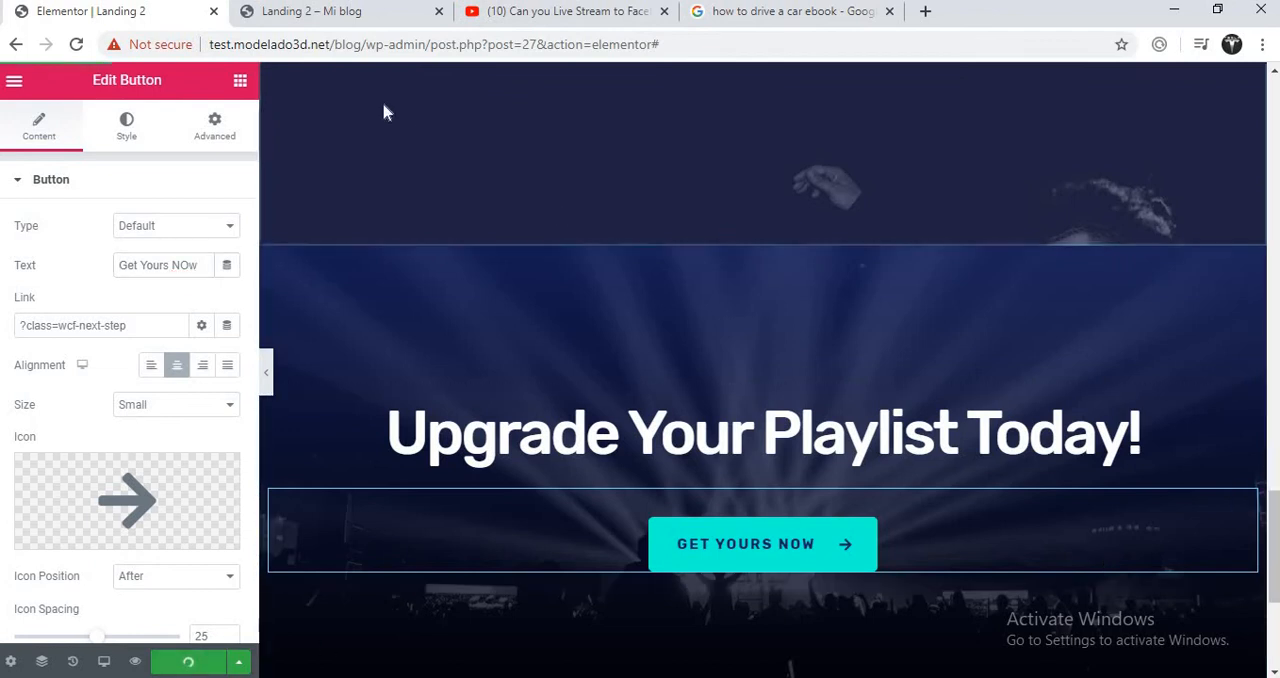
- From the Landing 2 preview page, open the WordPress dashboard in a new tab and review the CartFlows flows list
click(370, 18)
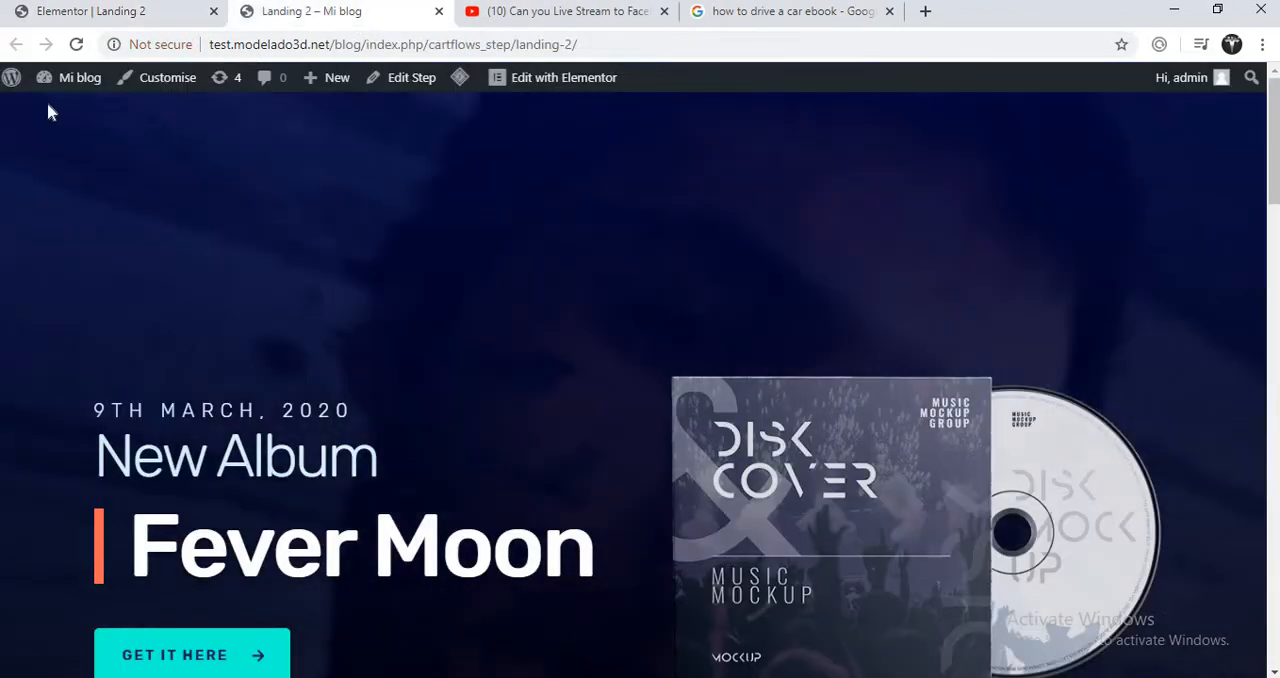
mouse_move(68, 78)
right_click(63, 110)
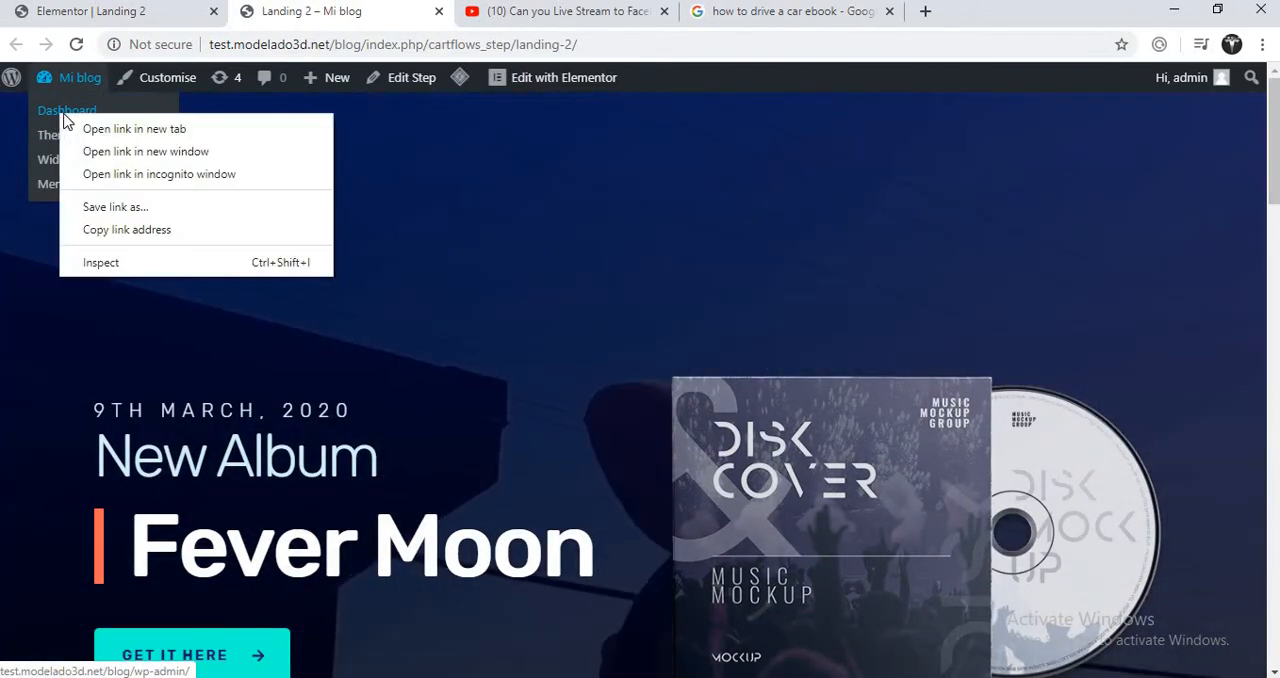
click(88, 126)
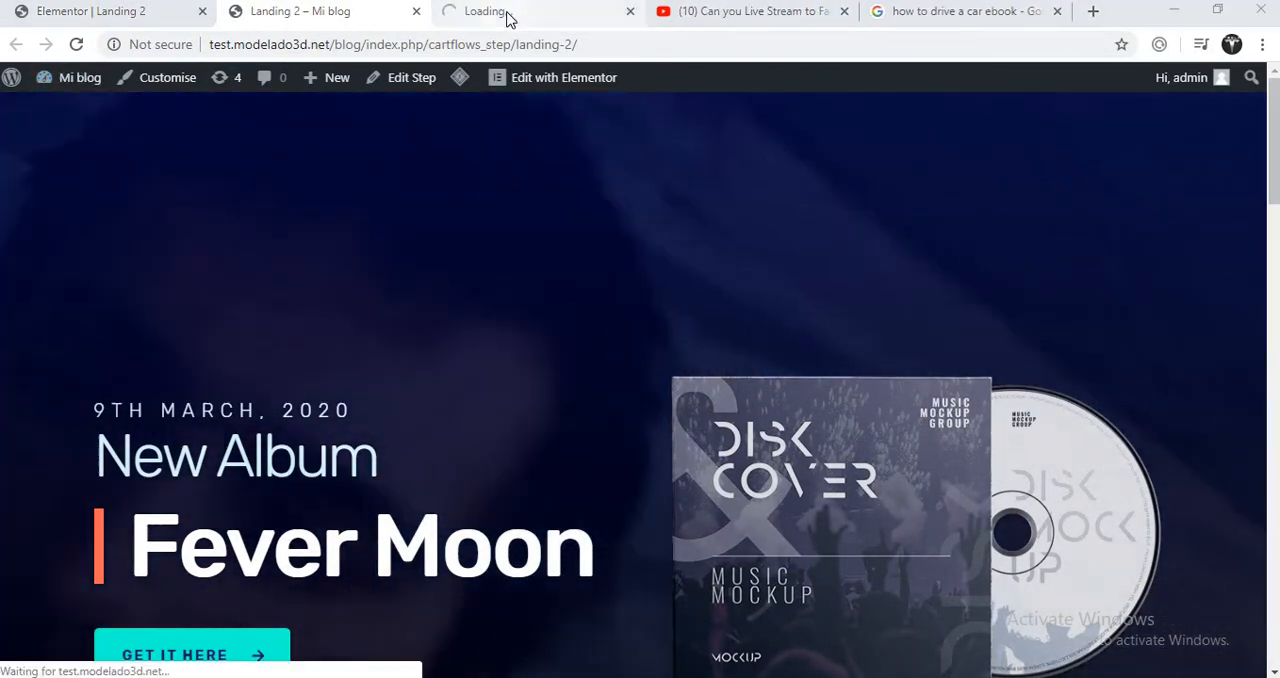
click(506, 14)
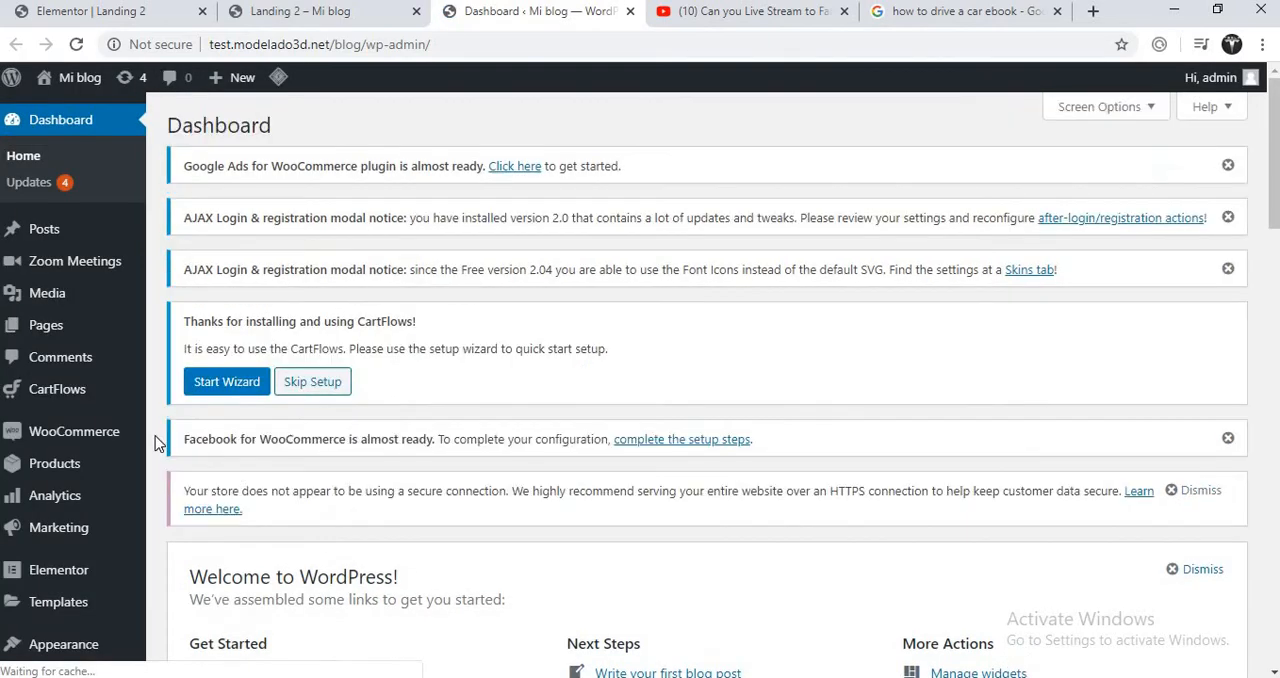
mouse_move(100, 400)
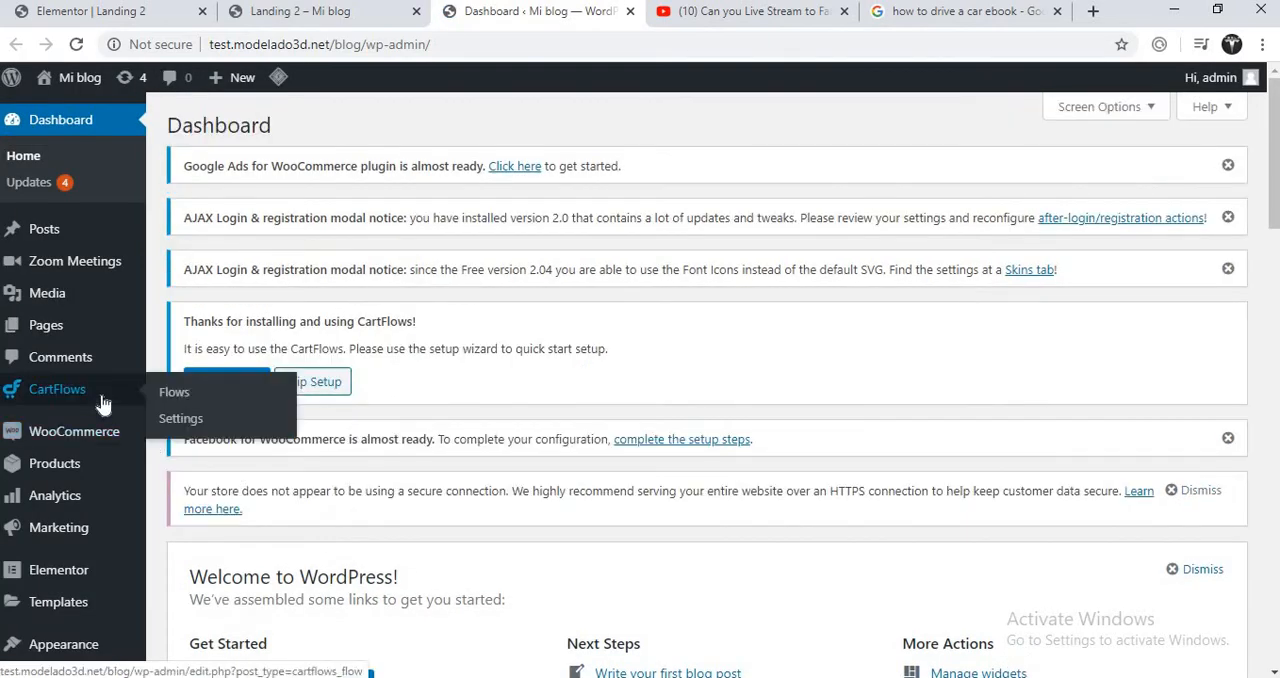
click(175, 393)
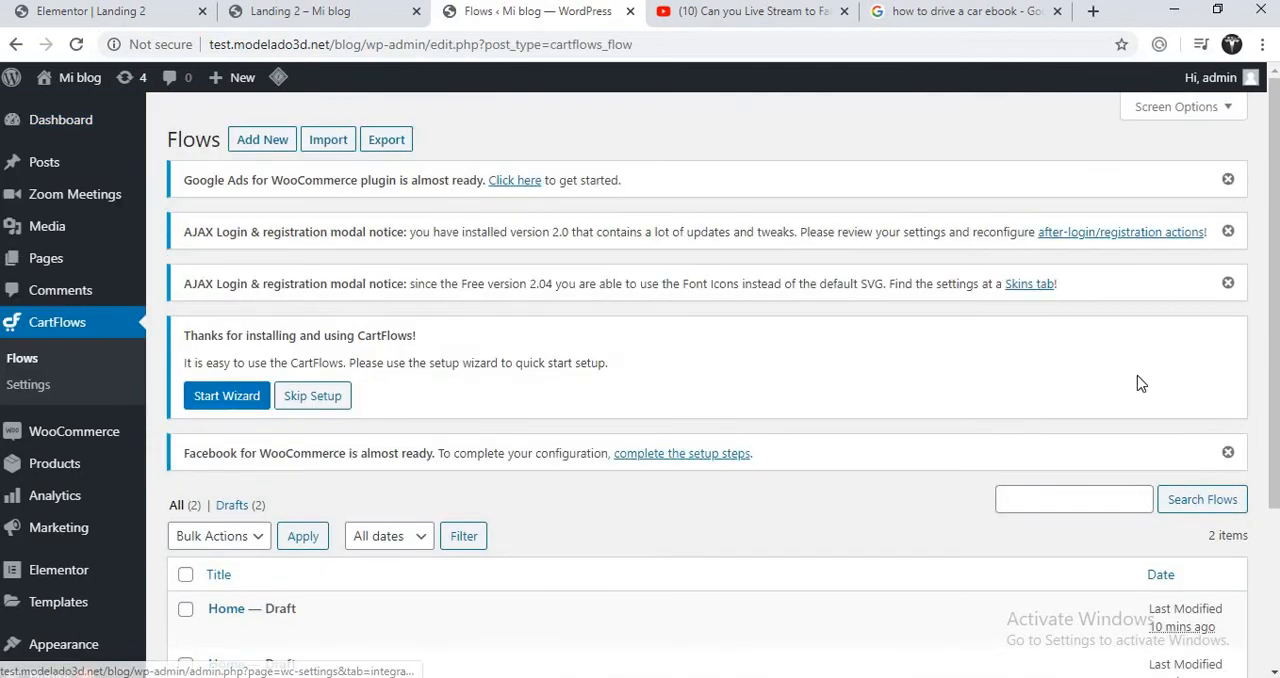
drag(1273, 396, 1269, 515)
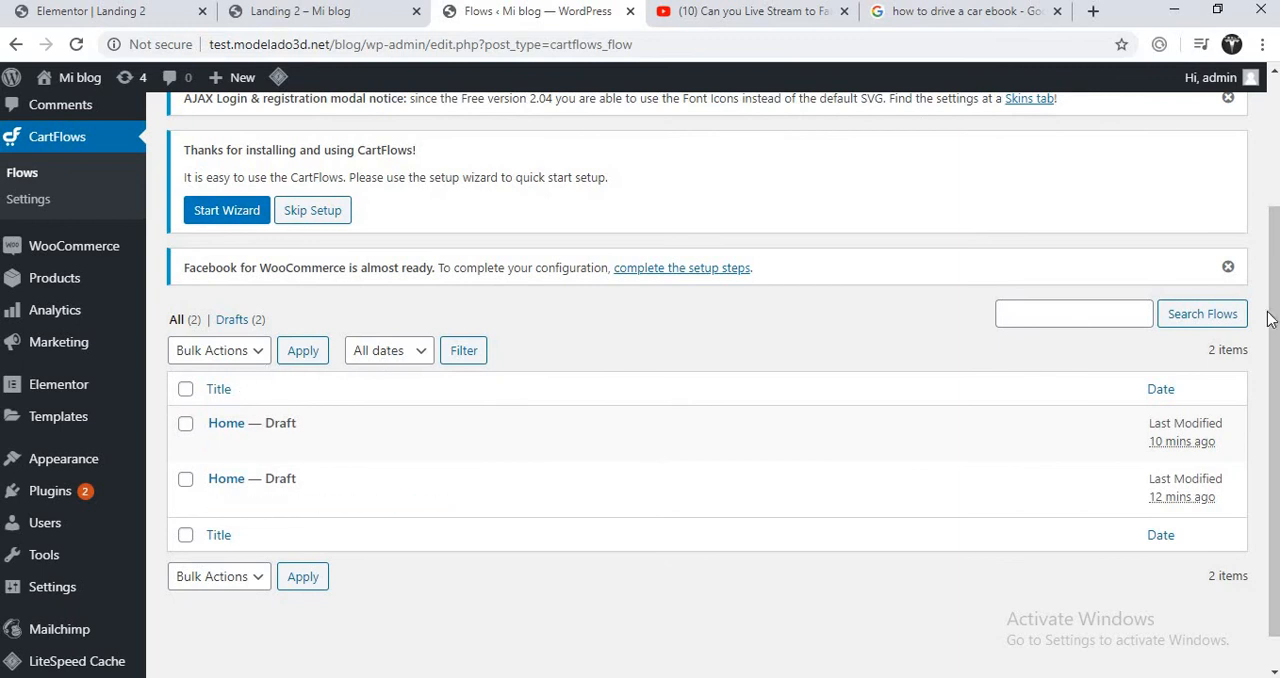
drag(1270, 318, 1270, 190)
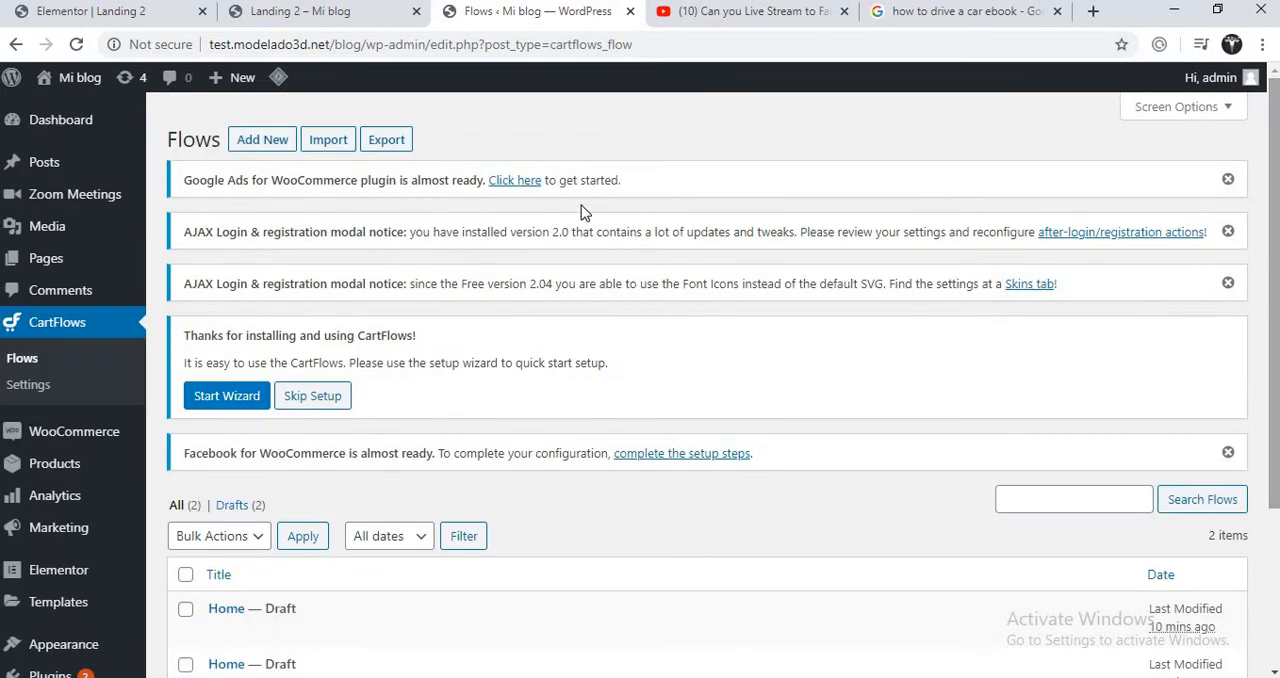
- Add a new flow by importing the Download eBook ready template from the Flows Library
click(261, 142)
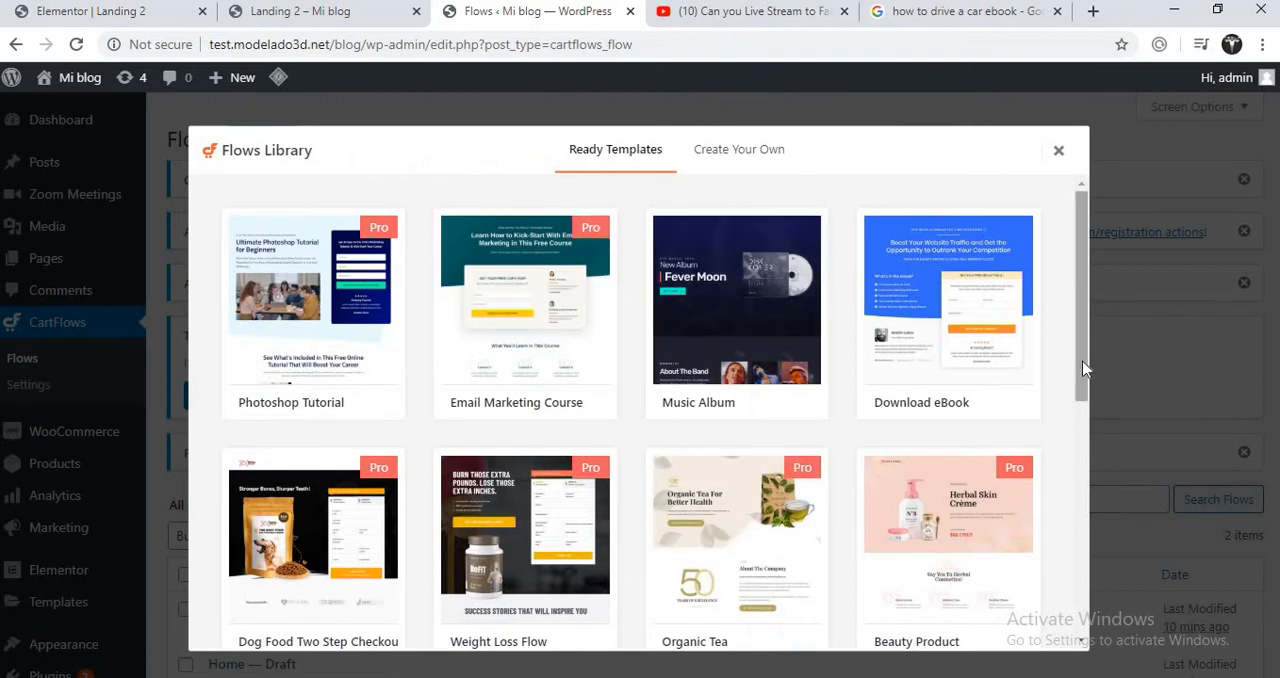
drag(1085, 368, 1092, 320)
mouse_move(948, 330)
click(1001, 406)
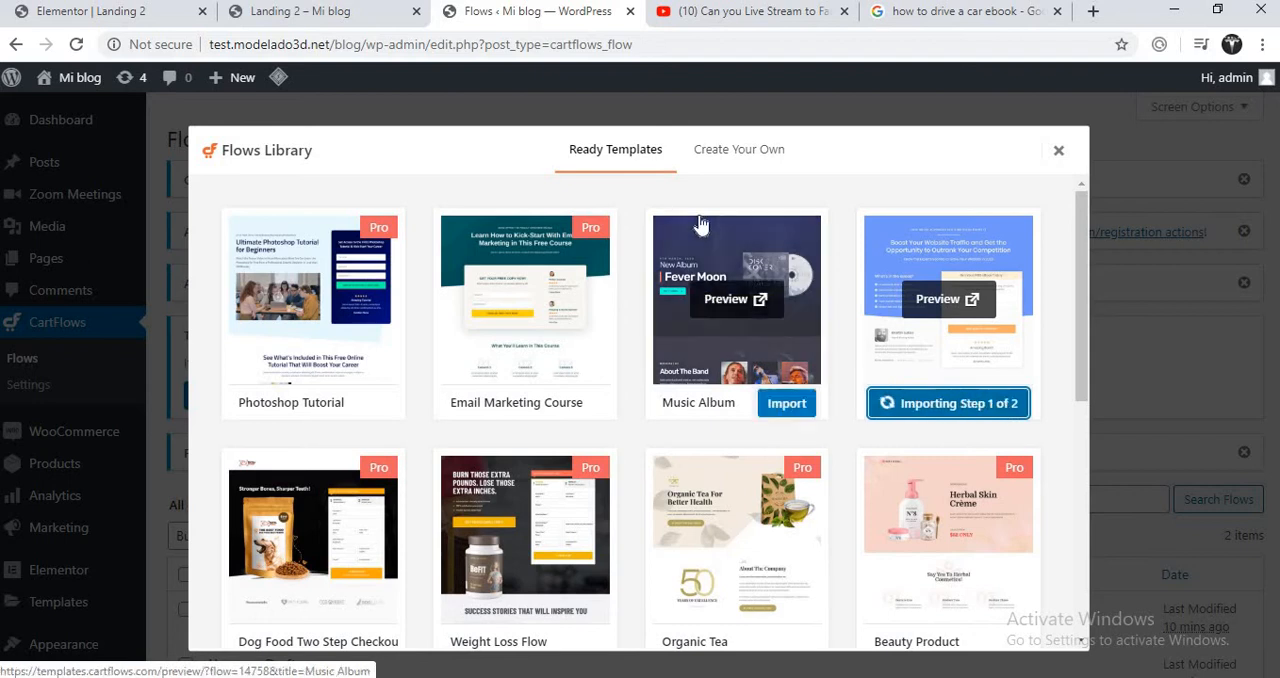
- Look at the Create Your Own option in the Flows Library, then return to the ready templates
click(716, 160)
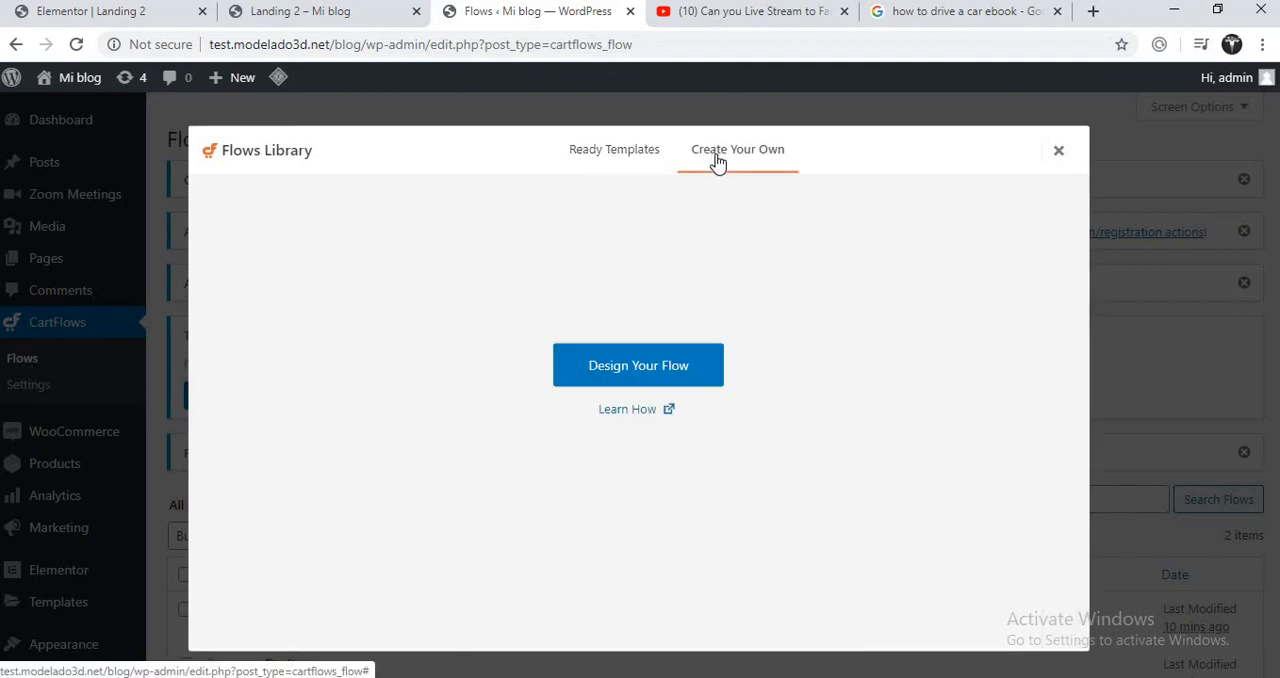
click(654, 163)
click(726, 169)
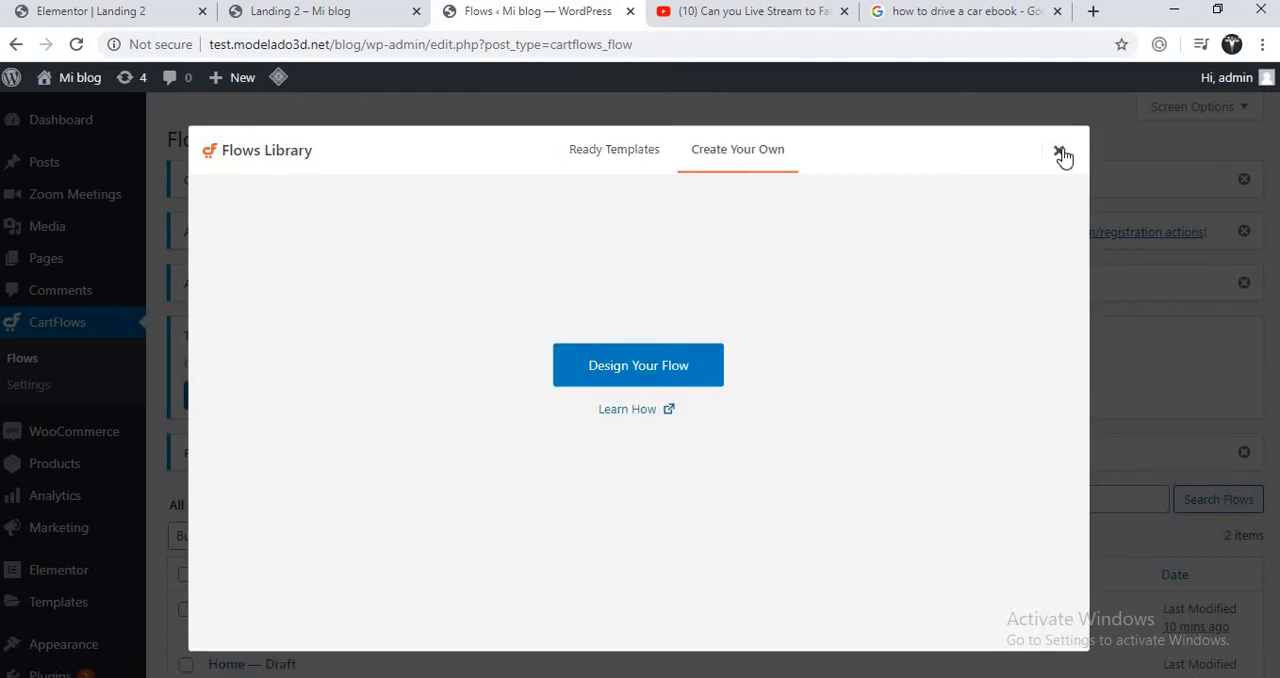
click(608, 161)
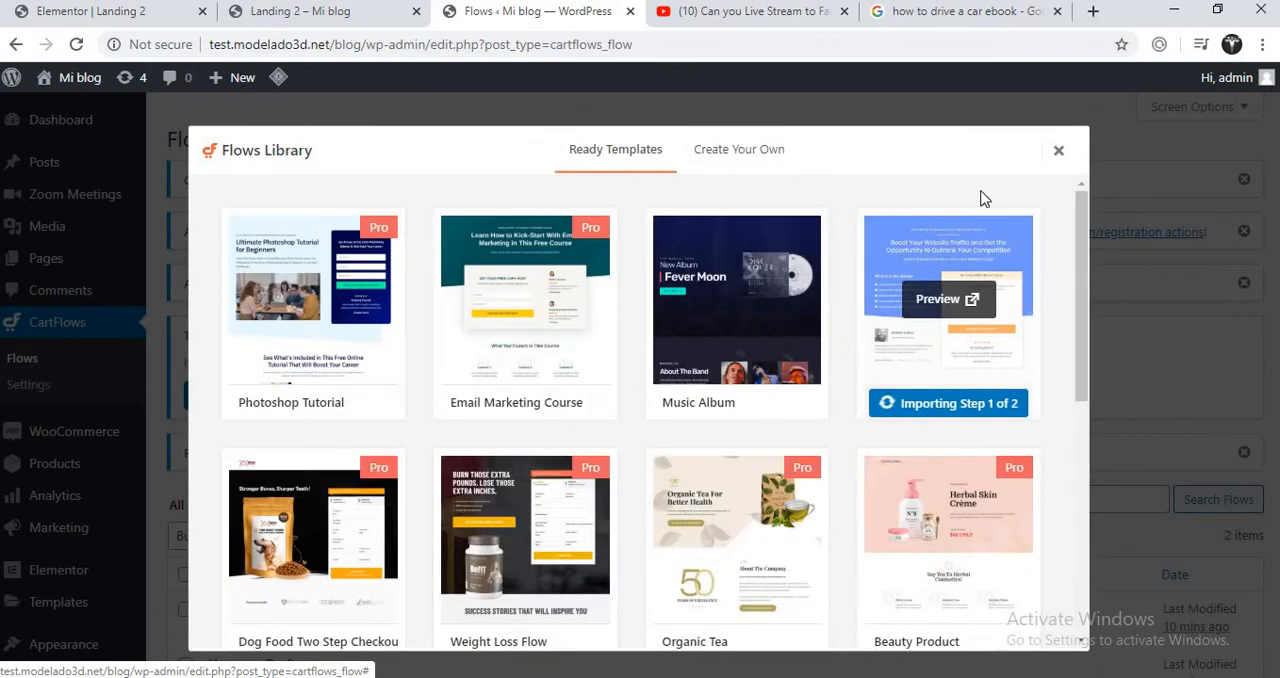
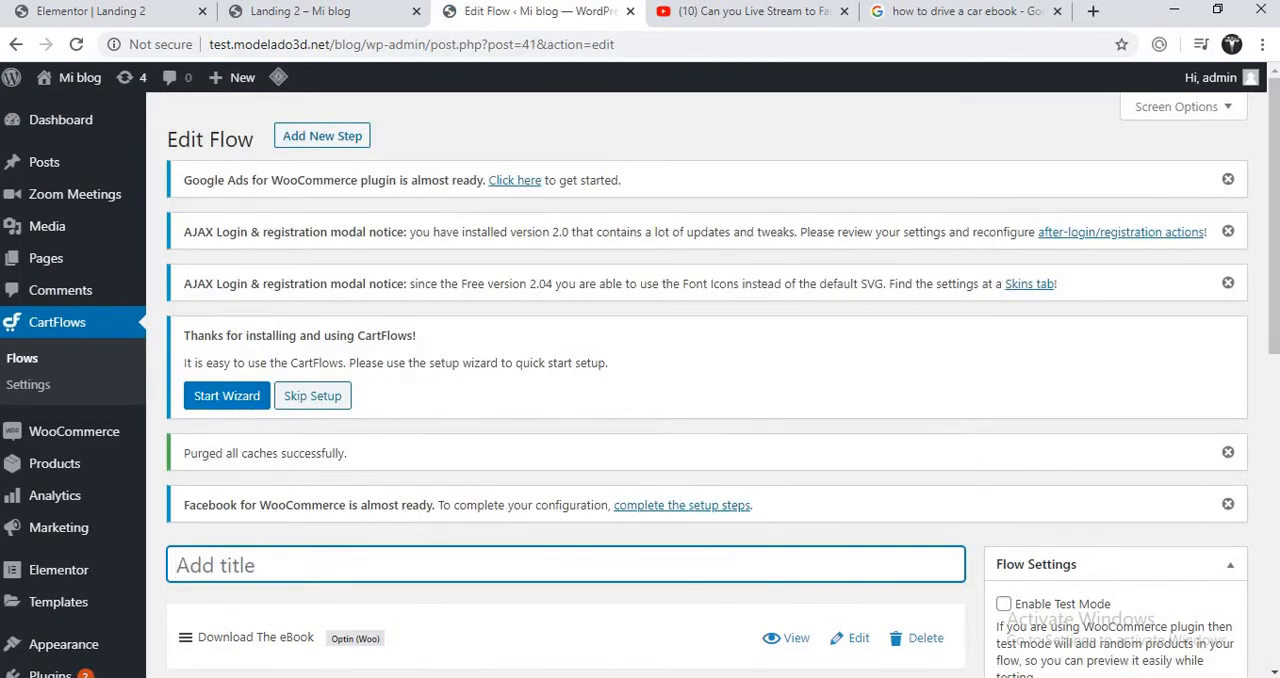
- Open the edit pages of the Download The eBook and Thank You steps in new tabs, and return to the flow
scroll(1275, 192, down, 3)
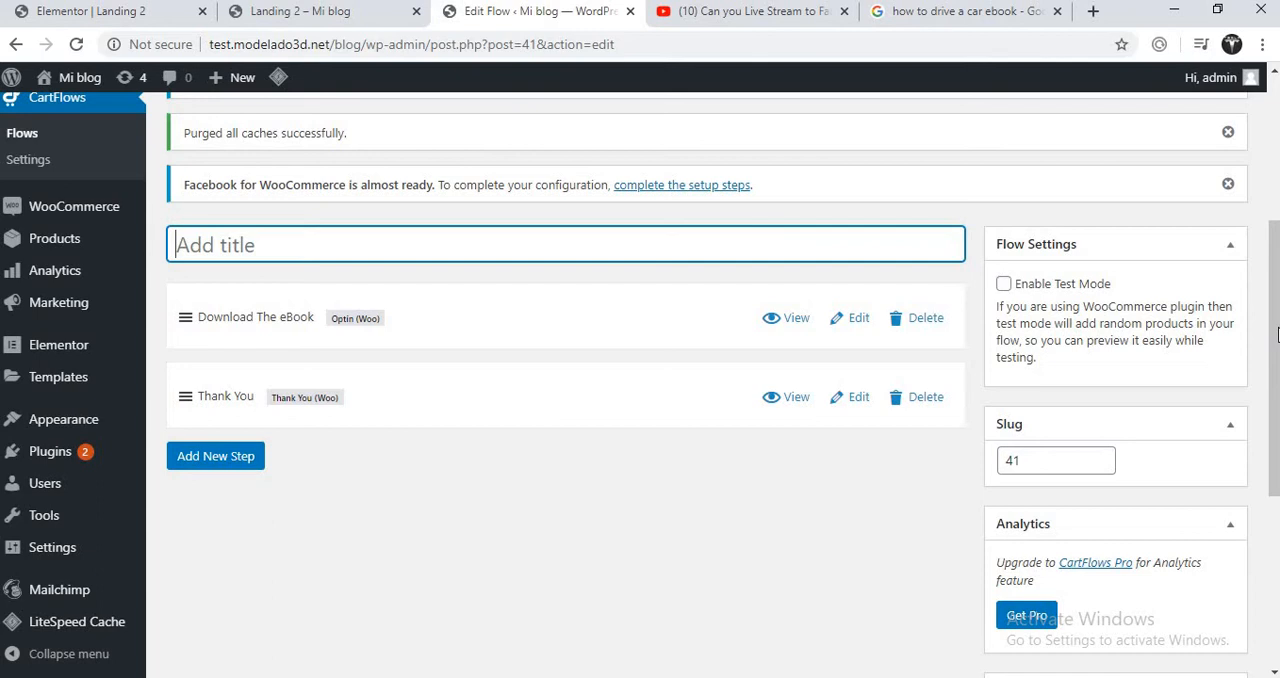
drag(1277, 335, 1275, 344)
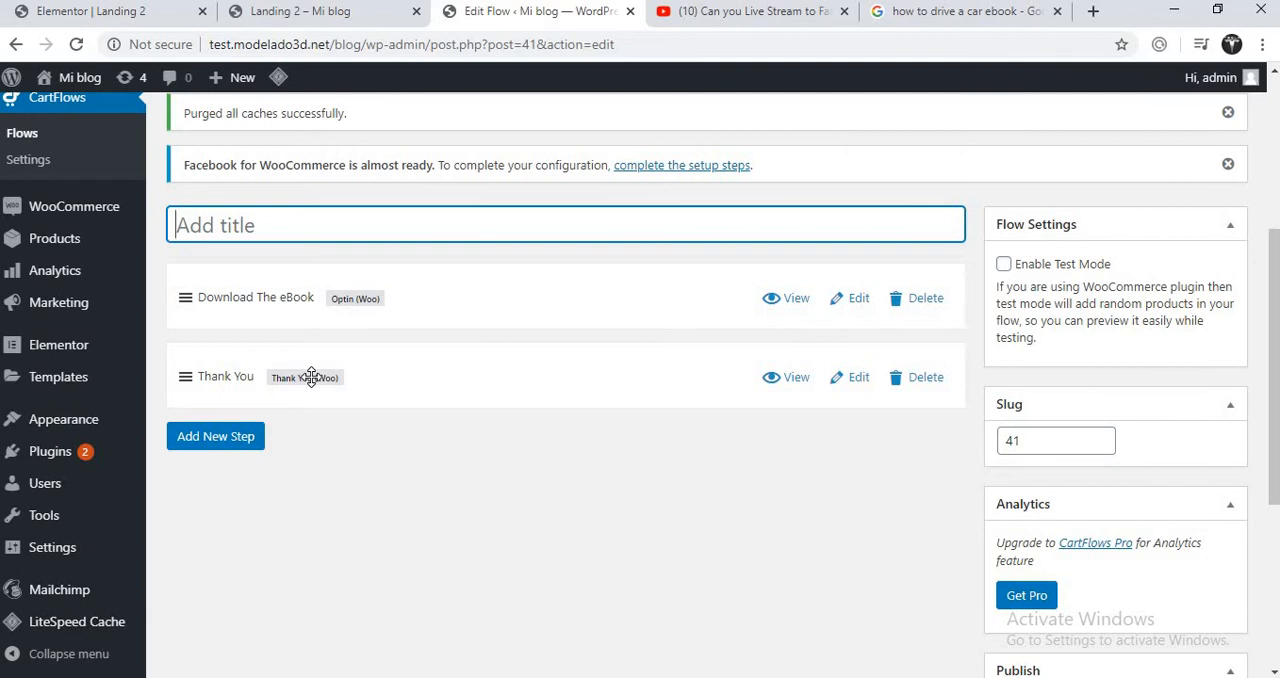
right_click(853, 303)
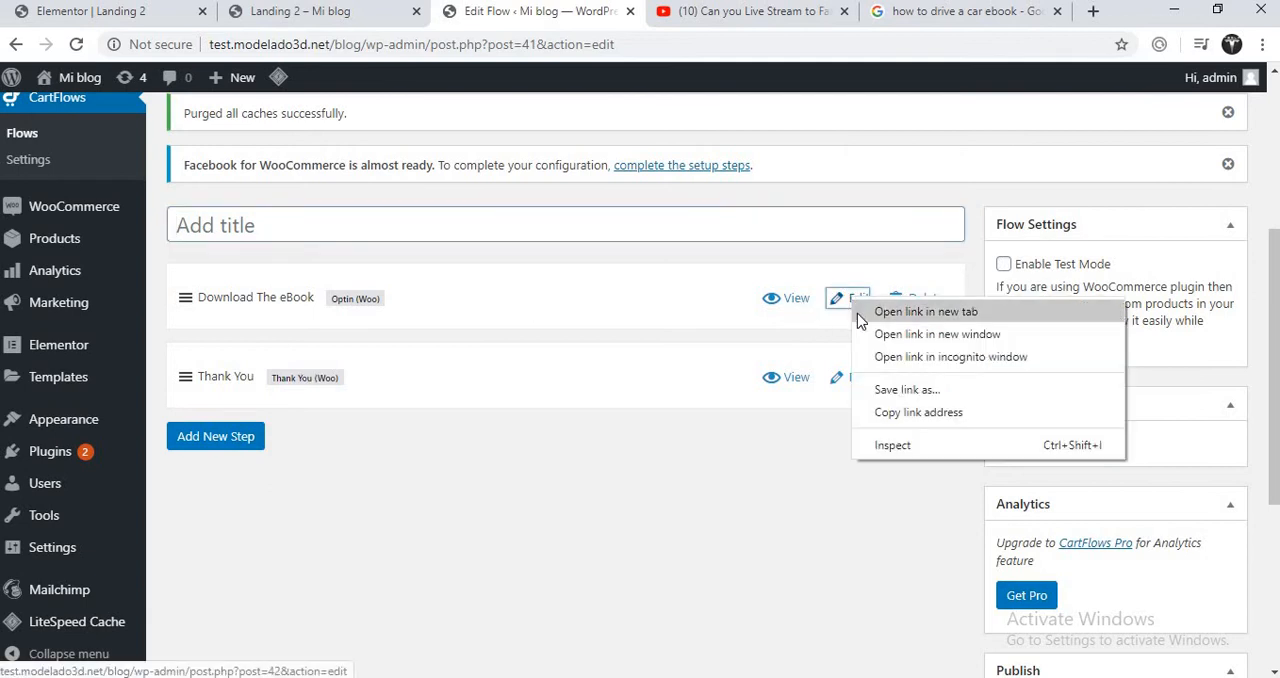
click(880, 314)
right_click(845, 395)
click(875, 403)
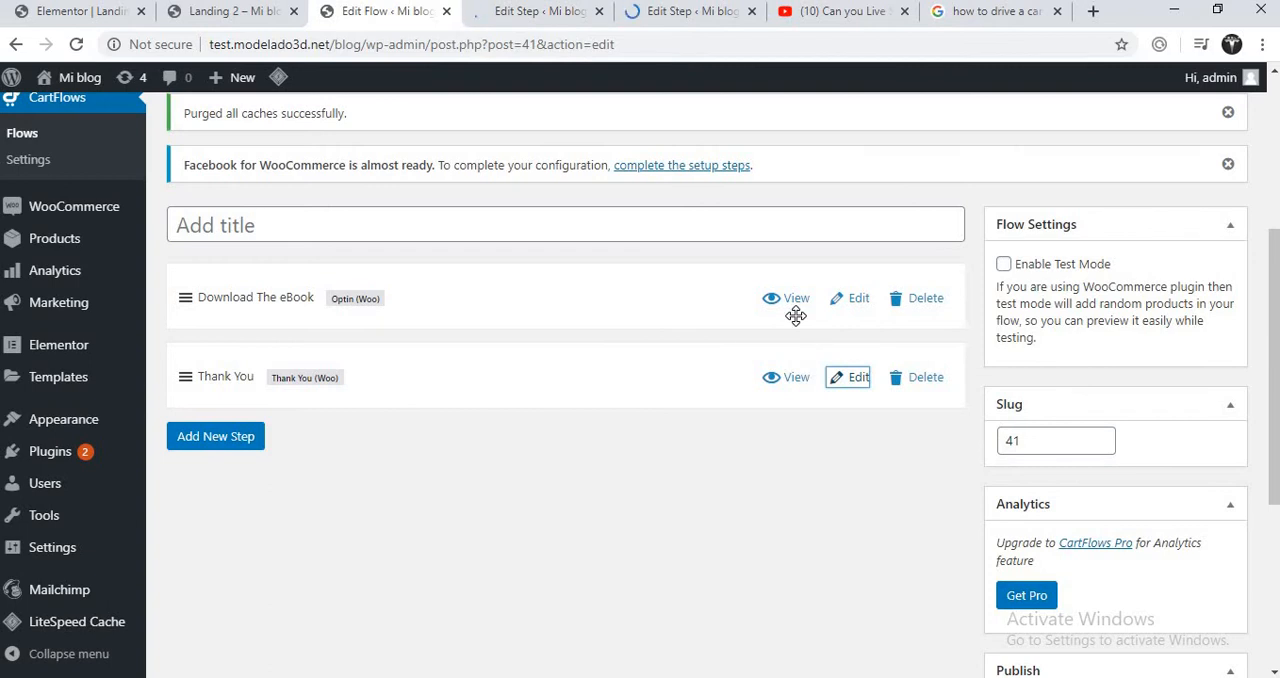
click(557, 14)
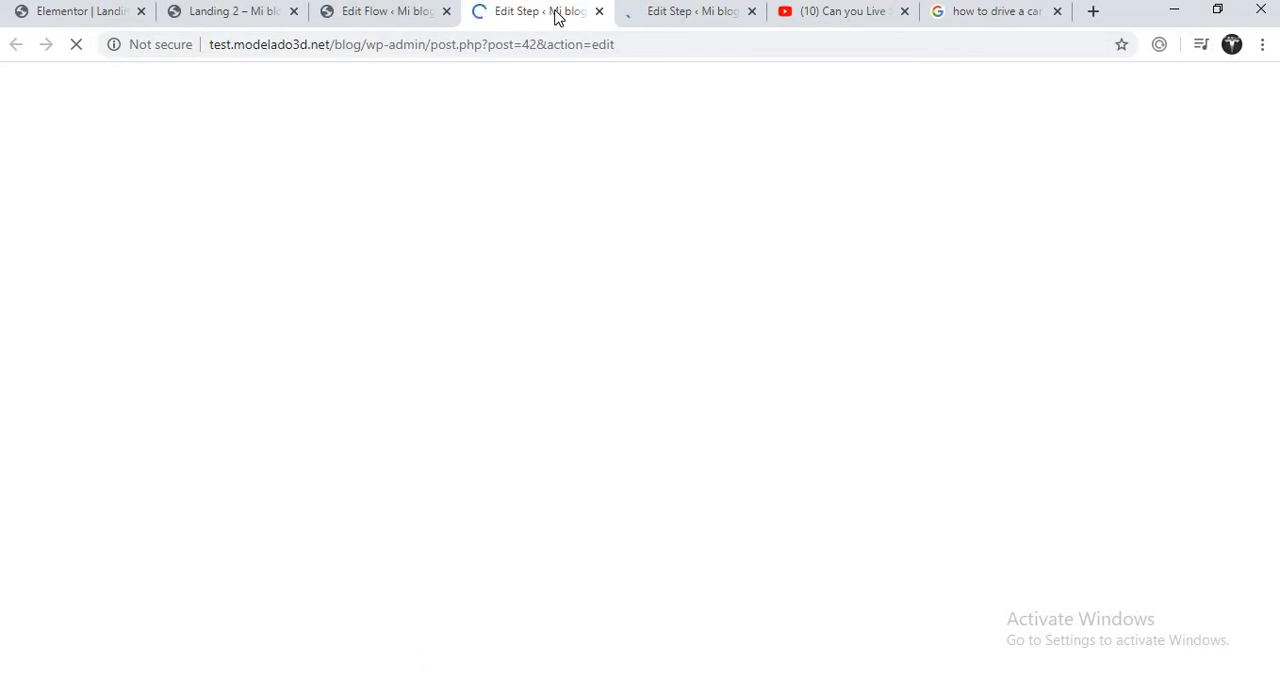
click(413, 12)
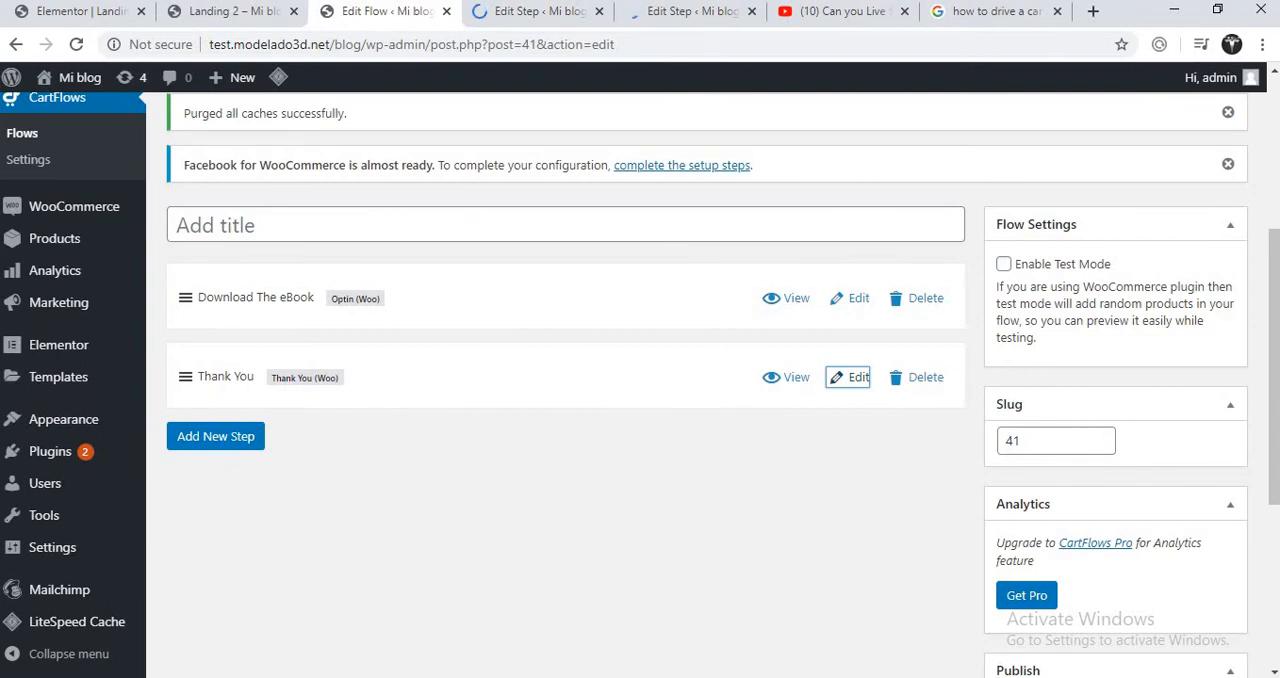
- Title the new flow "Ebook"
click(661, 221)
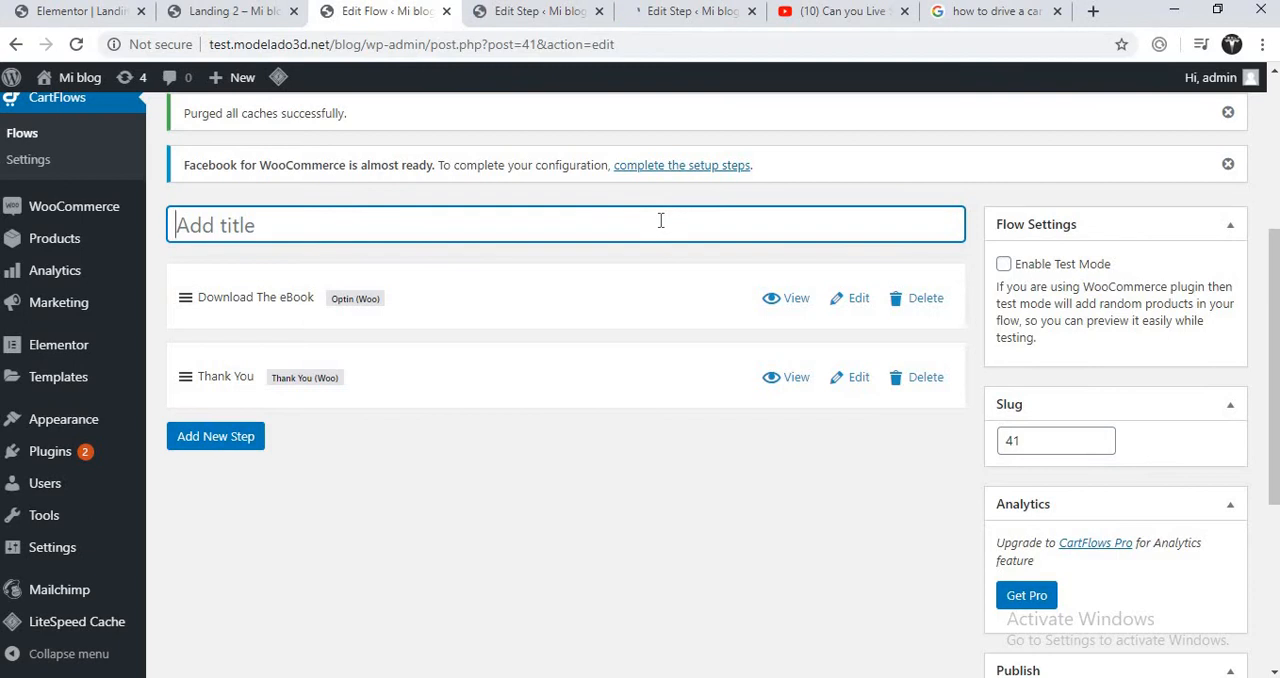
text(Ebook)
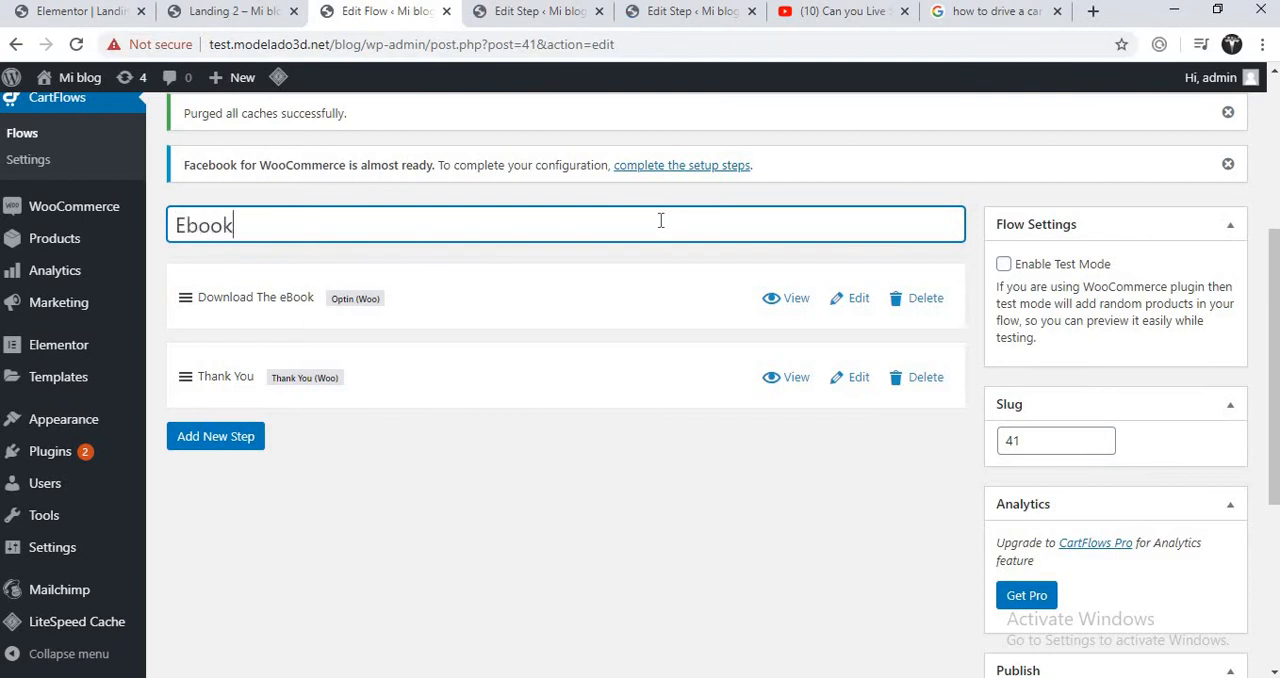
- Look at the ready landing page templates in the Steps Library, and close it without adding a step
click(224, 448)
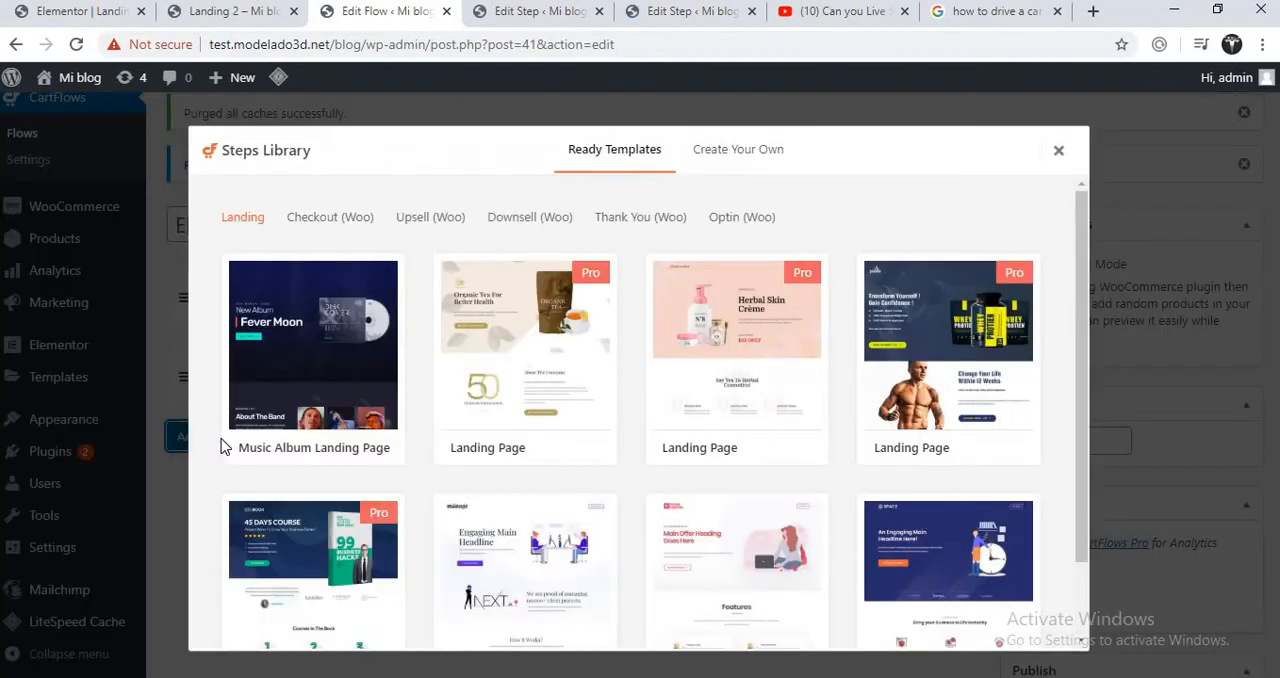
click(1059, 153)
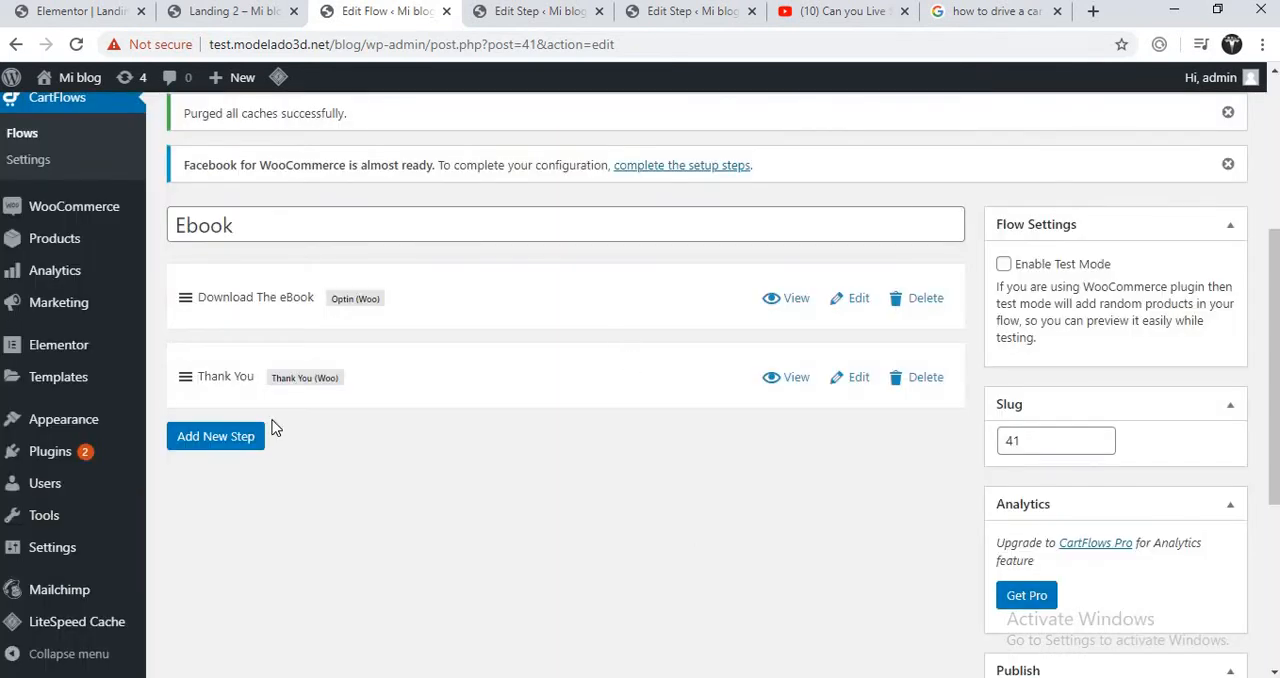
click(244, 436)
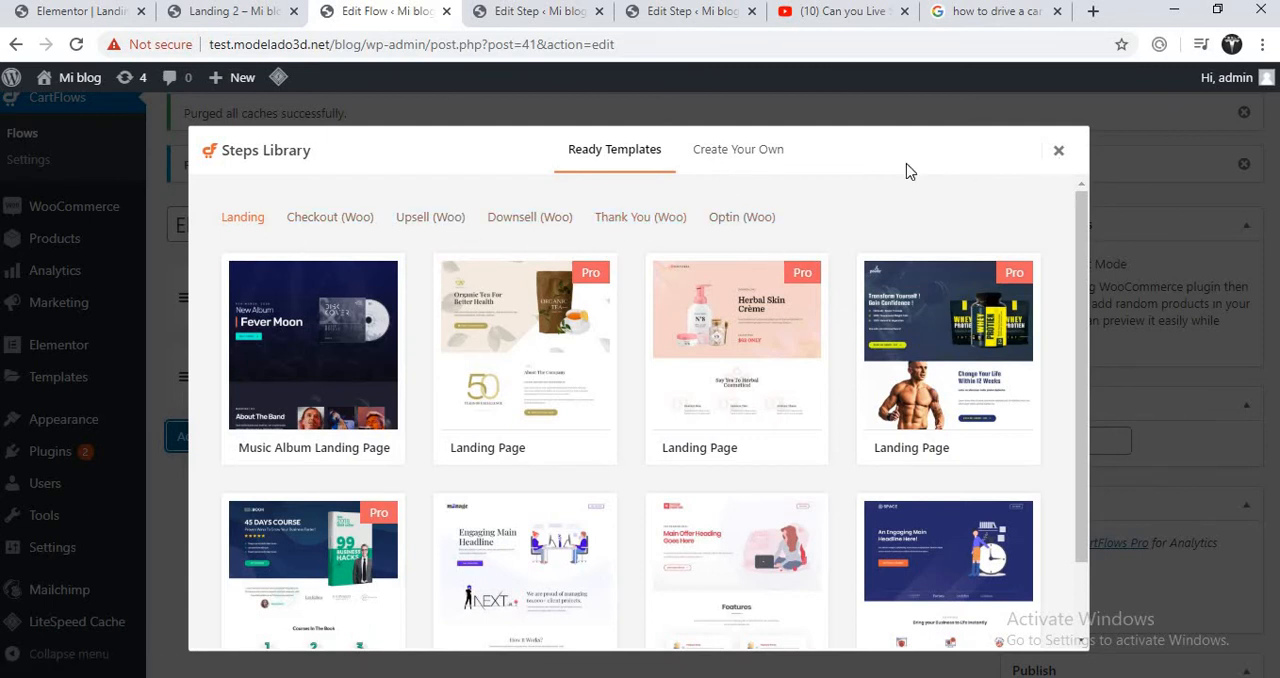
click(1058, 150)
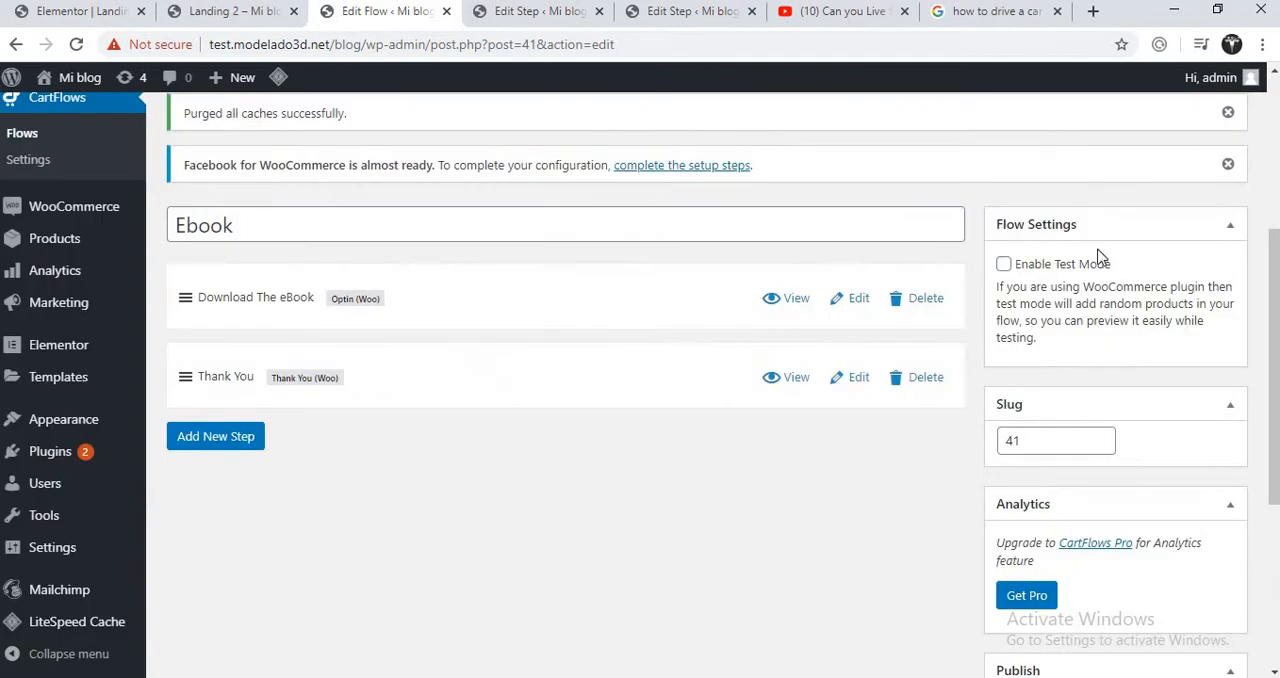
- Update the Ebook flow and open its Download The eBook and Thank You steps for editing with Elementor
drag(1276, 252, 1267, 470)
click(1204, 476)
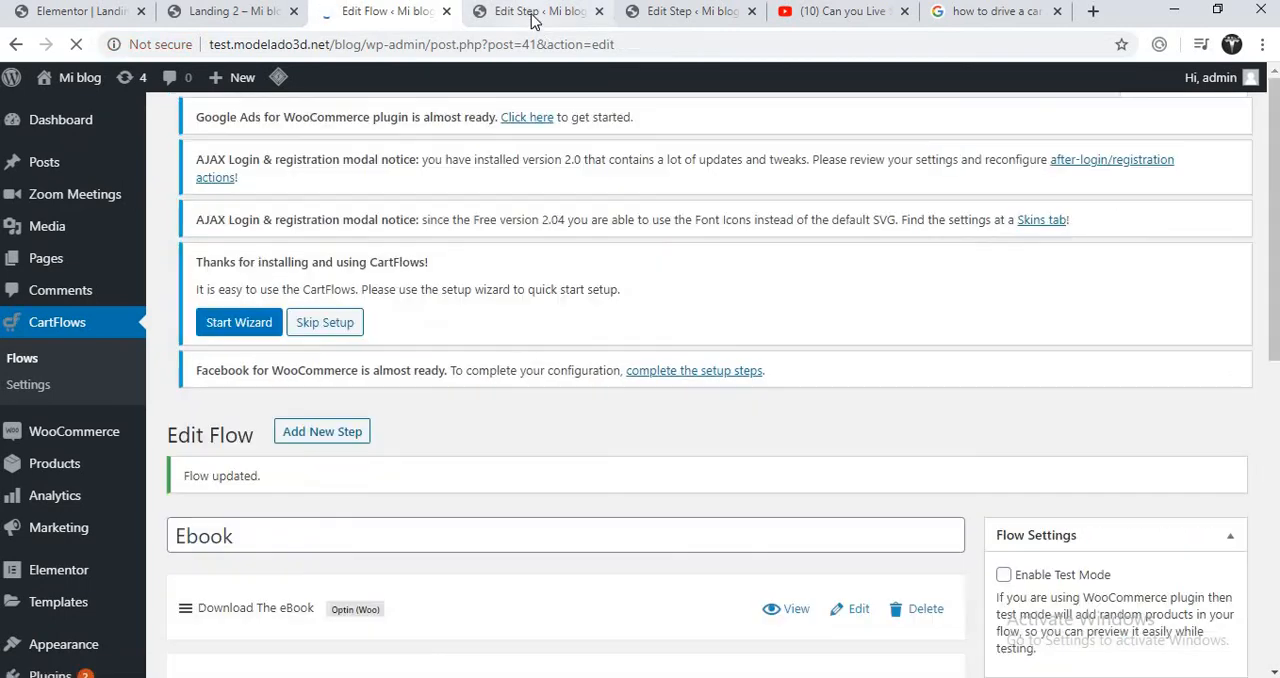
click(533, 18)
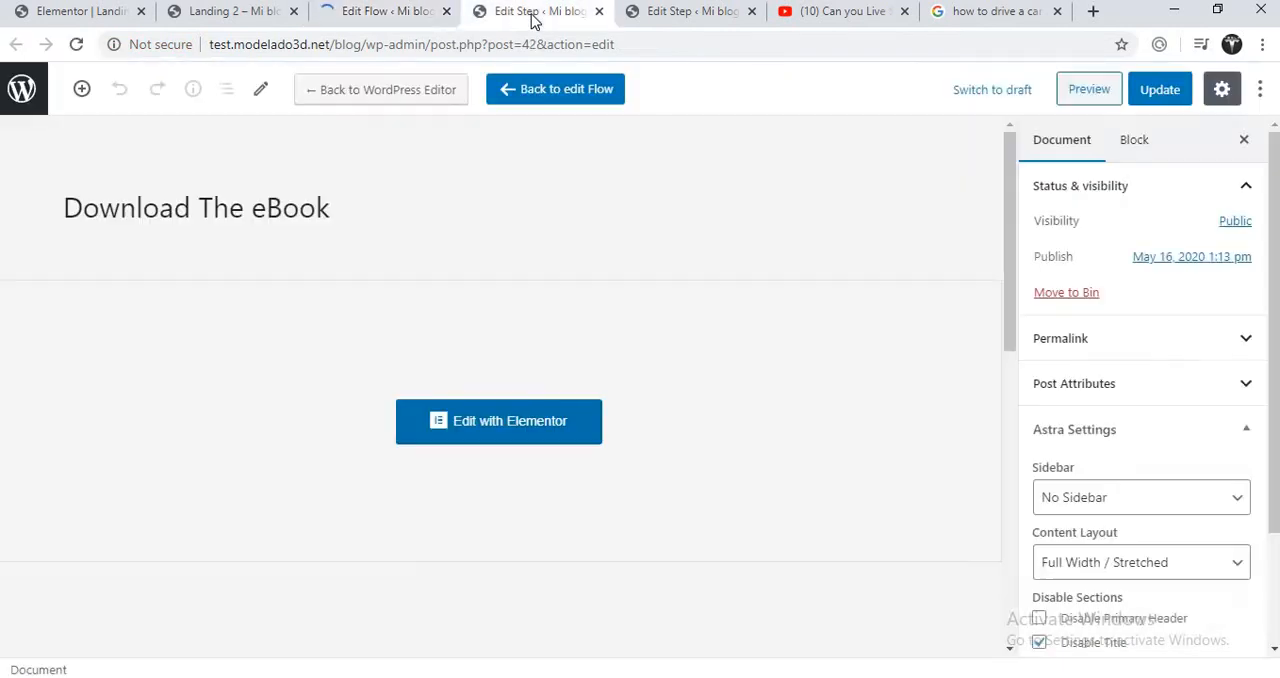
click(571, 423)
click(705, 16)
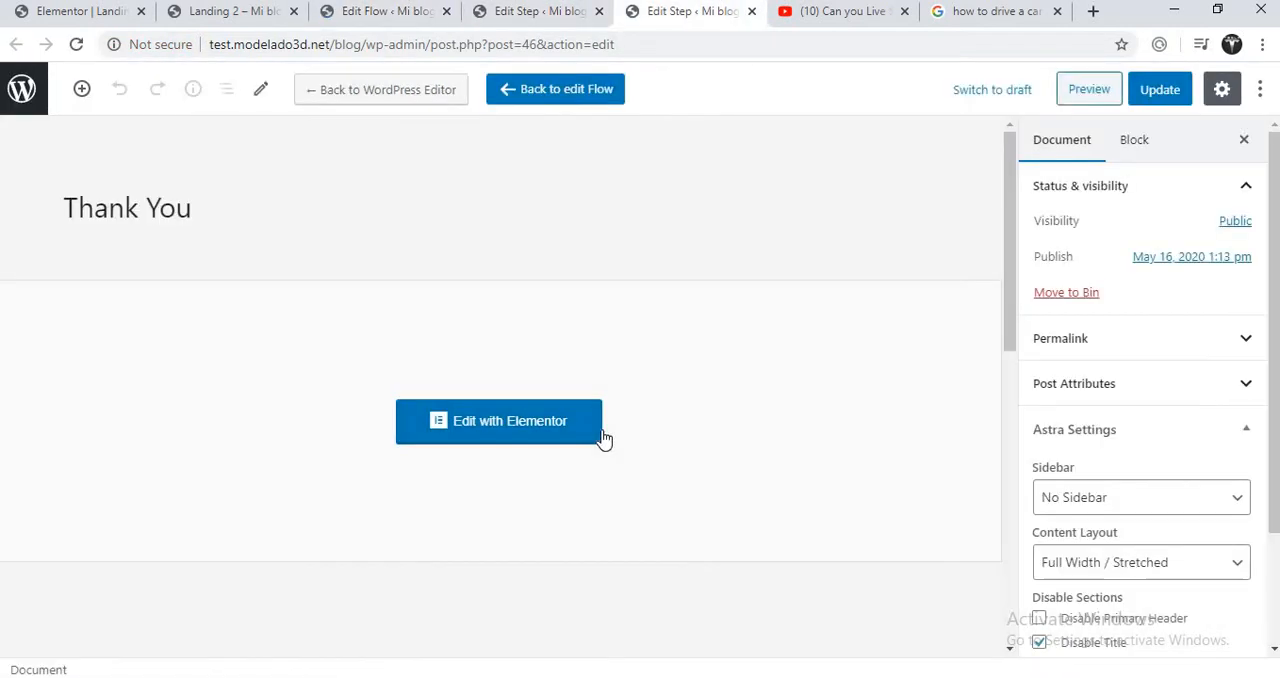
click(543, 436)
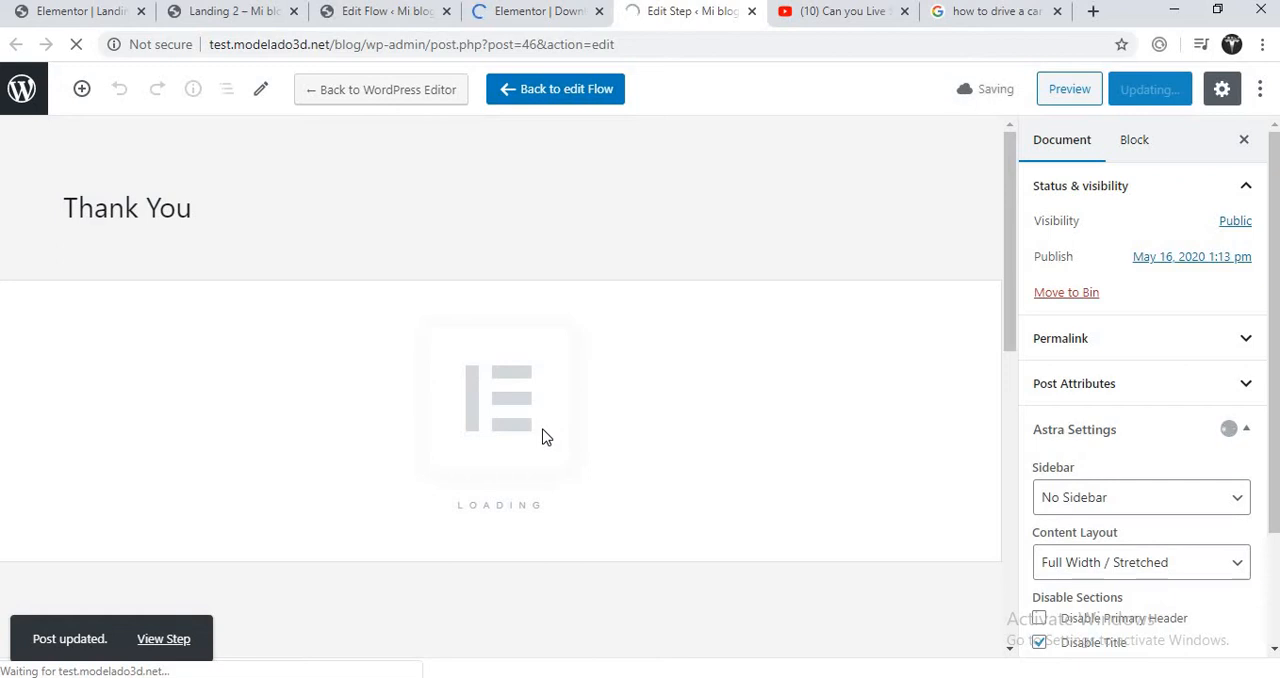
- Review the layouts of the Download The eBook and Thank You pages in Elementor
click(540, 18)
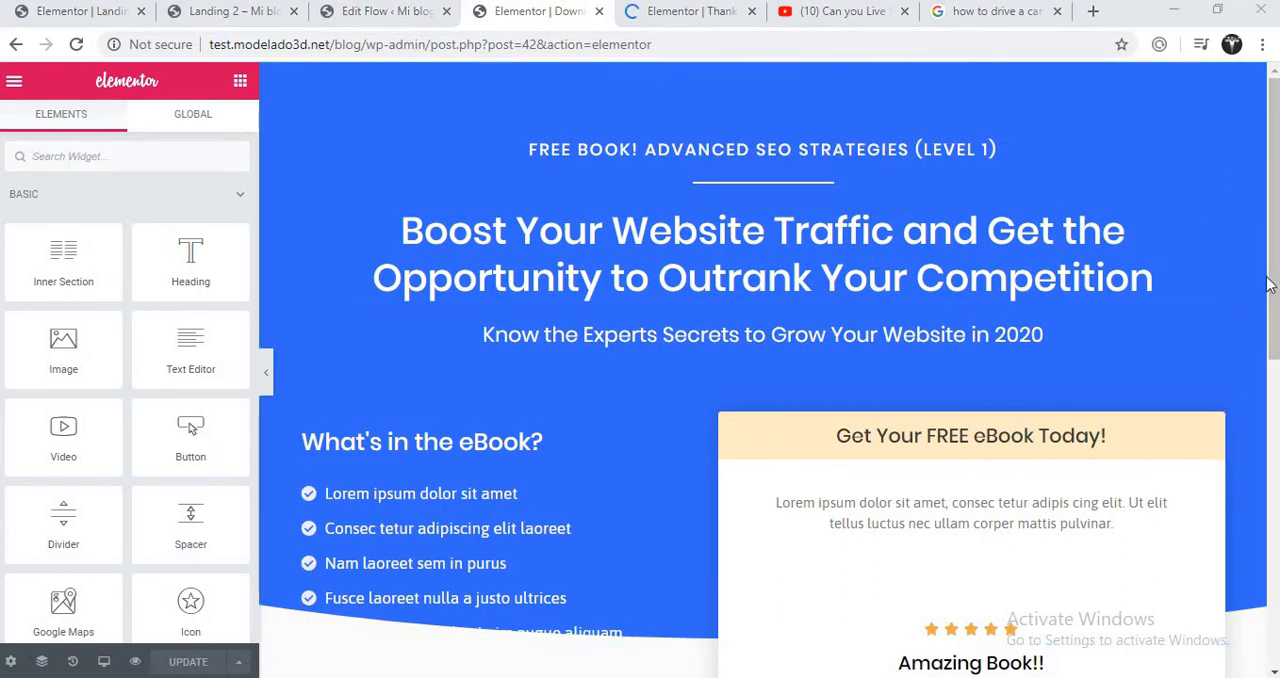
scroll(1272, 290, down, 5)
scroll(1268, 465, down, 2)
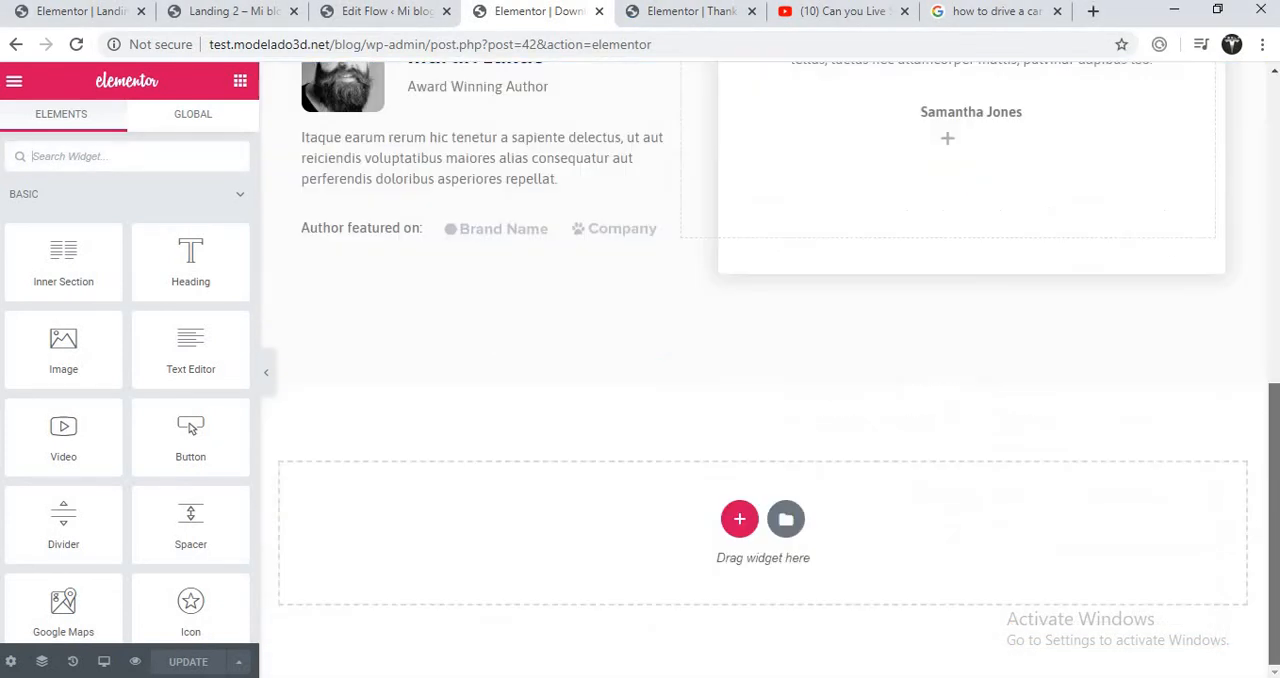
scroll(1272, 455, up, 4)
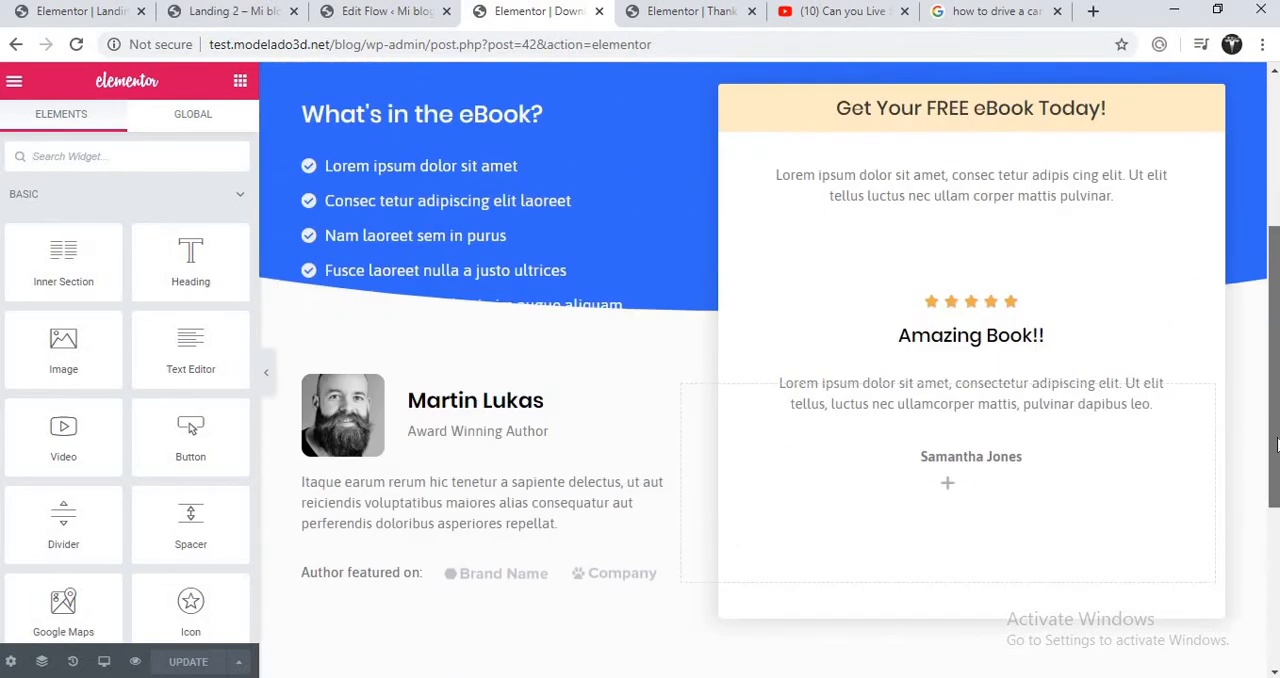
drag(1277, 438, 1277, 505)
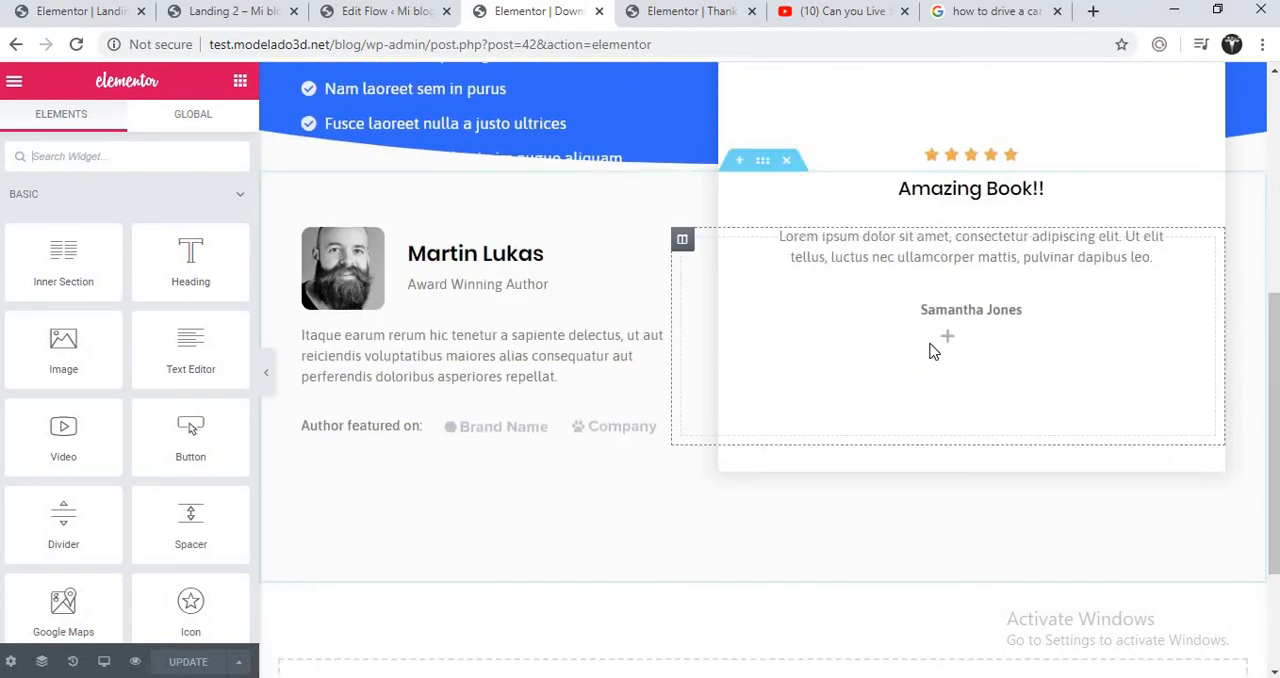
click(705, 11)
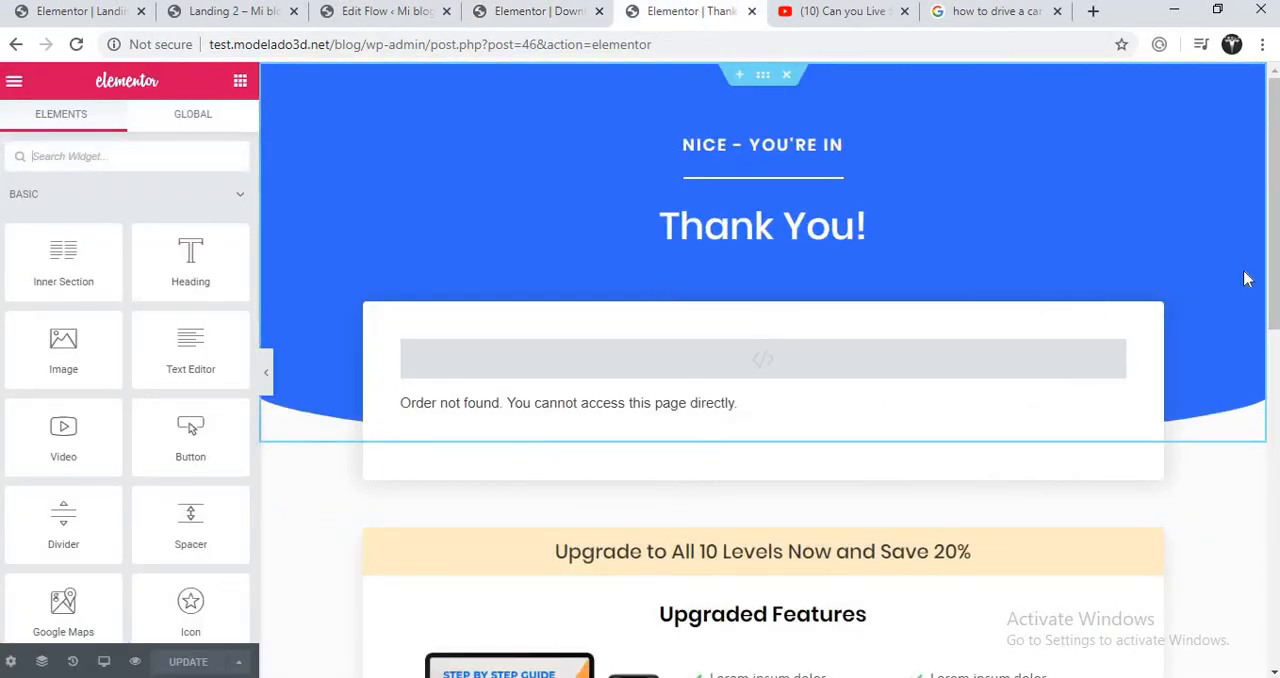
drag(1271, 273, 746, 190)
- Add a Button widget to the Download The eBook page and place it above the "Author featured on:" text
click(537, 13)
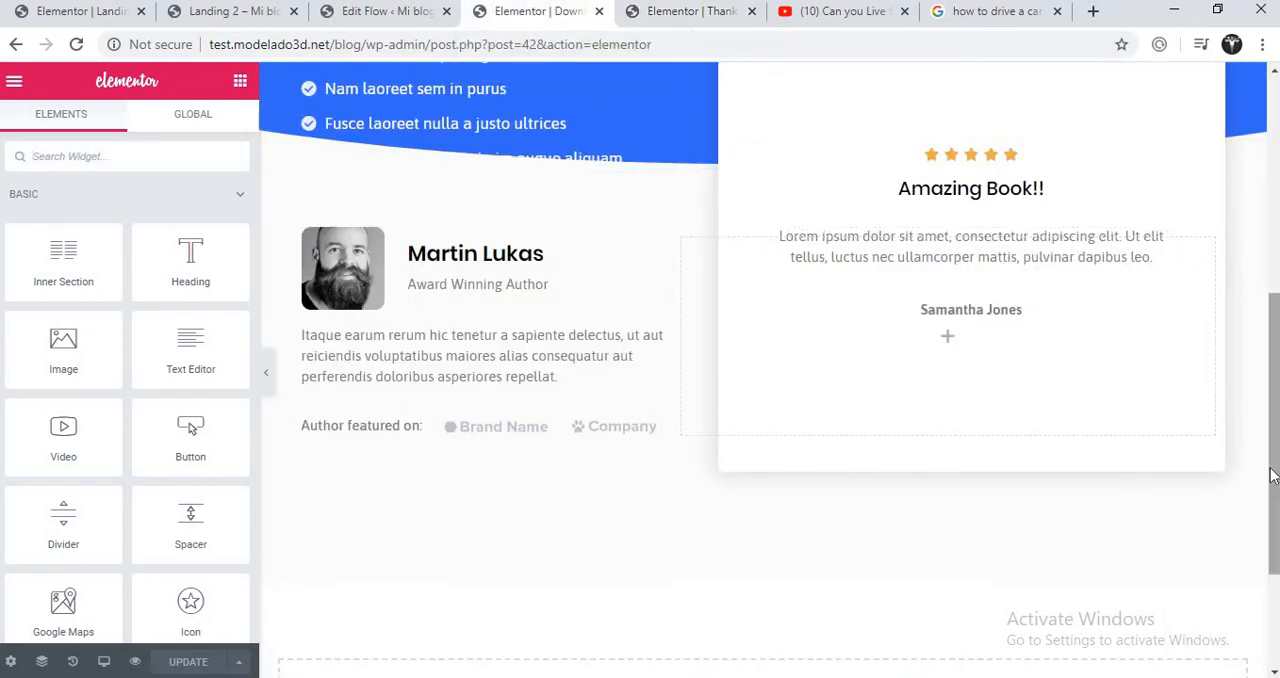
mouse_move(1277, 476)
mouse_down()
mouse_move(1277, 495)
mouse_move(1276, 345)
mouse_move(1276, 462)
mouse_up()
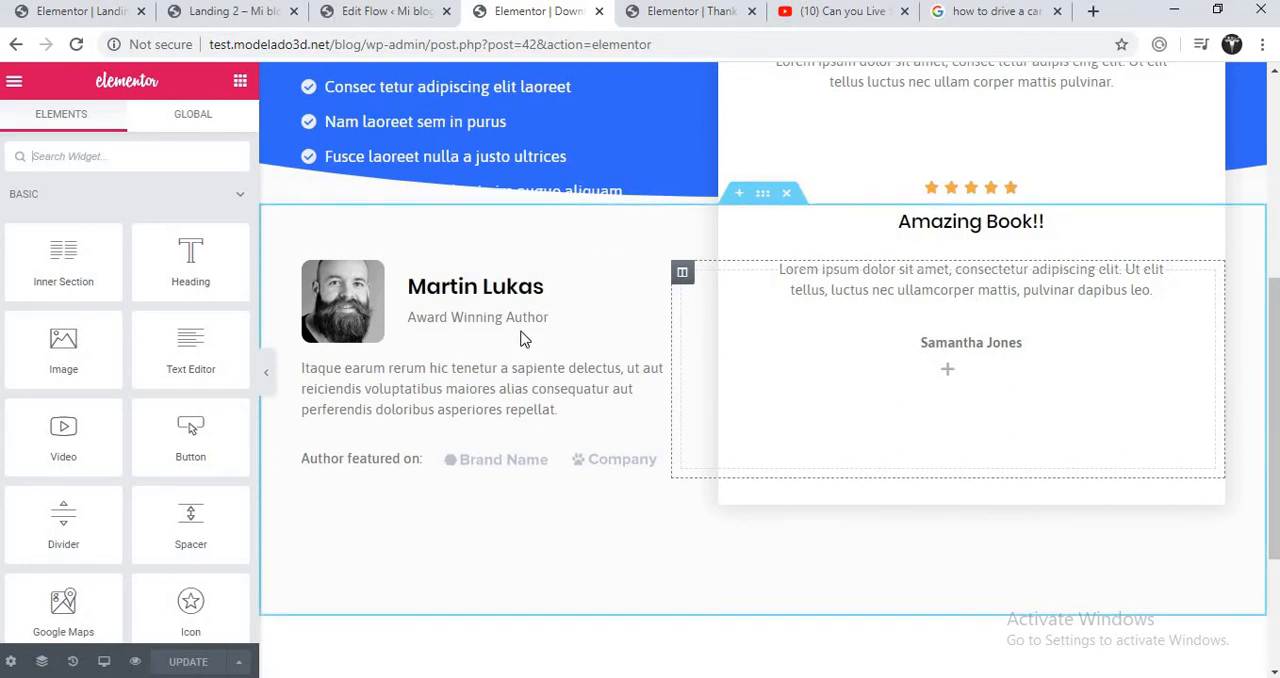
click(117, 157)
text(but)
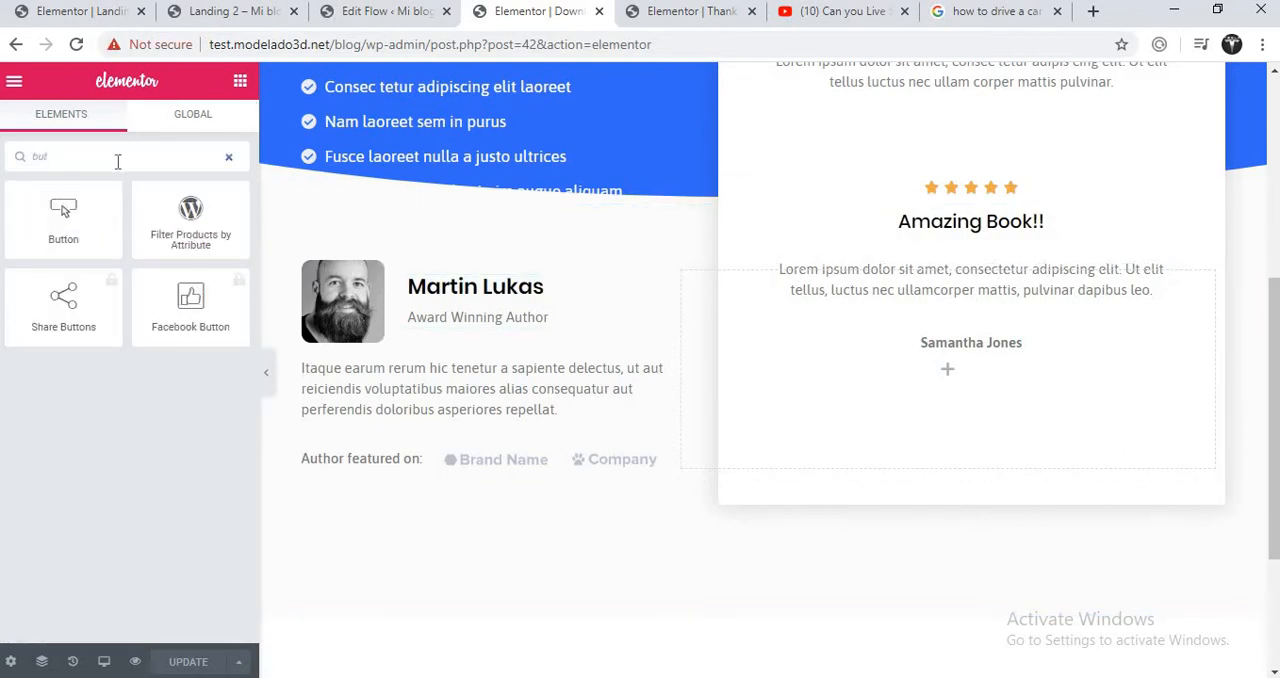
drag(63, 215, 1077, 369)
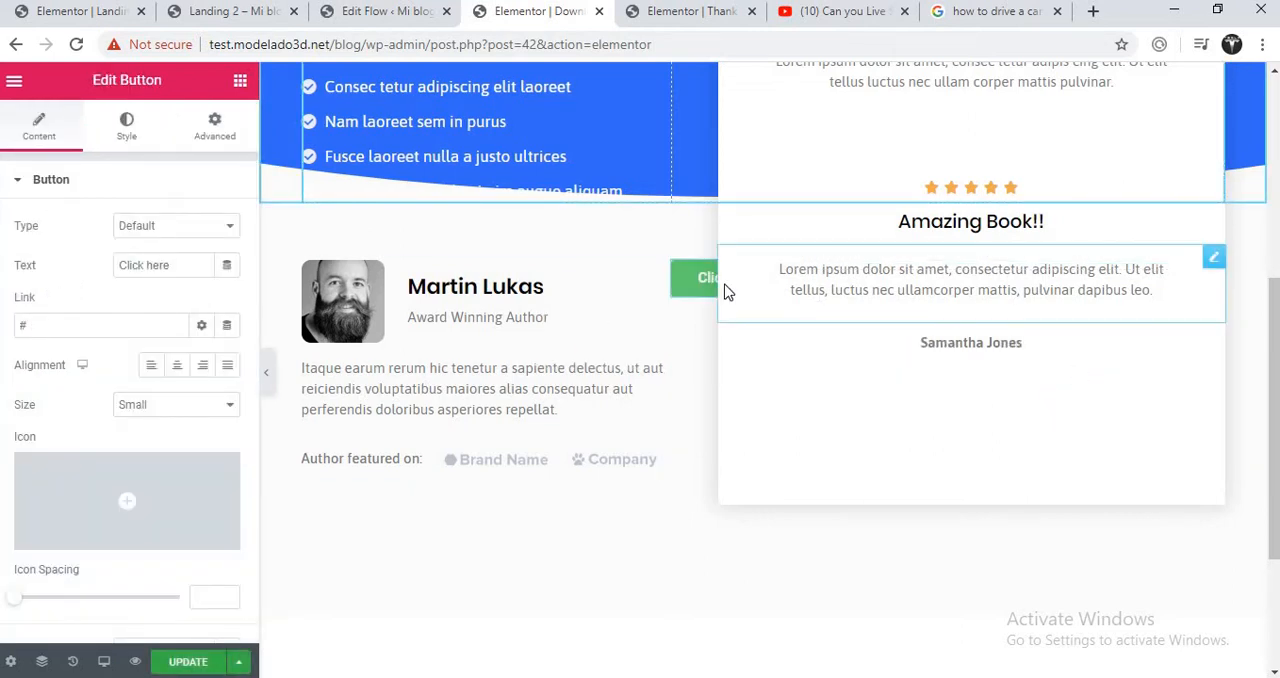
drag(692, 282, 695, 543)
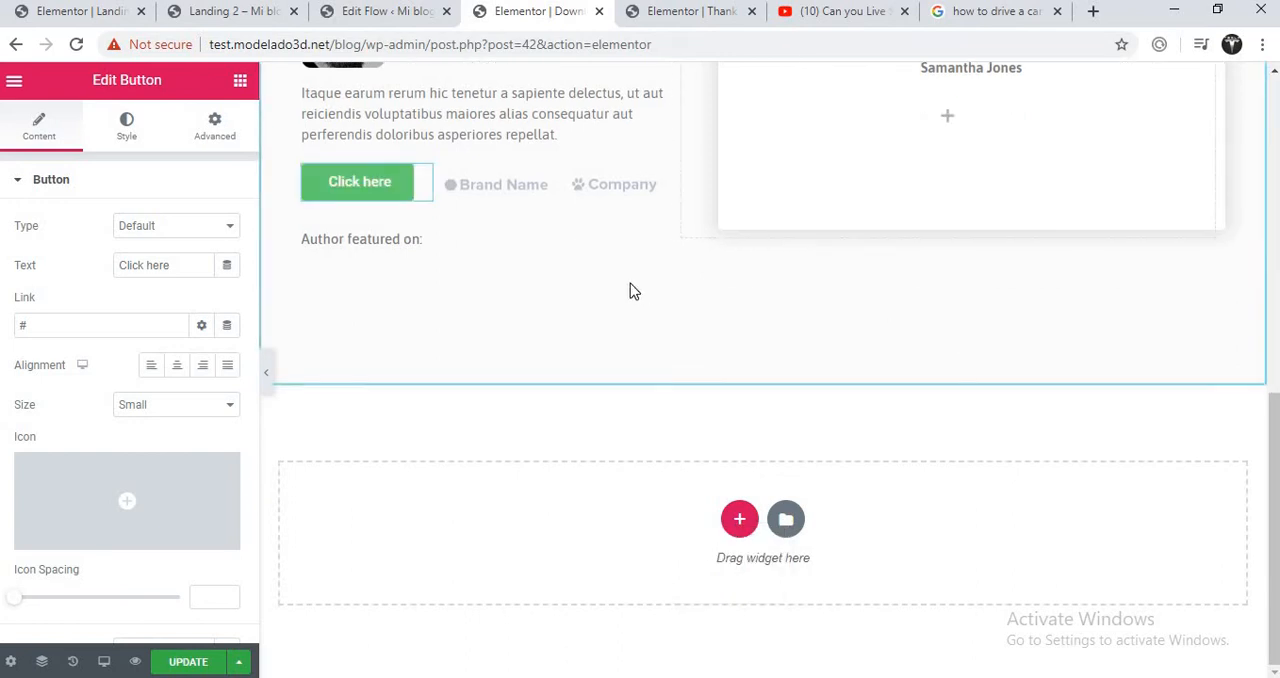
- Insert a single-column section at the end of the page, move the Click here button into it and center it
click(740, 519)
click(543, 517)
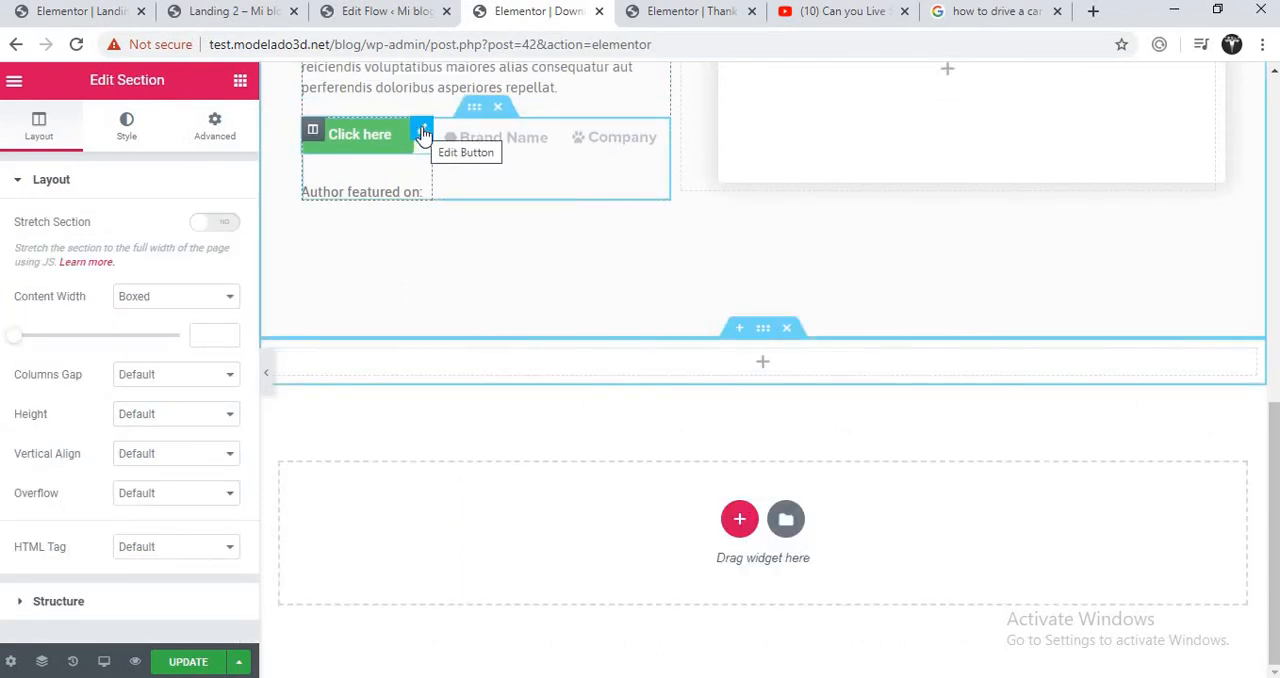
drag(424, 133, 720, 352)
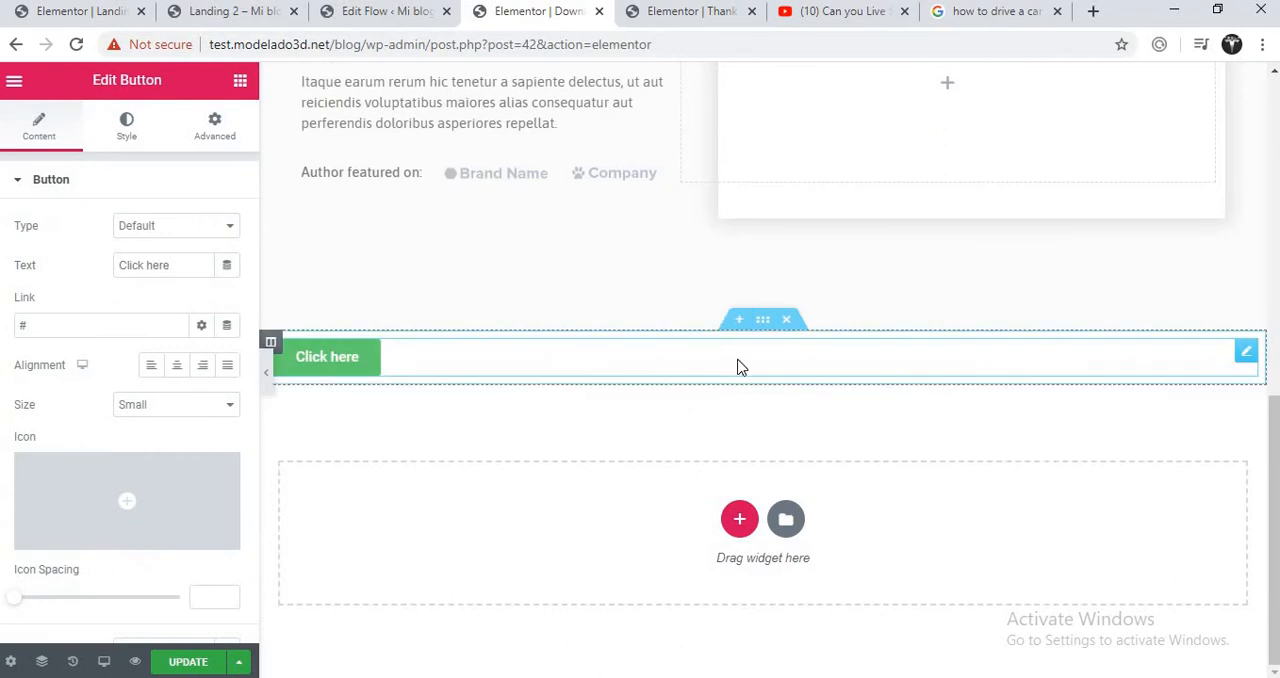
click(175, 366)
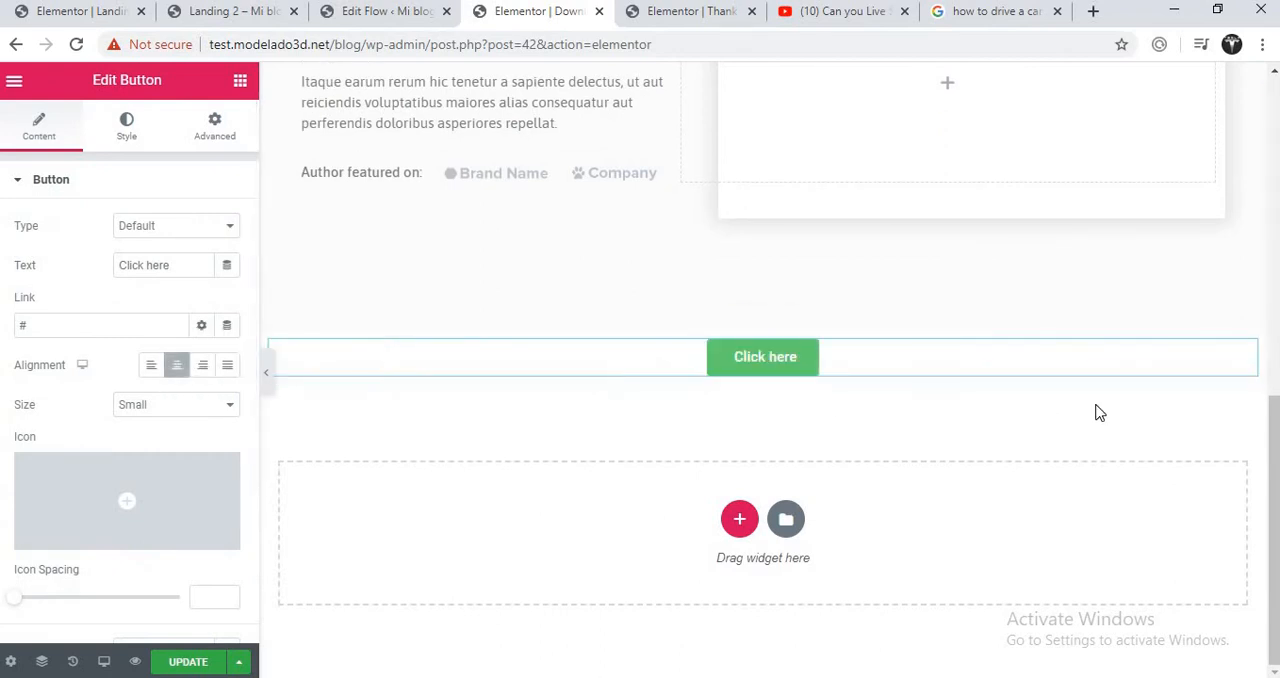
drag(1274, 414, 1275, 95)
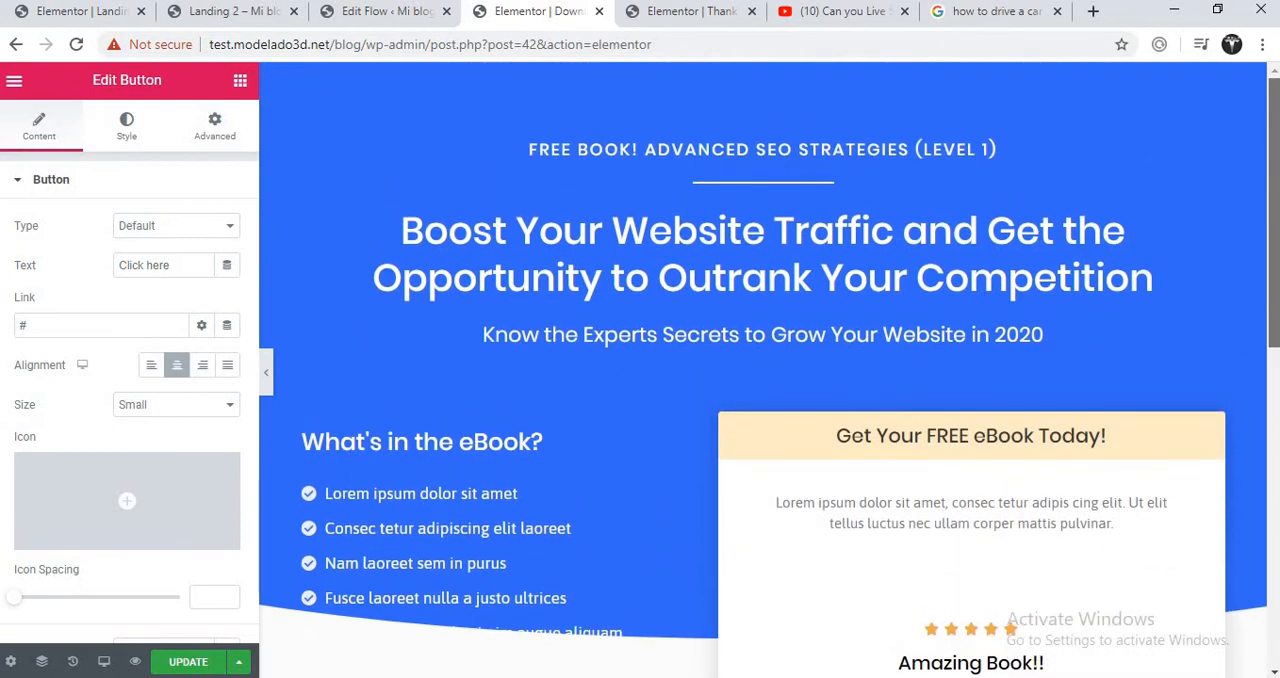
drag(1277, 136, 1275, 415)
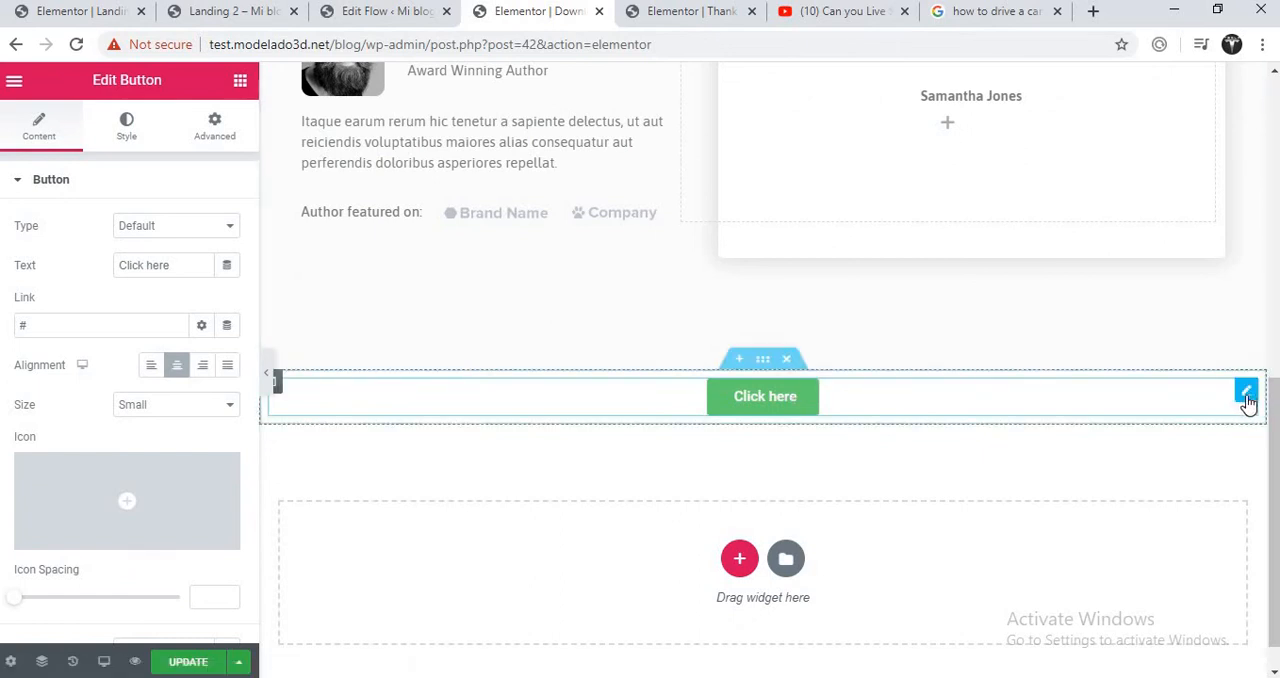
mouse_move(128, 518)
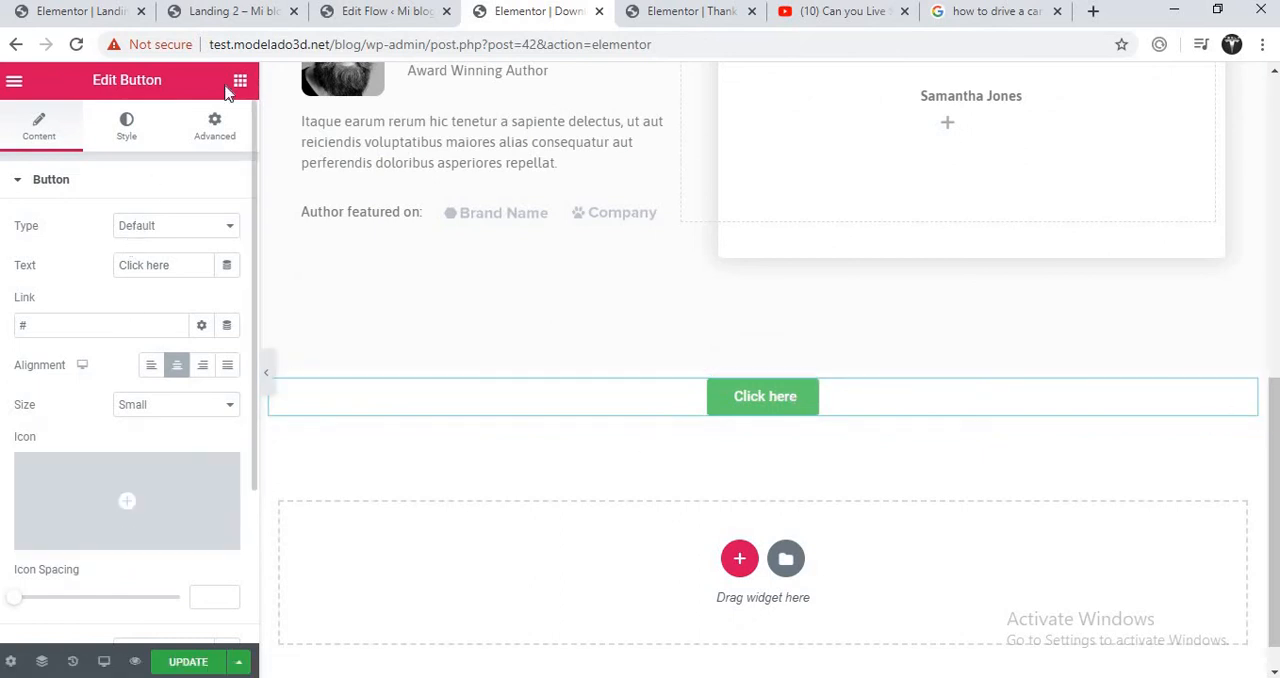
- Preview the Thank You page and reload it at its plain address without the preview parameters
click(658, 11)
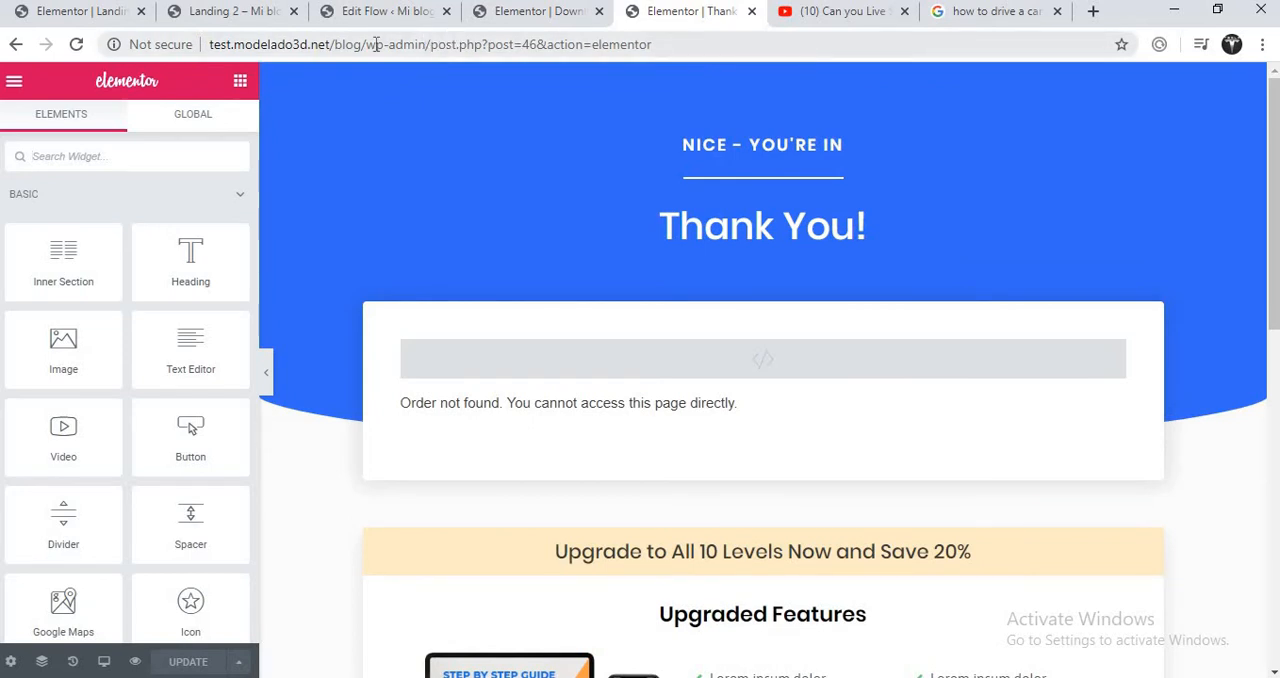
click(136, 663)
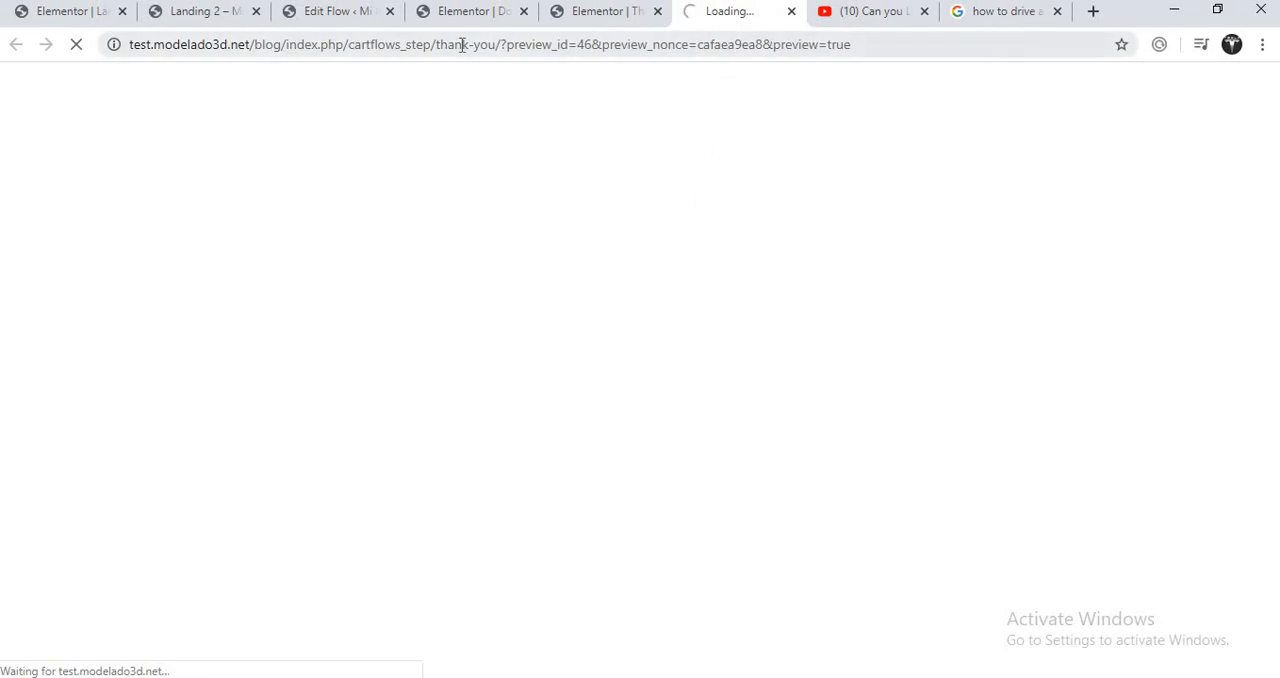
drag(502, 44, 896, 49)
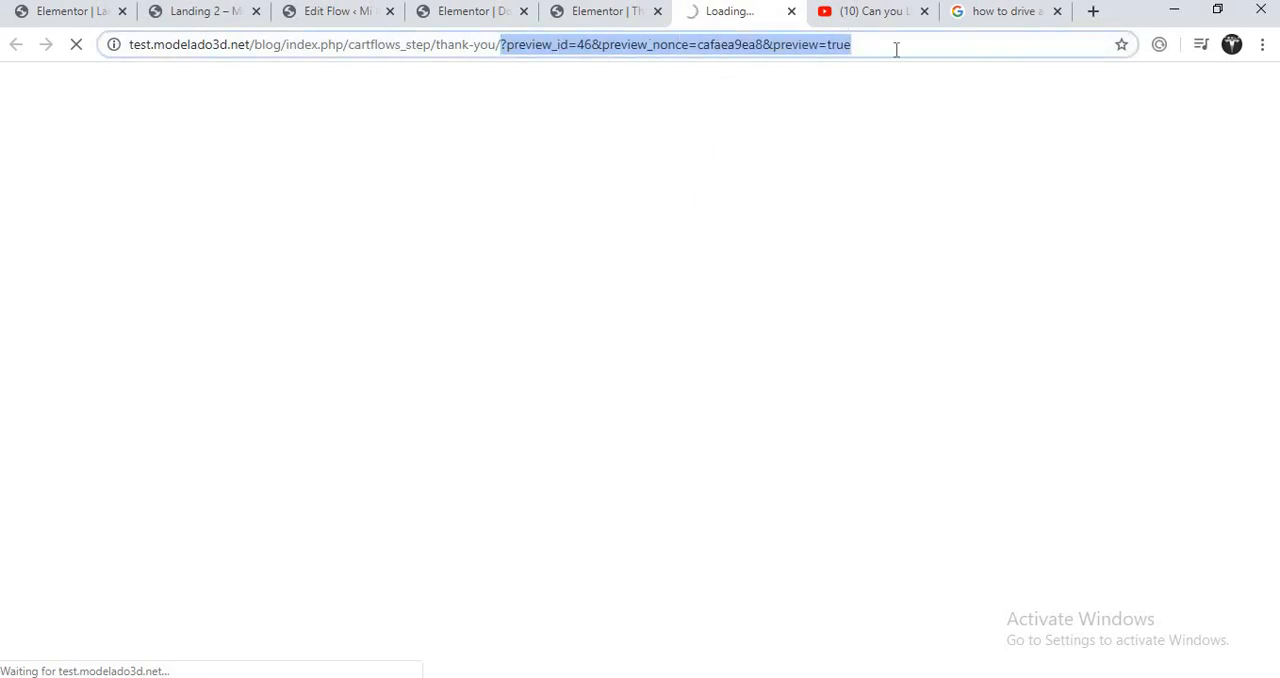
key(BackSpace)
key(Return)
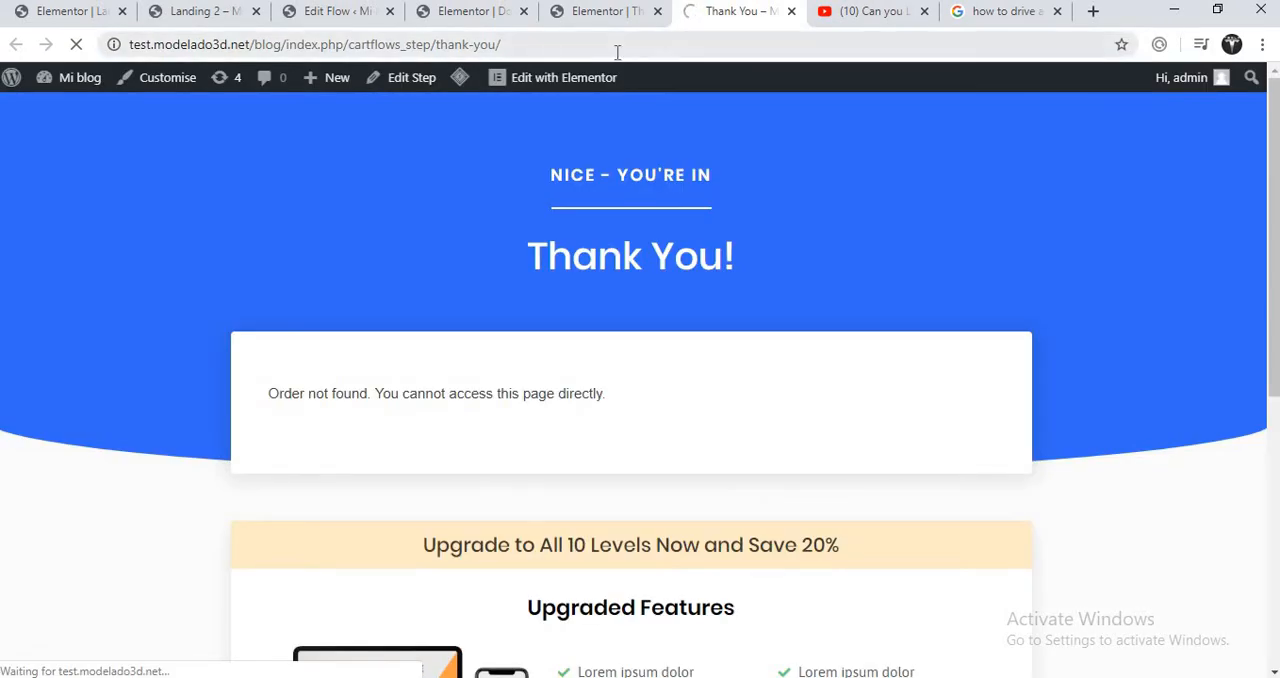
- Link the Click here button on the Download The eBook page to the Thank You page's copied address and update the page
click(617, 52)
right_click(479, 44)
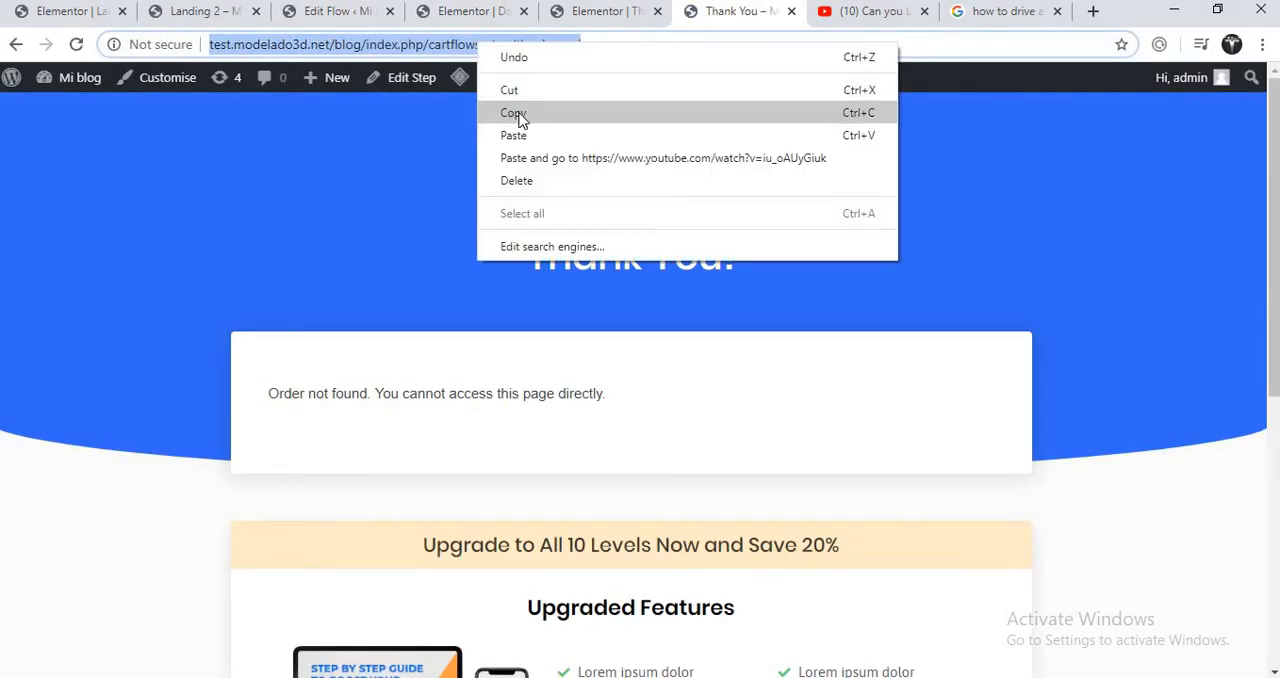
click(514, 113)
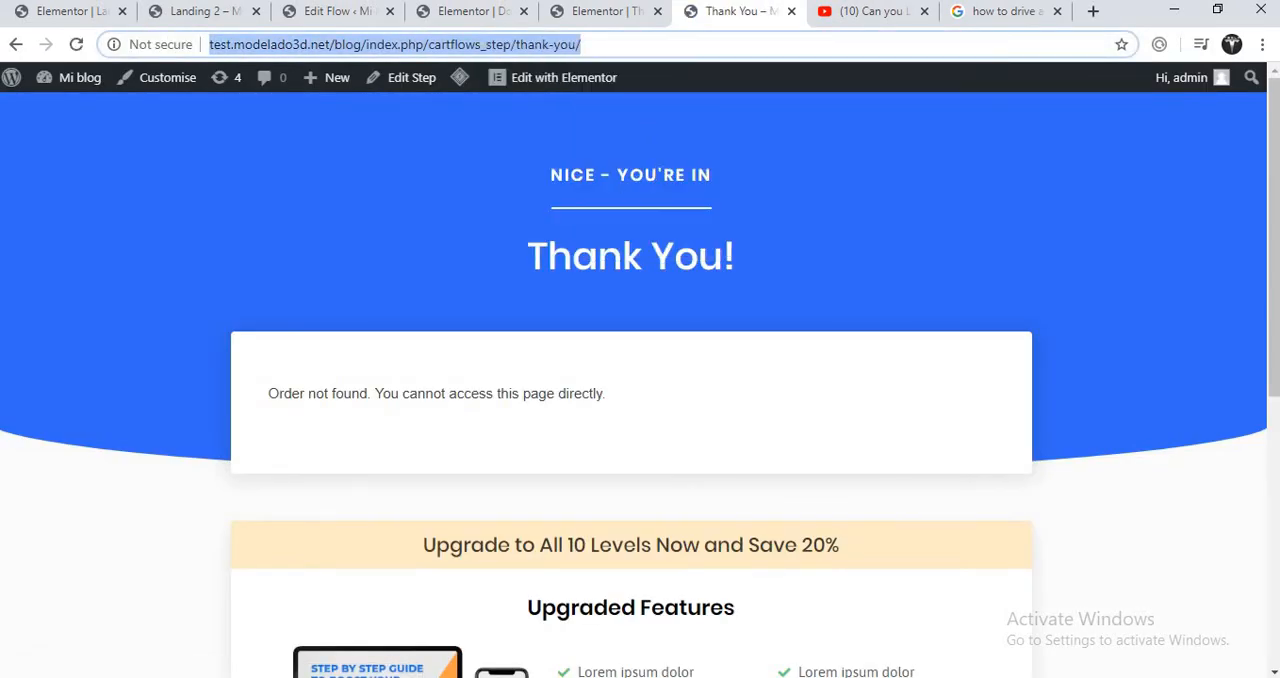
click(605, 11)
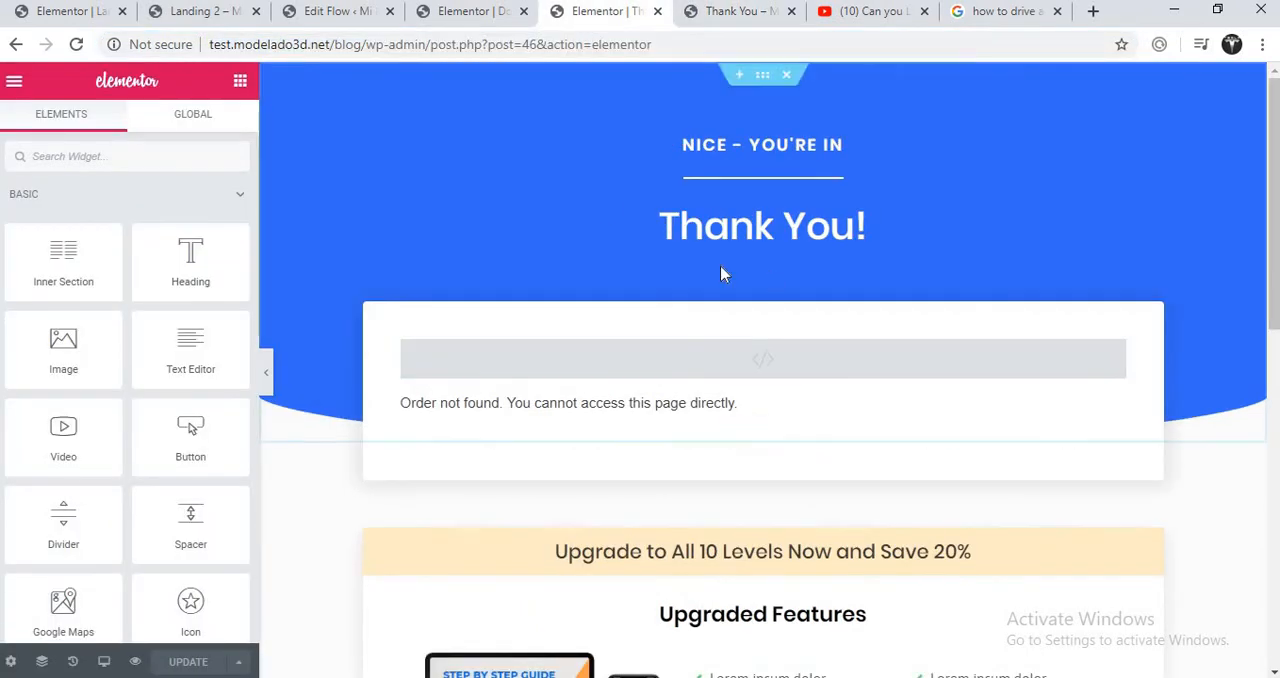
click(480, 14)
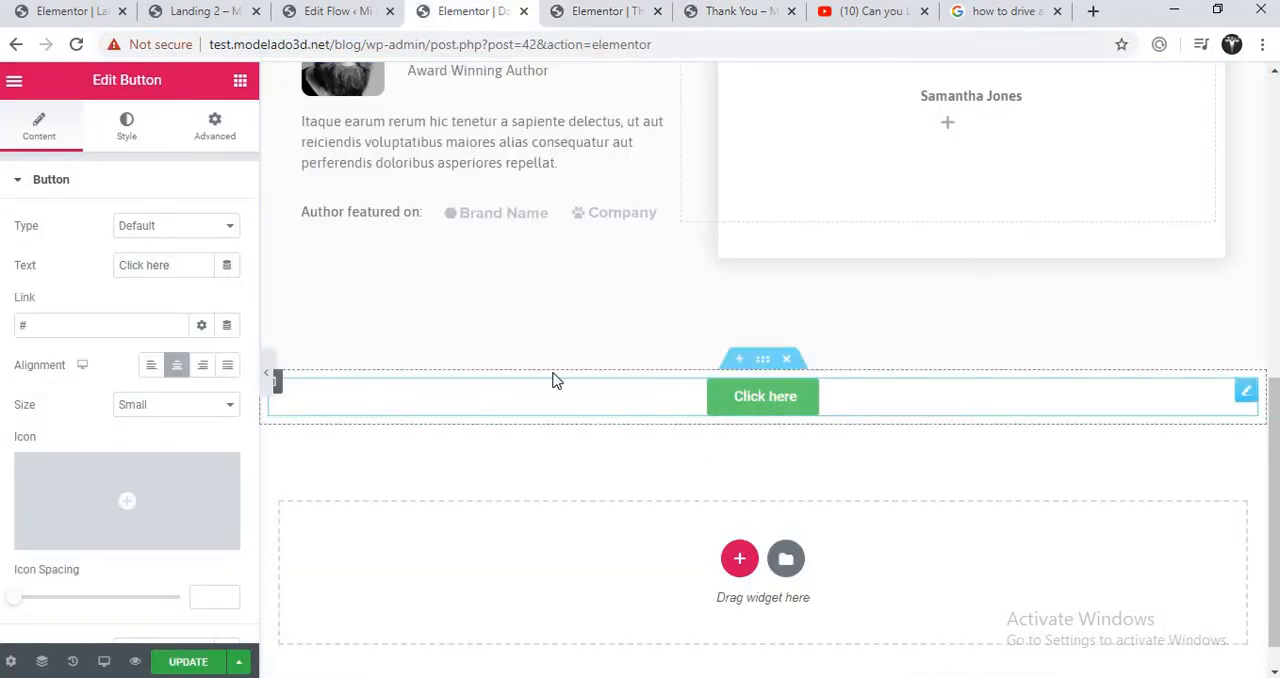
click(89, 326)
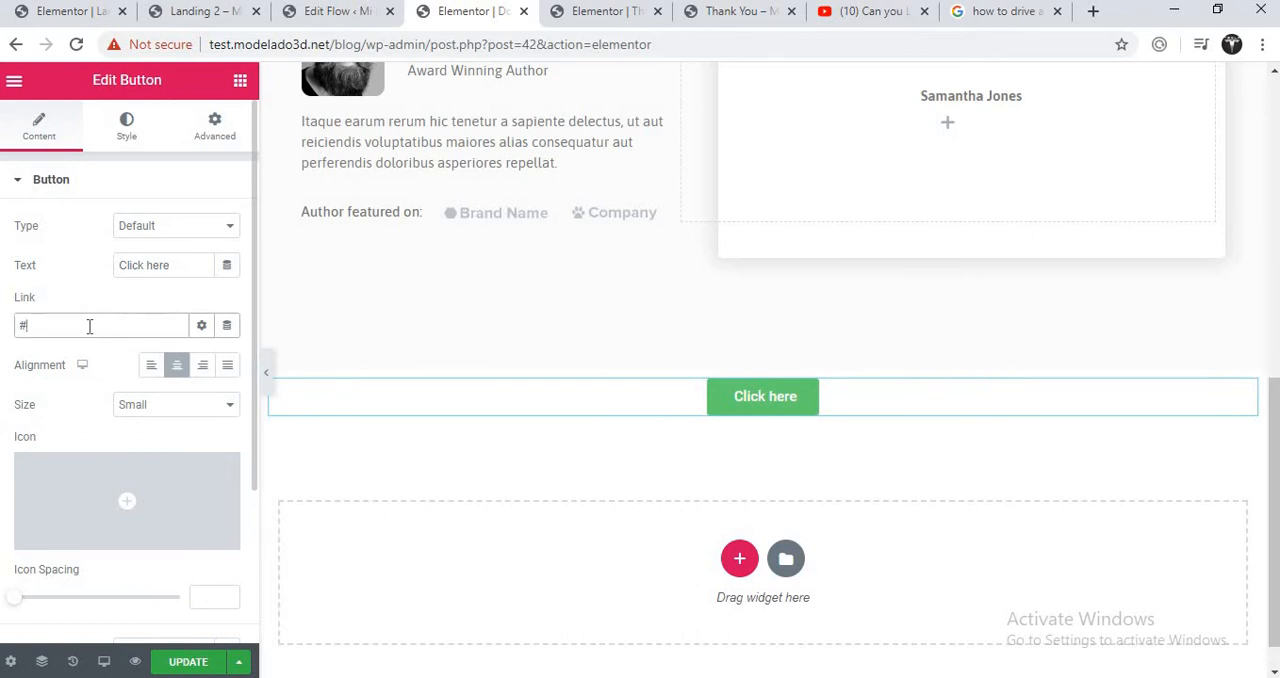
key(BackSpace)
right_click(89, 326)
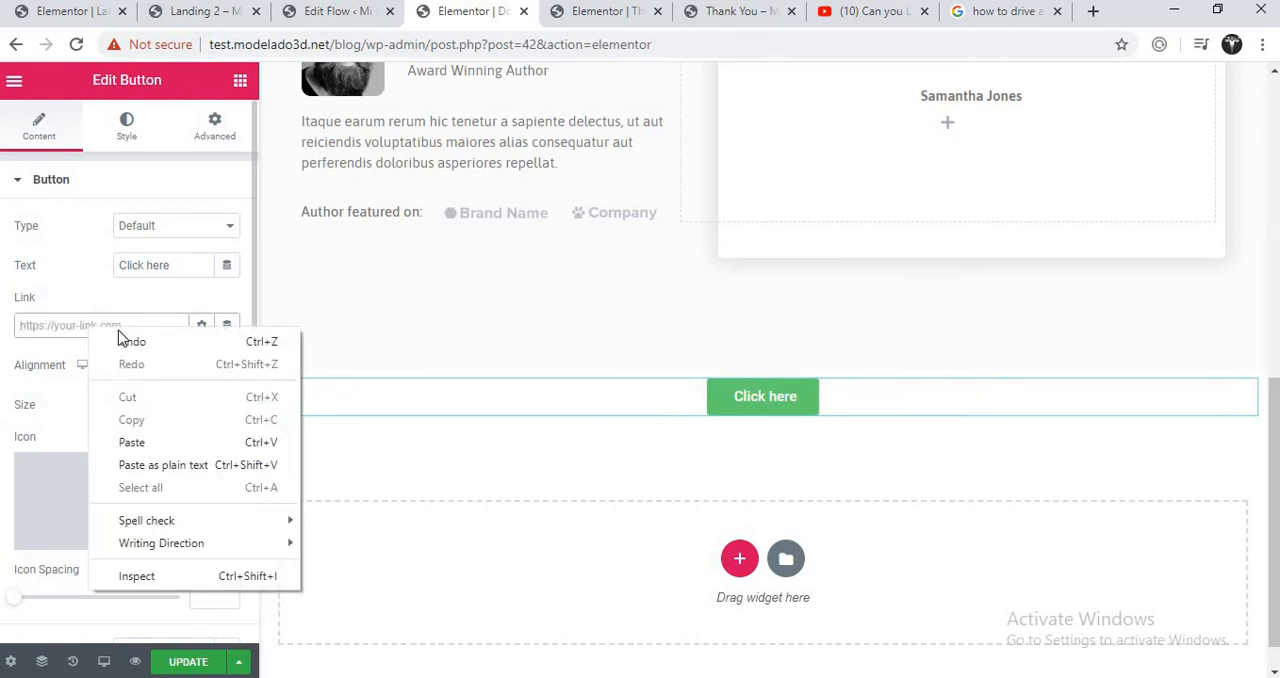
click(132, 442)
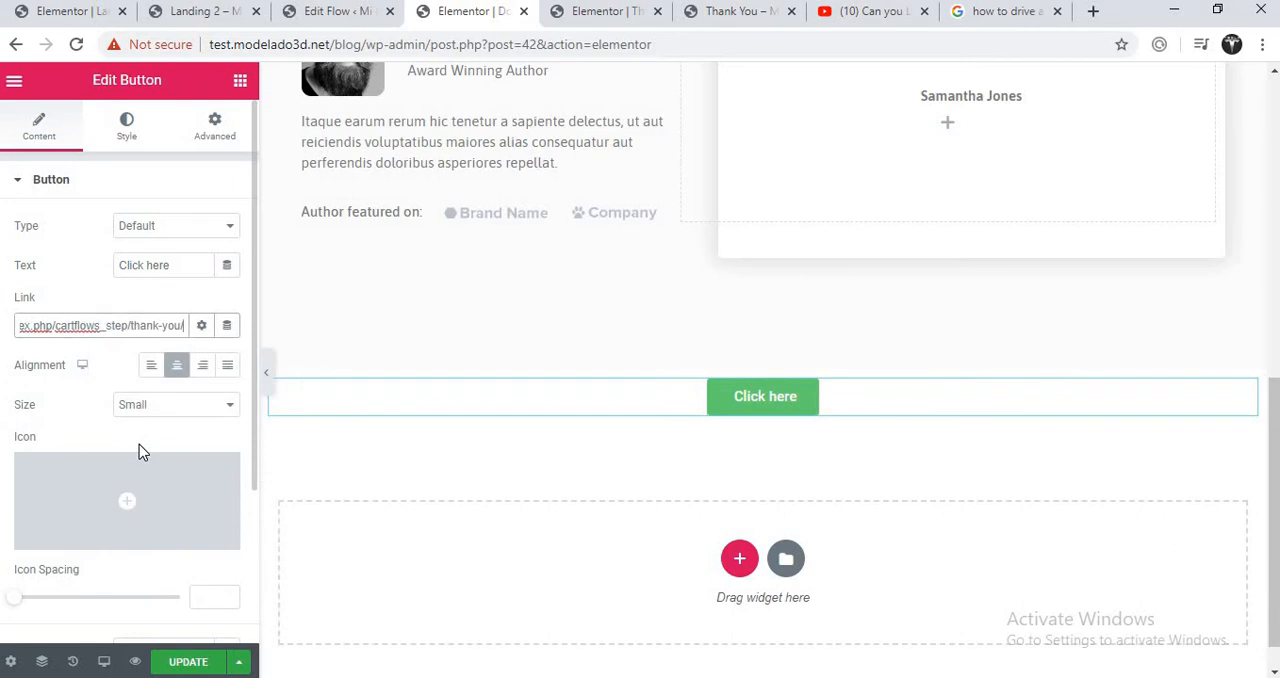
click(196, 670)
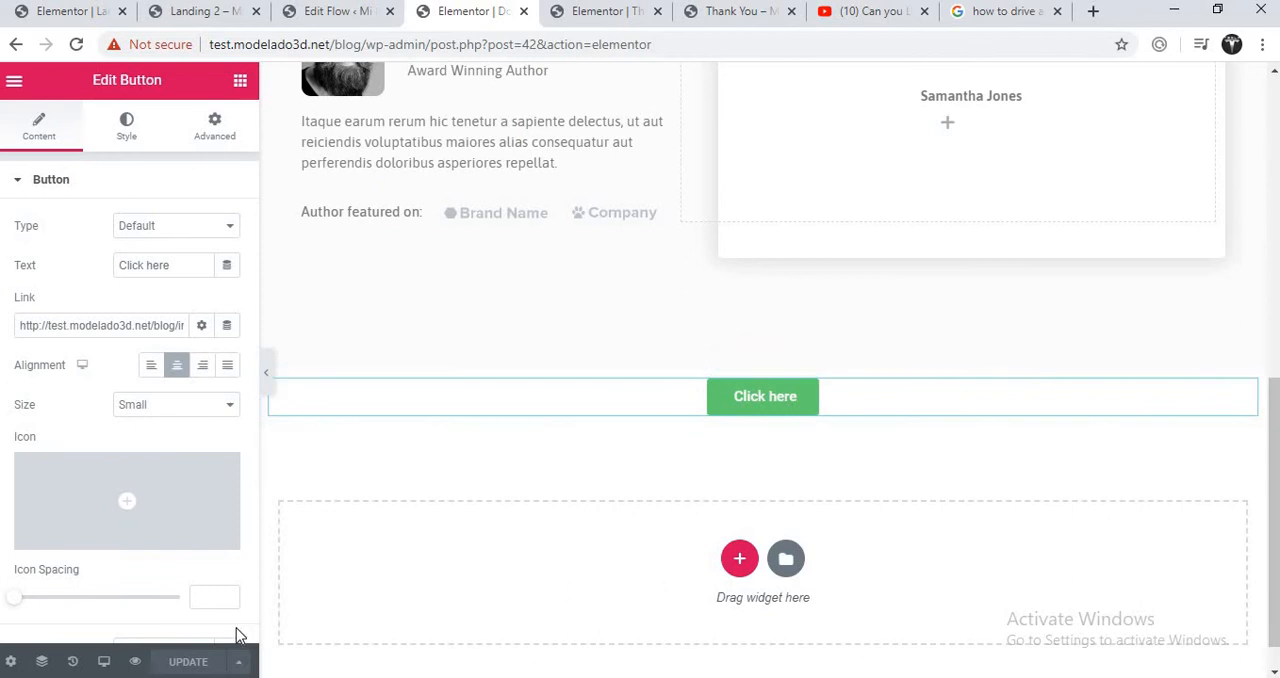
- Preview the Download The eBook page and test its Click here button
click(135, 662)
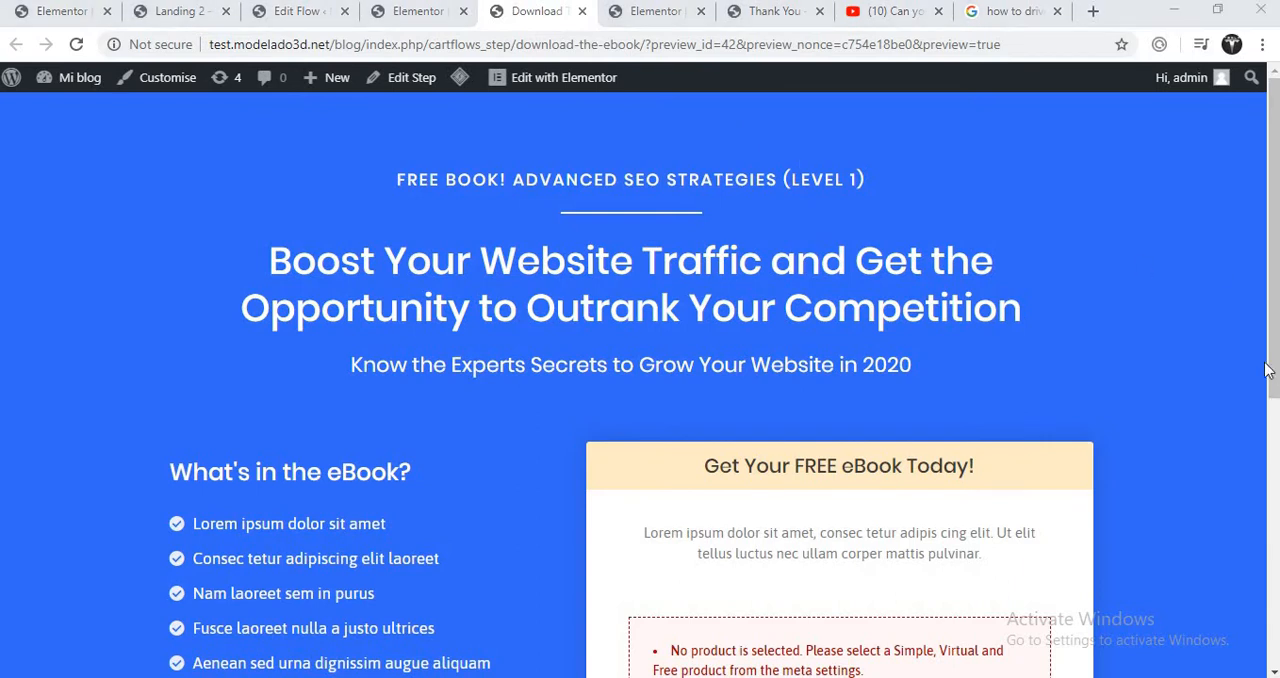
drag(1272, 370, 1272, 636)
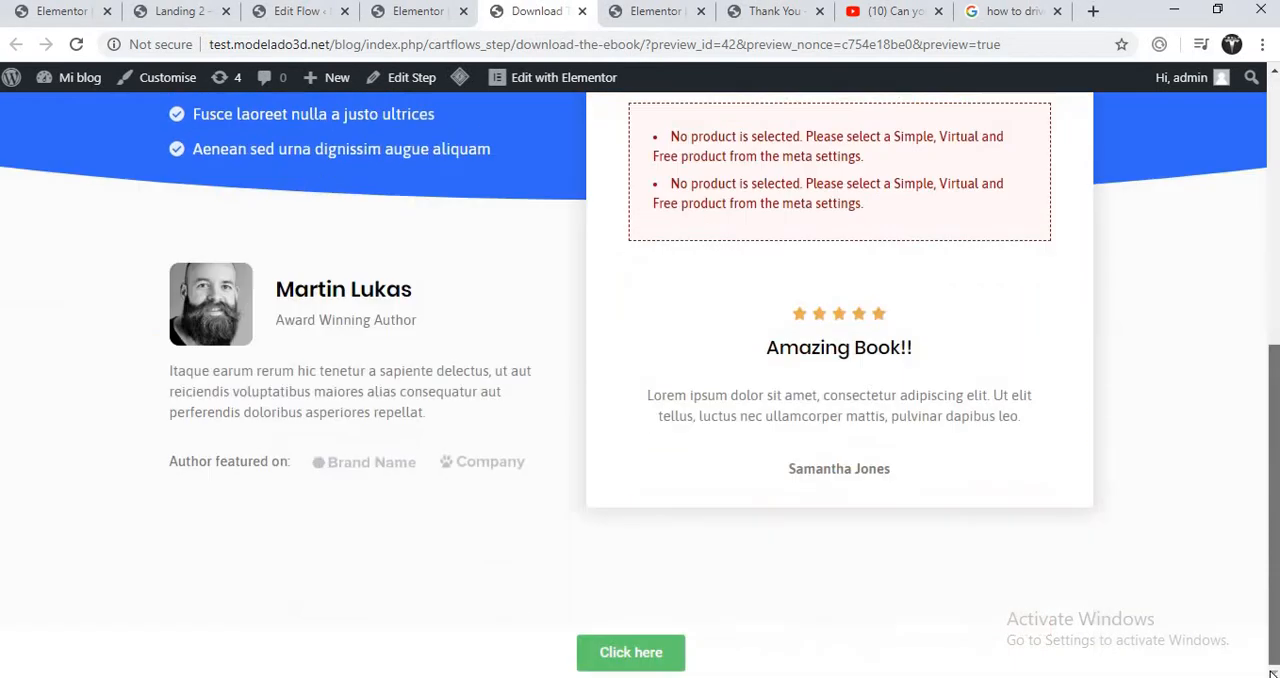
click(625, 655)
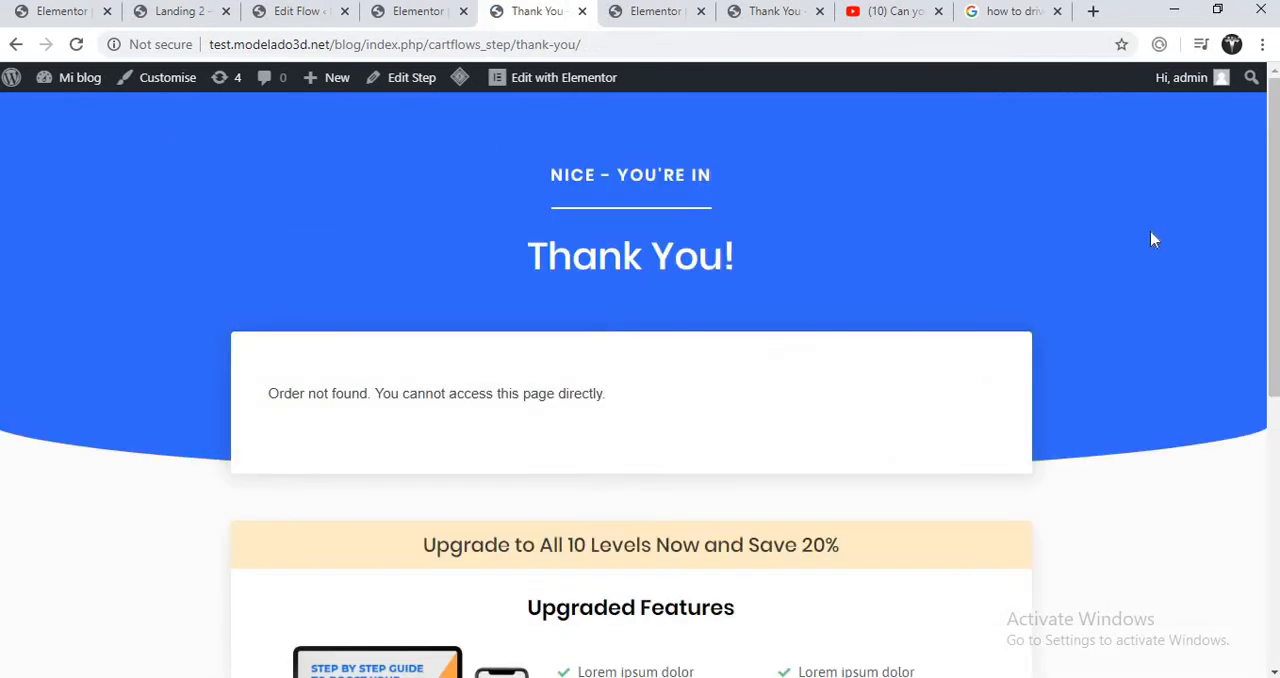
mouse_move(1272, 185)
mouse_down()
mouse_move(1254, 546)
mouse_move(1263, 186)
mouse_up()
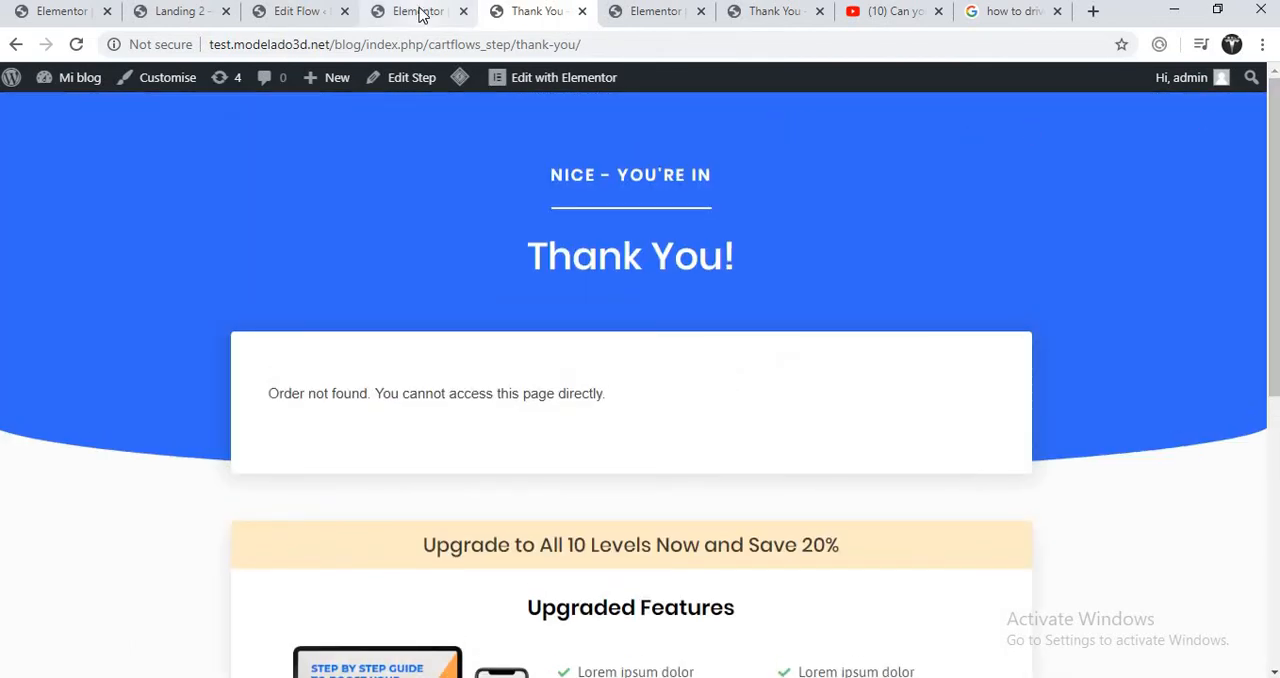
- Go to the WordPress admin dashboard at test.modelado3d.net/blog/wp-admin/ in the browser tab holding the playlist landing page editor
click(62, 12)
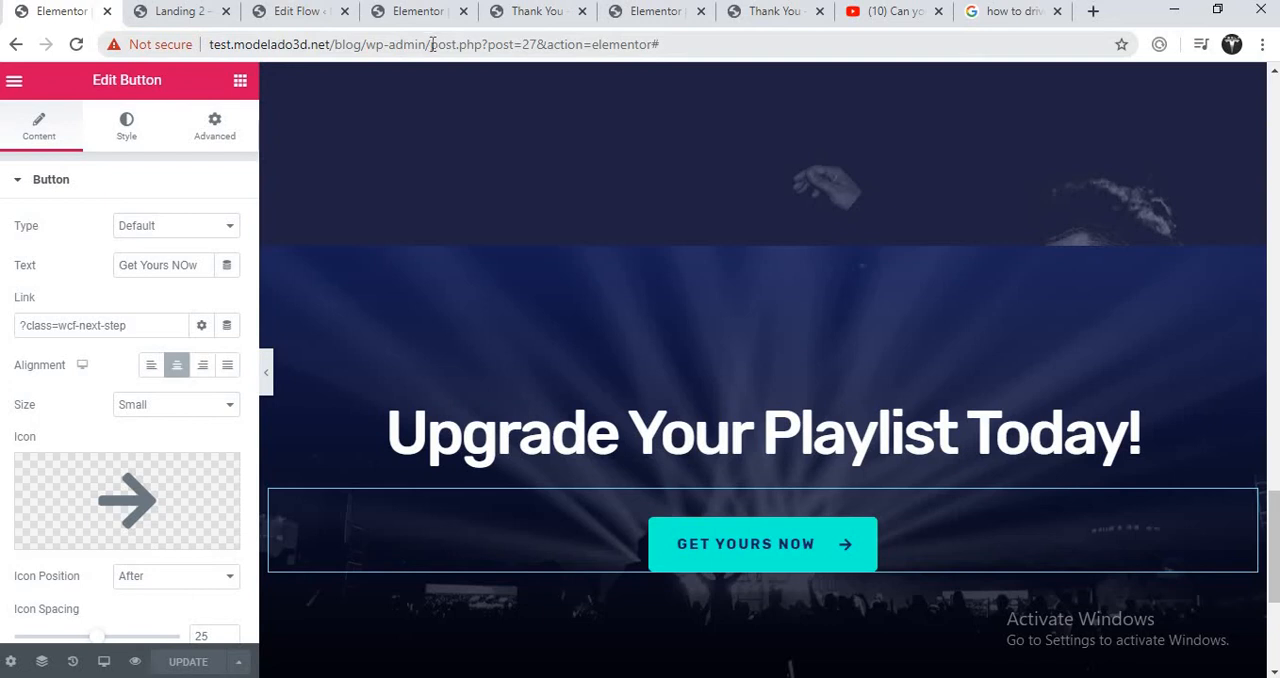
drag(432, 44, 665, 45)
key(BackSpace)
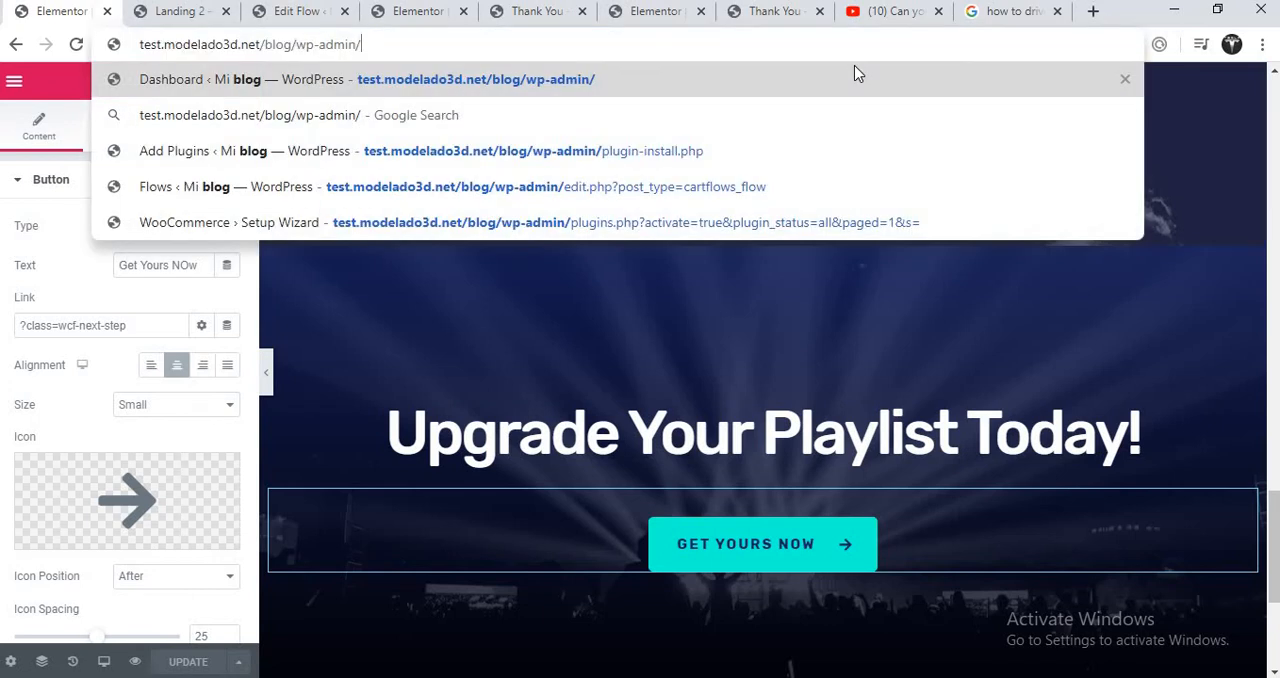
key(Return)
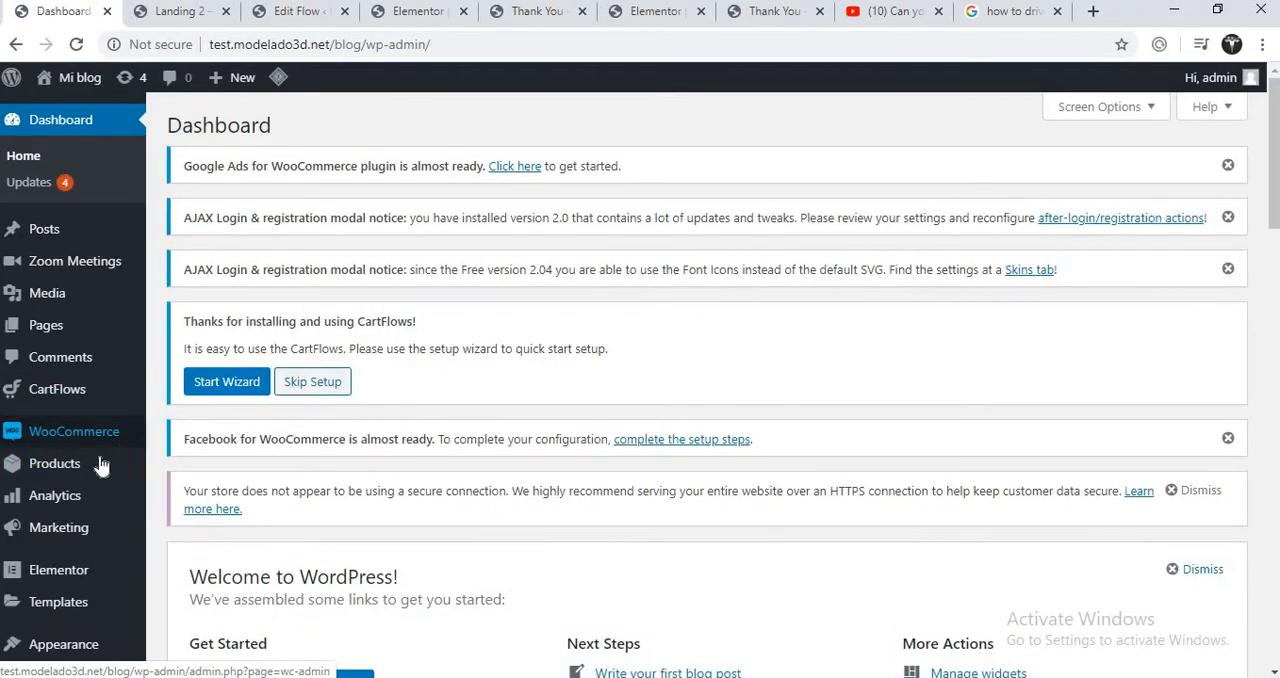
- Start a new WooCommerce product and name it "ebook"
mouse_move(101, 466)
click(176, 496)
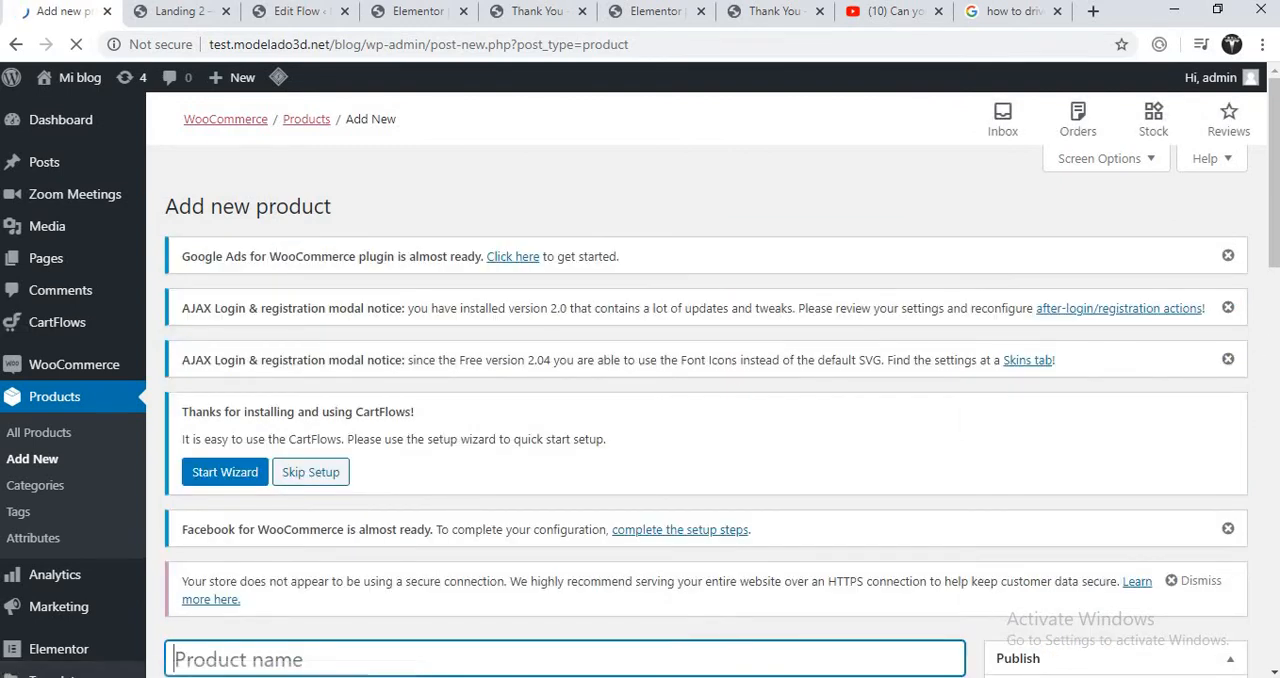
mouse_move(1274, 197)
mouse_down()
mouse_move(1275, 320)
mouse_move(1277, 214)
mouse_up()
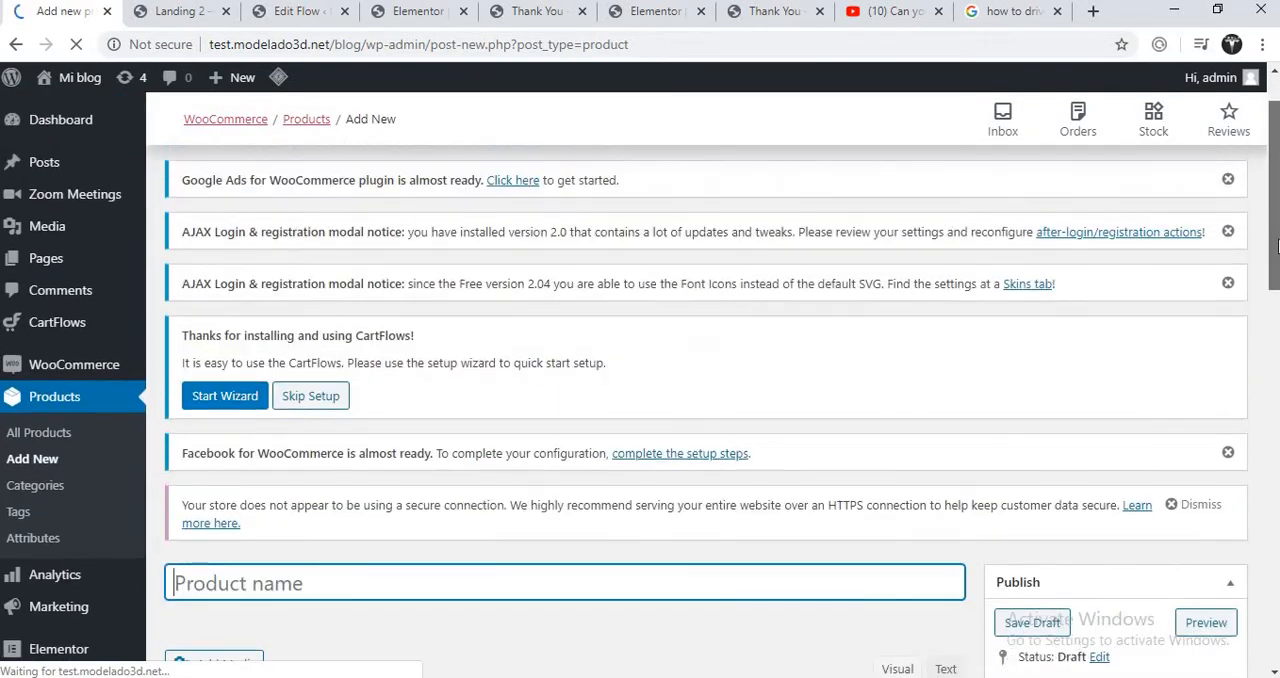
text(e)
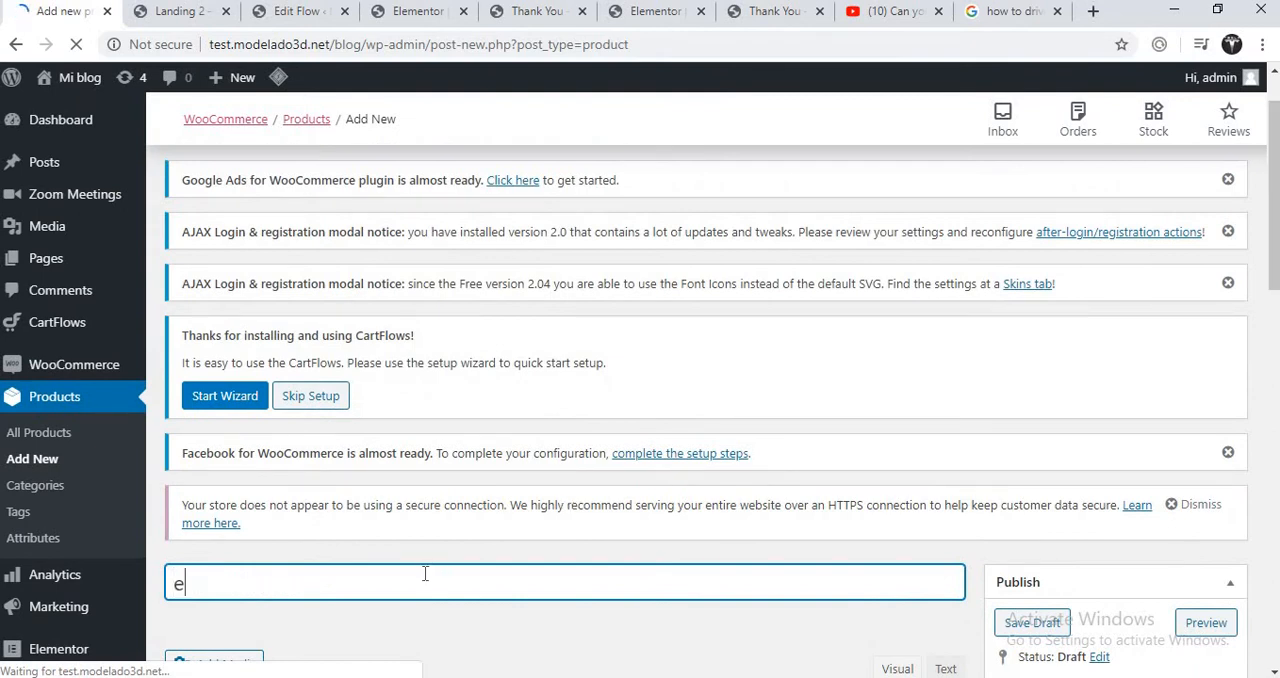
text(book)
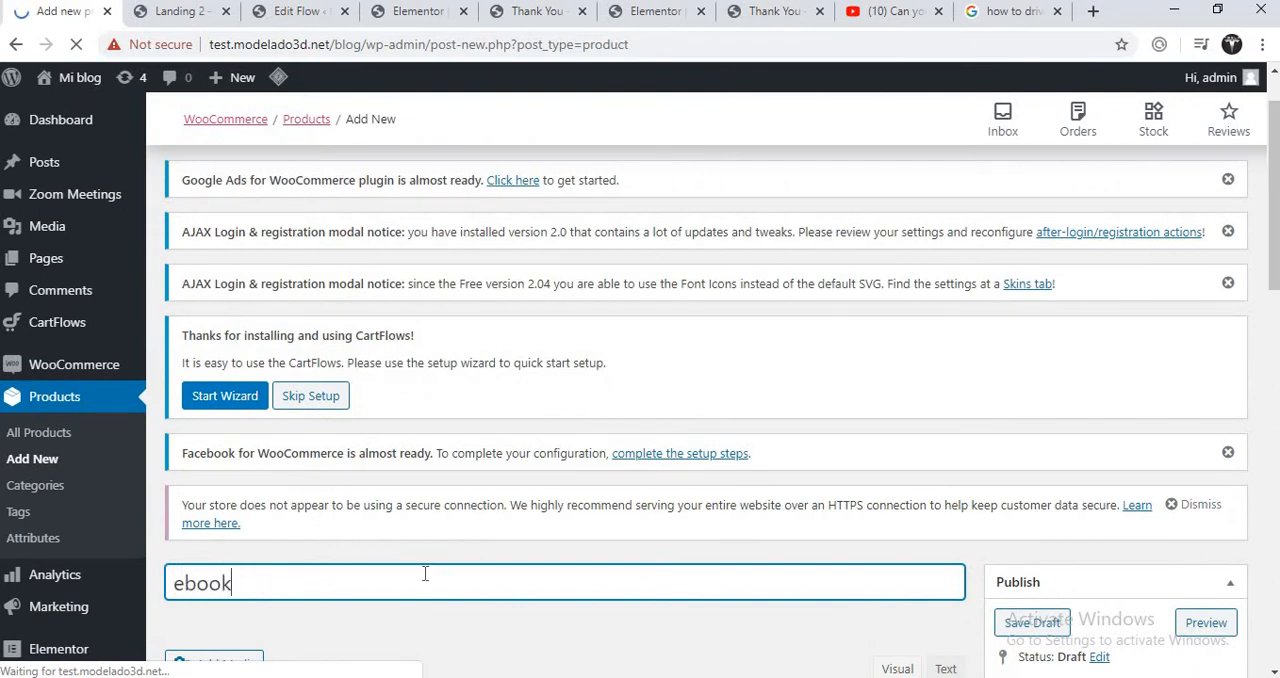
- Set the Sunday Drive picture from the media library as the product image
scroll(1240, 414, down, 6)
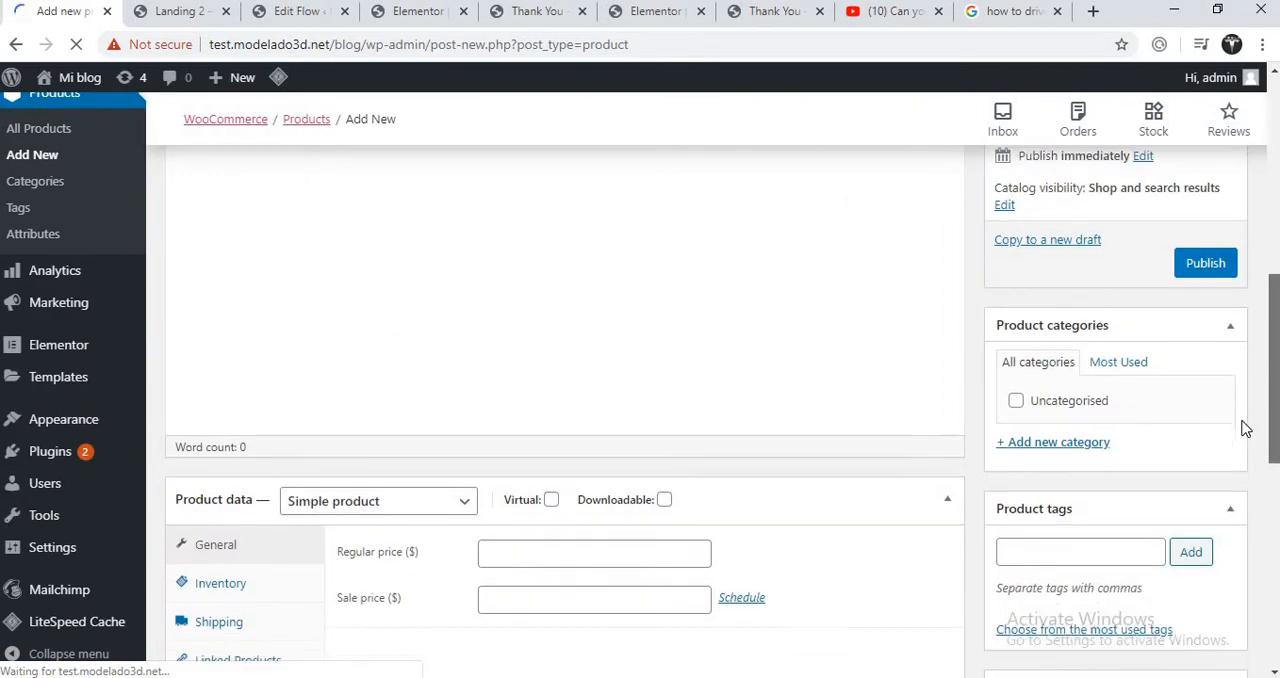
scroll(1245, 488, down, 5)
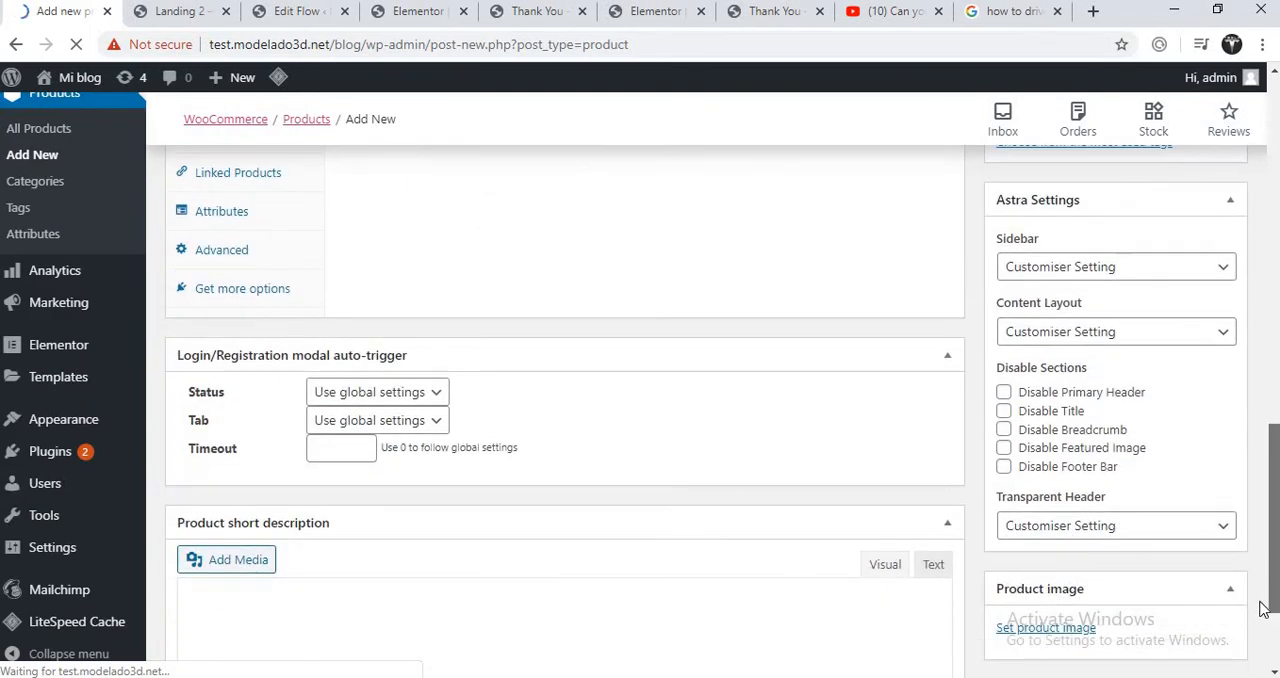
click(1060, 470)
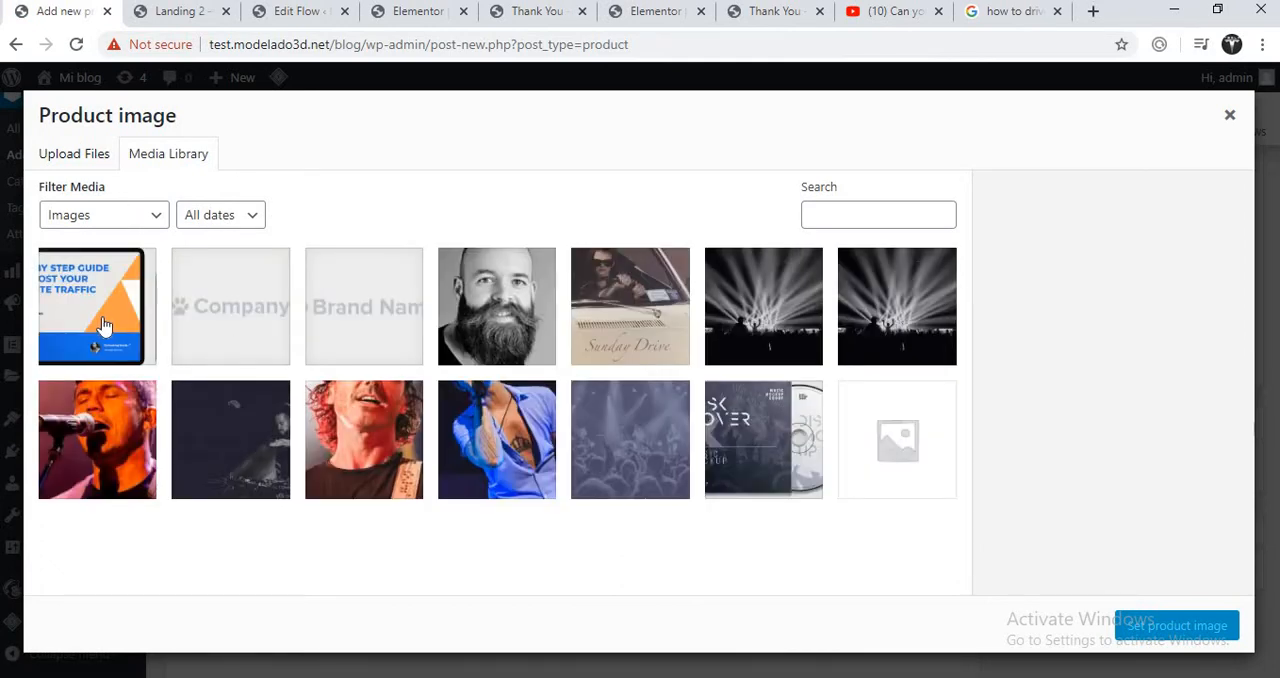
click(84, 158)
click(131, 160)
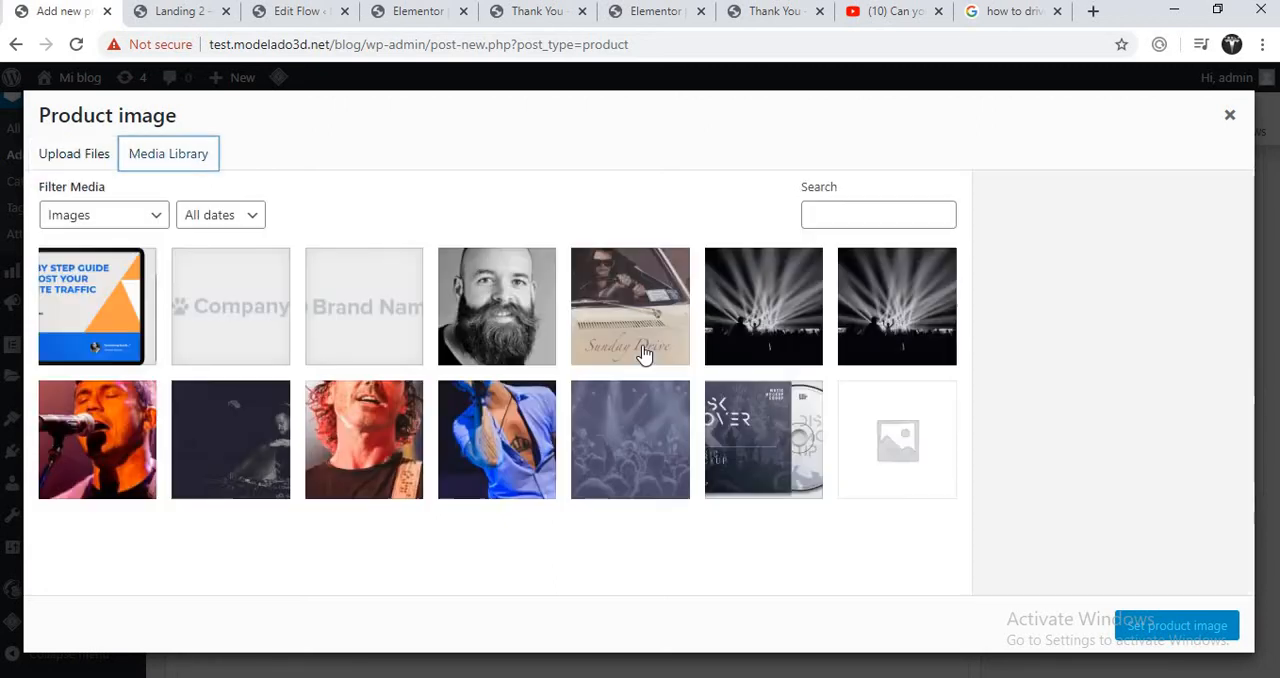
click(664, 308)
click(1177, 625)
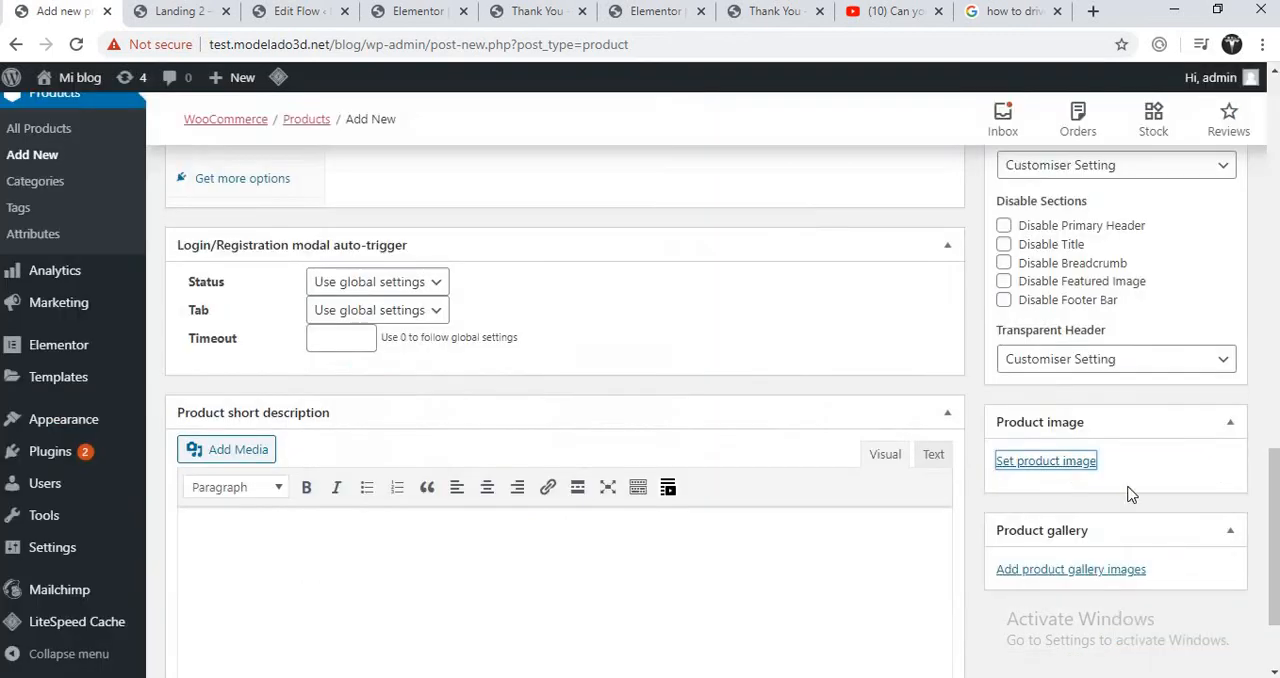
- Write the product short description "This is a short info about this ebook"
click(636, 539)
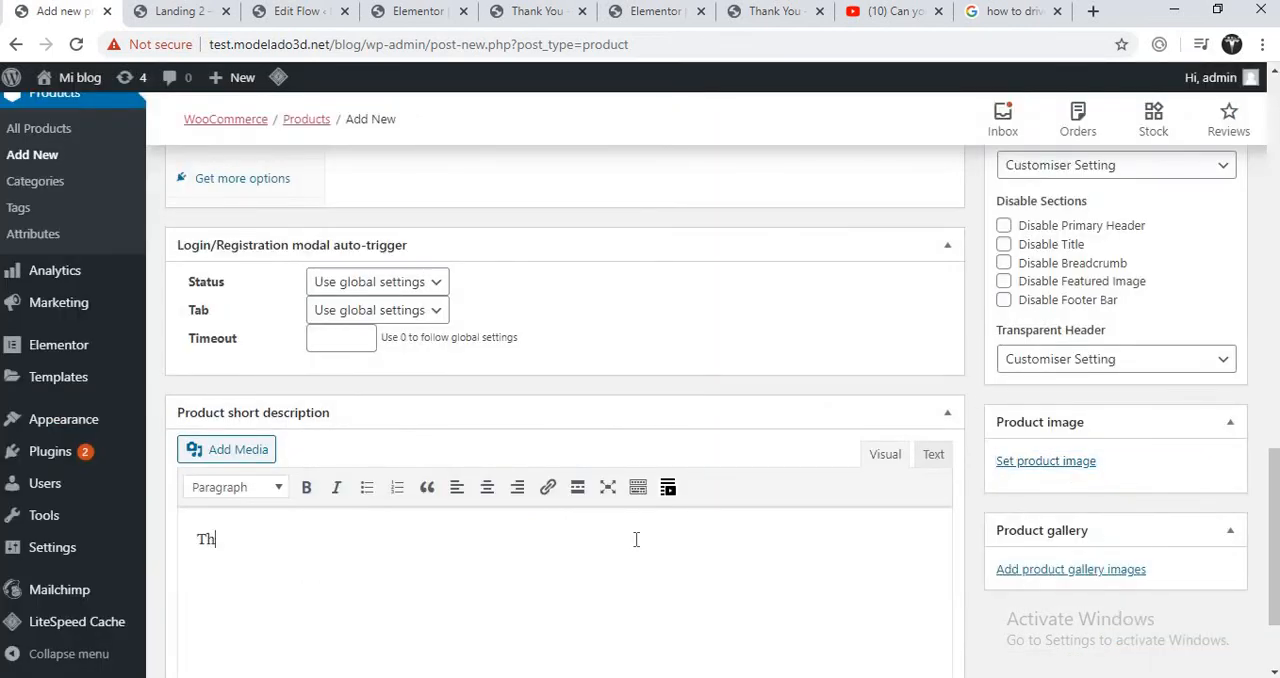
text(This is )
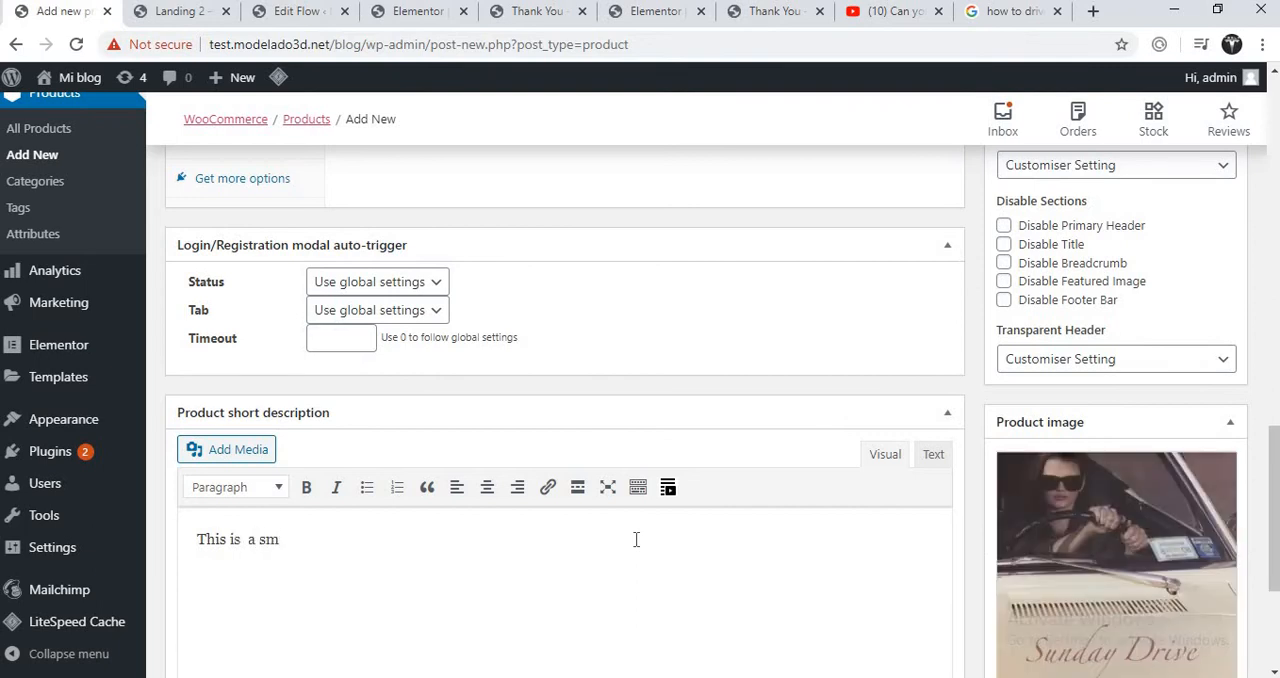
text( a short info about this e)
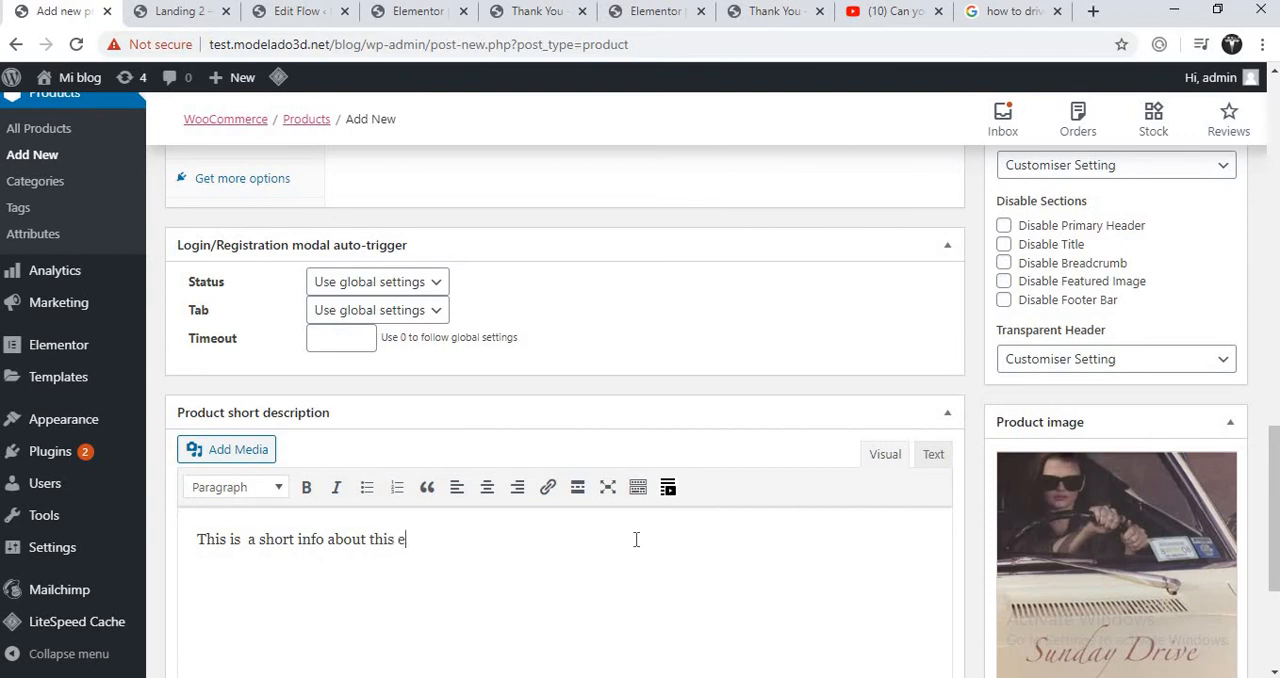
text(book)
- Set the regular price to 12 and the sale price to 8, and mark the product as virtual and downloadable
drag(1272, 488, 1274, 334)
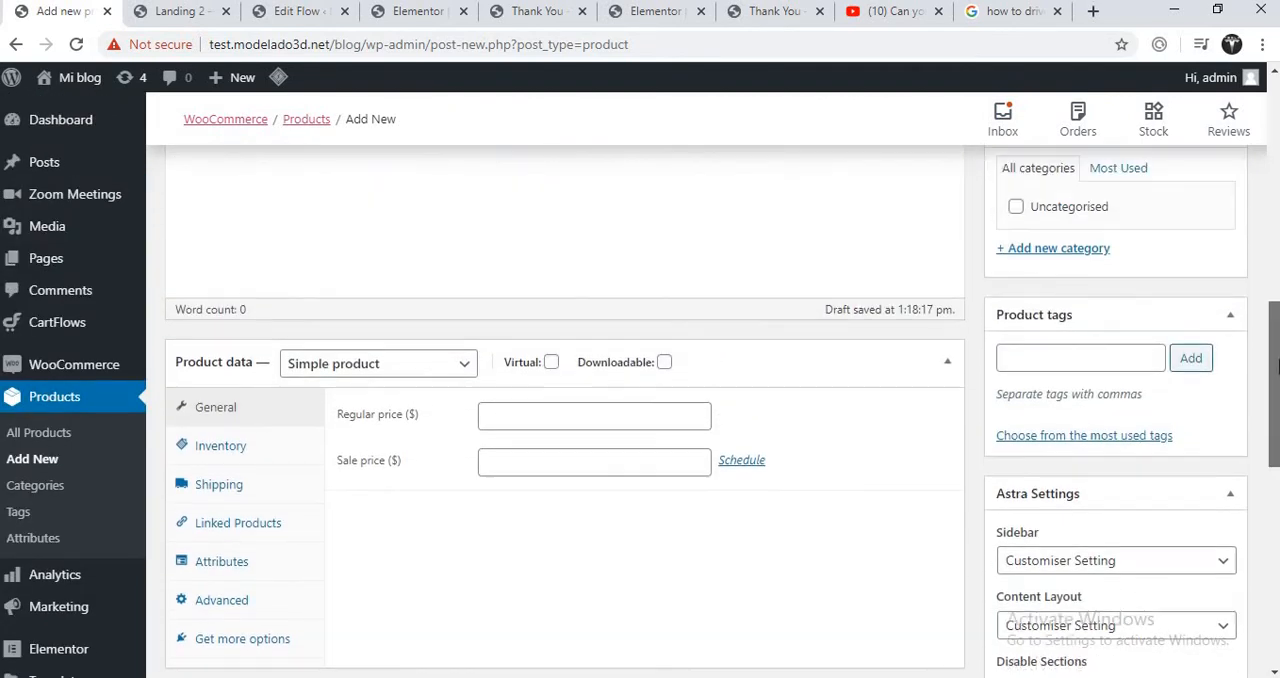
click(509, 419)
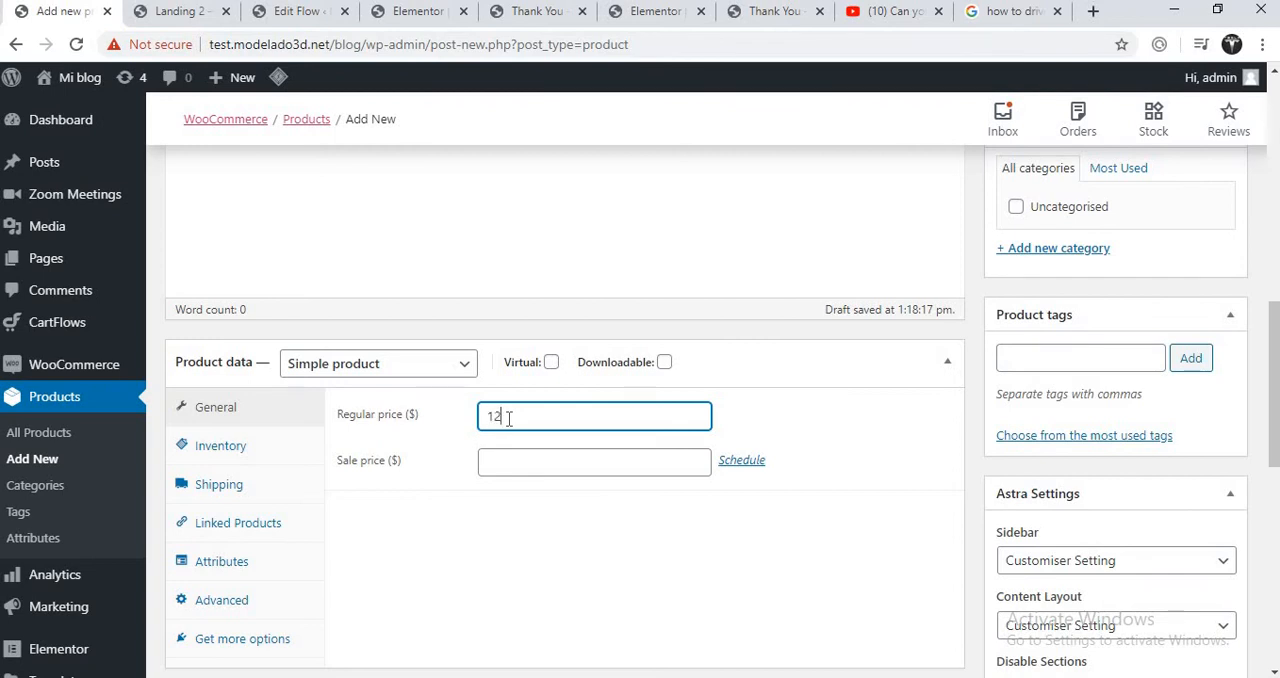
click(496, 464)
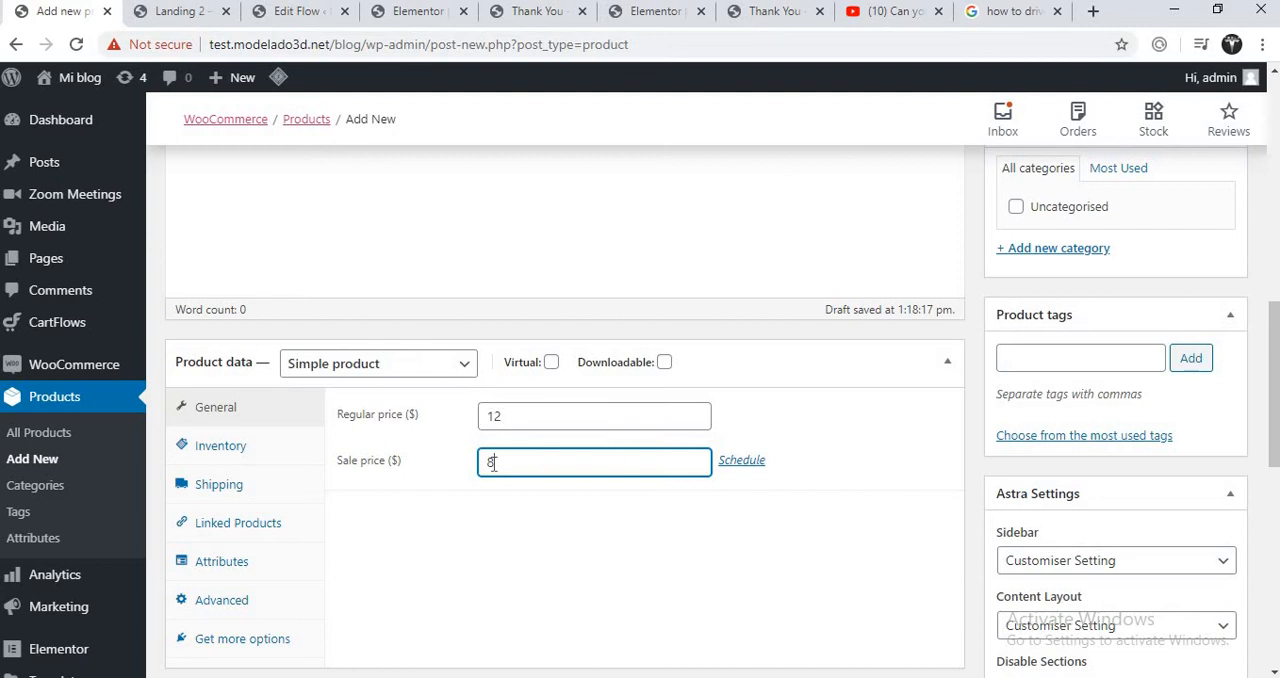
click(551, 362)
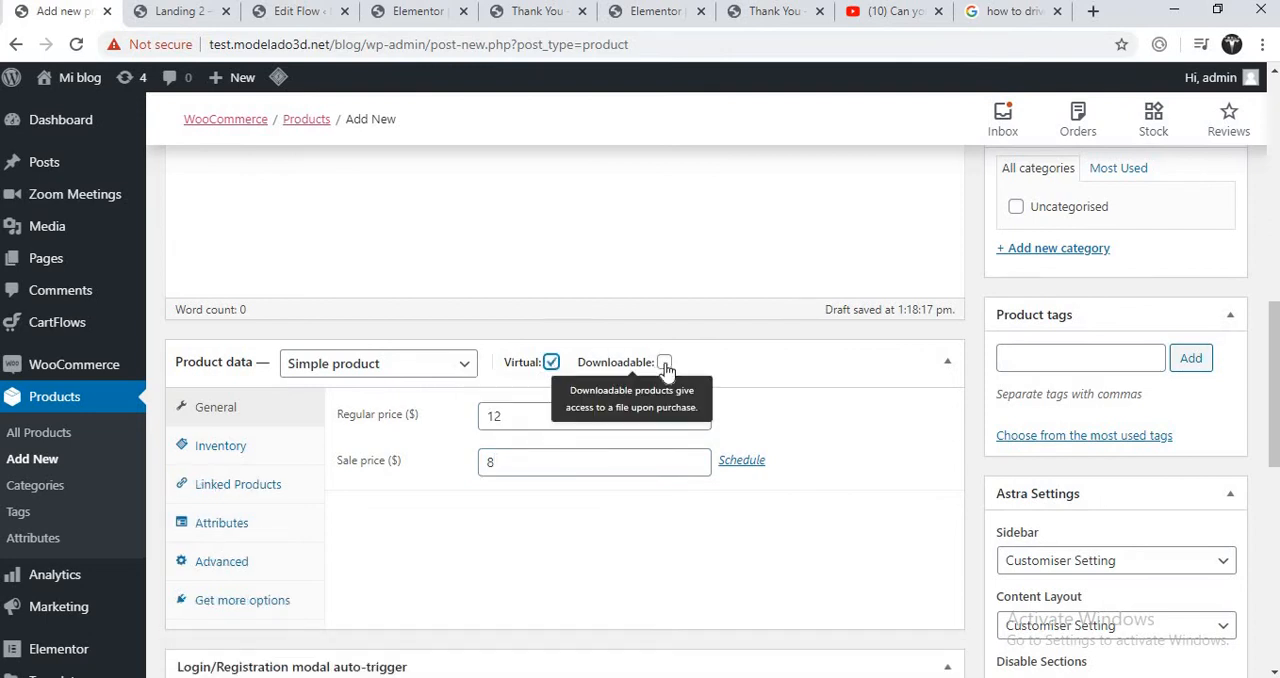
click(664, 363)
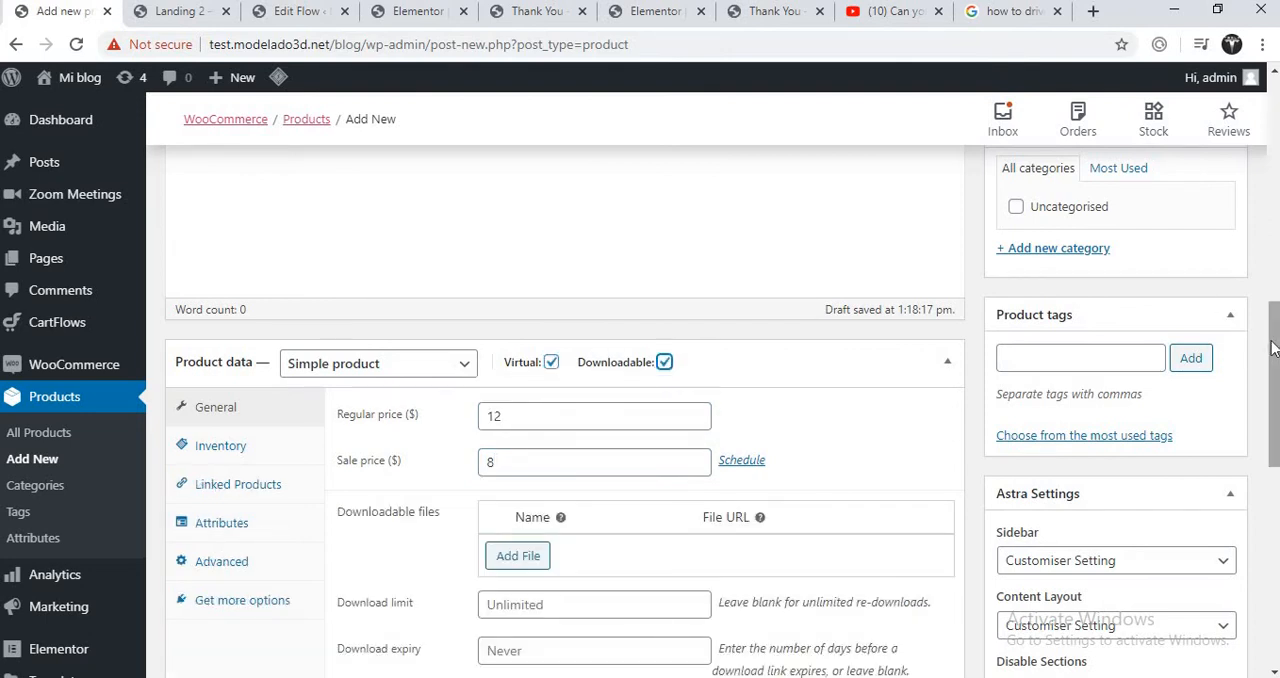
- Add a downloadable file entry to the product and name it "how to drive"
drag(1272, 347, 1272, 400)
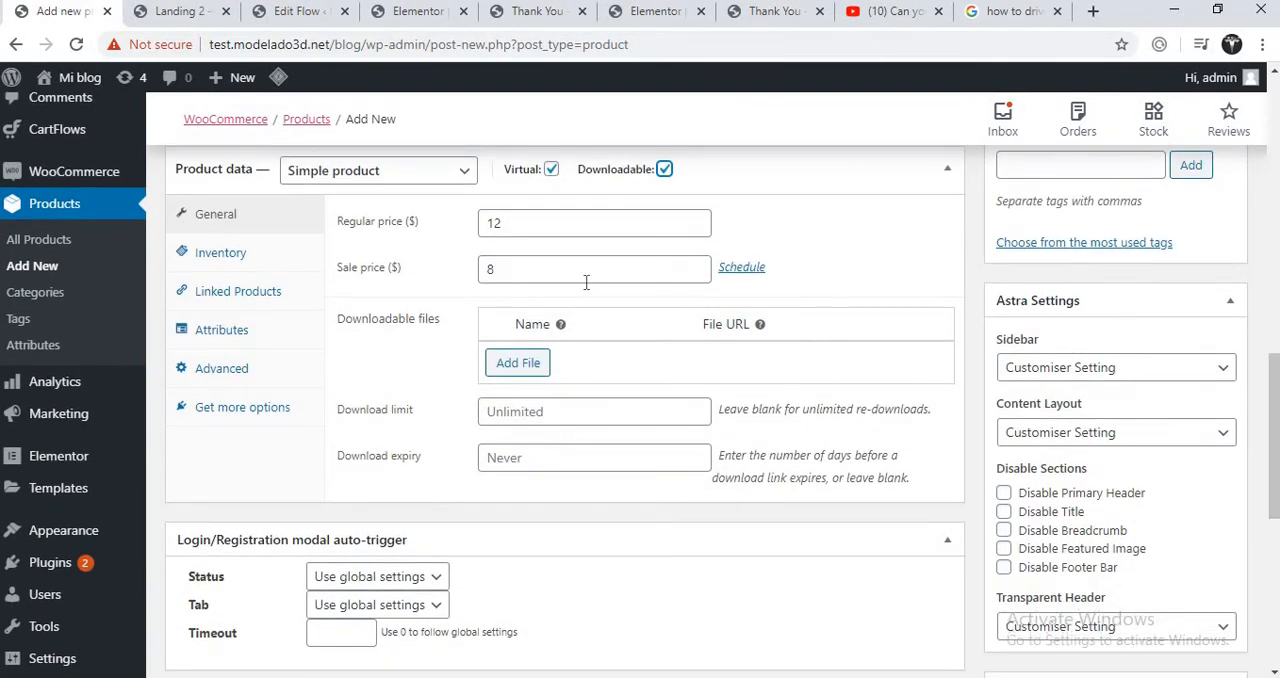
click(516, 364)
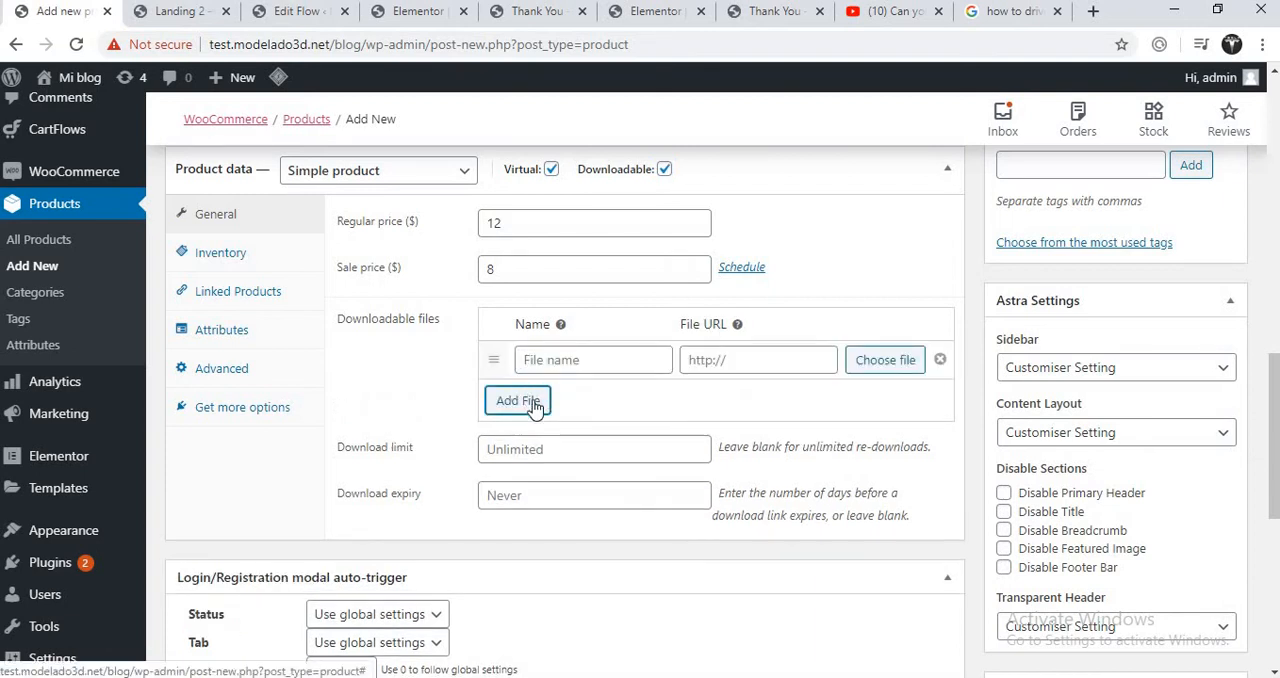
click(595, 362)
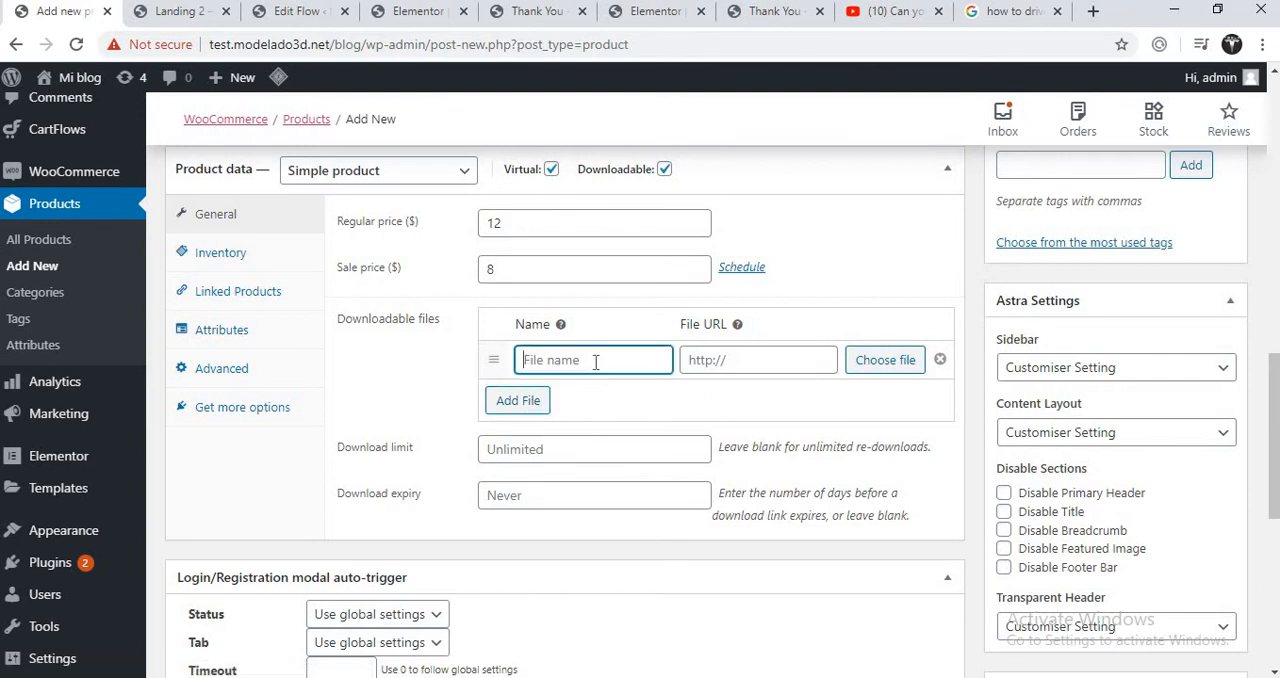
text(how to drive)
- Open the Amazon result for "Teach Your Teenager How to Drive a Car" from Google's web results in a new tab and copy its address
click(726, 358)
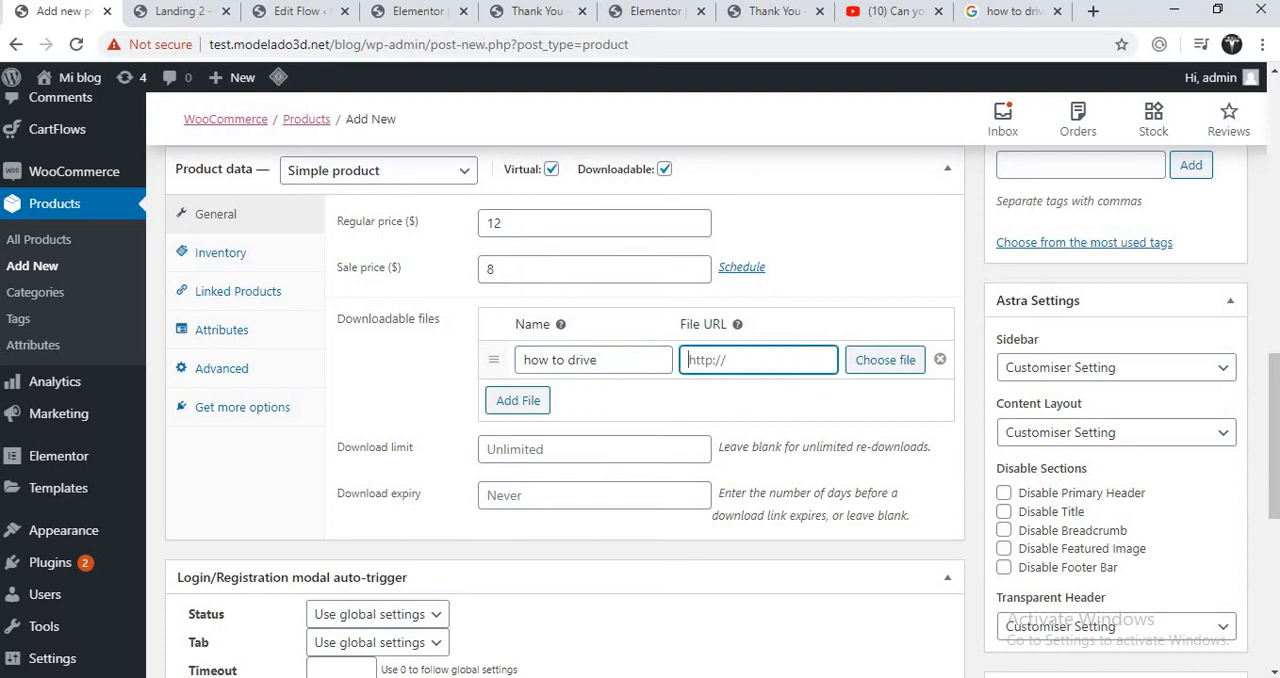
click(1008, 14)
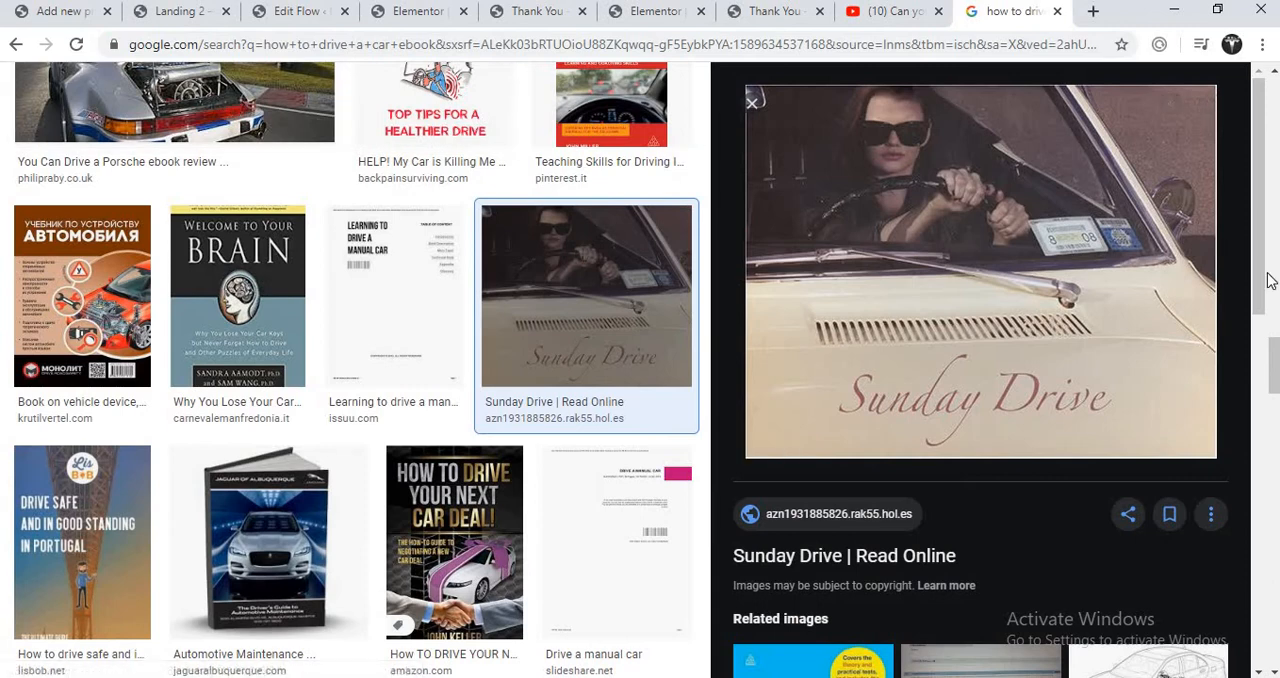
drag(1274, 348, 1276, 84)
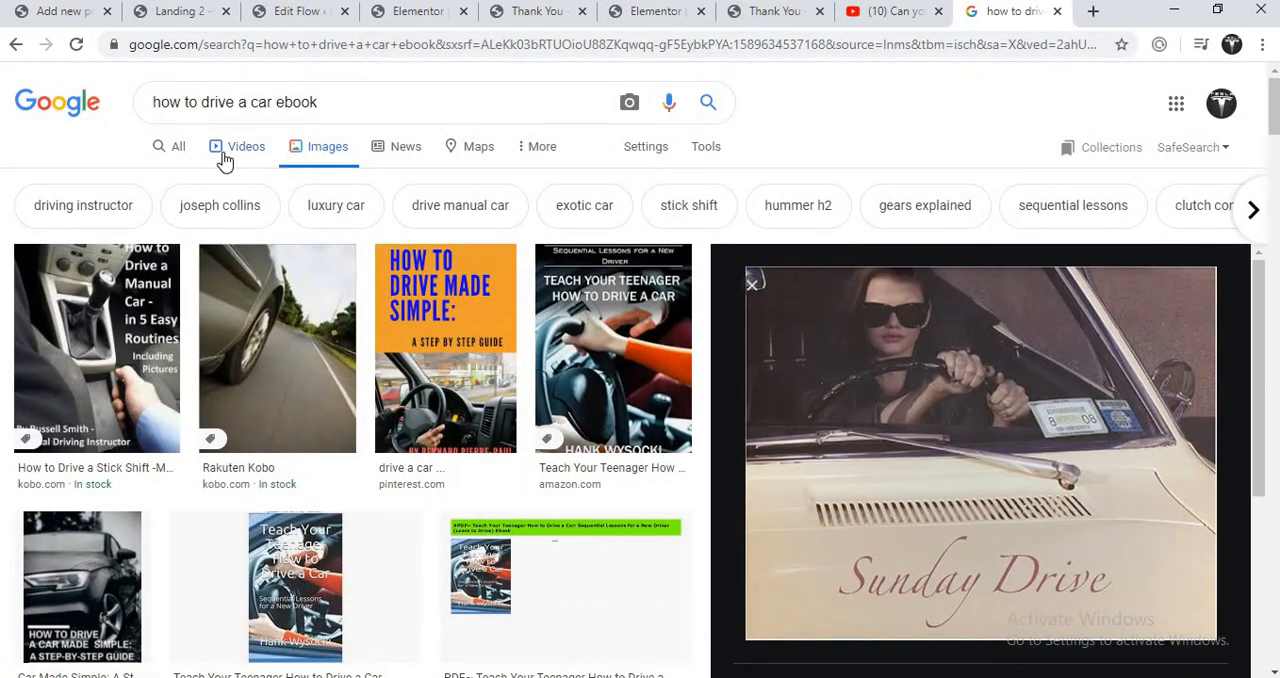
click(179, 149)
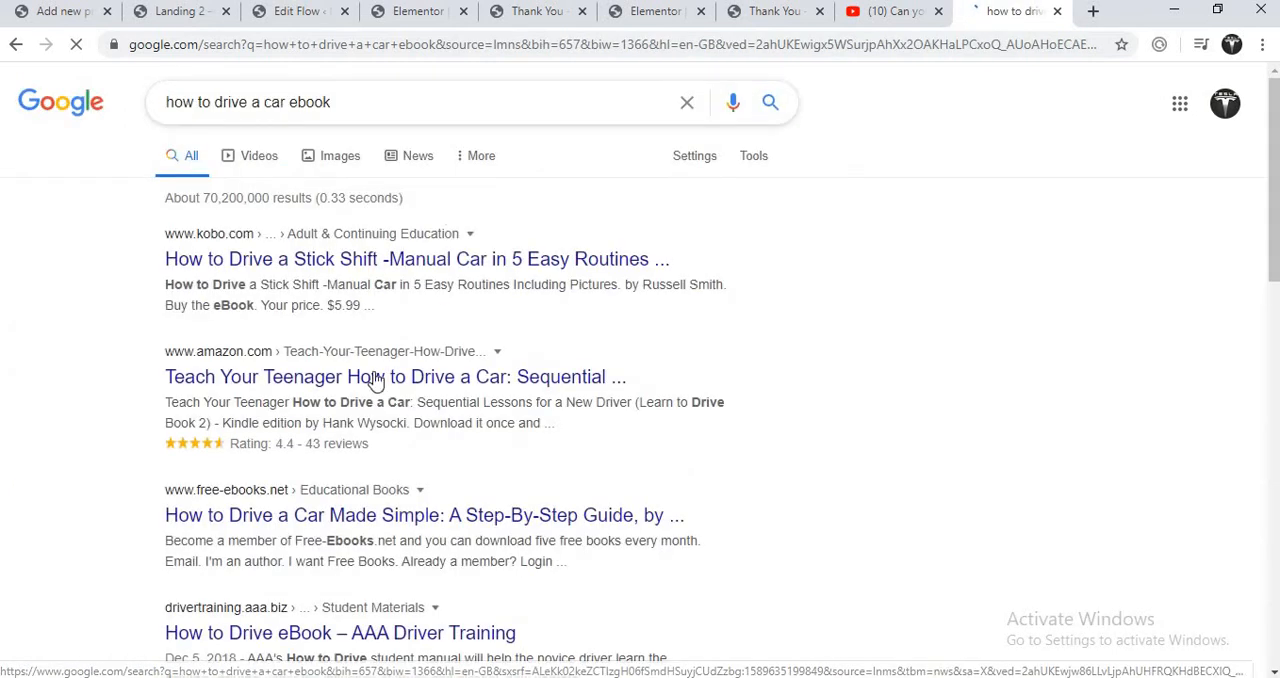
right_click(297, 376)
click(340, 388)
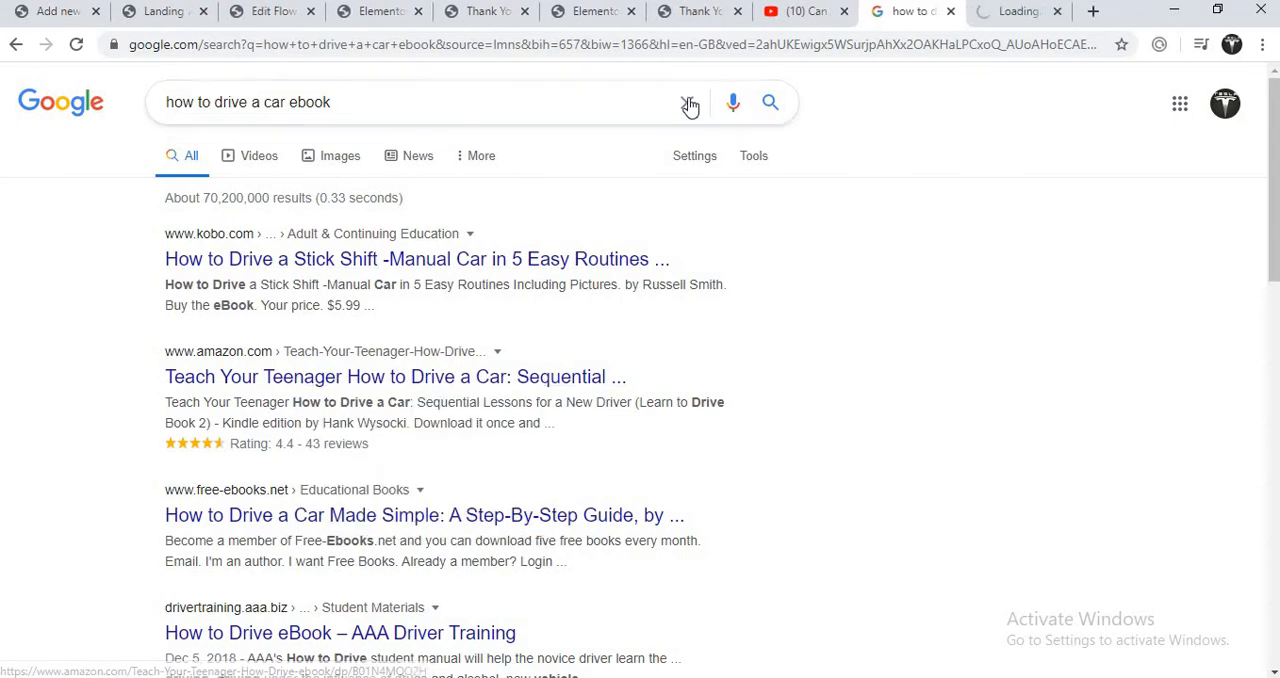
click(1022, 14)
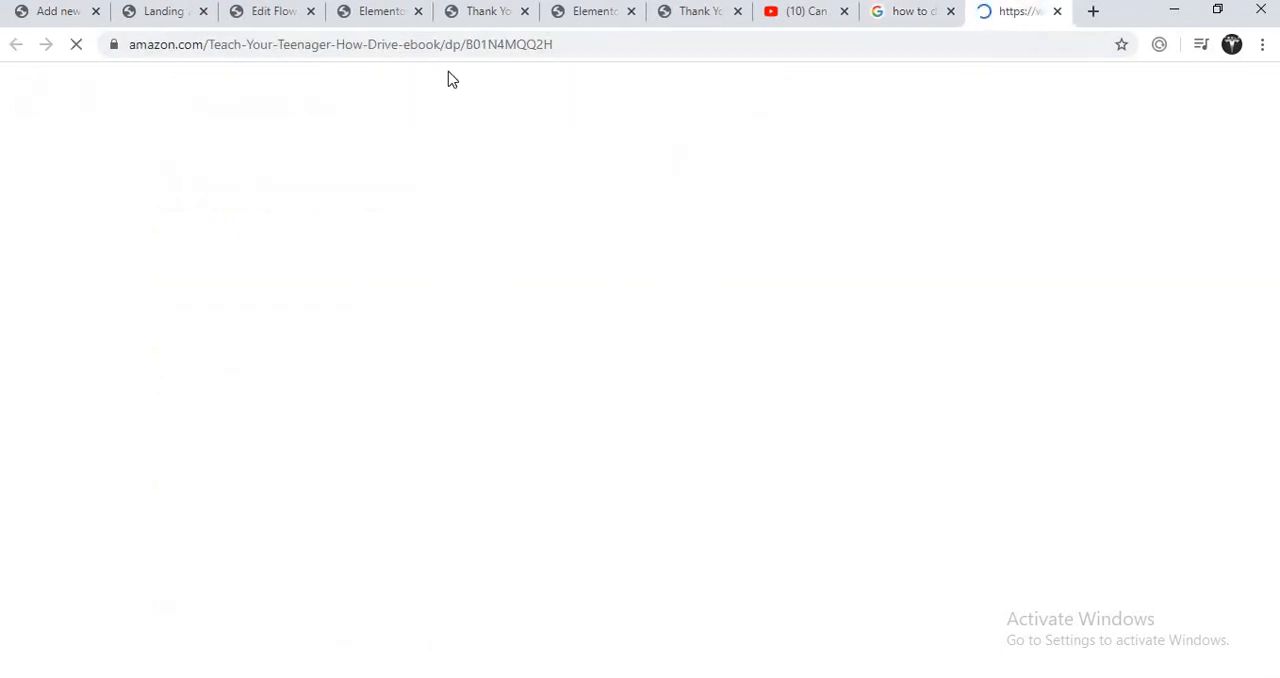
click(430, 45)
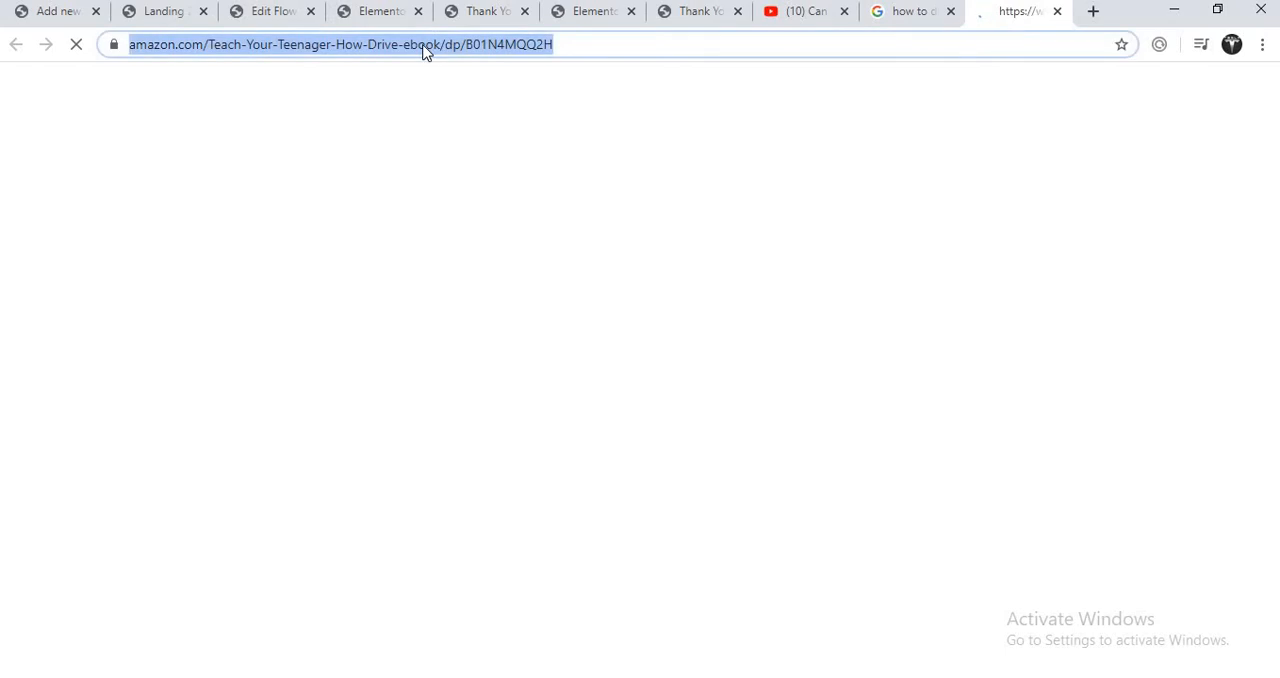
right_click(422, 48)
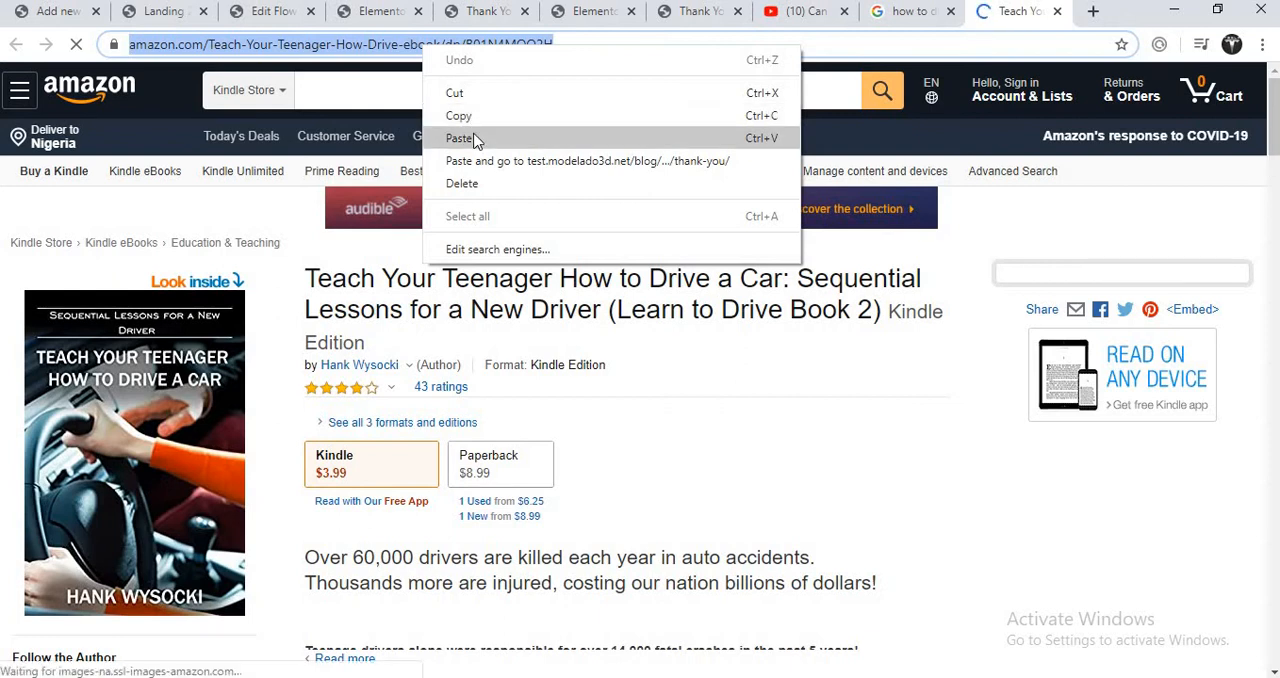
click(476, 118)
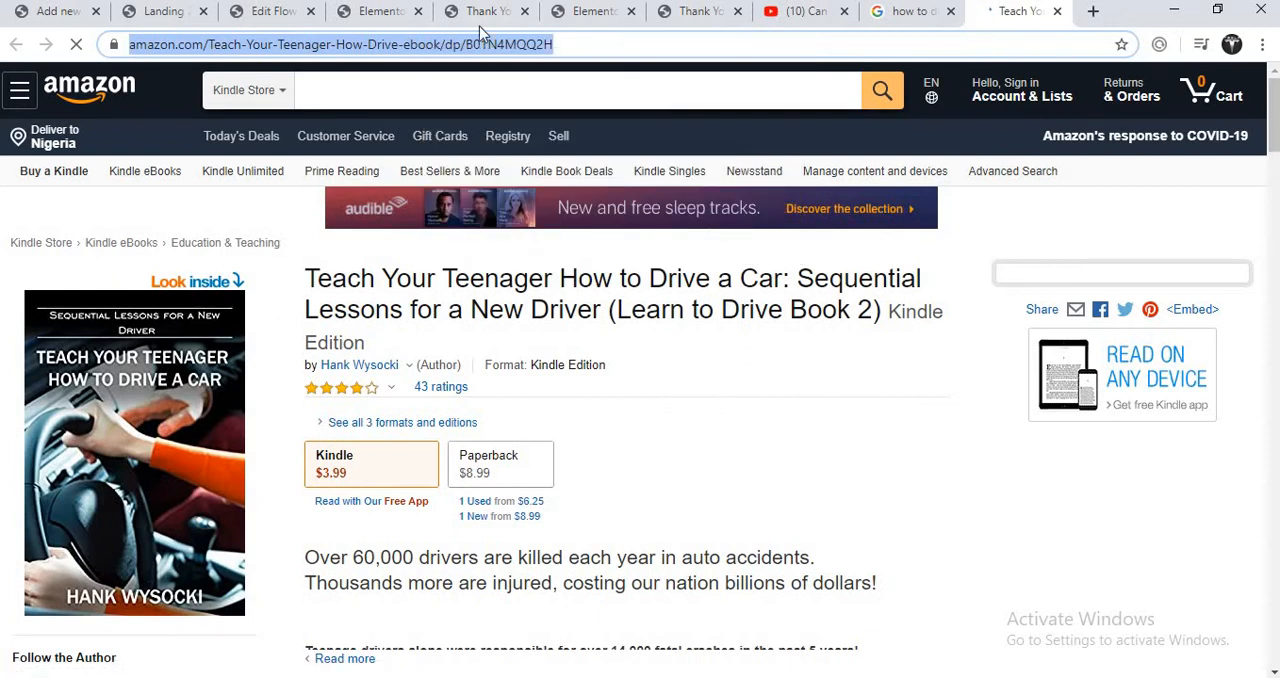
- Close the Landing page tab and paste the copied Amazon address as the file URL of the "how to drive" entry
click(256, 14)
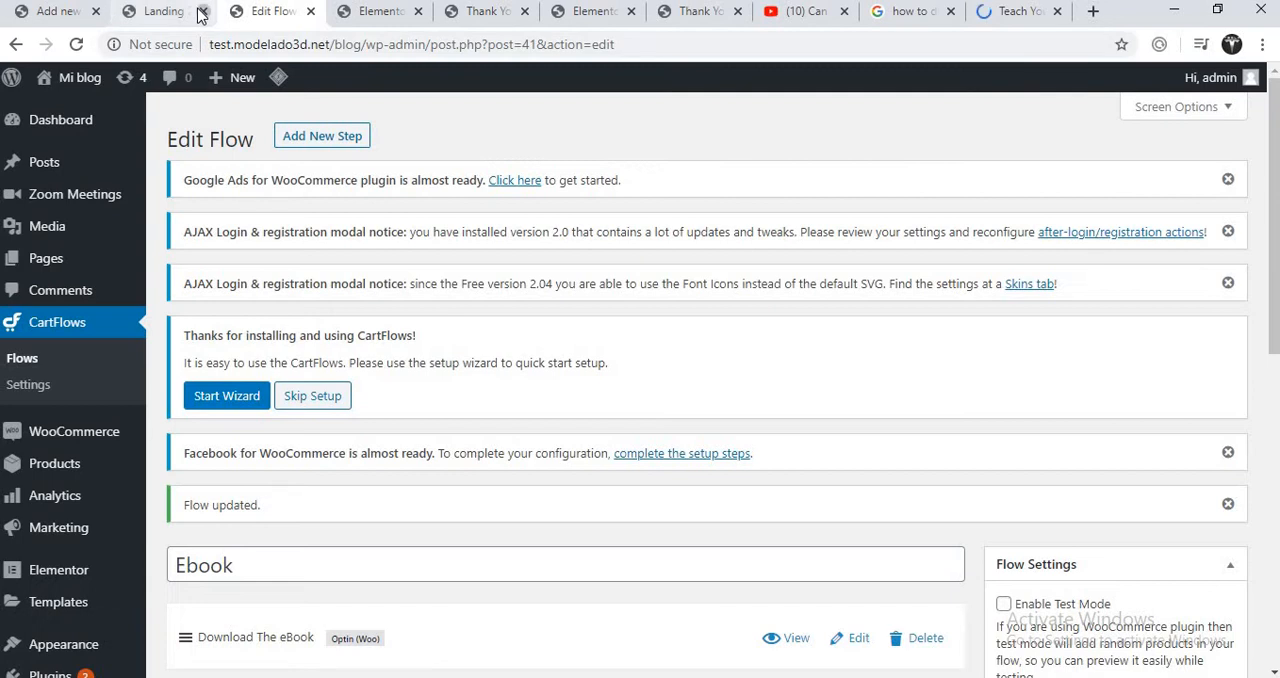
click(202, 11)
click(55, 12)
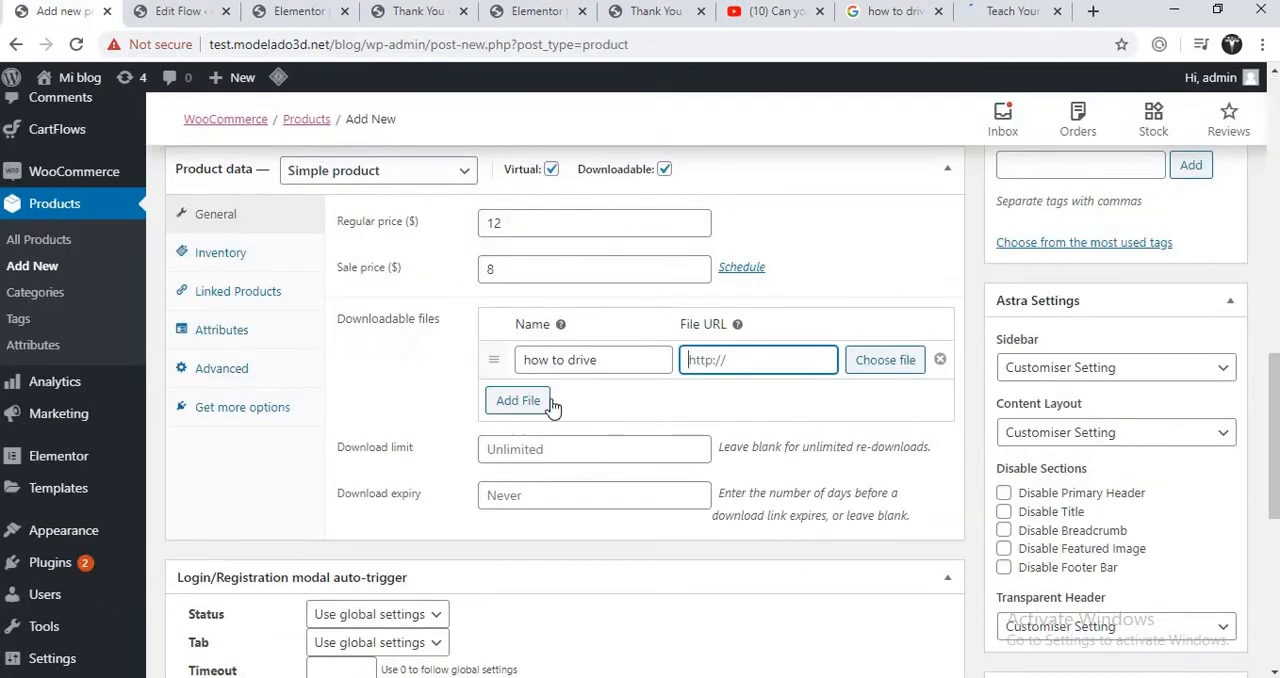
right_click(743, 363)
click(788, 480)
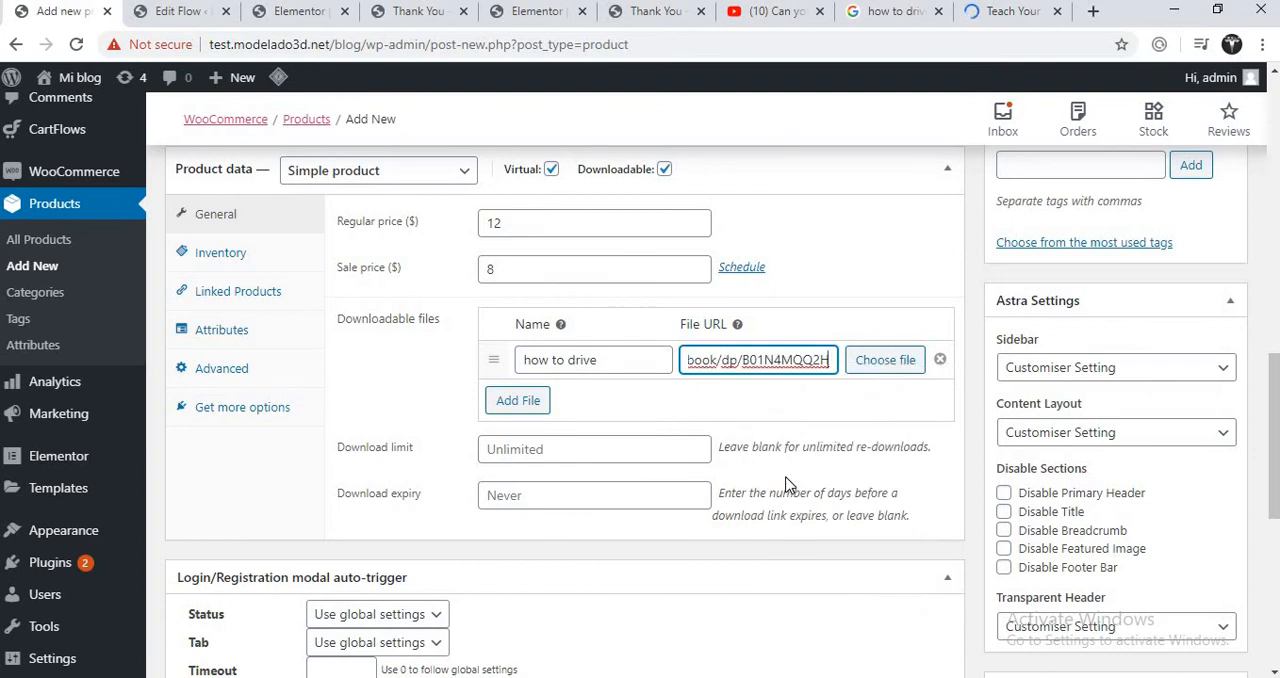
- Upload the "Website link" document from the Documents folder and insert it as the file URL of the "how to drive" entry
click(900, 370)
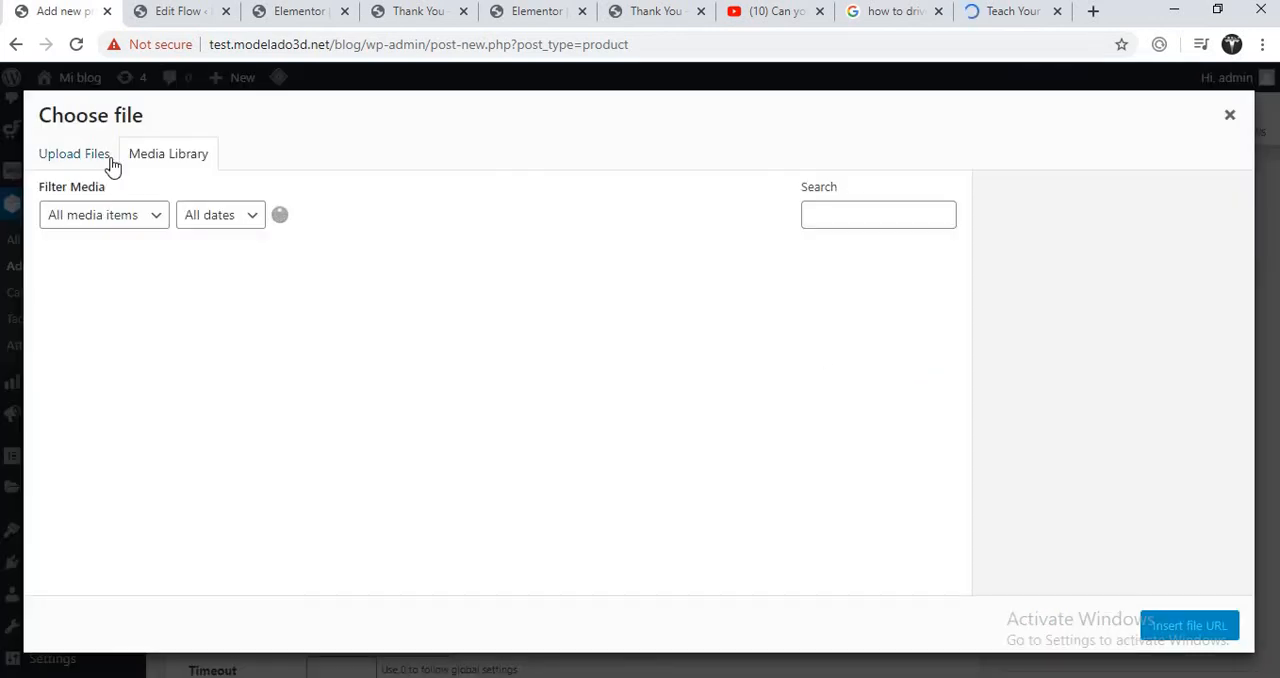
click(110, 163)
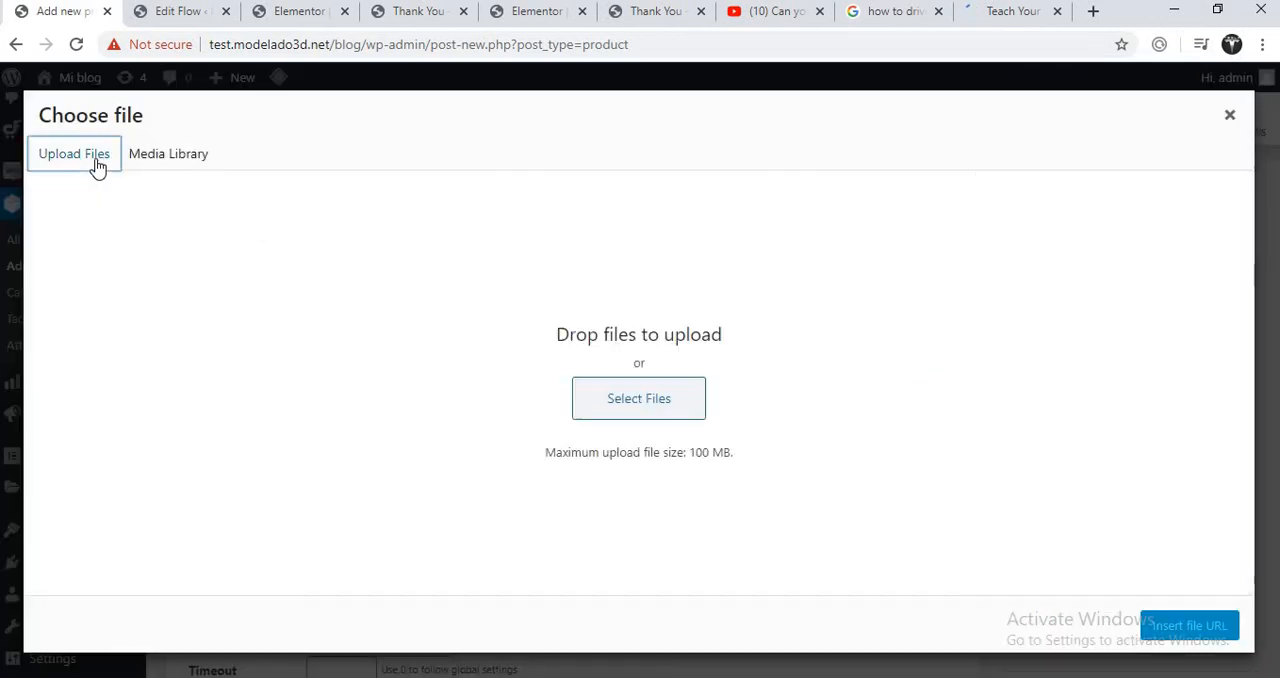
click(603, 400)
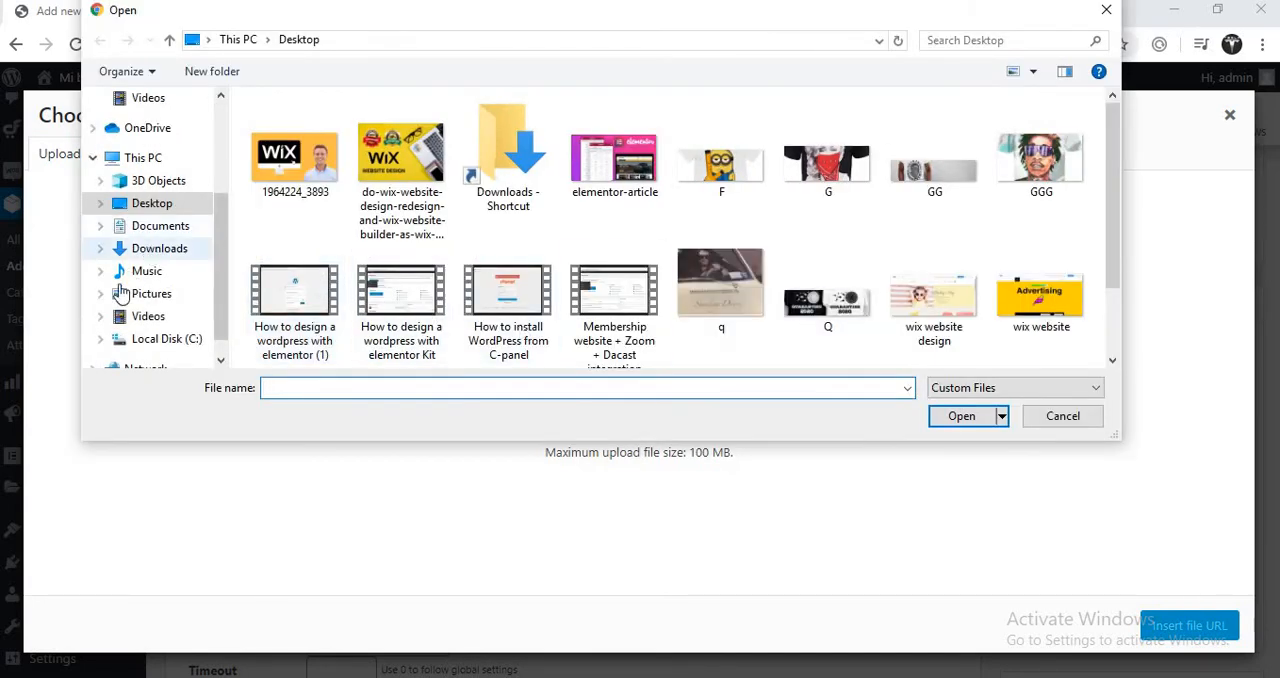
click(170, 228)
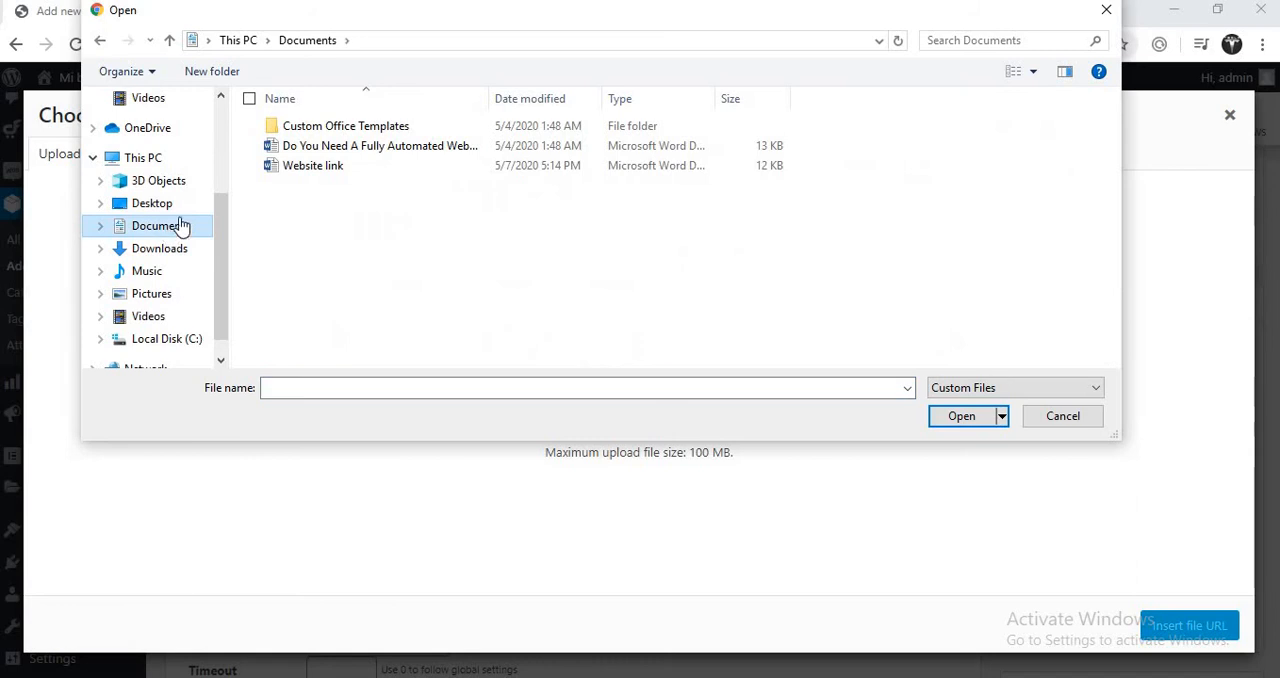
click(317, 168)
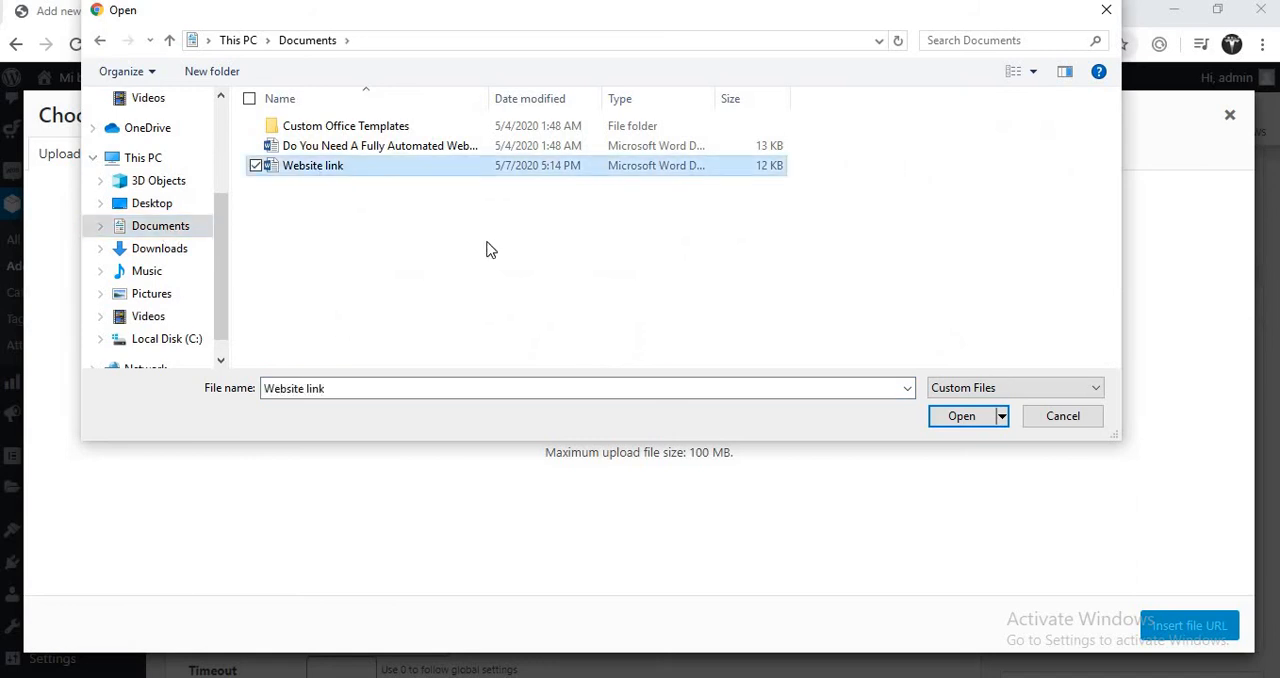
click(970, 424)
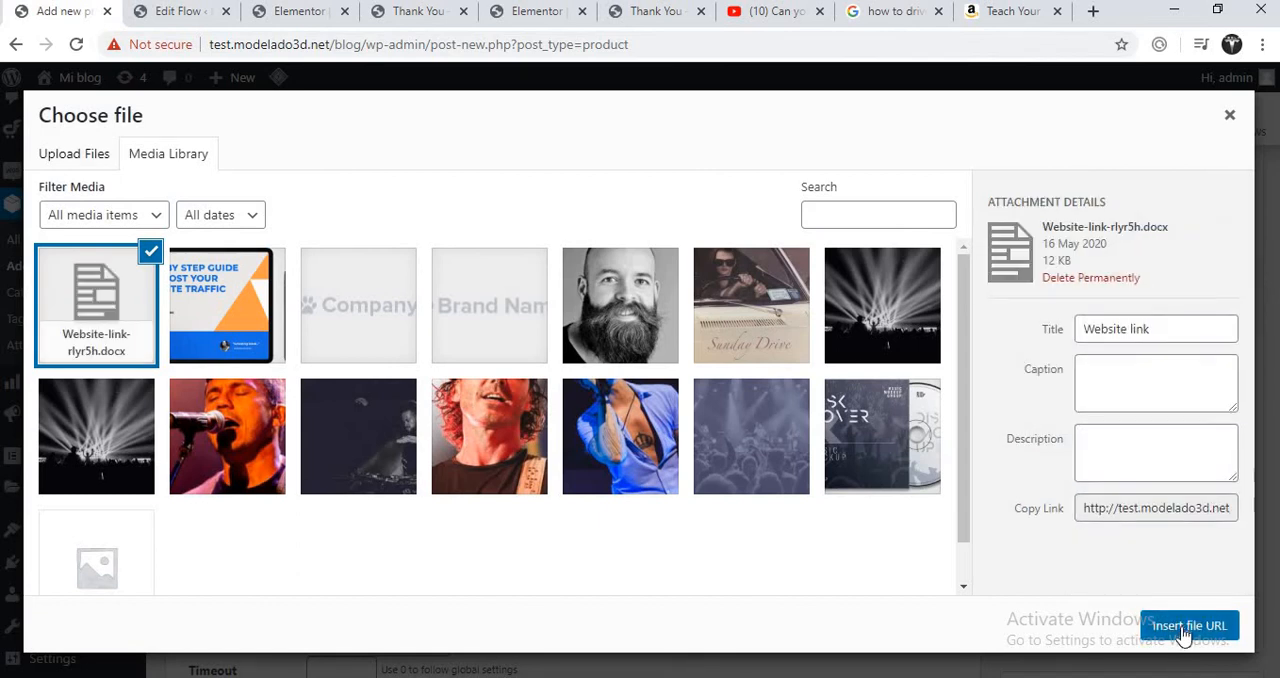
click(1186, 626)
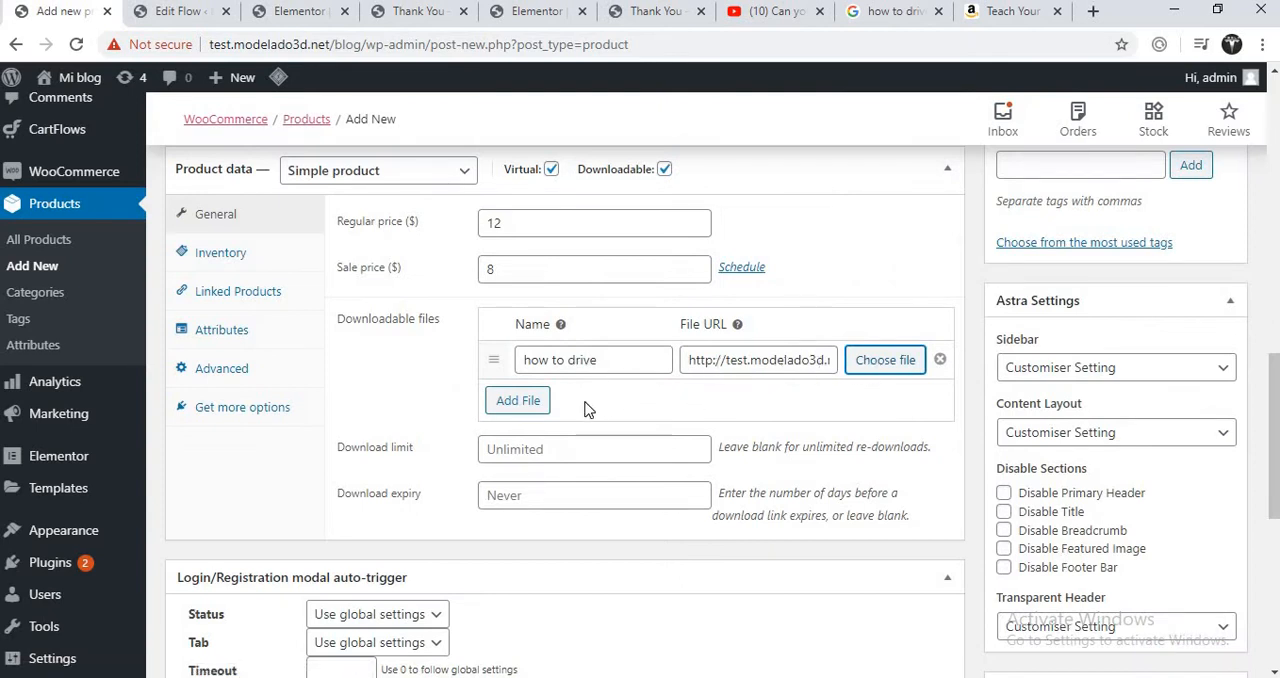
click(531, 406)
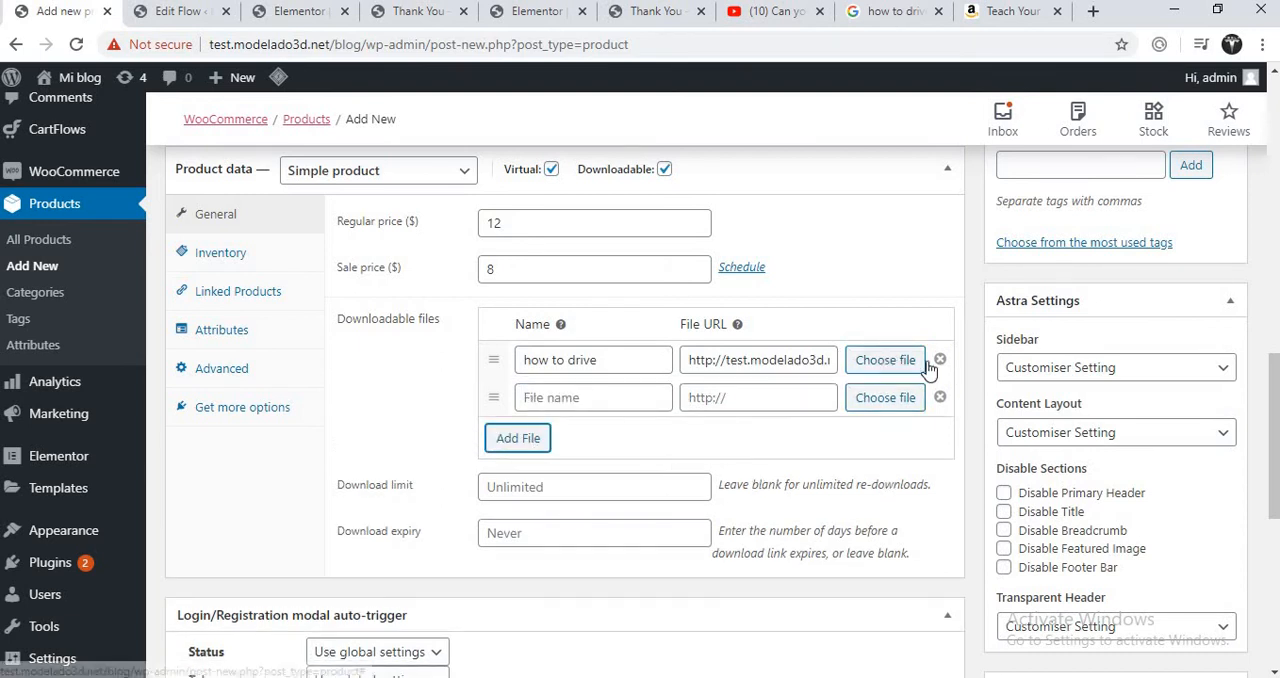
click(940, 397)
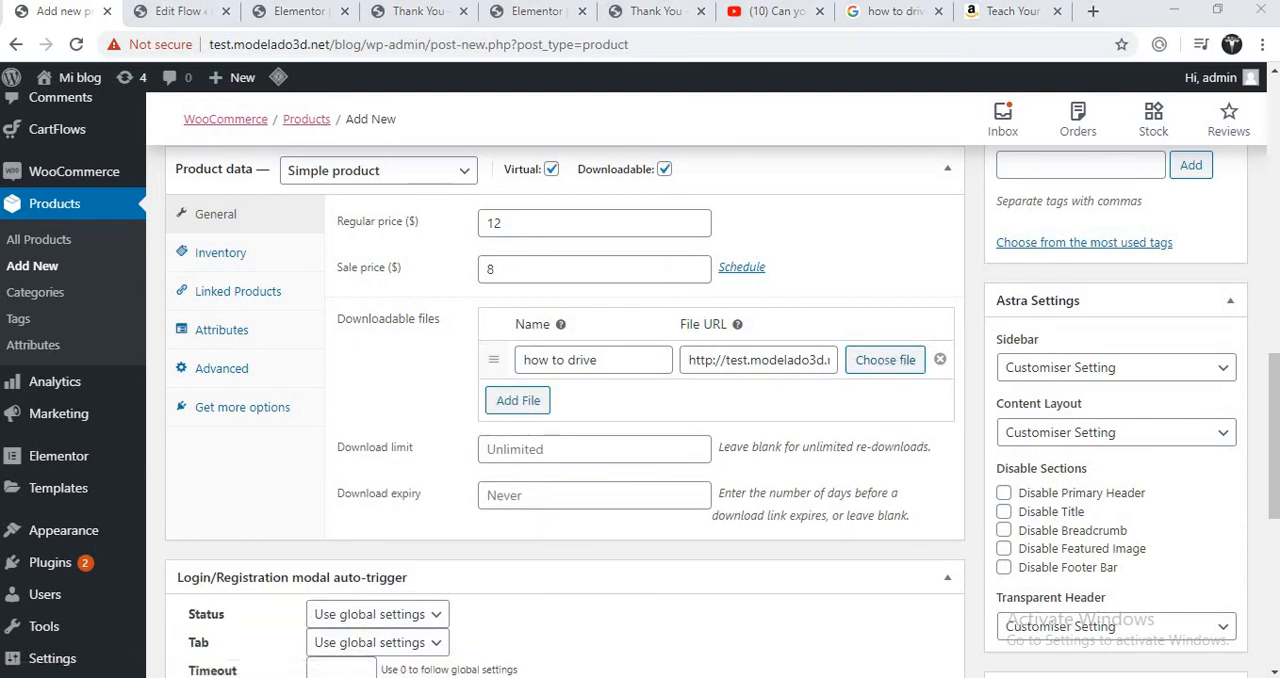
mouse_move(1276, 425)
mouse_down()
mouse_move(1251, 563)
mouse_move(1257, 427)
mouse_up()
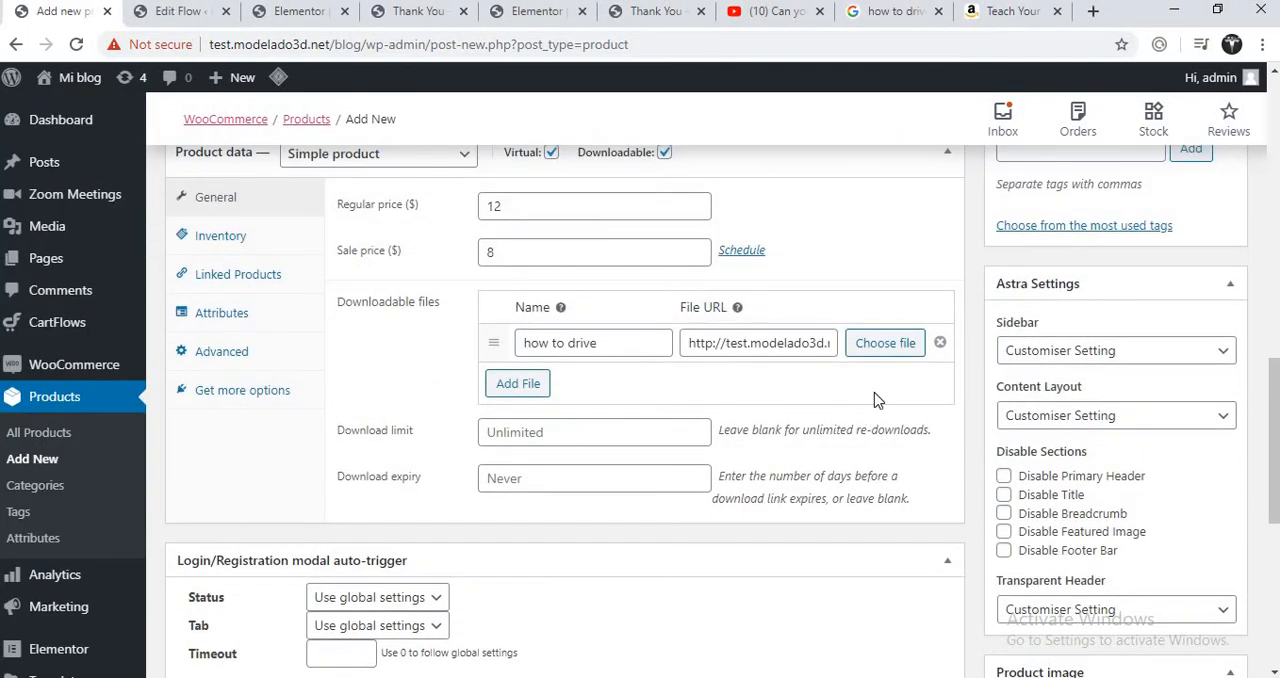
- Check the file URL of the "how to drive" entry through to its end and close the Amazon tab
triple_click(740, 343)
click(768, 343)
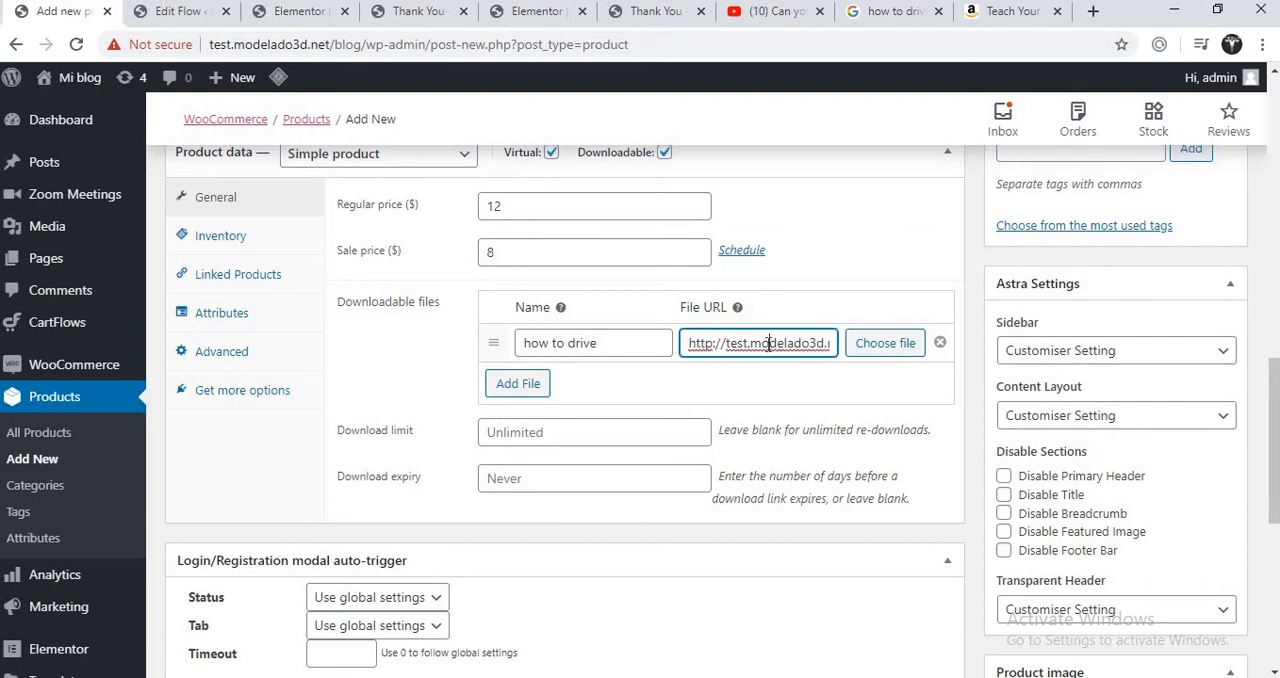
key(Right)
key(Right)
key(Right)
key(Right)
key(Right)
key(Right)
key(Right)
key(Right)
key(Right)
key(Right)
key(Right)
key(Right)
key(Right)
key(Right)
key(Right)
key(Right)
key(Right)
key(Right)
key(Right)
key(Right)
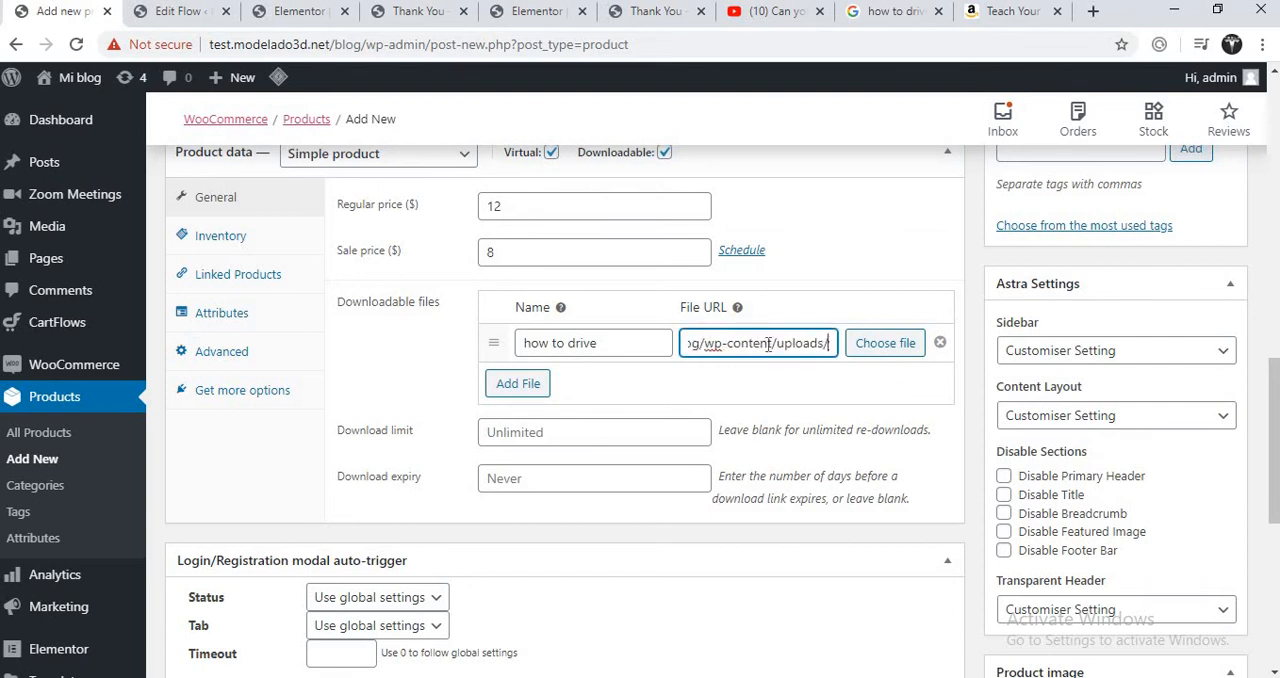
key(Right)
key(Right)
key(Right)
key(Right)
key(Right)
key(Right)
key(Right)
key(Right)
key(Right)
key(Right)
key(Right)
key(Right)
key(Right)
key(Right)
key(Right)
key(Right)
key(Right)
key(Right)
key(Right)
key(Right)
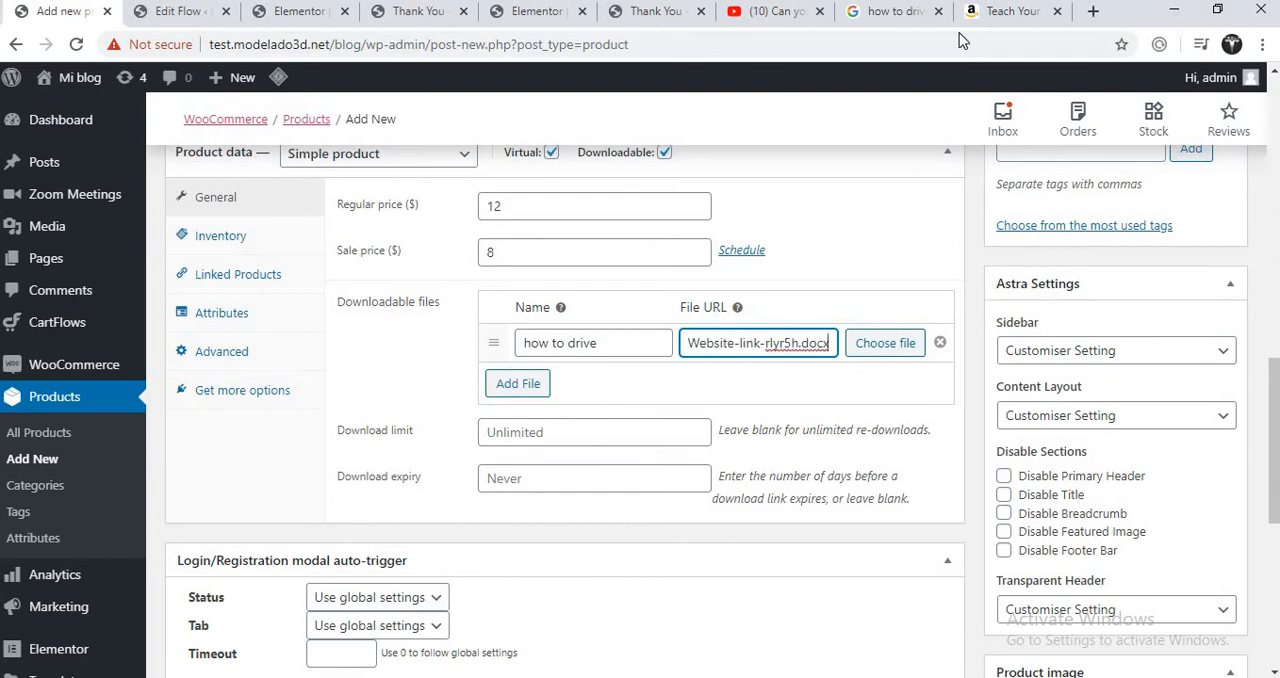
click(1057, 11)
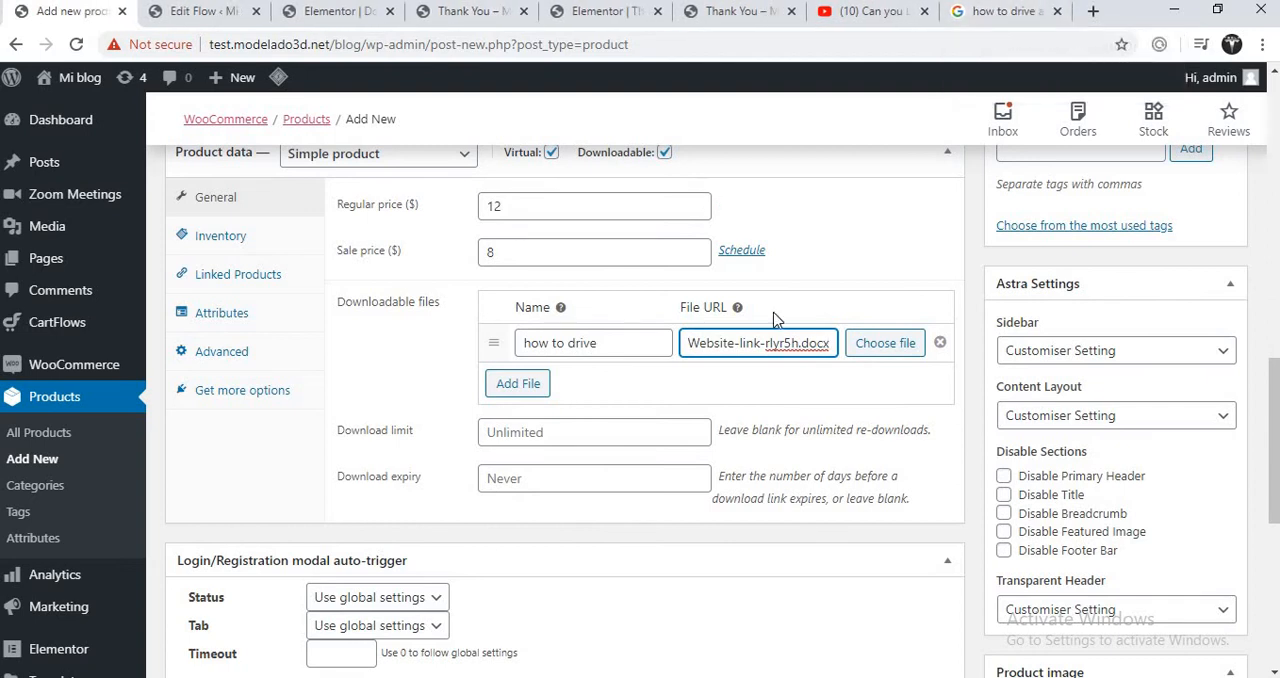
- Add the Sunday Drive picture from the media library to the product gallery
scroll(1271, 453, down, 1)
drag(1271, 453, 1277, 582)
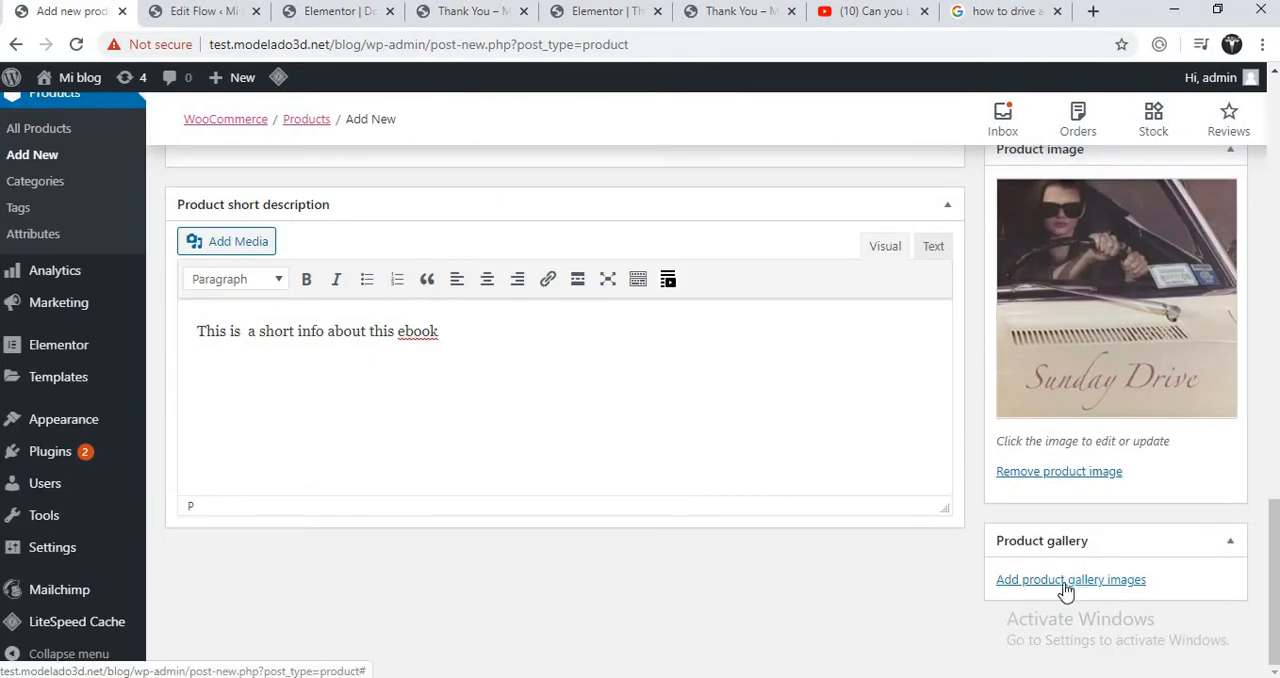
click(1140, 582)
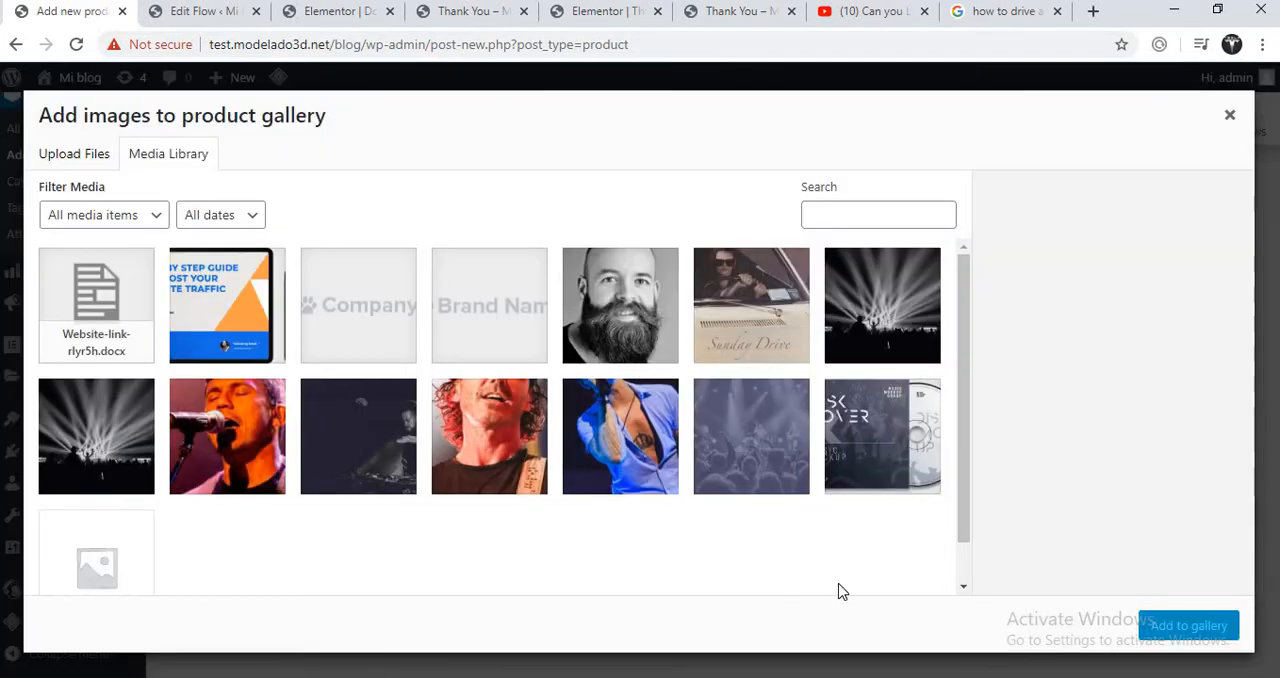
click(700, 448)
click(652, 352)
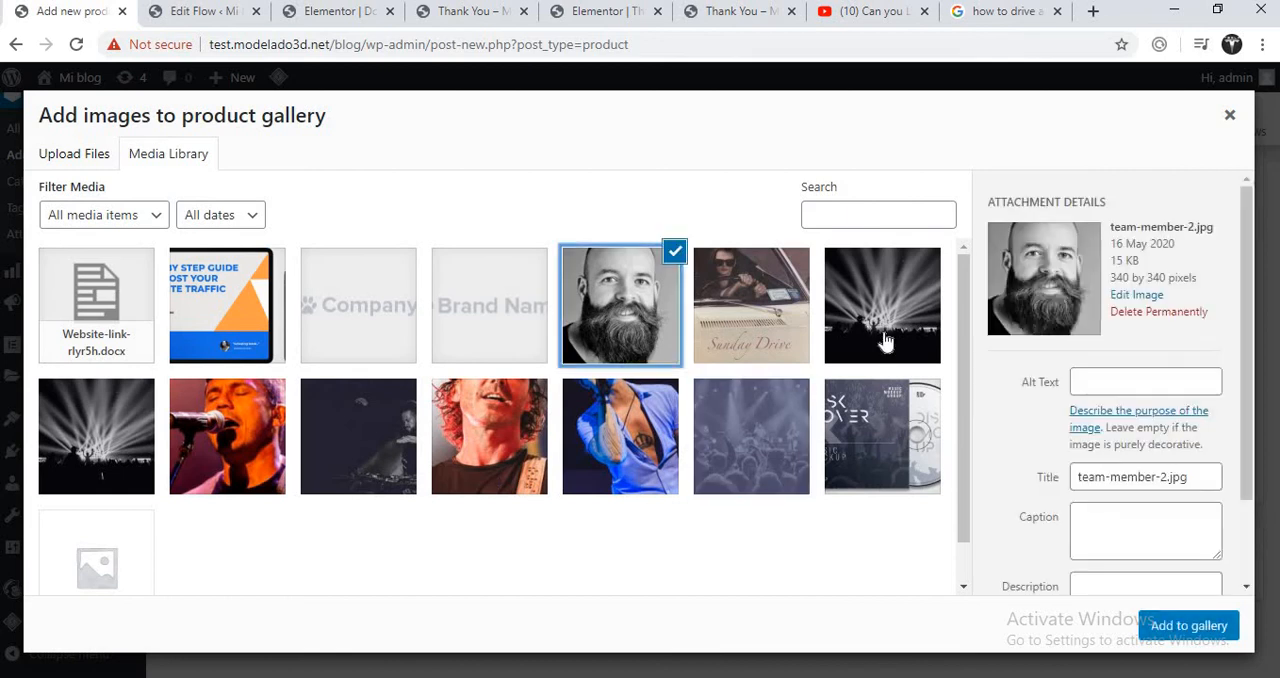
click(884, 343)
click(748, 320)
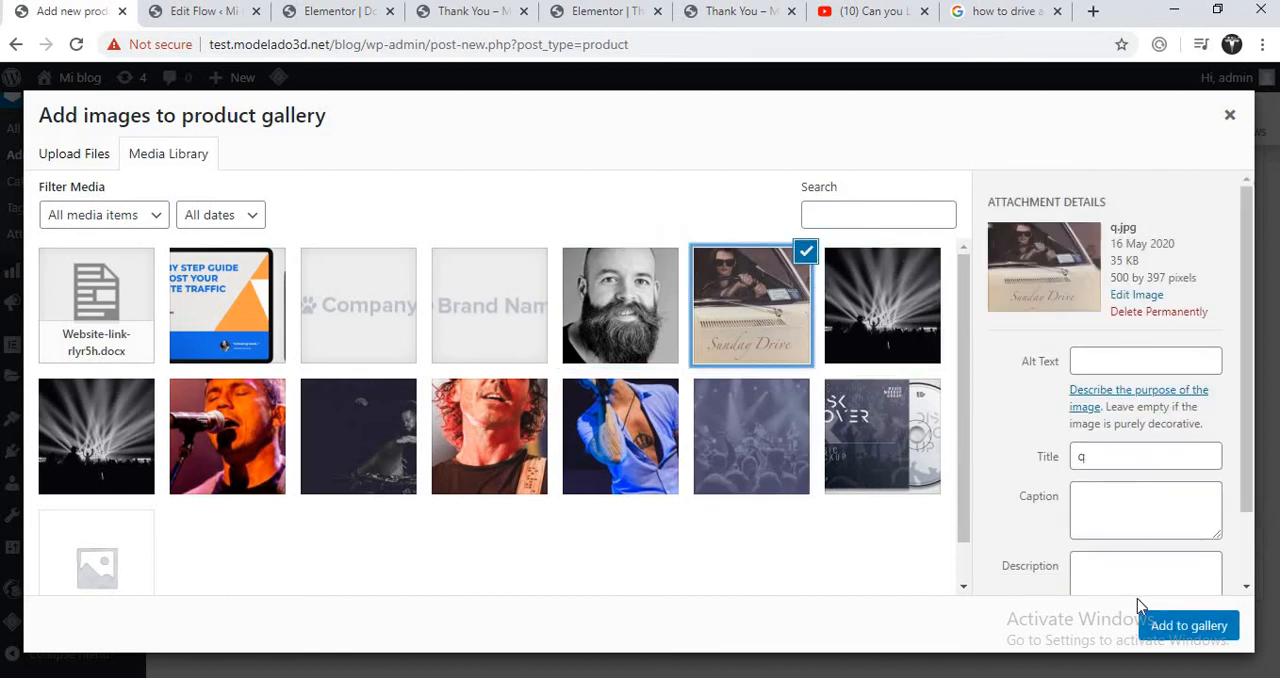
click(1185, 627)
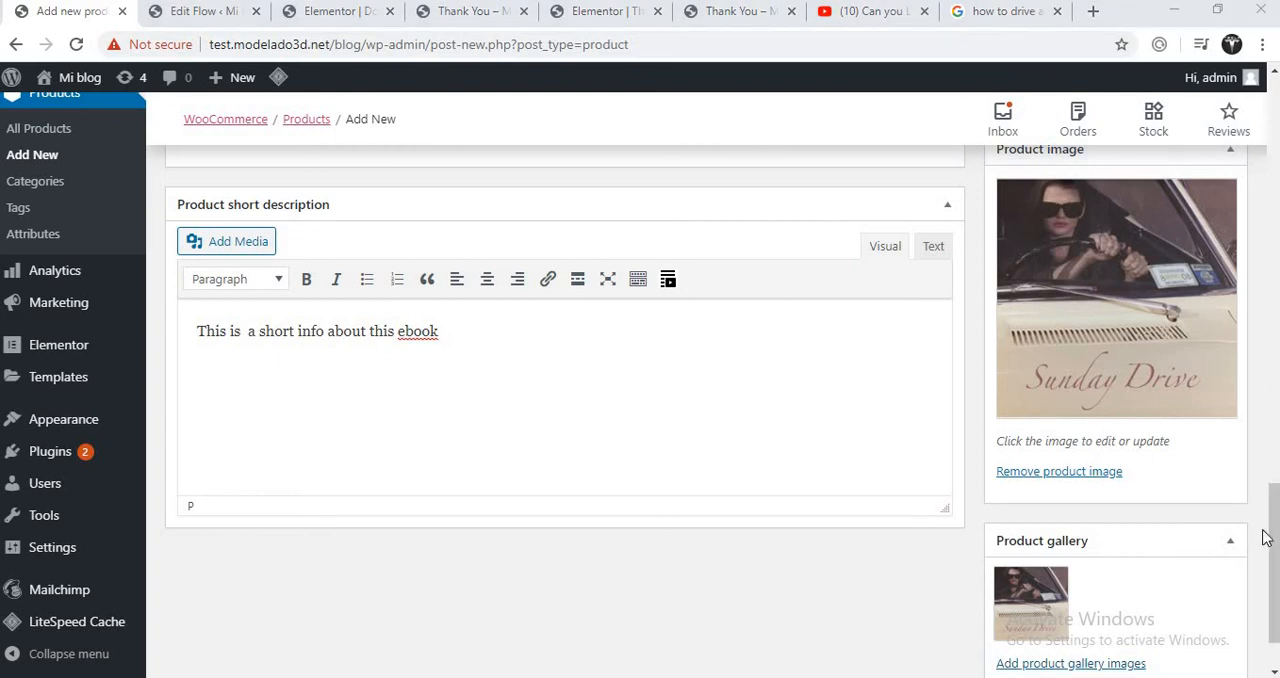
drag(1276, 484, 1276, 227)
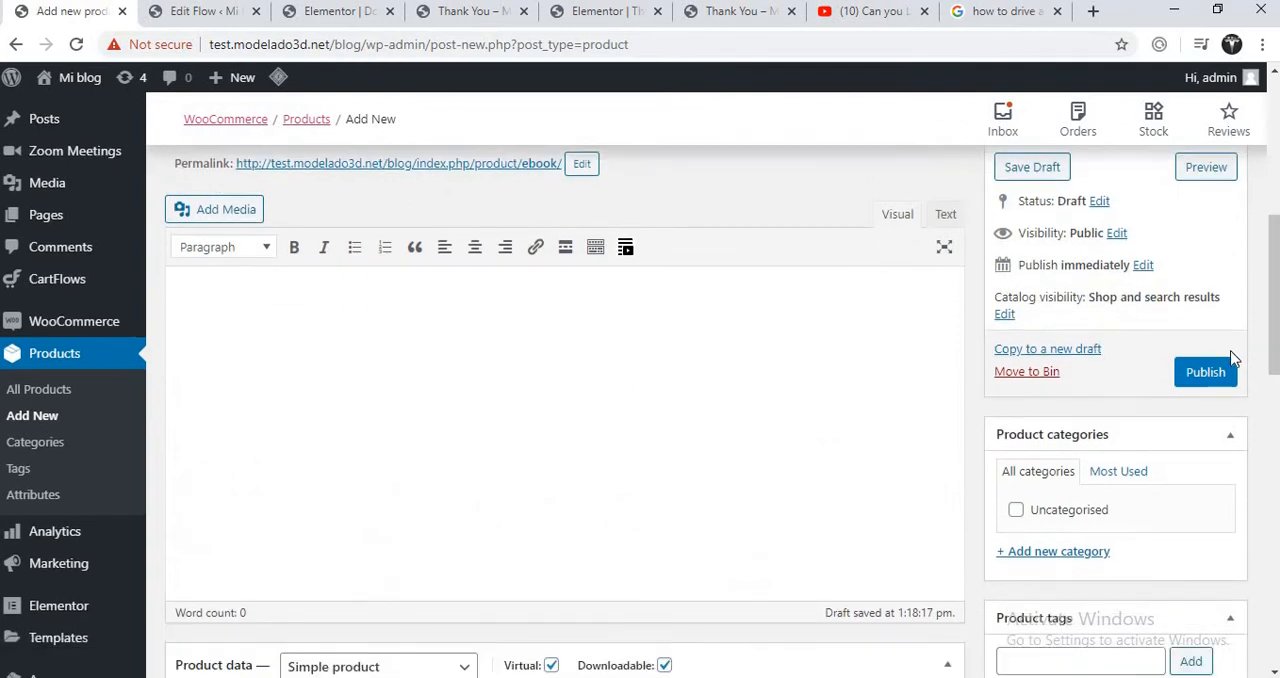
- Publish the downloadable Ebook product
click(1222, 377)
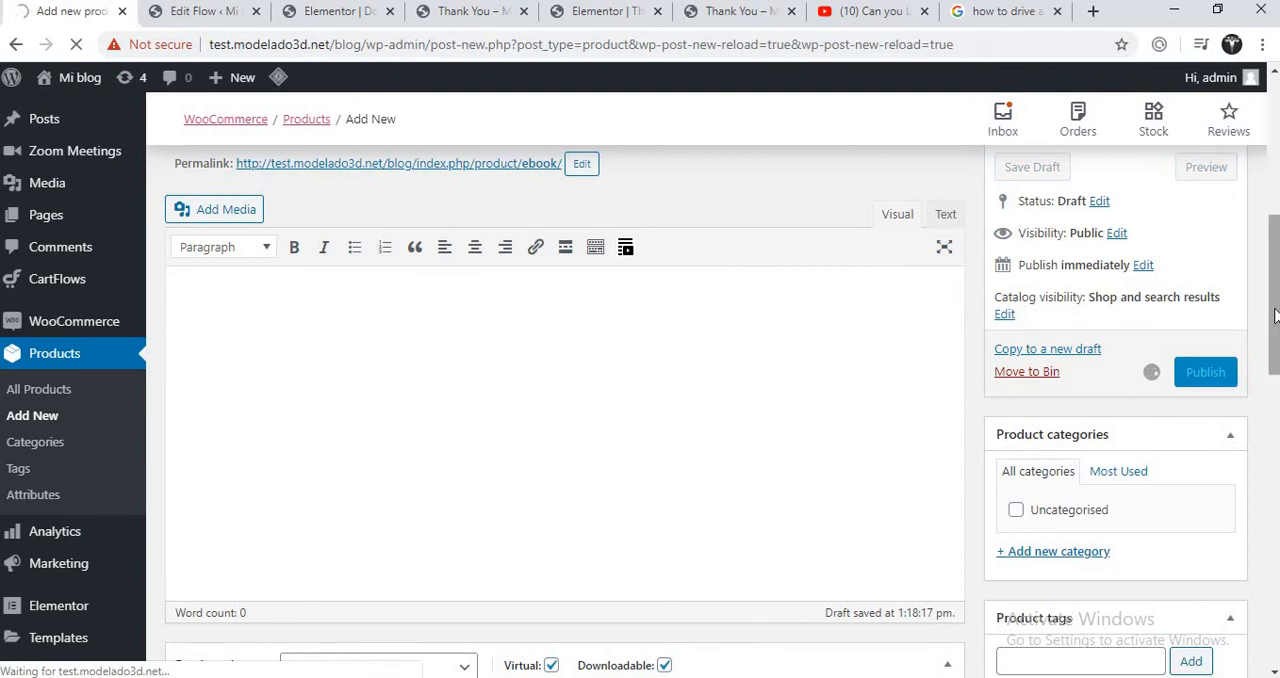
drag(1275, 312, 1275, 264)
drag(1273, 246, 1273, 244)
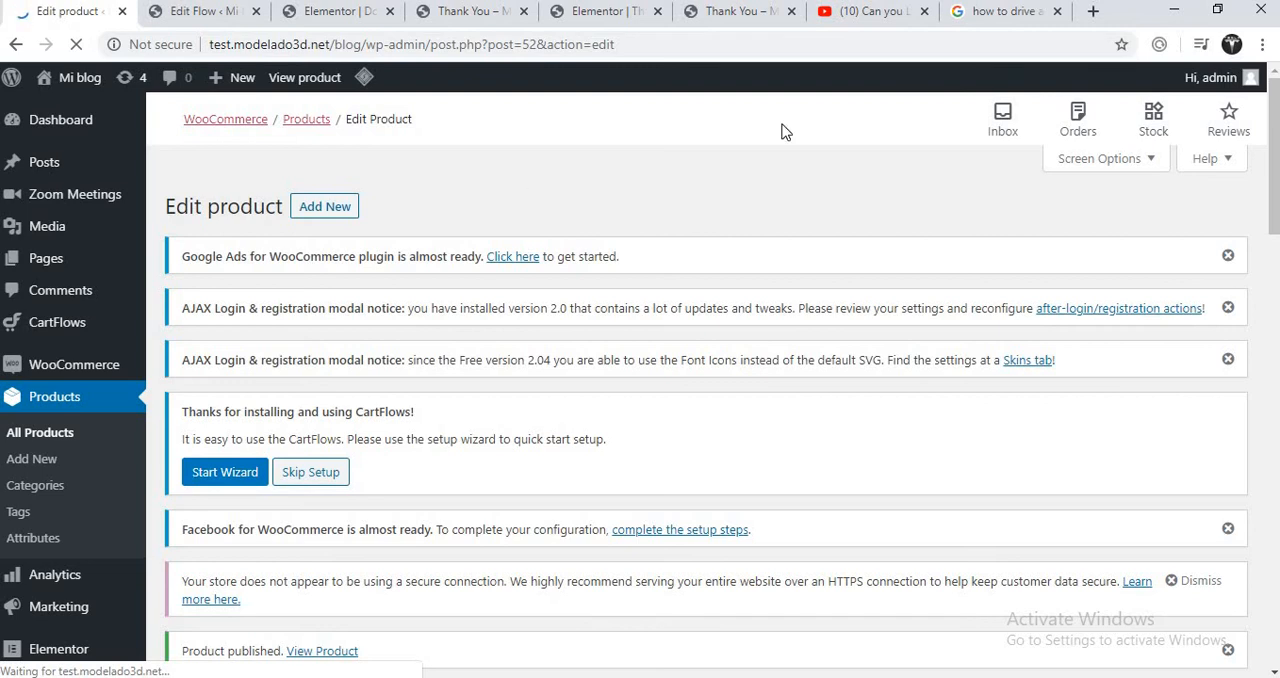
- Look through the open flow, Thank You and Elementor tabs and preview the Download The eBook page
click(598, 12)
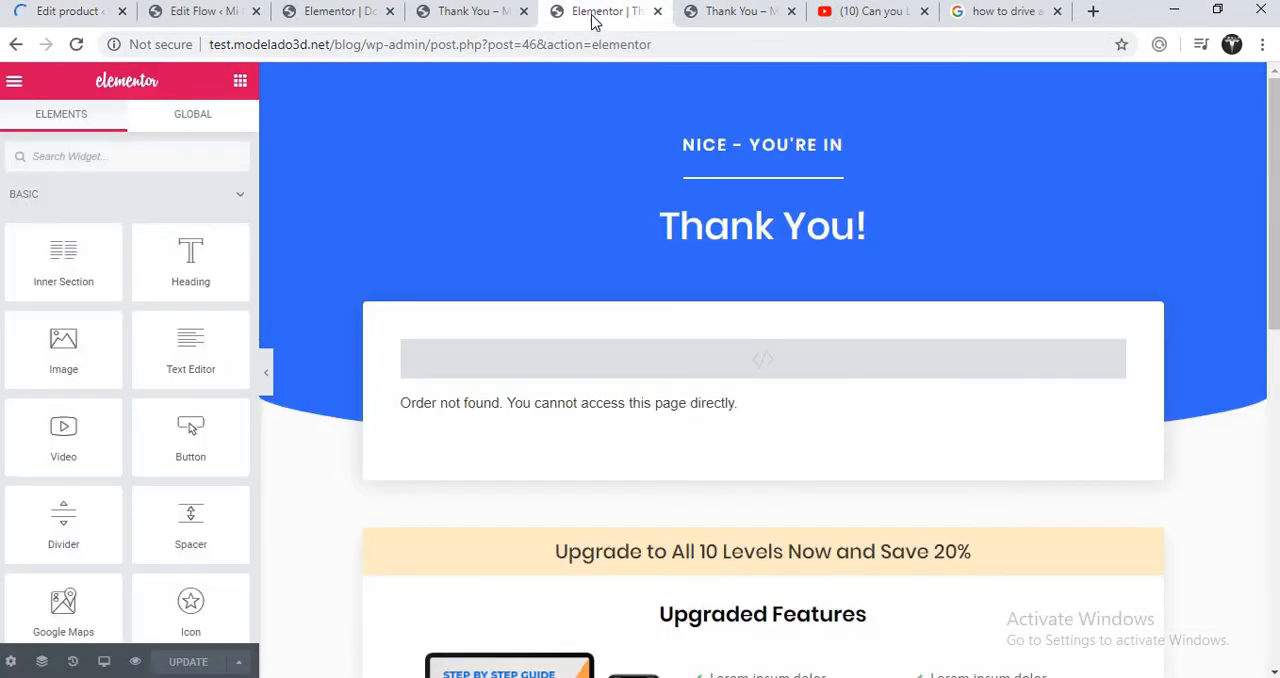
click(487, 25)
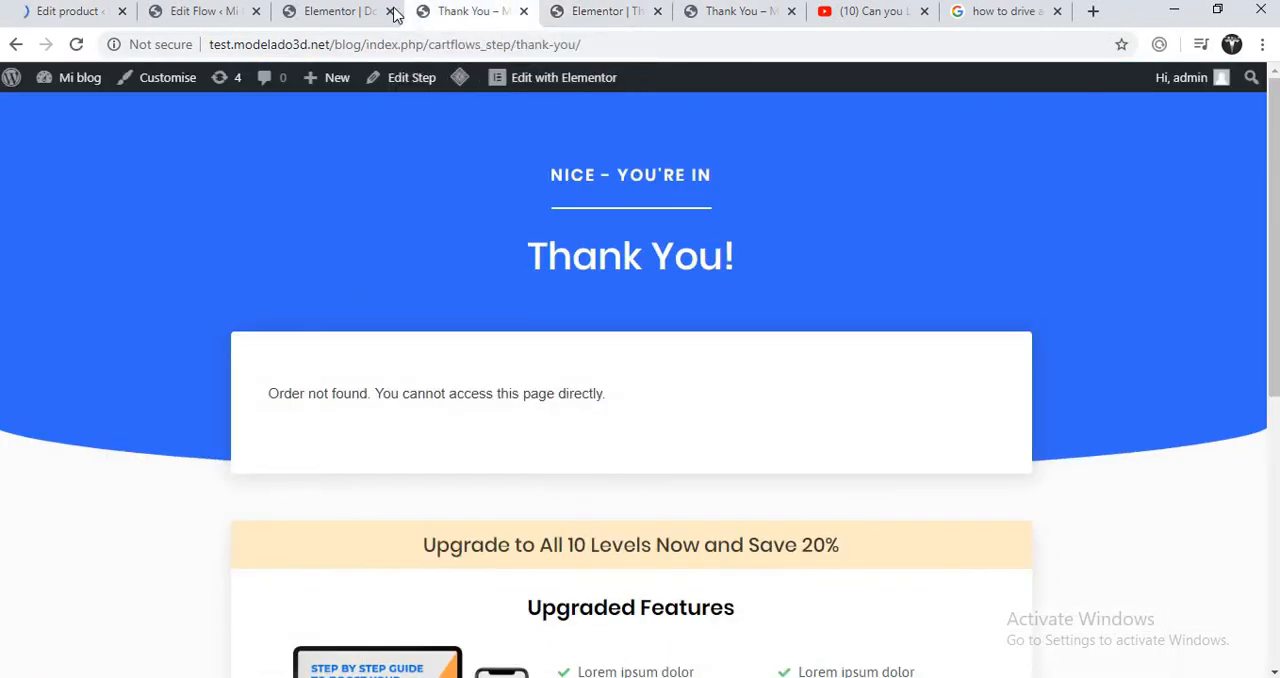
click(338, 16)
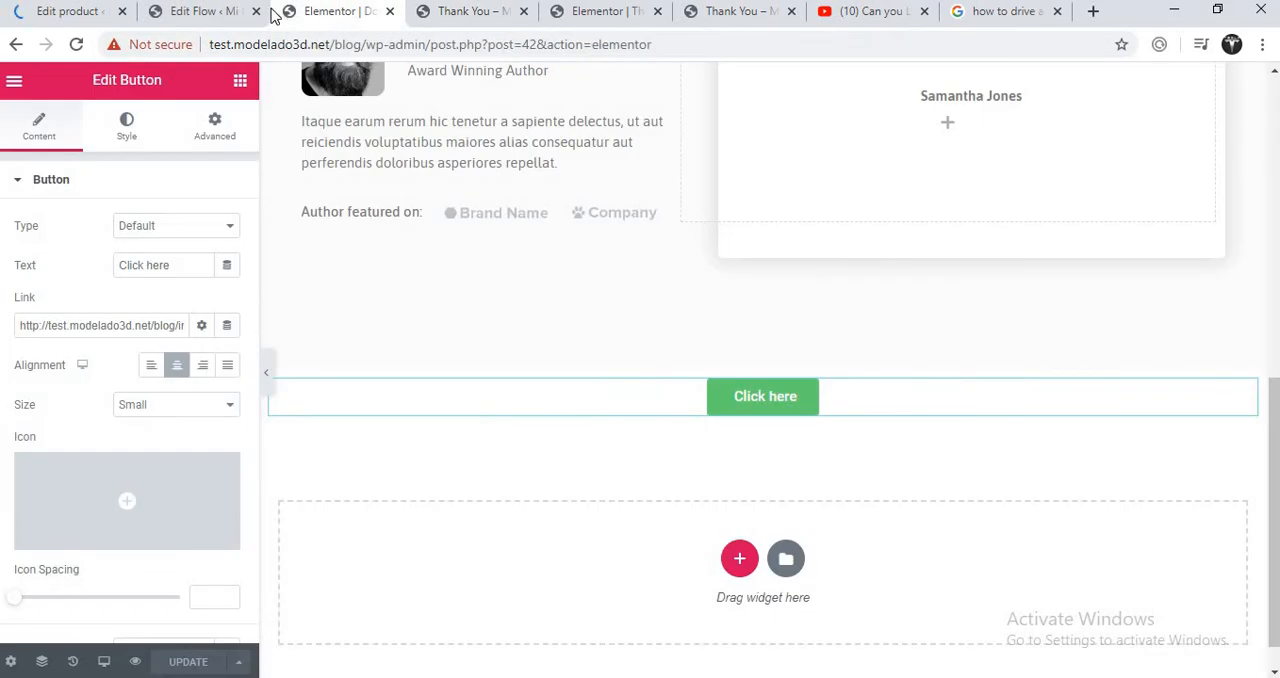
click(231, 12)
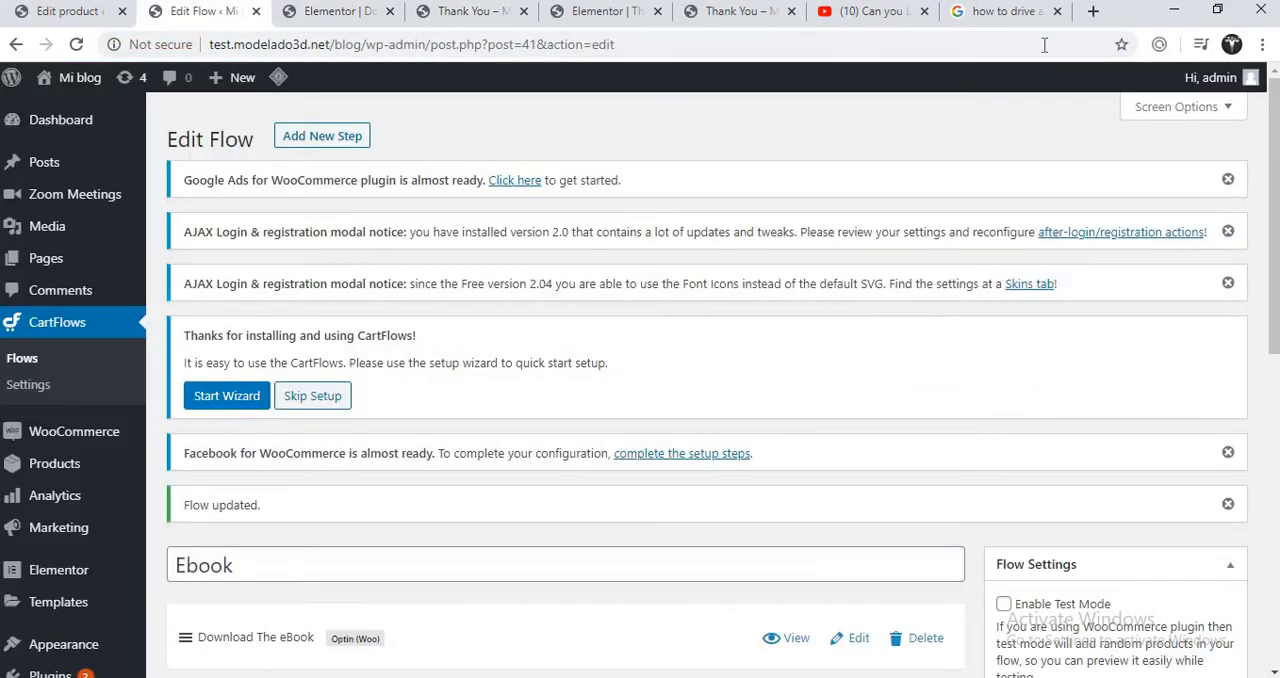
click(505, 13)
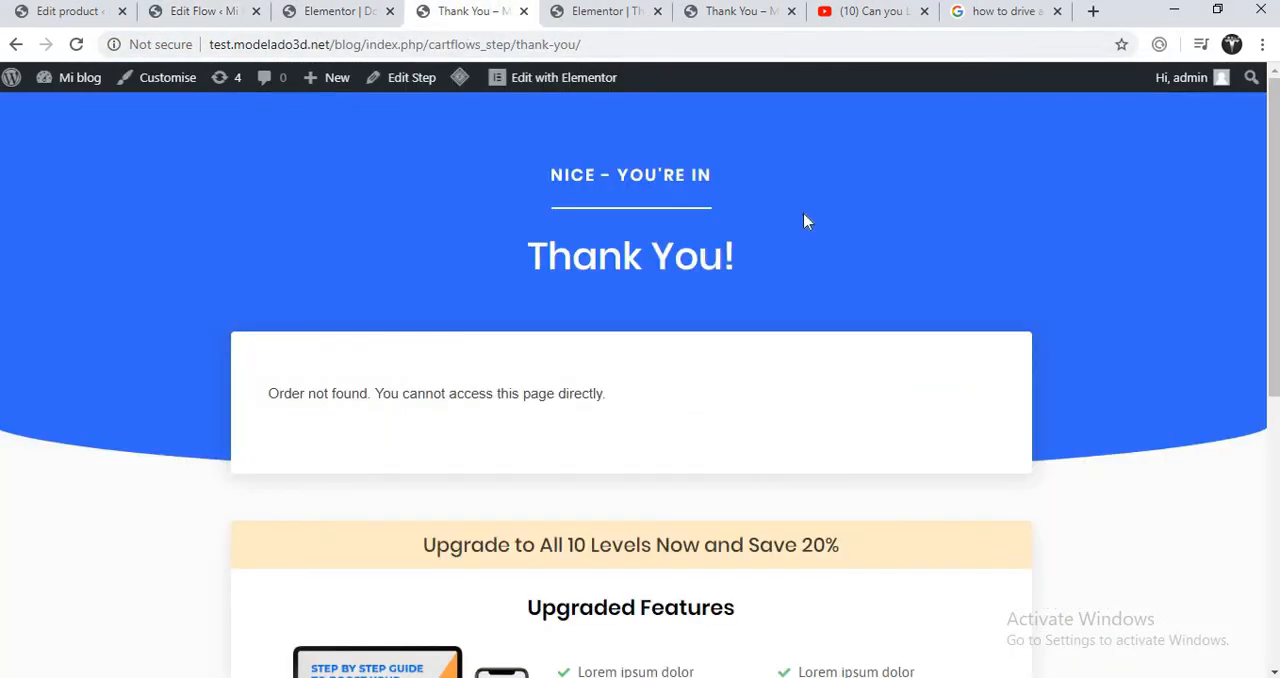
drag(1274, 176, 1241, 108)
click(343, 18)
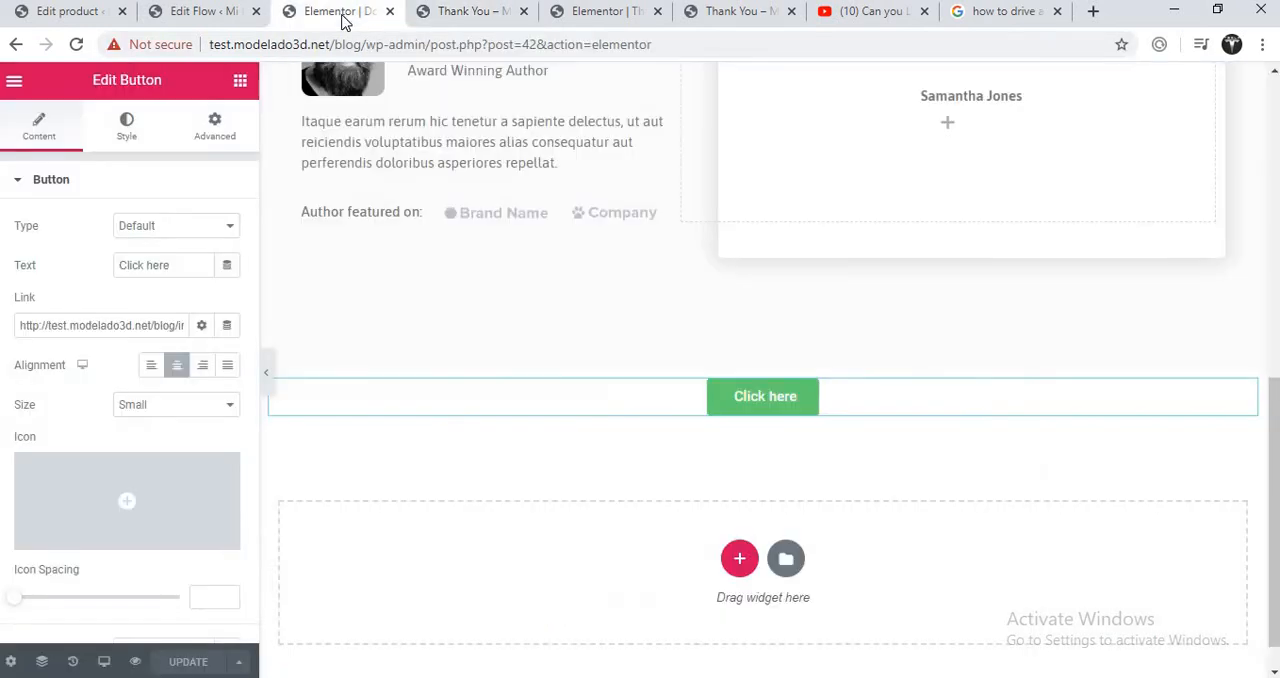
drag(1266, 466, 1271, 207)
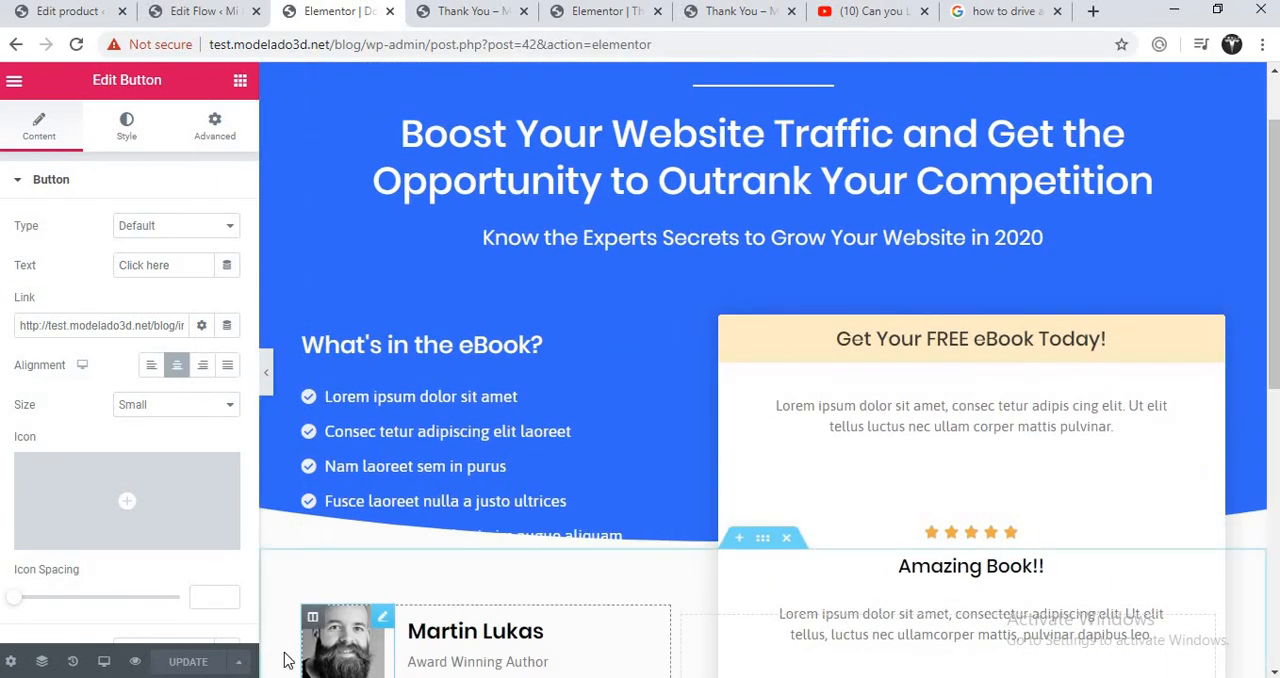
click(135, 661)
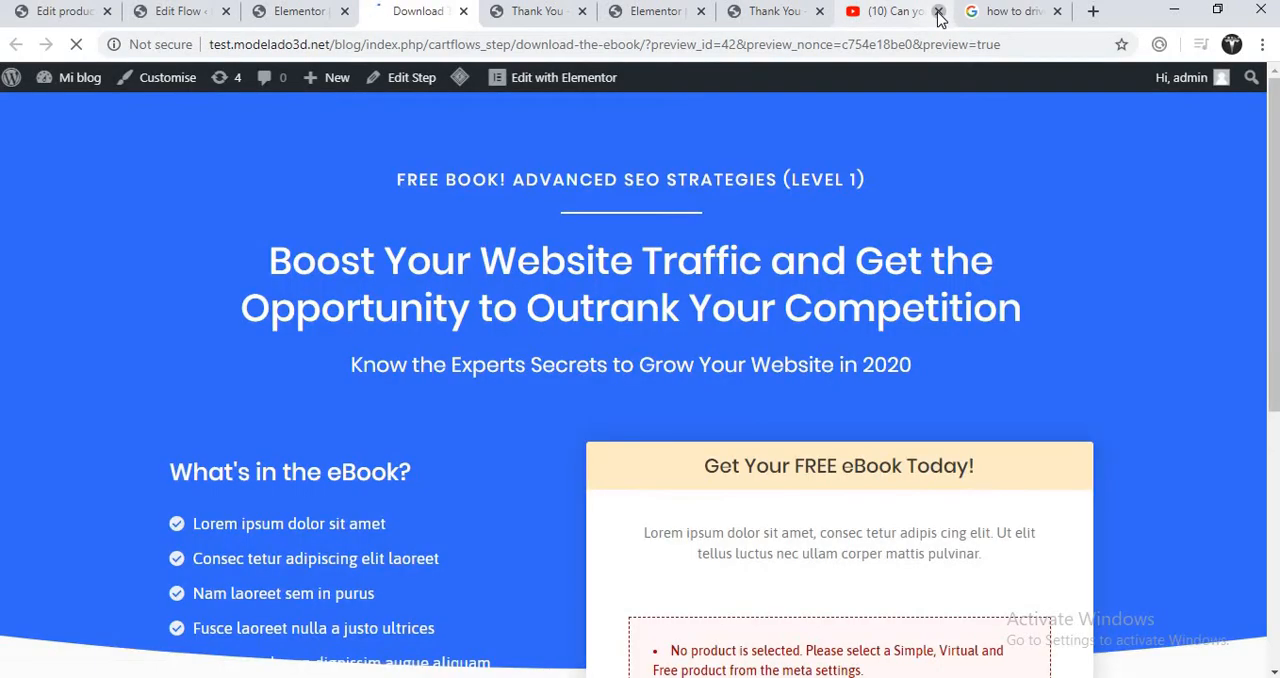
- Close the YouTube, Google search and two Thank You page tabs, keeping the Thank You page's Elementor editor open
click(938, 12)
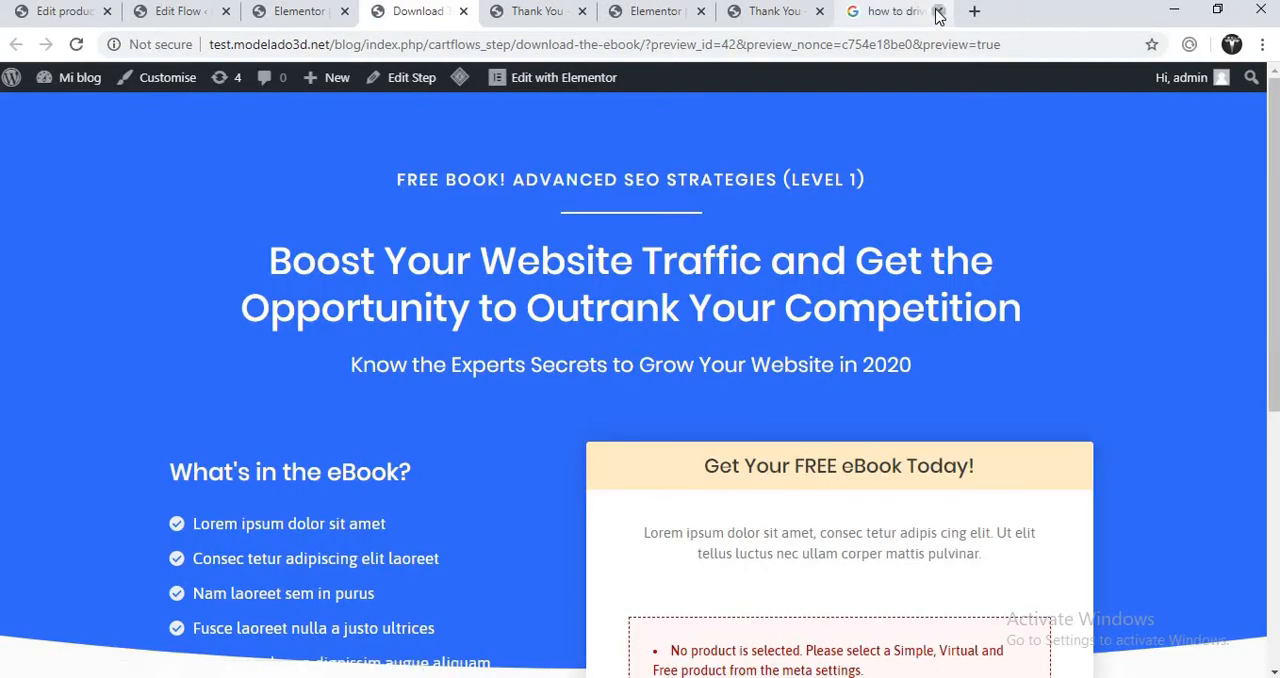
click(938, 12)
click(866, 14)
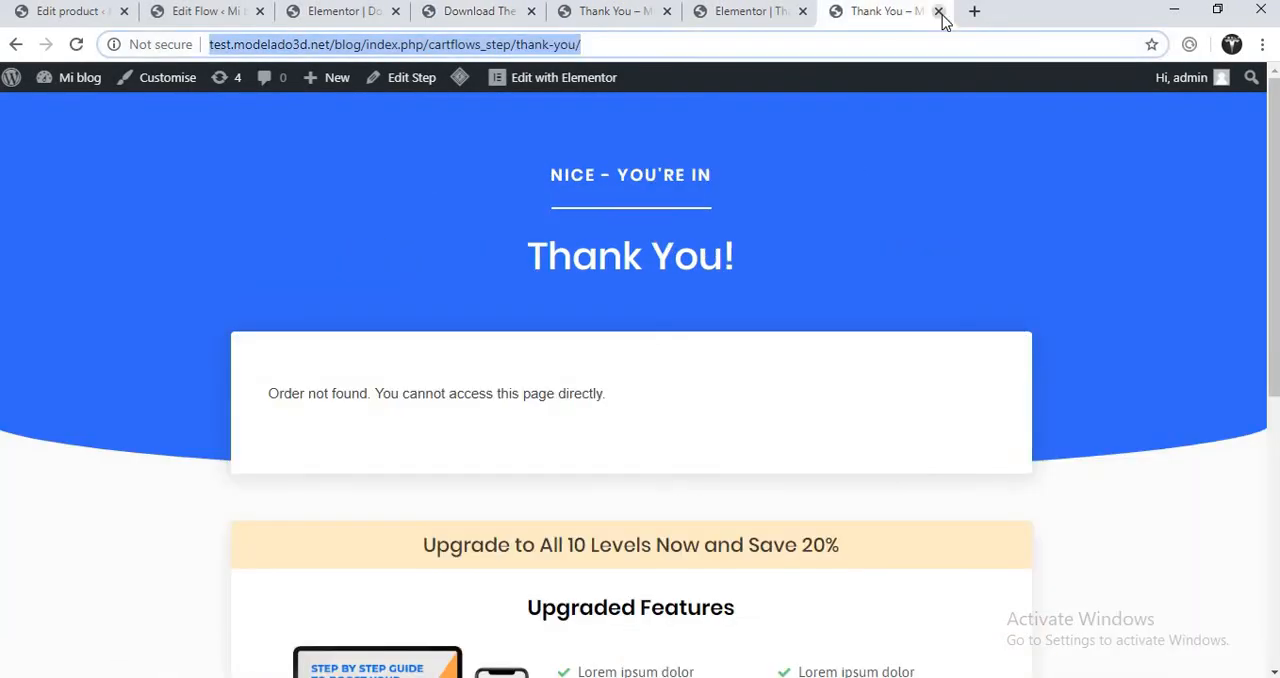
click(938, 12)
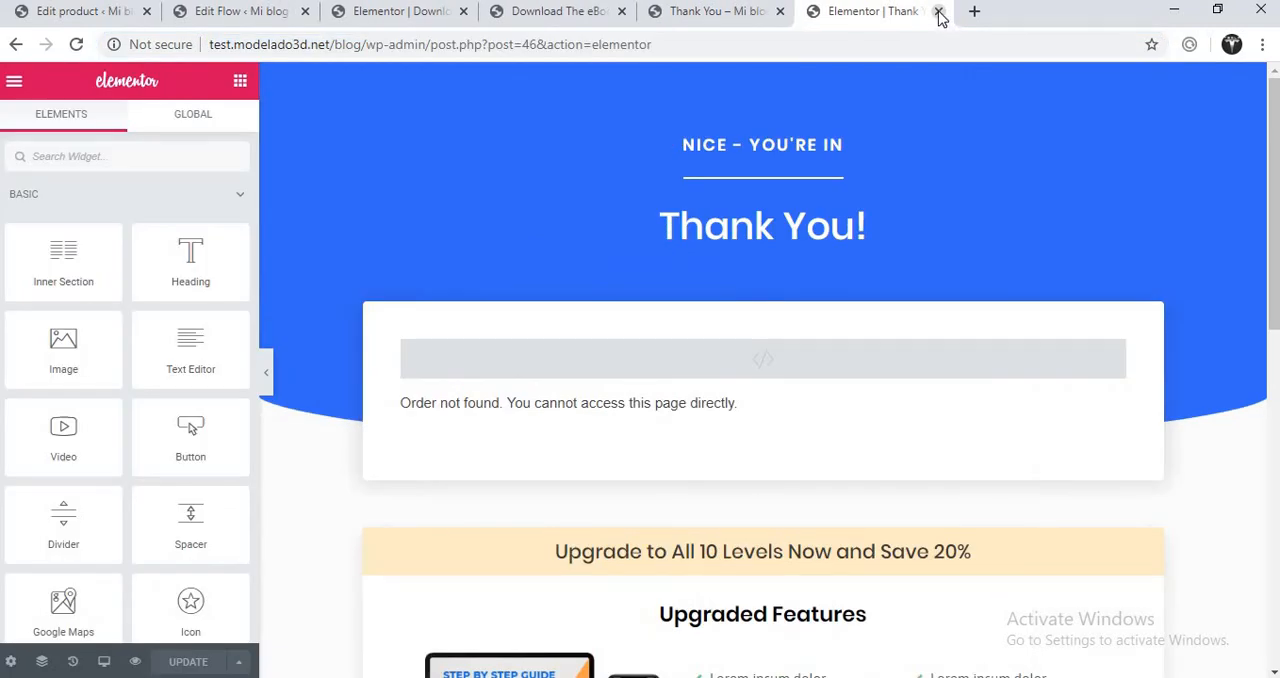
click(738, 12)
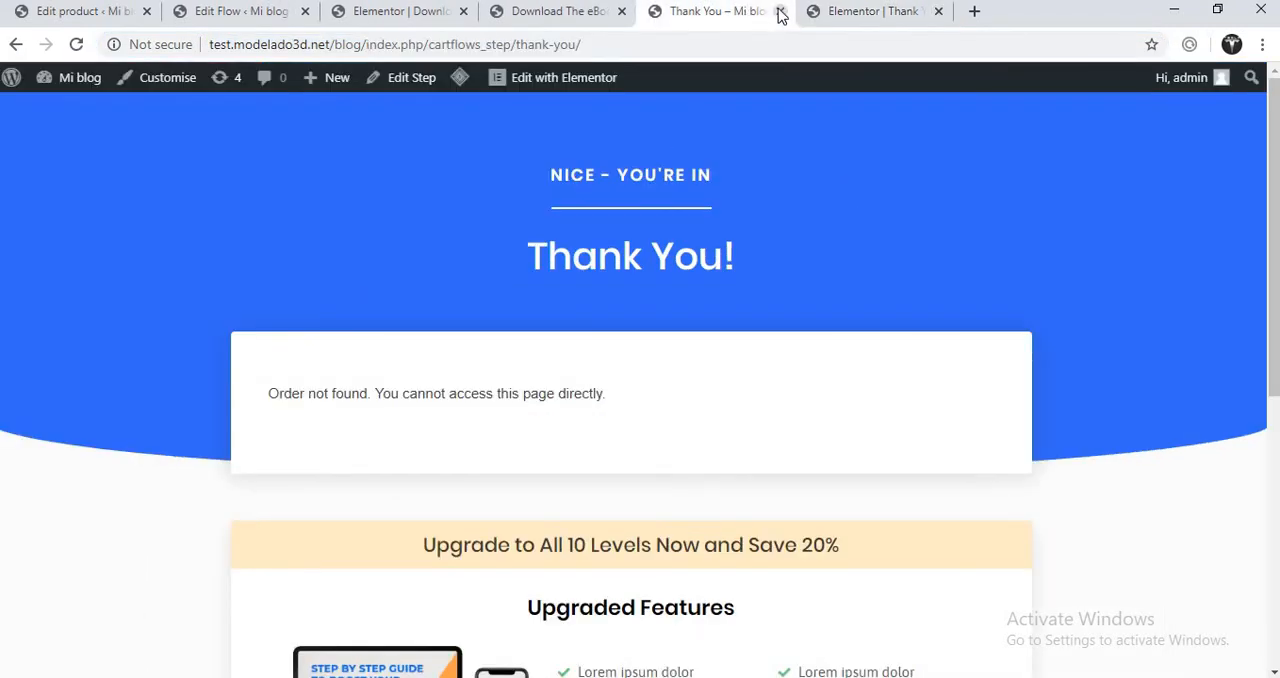
click(780, 12)
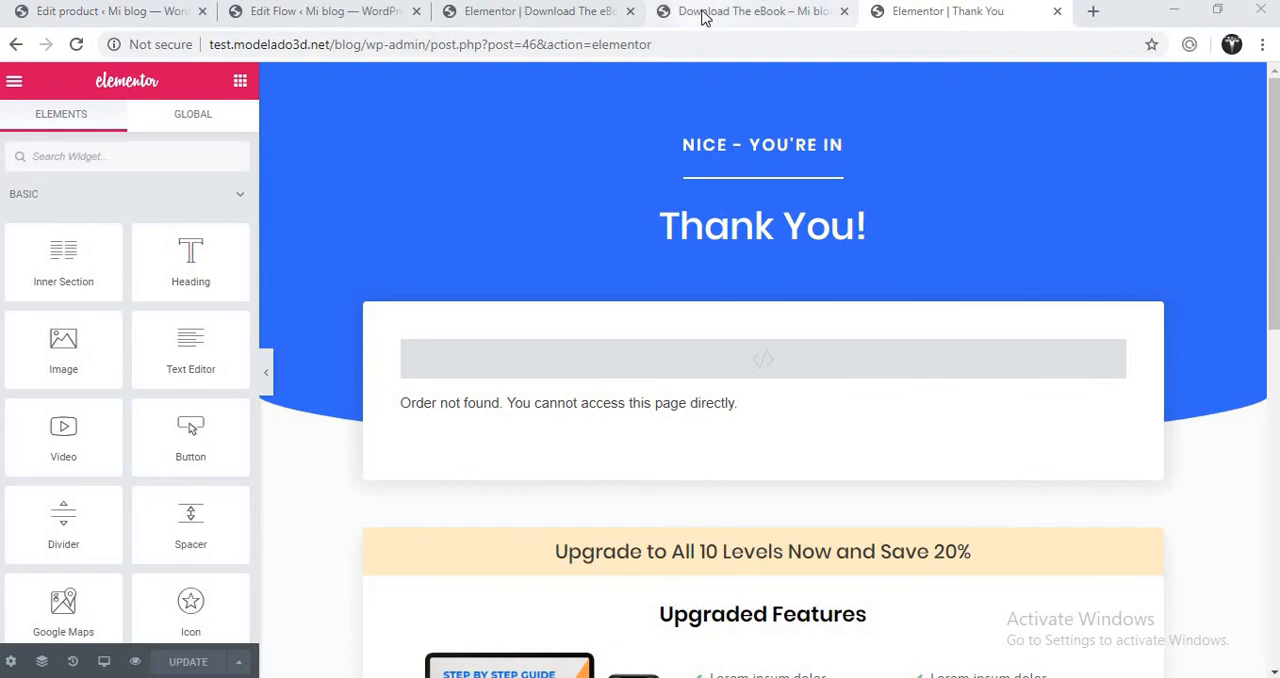
- Review the remaining tabs and examine the free eBook box on the Download The eBook preview
click(704, 14)
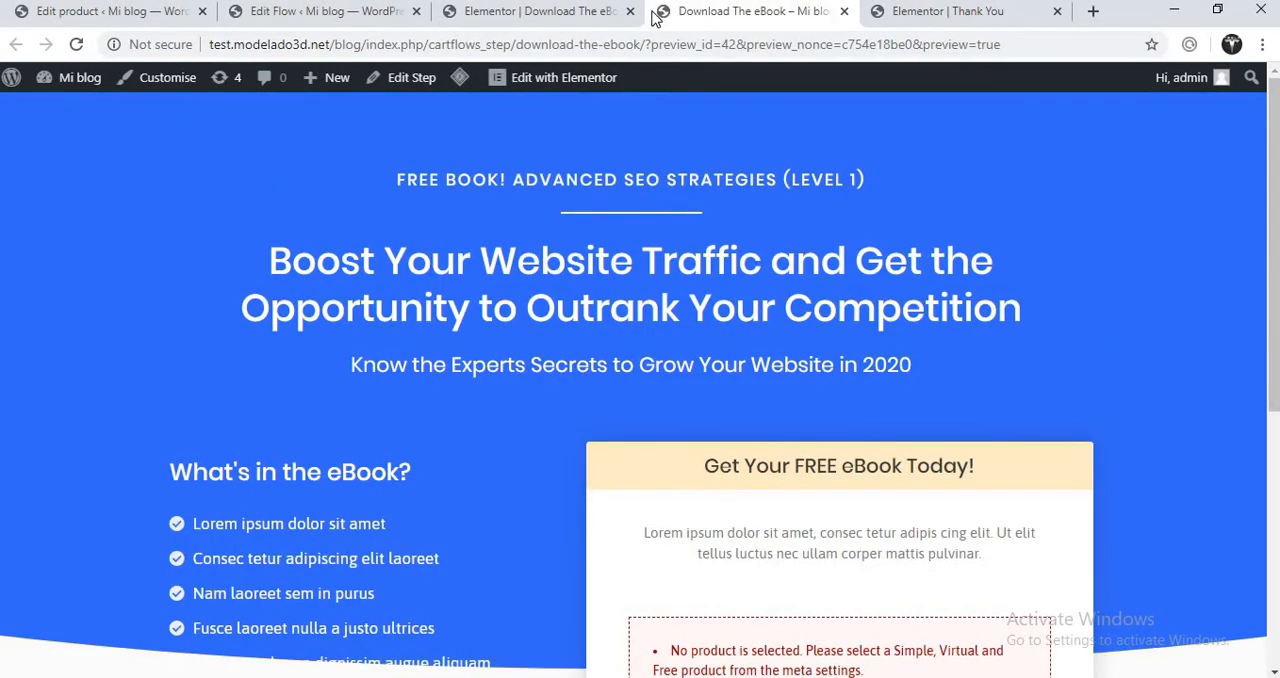
click(567, 20)
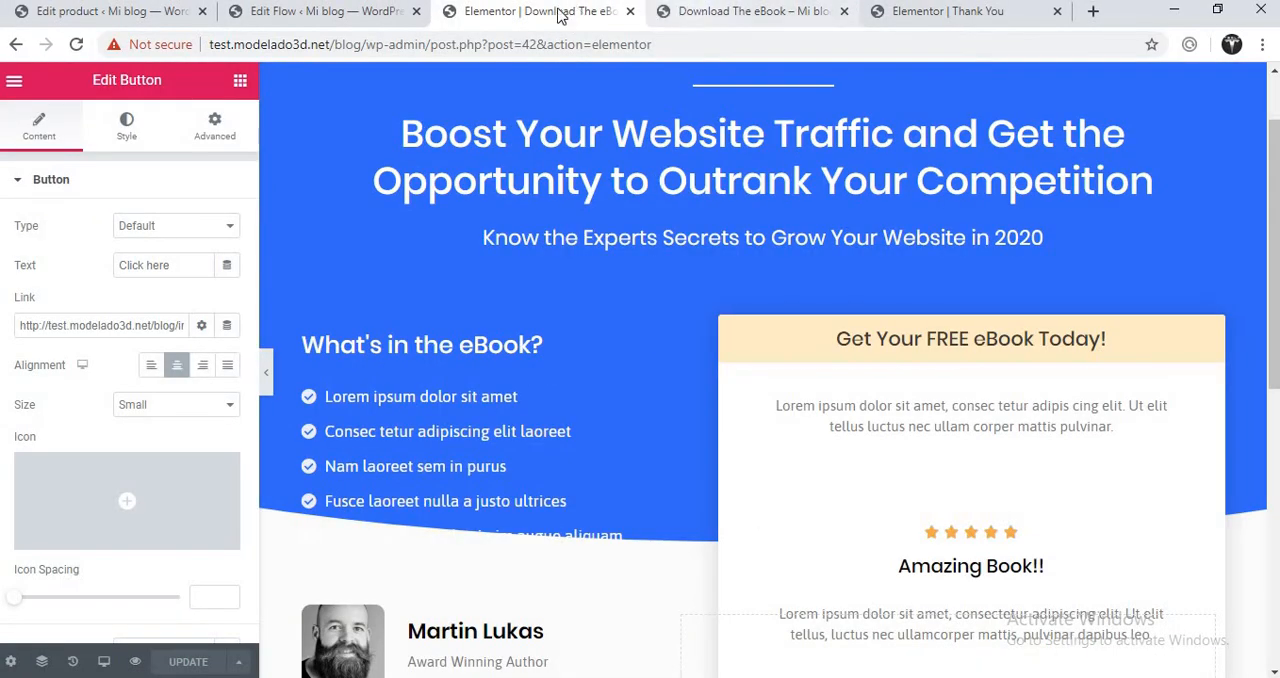
click(352, 24)
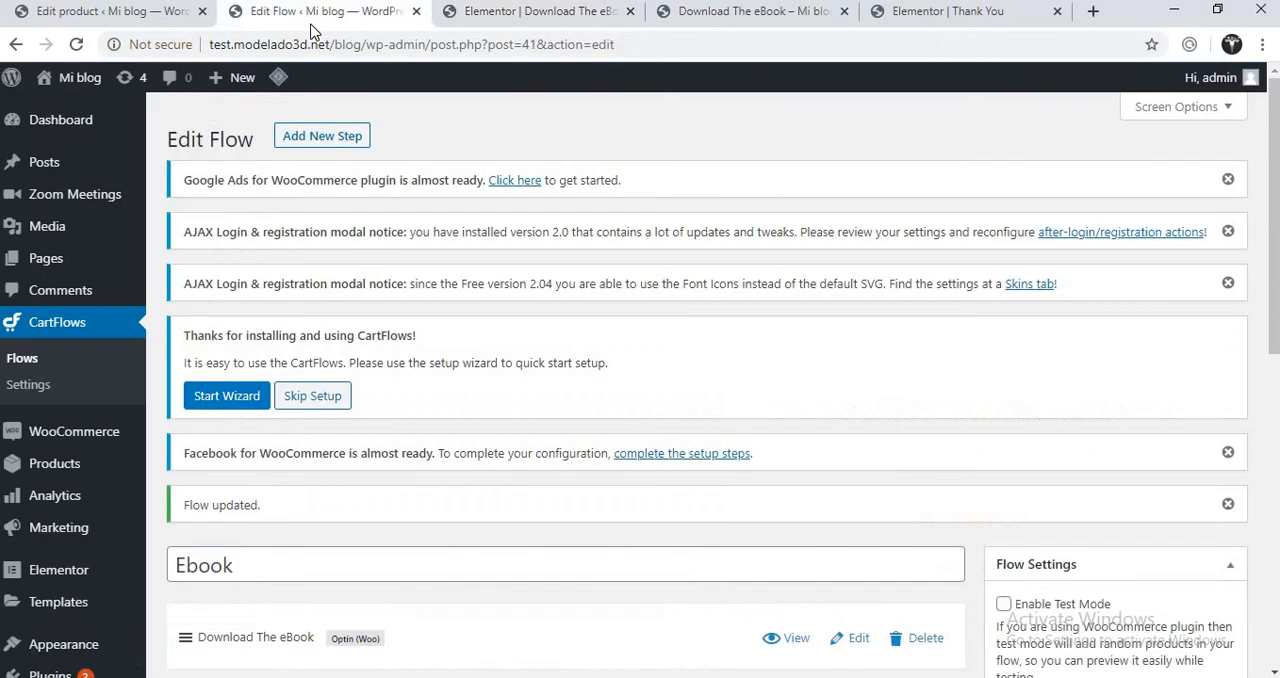
click(134, 12)
click(250, 12)
click(510, 14)
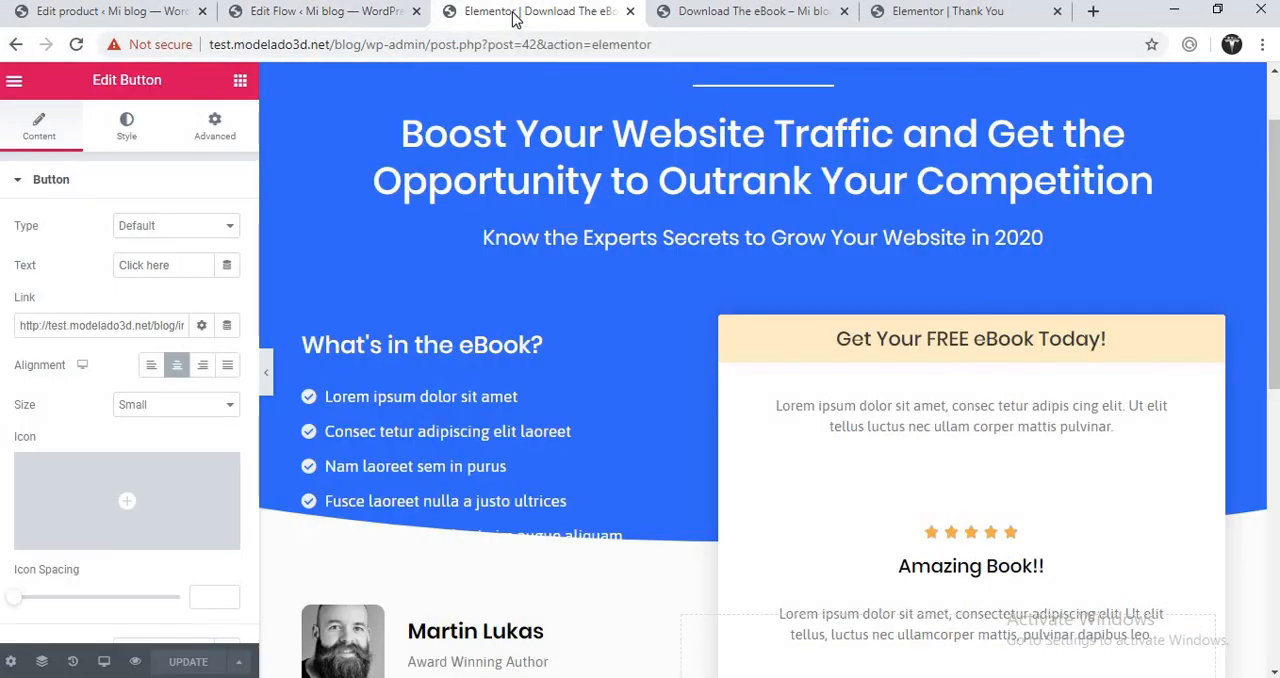
click(697, 14)
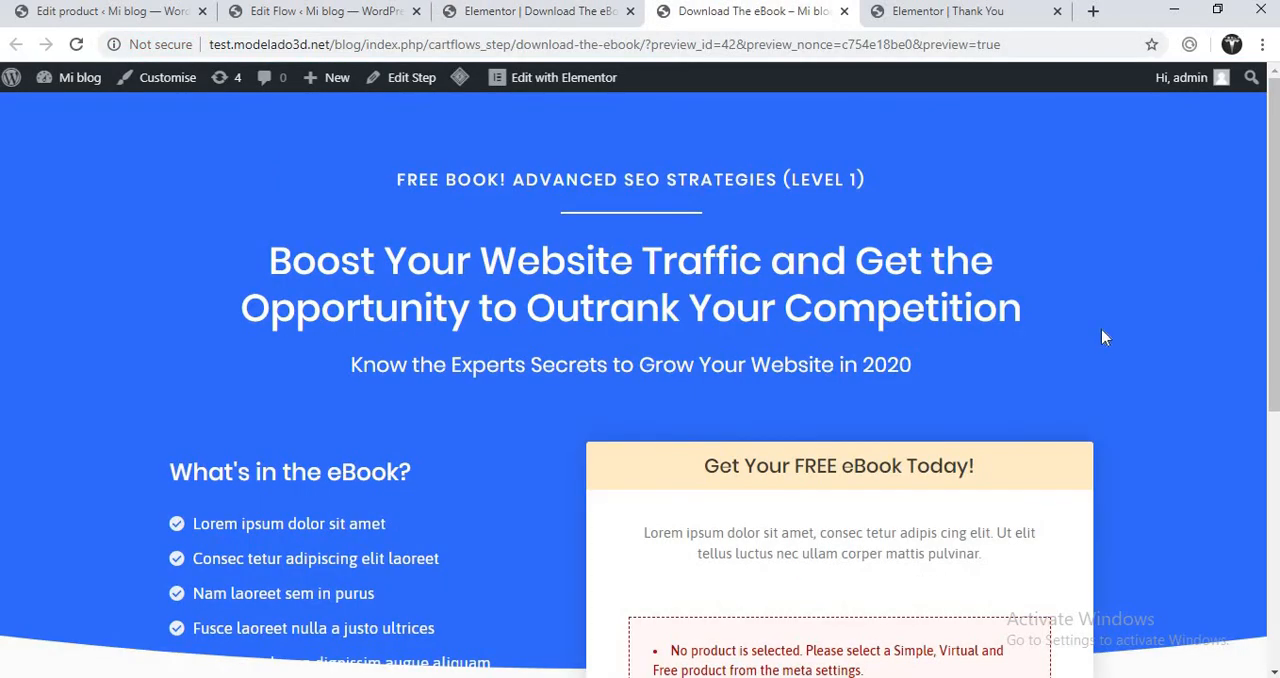
scroll(1267, 224, down, 2)
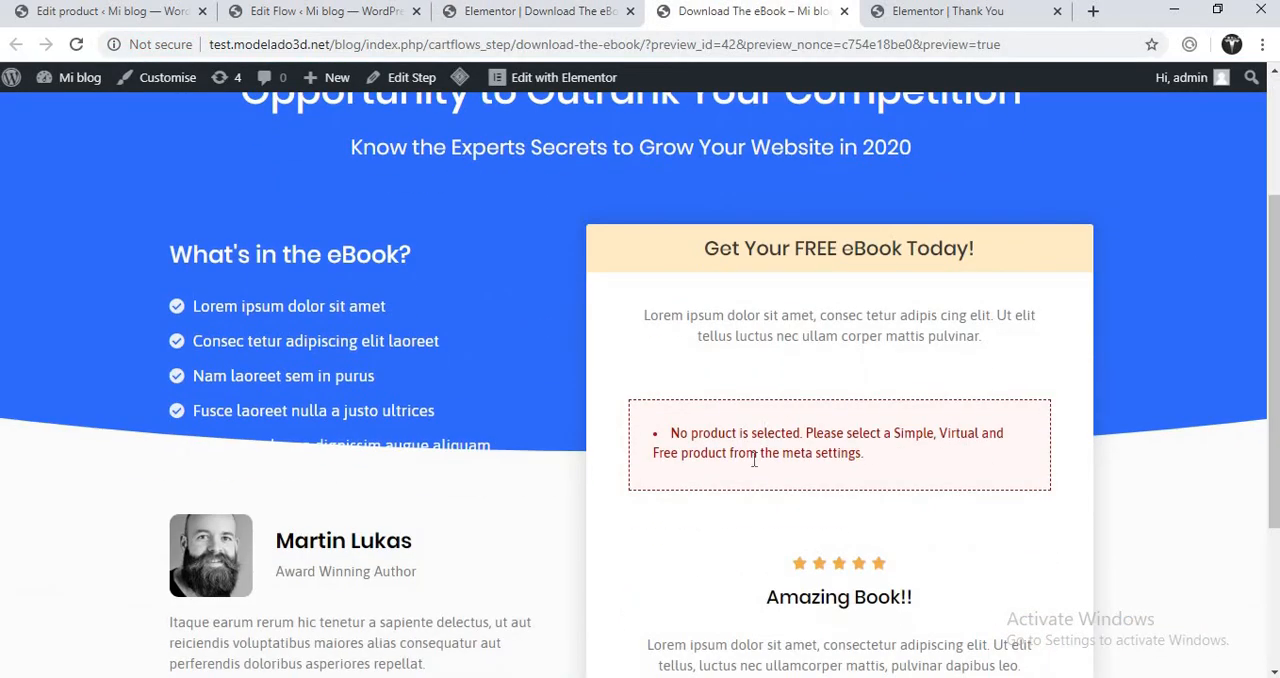
- Inspect the heading, text and shortcode widgets of the free eBook box in the Download The eBook page's Elementor editor
click(532, 20)
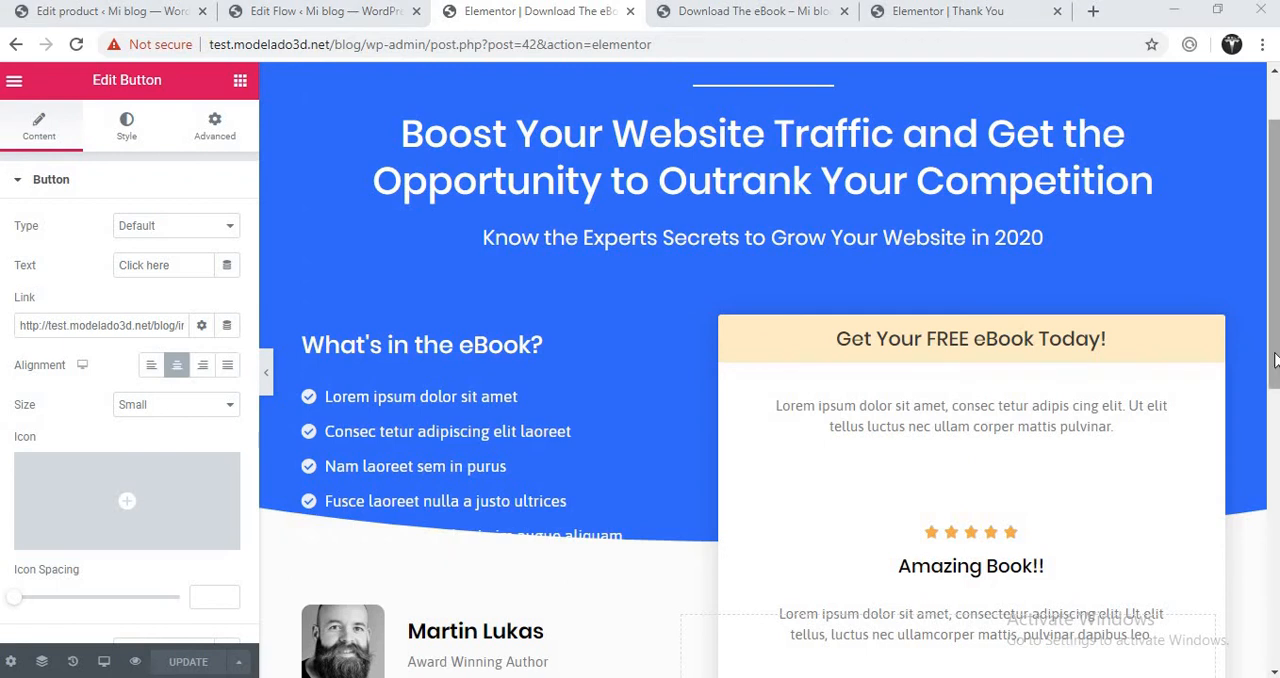
scroll(1272, 250, down, 2)
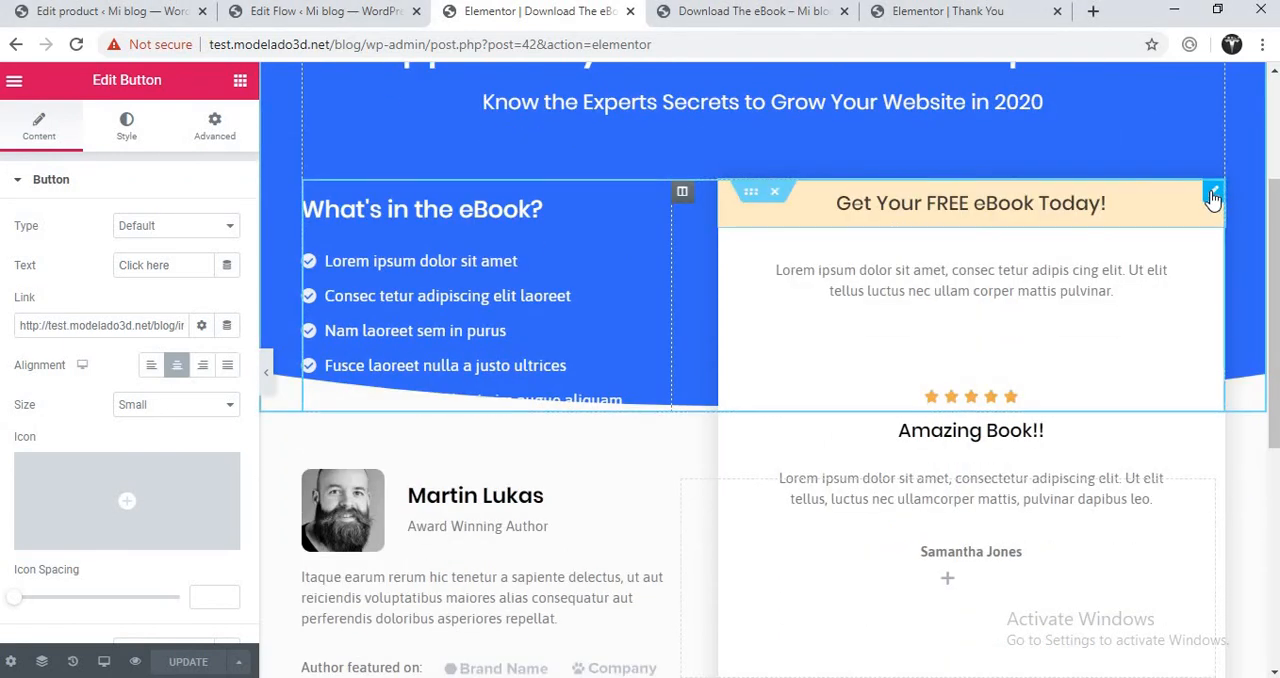
click(1212, 195)
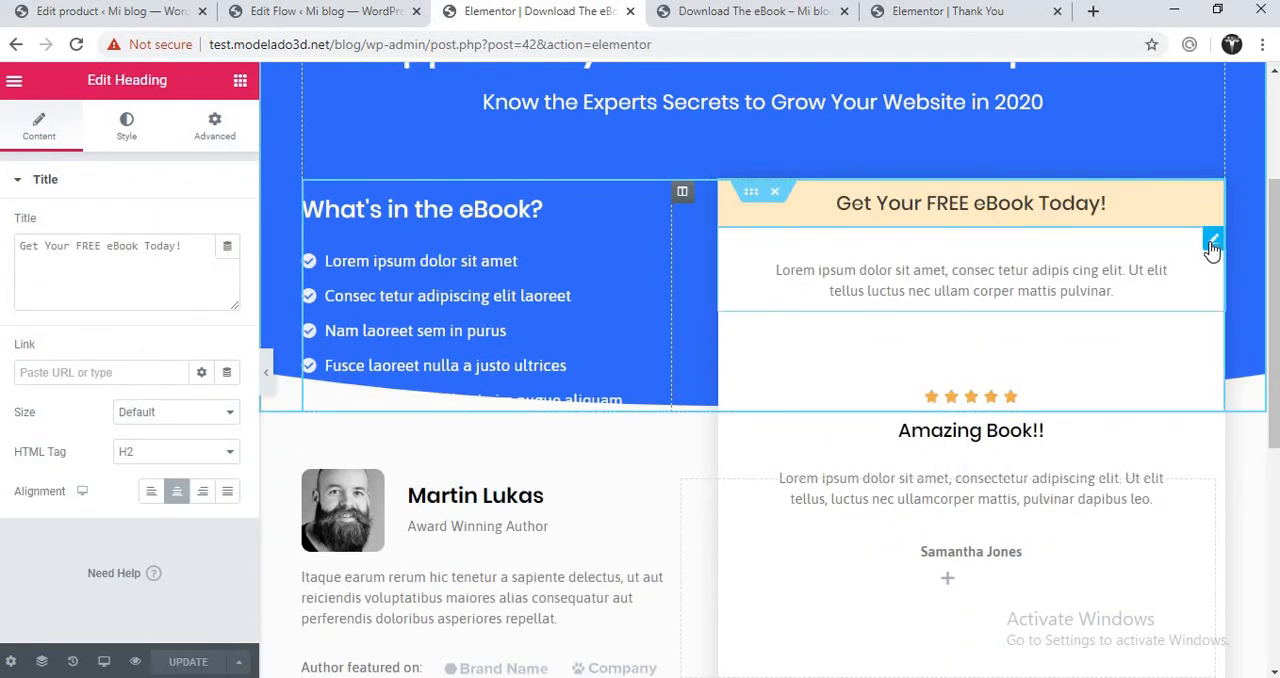
click(1213, 240)
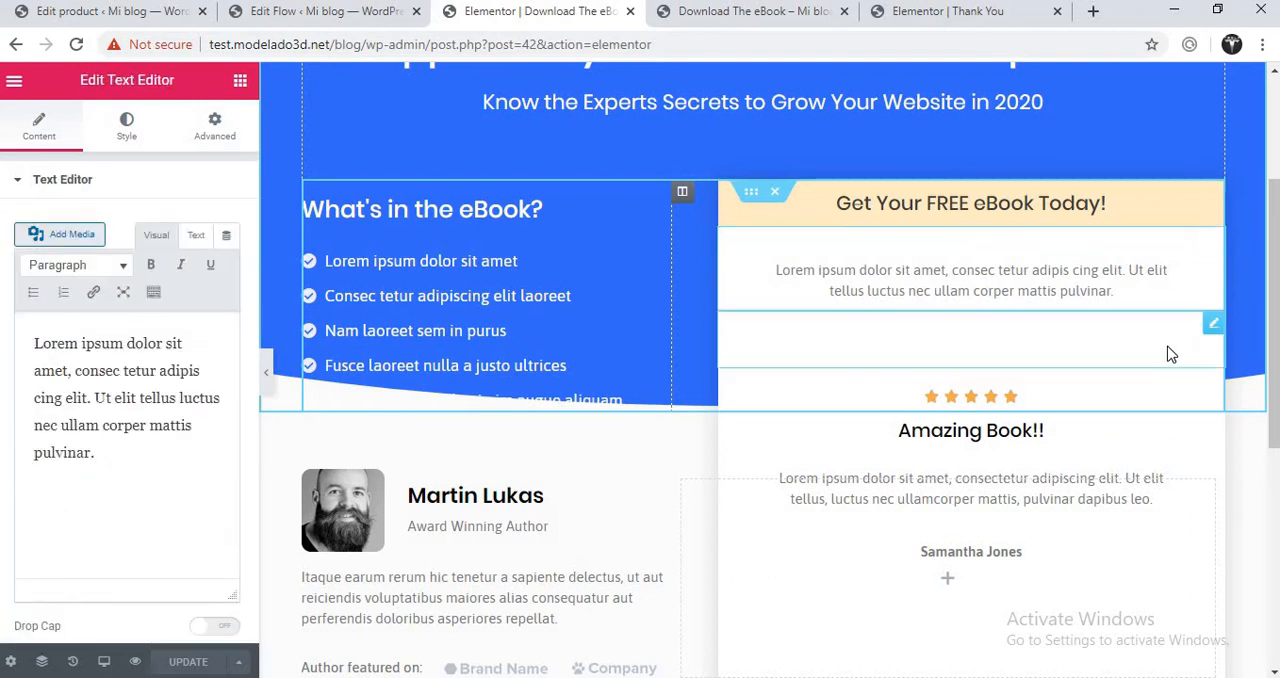
click(1213, 325)
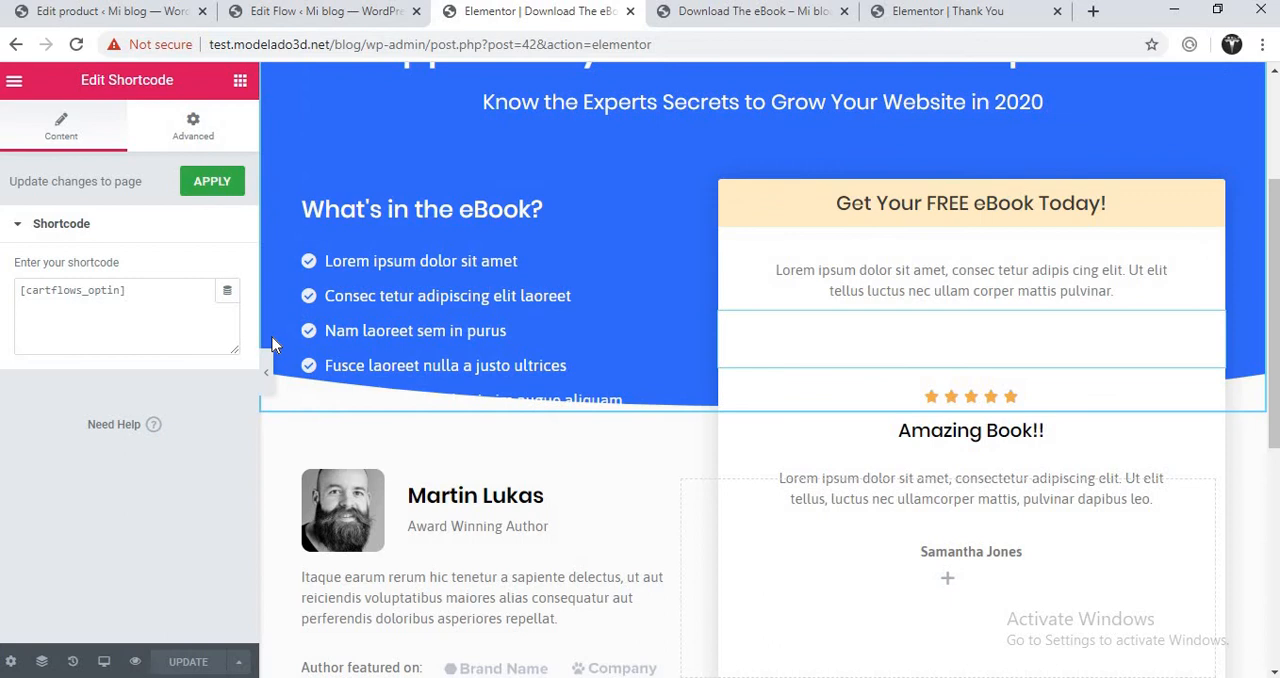
click(150, 300)
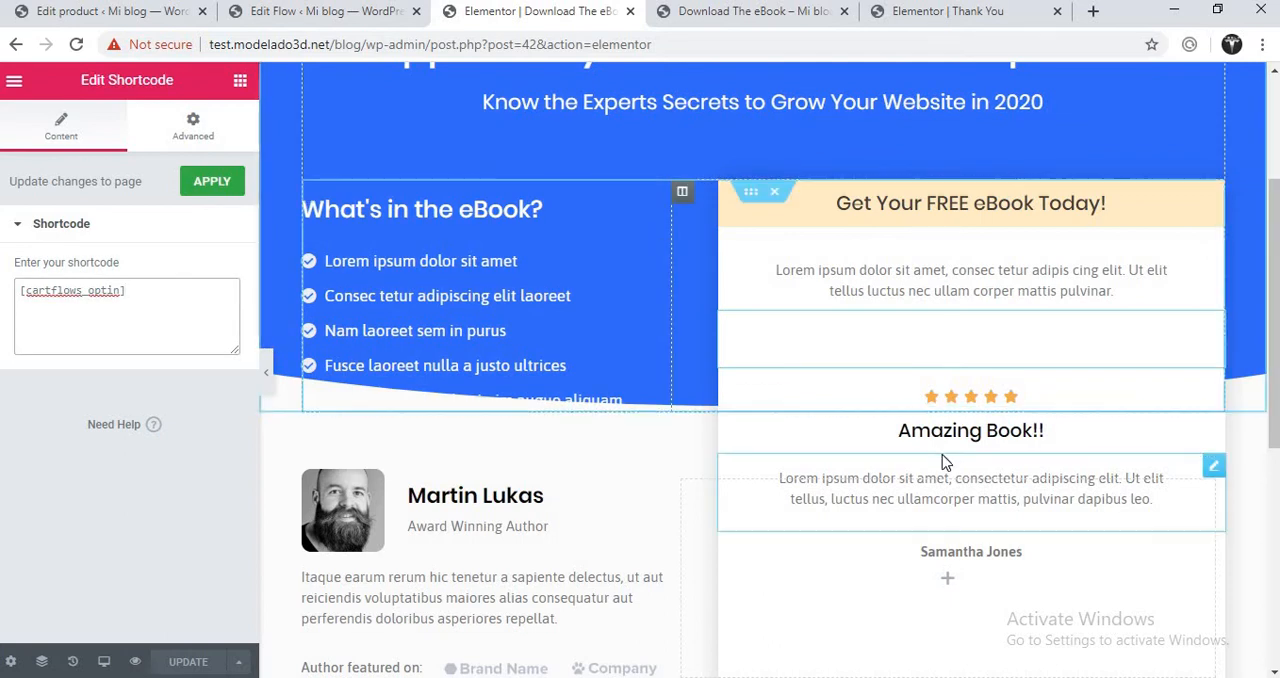
click(1215, 426)
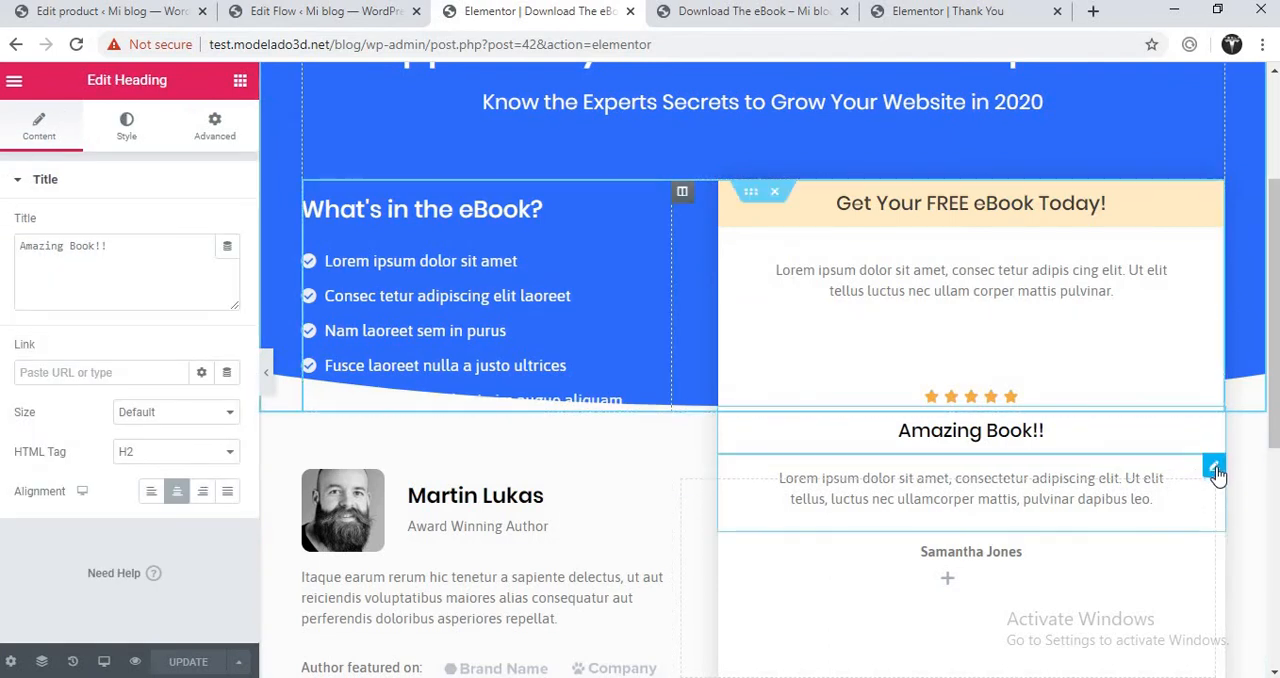
click(1214, 464)
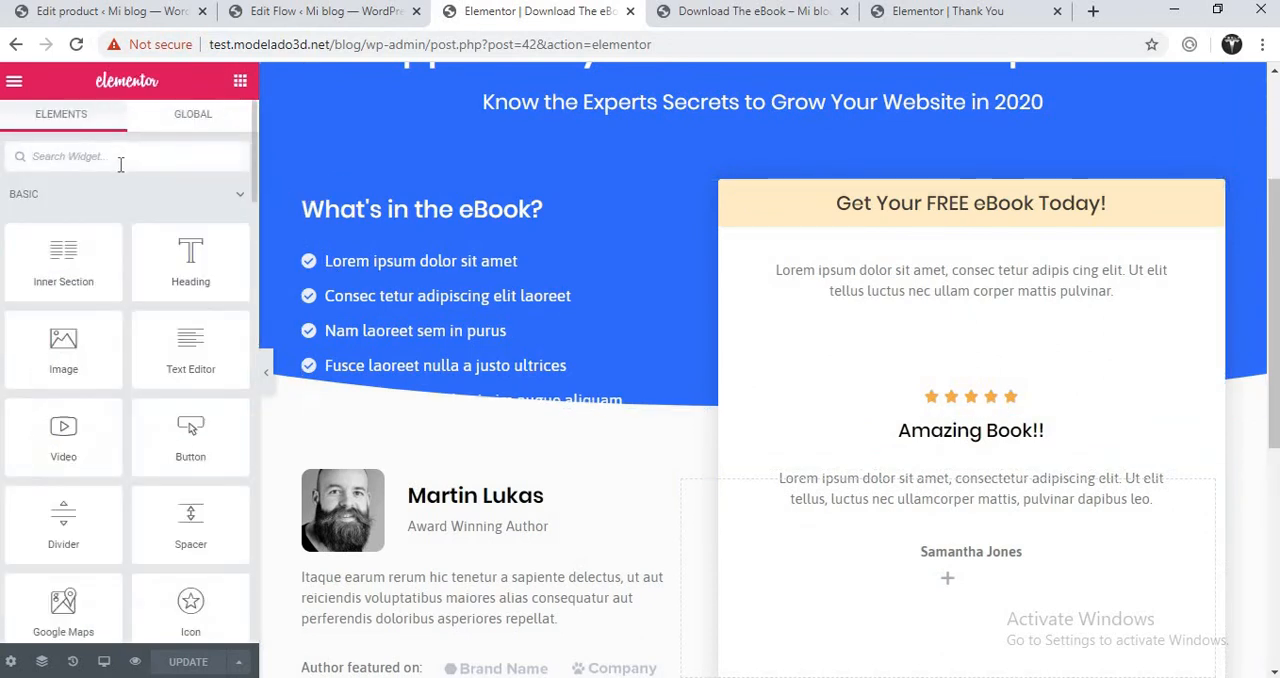
- Find the Products widget with the search "pro", place it in the empty column beside the author section and update the page
text(pro)
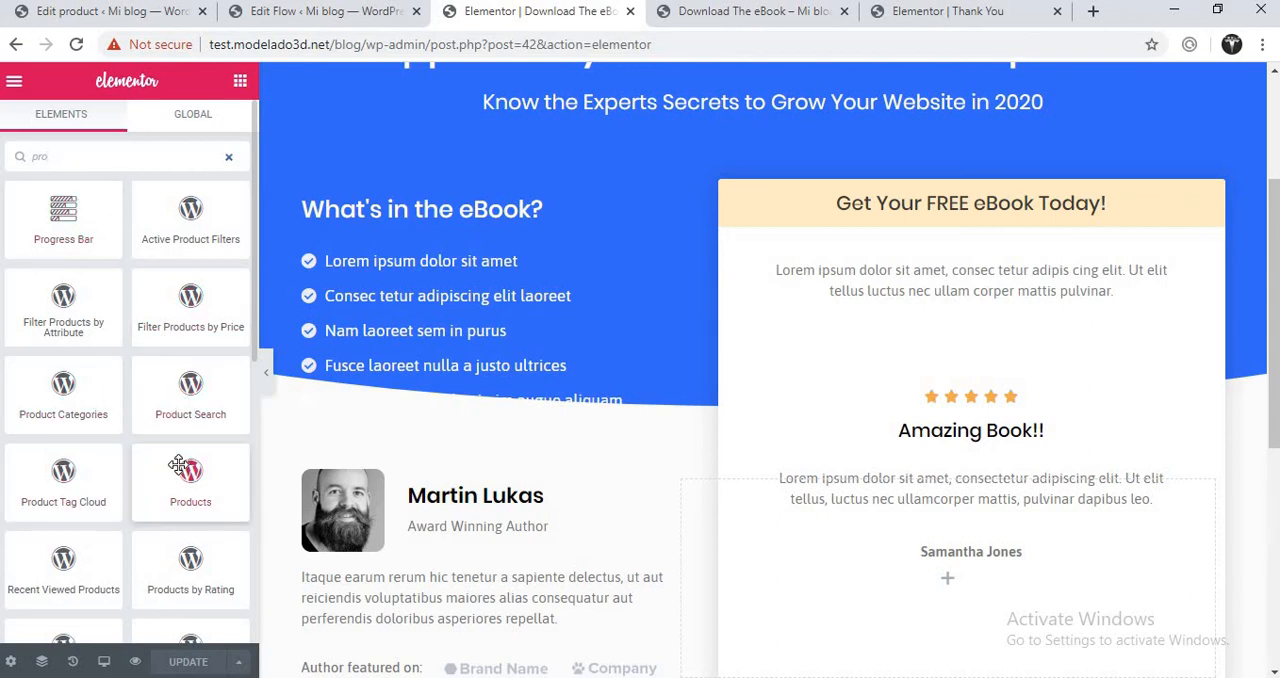
drag(256, 318, 258, 405)
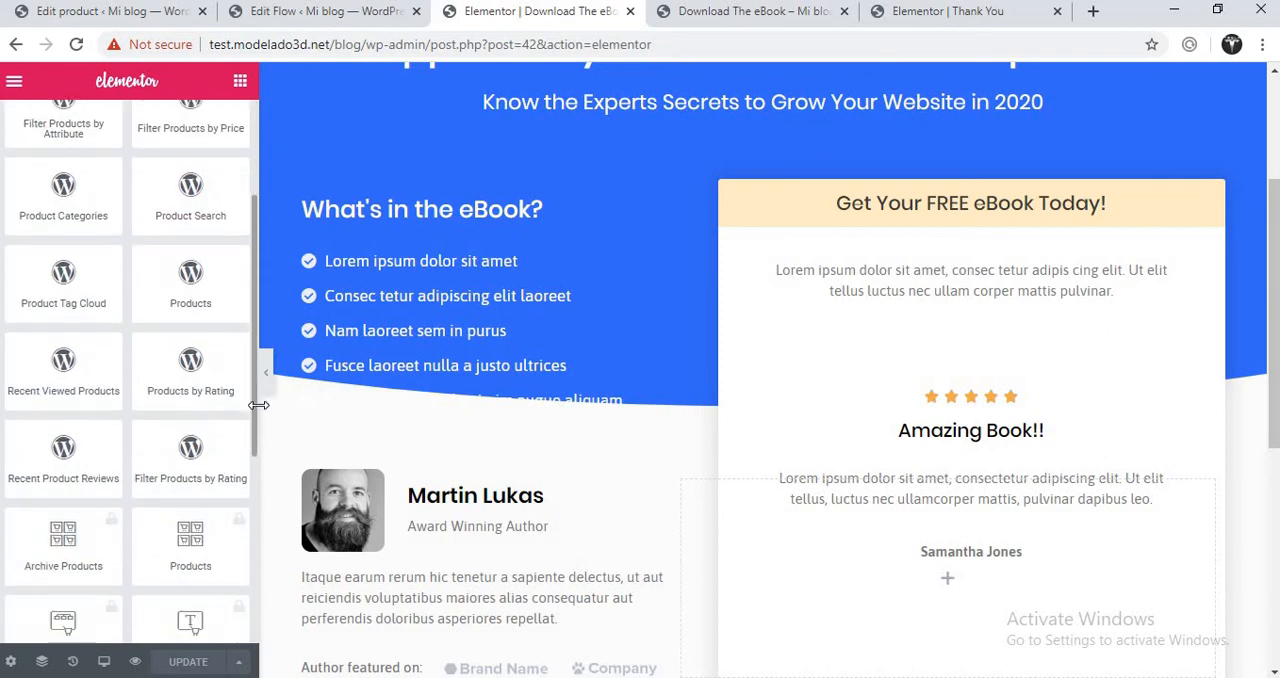
drag(188, 285, 980, 575)
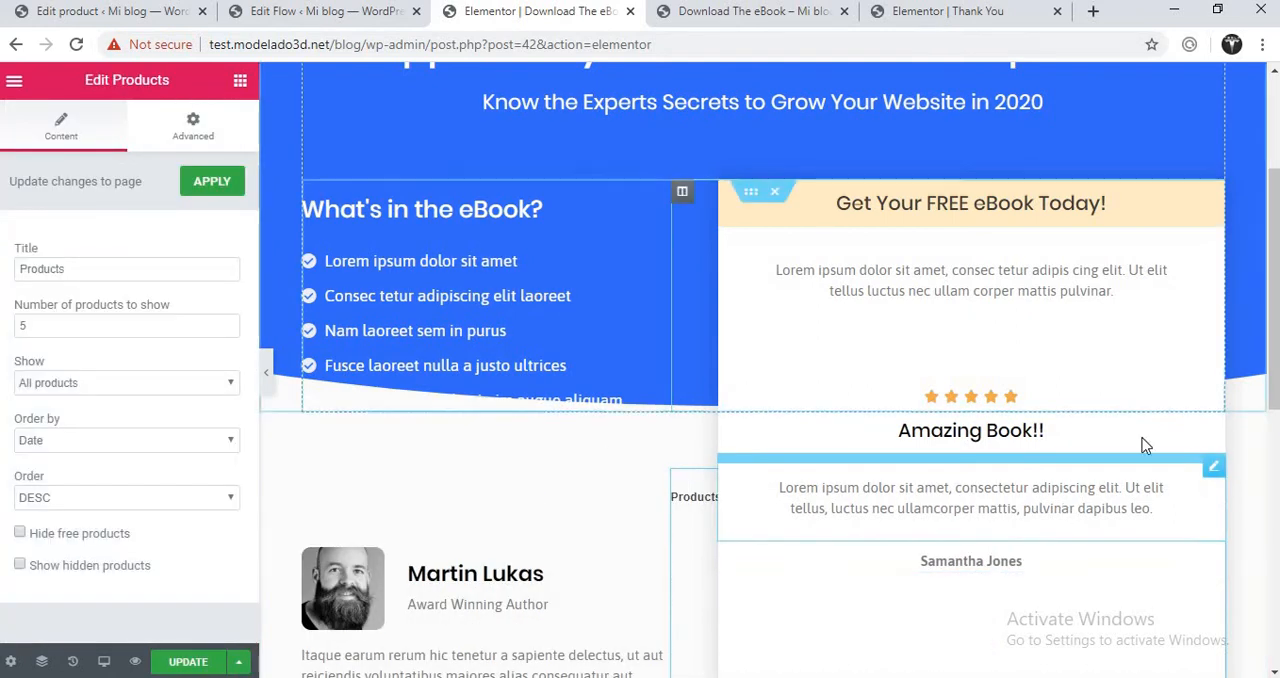
drag(1275, 322, 1276, 402)
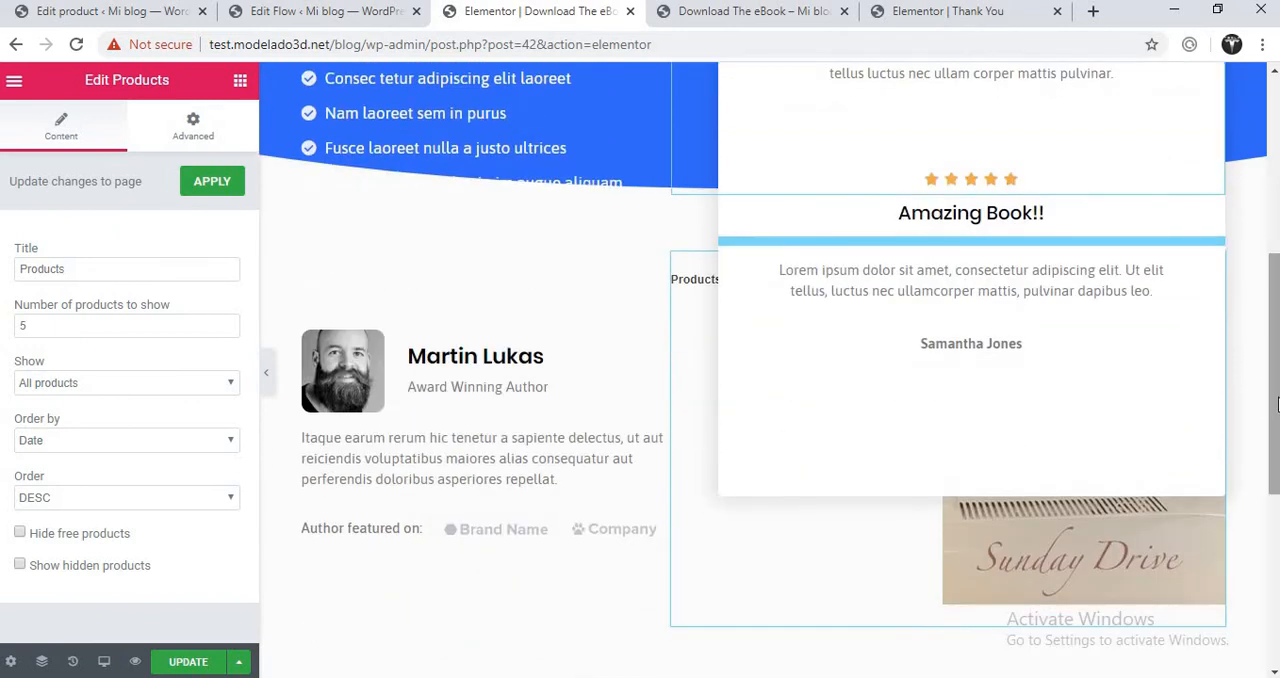
click(185, 664)
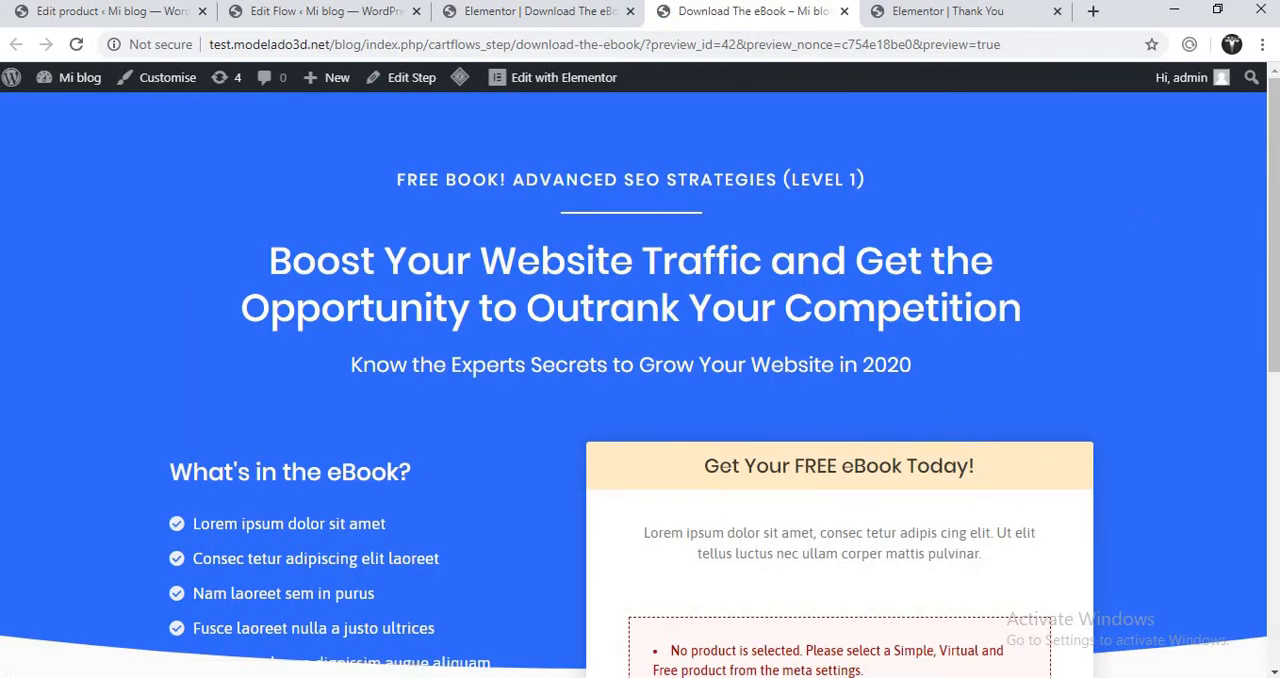
- Check the Products widget on the Download The eBook preview and return to the page's Elementor editor with its widget list
drag(1275, 120, 1268, 383)
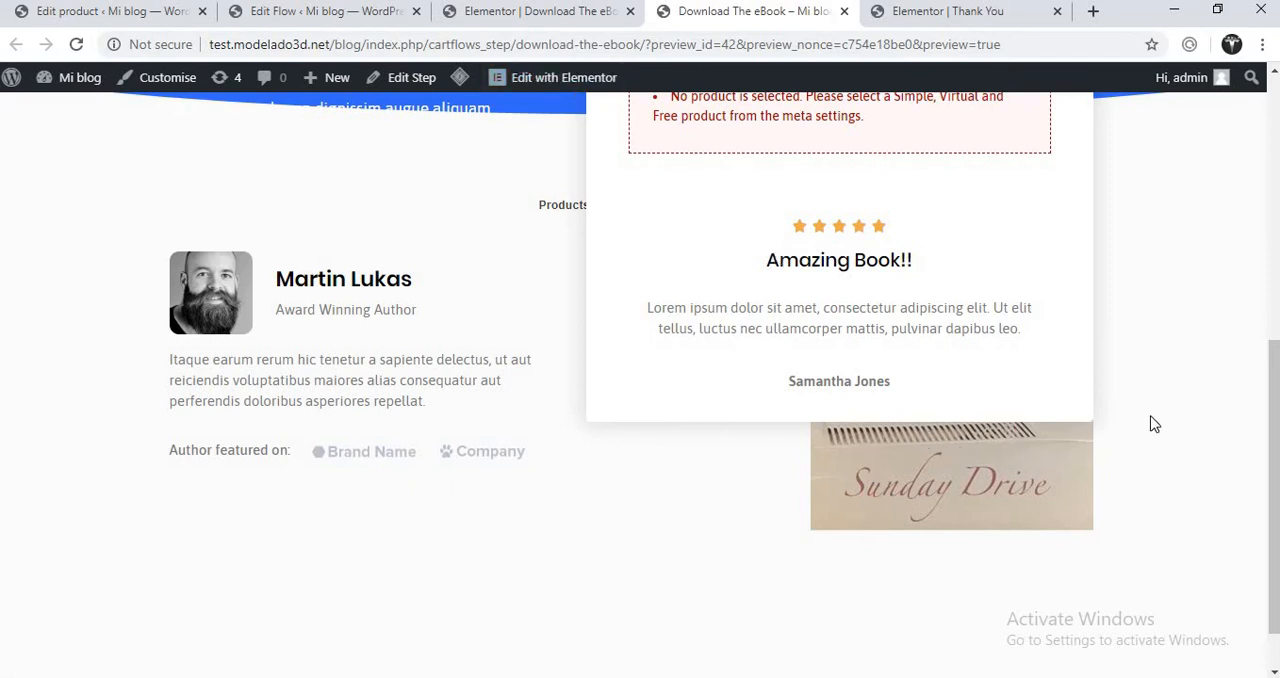
click(575, 11)
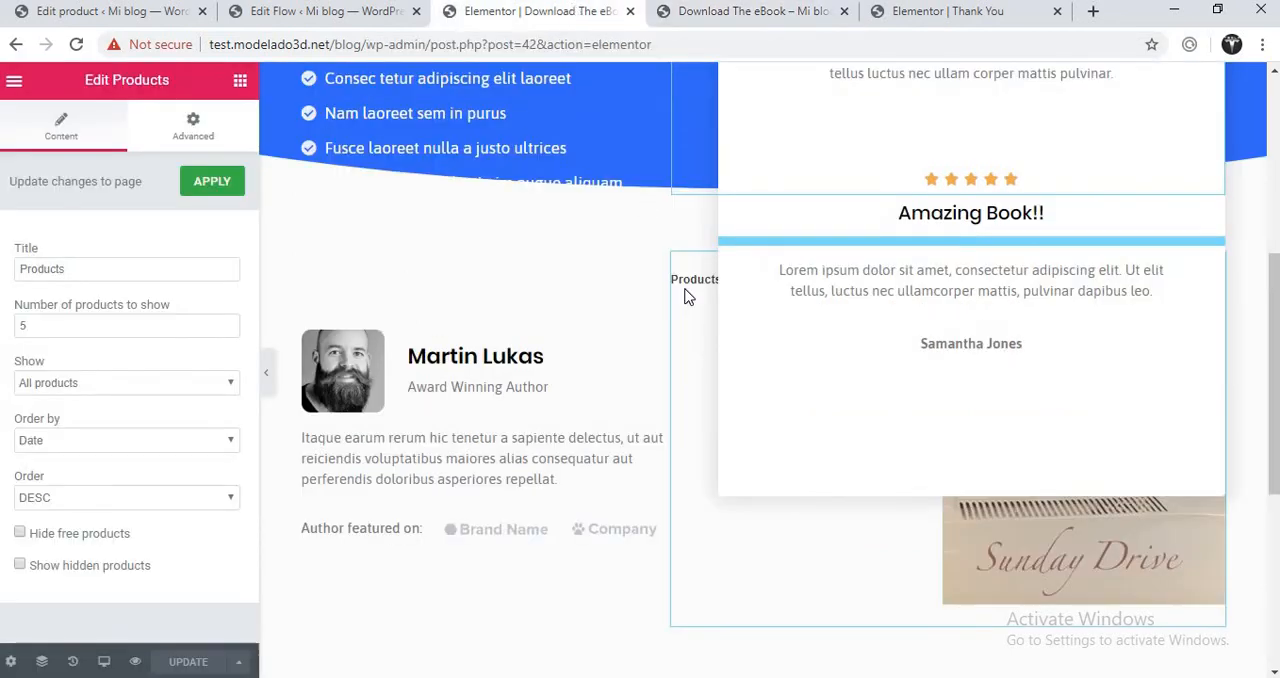
click(240, 82)
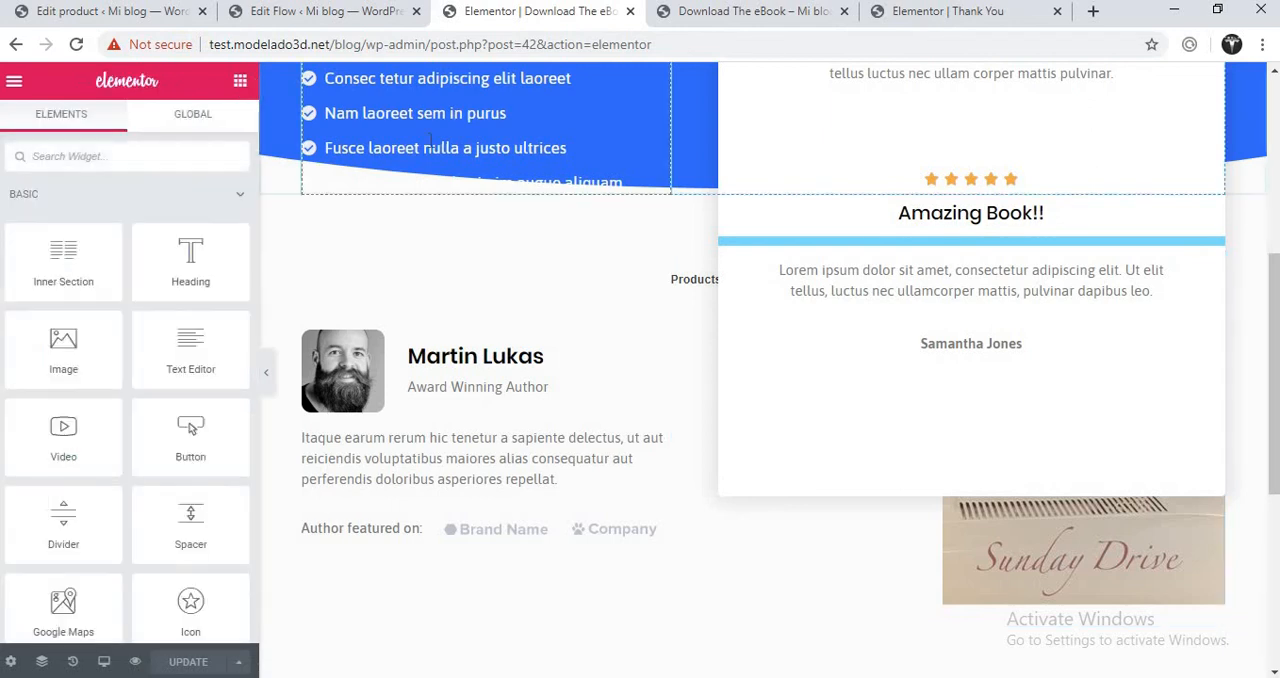
- Review the ebook product's general, extension and advanced data, and view it in the list of all products
click(138, 18)
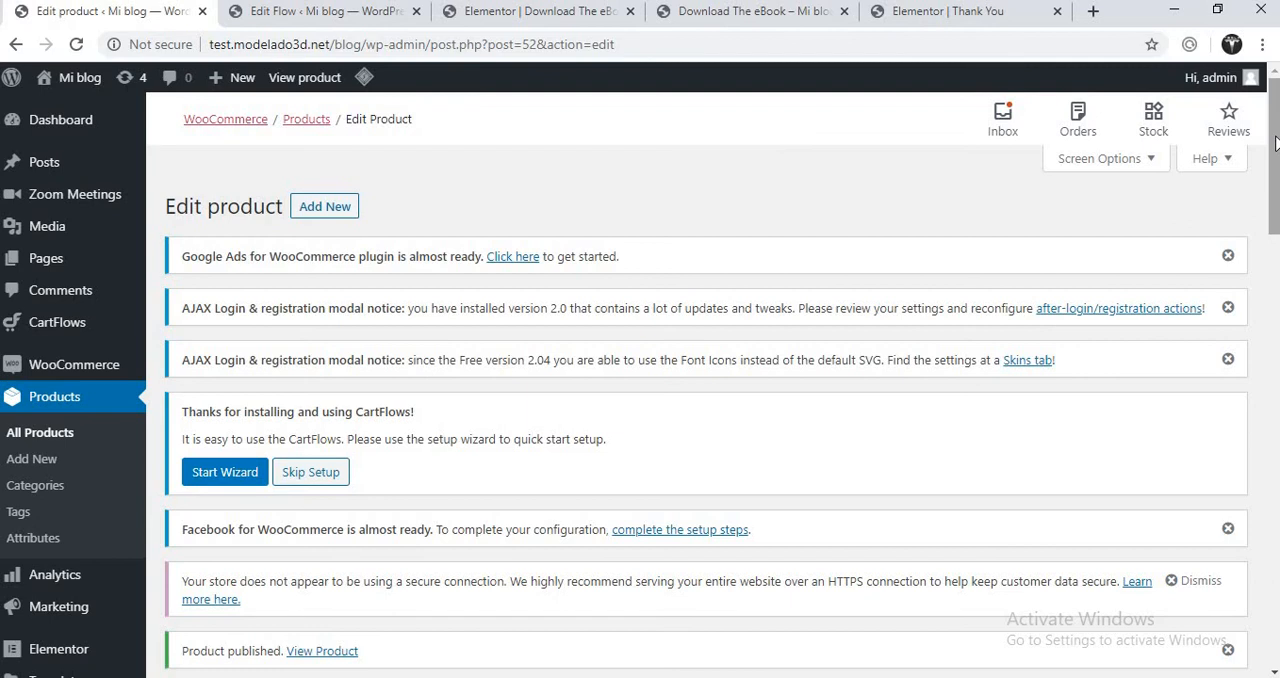
drag(1275, 143, 1277, 250)
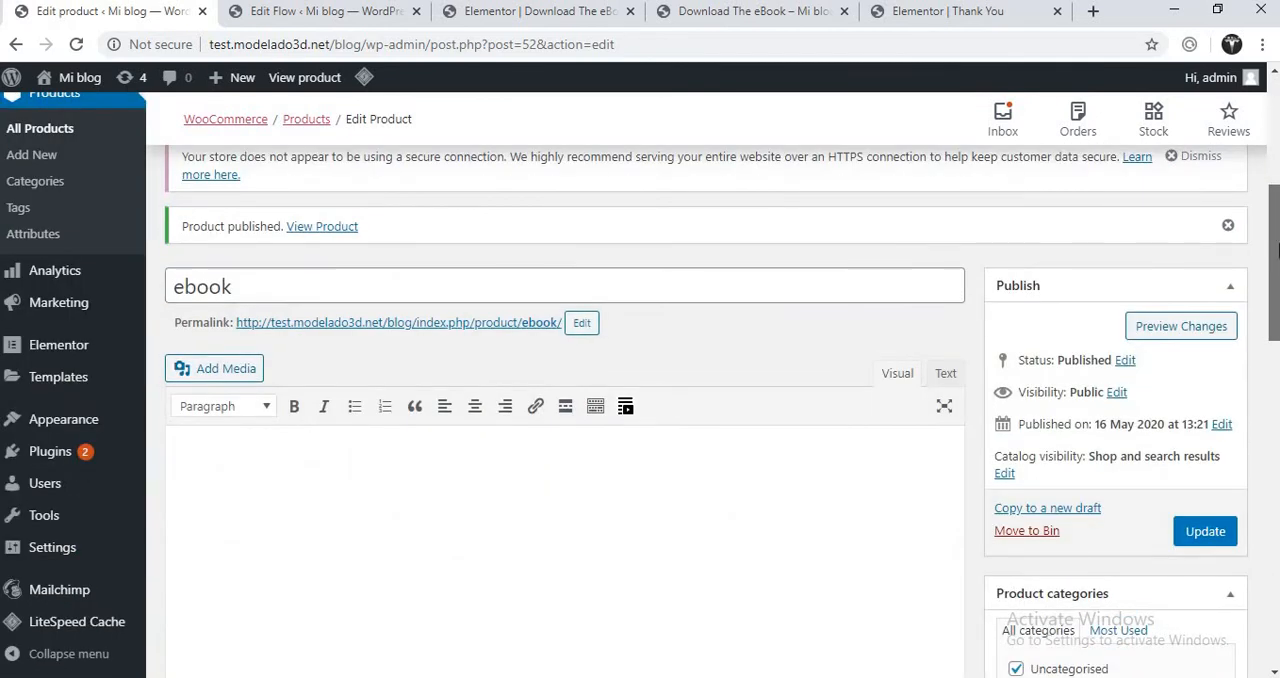
drag(1277, 250, 1268, 375)
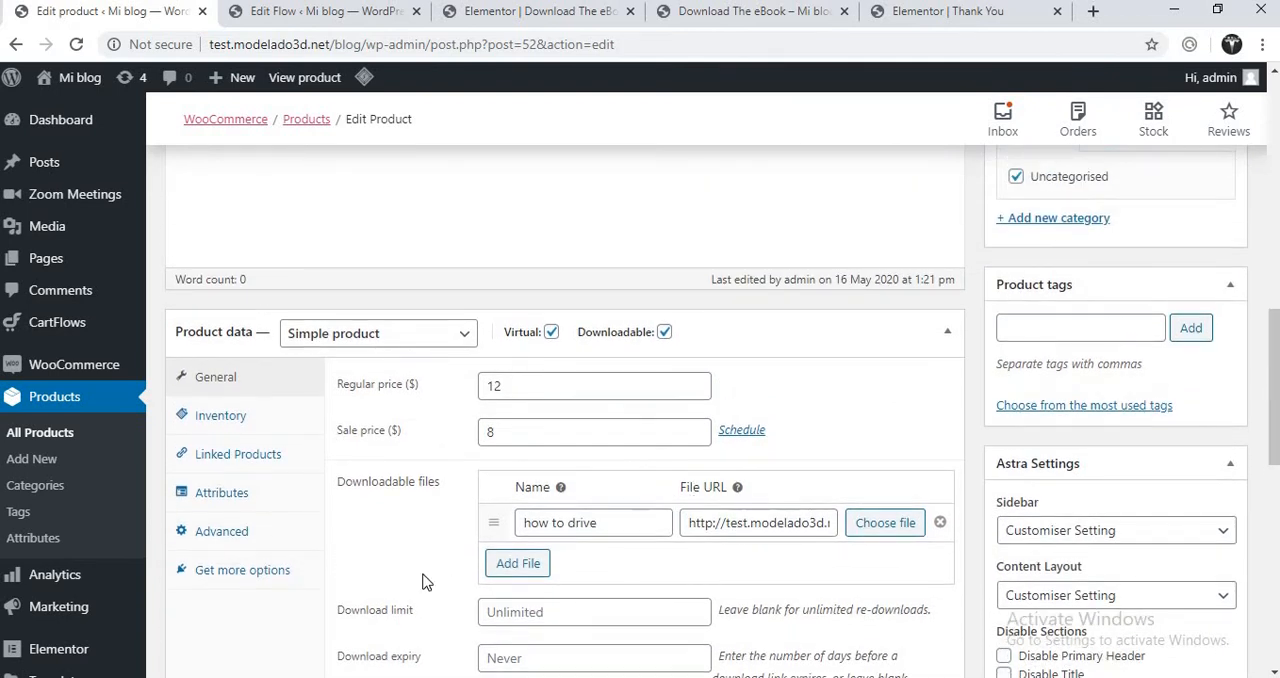
click(284, 577)
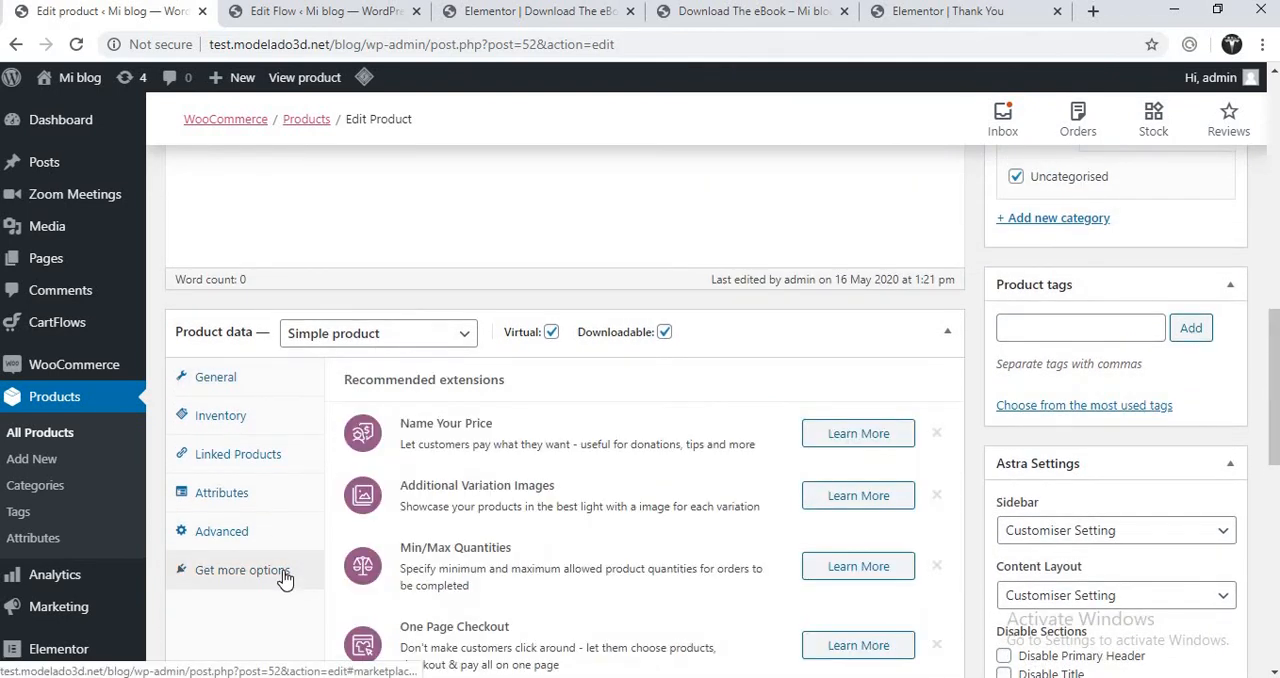
click(262, 536)
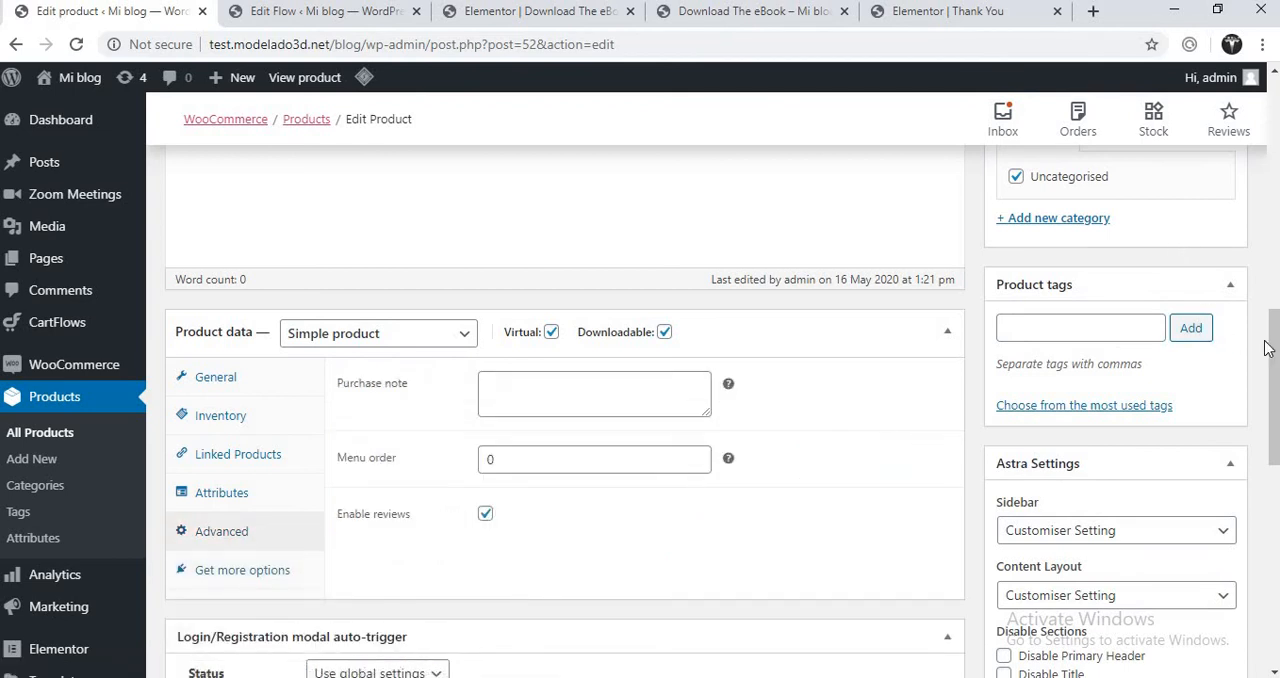
drag(1275, 345, 1276, 193)
click(50, 438)
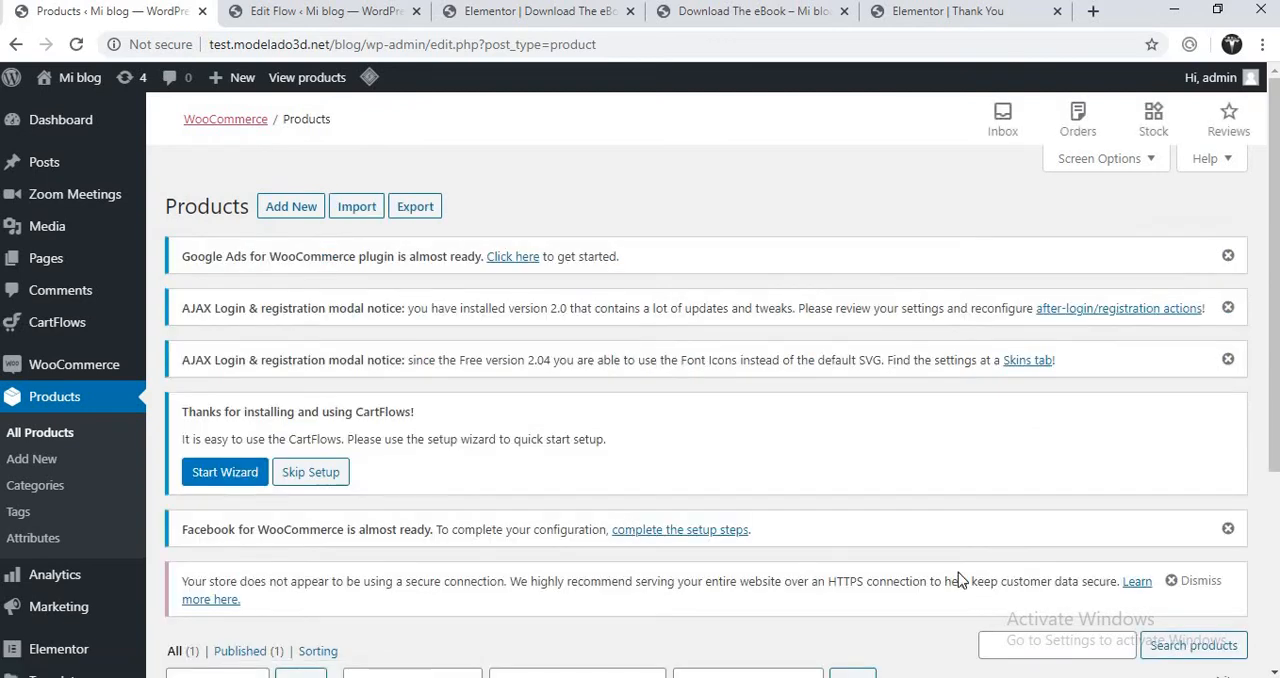
drag(1272, 353, 1271, 429)
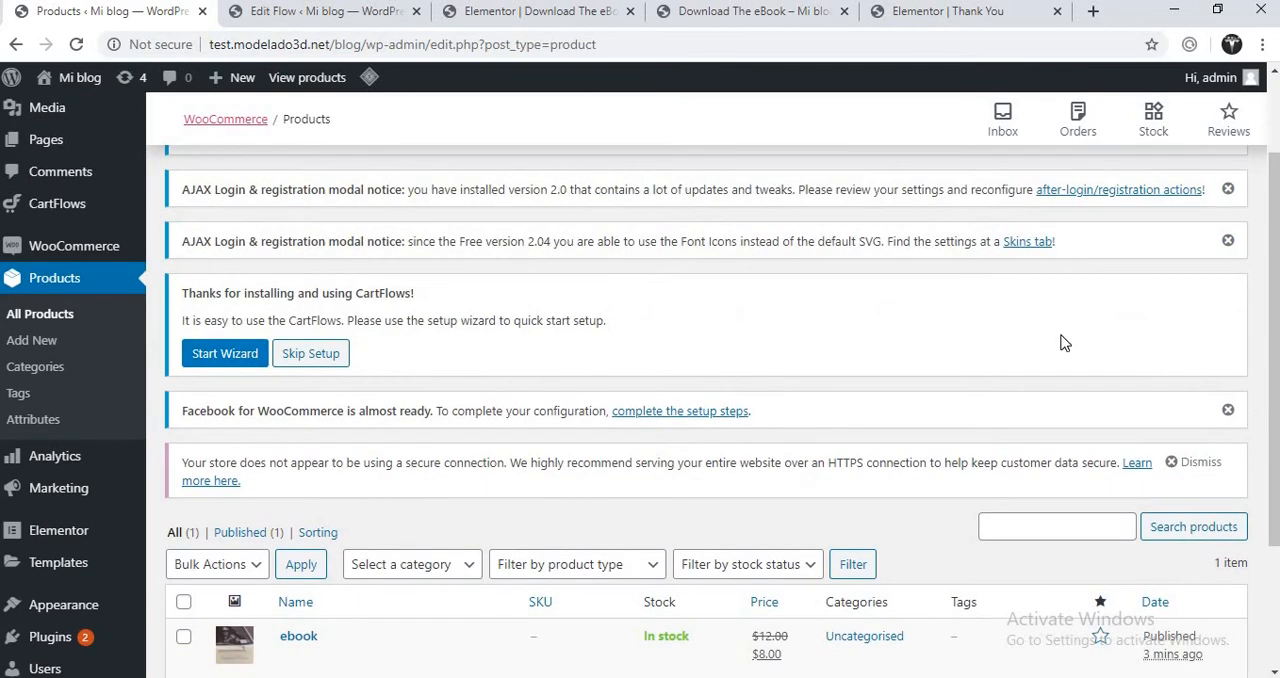
- Compare the free eBook box on the Download The eBook preview with the same box in its Elementor editor
click(894, 14)
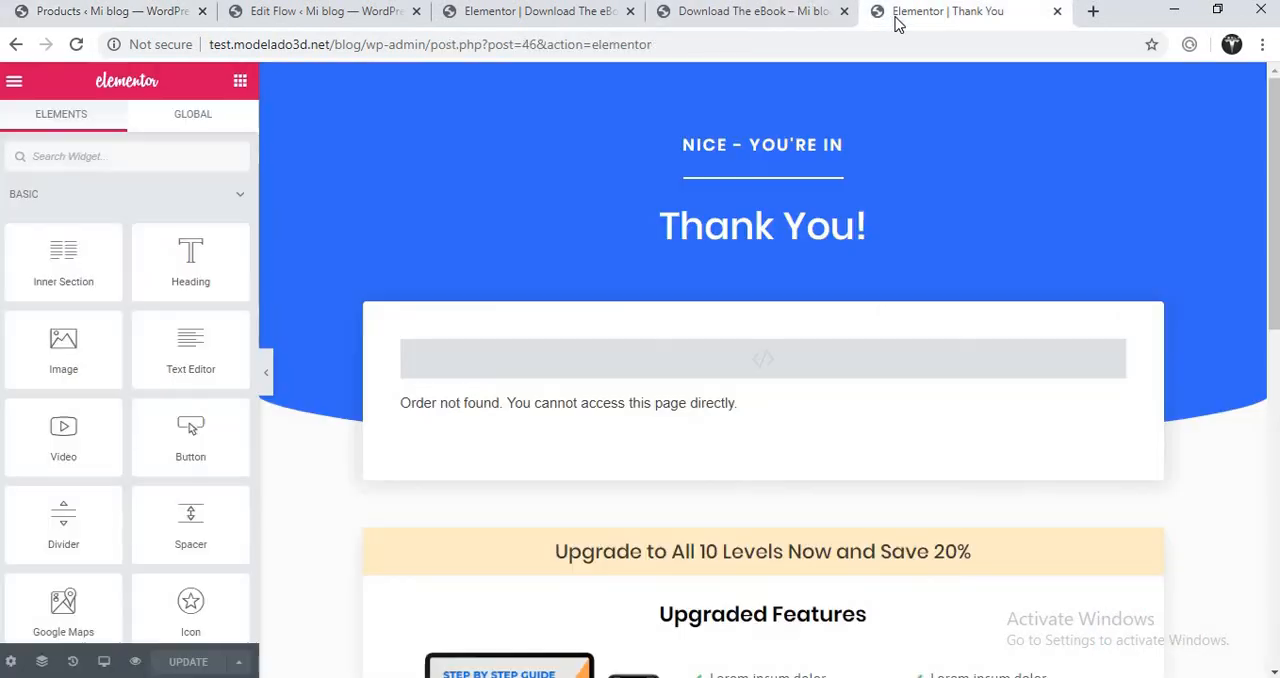
click(783, 14)
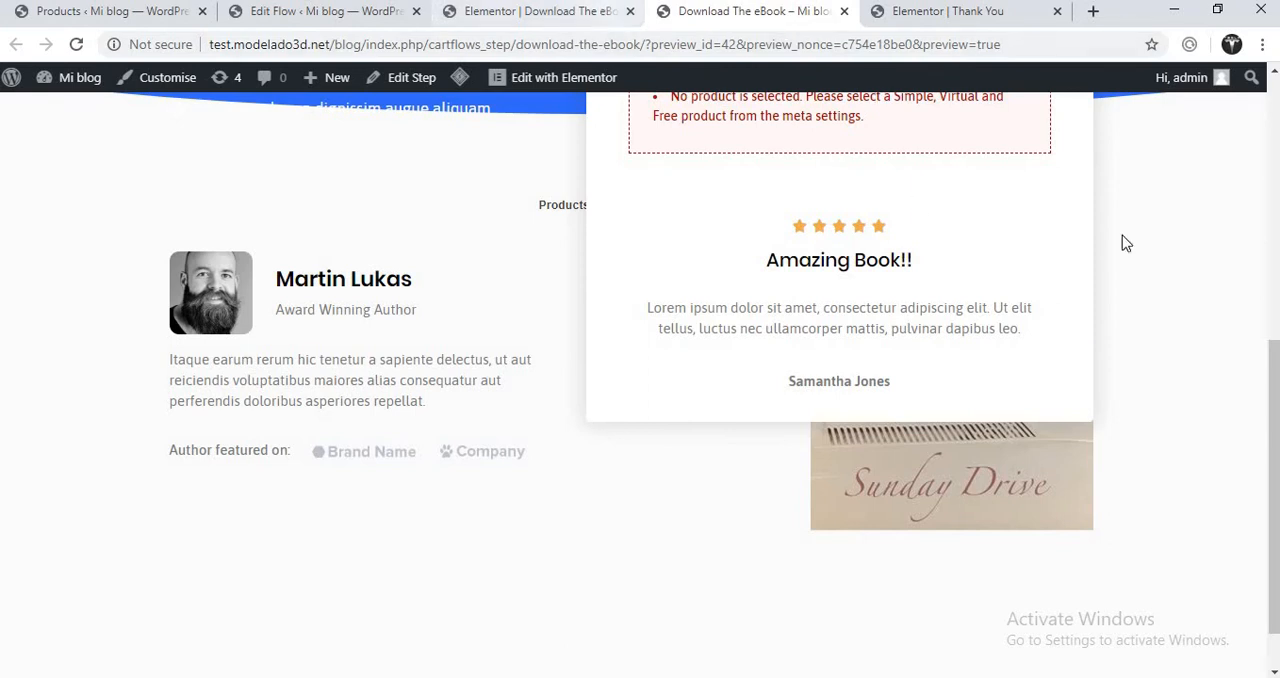
drag(1275, 366, 1275, 286)
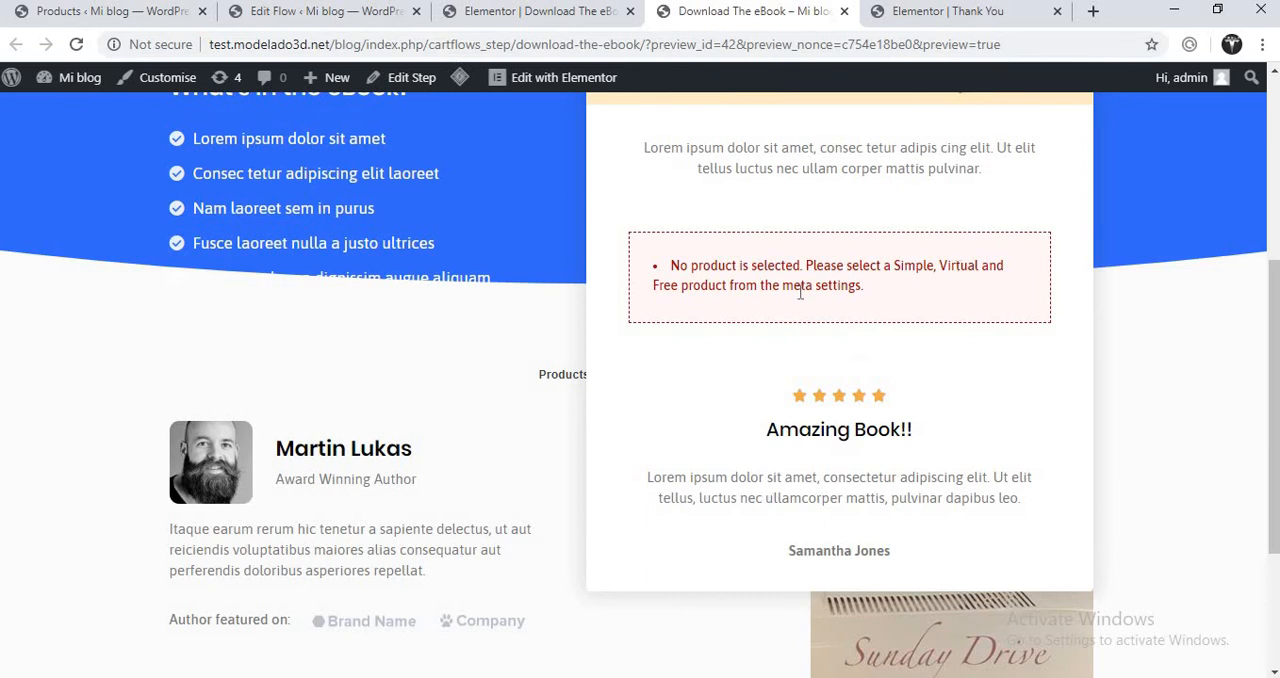
click(596, 12)
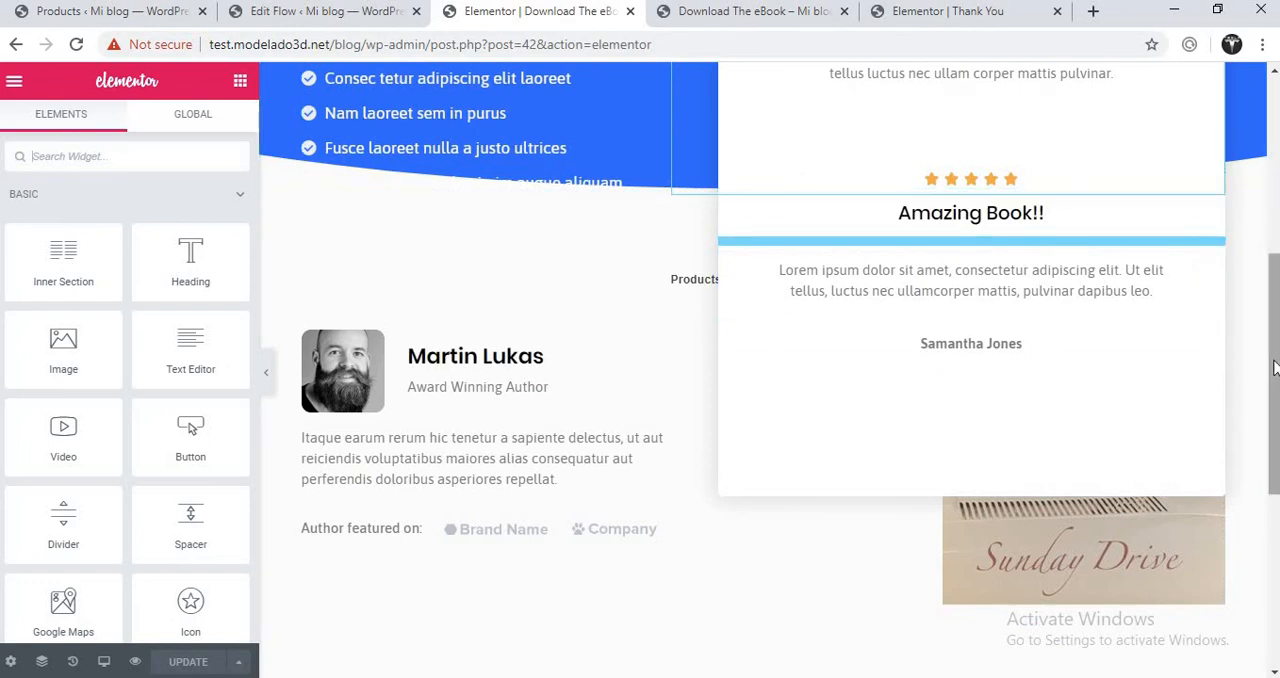
drag(1275, 368, 1275, 206)
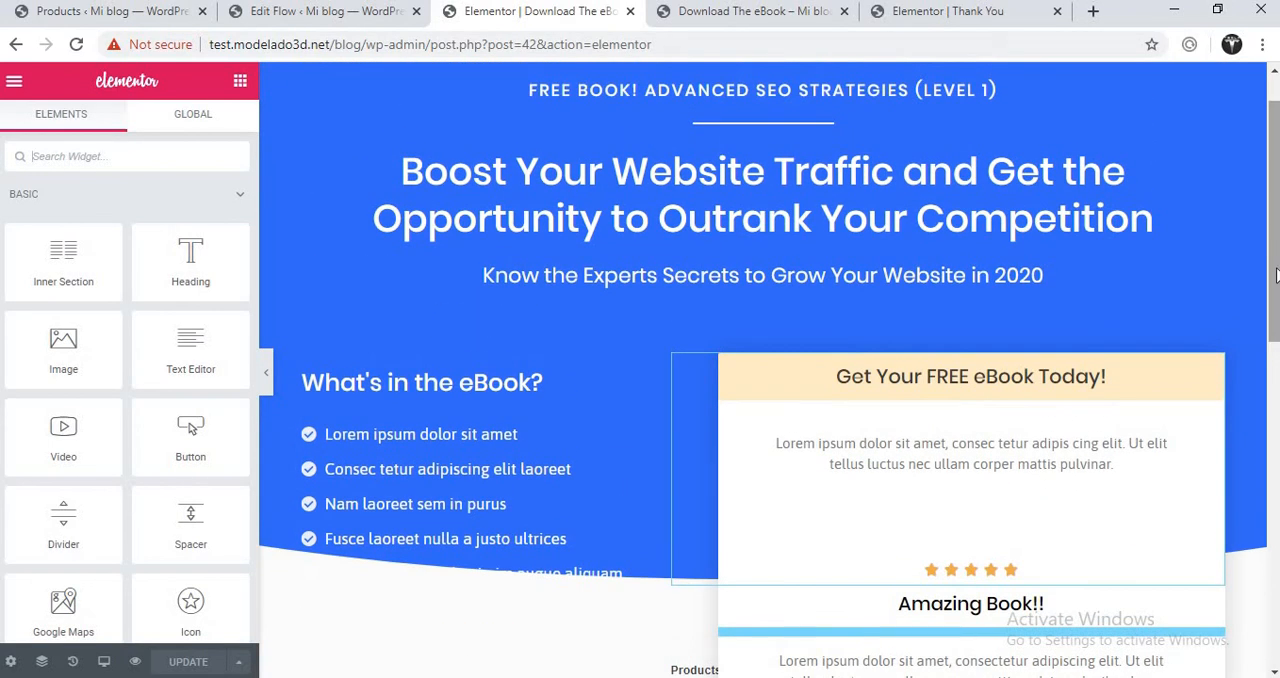
drag(1276, 275, 1240, 370)
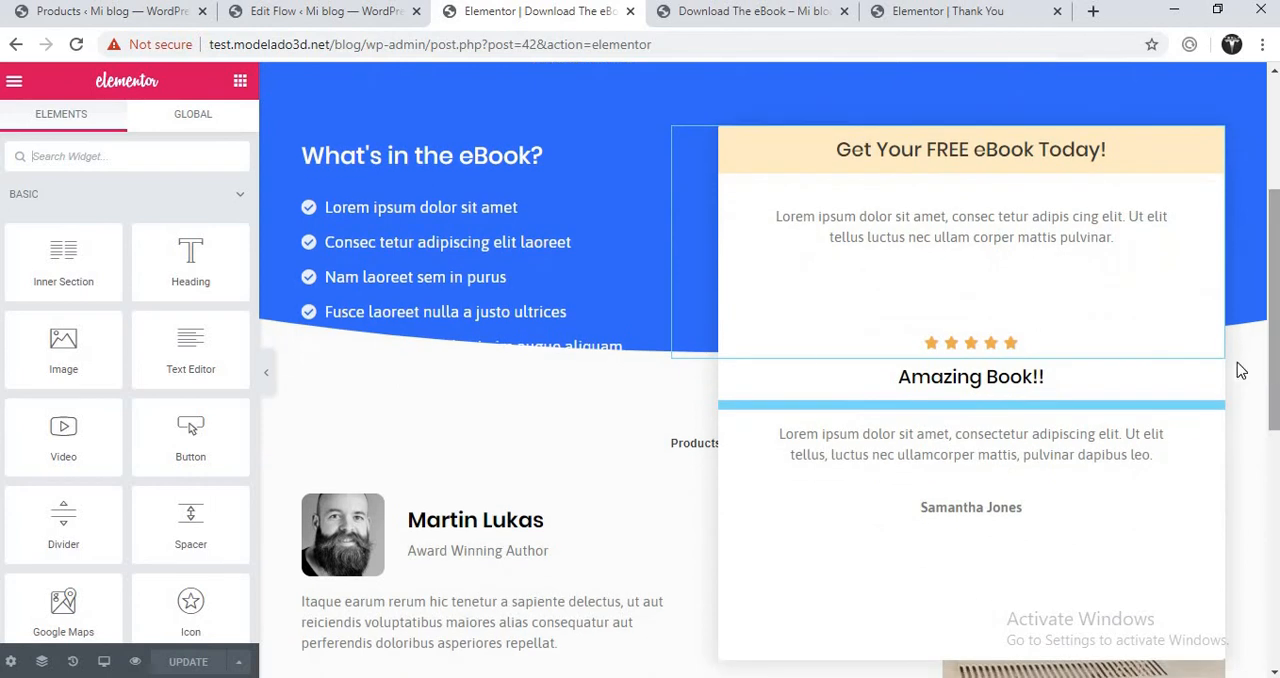
- Inspect the free eBook box's column layout and the content and advanced settings of its shortcode widget
click(684, 140)
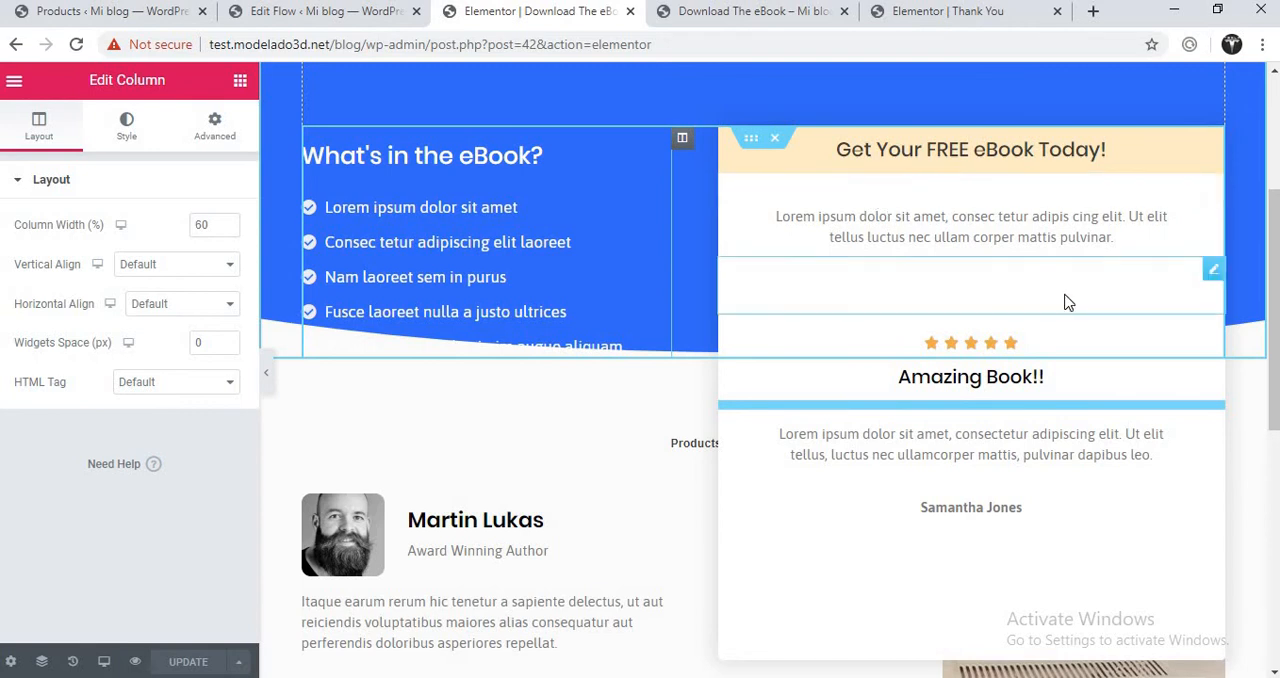
click(1207, 276)
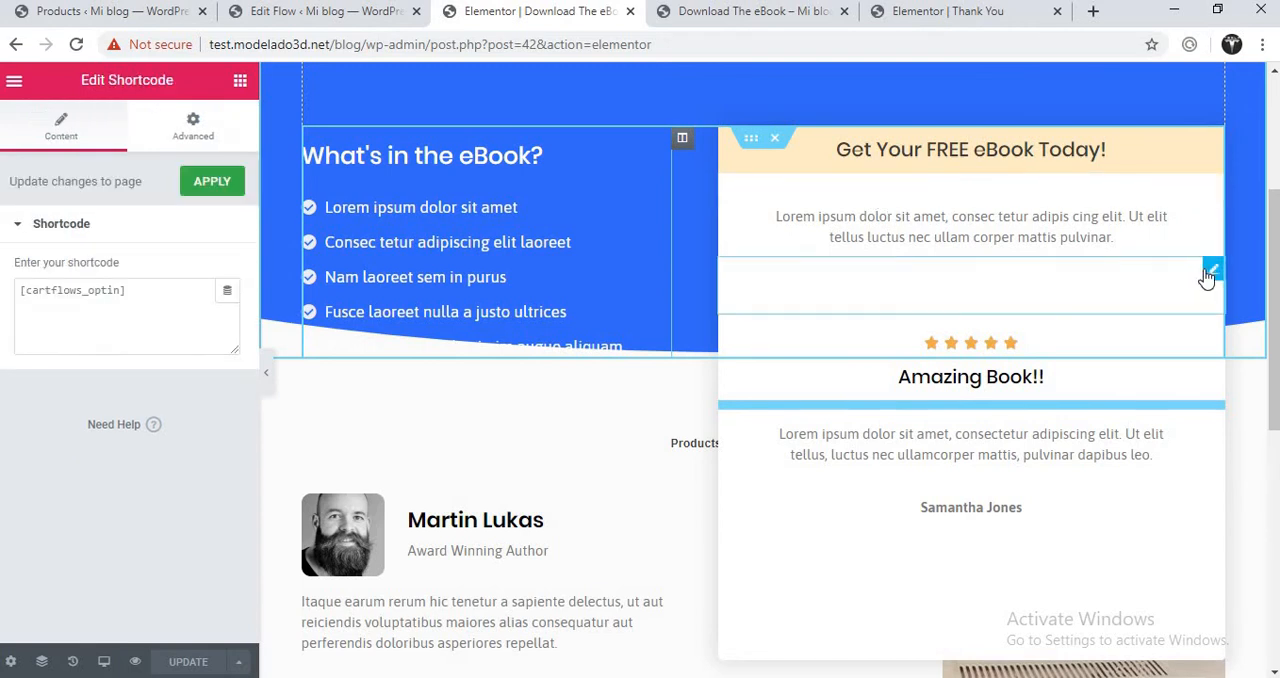
click(190, 140)
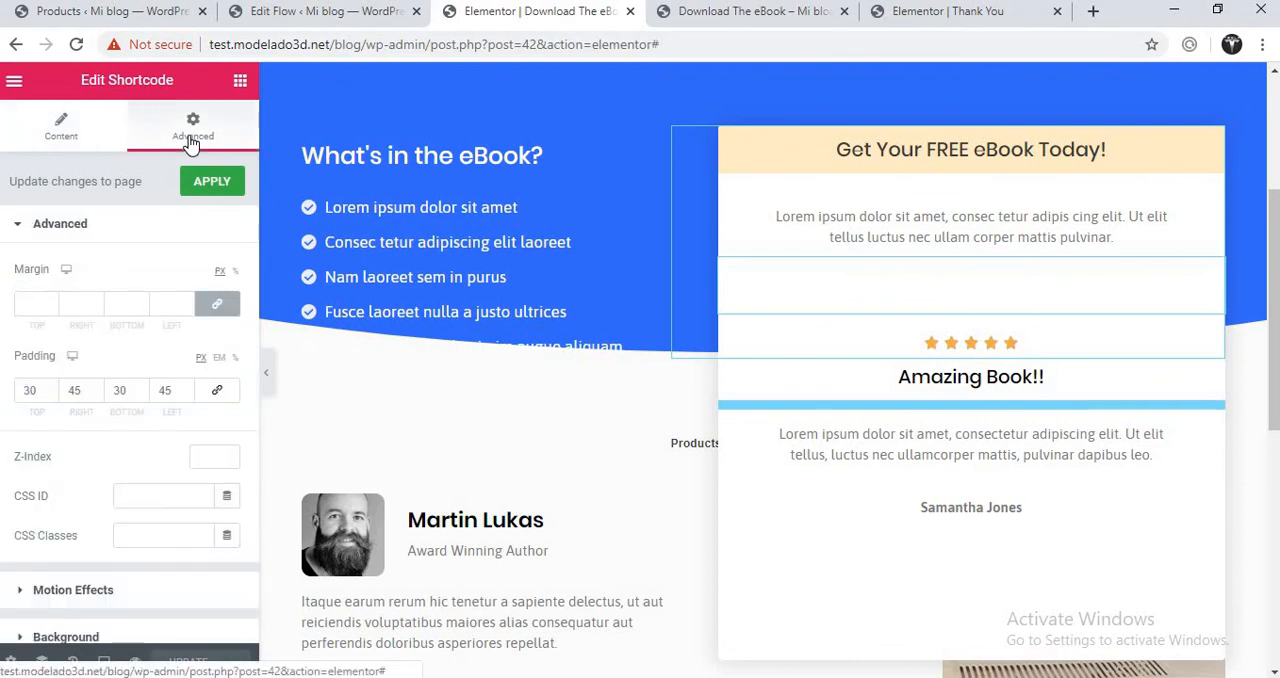
click(100, 148)
click(147, 303)
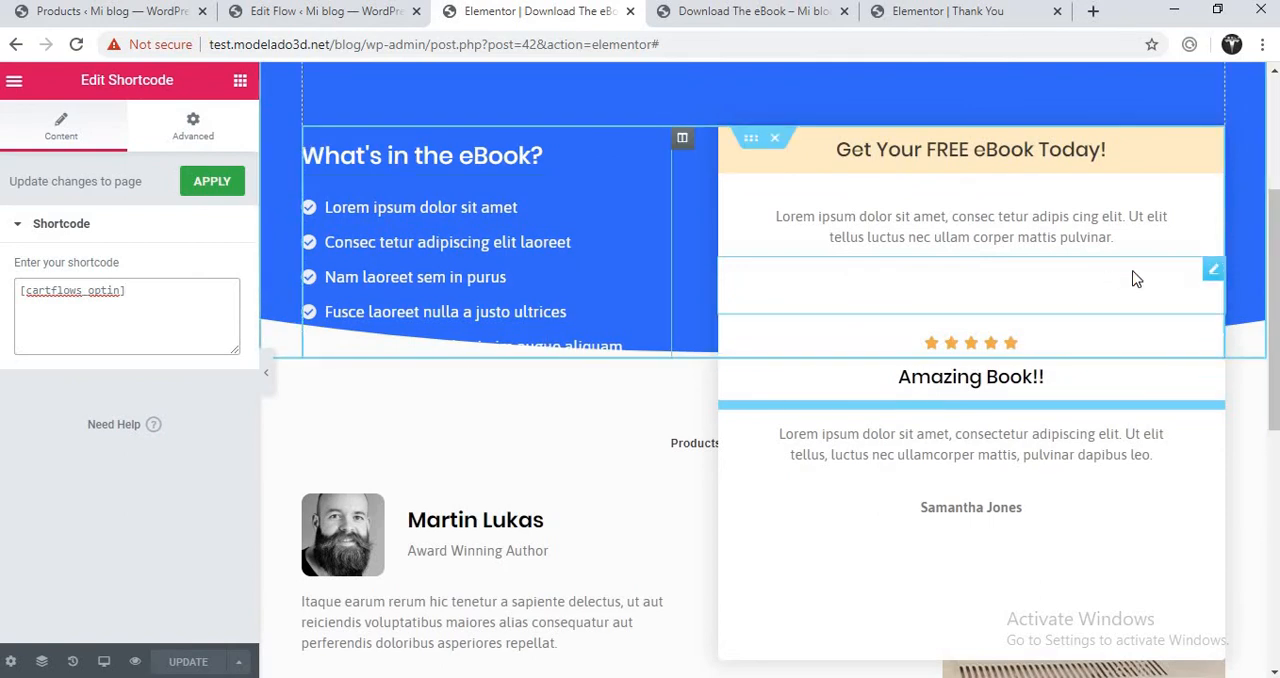
- Move the Products column out of the author section to beside the Click here button and update the page
drag(1273, 283, 1237, 391)
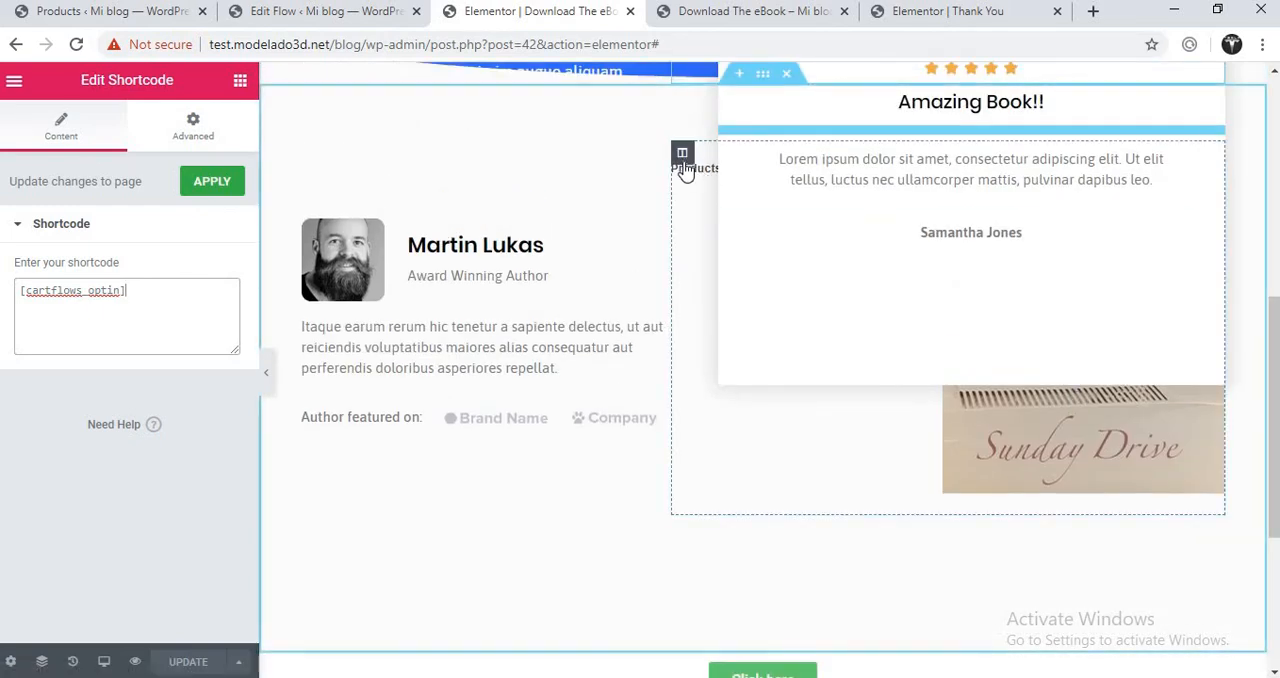
drag(685, 168, 403, 286)
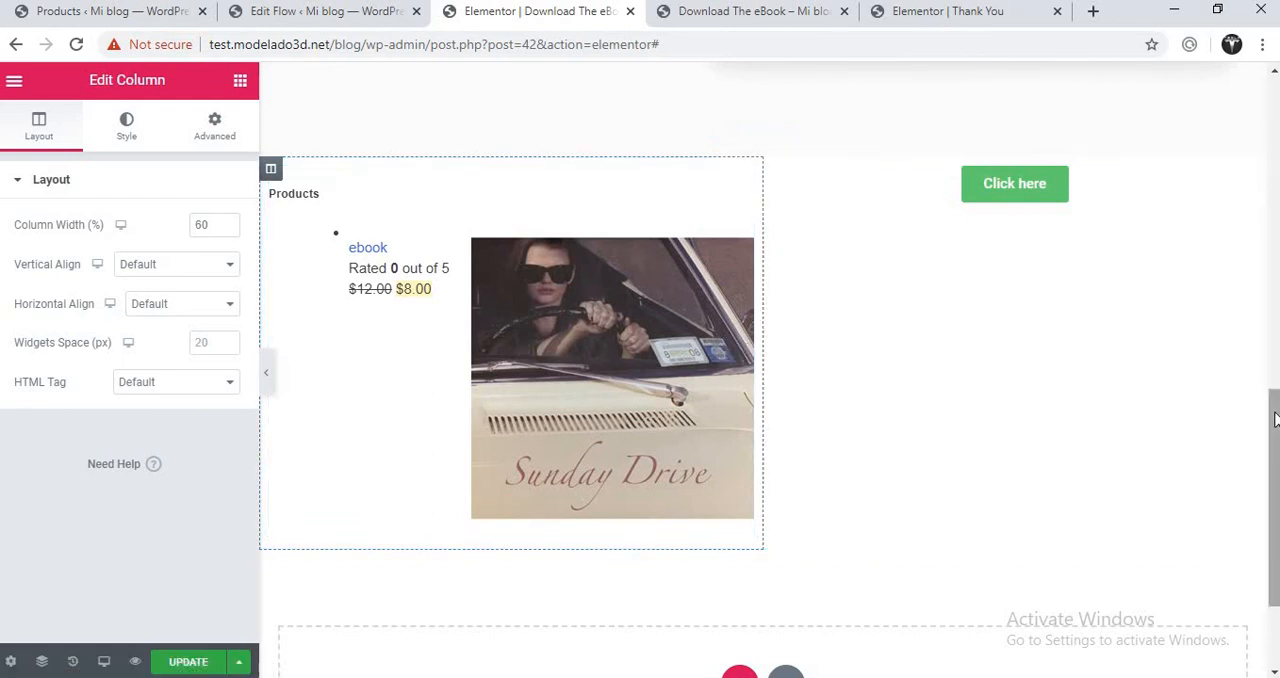
drag(1274, 418, 1272, 100)
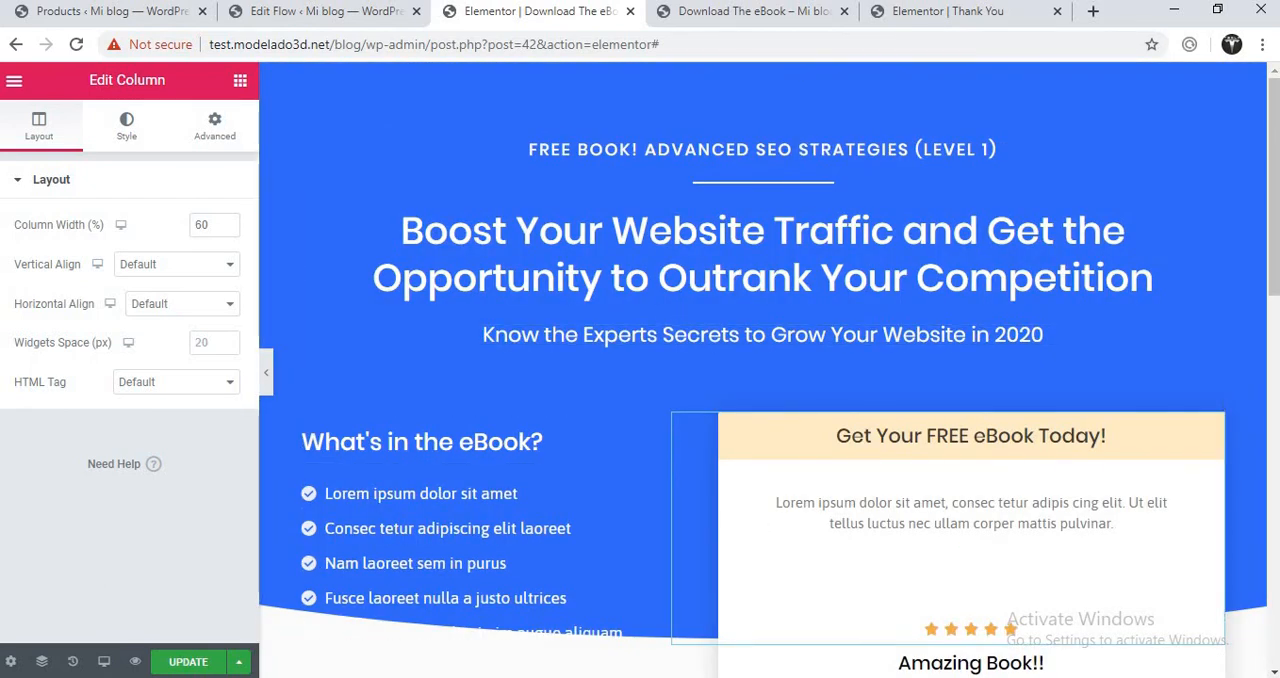
click(189, 665)
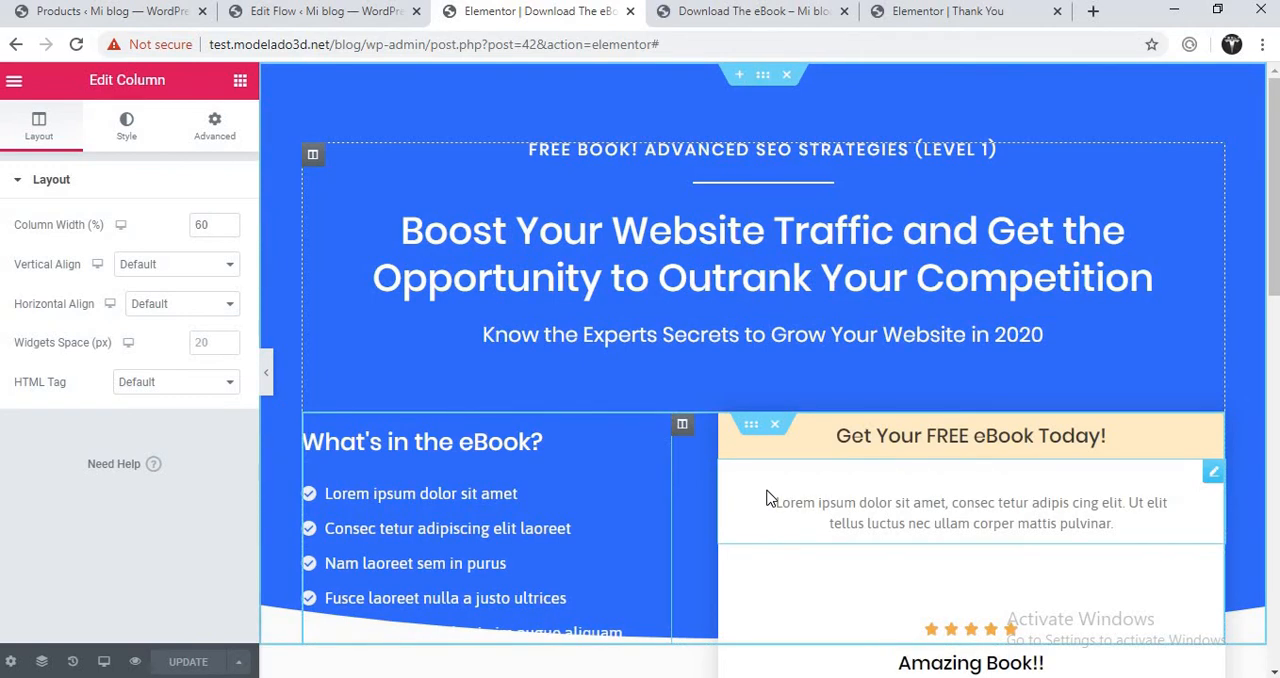
- Examine the relocated Products column and the free eBook box on the Download The eBook preview
click(731, 15)
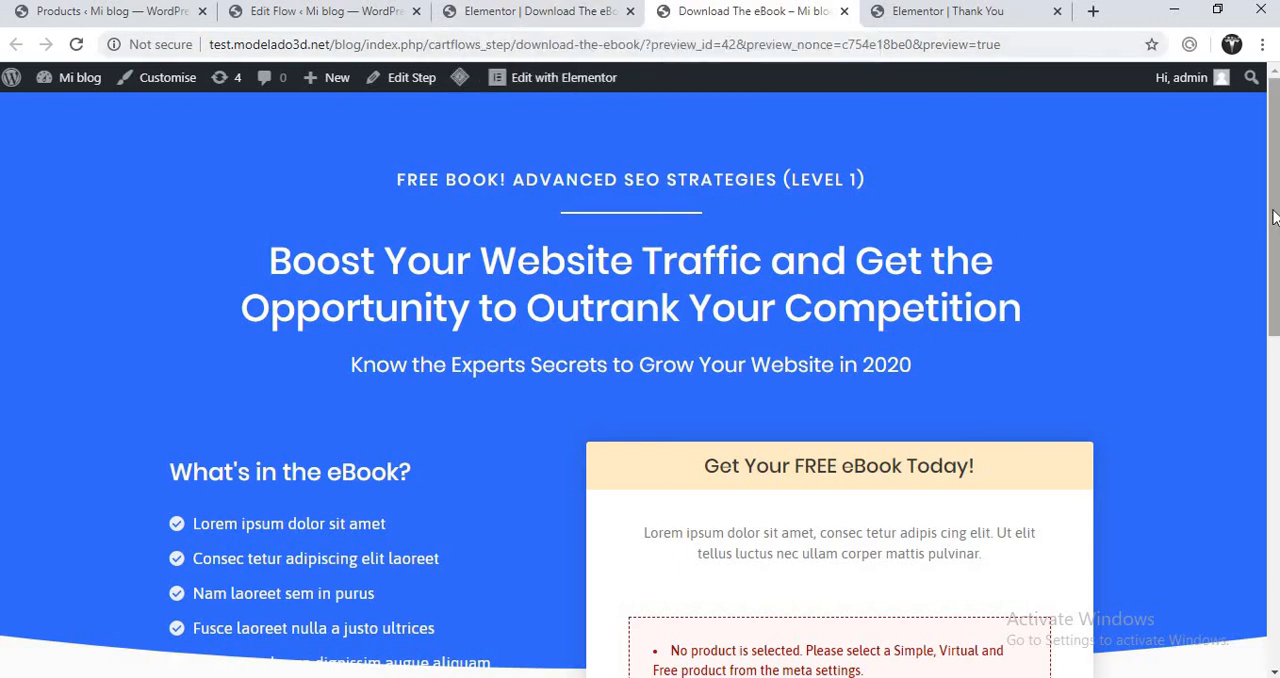
scroll(1080, 312, down, 3)
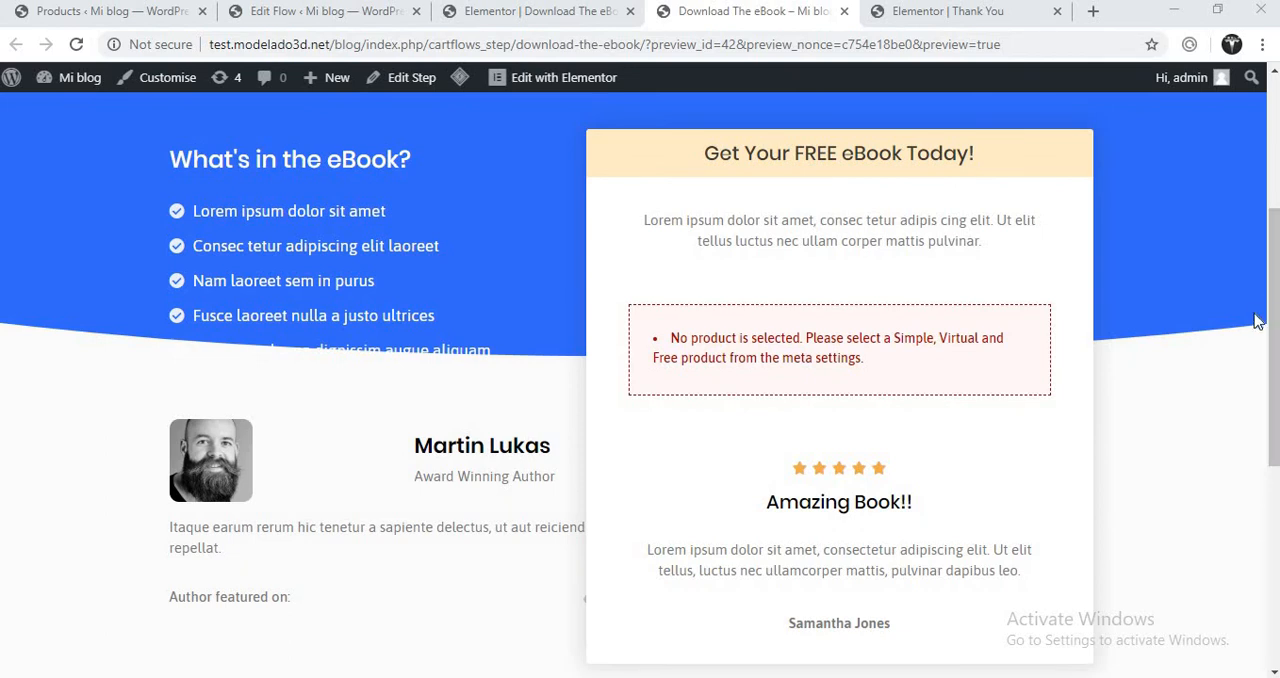
drag(1275, 307, 1276, 505)
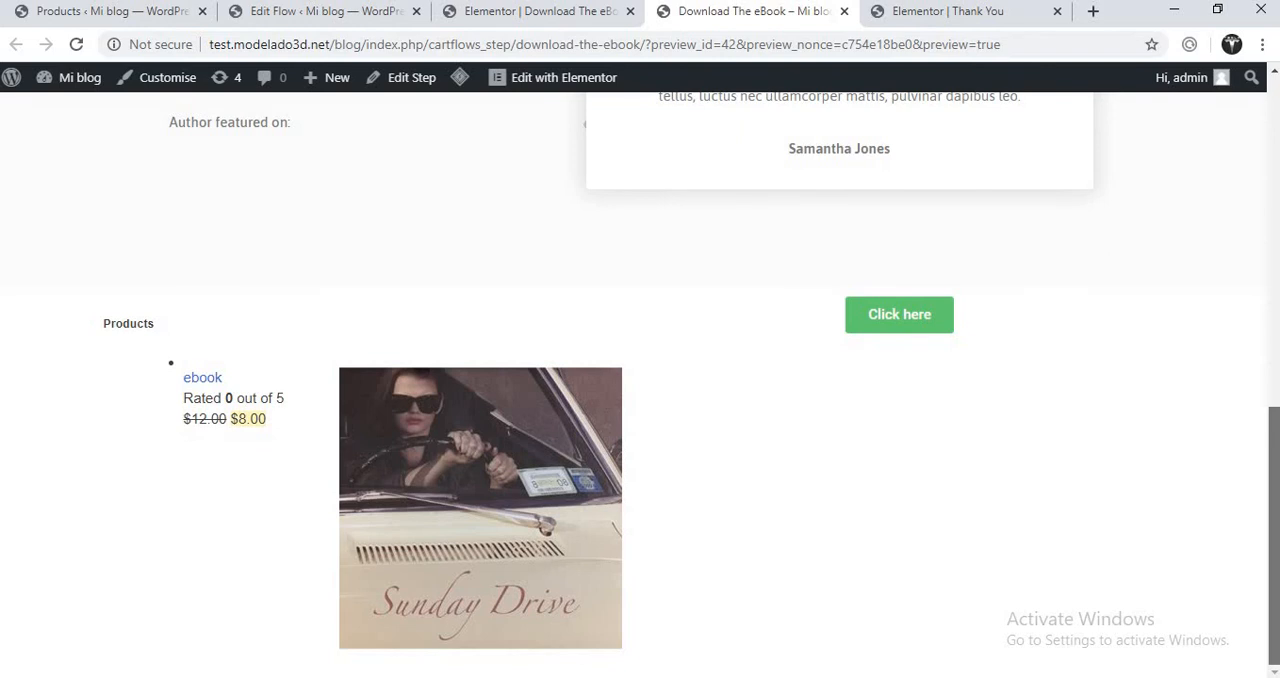
drag(1276, 507, 1276, 300)
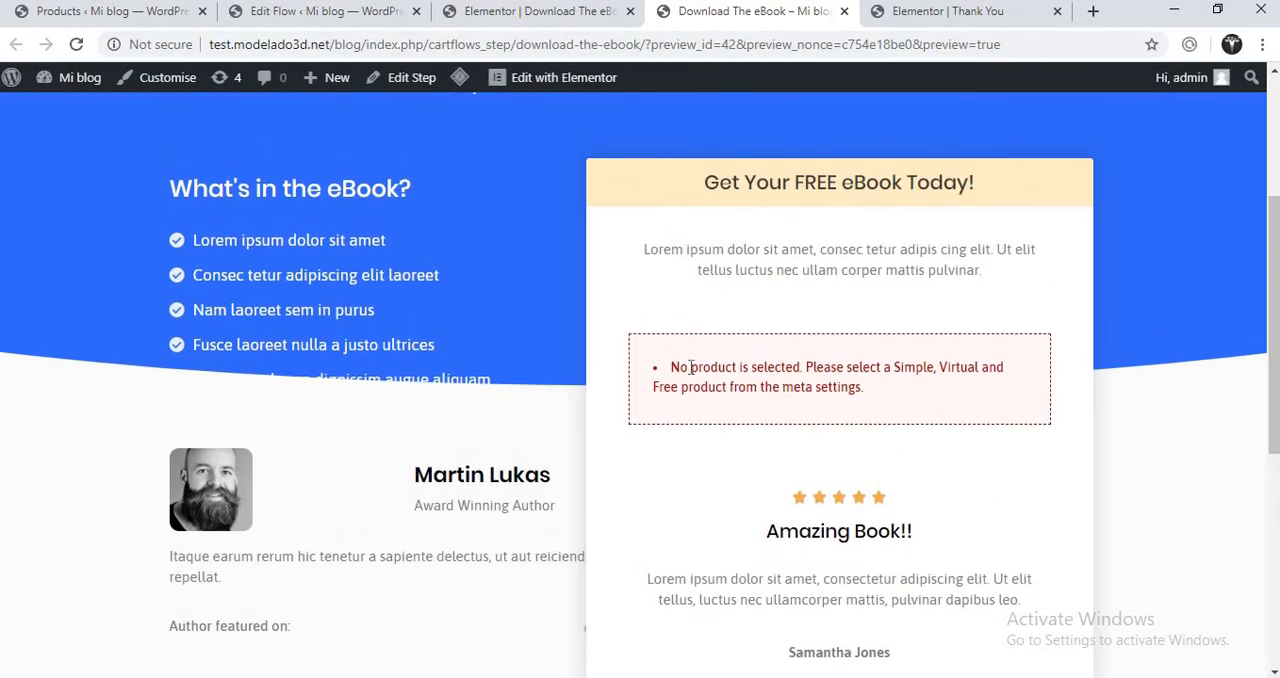
- Inspect the heading, text, star rating and shortcode widgets of the free eBook box in the Elementor editor
click(566, 18)
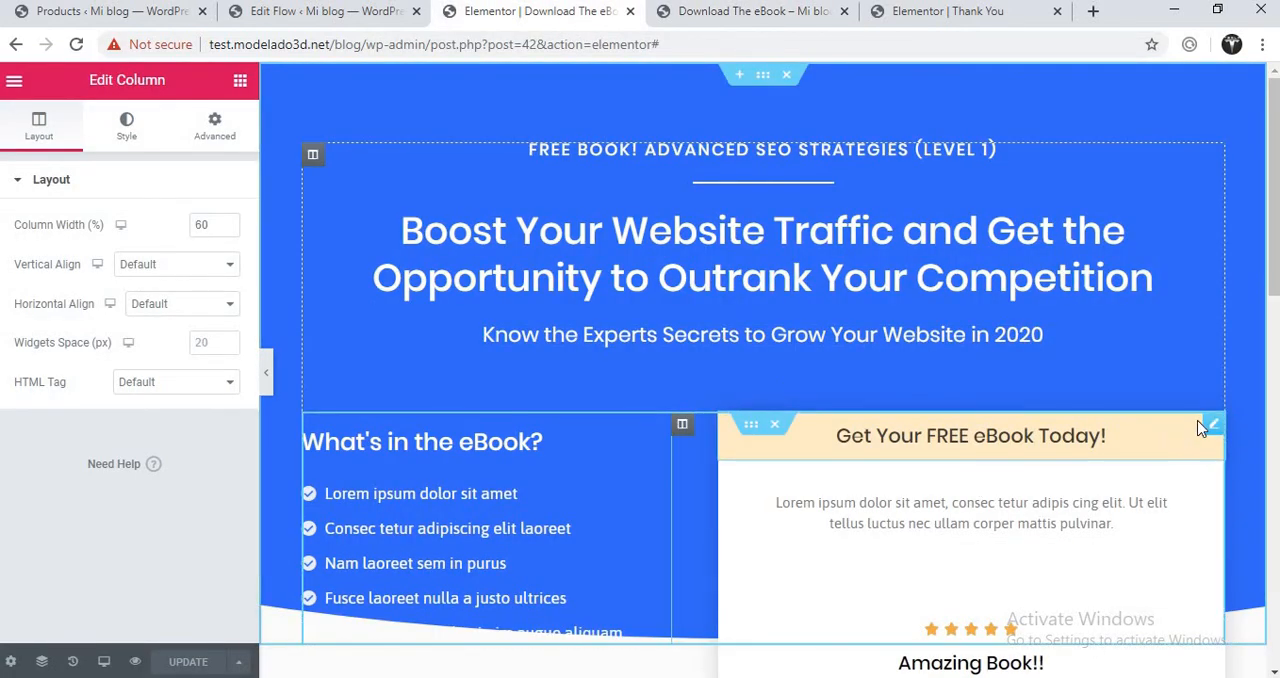
click(1212, 427)
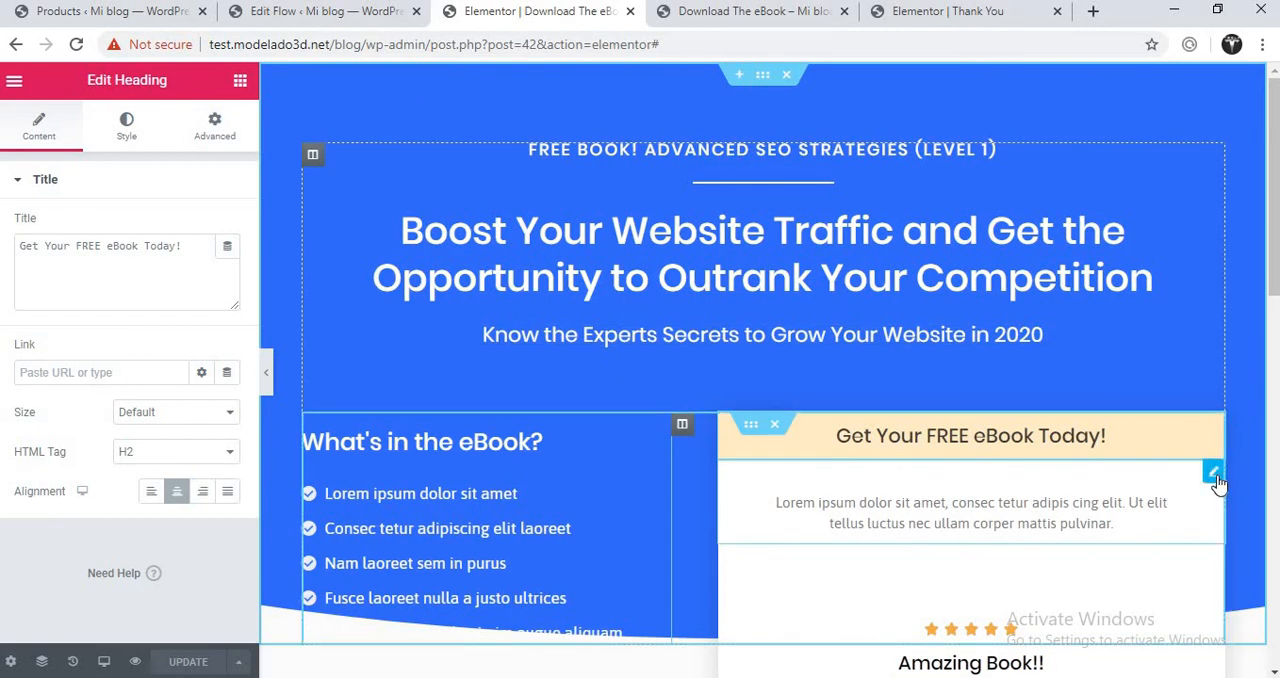
click(1214, 474)
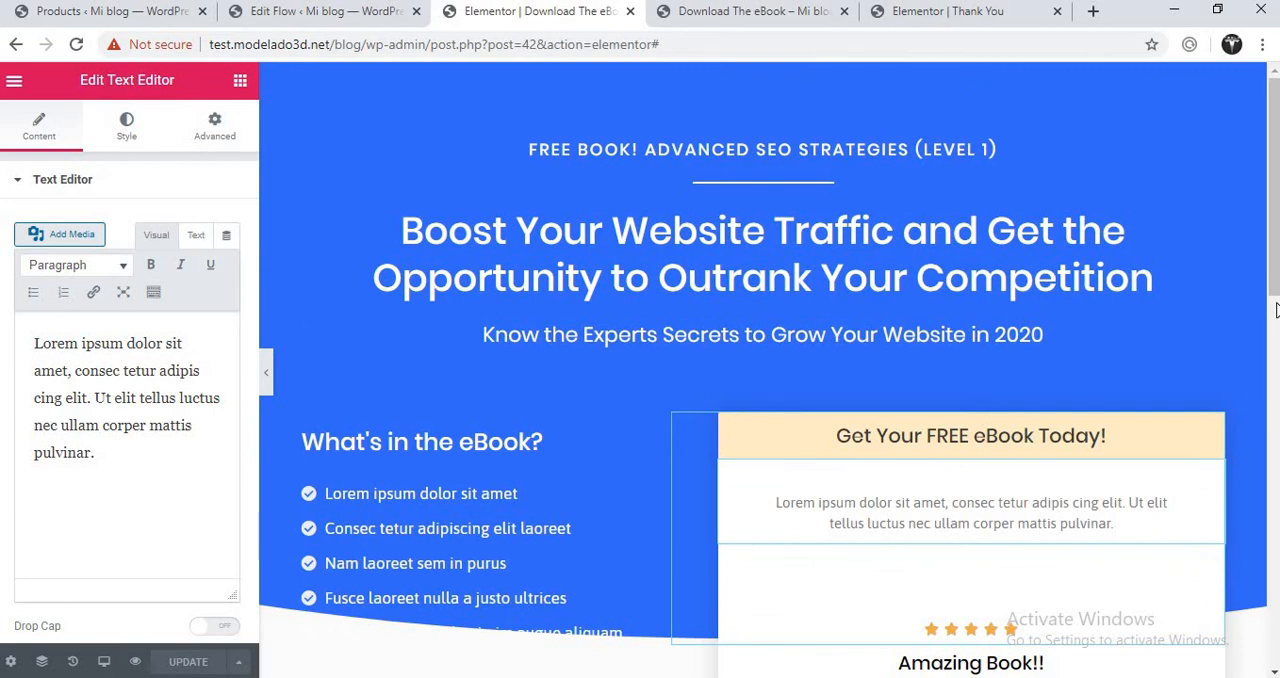
scroll(1275, 311, down, 3)
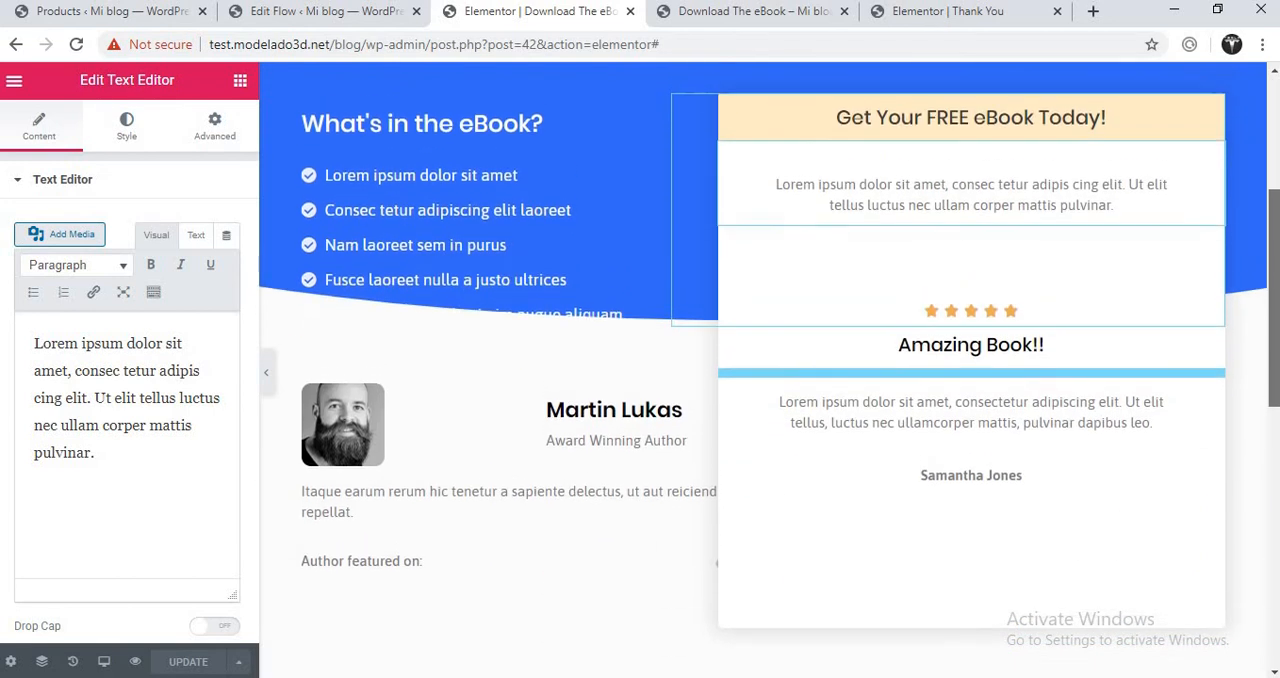
drag(1274, 300, 1274, 289)
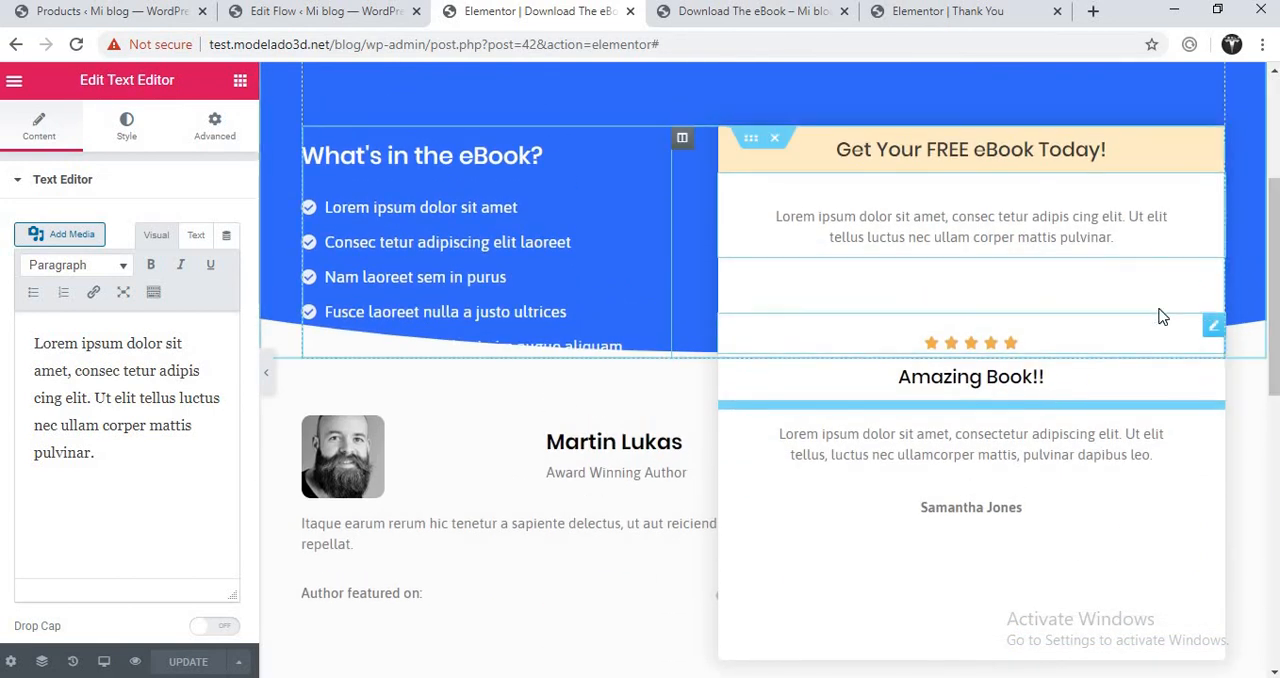
click(1212, 328)
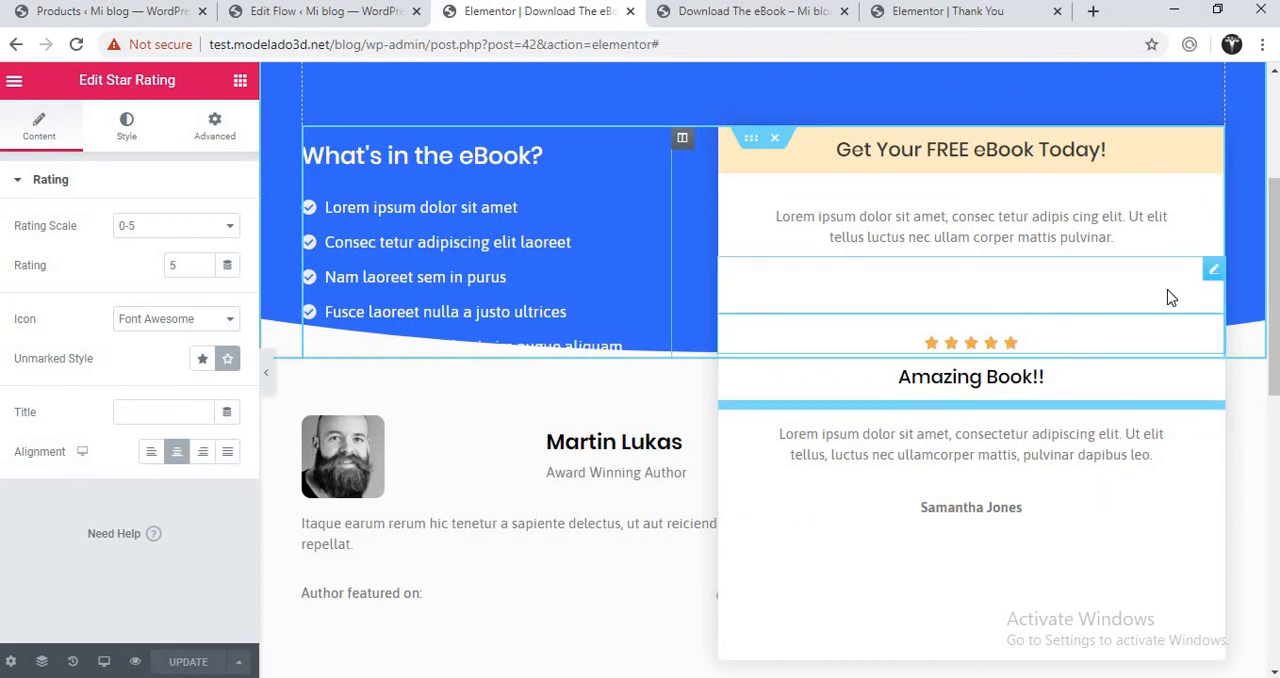
click(1211, 269)
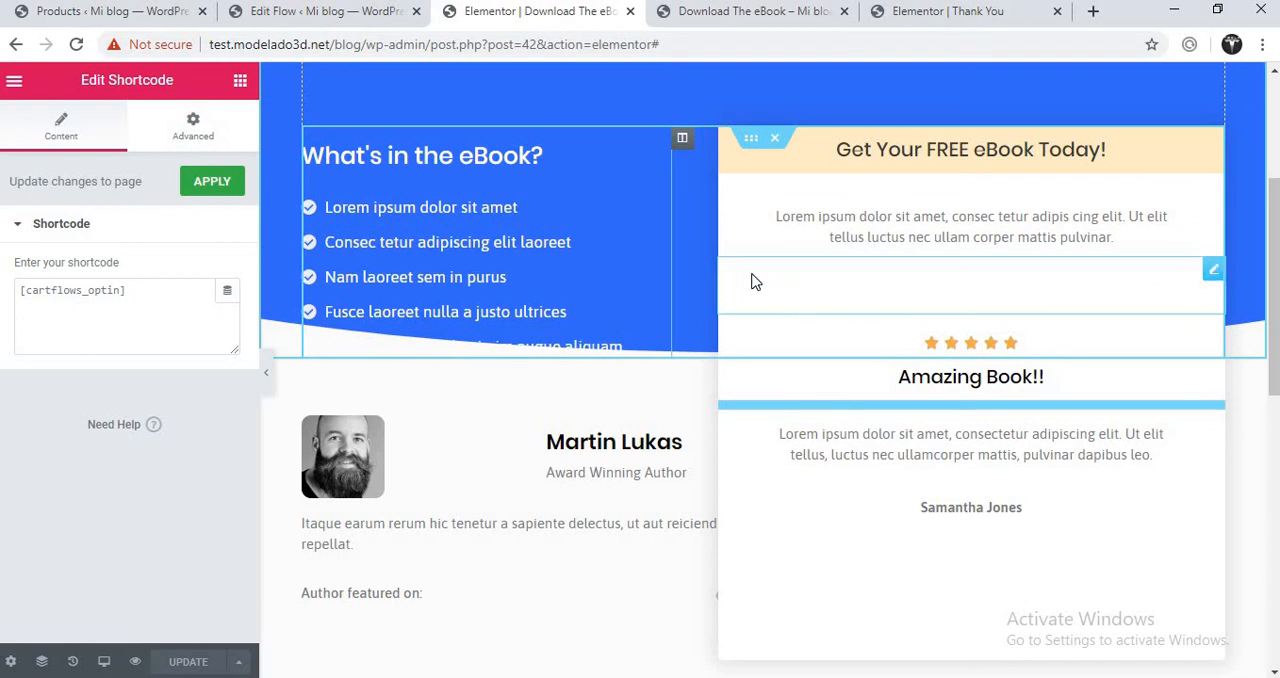
- Delete the [cartflows_optin] shortcode widget from the free eBook box
click(209, 141)
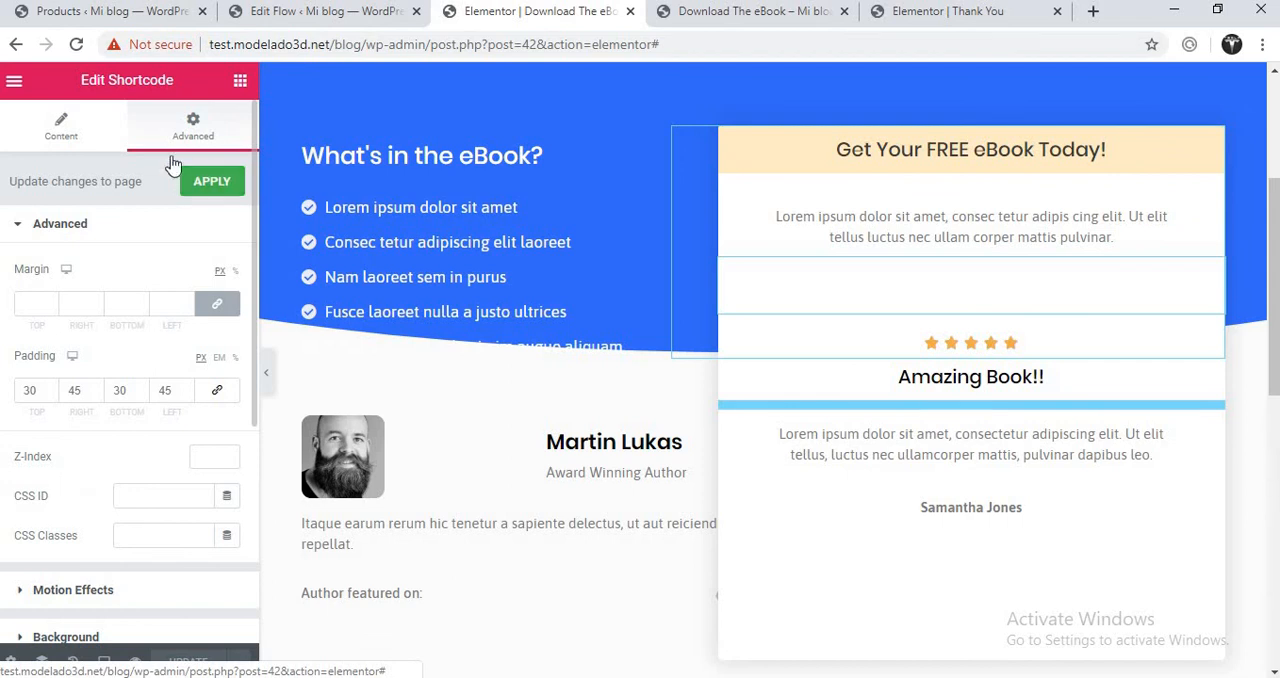
click(108, 120)
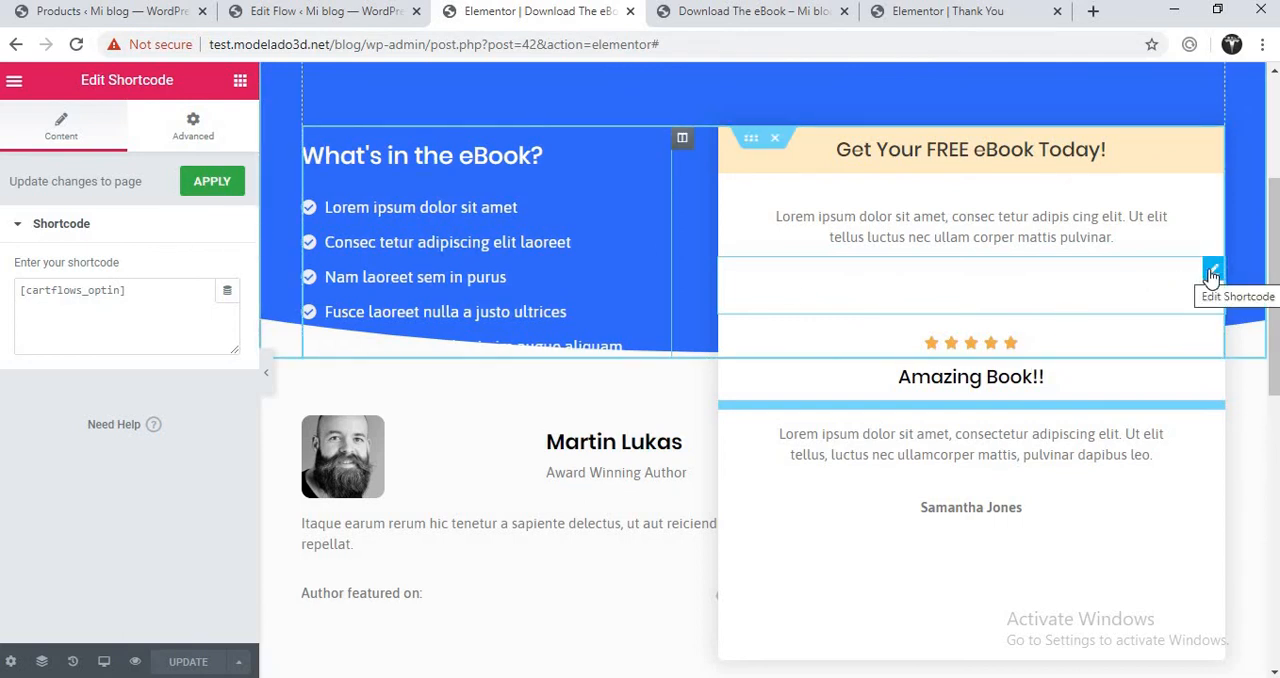
click(240, 84)
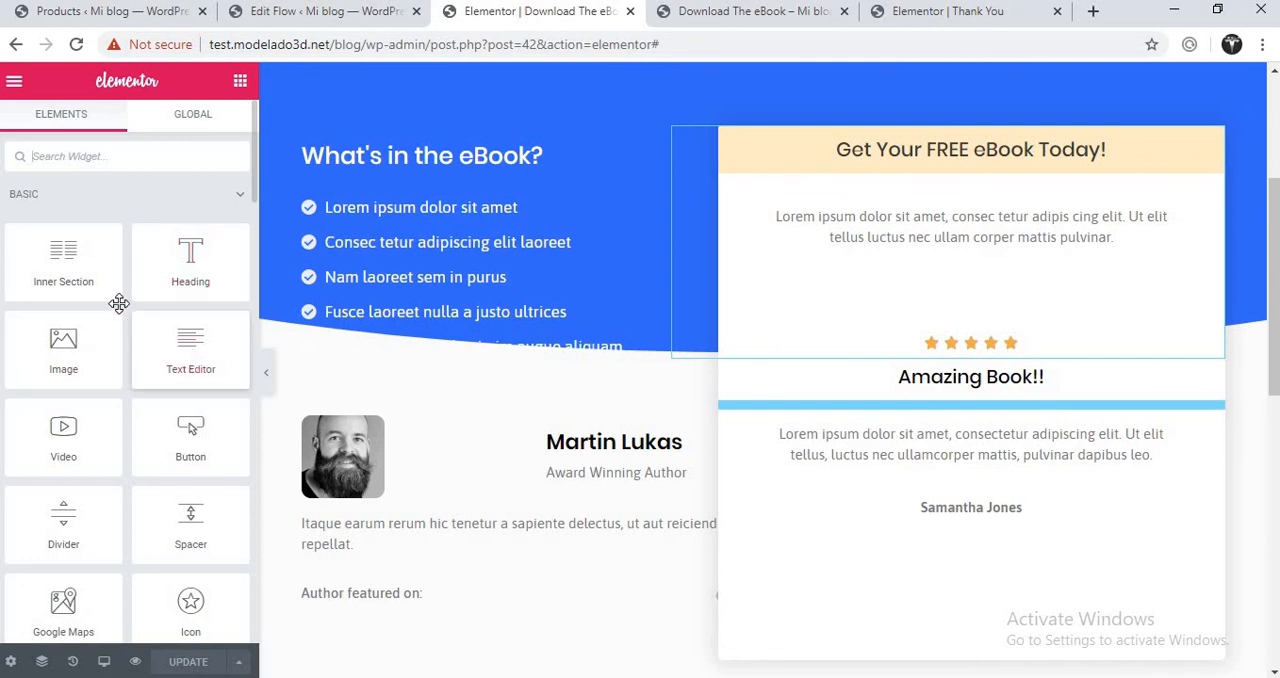
drag(86, 274, 972, 322)
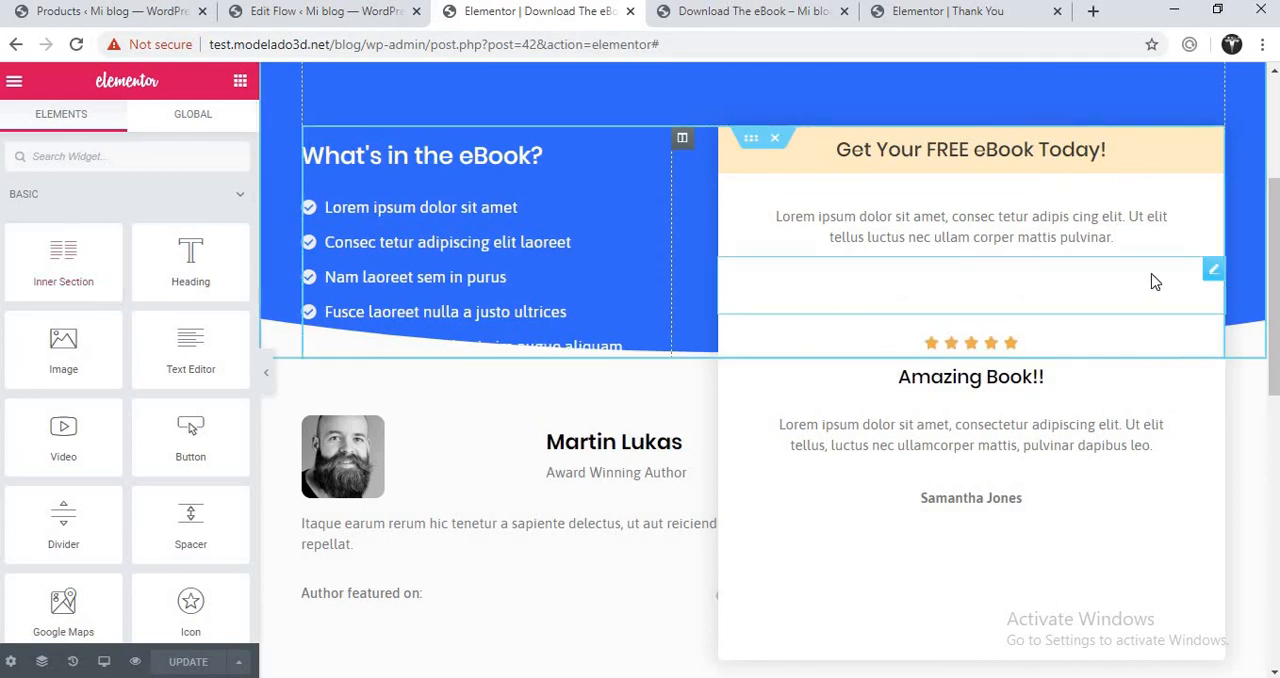
right_click(1214, 274)
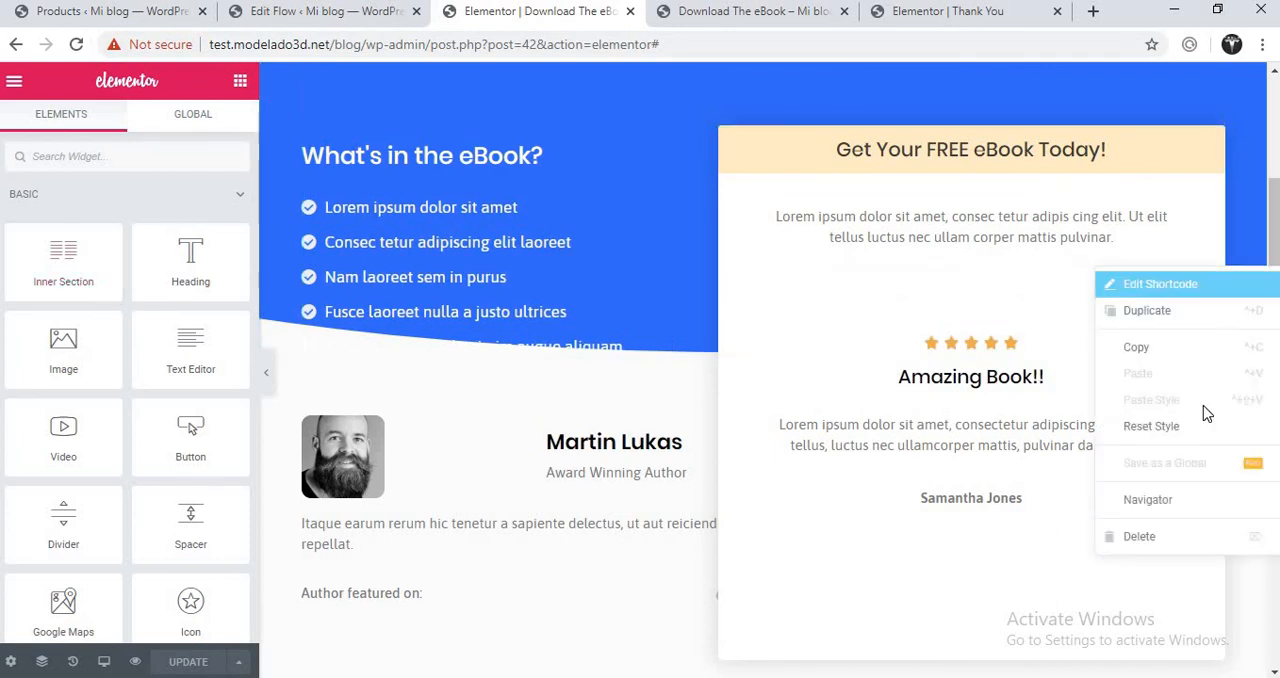
click(1153, 539)
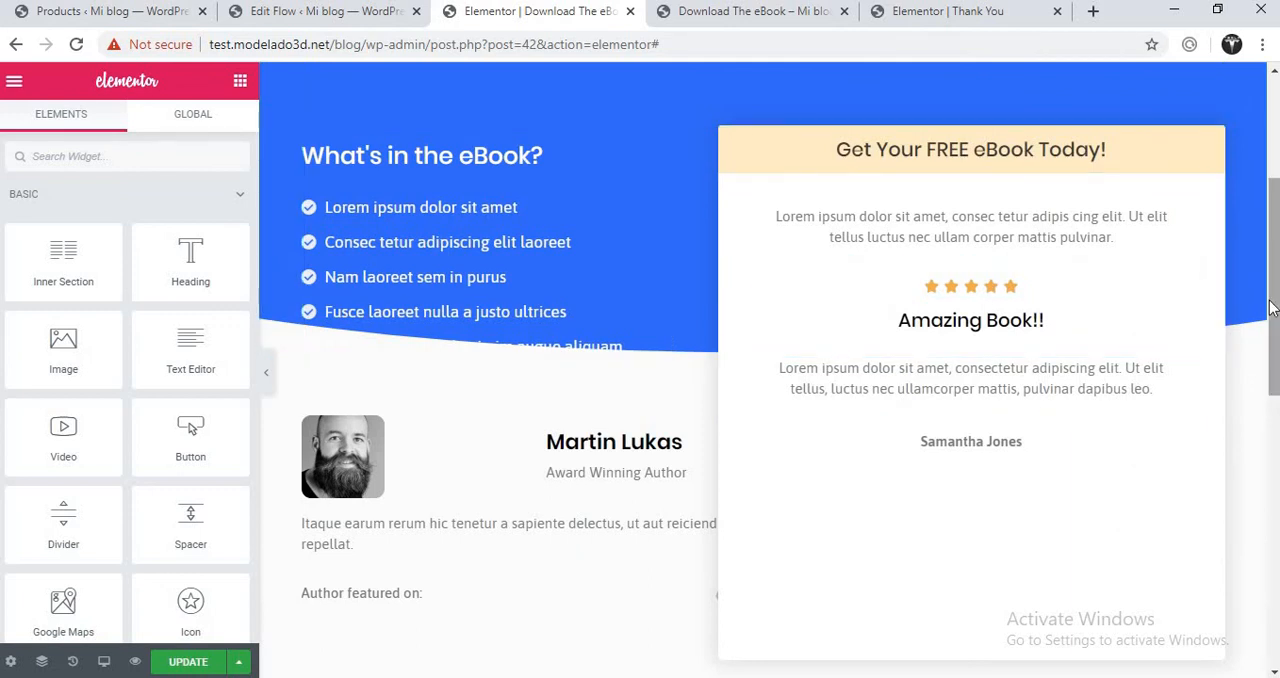
- Move the Products widget into the free eBook box, between the intro text and the star rating, and update the page
scroll(1272, 308, down, 5)
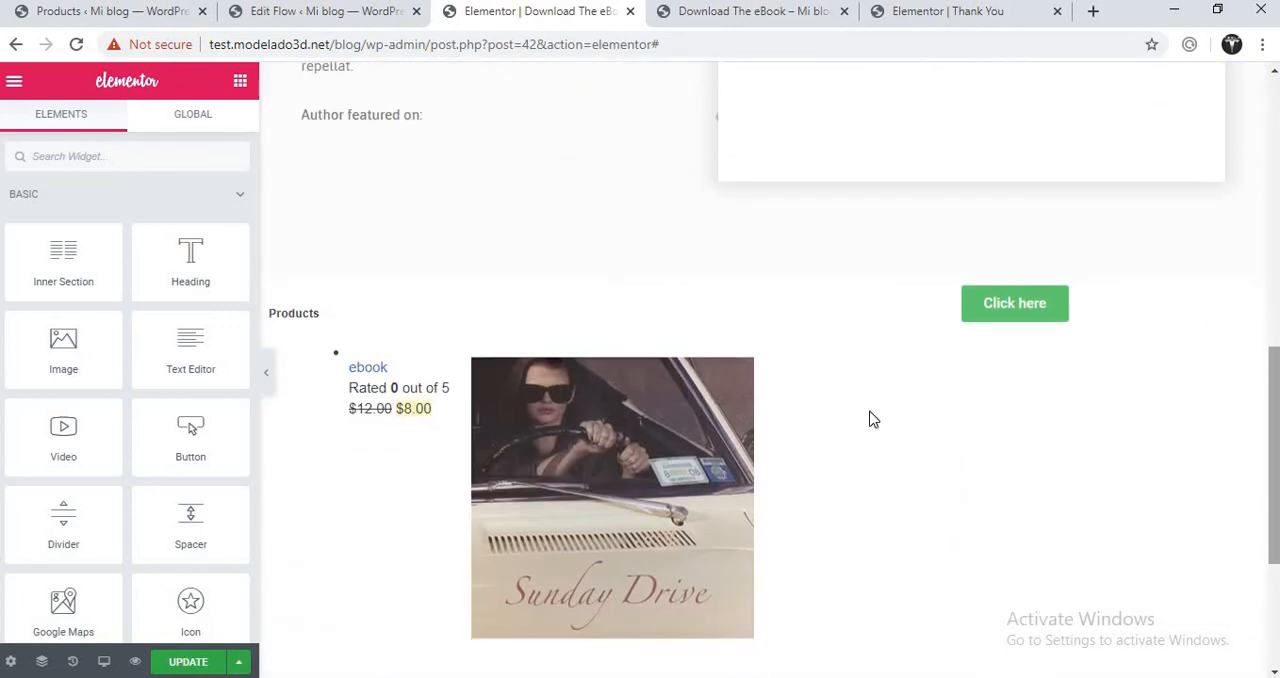
drag(749, 303, 962, 336)
scroll(754, 266, up, 3)
scroll(757, 271, up, 2)
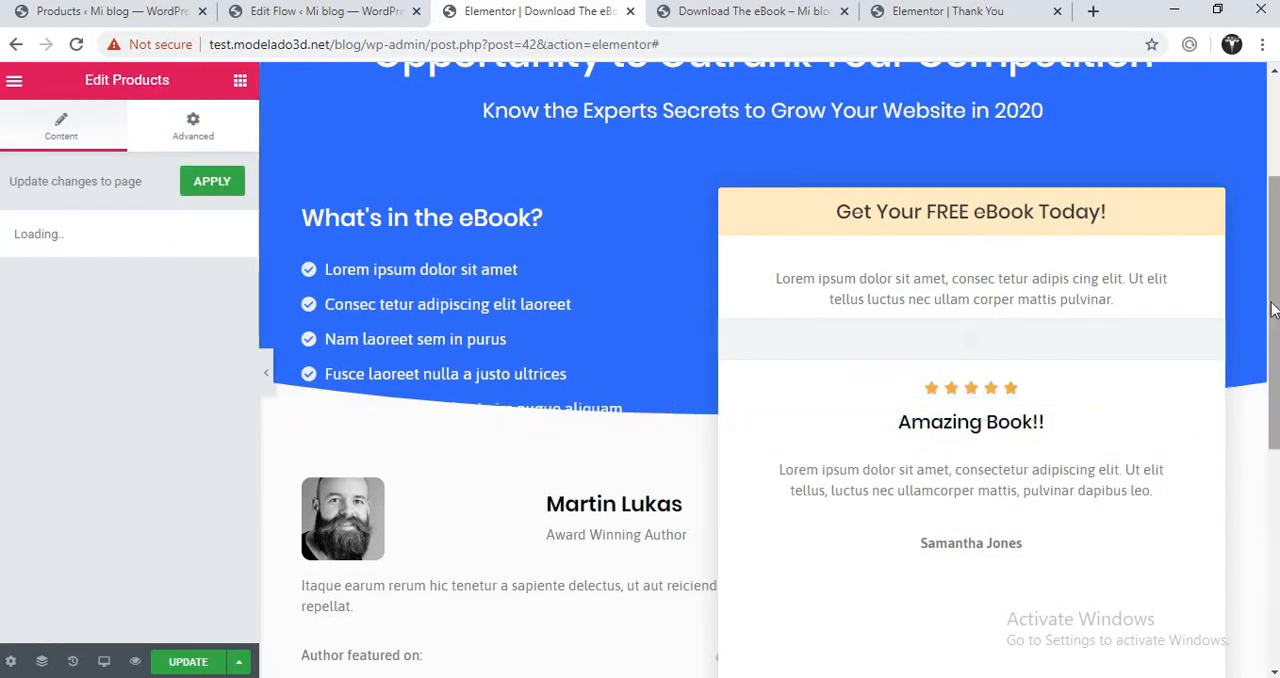
drag(1274, 301, 1274, 368)
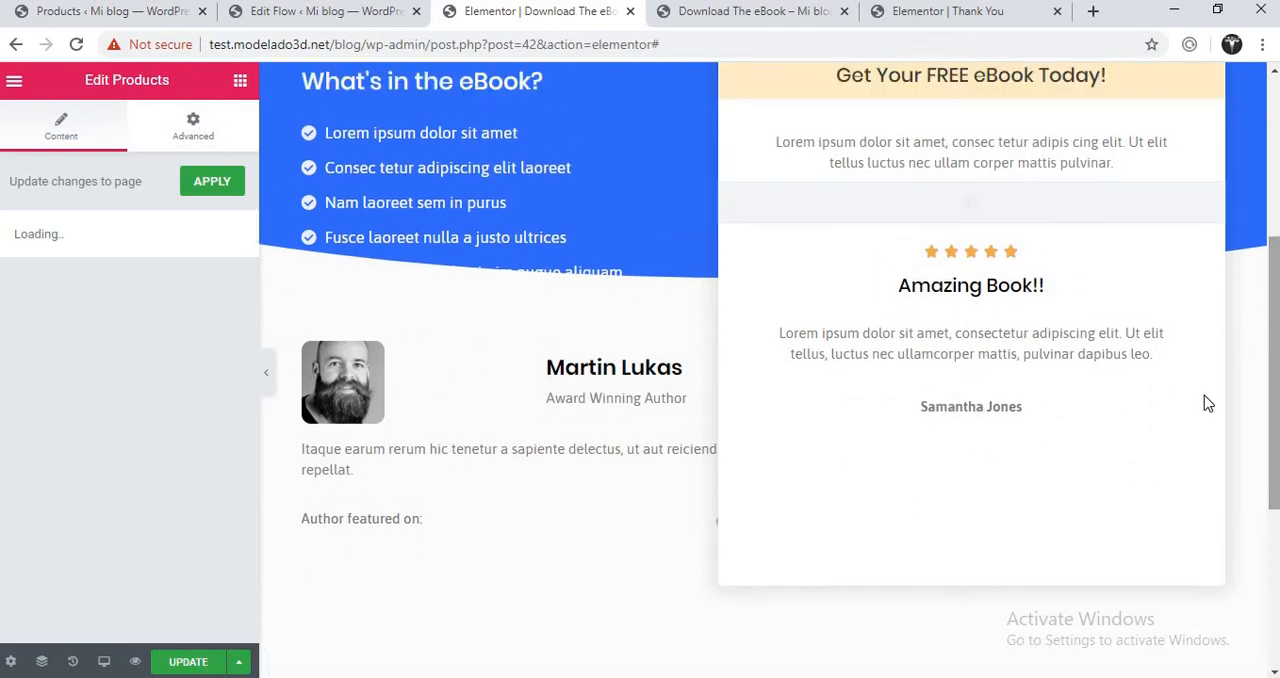
click(200, 663)
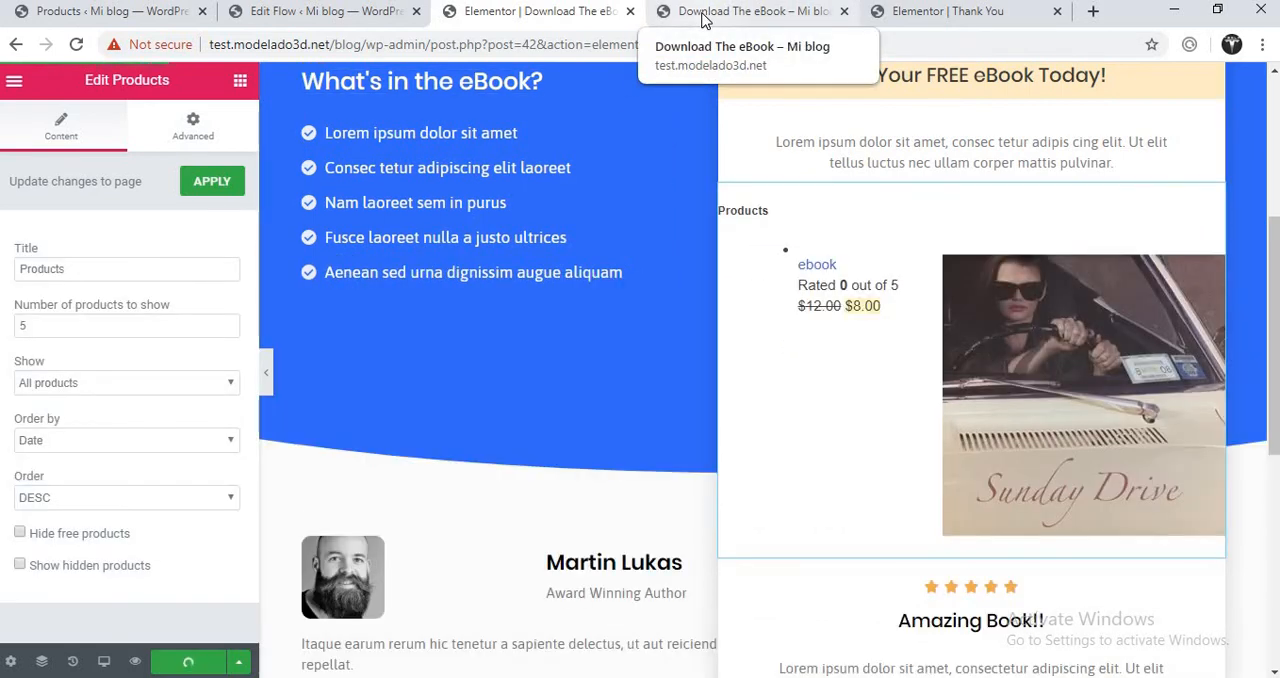
- Examine the free eBook box with its product listing on the Download The eBook preview
click(703, 20)
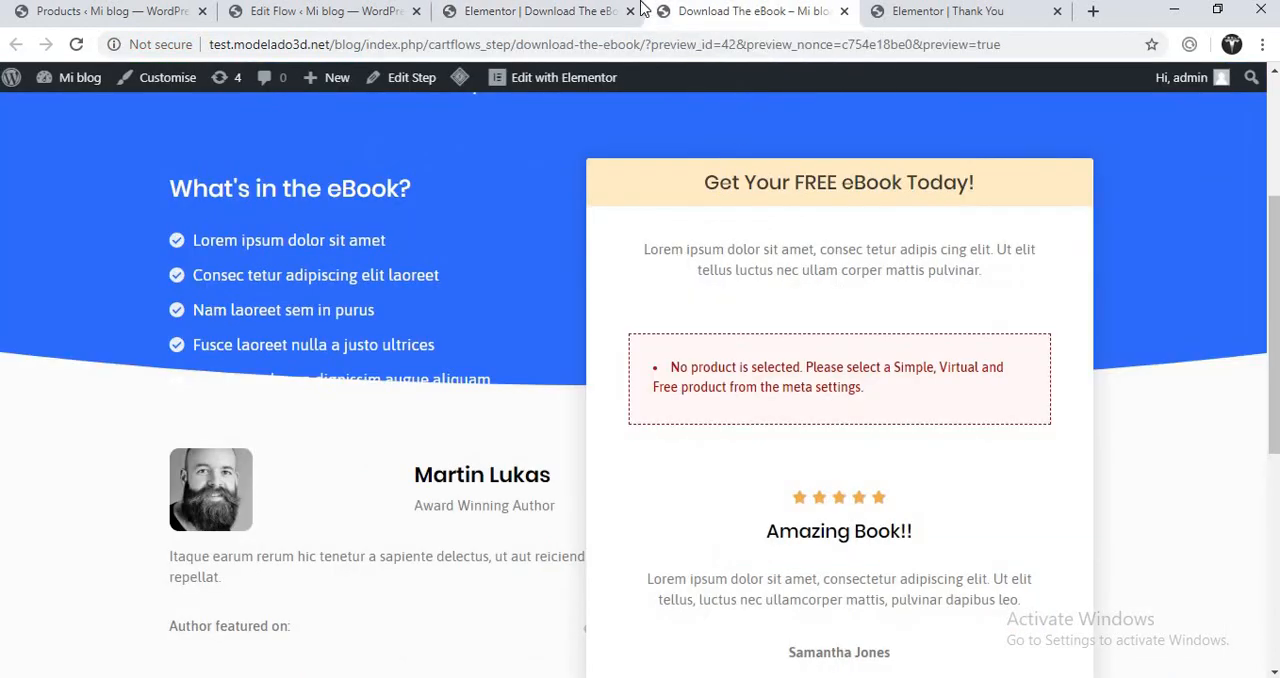
click(560, 14)
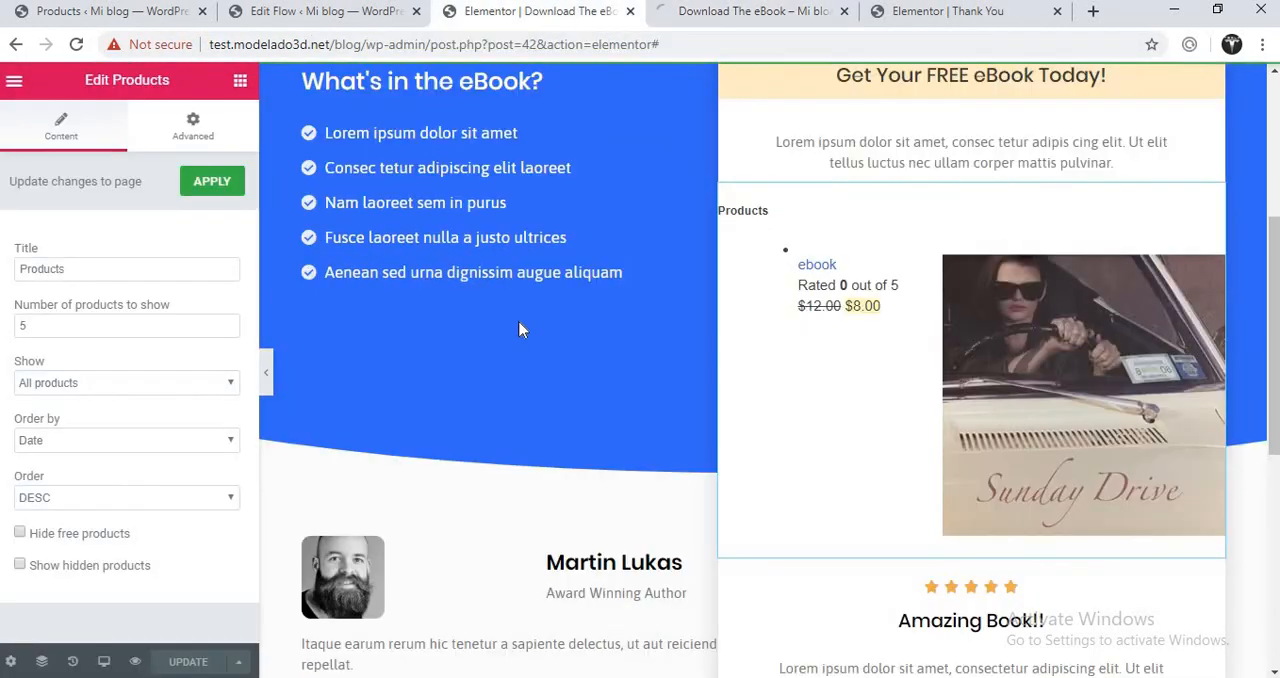
click(750, 16)
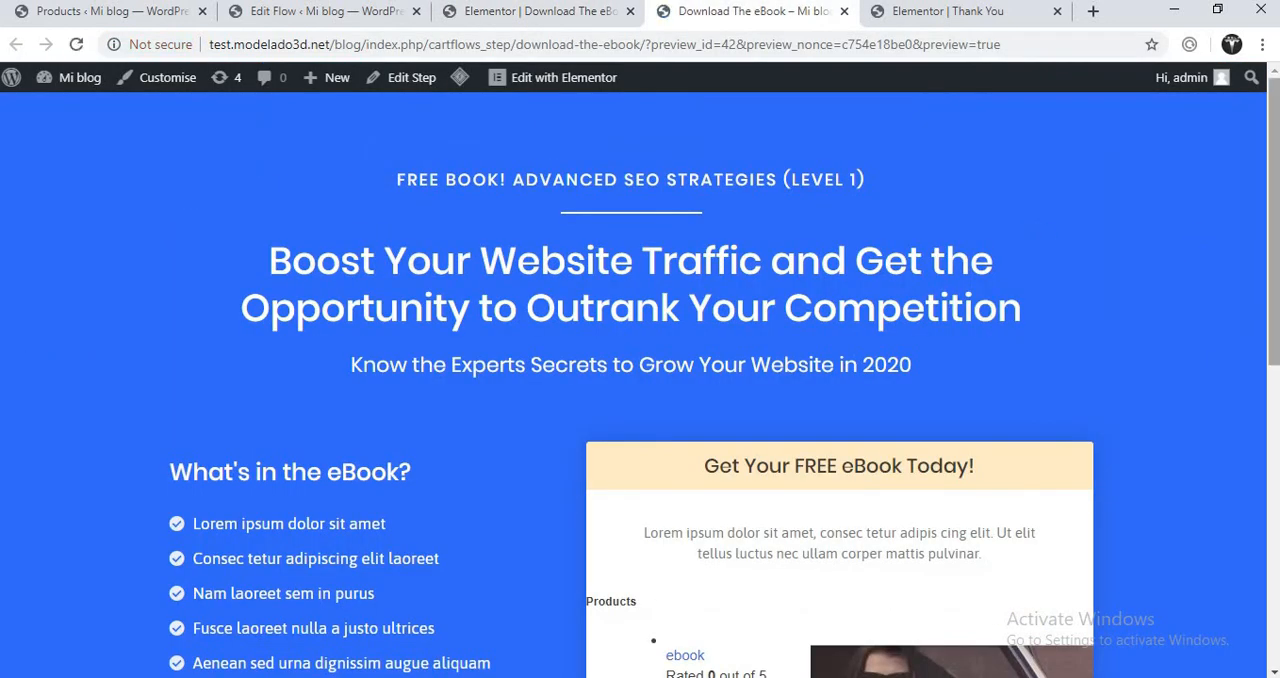
drag(1273, 199, 1275, 323)
scroll(632, 385, up, 1)
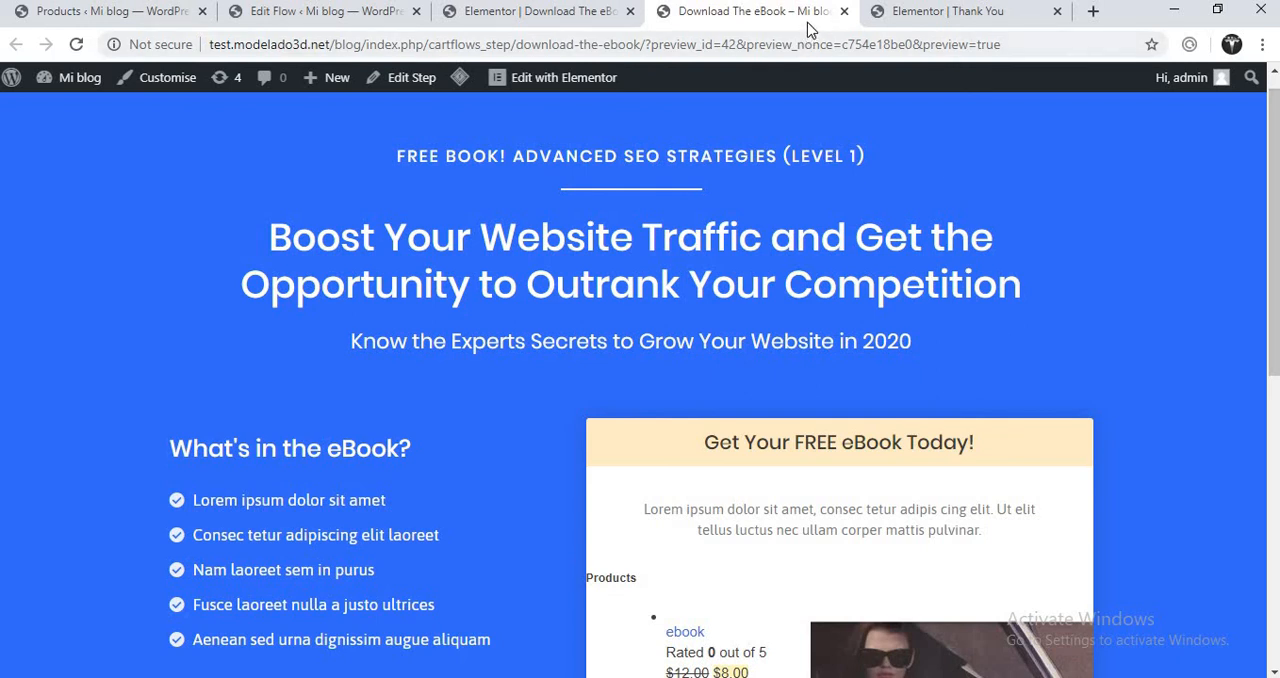
mouse_move(1276, 186)
mouse_down()
mouse_move(1271, 350)
mouse_move(1275, 195)
mouse_up()
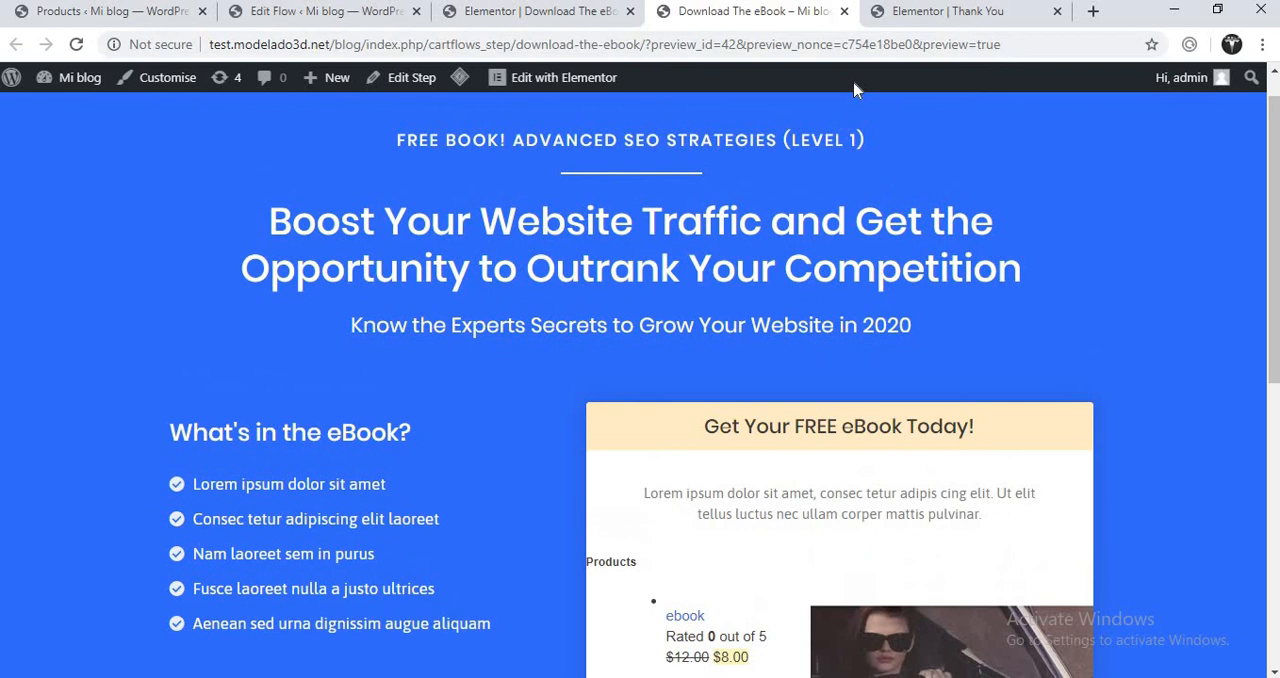
- Inspect the order details shortcode and the HTML widget in the Thank You page's order box
click(916, 12)
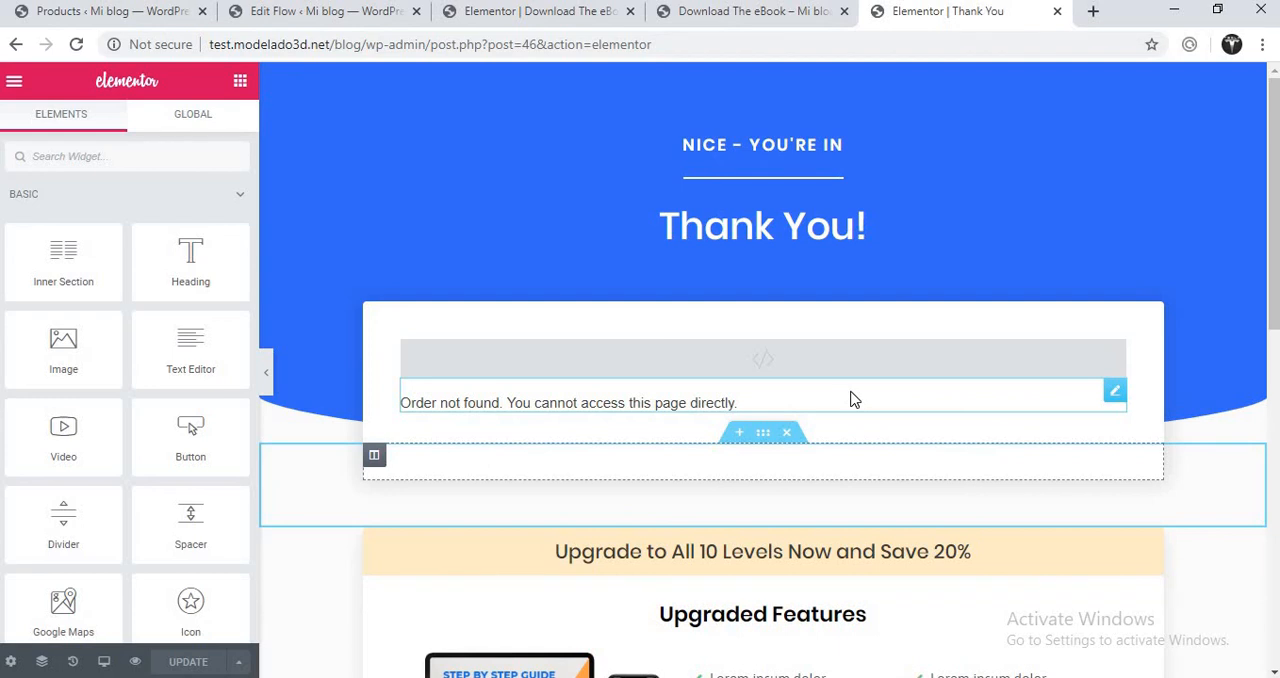
click(1112, 395)
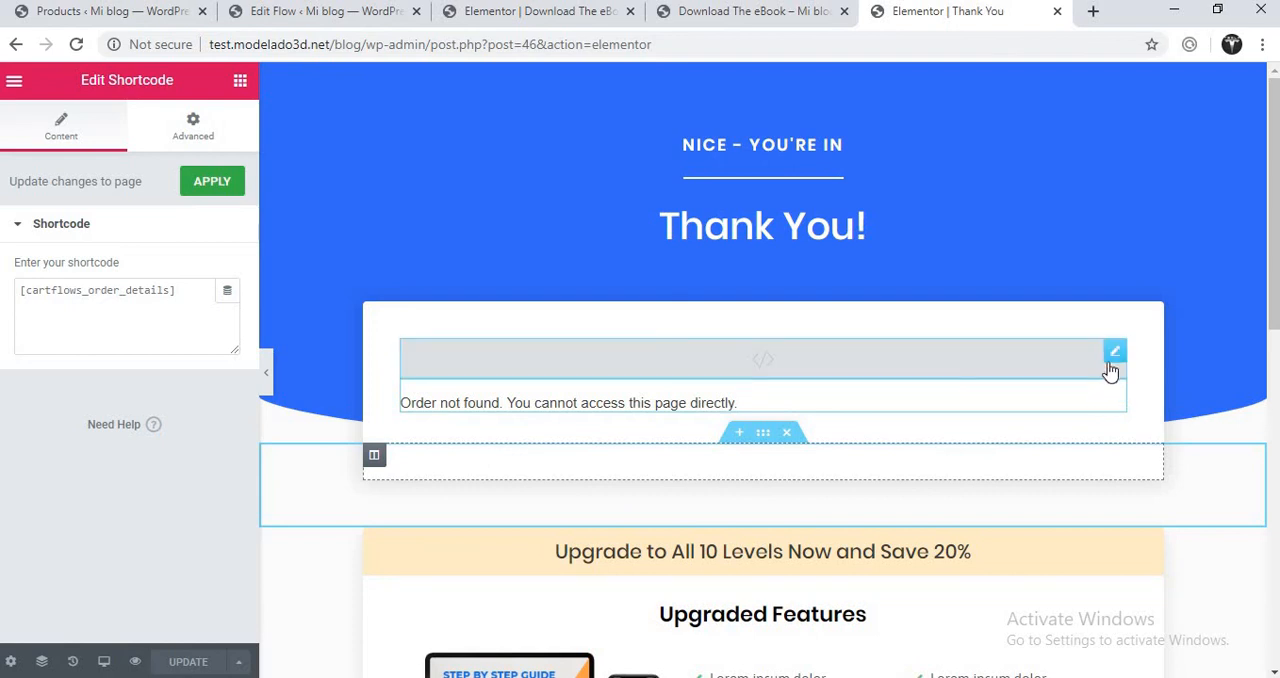
click(1116, 353)
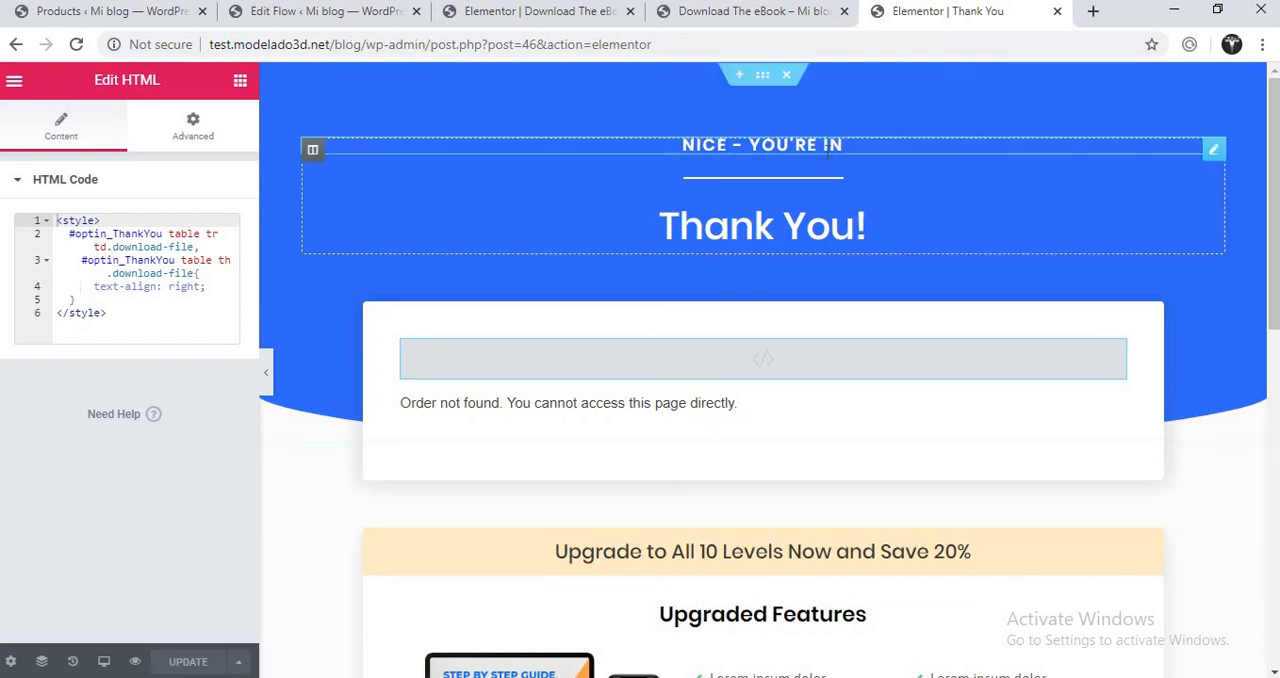
- Open the CartFlows settings and review the general settings, including global checkout and template page builder
click(150, 12)
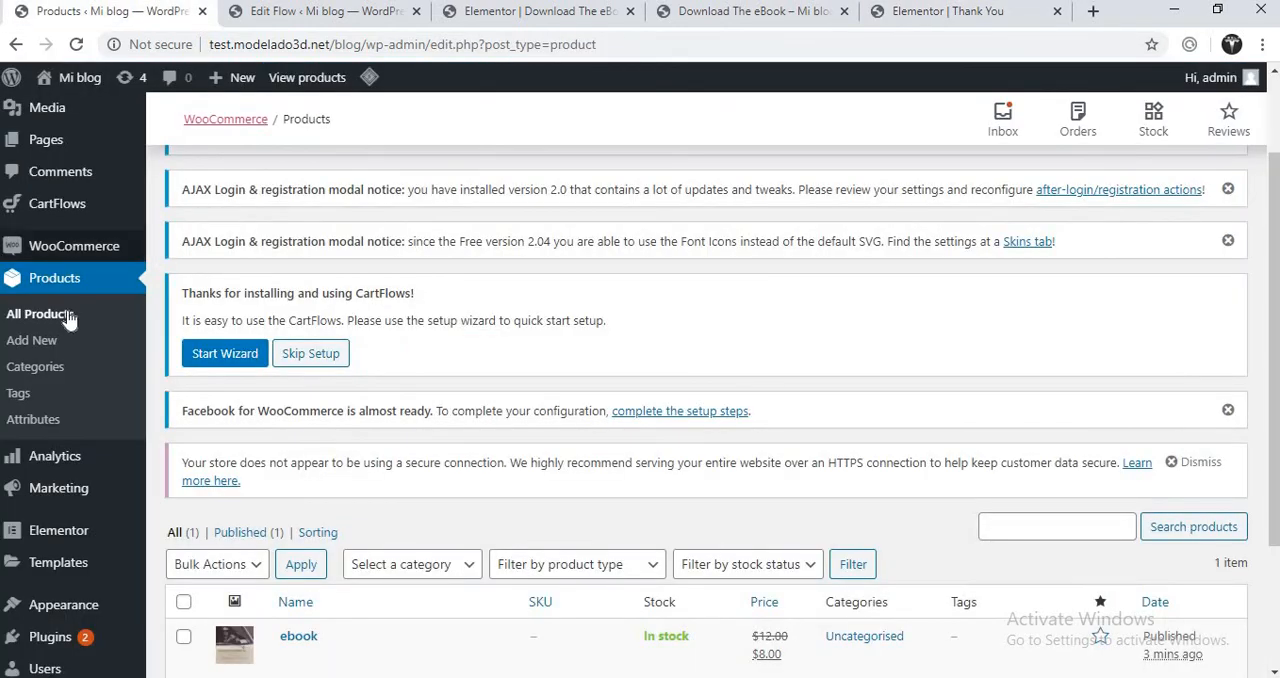
mouse_move(60, 210)
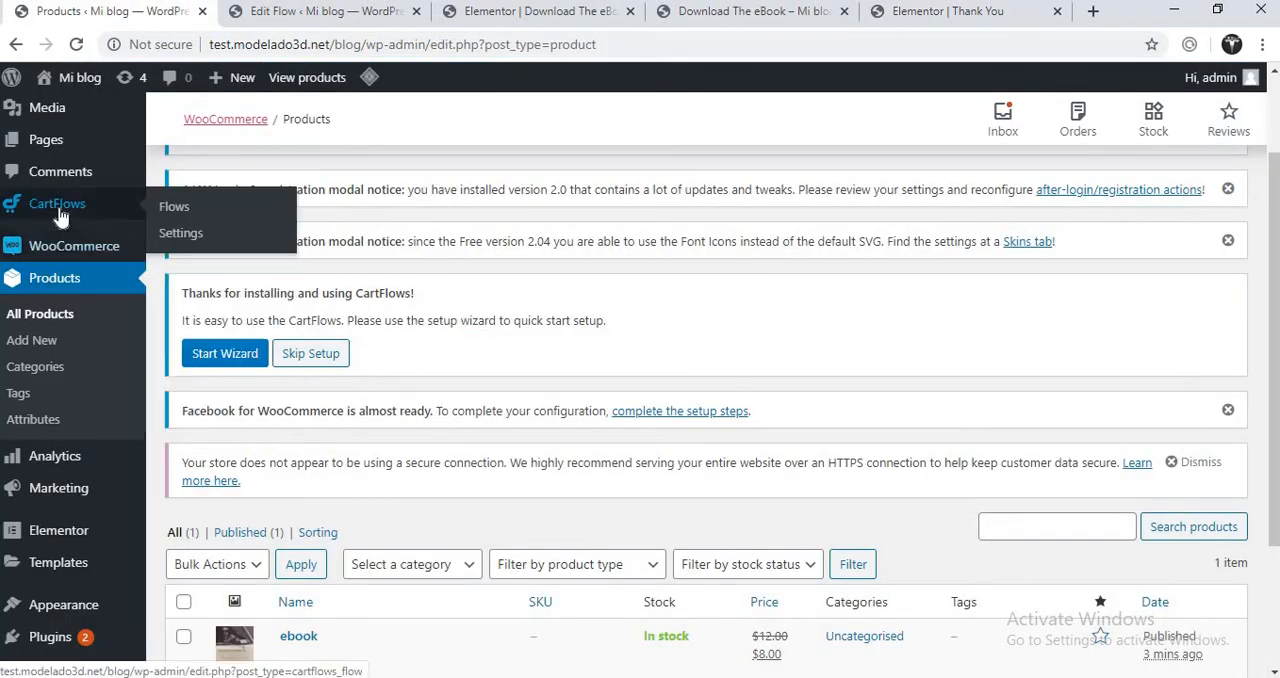
click(168, 238)
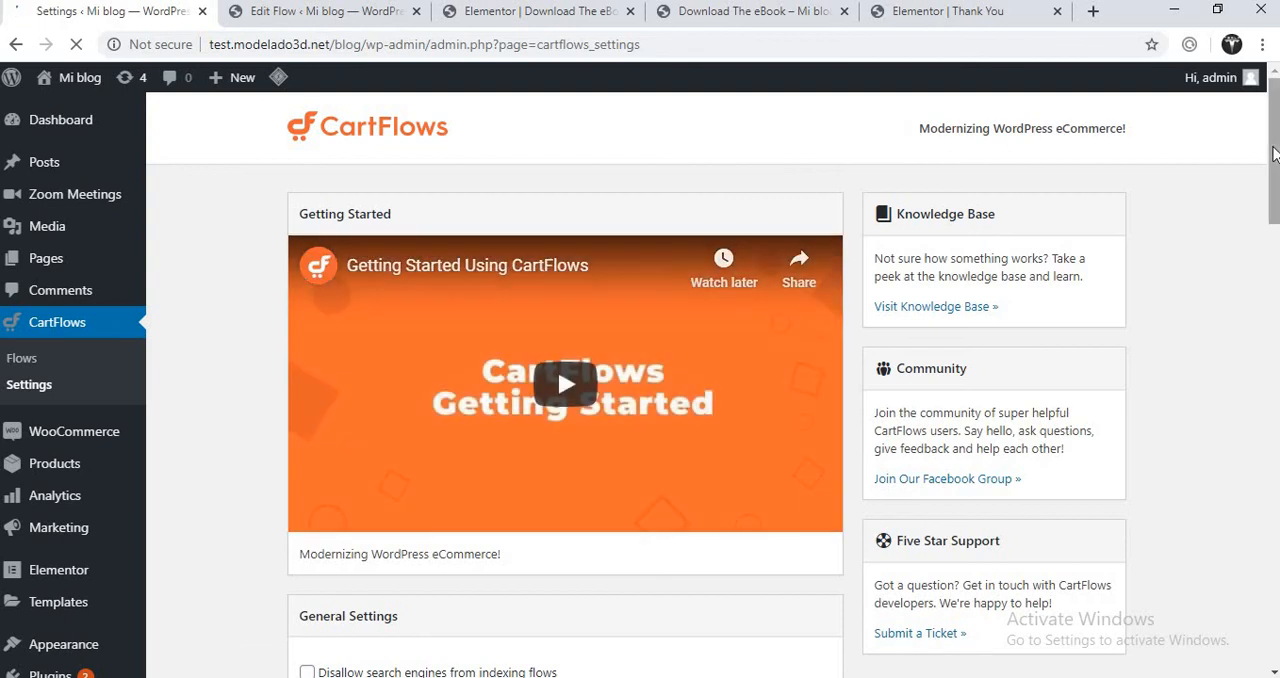
scroll(1274, 152, down, 5)
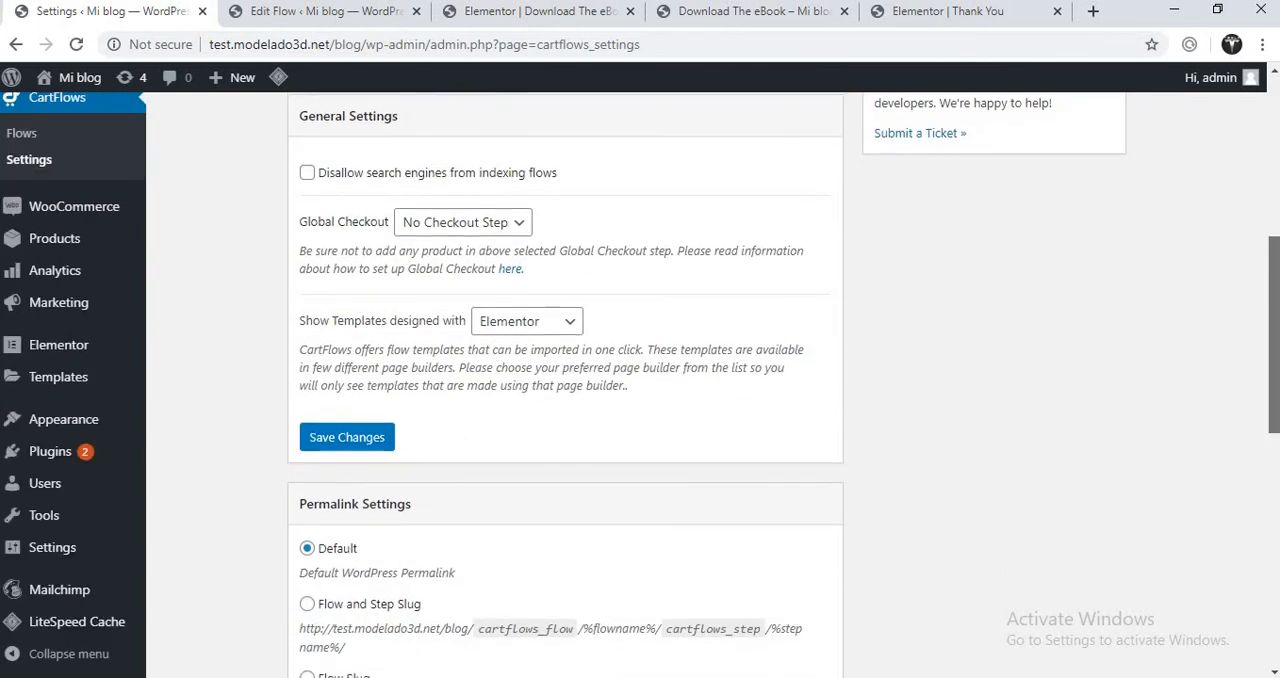
drag(1274, 311, 1275, 68)
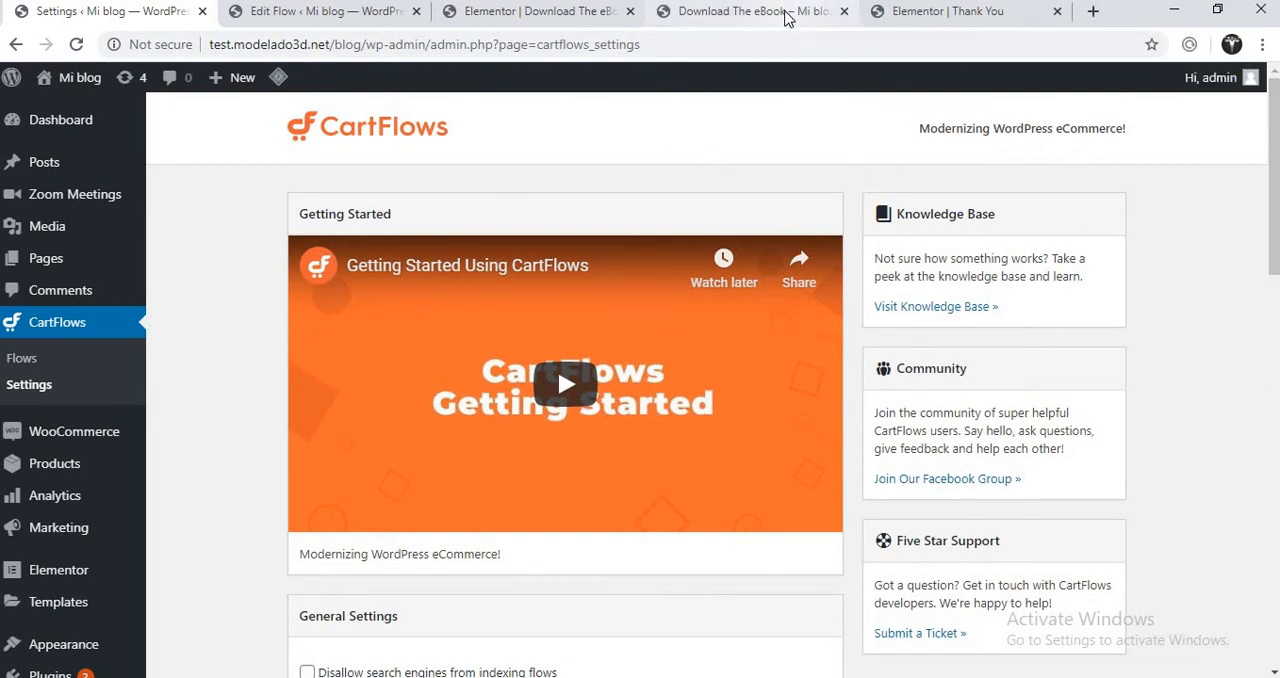
- Compare the Download The eBook preview with the Thank You page in the Elementor editor
click(785, 16)
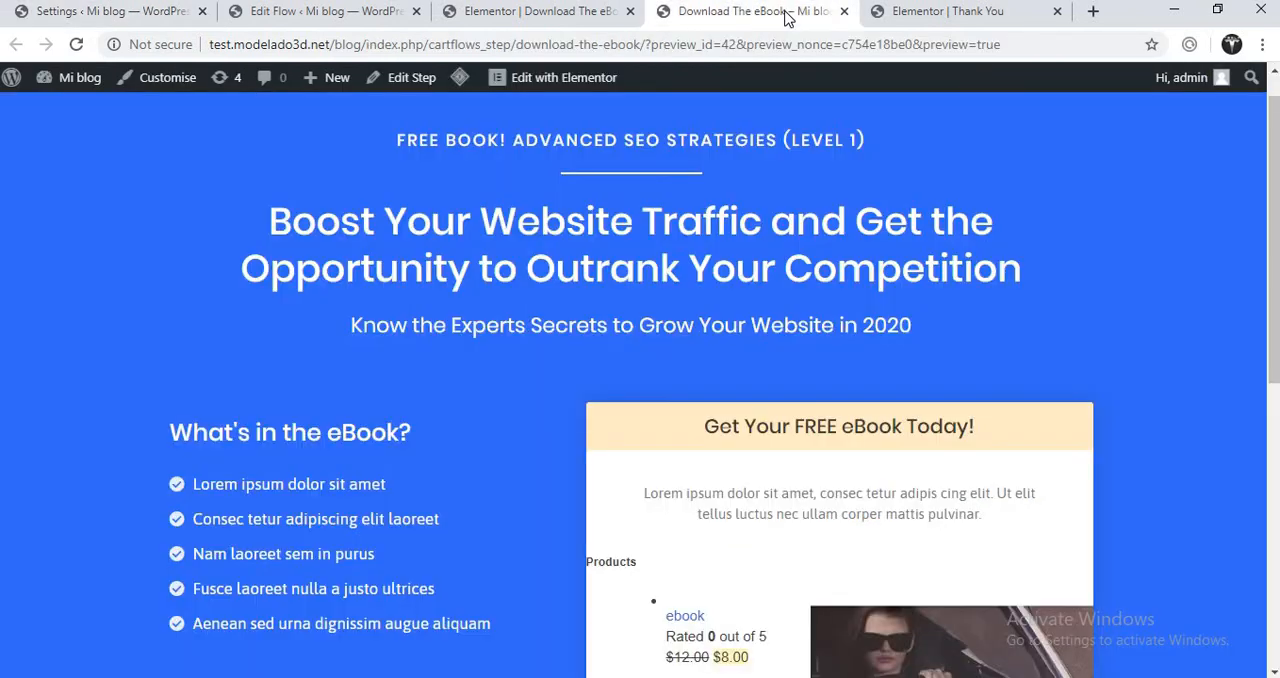
click(928, 20)
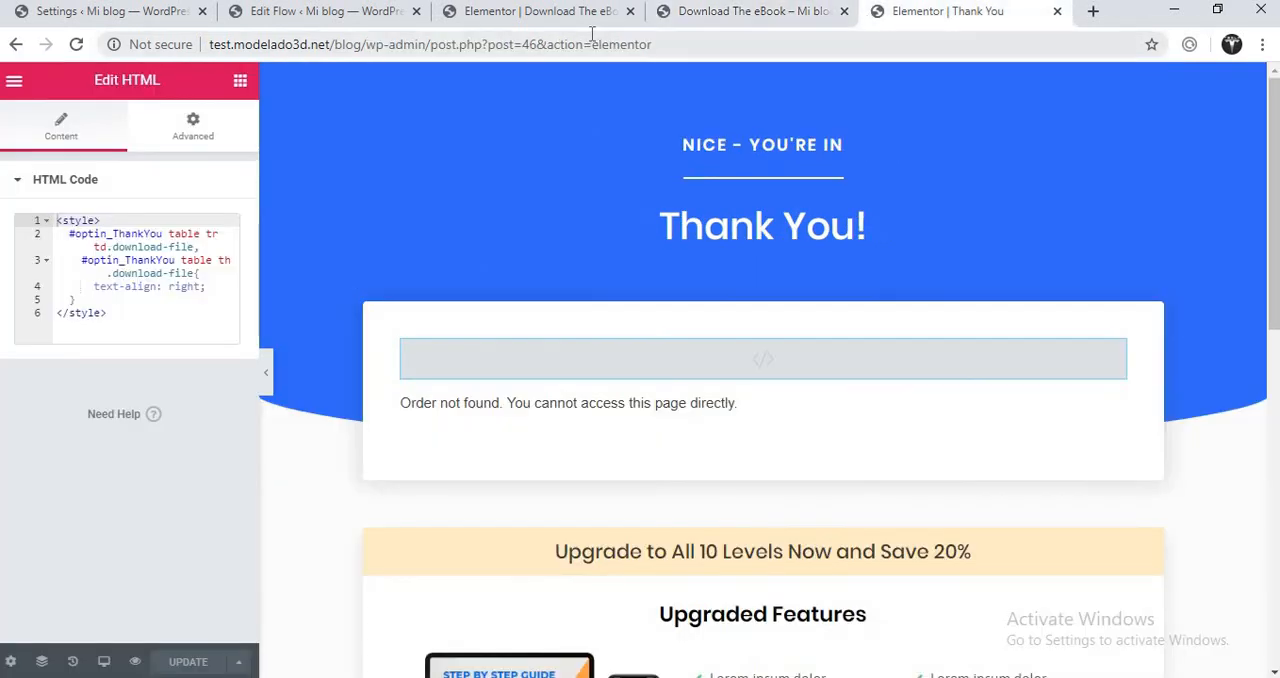
click(720, 26)
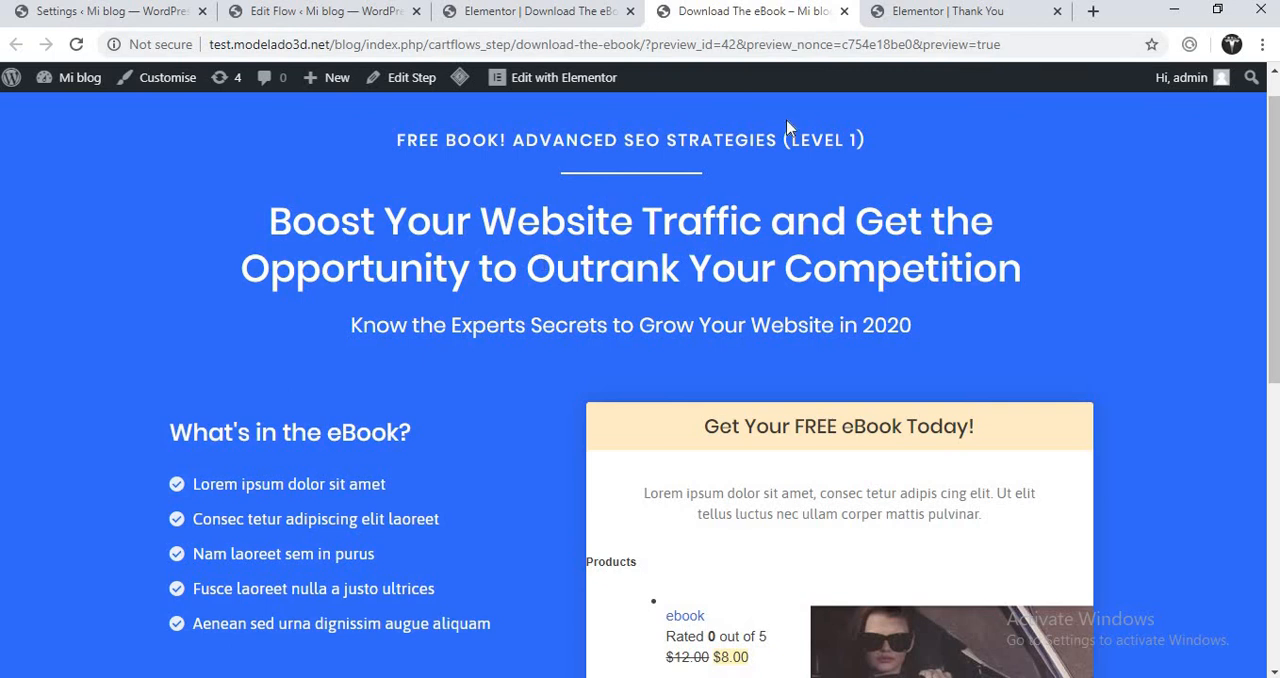
click(912, 16)
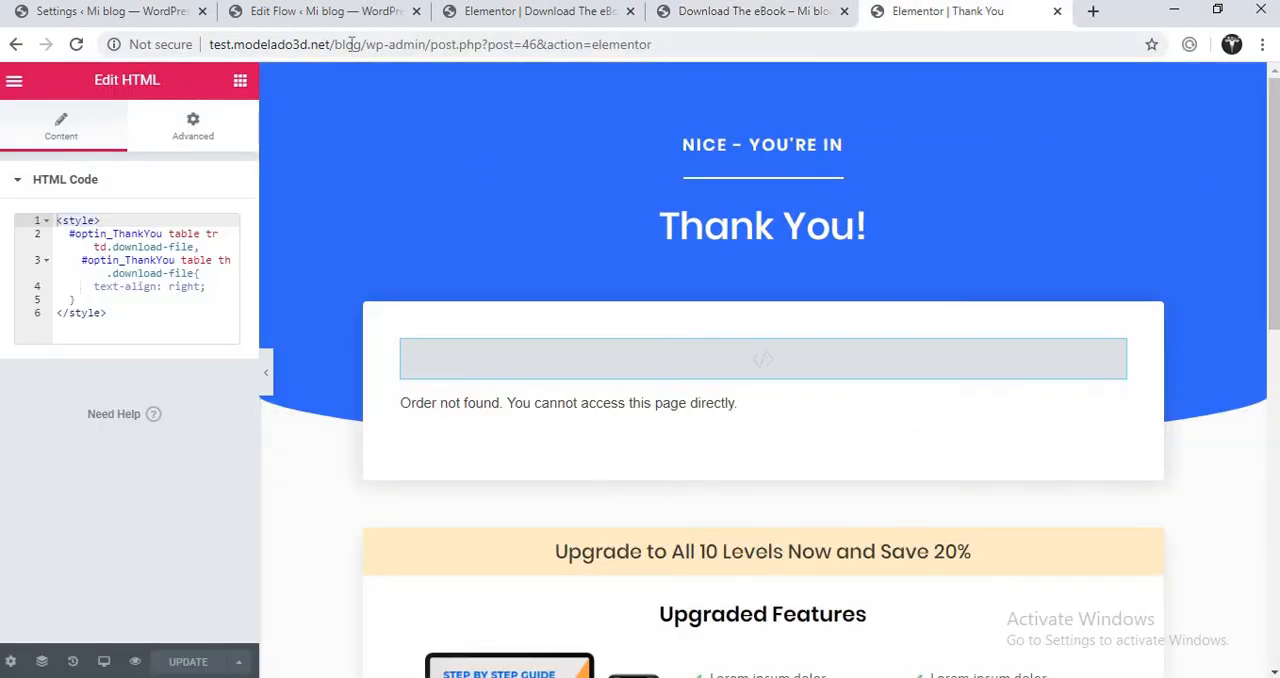
- In the Ebook flow, move the Download The eBook step below Thank You and restore the original order
drag(312, 11, 184, 17)
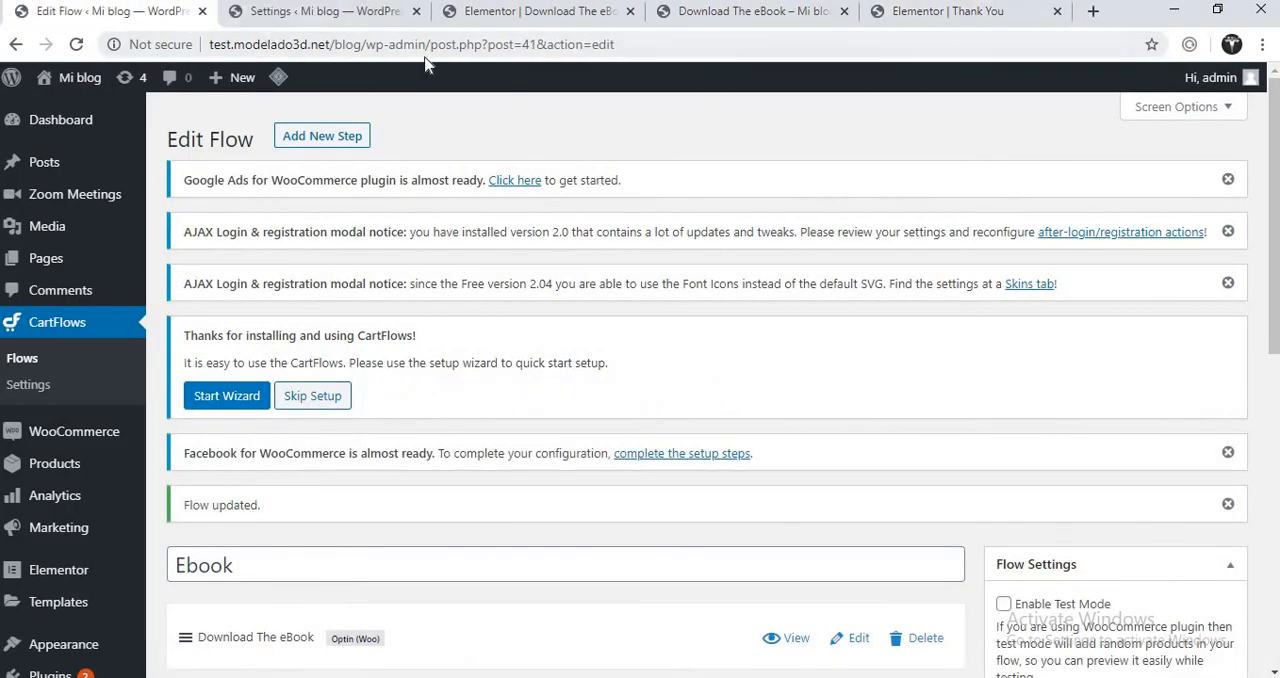
scroll(343, 458, down, 2)
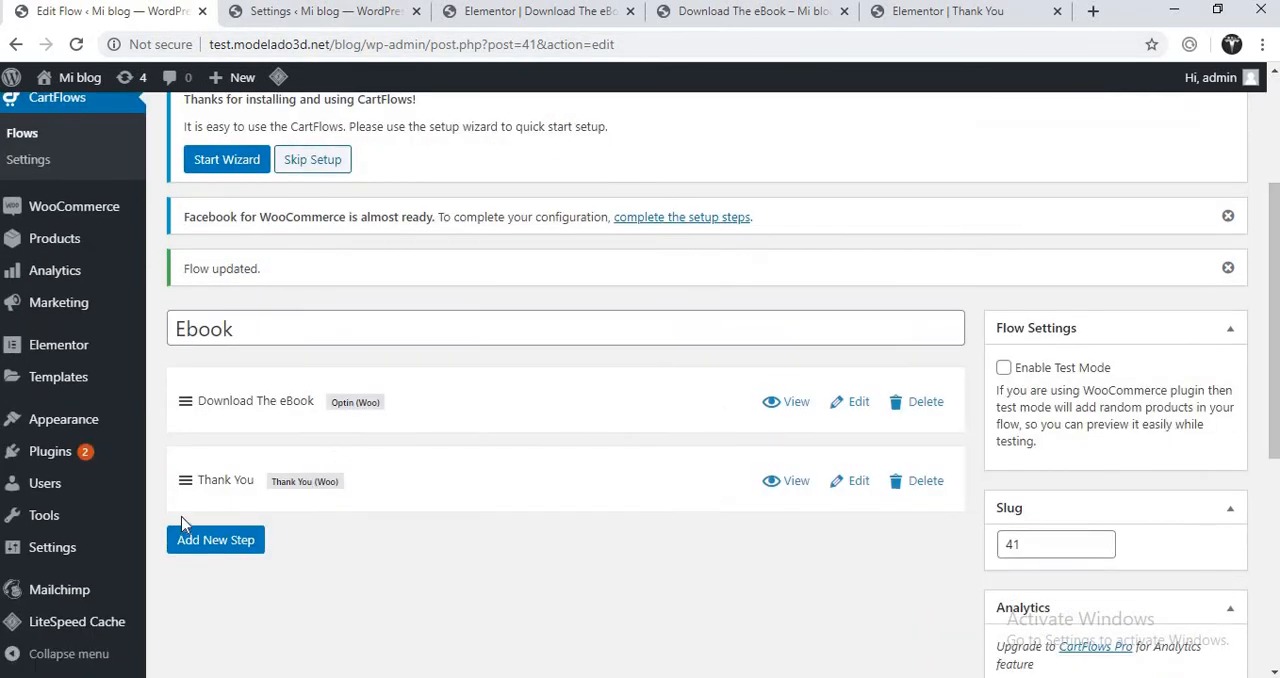
drag(185, 401, 187, 484)
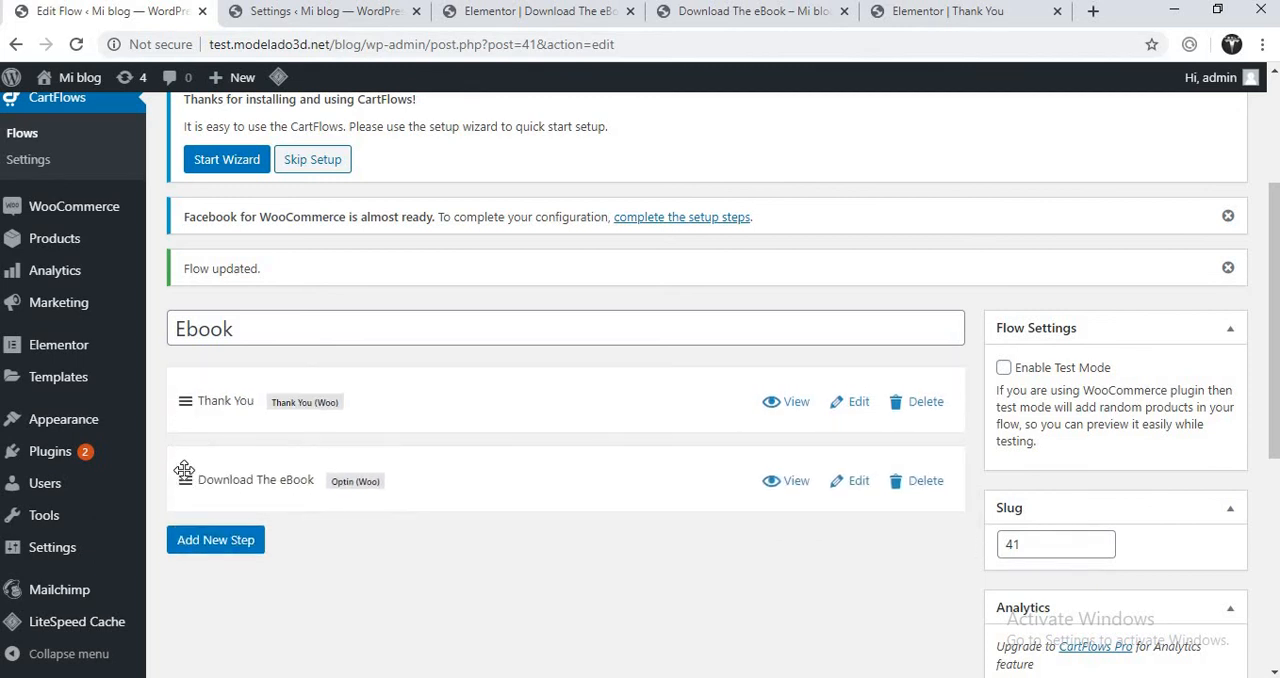
drag(194, 415, 197, 413)
drag(189, 479, 184, 400)
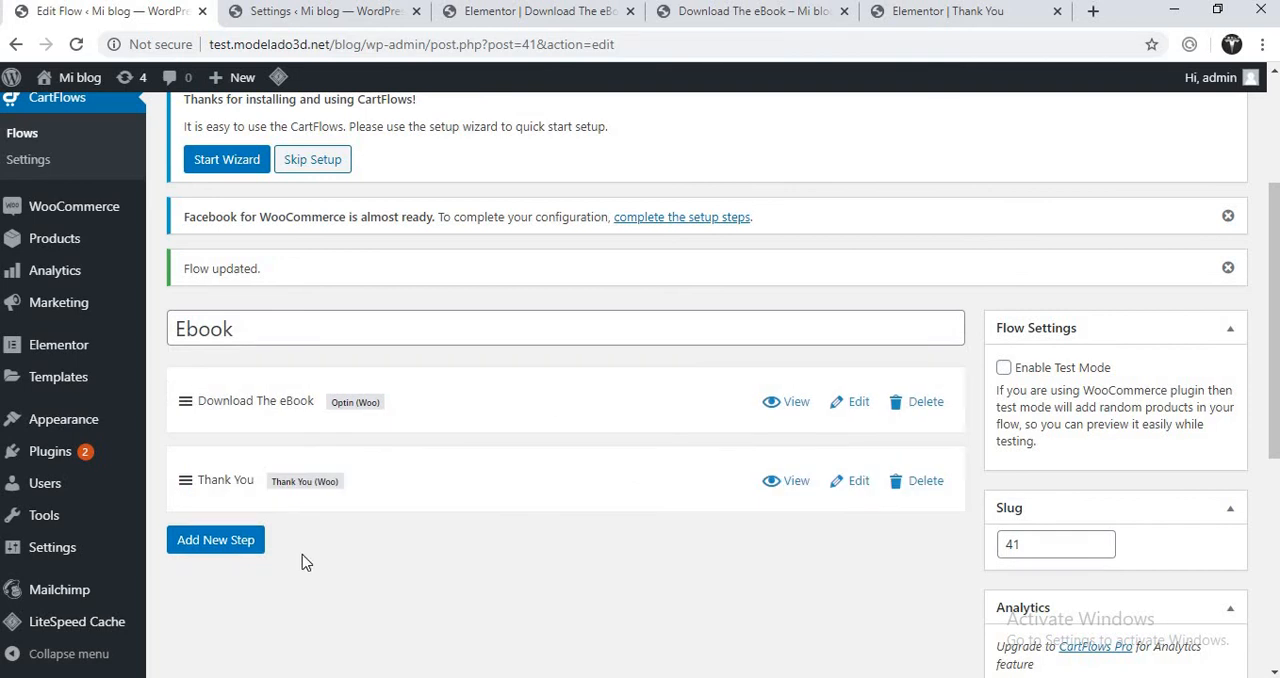
- Update the published Ebook flow with Download The eBook as the first step
drag(1273, 352, 1270, 540)
click(1205, 472)
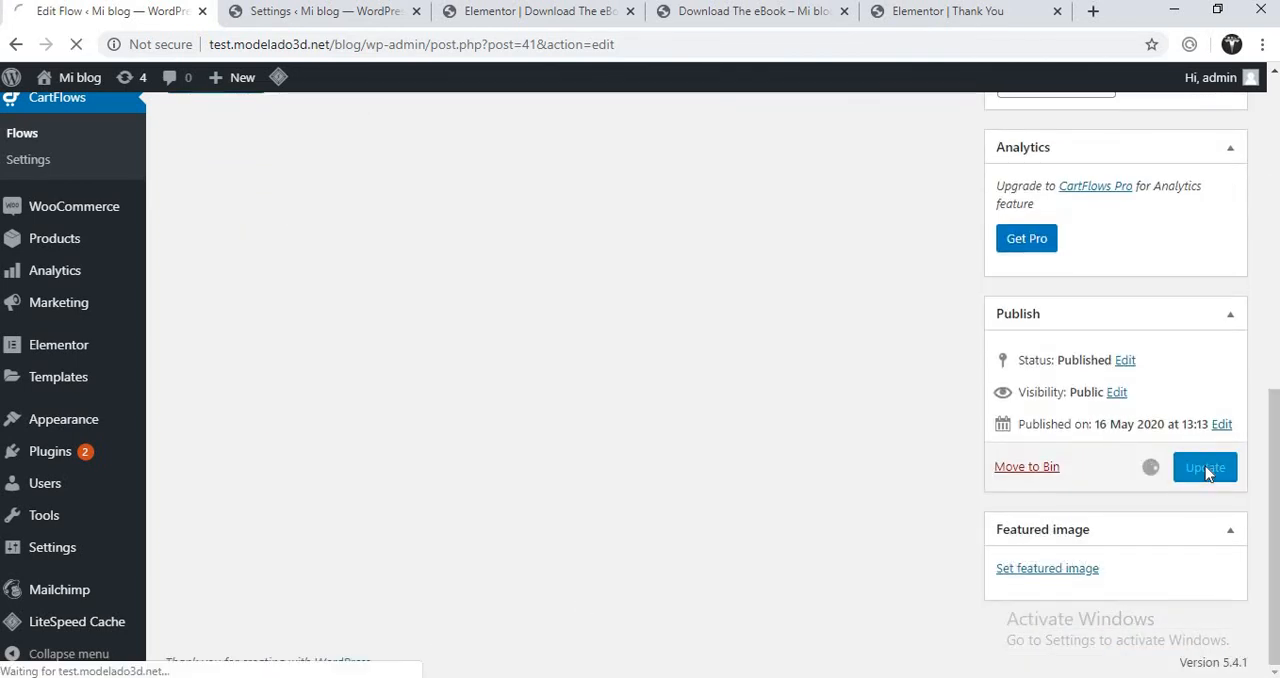